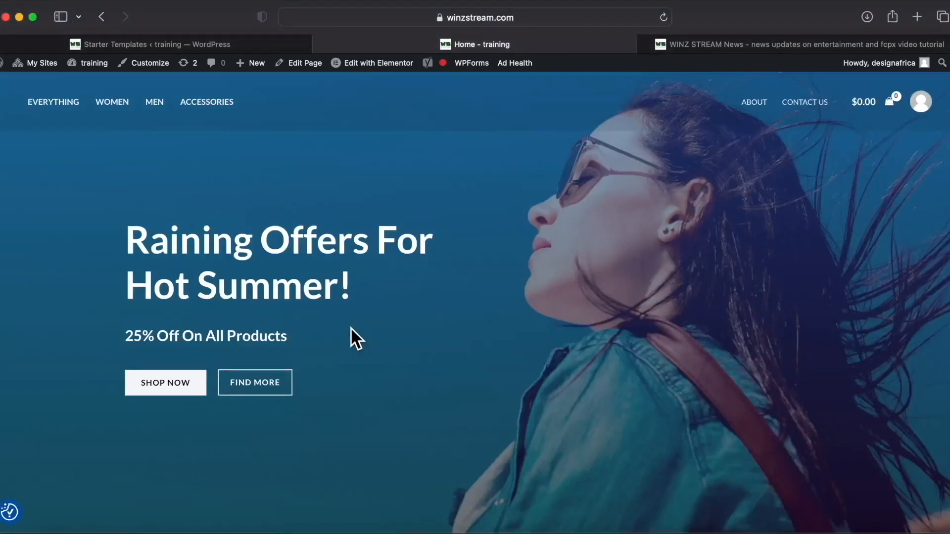
Browse the demo store's Women product category.
{"action": "scroll", "coordinate": [351, 332], "scroll_direction": "down", "scroll_amount": 10}
{"action": "scroll", "coordinate": [277, 336], "scroll_direction": "down", "scroll_amount": 5}
{"action": "scroll", "coordinate": [257, 334], "scroll_direction": "down", "scroll_amount": 10}
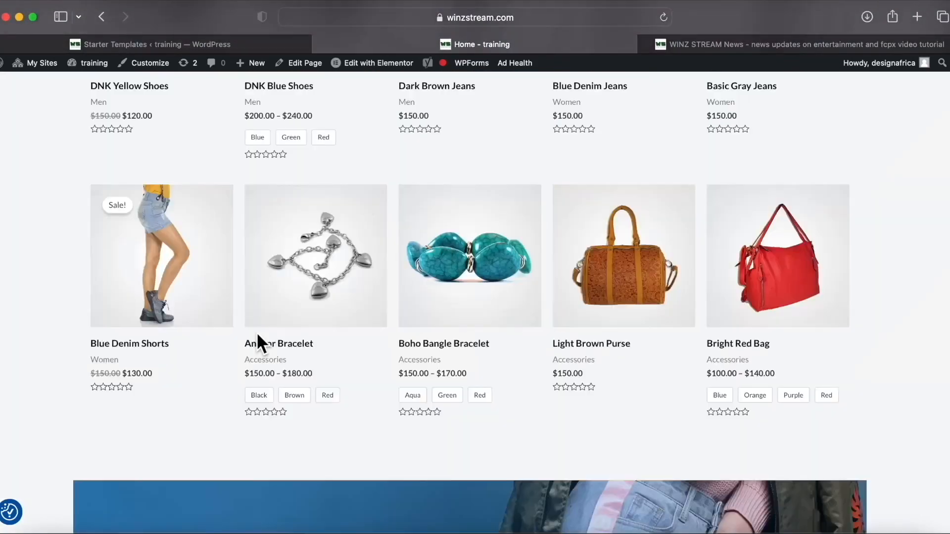
{"action": "scroll", "coordinate": [257, 334], "scroll_direction": "up", "scroll_amount": 1}
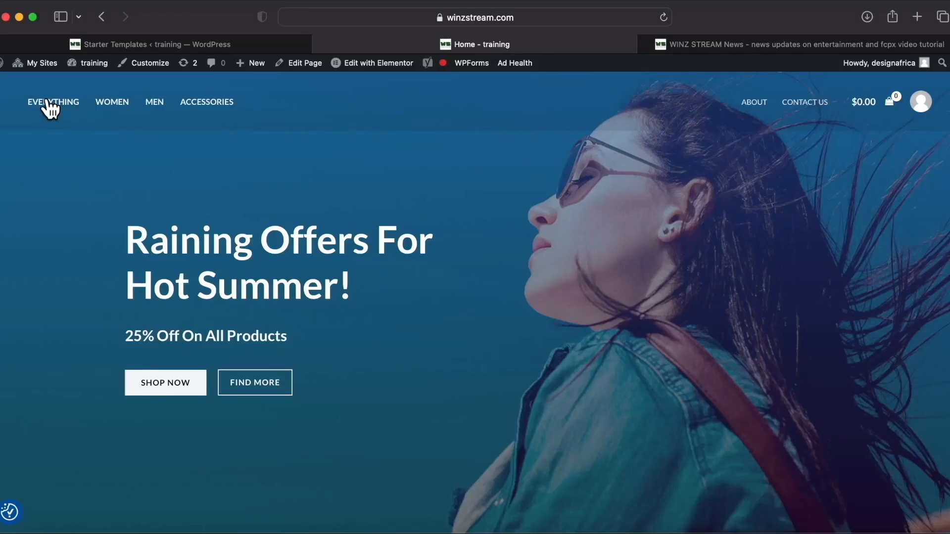
{"action": "left_click", "coordinate": [112, 101]}
{"action": "scroll", "coordinate": [316, 347], "scroll_direction": "down", "scroll_amount": 3}
{"action": "scroll", "coordinate": [188, 371], "scroll_direction": "up", "scroll_amount": 3}
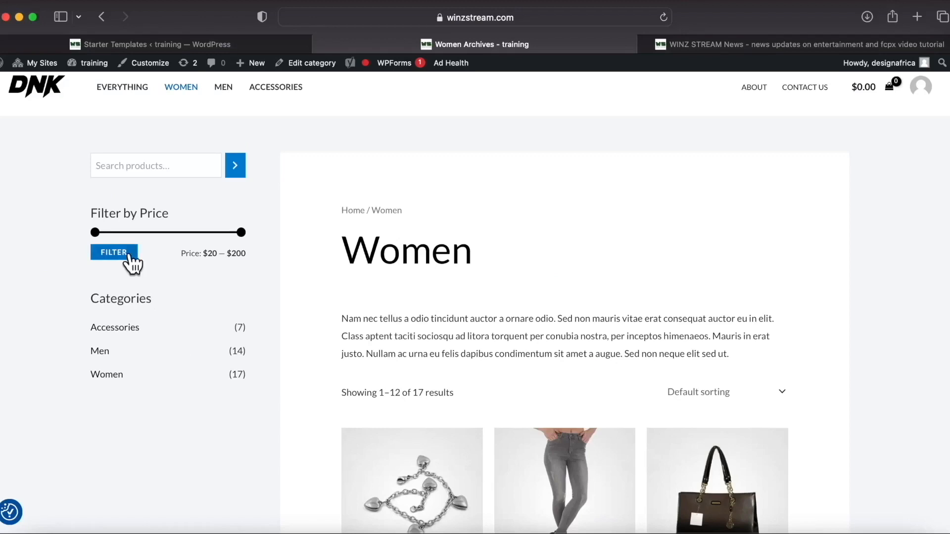
{"action": "scroll", "coordinate": [333, 435], "scroll_direction": "down", "scroll_amount": 10}
{"action": "scroll", "coordinate": [332, 428], "scroll_direction": "up", "scroll_amount": 4}
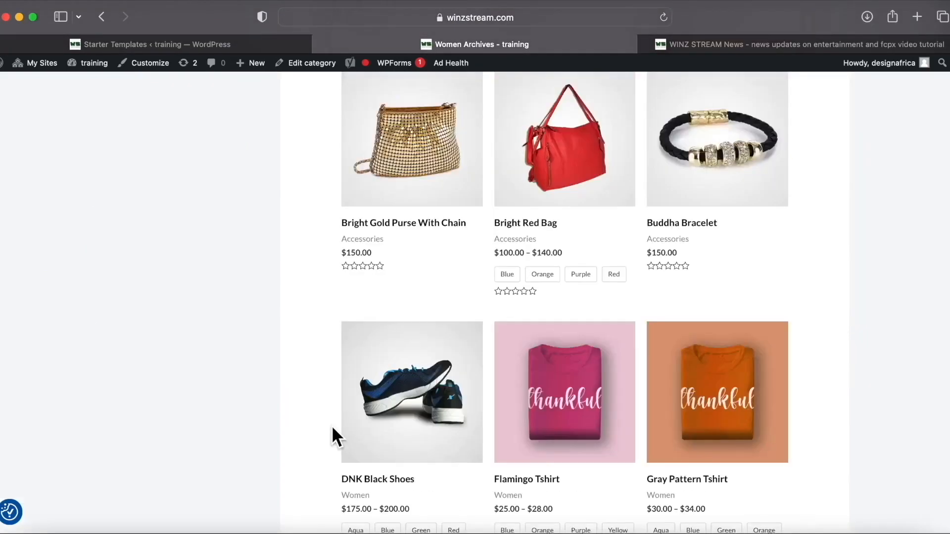
{"action": "scroll", "coordinate": [331, 427], "scroll_direction": "up", "scroll_amount": 10}
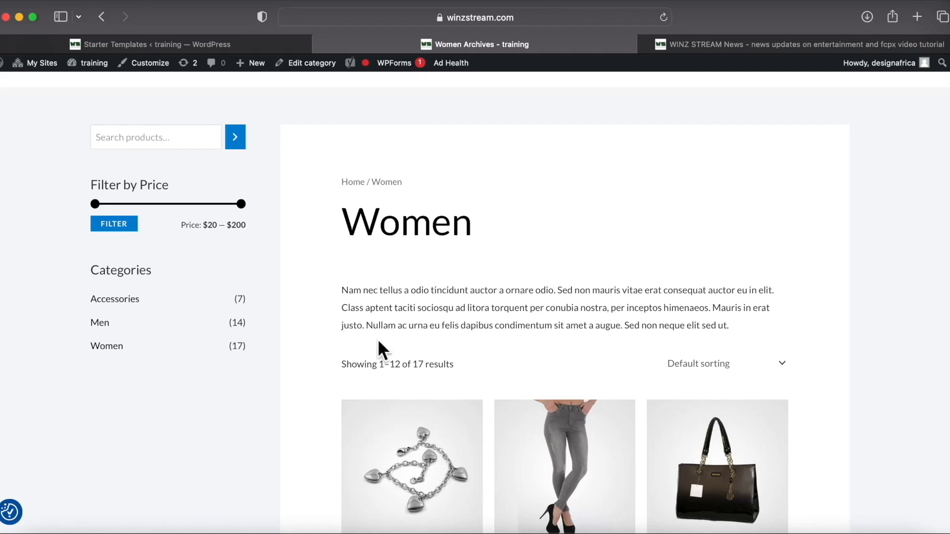
{"action": "scroll", "coordinate": [378, 347], "scroll_direction": "down", "scroll_amount": 5}
{"action": "scroll", "coordinate": [377, 341], "scroll_direction": "up", "scroll_amount": 6}
Look through the Men category and the full store product listing.
{"action": "left_click", "coordinate": [224, 102]}
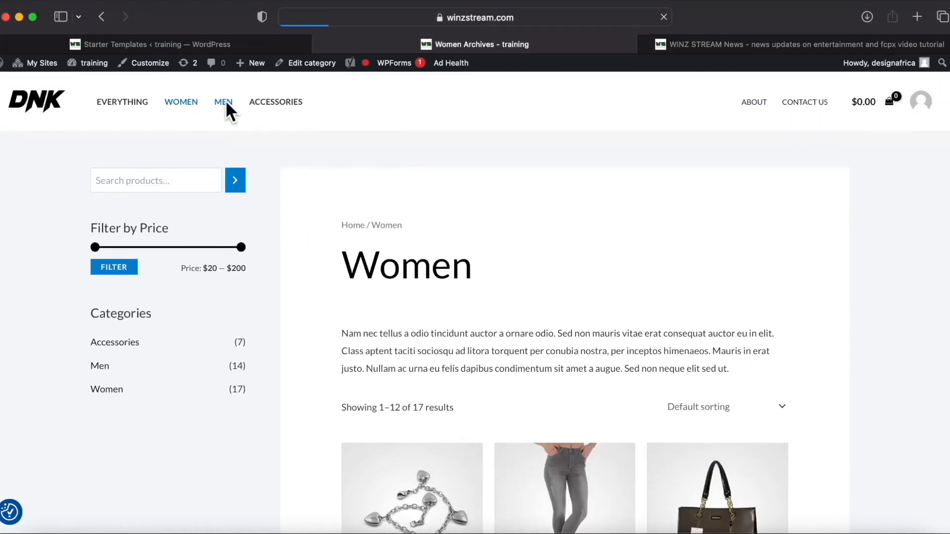
{"action": "scroll", "coordinate": [369, 335], "scroll_direction": "down", "scroll_amount": 10}
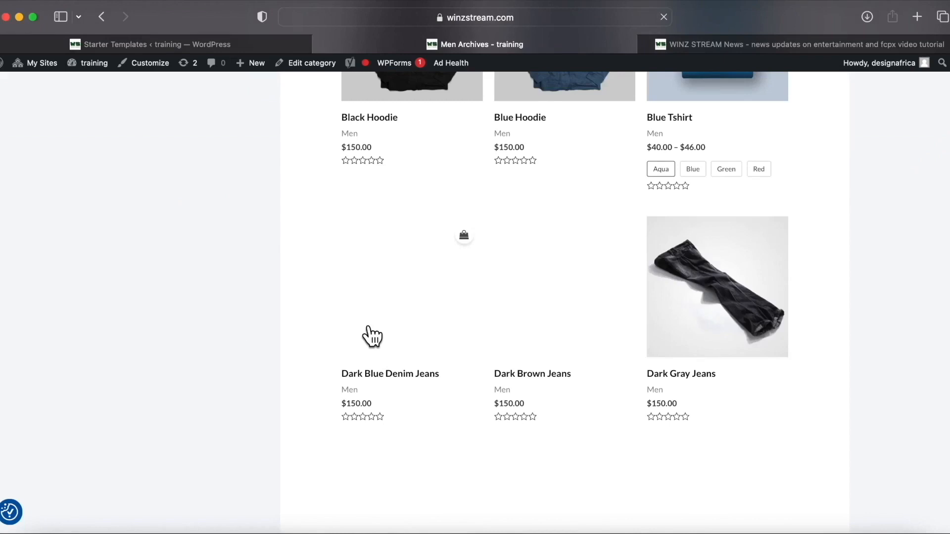
{"action": "scroll", "coordinate": [371, 329], "scroll_direction": "down", "scroll_amount": 2}
{"action": "scroll", "coordinate": [419, 349], "scroll_direction": "up", "scroll_amount": 12}
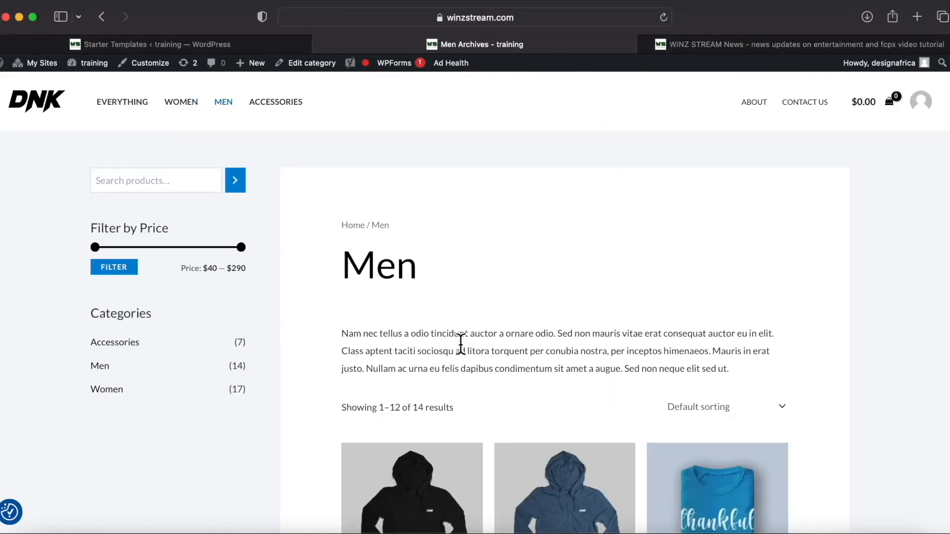
{"action": "left_click", "coordinate": [122, 102]}
Return to the store's home page and scroll through its sections.
{"action": "left_click", "coordinate": [53, 98]}
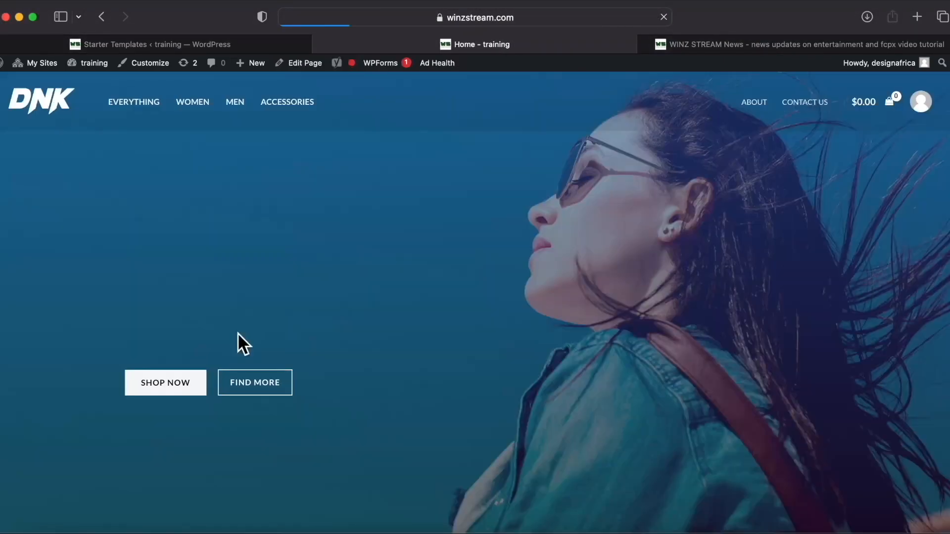
{"action": "scroll", "coordinate": [269, 327], "scroll_direction": "down", "scroll_amount": 5}
{"action": "scroll", "coordinate": [268, 327], "scroll_direction": "down", "scroll_amount": 8}
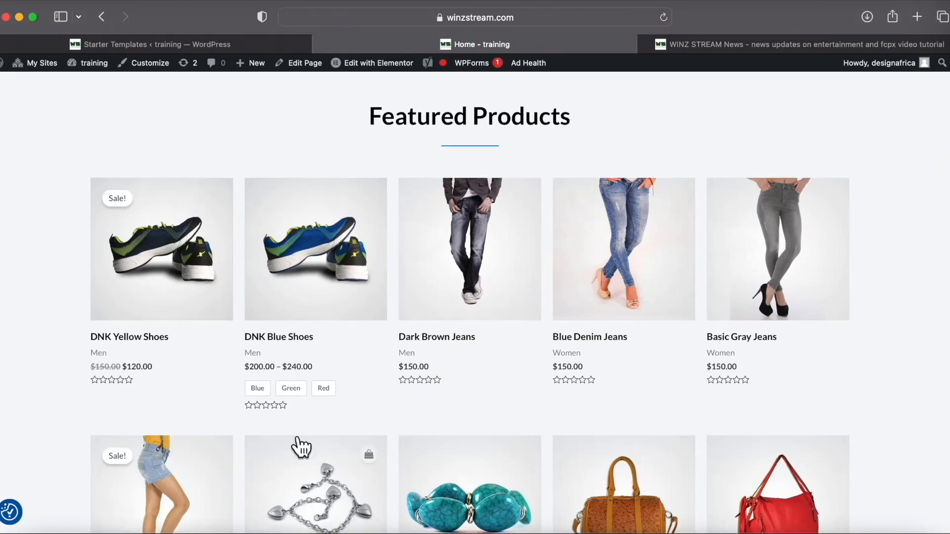
{"action": "scroll", "coordinate": [292, 395], "scroll_direction": "down", "scroll_amount": 10}
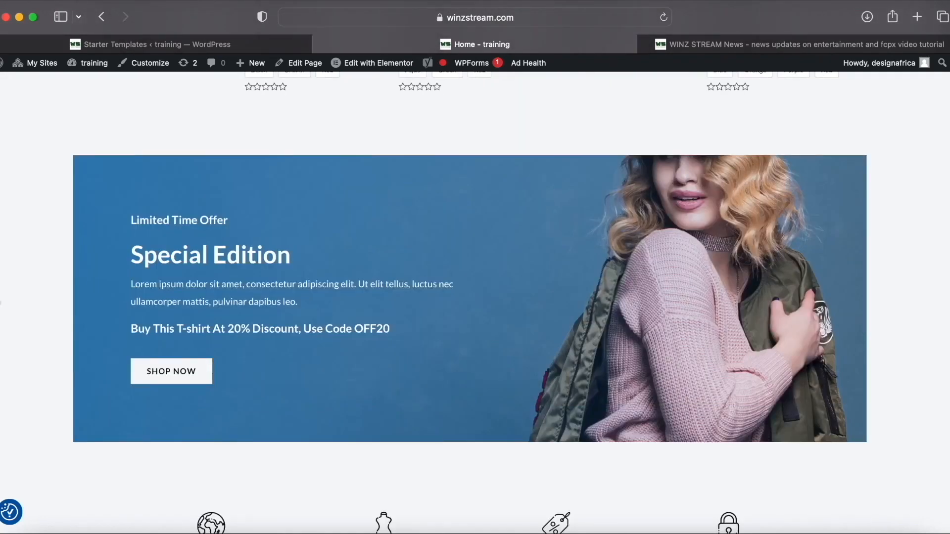
{"action": "mouse_move", "coordinate": [377, 70]}
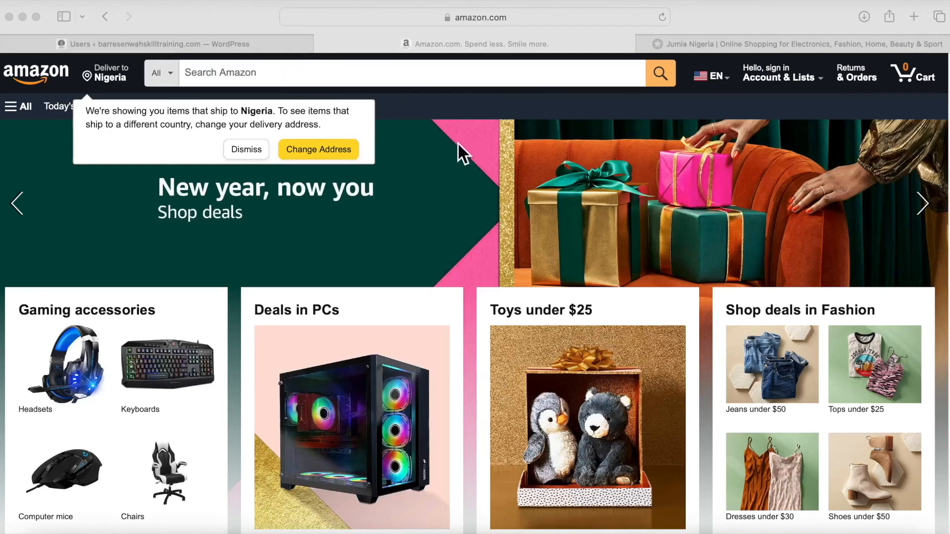
{"action": "scroll", "coordinate": [417, 247], "scroll_direction": "down", "scroll_amount": 5}
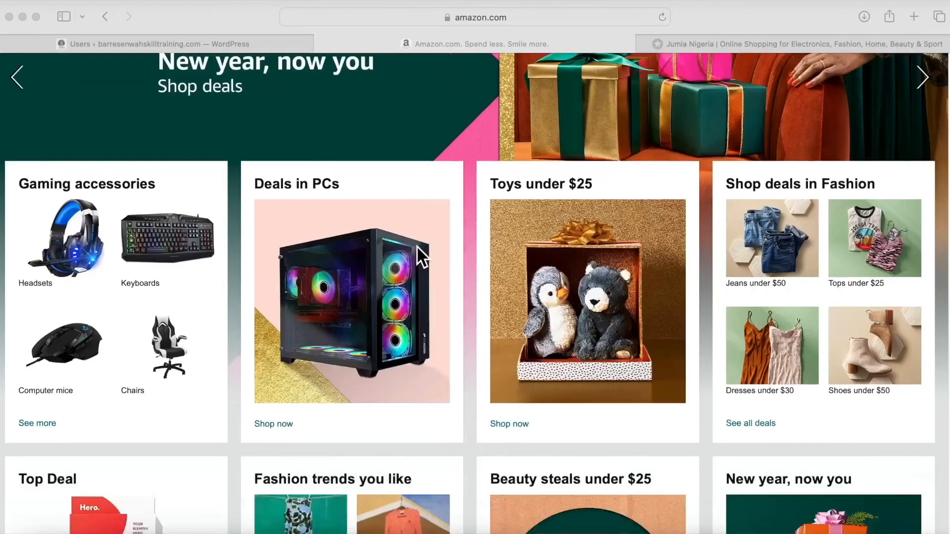
{"action": "scroll", "coordinate": [417, 246], "scroll_direction": "down", "scroll_amount": 10}
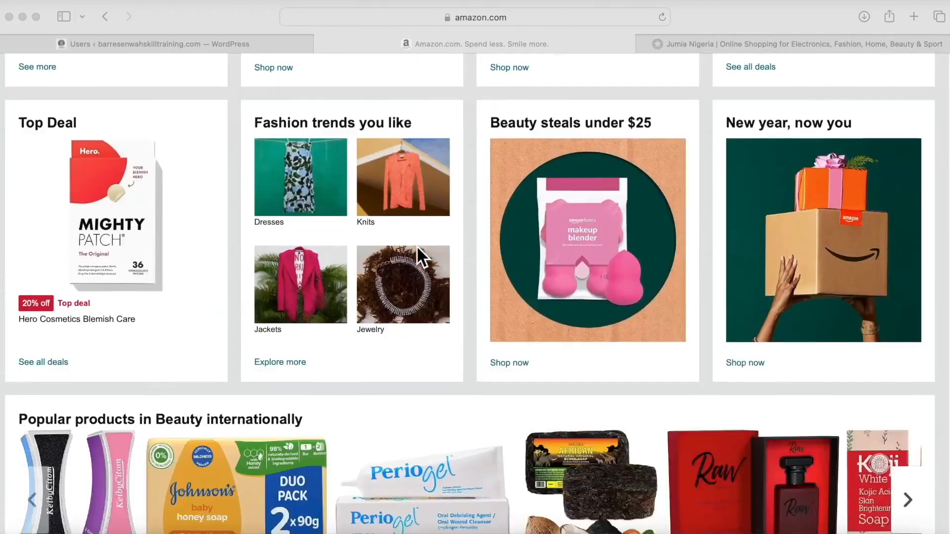
{"action": "scroll", "coordinate": [416, 247], "scroll_direction": "down", "scroll_amount": 6}
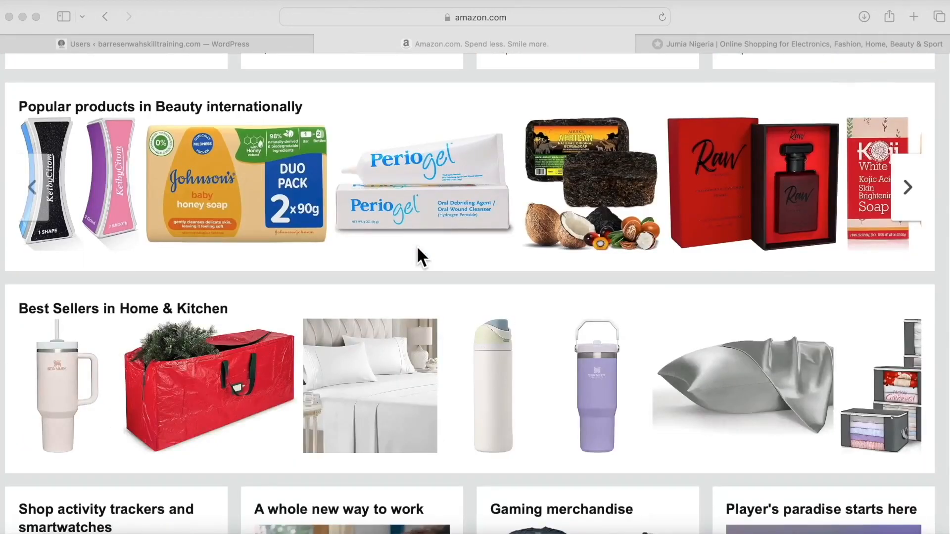
{"action": "scroll", "coordinate": [416, 245], "scroll_direction": "down", "scroll_amount": 10}
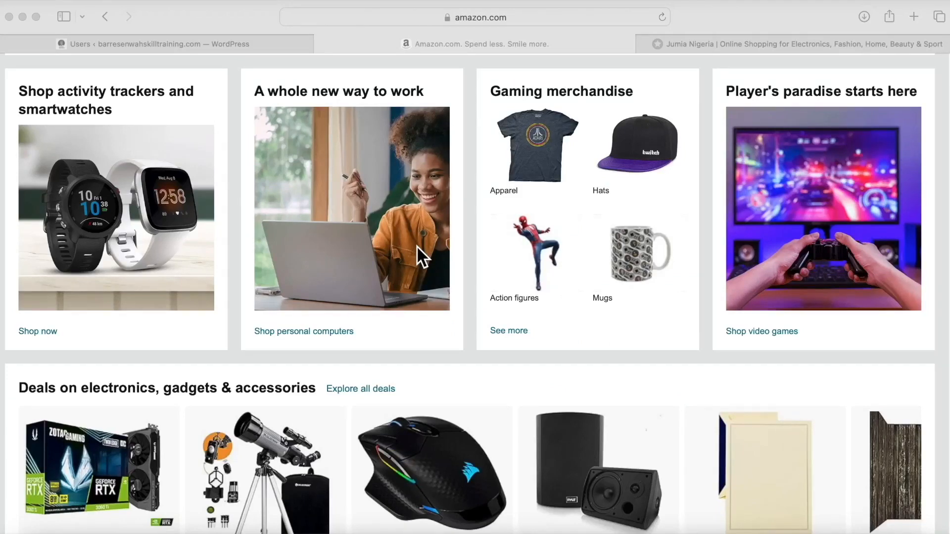
{"action": "scroll", "coordinate": [417, 246], "scroll_direction": "down", "scroll_amount": 8}
{"action": "scroll", "coordinate": [416, 245], "scroll_direction": "down", "scroll_amount": 2}
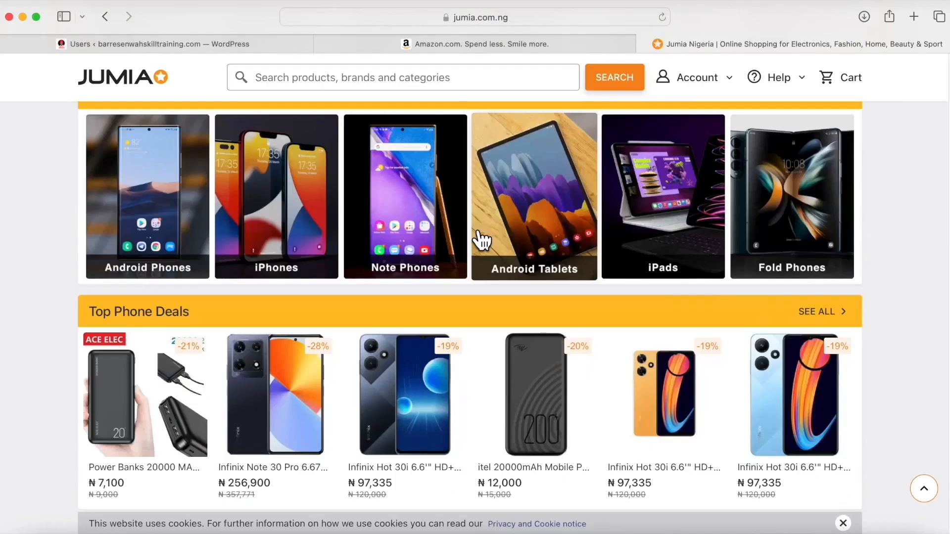
{"action": "scroll", "coordinate": [482, 240], "scroll_direction": "down", "scroll_amount": 10}
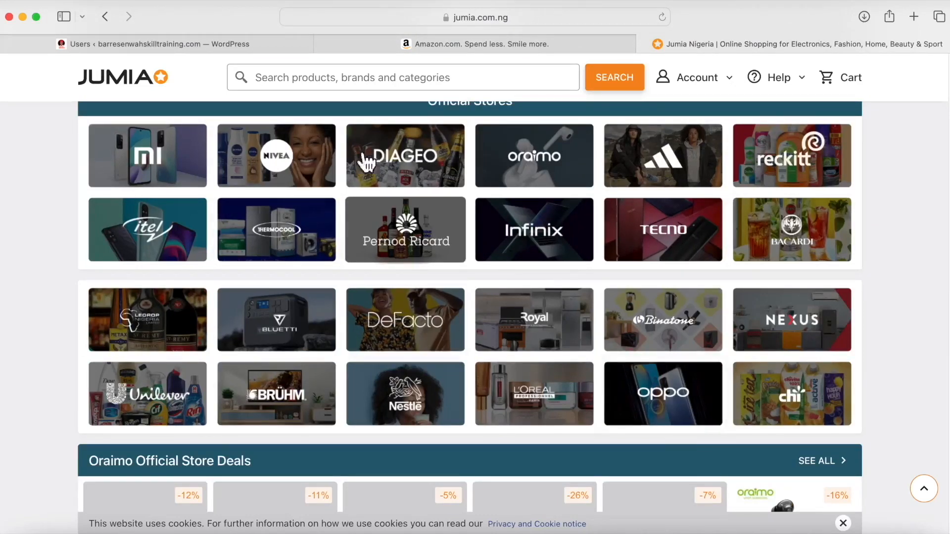
Switch back to the Amazon page and look it over.
{"action": "left_click", "coordinate": [439, 38]}
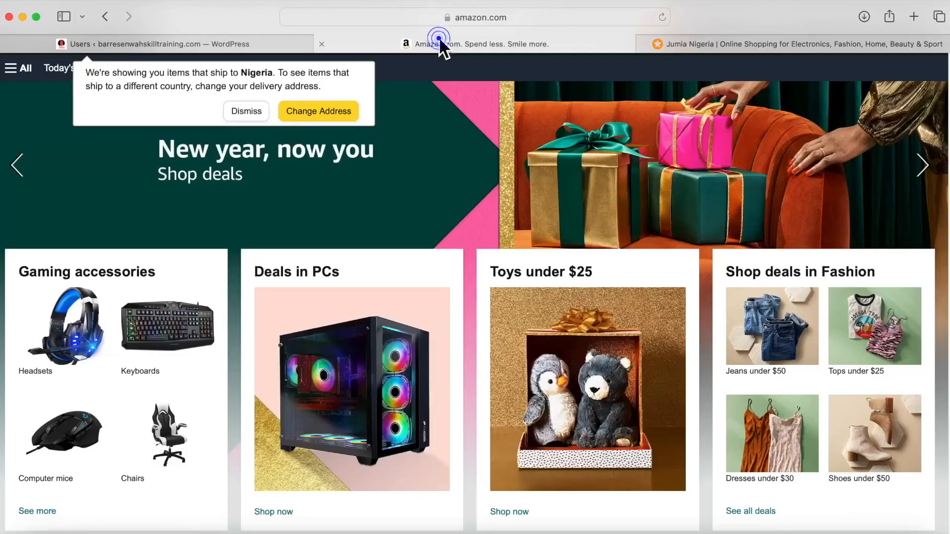
{"action": "scroll", "coordinate": [449, 173], "scroll_direction": "up", "scroll_amount": 1}
{"action": "scroll", "coordinate": [449, 174], "scroll_direction": "down", "scroll_amount": 4}
{"action": "scroll", "coordinate": [450, 177], "scroll_direction": "up", "scroll_amount": 3}
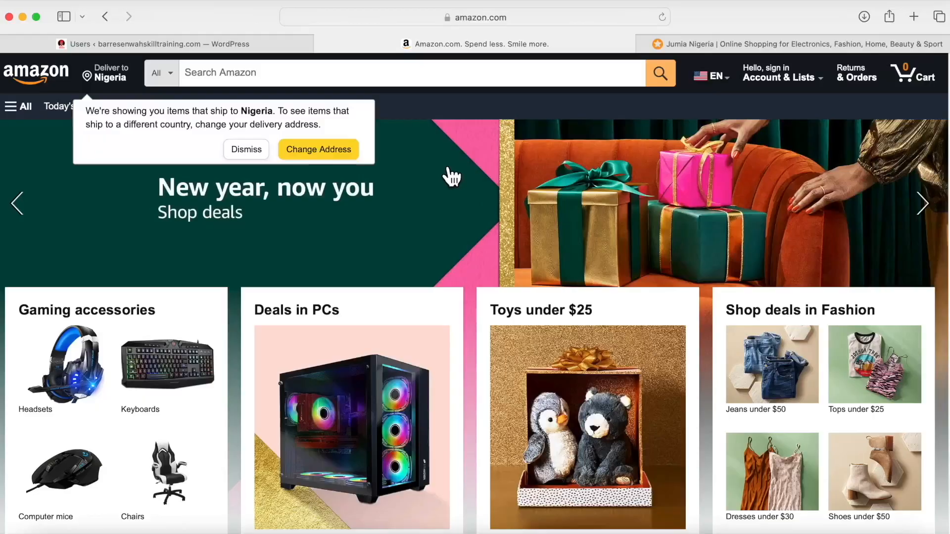
{"action": "scroll", "coordinate": [143, 277], "scroll_direction": "down", "scroll_amount": 10}
{"action": "scroll", "coordinate": [144, 271], "scroll_direction": "up", "scroll_amount": 5}
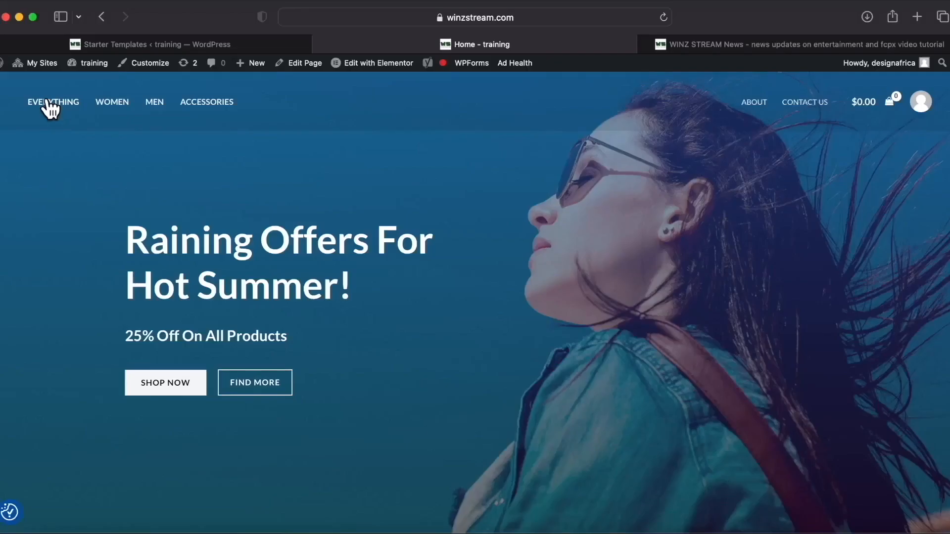
View the demo store's About page.
{"action": "left_click", "coordinate": [755, 102]}
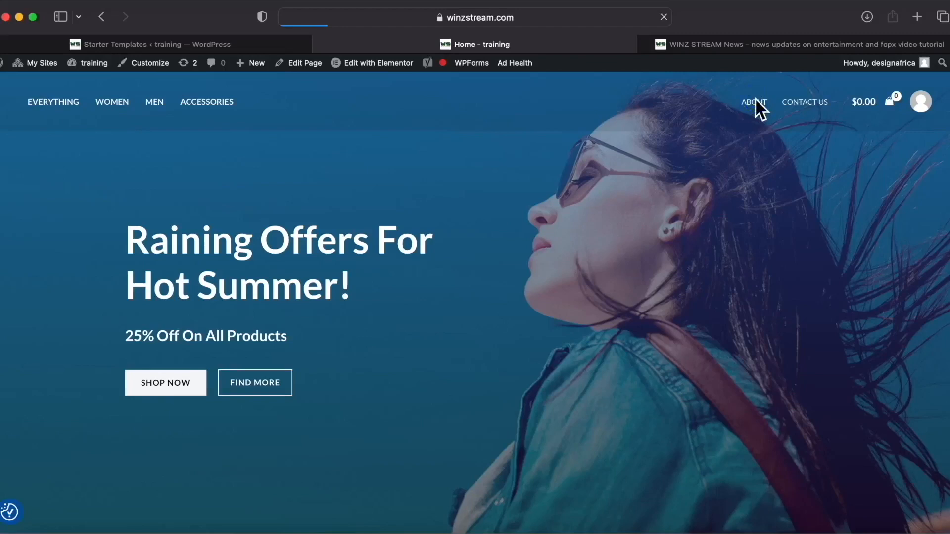
{"action": "scroll", "coordinate": [629, 281], "scroll_direction": "down", "scroll_amount": 10}
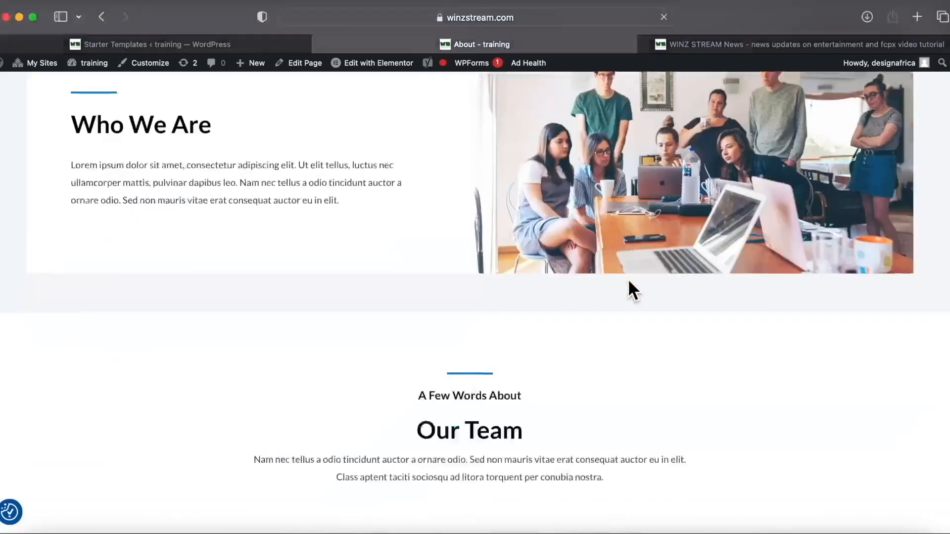
{"action": "scroll", "coordinate": [628, 280], "scroll_direction": "up", "scroll_amount": 5}
{"action": "scroll", "coordinate": [321, 365], "scroll_direction": "down", "scroll_amount": 20}
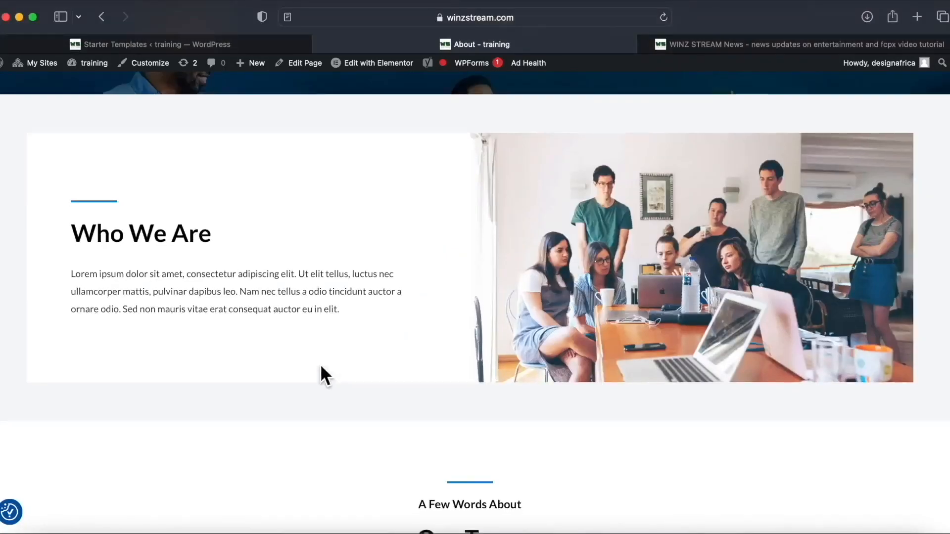
{"action": "scroll", "coordinate": [321, 366], "scroll_direction": "down", "scroll_amount": 5}
{"action": "scroll", "coordinate": [321, 372], "scroll_direction": "up", "scroll_amount": 15}
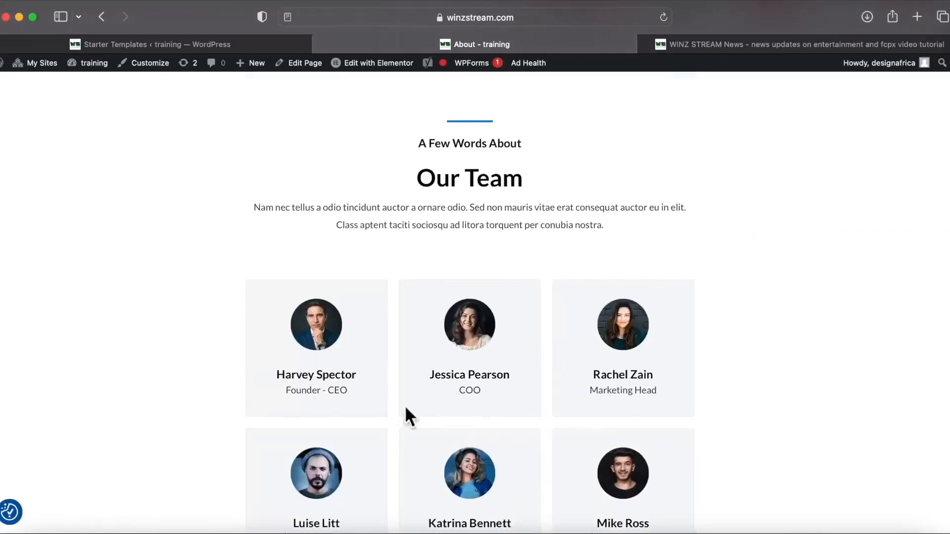
{"action": "scroll", "coordinate": [548, 341], "scroll_direction": "down", "scroll_amount": 10}
{"action": "scroll", "coordinate": [547, 340], "scroll_direction": "up", "scroll_amount": 15}
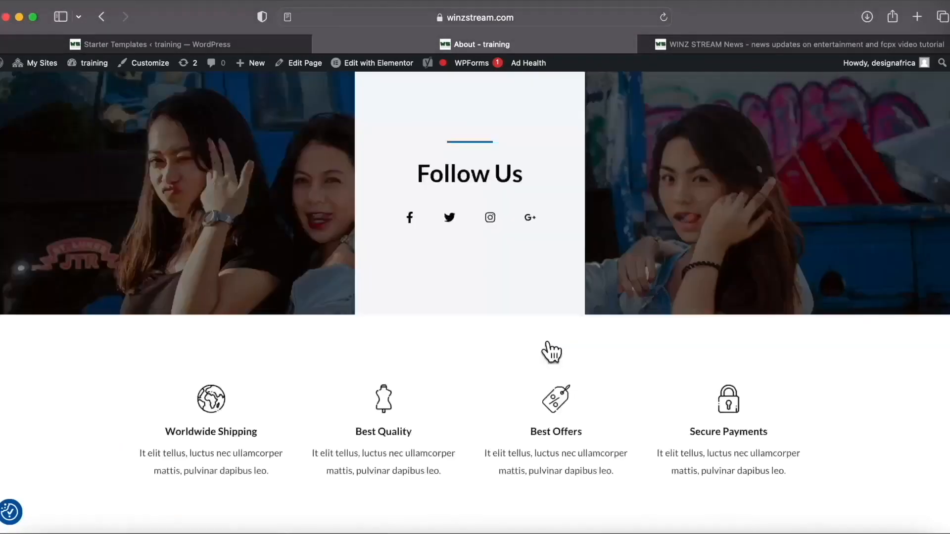
{"action": "scroll", "coordinate": [547, 339], "scroll_direction": "up", "scroll_amount": 5}
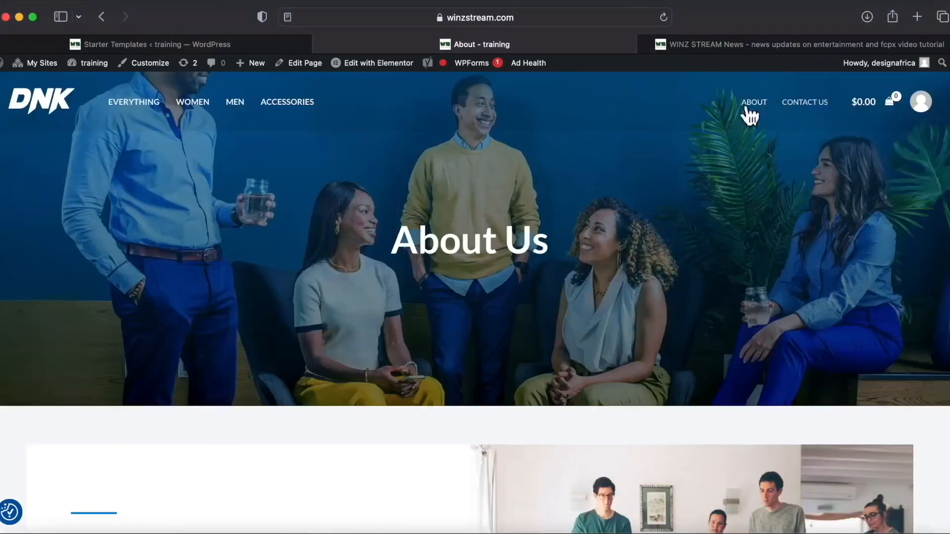
View the demo store's Contact Us page.
{"action": "left_click", "coordinate": [809, 104]}
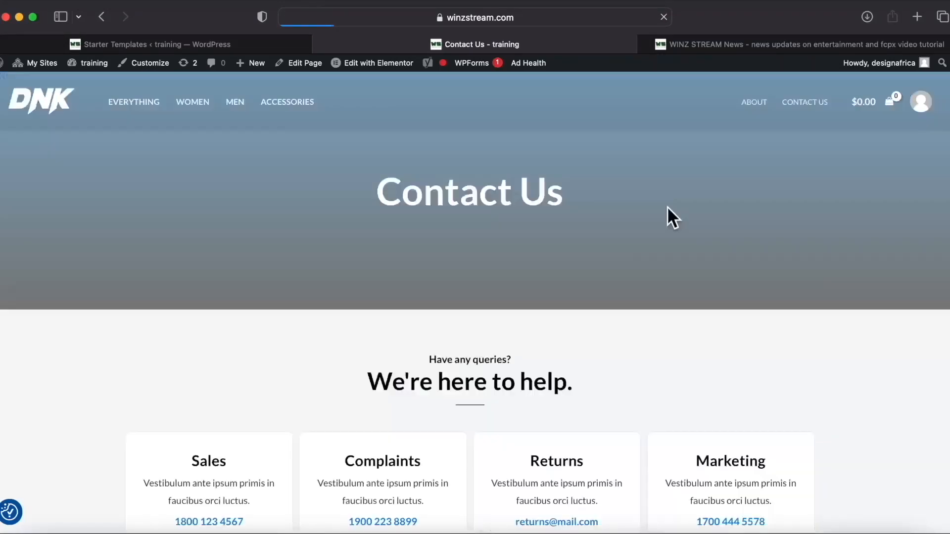
{"action": "scroll", "coordinate": [644, 257], "scroll_direction": "down", "scroll_amount": 5}
{"action": "scroll", "coordinate": [322, 387], "scroll_direction": "down", "scroll_amount": 3}
{"action": "scroll", "coordinate": [322, 388], "scroll_direction": "up", "scroll_amount": 8}
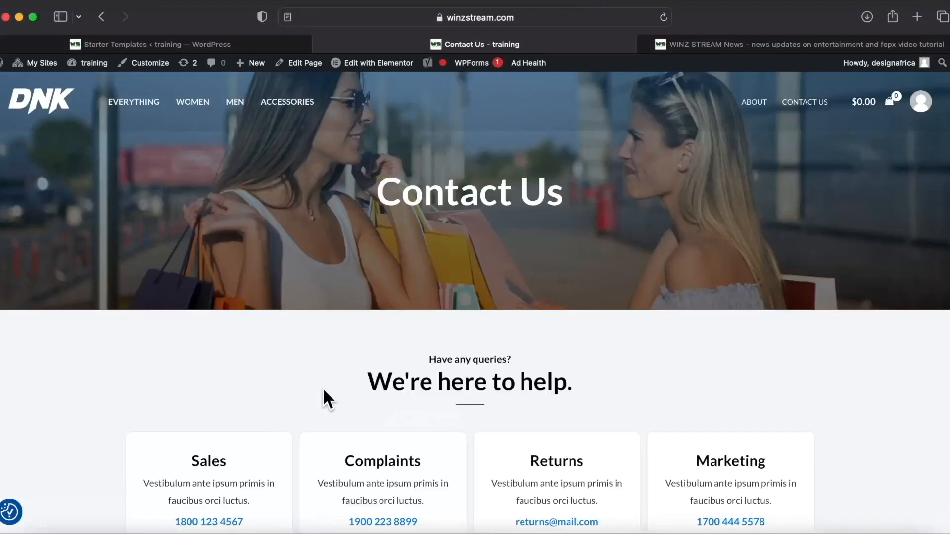
{"action": "scroll", "coordinate": [499, 333], "scroll_direction": "down", "scroll_amount": 15}
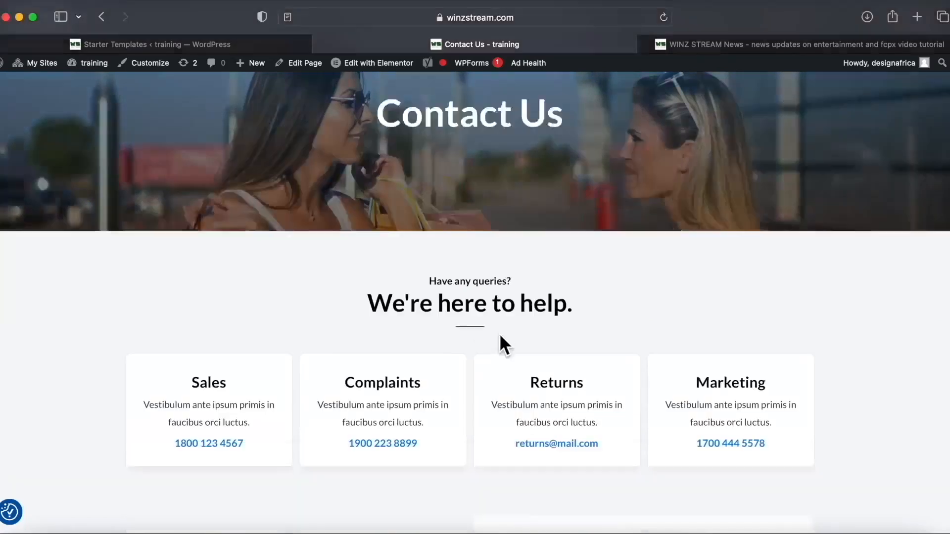
{"action": "scroll", "coordinate": [500, 333], "scroll_direction": "up", "scroll_amount": 15}
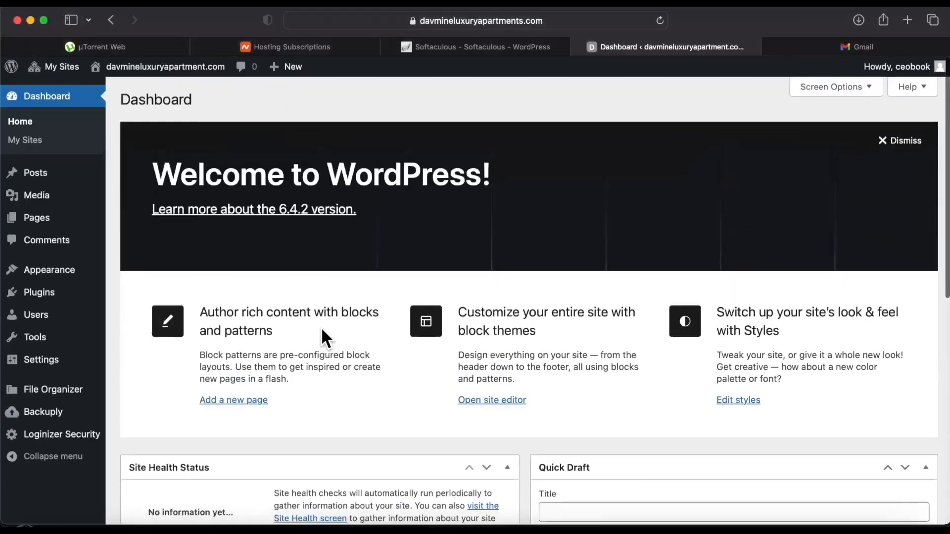
{"action": "scroll", "coordinate": [322, 329], "scroll_direction": "down", "scroll_amount": 10}
Resize Safari and save the dashboard URL to the desktop as a webloc shortcut.
{"action": "scroll", "coordinate": [322, 329], "scroll_direction": "up", "scroll_amount": 10}
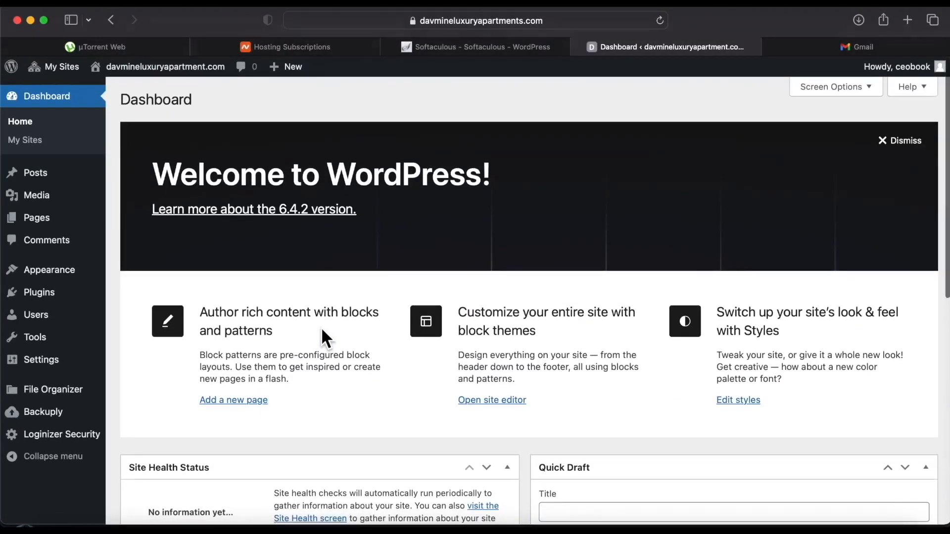
{"action": "scroll", "coordinate": [322, 327], "scroll_direction": "down", "scroll_amount": 1}
{"action": "left_click", "coordinate": [348, 21]}
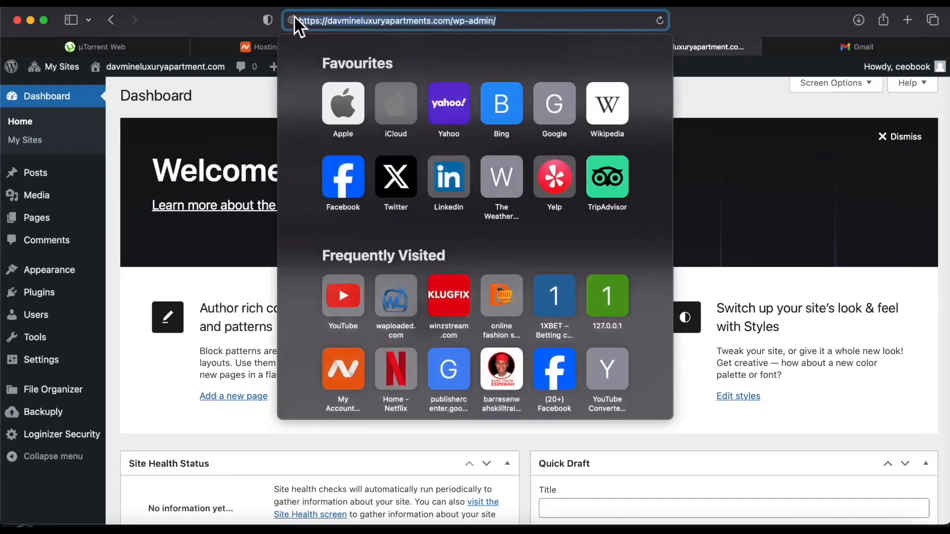
{"action": "left_click_drag", "start_coordinate": [4, 524], "coordinate": [99, 503]}
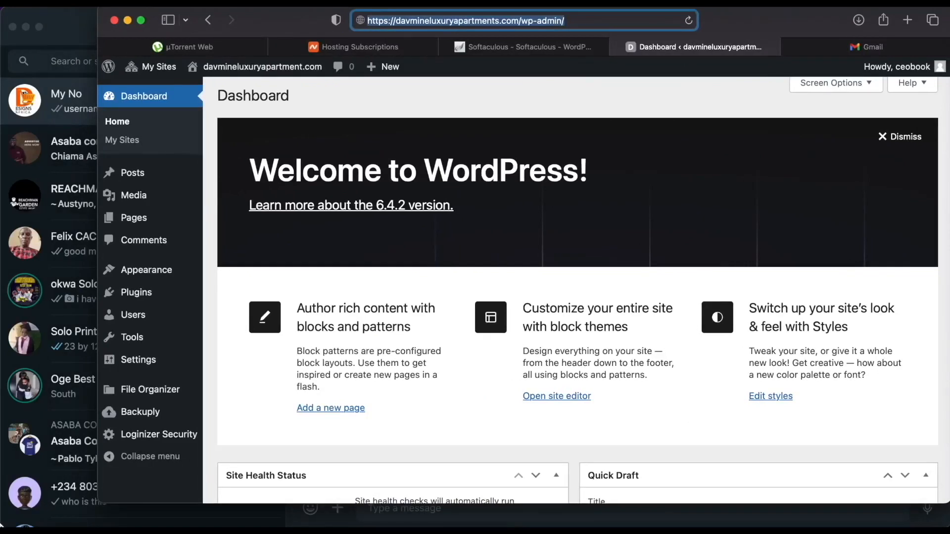
{"action": "left_click_drag", "start_coordinate": [3, 524], "coordinate": [55, 491]}
{"action": "left_click", "coordinate": [130, 525]}
{"action": "left_click_drag", "start_coordinate": [361, 20], "coordinate": [7, 433]}
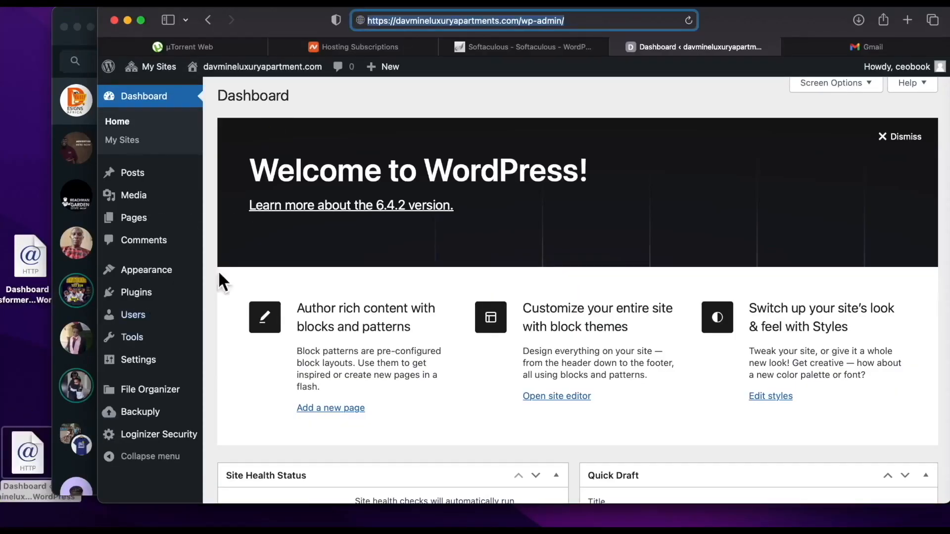
{"action": "left_click_drag", "start_coordinate": [98, 501], "coordinate": [6, 496]}
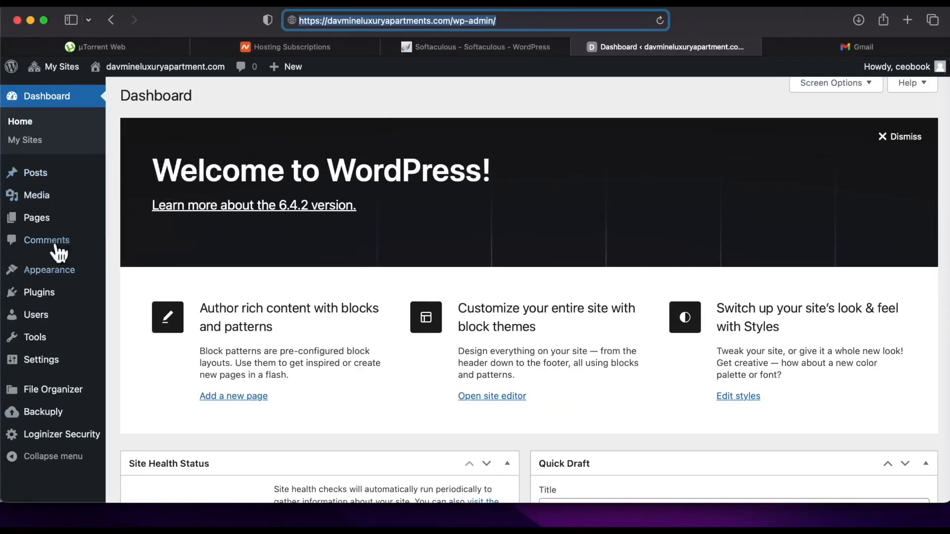
Go to the Plugins page and review the five installed plugins.
{"action": "mouse_move", "coordinate": [50, 271]}
{"action": "scroll", "coordinate": [36, 303], "scroll_direction": "down", "scroll_amount": 7}
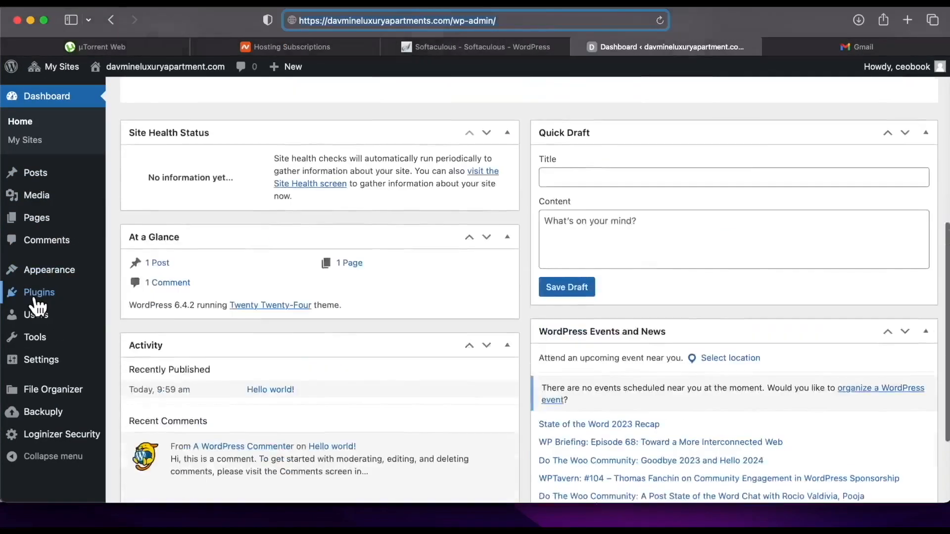
{"action": "scroll", "coordinate": [51, 280], "scroll_direction": "up", "scroll_amount": 7}
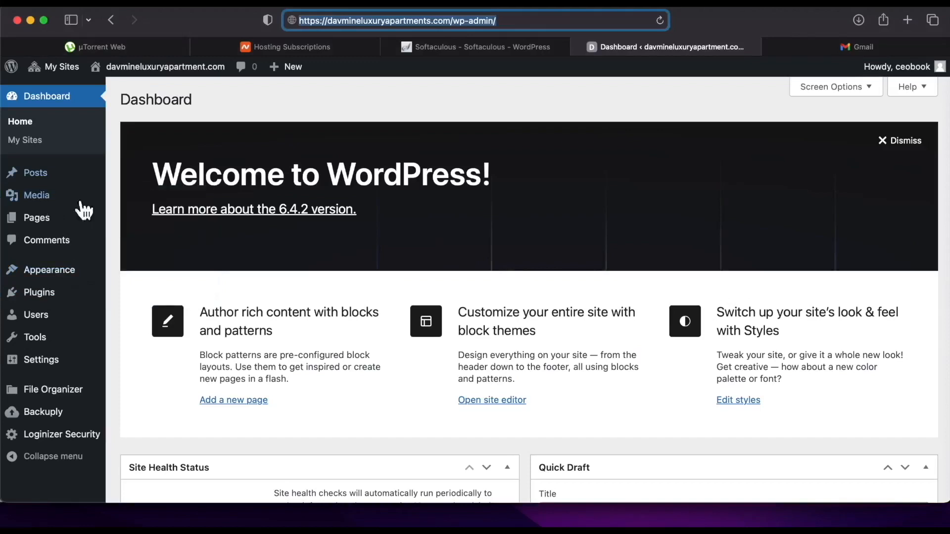
{"action": "left_click", "coordinate": [53, 295]}
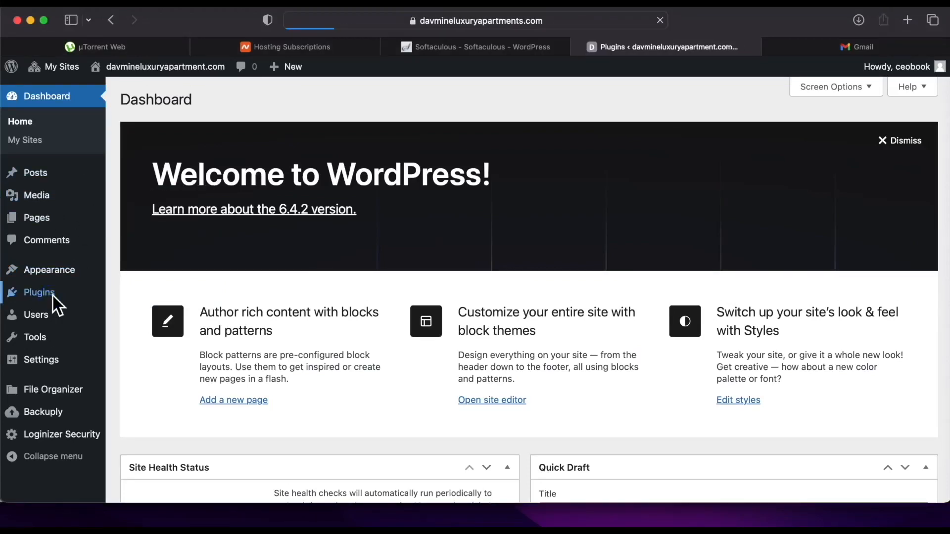
{"action": "scroll", "coordinate": [238, 341], "scroll_direction": "down", "scroll_amount": 3}
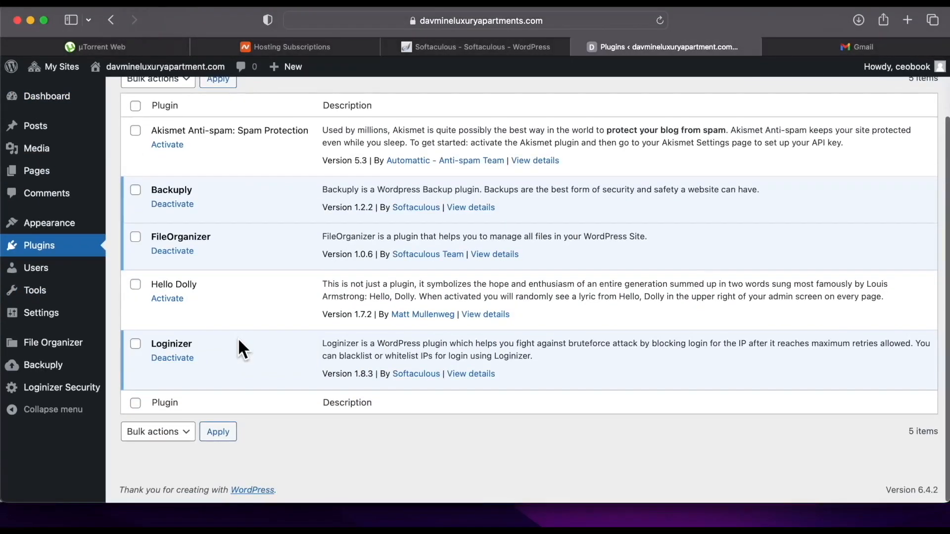
{"action": "scroll", "coordinate": [239, 340], "scroll_direction": "up", "scroll_amount": 3}
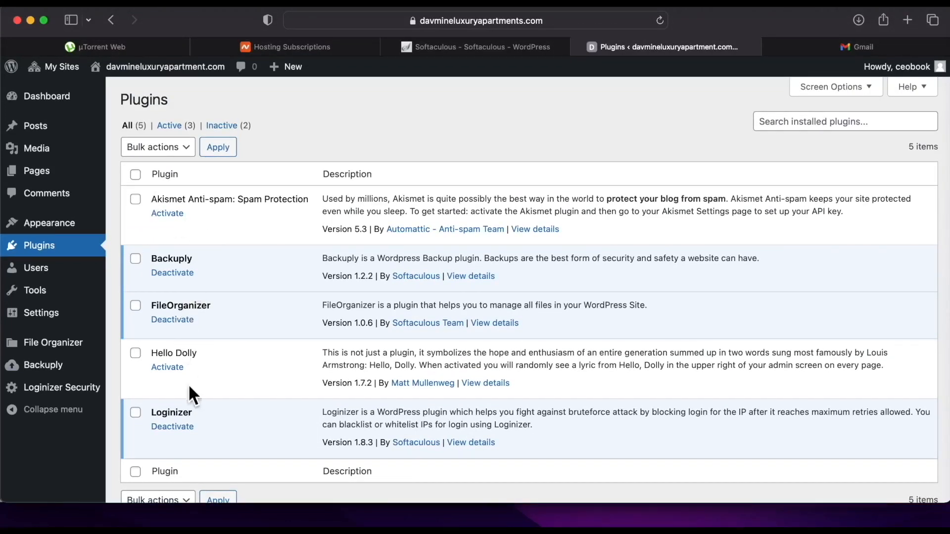
{"action": "scroll", "coordinate": [188, 383], "scroll_direction": "down", "scroll_amount": 2}
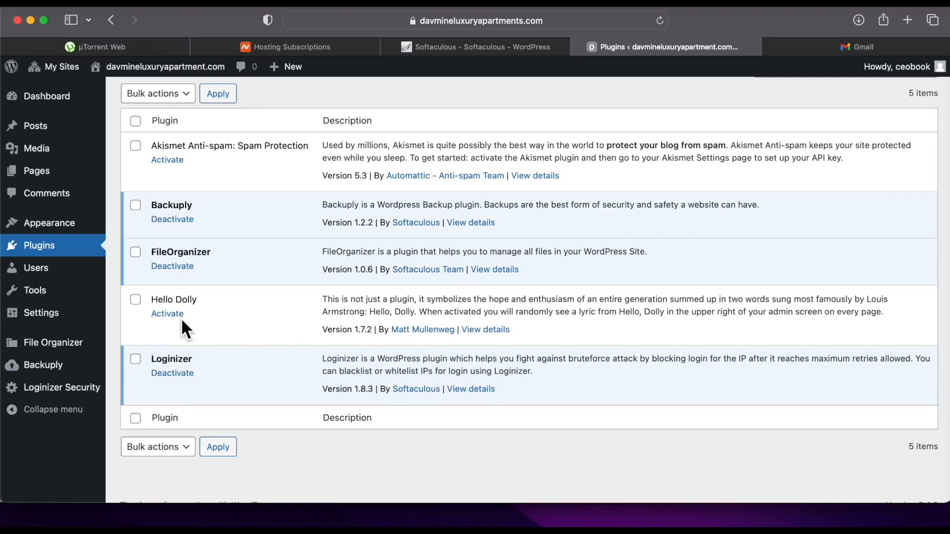
{"action": "mouse_move", "coordinate": [64, 227]}
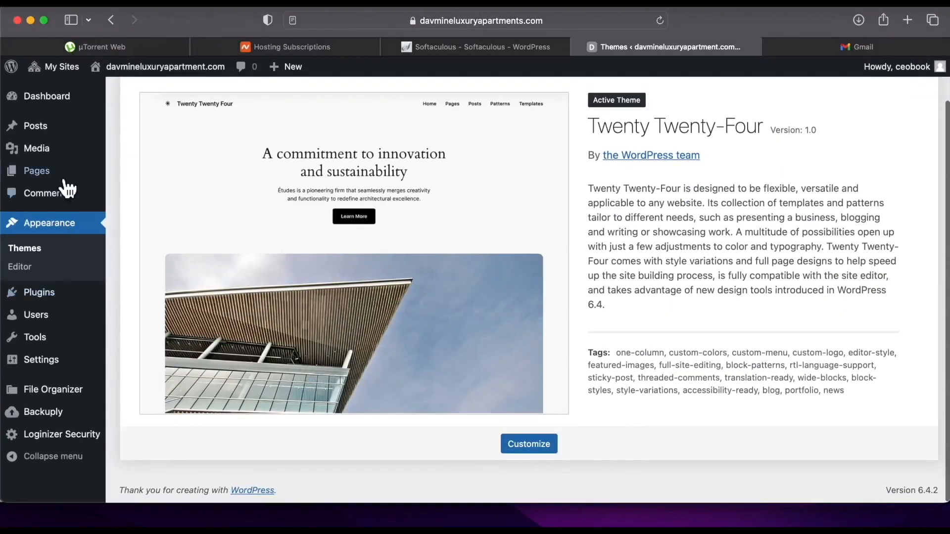
Go to the Network Admin Themes list via My Sites.
{"action": "mouse_move", "coordinate": [60, 80]}
{"action": "mouse_move", "coordinate": [155, 94]}
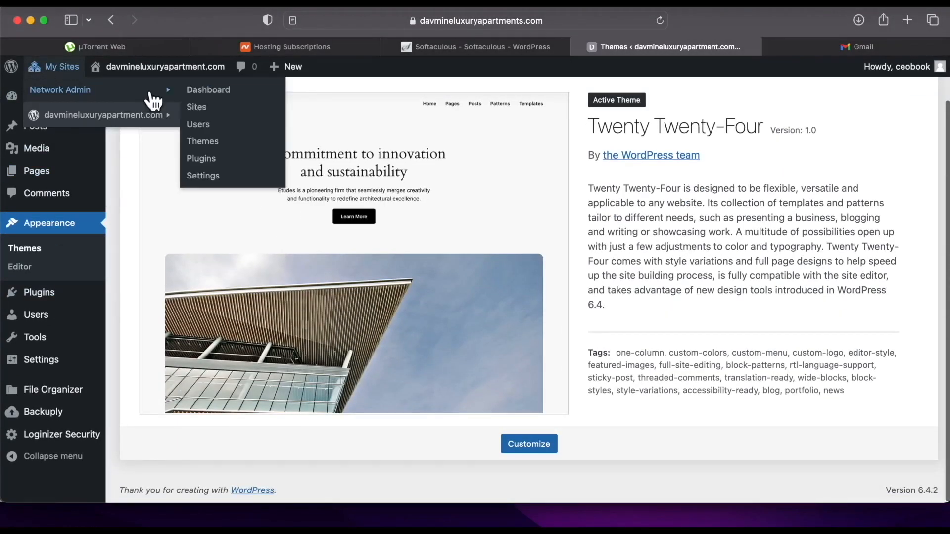
{"action": "left_click", "coordinate": [215, 144]}
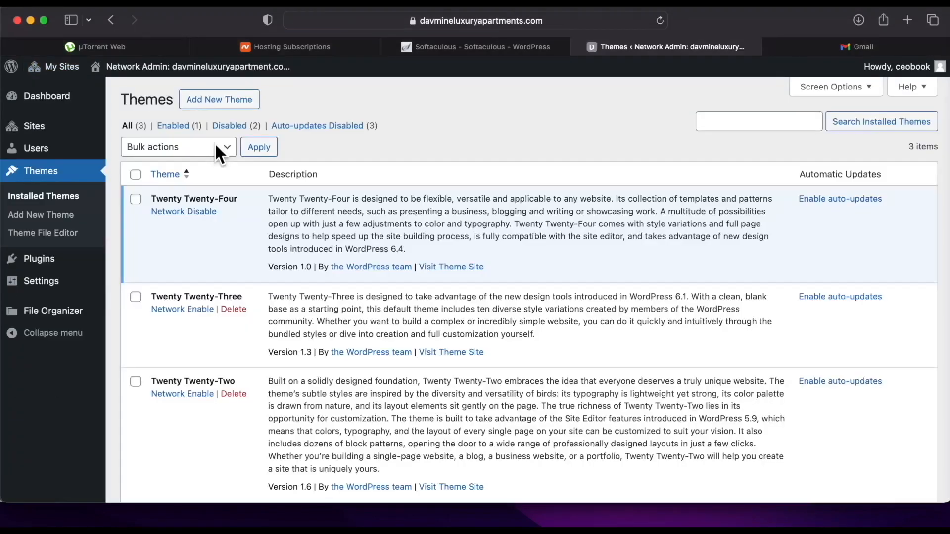
{"action": "scroll", "coordinate": [215, 143], "scroll_direction": "down", "scroll_amount": 2}
{"action": "scroll", "coordinate": [220, 151], "scroll_direction": "up", "scroll_amount": 2}
Install the Astra theme from Add New Theme and network-enable it.
{"action": "left_click", "coordinate": [231, 101]}
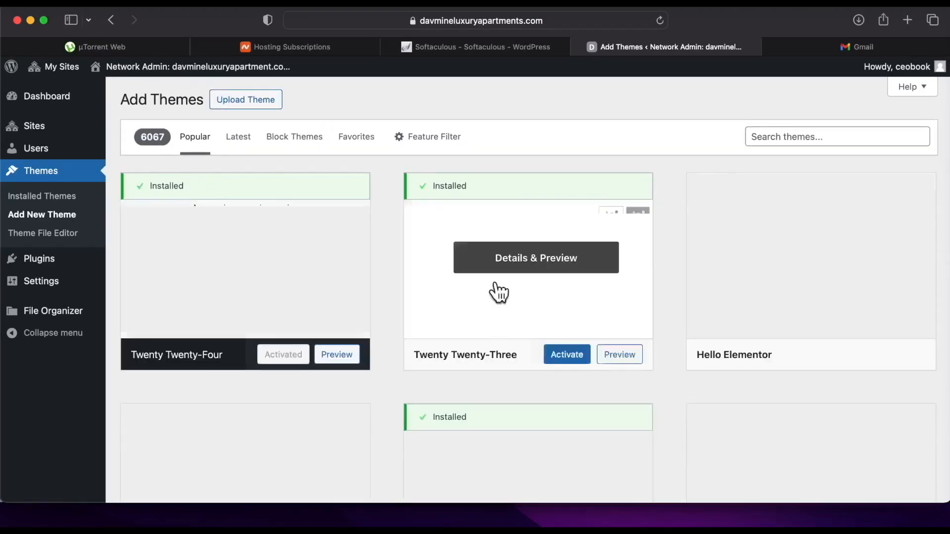
{"action": "scroll", "coordinate": [335, 318], "scroll_direction": "down", "scroll_amount": 2}
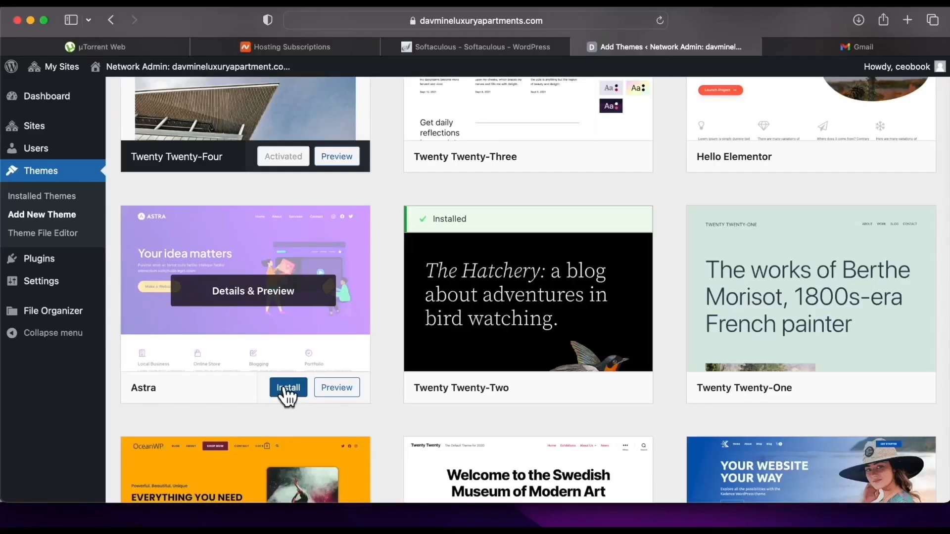
{"action": "left_click", "coordinate": [284, 390]}
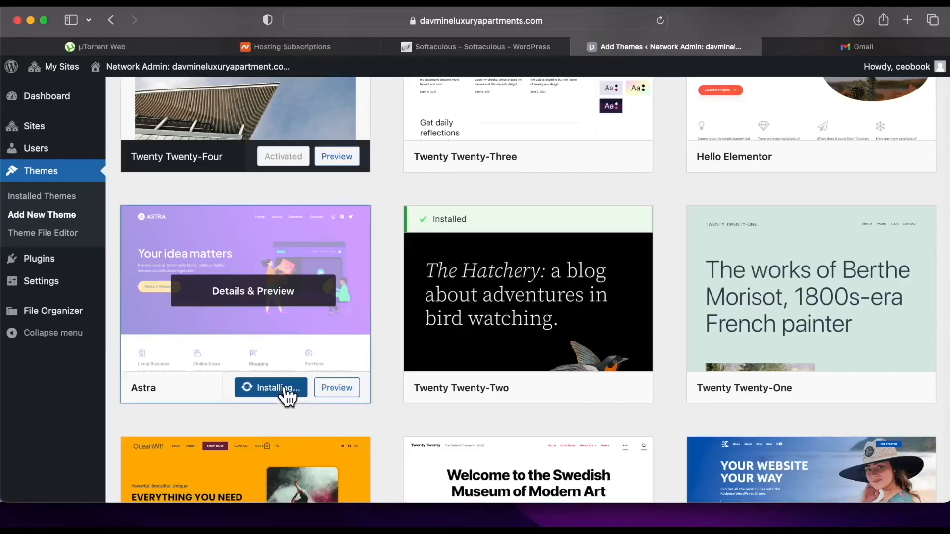
{"action": "scroll", "coordinate": [356, 277], "scroll_direction": "down", "scroll_amount": 5}
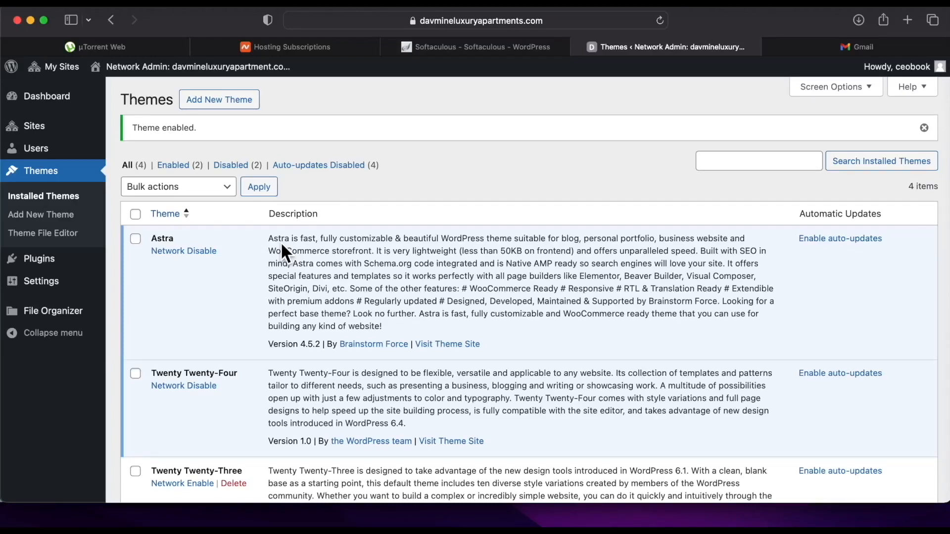
{"action": "scroll", "coordinate": [281, 241], "scroll_direction": "down", "scroll_amount": 5}
{"action": "scroll", "coordinate": [280, 241], "scroll_direction": "up", "scroll_amount": 5}
Activate Astra on the luxury apartments site and launch Install Starter Templates.
{"action": "left_click", "coordinate": [39, 68]}
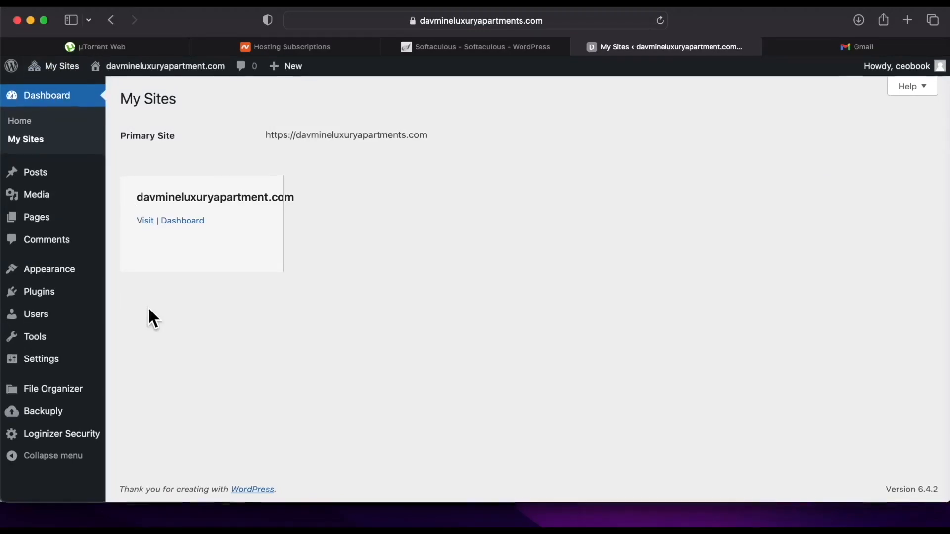
{"action": "mouse_move", "coordinate": [59, 276]}
{"action": "left_click", "coordinate": [143, 278]}
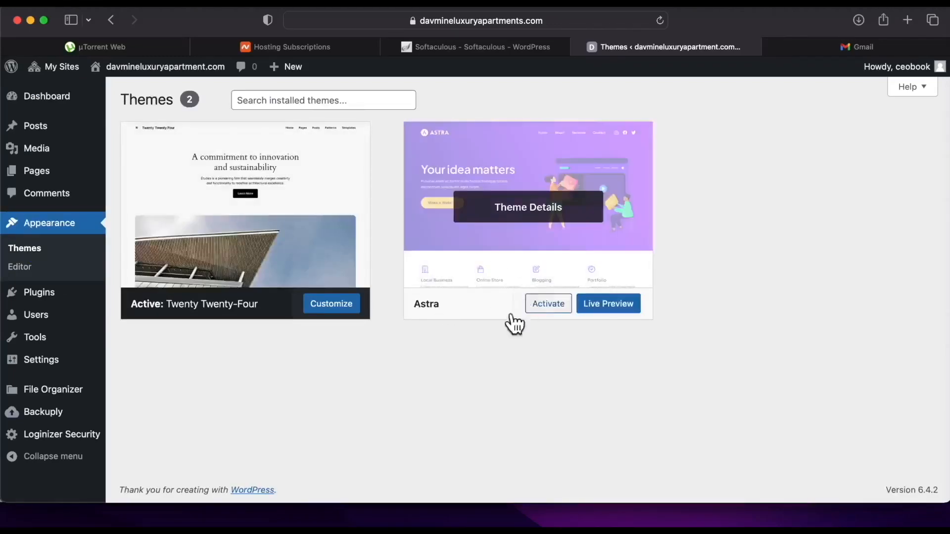
{"action": "left_click", "coordinate": [548, 303]}
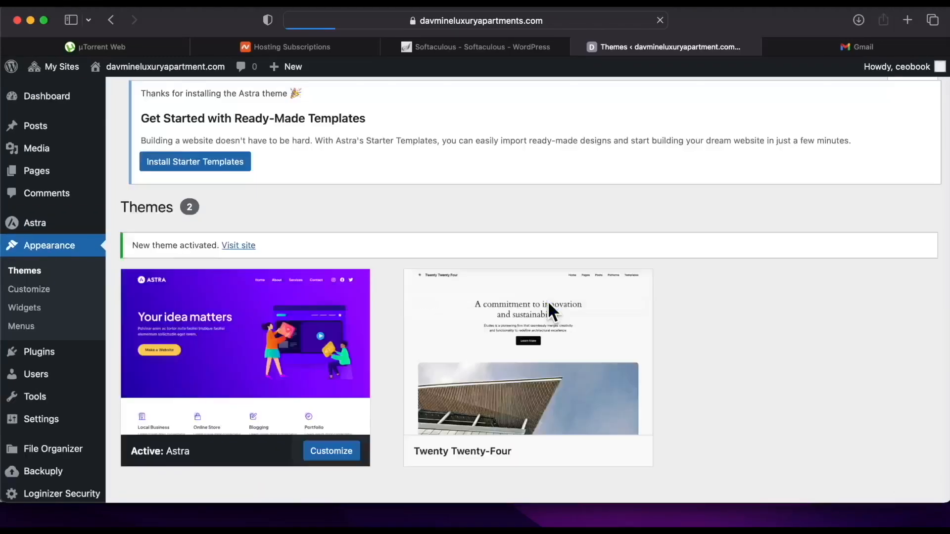
{"action": "scroll", "coordinate": [456, 316], "scroll_direction": "down", "scroll_amount": 3}
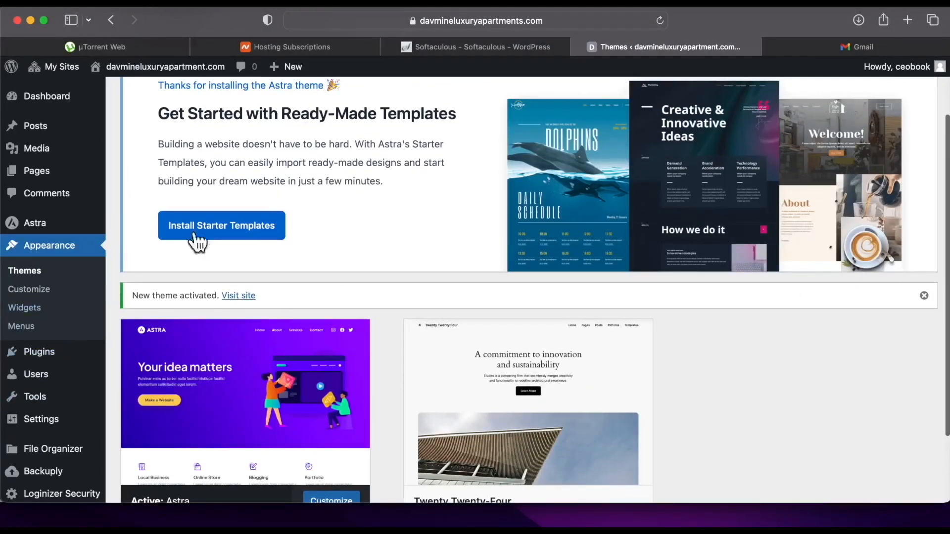
{"action": "scroll", "coordinate": [207, 229], "scroll_direction": "down", "scroll_amount": 2}
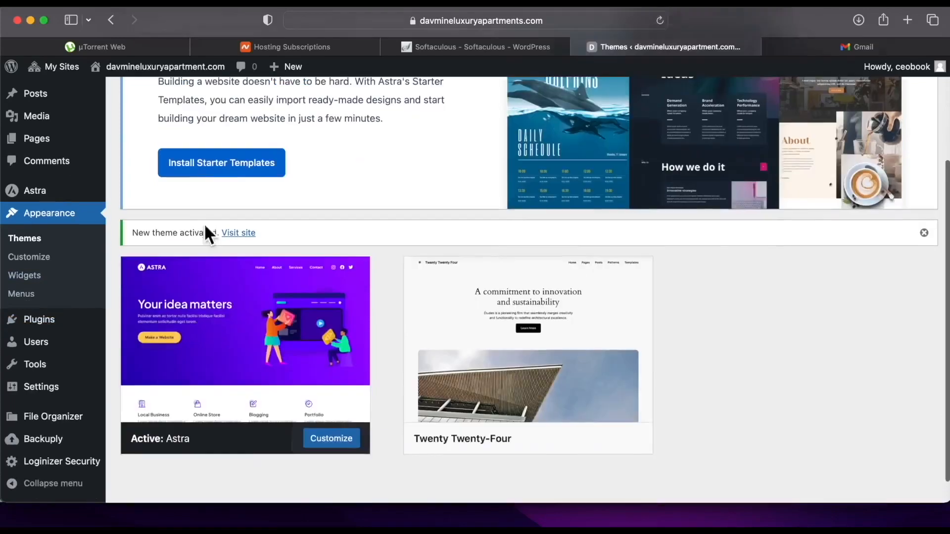
{"action": "left_click", "coordinate": [216, 172]}
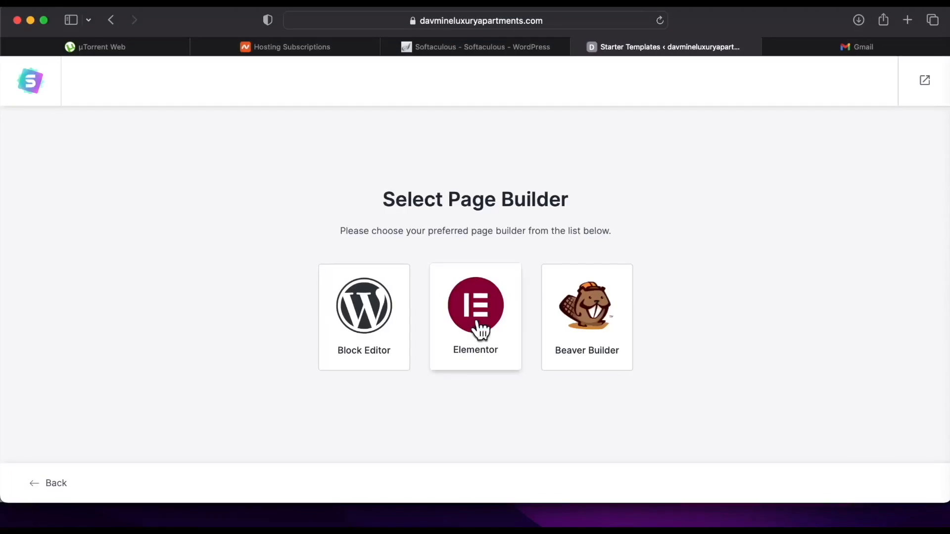
Choose Elementor as the page builder and browse the starter template grid.
{"action": "left_click", "coordinate": [478, 320]}
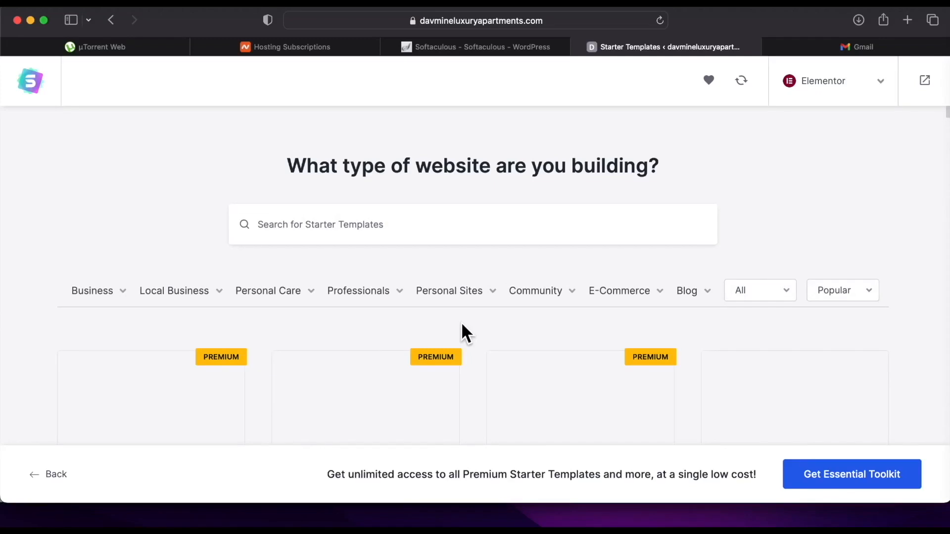
{"action": "scroll", "coordinate": [462, 325], "scroll_direction": "down", "scroll_amount": 10}
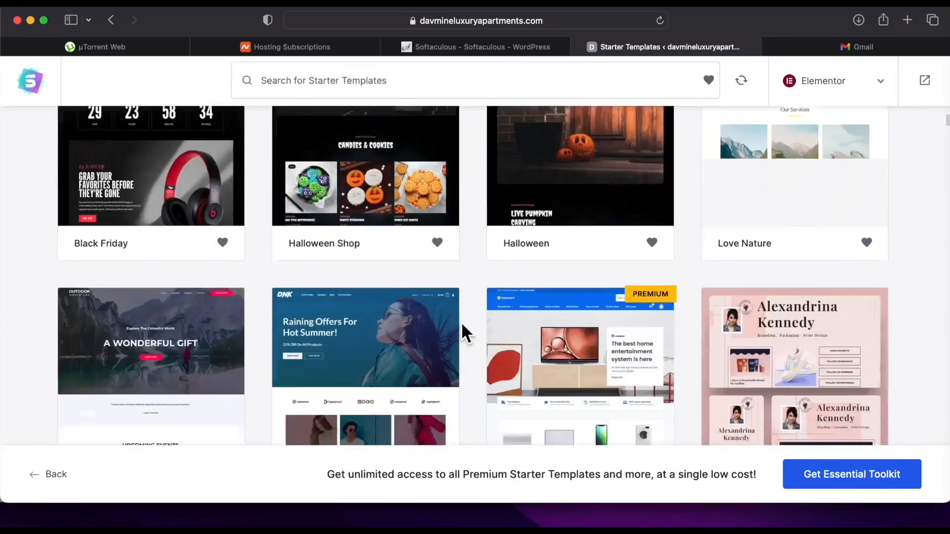
{"action": "scroll", "coordinate": [462, 326], "scroll_direction": "up", "scroll_amount": 3}
{"action": "scroll", "coordinate": [461, 321], "scroll_direction": "down", "scroll_amount": 15}
{"action": "scroll", "coordinate": [461, 321], "scroll_direction": "up", "scroll_amount": 3}
{"action": "scroll", "coordinate": [461, 327], "scroll_direction": "down", "scroll_amount": 10}
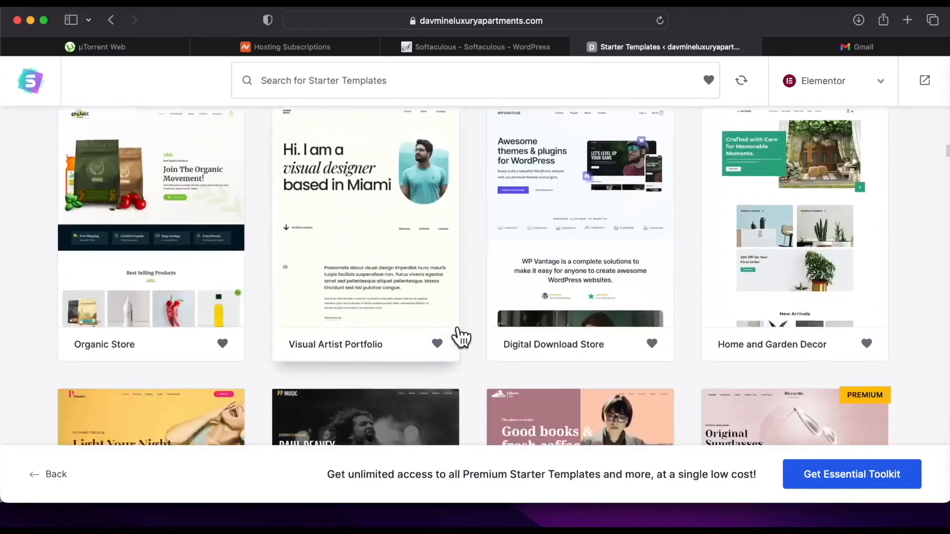
{"action": "scroll", "coordinate": [461, 336], "scroll_direction": "down", "scroll_amount": 20}
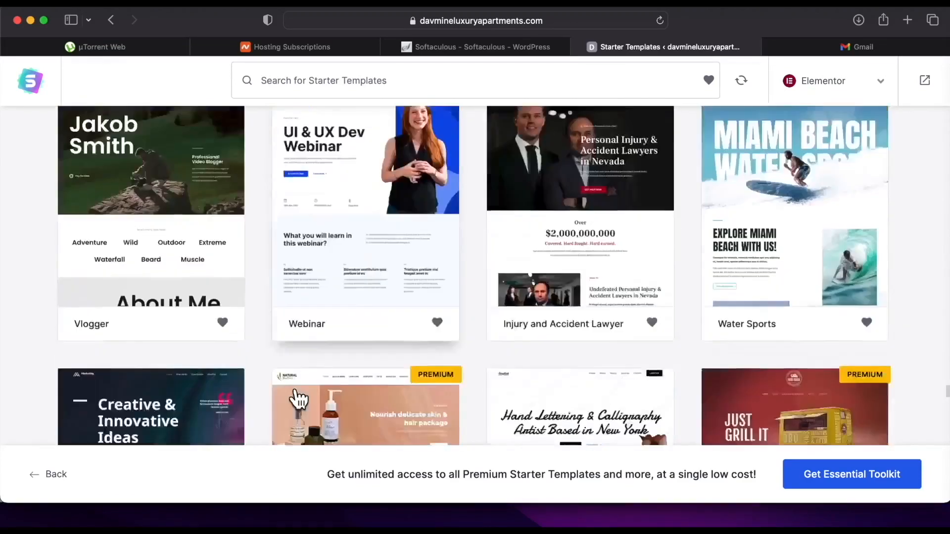
{"action": "scroll", "coordinate": [297, 397], "scroll_direction": "down", "scroll_amount": 15}
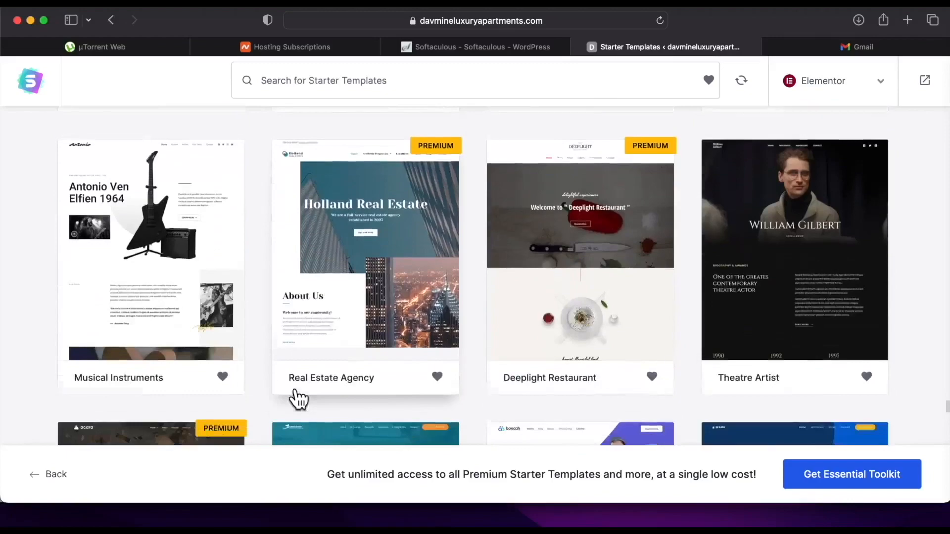
{"action": "scroll", "coordinate": [295, 387], "scroll_direction": "down", "scroll_amount": 20}
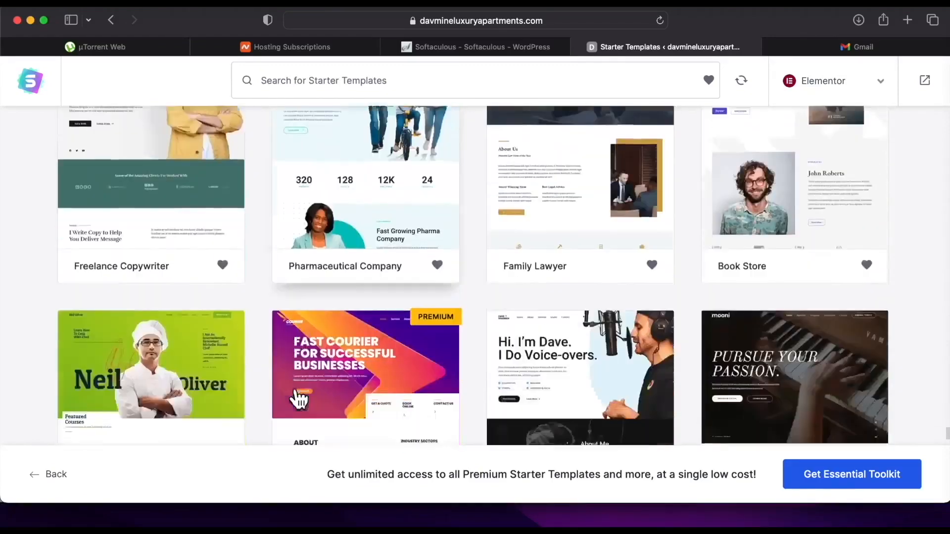
{"action": "scroll", "coordinate": [296, 393], "scroll_direction": "down", "scroll_amount": 5}
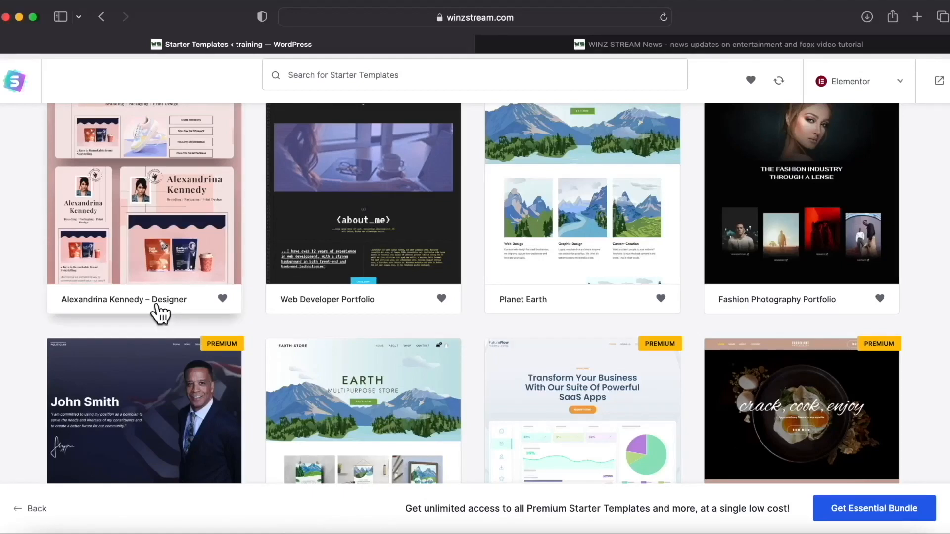
Select the Brandstore template card to begin its setup.
{"action": "scroll", "coordinate": [160, 314], "scroll_direction": "down", "scroll_amount": 1}
{"action": "scroll", "coordinate": [160, 314], "scroll_direction": "down", "scroll_amount": 4}
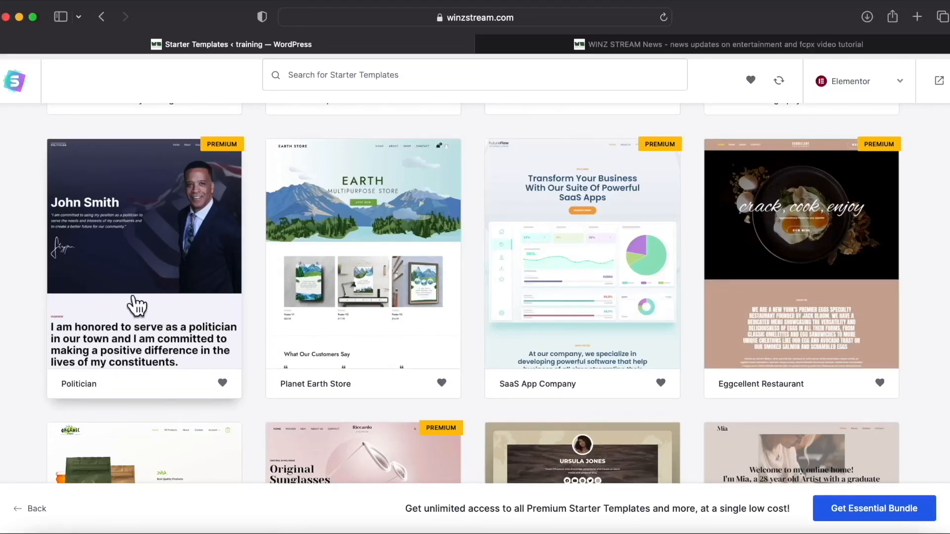
{"action": "scroll", "coordinate": [139, 306], "scroll_direction": "up", "scroll_amount": 1}
{"action": "scroll", "coordinate": [138, 306], "scroll_direction": "up", "scroll_amount": 2}
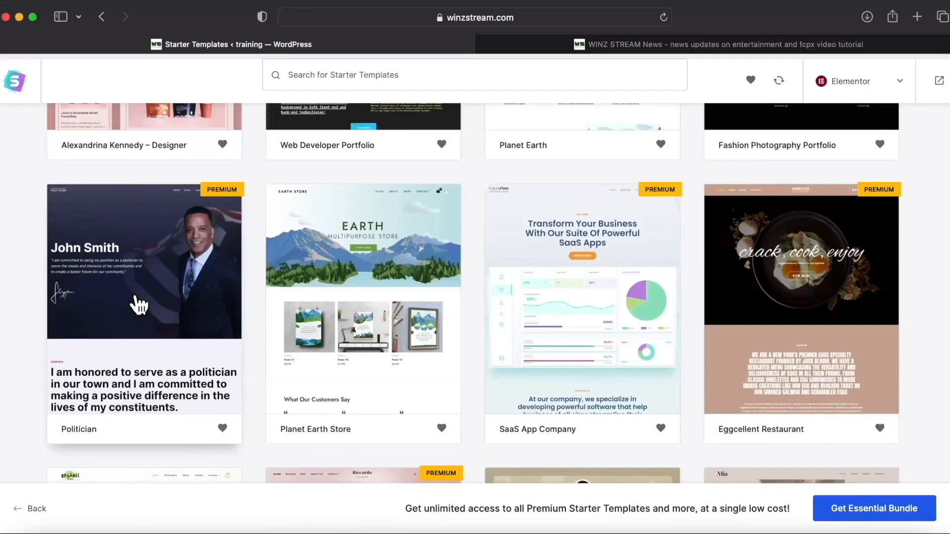
{"action": "scroll", "coordinate": [139, 306], "scroll_direction": "up", "scroll_amount": 10}
{"action": "scroll", "coordinate": [440, 290], "scroll_direction": "up", "scroll_amount": 2}
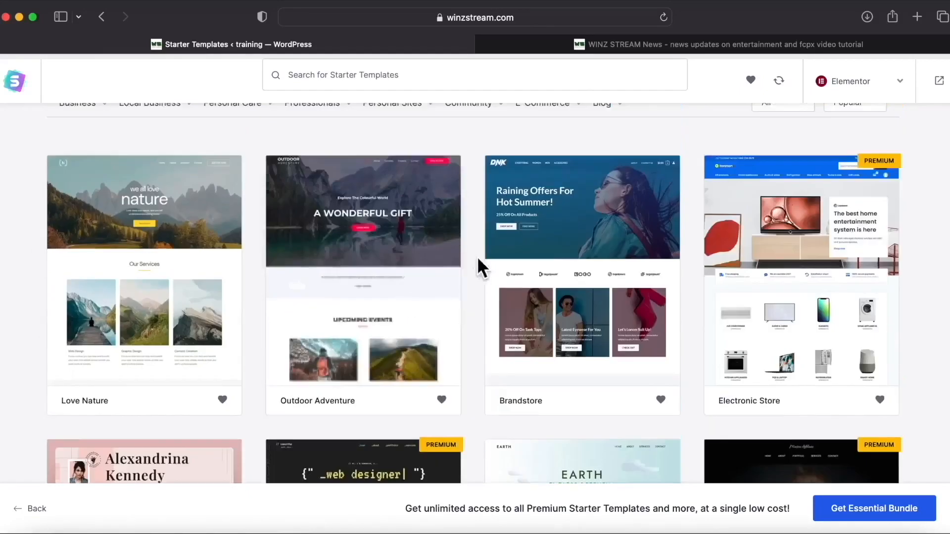
{"action": "scroll", "coordinate": [477, 280], "scroll_direction": "up", "scroll_amount": 2}
{"action": "left_click", "coordinate": [547, 303]}
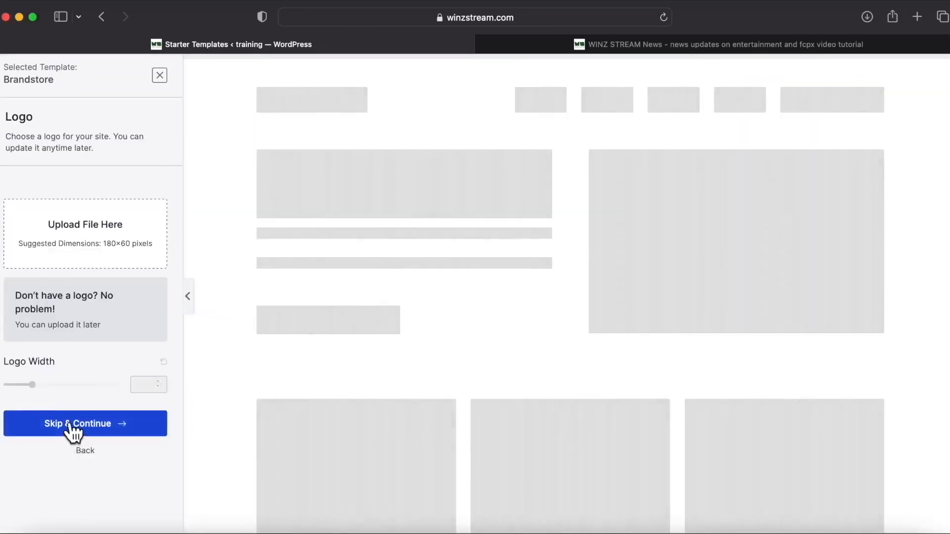
Skip the logo, preview purple, red, pink and yellow palettes, then keep Default Colors.
{"action": "left_click", "coordinate": [74, 423]}
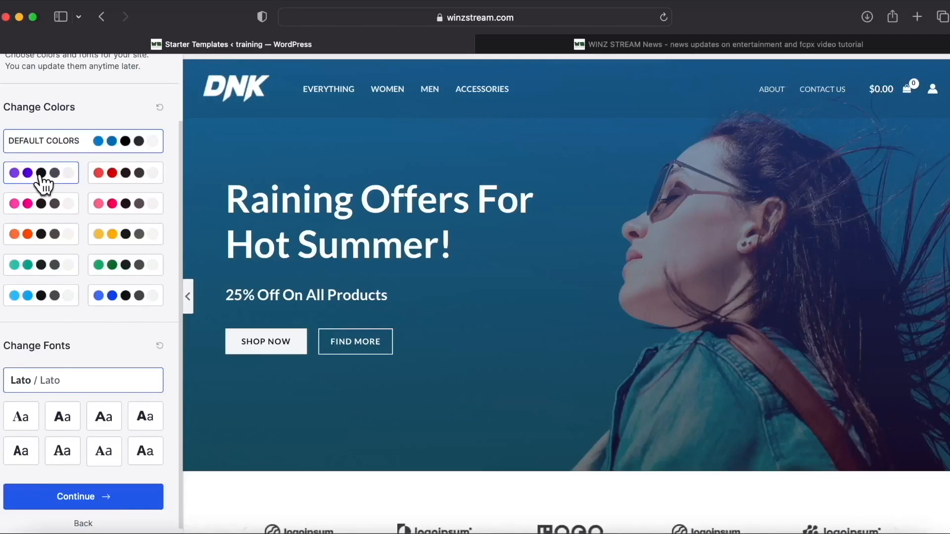
{"action": "left_click", "coordinate": [54, 183]}
{"action": "left_click", "coordinate": [134, 184]}
{"action": "scroll", "coordinate": [143, 185], "scroll_direction": "up", "scroll_amount": 1}
{"action": "left_click", "coordinate": [131, 225]}
{"action": "left_click", "coordinate": [143, 252]}
{"action": "left_click", "coordinate": [40, 254]}
{"action": "left_click", "coordinate": [127, 163]}
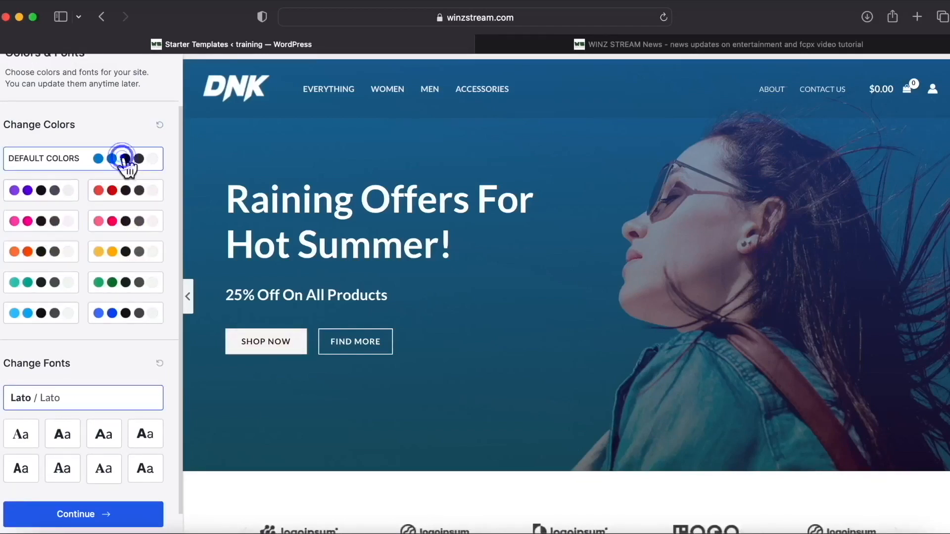
Keep the Lato fonts and continue to the final details form.
{"action": "scroll", "coordinate": [99, 346], "scroll_direction": "down", "scroll_amount": 2}
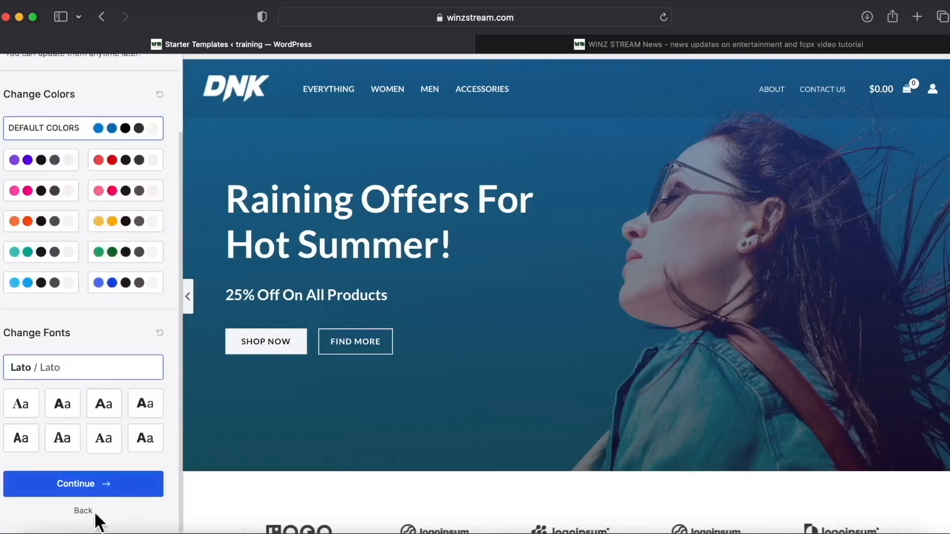
{"action": "left_click", "coordinate": [97, 489]}
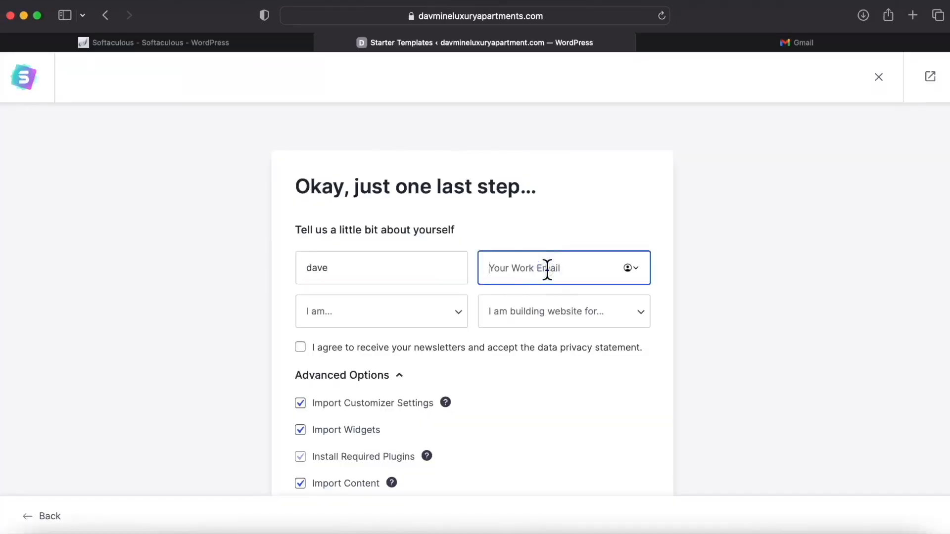
{"action": "type", "text": "c"}
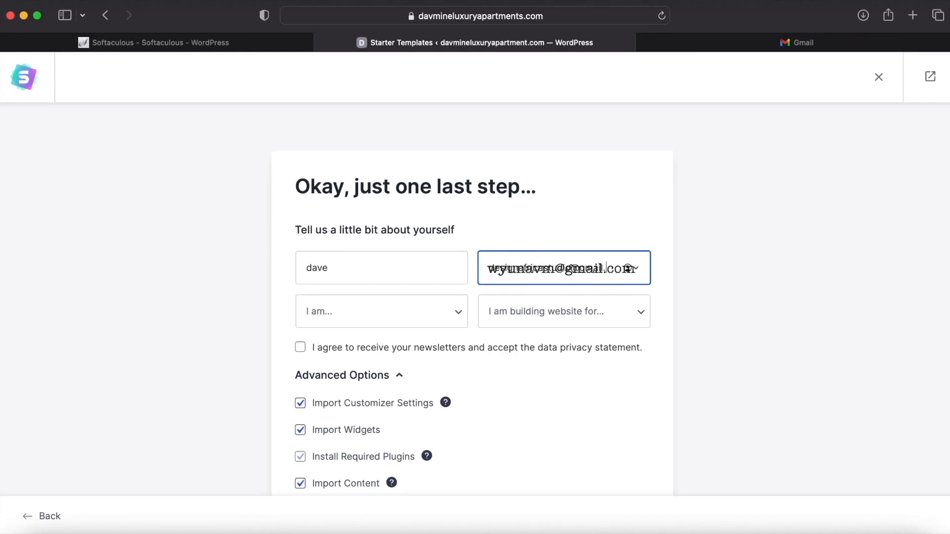
Set experience to Beginner, building for My Client, and tick the newsletter consent box.
{"action": "left_click", "coordinate": [459, 312]}
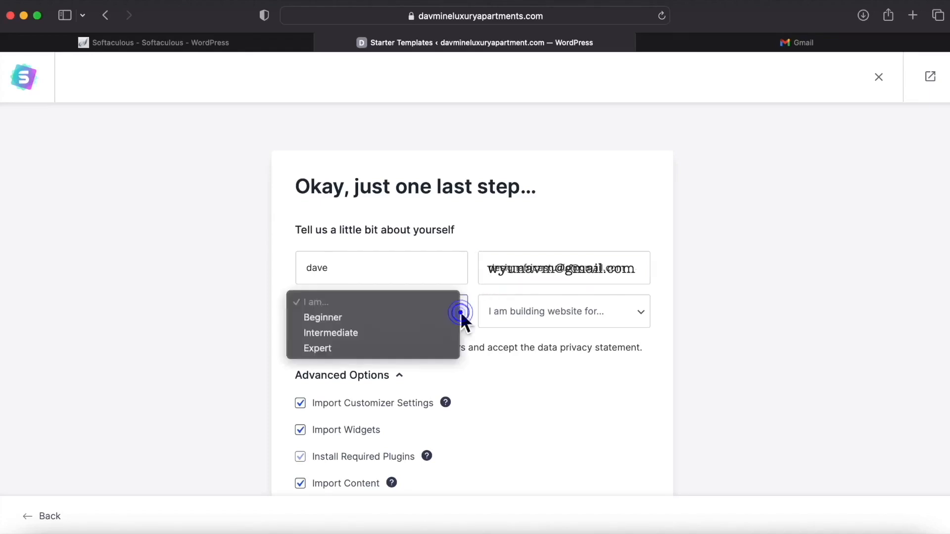
{"action": "left_click", "coordinate": [388, 319]}
{"action": "left_click", "coordinate": [641, 311]}
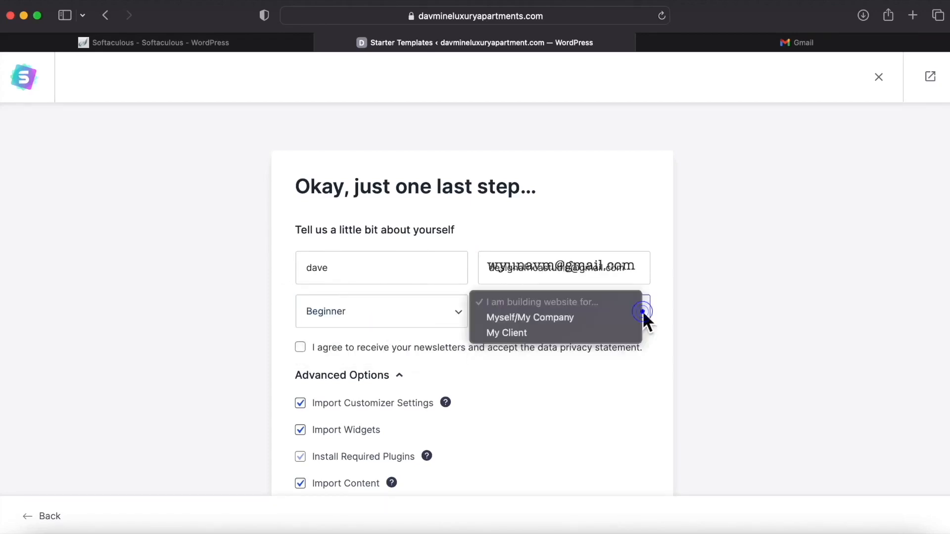
{"action": "left_click", "coordinate": [549, 333]}
{"action": "scroll", "coordinate": [347, 297], "scroll_direction": "down", "scroll_amount": 3}
{"action": "left_click", "coordinate": [301, 272]}
{"action": "scroll", "coordinate": [371, 316], "scroll_direction": "down", "scroll_amount": 2}
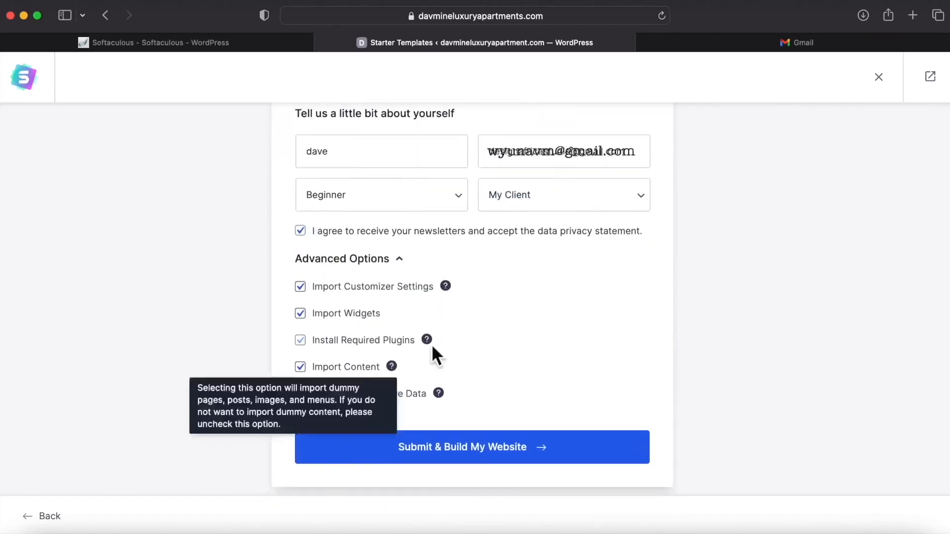
{"action": "scroll", "coordinate": [494, 307], "scroll_direction": "up", "scroll_amount": 2}
Fill in the first name and work email, then Submit & Build My Website.
{"action": "left_click", "coordinate": [566, 213]}
{"action": "key", "text": "BackSpace"}
{"action": "key", "text": "BackSpace"}
{"action": "key", "text": "BackSpace"}
{"action": "key", "text": "BackSpace"}
{"action": "key", "text": "BackSpace"}
{"action": "key", "text": "BackSpace"}
{"action": "key", "text": "BackSpace"}
{"action": "key", "text": "BackSpace"}
{"action": "key", "text": "BackSpace"}
{"action": "key", "text": "BackSpace"}
{"action": "key", "text": "BackSpace"}
{"action": "key", "text": "BackSpace"}
{"action": "key", "text": "BackSpace"}
{"action": "key", "text": "BackSpace"}
{"action": "key", "text": "BackSpace"}
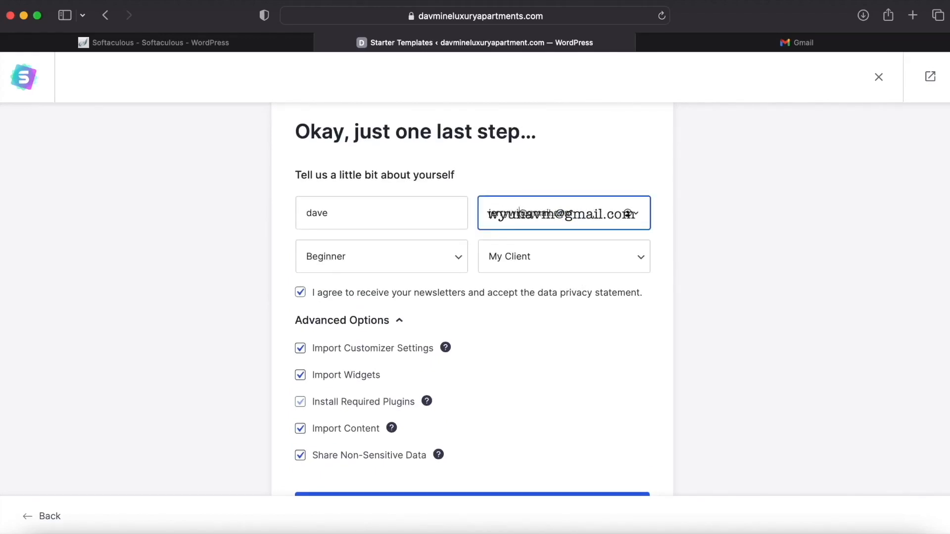
{"action": "scroll", "coordinate": [444, 502], "scroll_direction": "down", "scroll_amount": 2}
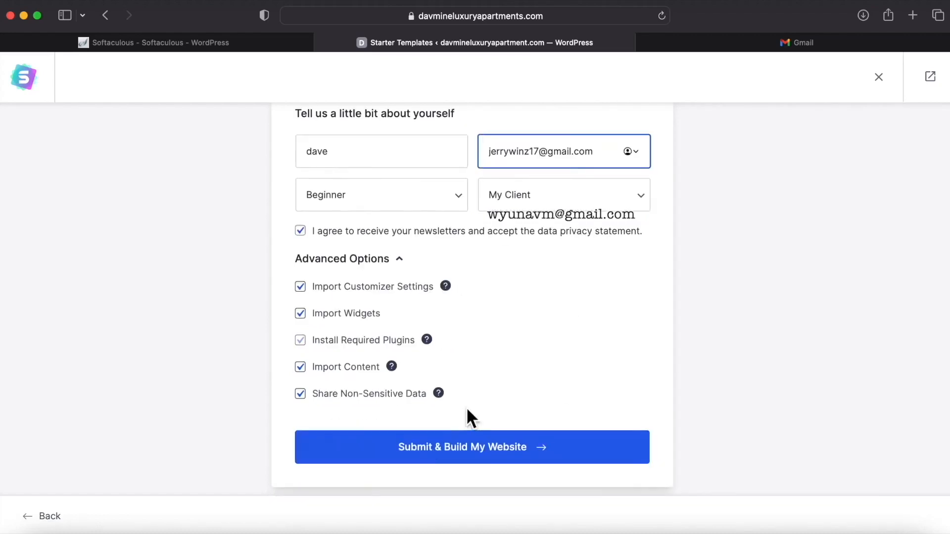
{"action": "left_click", "coordinate": [340, 154]}
{"action": "key", "text": "BackSpace"}
{"action": "key", "text": "BackSpace"}
{"action": "key", "text": "BackSpace"}
{"action": "key", "text": "BackSpace"}
{"action": "type", "text": "jerry"}
{"action": "left_click", "coordinate": [322, 174]}
{"action": "left_click", "coordinate": [403, 447]}
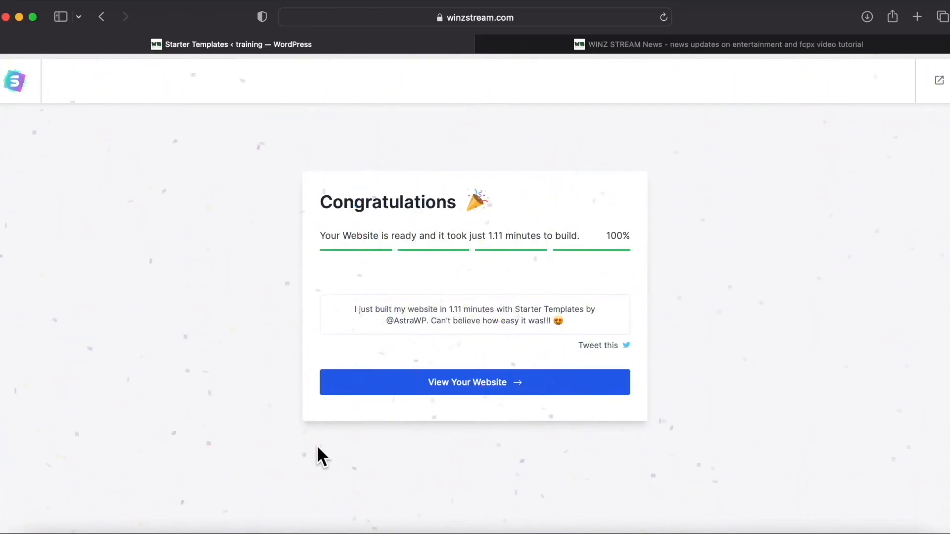
Open the finished DNK website and scroll through its homepage.
{"action": "left_click", "coordinate": [442, 381]}
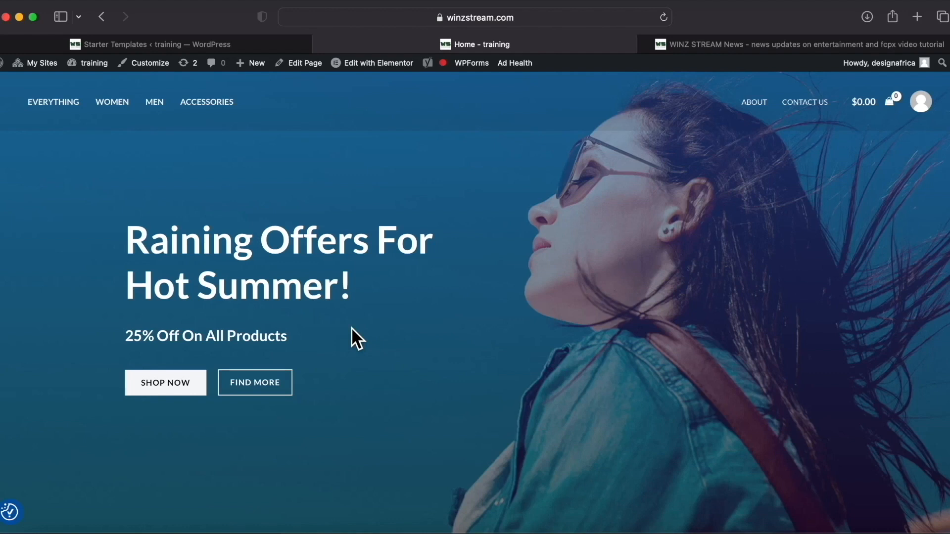
{"action": "scroll", "coordinate": [351, 328], "scroll_direction": "down", "scroll_amount": 10}
{"action": "scroll", "coordinate": [353, 330], "scroll_direction": "down", "scroll_amount": 15}
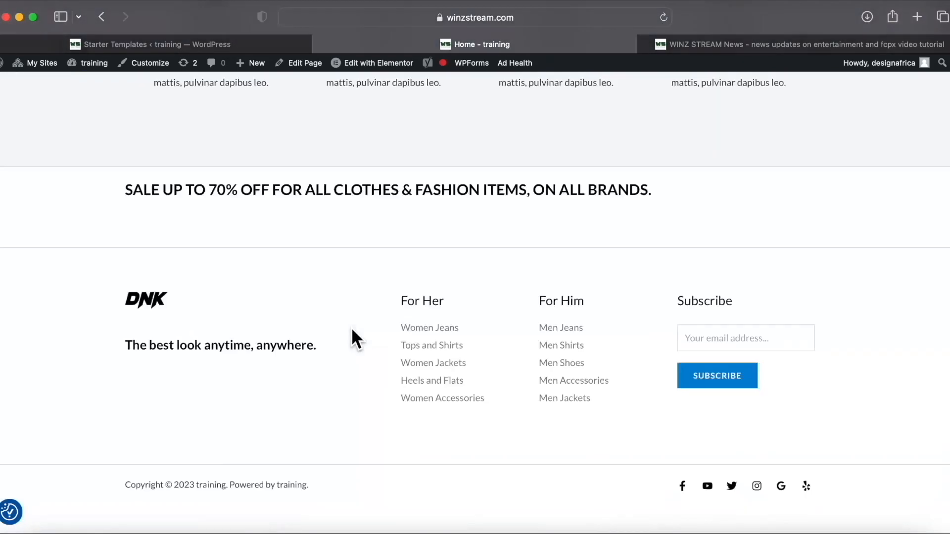
{"action": "scroll", "coordinate": [353, 329], "scroll_direction": "up", "scroll_amount": 20}
{"action": "scroll", "coordinate": [352, 327], "scroll_direction": "up", "scroll_amount": 15}
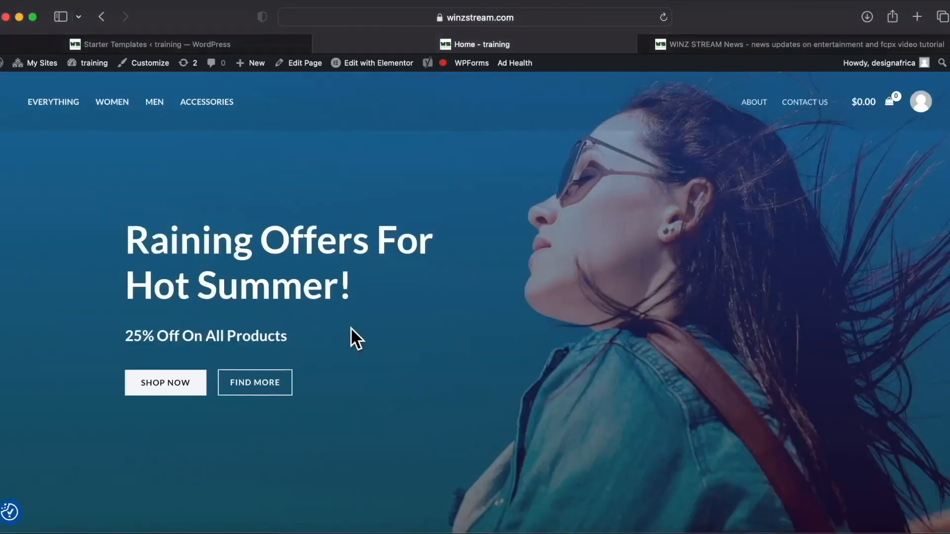
{"action": "scroll", "coordinate": [350, 328], "scroll_direction": "down", "scroll_amount": 14}
{"action": "scroll", "coordinate": [255, 336], "scroll_direction": "down", "scroll_amount": 5}
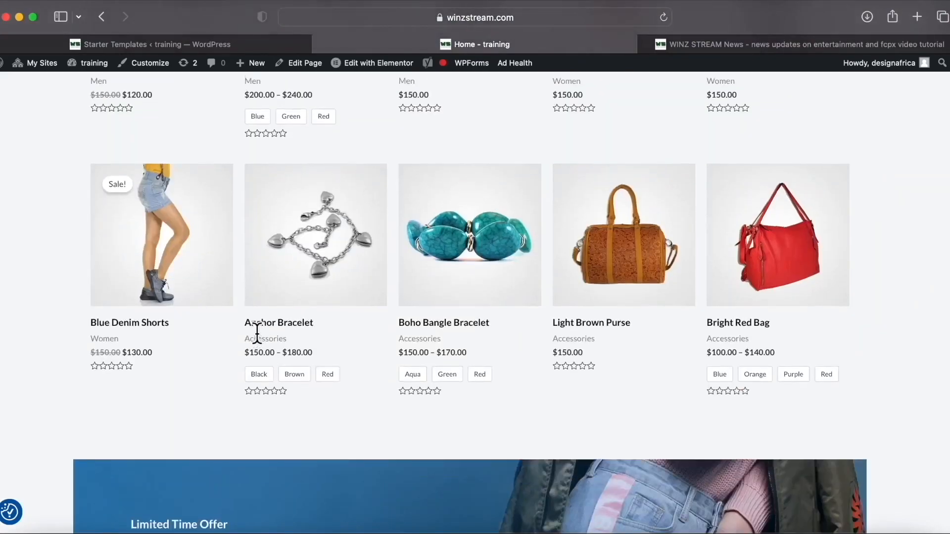
{"action": "scroll", "coordinate": [256, 335], "scroll_direction": "up", "scroll_amount": 20}
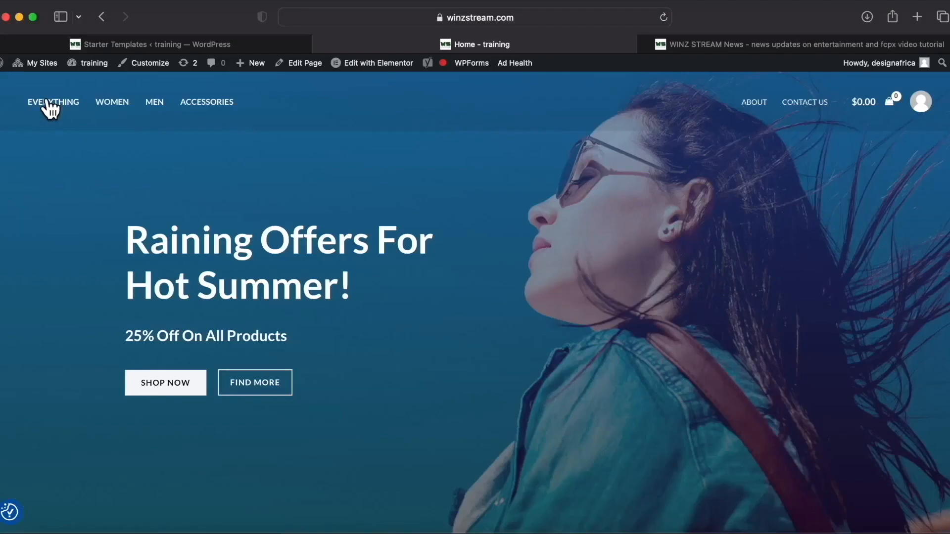
Go to the About page and scroll through it.
{"action": "left_click", "coordinate": [756, 104]}
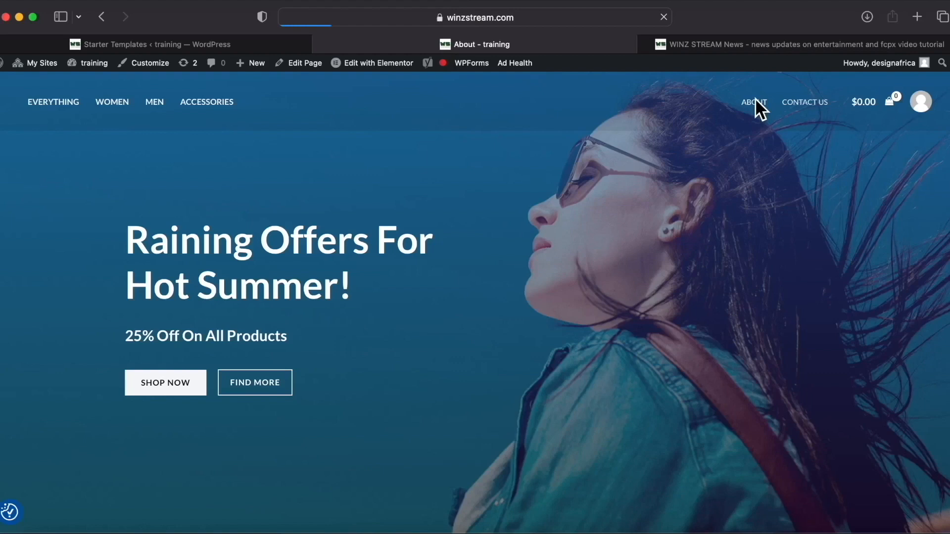
{"action": "scroll", "coordinate": [628, 286], "scroll_direction": "down", "scroll_amount": 8}
{"action": "scroll", "coordinate": [628, 286], "scroll_direction": "up", "scroll_amount": 4}
{"action": "scroll", "coordinate": [629, 285], "scroll_direction": "down", "scroll_amount": 6}
{"action": "scroll", "coordinate": [629, 282], "scroll_direction": "up", "scroll_amount": 4}
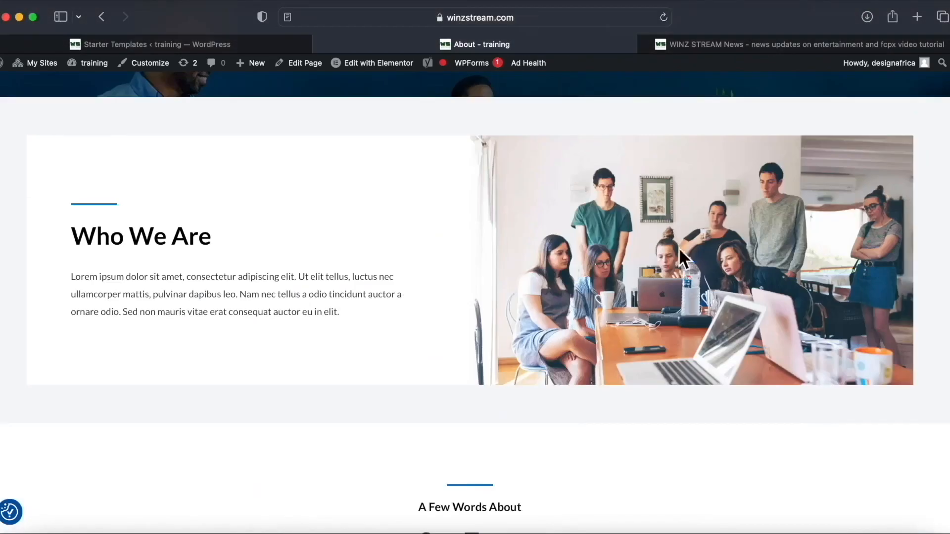
{"action": "scroll", "coordinate": [320, 366], "scroll_direction": "down", "scroll_amount": 20}
{"action": "scroll", "coordinate": [319, 366], "scroll_direction": "up", "scroll_amount": 15}
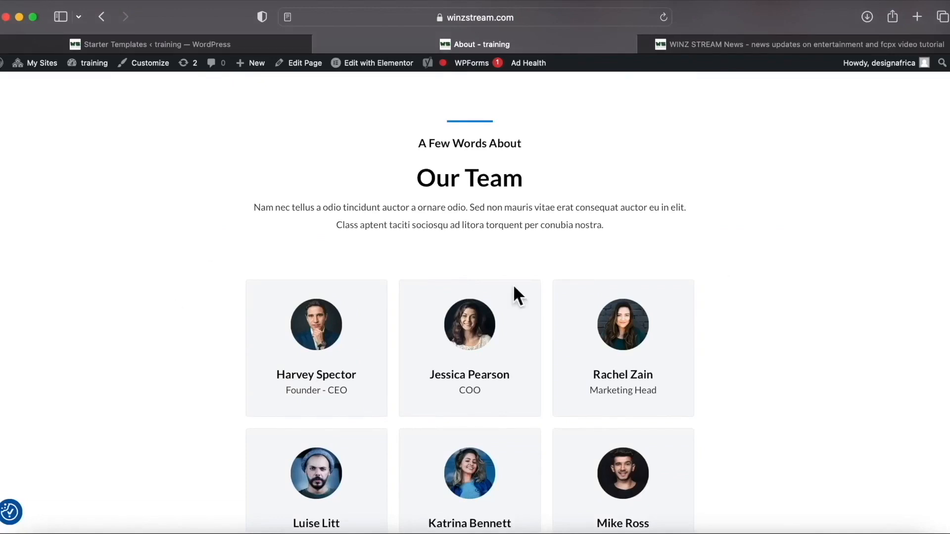
{"action": "scroll", "coordinate": [529, 317], "scroll_direction": "down", "scroll_amount": 10}
{"action": "scroll", "coordinate": [547, 350], "scroll_direction": "up", "scroll_amount": 15}
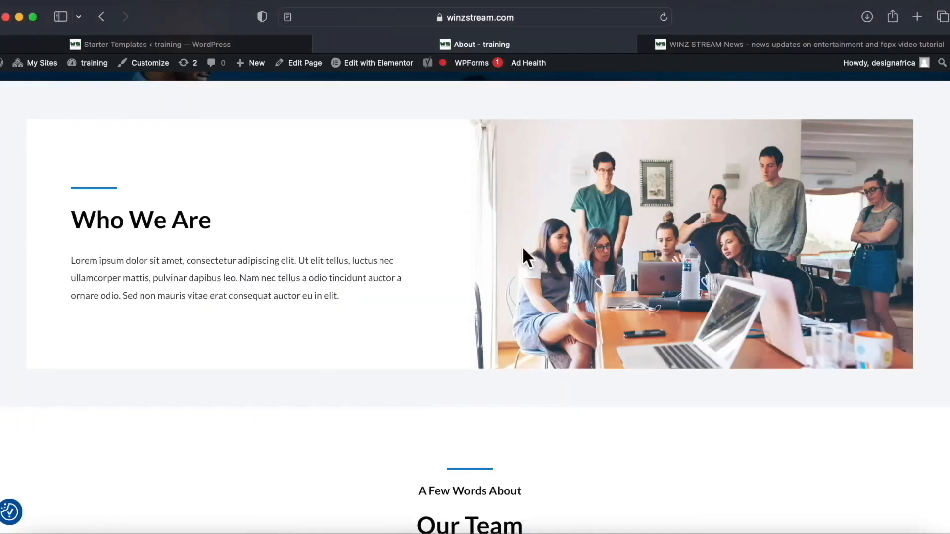
{"action": "scroll", "coordinate": [524, 247], "scroll_direction": "up", "scroll_amount": 10}
Review the Contact Us page, then go to the Women product category.
{"action": "left_click", "coordinate": [808, 102]}
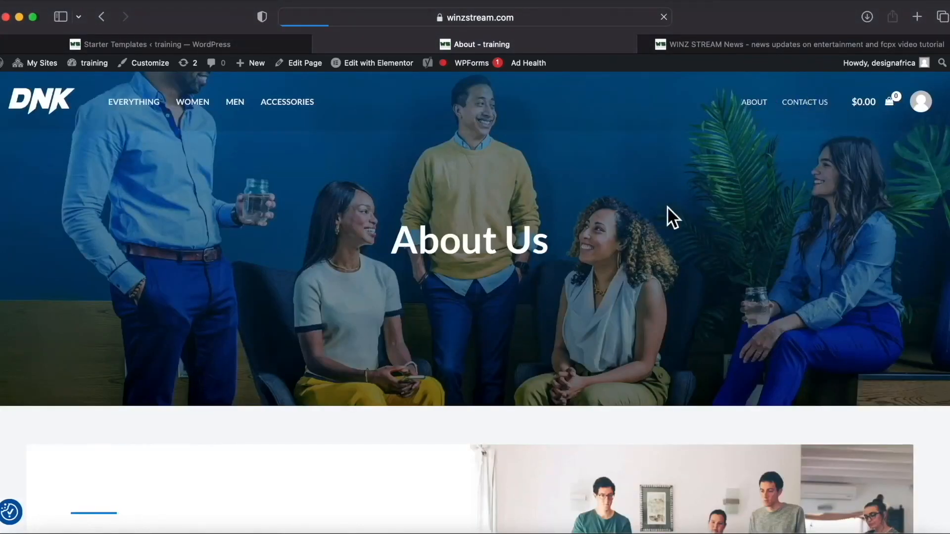
{"action": "scroll", "coordinate": [150, 327], "scroll_direction": "down", "scroll_amount": 8}
{"action": "scroll", "coordinate": [322, 388], "scroll_direction": "up", "scroll_amount": 8}
{"action": "scroll", "coordinate": [322, 387], "scroll_direction": "down", "scroll_amount": 10}
{"action": "scroll", "coordinate": [322, 387], "scroll_direction": "up", "scroll_amount": 10}
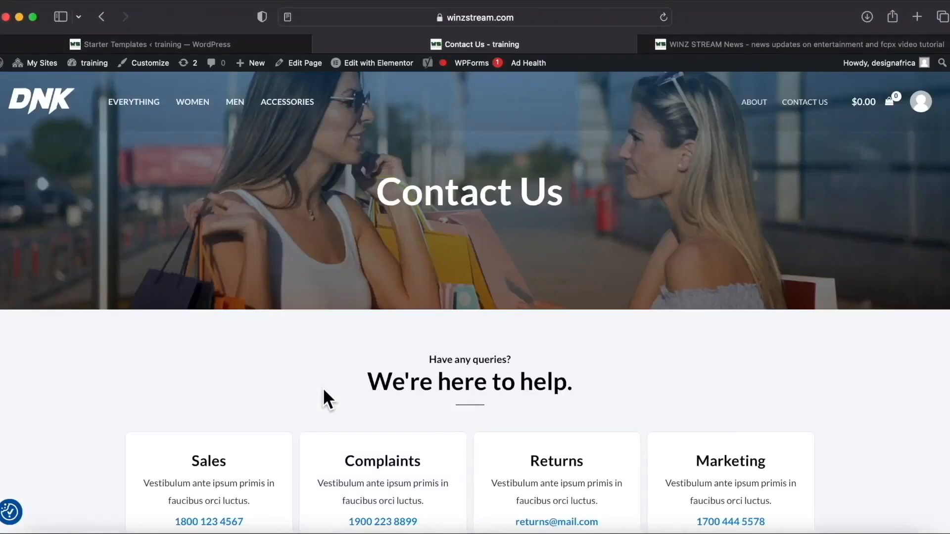
{"action": "scroll", "coordinate": [499, 339], "scroll_direction": "down", "scroll_amount": 10}
{"action": "scroll", "coordinate": [501, 337], "scroll_direction": "up", "scroll_amount": 10}
{"action": "left_click", "coordinate": [190, 98]}
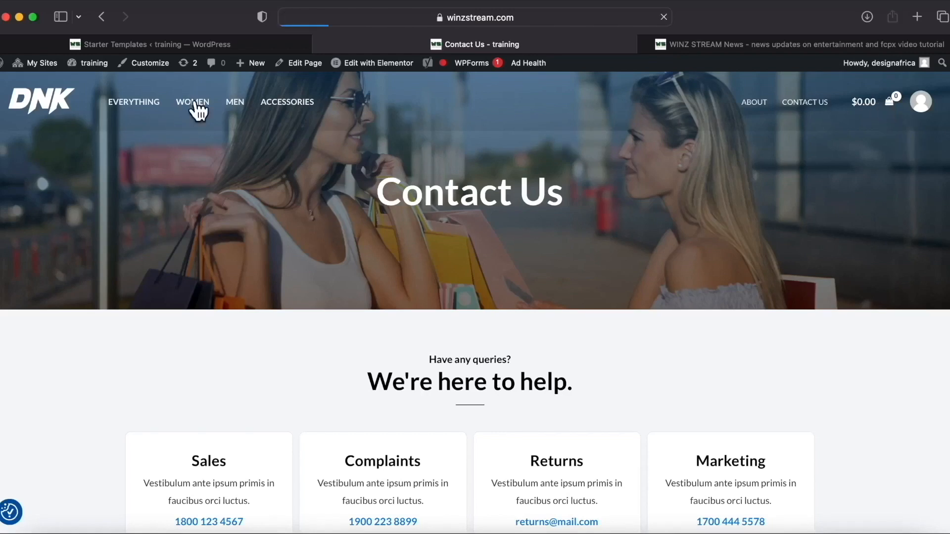
Scroll through the Women, Men and Store category pages.
{"action": "scroll", "coordinate": [444, 318], "scroll_direction": "down", "scroll_amount": 3}
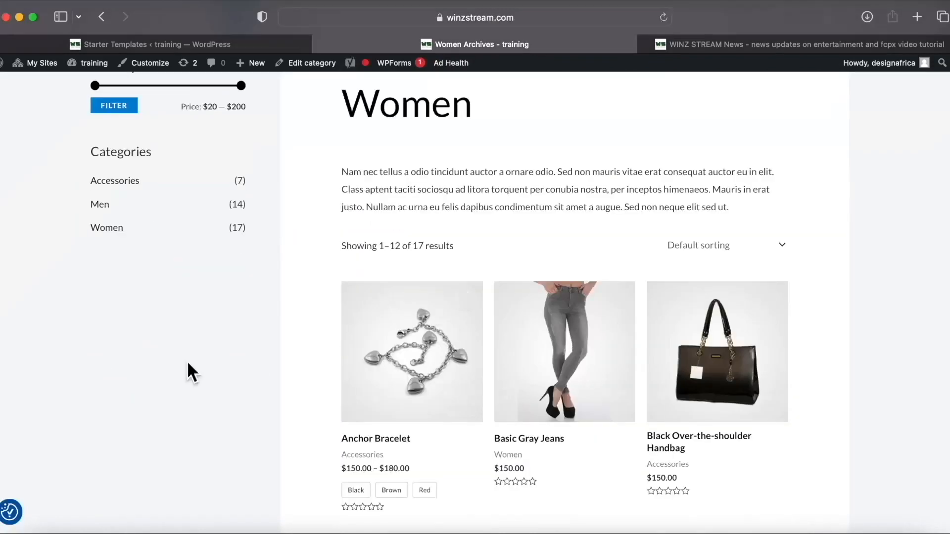
{"action": "scroll", "coordinate": [148, 297], "scroll_direction": "up", "scroll_amount": 3}
{"action": "scroll", "coordinate": [332, 426], "scroll_direction": "down", "scroll_amount": 10}
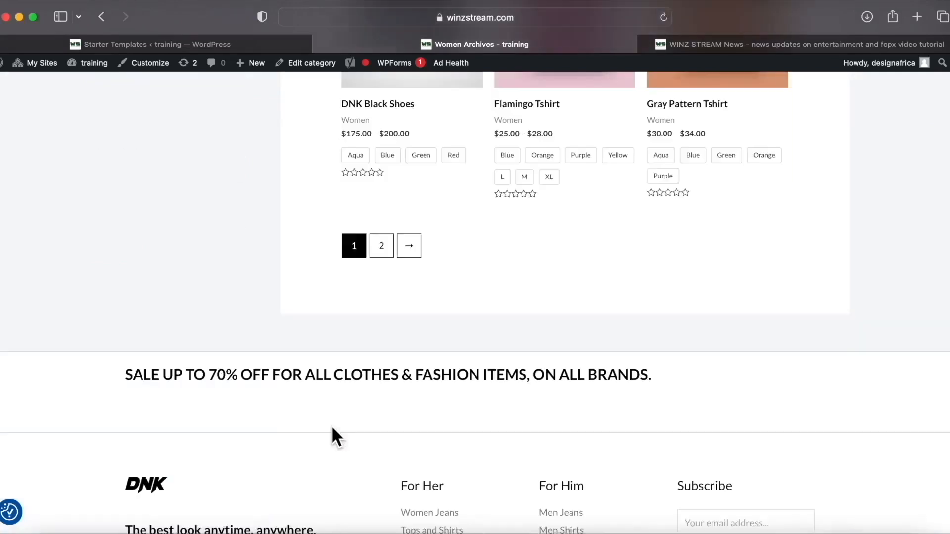
{"action": "scroll", "coordinate": [331, 426], "scroll_direction": "up", "scroll_amount": 10}
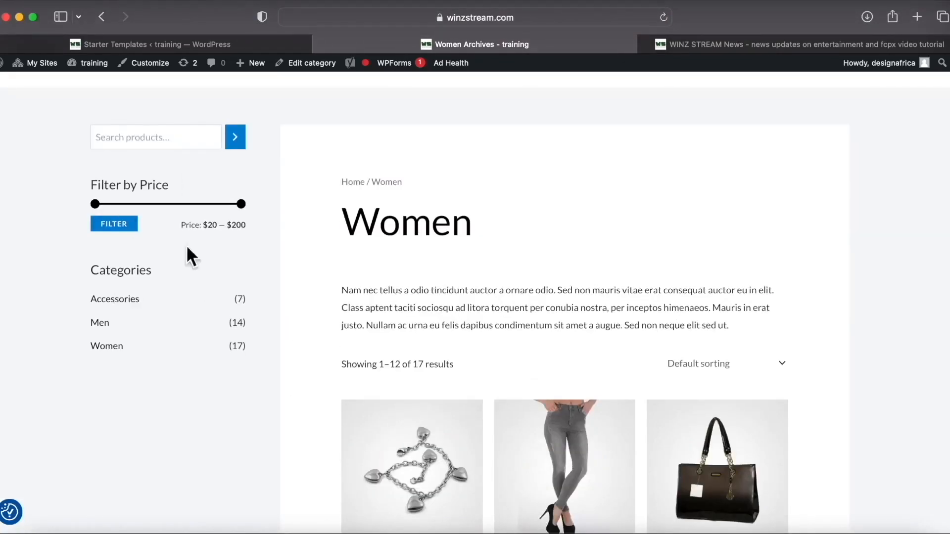
{"action": "scroll", "coordinate": [378, 346], "scroll_direction": "down", "scroll_amount": 8}
{"action": "scroll", "coordinate": [377, 341], "scroll_direction": "up", "scroll_amount": 9}
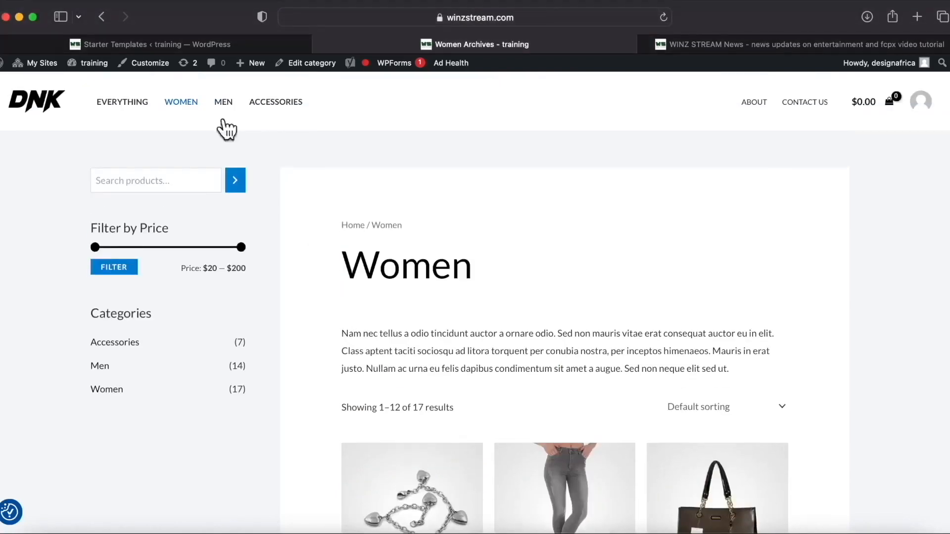
{"action": "scroll", "coordinate": [371, 335], "scroll_direction": "down", "scroll_amount": 10}
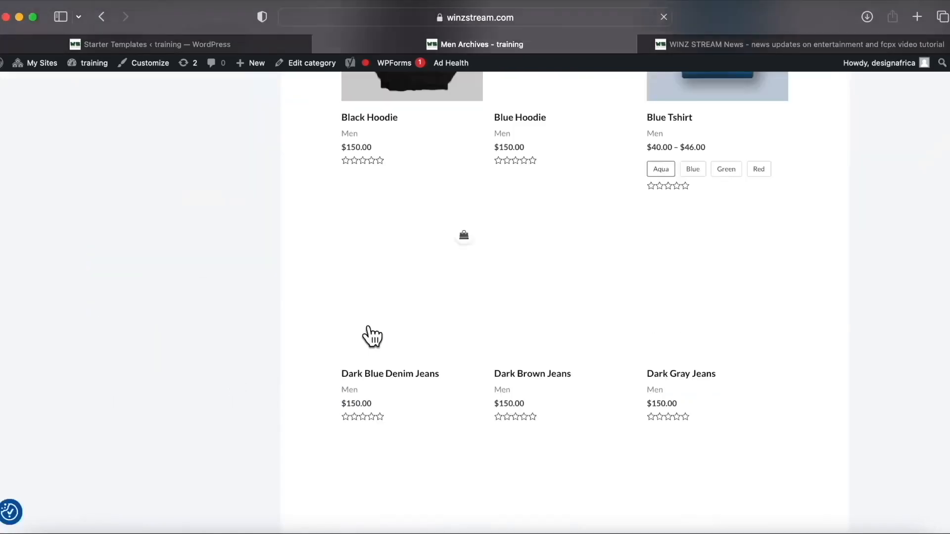
{"action": "scroll", "coordinate": [370, 331], "scroll_direction": "down", "scroll_amount": 2}
{"action": "scroll", "coordinate": [419, 349], "scroll_direction": "up", "scroll_amount": 10}
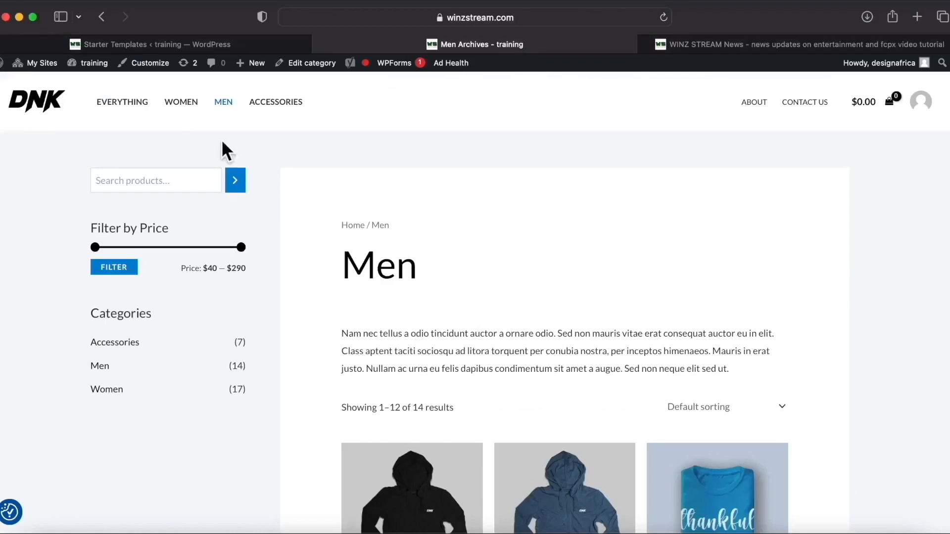
Return to the store's home page and open it in the Elementor editor.
{"action": "left_click", "coordinate": [61, 100]}
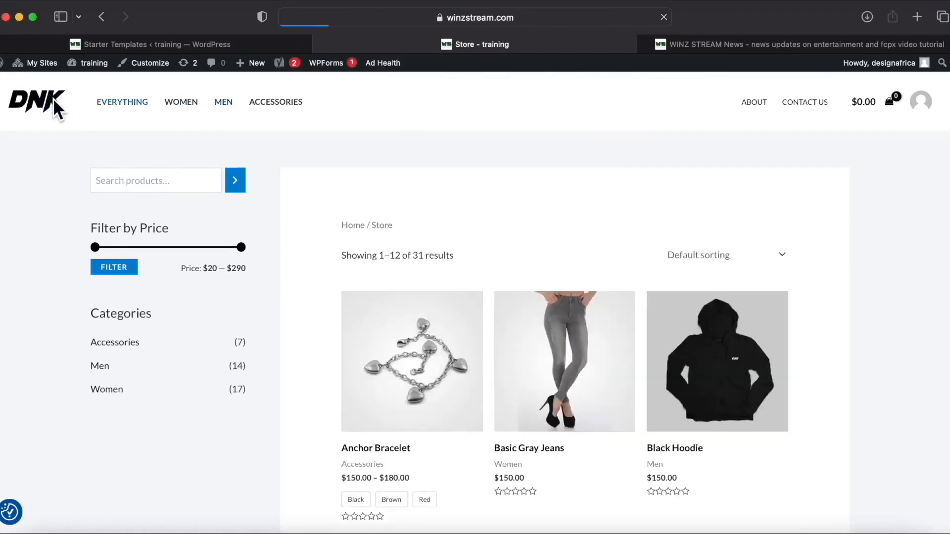
{"action": "scroll", "coordinate": [269, 327], "scroll_direction": "down", "scroll_amount": 15}
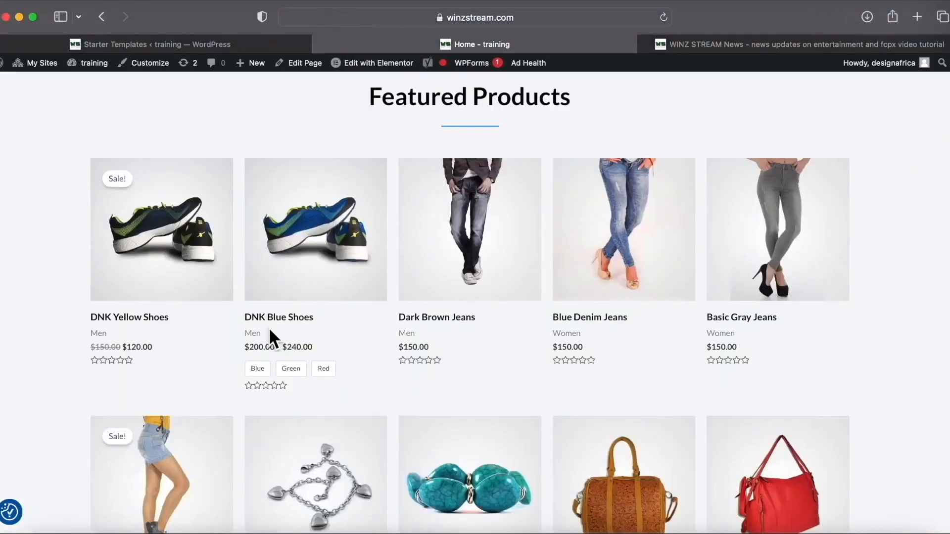
{"action": "scroll", "coordinate": [295, 398], "scroll_direction": "down", "scroll_amount": 10}
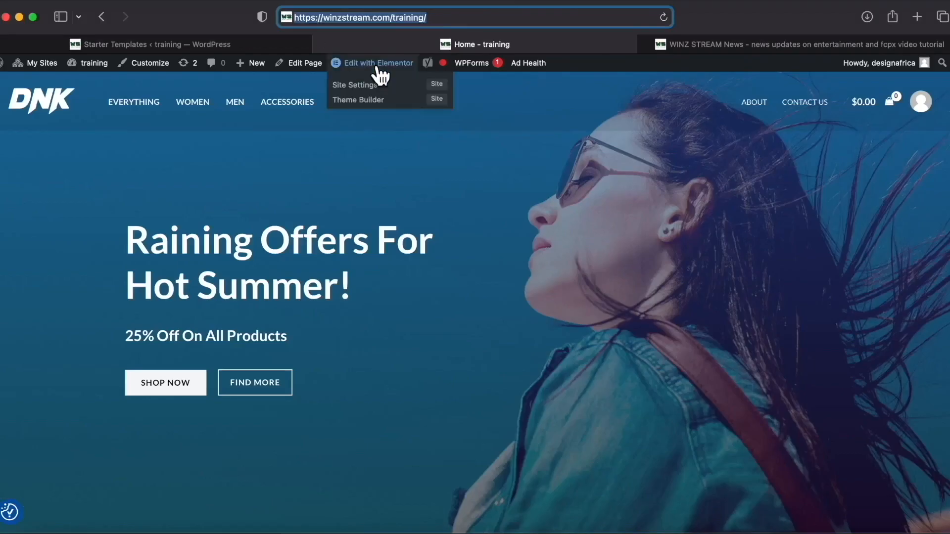
{"action": "left_click", "coordinate": [377, 64]}
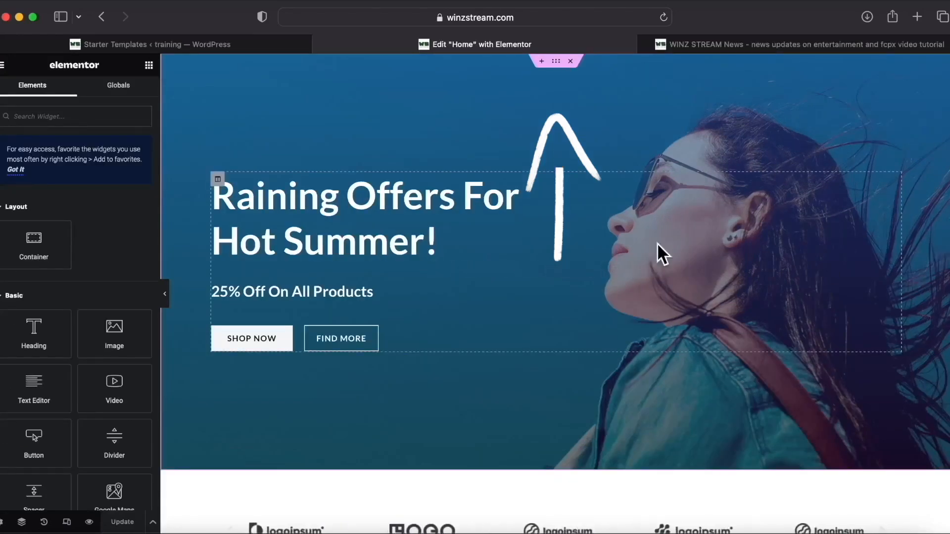
Scroll the Elementor canvas to review the Raining Offers hero, logo strip and three promo cards.
{"action": "scroll", "coordinate": [235, 272], "scroll_direction": "down", "scroll_amount": 8}
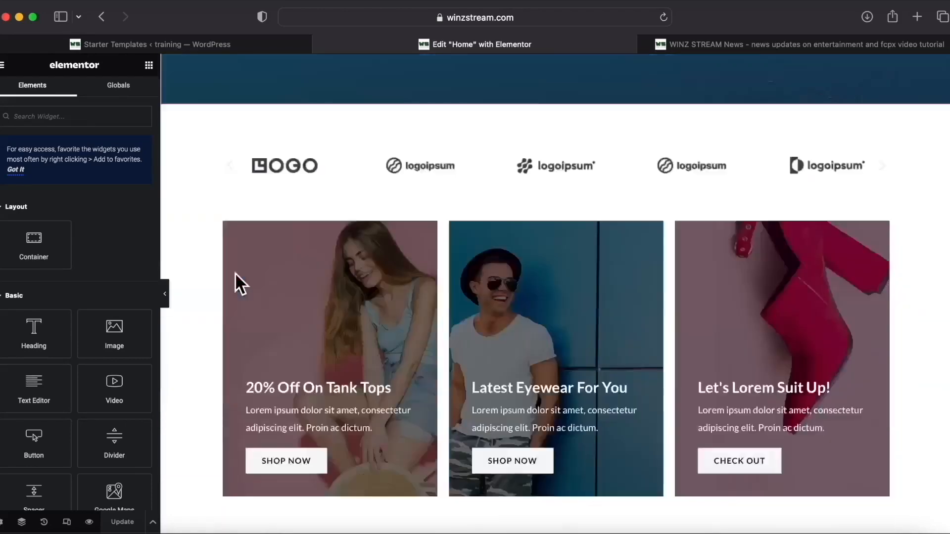
{"action": "scroll", "coordinate": [190, 401], "scroll_direction": "up", "scroll_amount": 6}
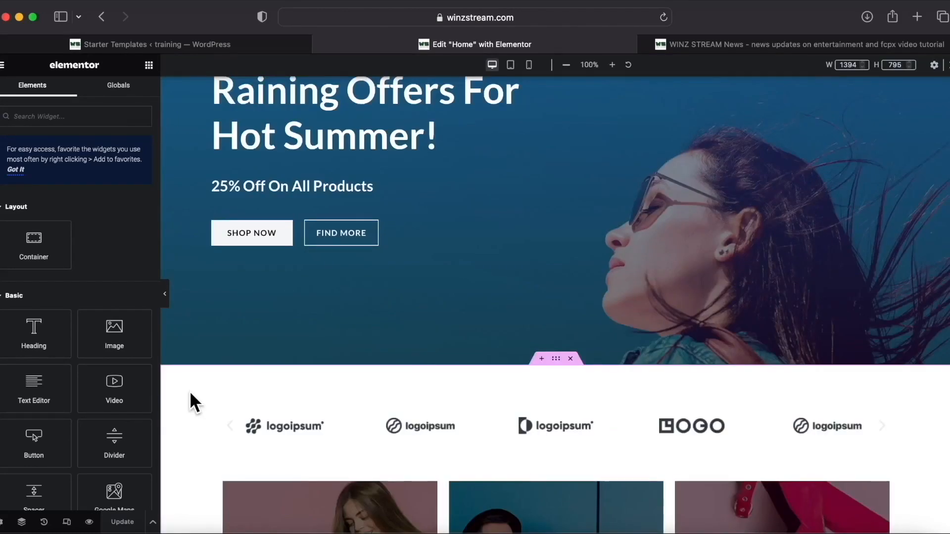
{"action": "scroll", "coordinate": [190, 392], "scroll_direction": "up", "scroll_amount": 4}
{"action": "scroll", "coordinate": [268, 448], "scroll_direction": "down", "scroll_amount": 13}
{"action": "scroll", "coordinate": [268, 448], "scroll_direction": "up", "scroll_amount": 13}
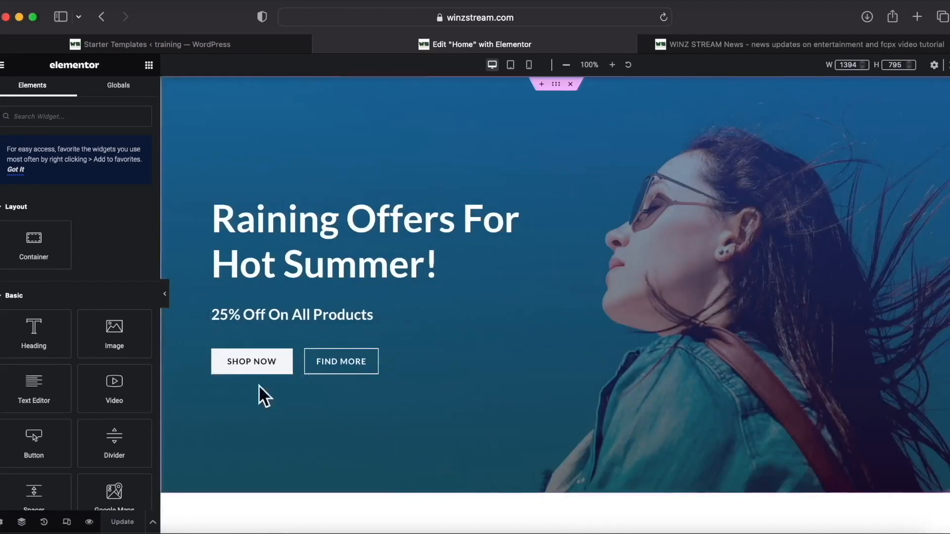
Change the hero heading to 'Buy Quaility Designs', keeping that spelling over autocorrect.
{"action": "left_click", "coordinate": [550, 202]}
{"action": "key", "text": "BackSpace"}
{"action": "key", "text": "BackSpace"}
{"action": "key", "text": "BackSpace"}
{"action": "key", "text": "BackSpace"}
{"action": "key", "text": "BackSpace"}
{"action": "key", "text": "BackSpace"}
{"action": "key", "text": "BackSpace"}
{"action": "key", "text": "BackSpace"}
{"action": "key", "text": "BackSpace"}
{"action": "key", "text": "BackSpace"}
{"action": "key", "text": "BackSpace"}
{"action": "key", "text": "BackSpace"}
{"action": "key", "text": "BackSpace"}
{"action": "key", "text": "BackSpace"}
{"action": "key", "text": "BackSpace"}
{"action": "key", "text": "BackSpace"}
{"action": "key", "text": "BackSpace"}
{"action": "key", "text": "BackSpace"}
{"action": "key", "text": "BackSpace"}
{"action": "key", "text": "BackSpace"}
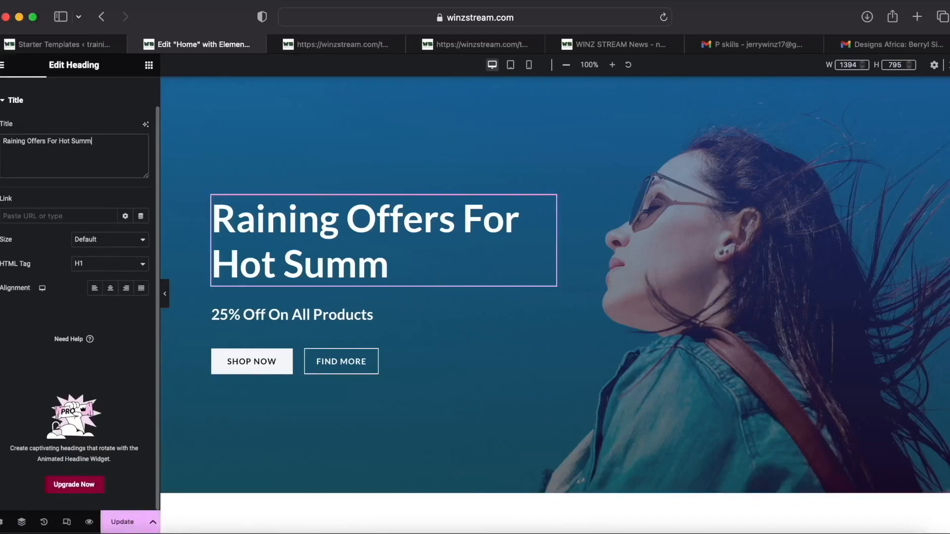
{"action": "key", "text": "BackSpace"}
{"action": "key", "text": "BackSpace"}
{"action": "key", "text": "BackSpace"}
{"action": "key", "text": "BackSpace"}
{"action": "key", "text": "BackSpace"}
{"action": "key", "text": "BackSpace"}
{"action": "key", "text": "BackSpace"}
{"action": "key", "text": "BackSpace"}
{"action": "key", "text": "BackSpace"}
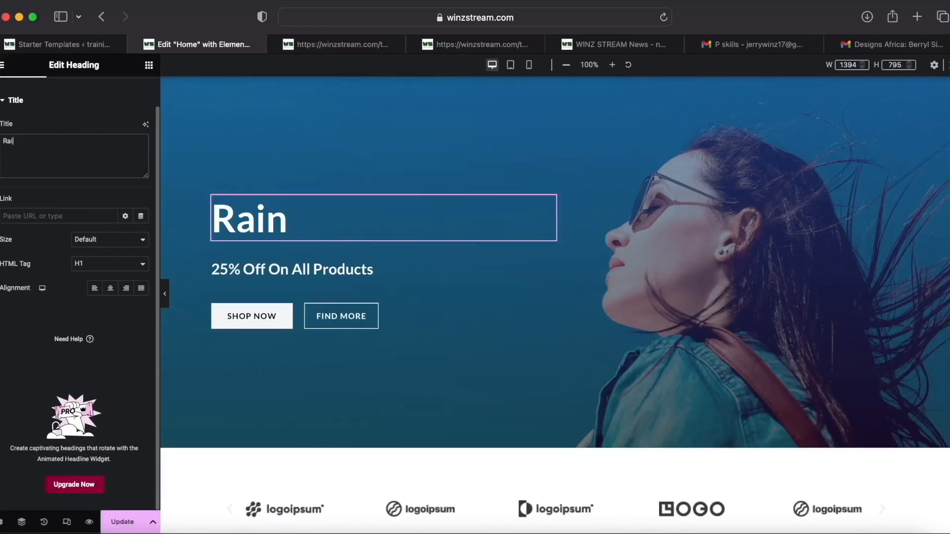
{"action": "type", "text": "B"}
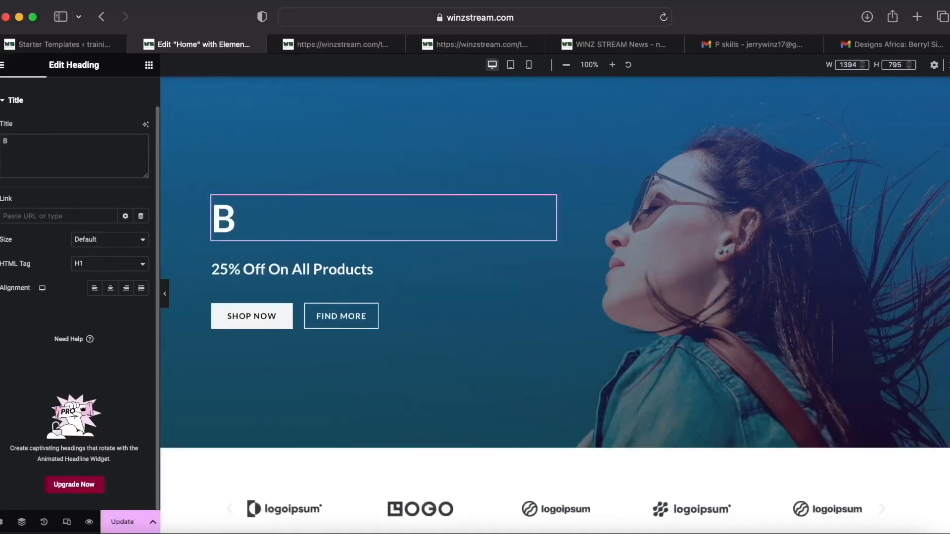
{"action": "type", "text": "uy "}
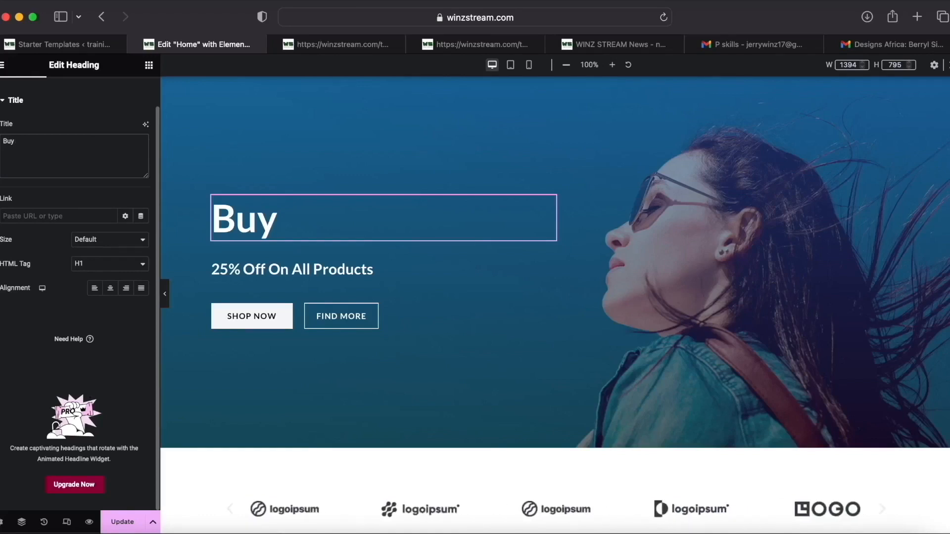
{"action": "type", "text": "Quaility"}
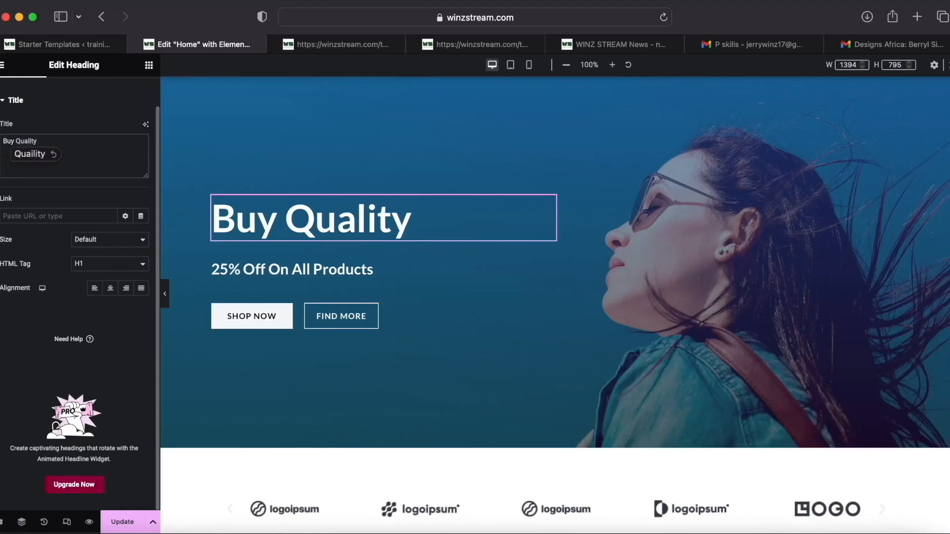
{"action": "left_click", "coordinate": [49, 154]}
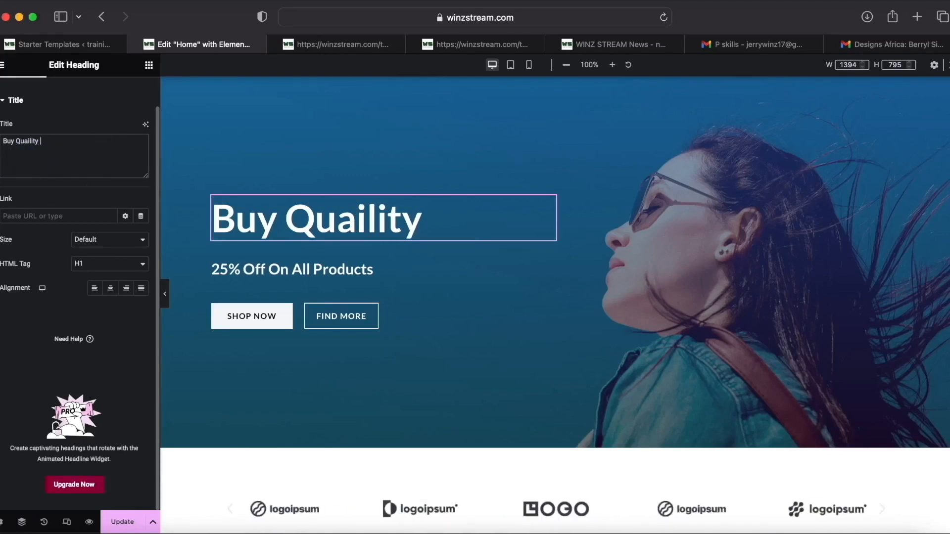
{"action": "type", "text": "Designs"}
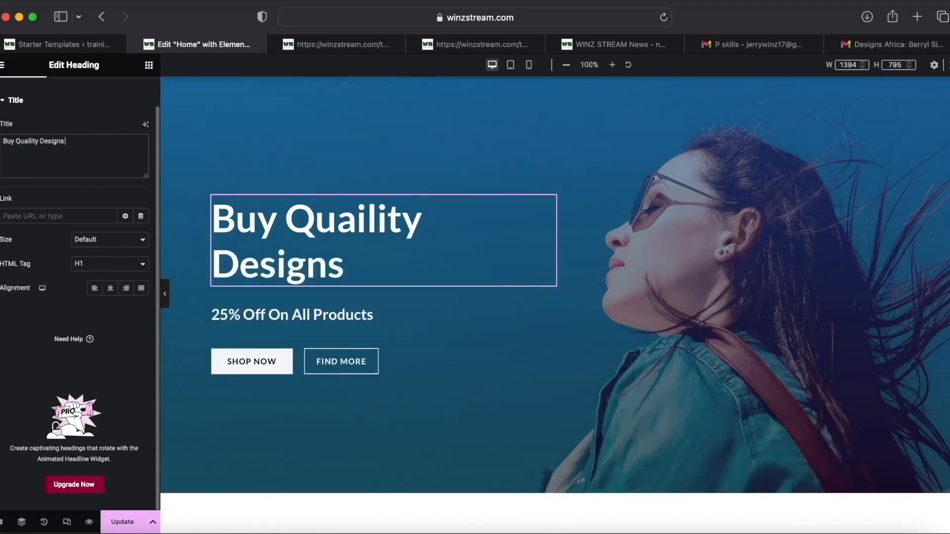
Replace the 25% Off On All Products subheading with the pasted promotional paragraph.
{"action": "left_click", "coordinate": [302, 327]}
{"action": "key", "text": "BackSpace"}
{"action": "right_click", "coordinate": [89, 179]}
{"action": "left_click", "coordinate": [113, 217]}
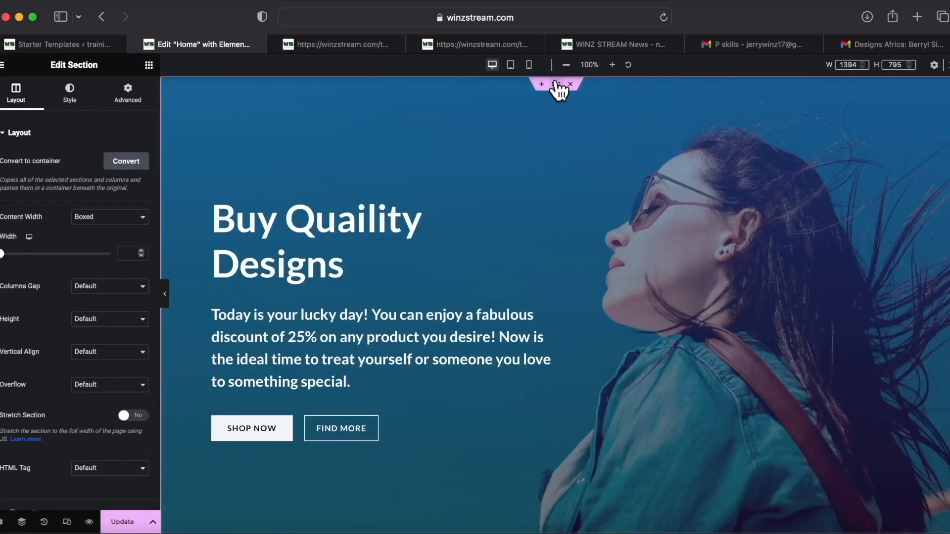
Set the hero section's background type to Video.
{"action": "scroll", "coordinate": [79, 336], "scroll_direction": "down", "scroll_amount": 3}
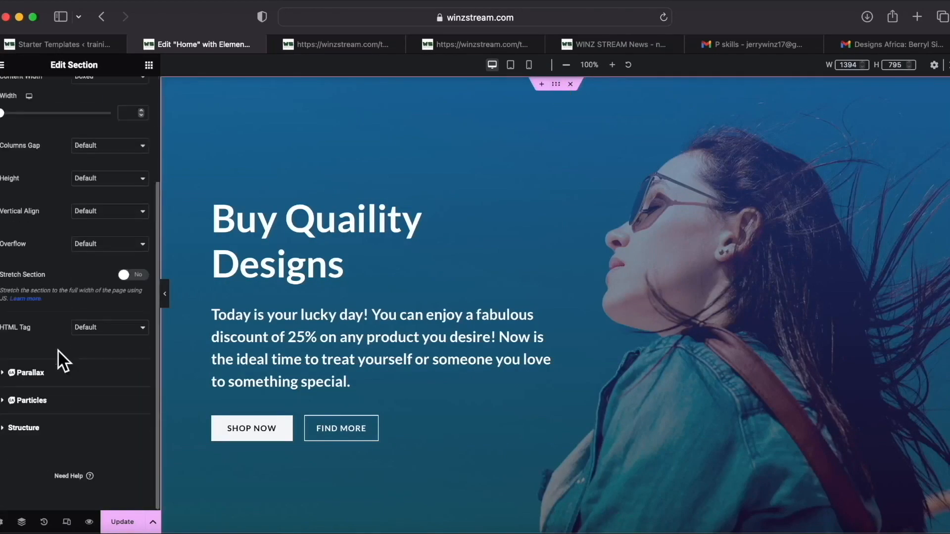
{"action": "scroll", "coordinate": [53, 343], "scroll_direction": "up", "scroll_amount": 3}
{"action": "left_click", "coordinate": [71, 99]}
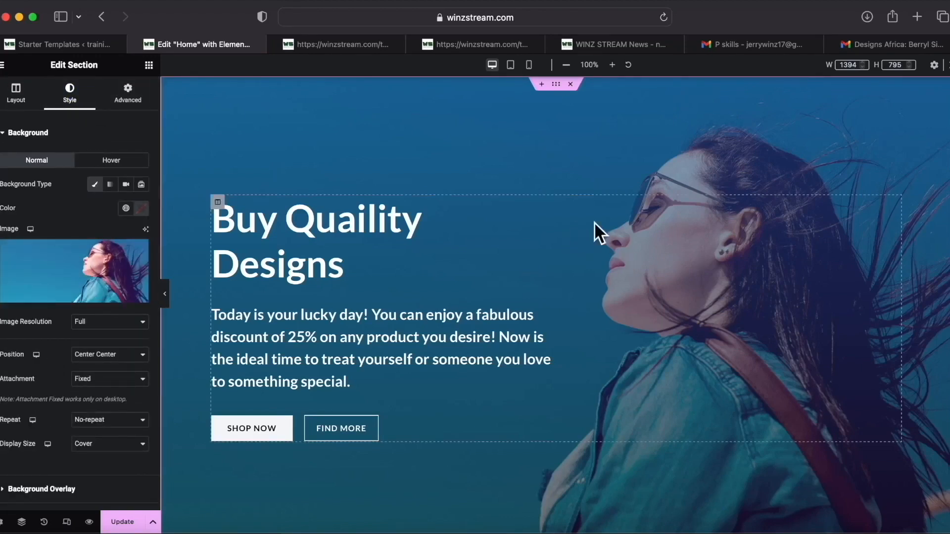
{"action": "left_click", "coordinate": [126, 184]}
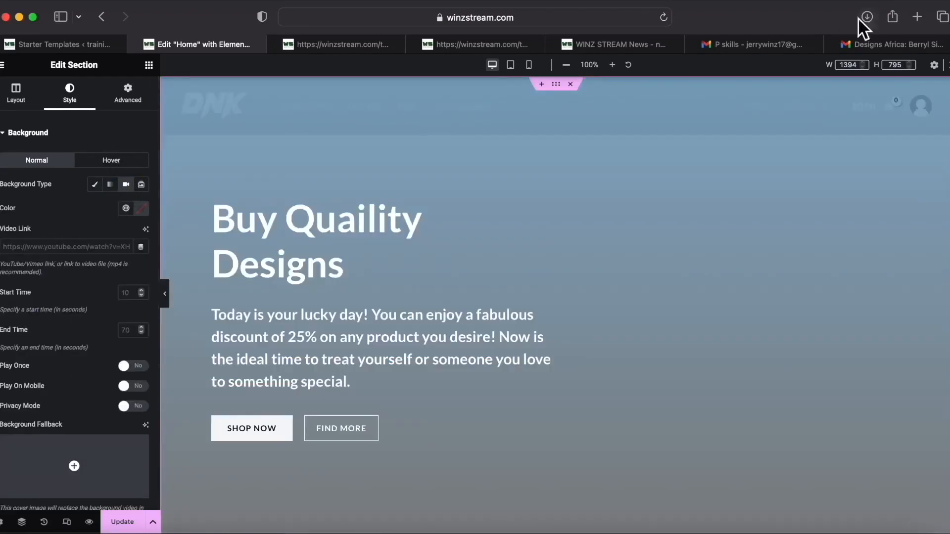
Copy the share link of a YouTube fashion show video in a new tab.
{"action": "left_click", "coordinate": [917, 16]}
{"action": "type", "text": "you"}
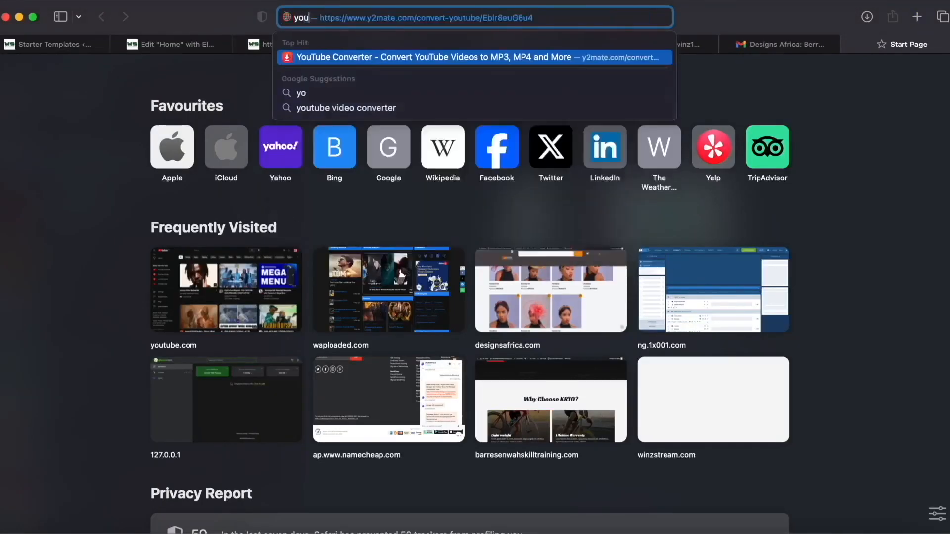
{"action": "left_click", "coordinate": [208, 272]}
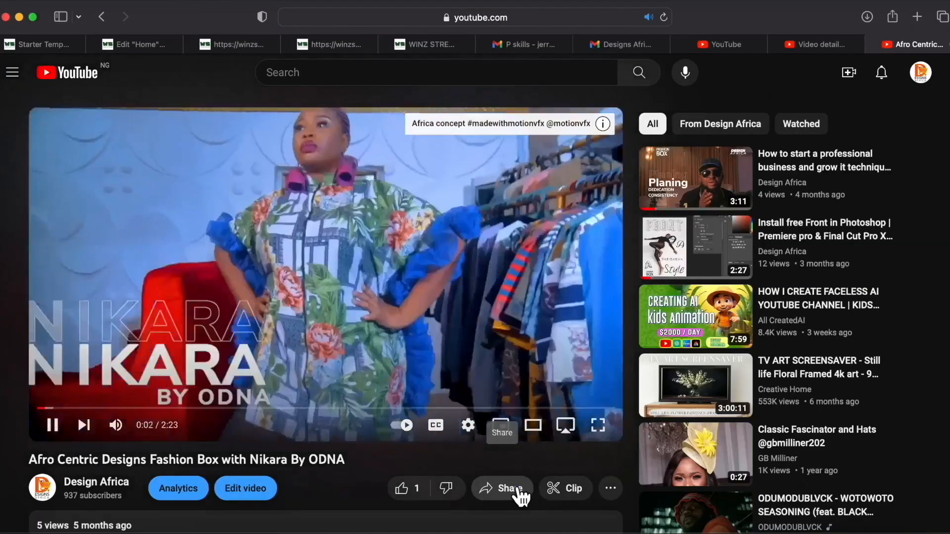
{"action": "left_click", "coordinate": [517, 489]}
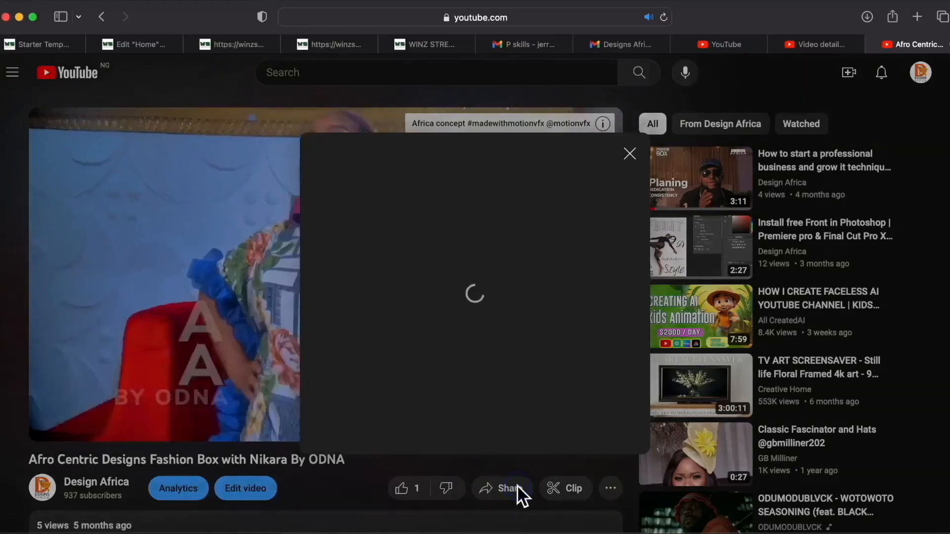
{"action": "left_click", "coordinate": [606, 368]}
Paste the YouTube link into the hero's Video Link field.
{"action": "left_click", "coordinate": [138, 44]}
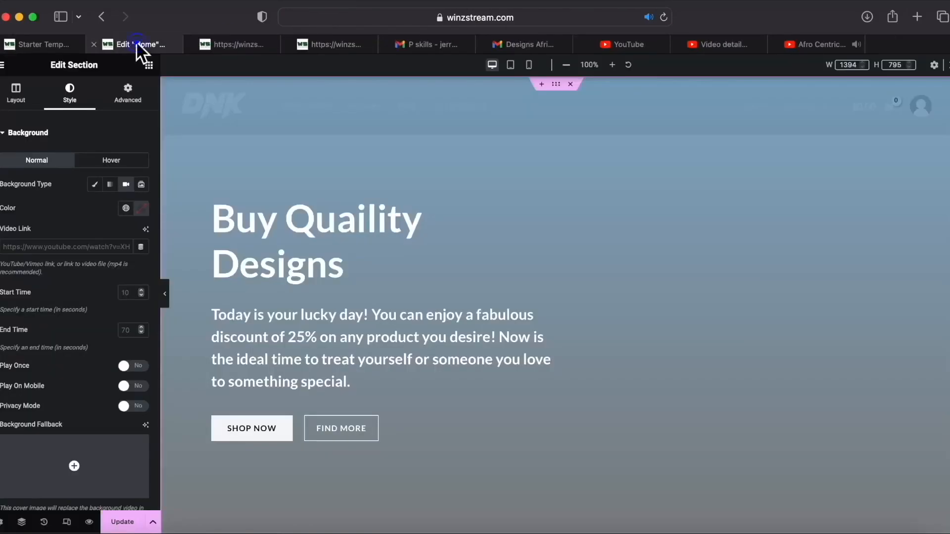
{"action": "right_click", "coordinate": [73, 244]}
{"action": "left_click", "coordinate": [88, 275]}
{"action": "scroll", "coordinate": [94, 285], "scroll_direction": "down", "scroll_amount": 3}
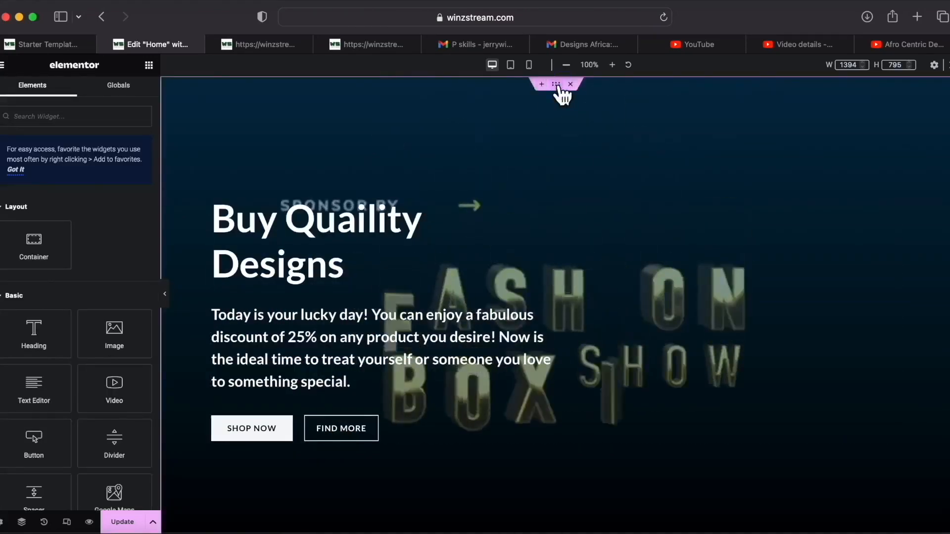
{"action": "left_click", "coordinate": [556, 85]}
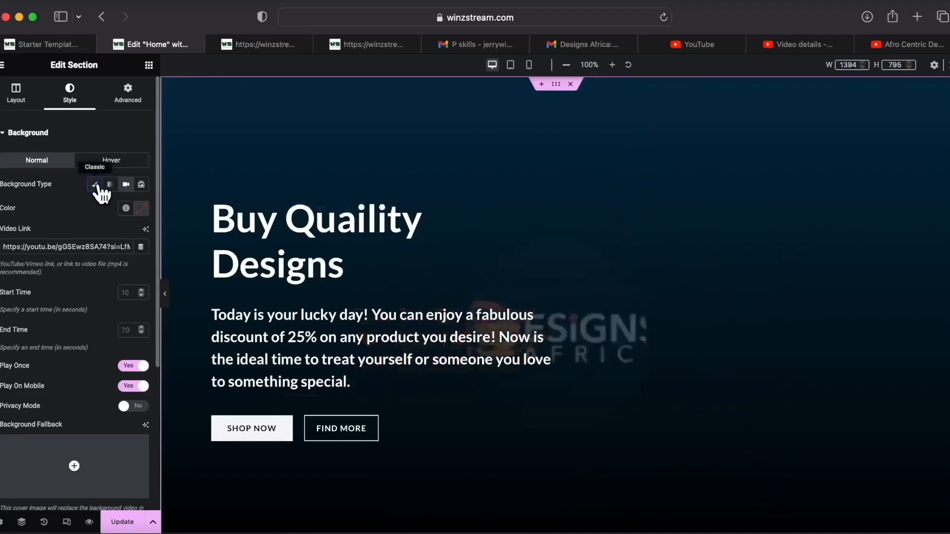
Switch the hero background back to an image and upload web2.jpg as it.
{"action": "left_click", "coordinate": [95, 185]}
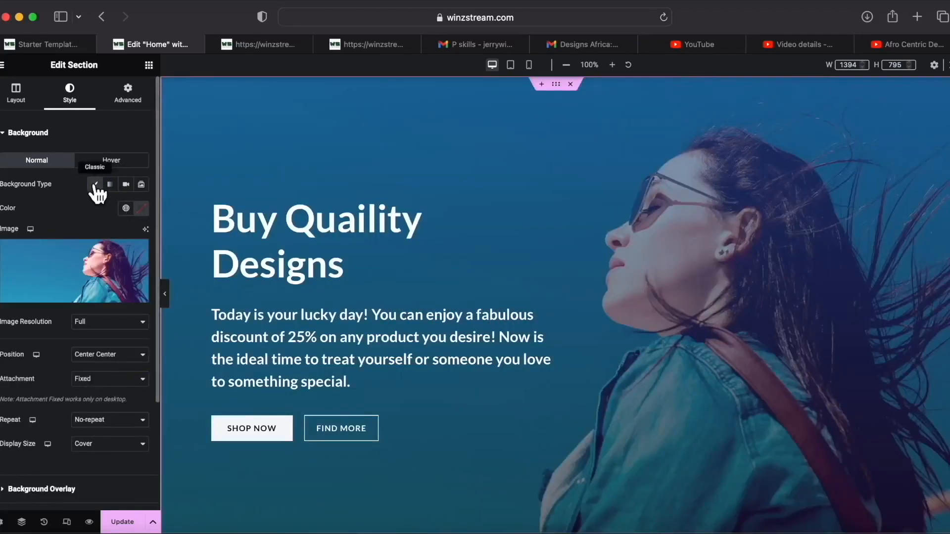
{"action": "left_click", "coordinate": [71, 297]}
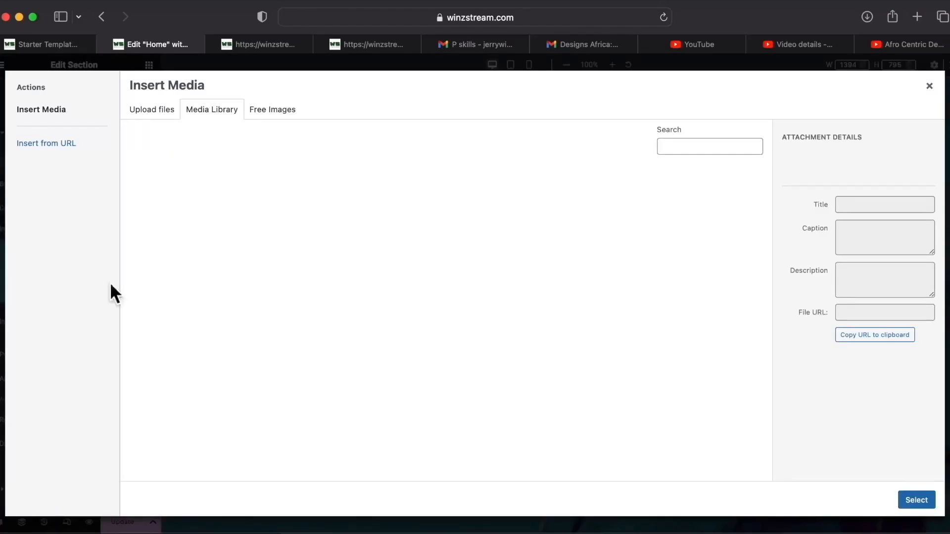
{"action": "left_click", "coordinate": [152, 114]}
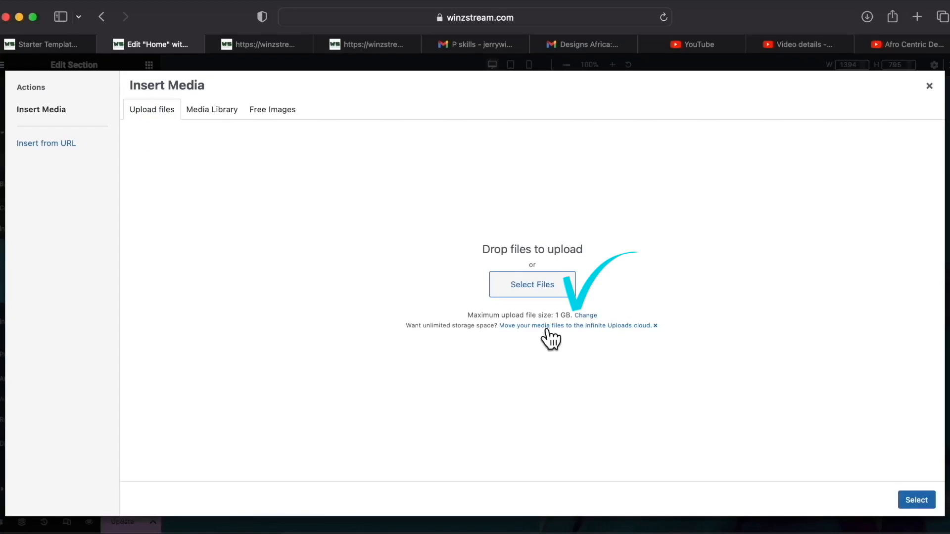
{"action": "left_click", "coordinate": [43, 533]}
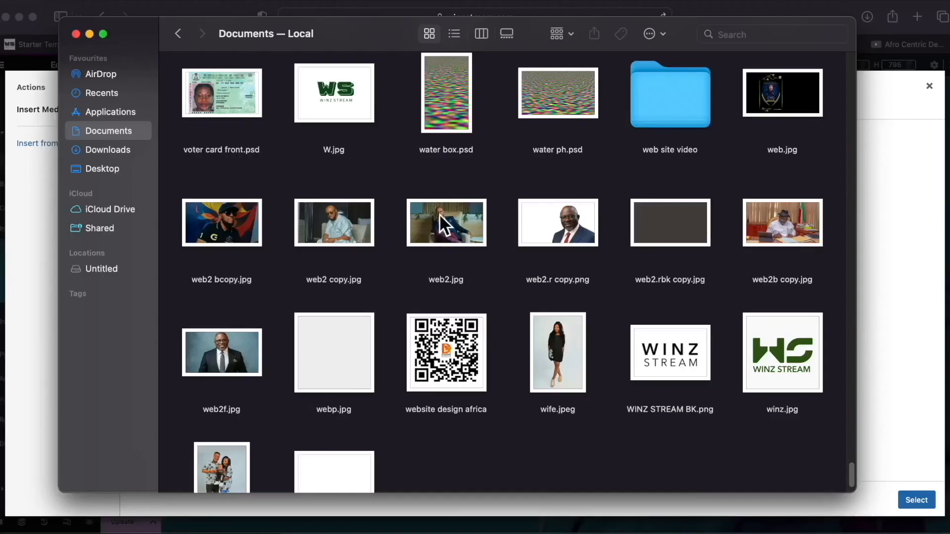
{"action": "left_click", "coordinate": [439, 218]}
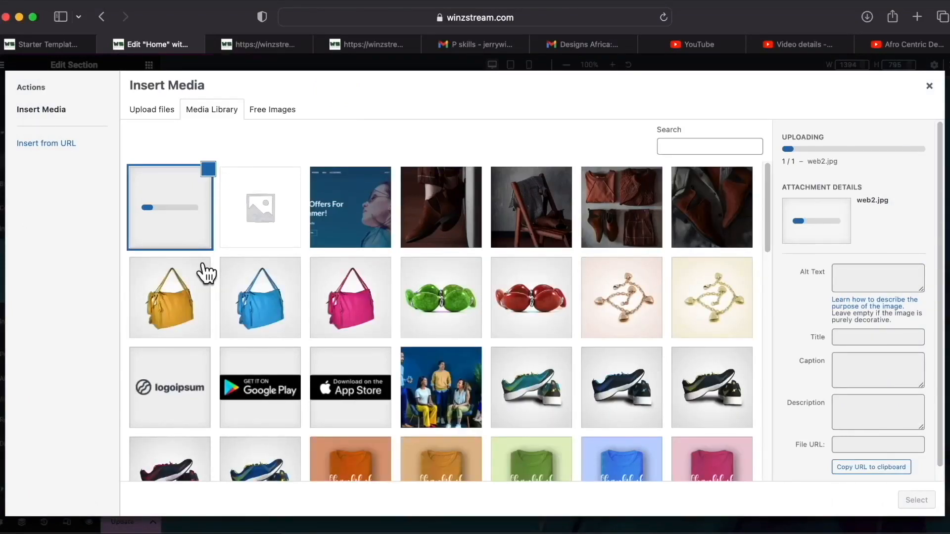
{"action": "scroll", "coordinate": [455, 371], "scroll_direction": "down", "scroll_amount": 8}
{"action": "scroll", "coordinate": [456, 369], "scroll_direction": "up", "scroll_amount": 8}
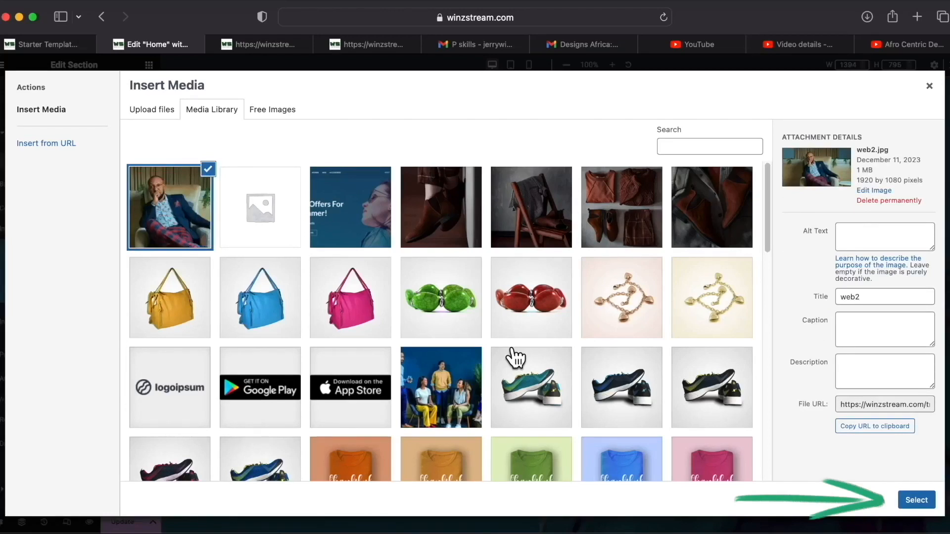
{"action": "left_click", "coordinate": [916, 500]}
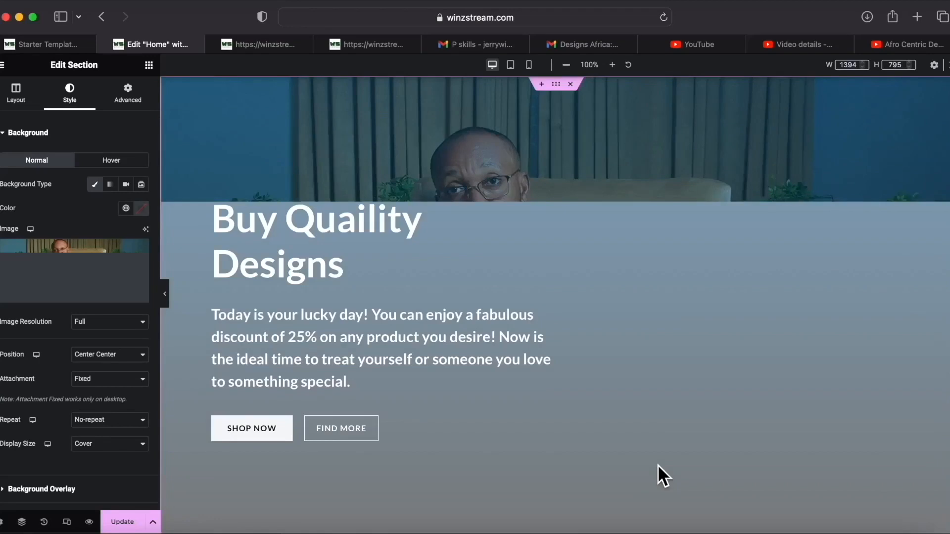
{"action": "scroll", "coordinate": [622, 403], "scroll_direction": "down", "scroll_amount": 5}
{"action": "scroll", "coordinate": [623, 404], "scroll_direction": "up", "scroll_amount": 5}
{"action": "scroll", "coordinate": [623, 403], "scroll_direction": "down", "scroll_amount": 5}
{"action": "scroll", "coordinate": [622, 404], "scroll_direction": "up", "scroll_amount": 5}
{"action": "scroll", "coordinate": [623, 404], "scroll_direction": "down", "scroll_amount": 5}
{"action": "scroll", "coordinate": [622, 403], "scroll_direction": "up", "scroll_amount": 5}
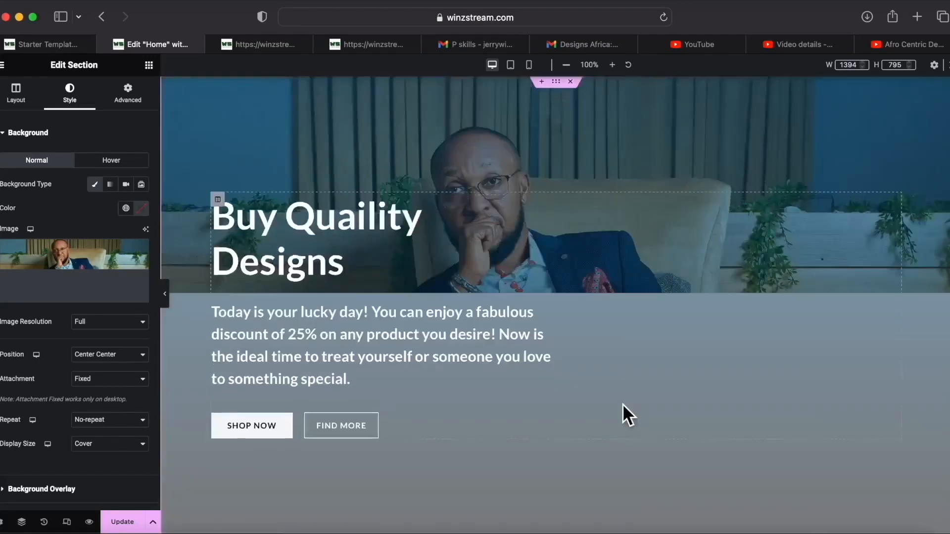
{"action": "scroll", "coordinate": [622, 404], "scroll_direction": "down", "scroll_amount": 5}
{"action": "scroll", "coordinate": [623, 404], "scroll_direction": "up", "scroll_amount": 2}
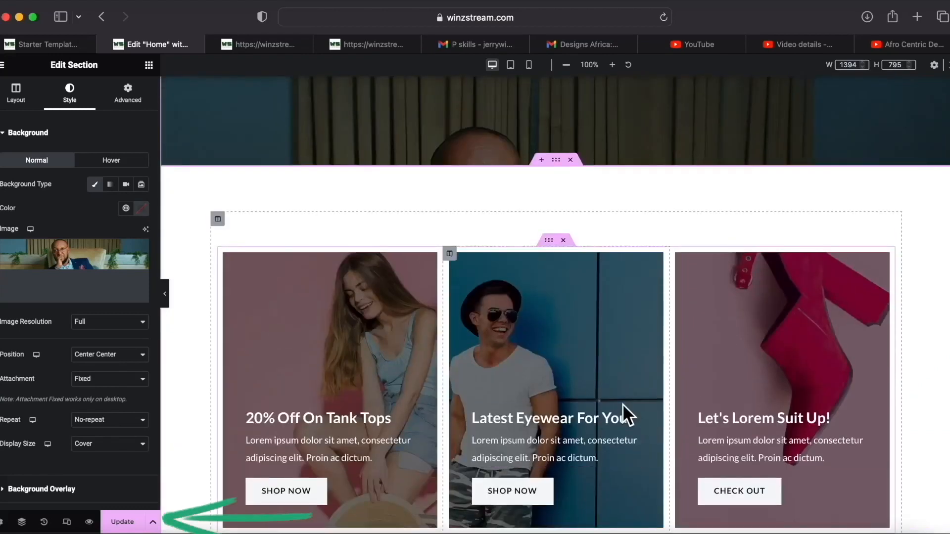
{"action": "scroll", "coordinate": [623, 404], "scroll_direction": "up", "scroll_amount": 5}
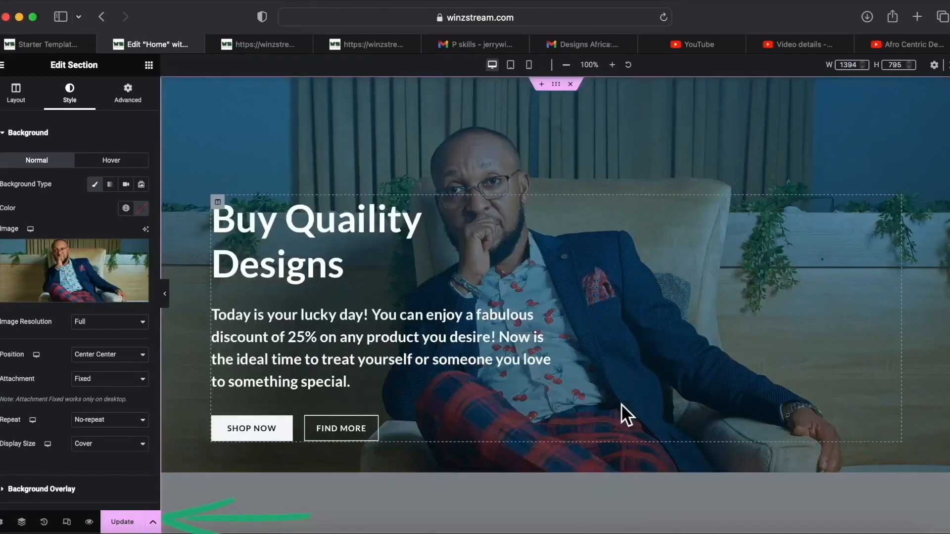
{"action": "scroll", "coordinate": [621, 404], "scroll_direction": "up", "scroll_amount": 1}
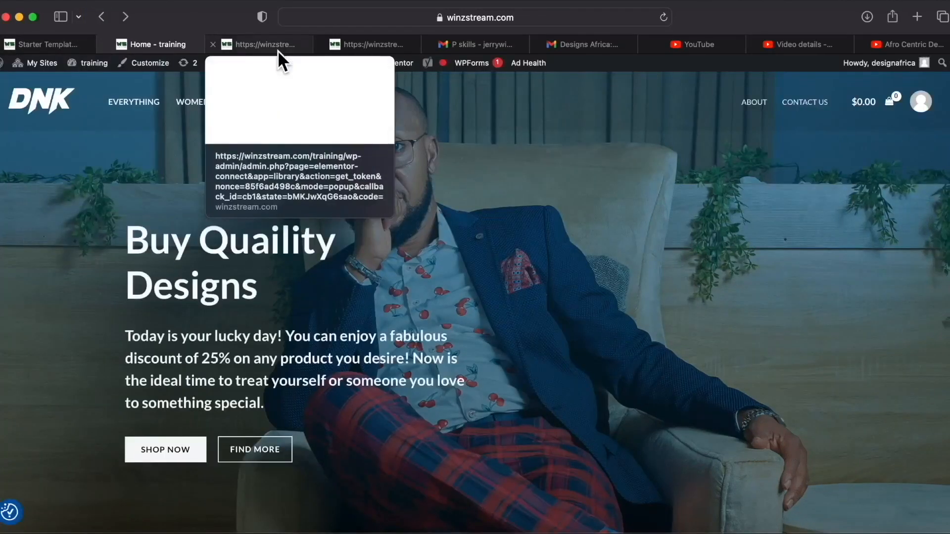
{"action": "scroll", "coordinate": [404, 248], "scroll_direction": "down", "scroll_amount": 10}
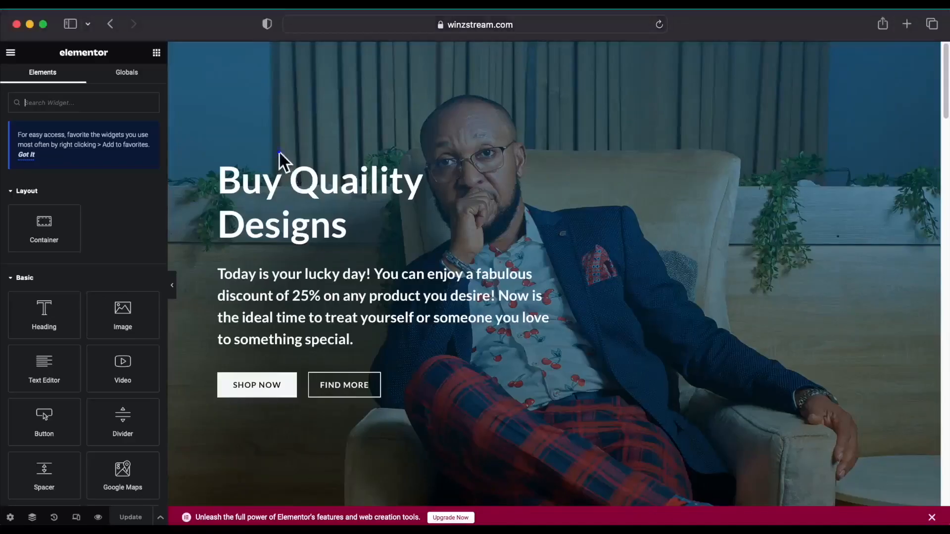
Set the hero background to Slideshow and upload three shutterstock photos from the Desktop.
{"action": "mouse_move", "coordinate": [479, 85]}
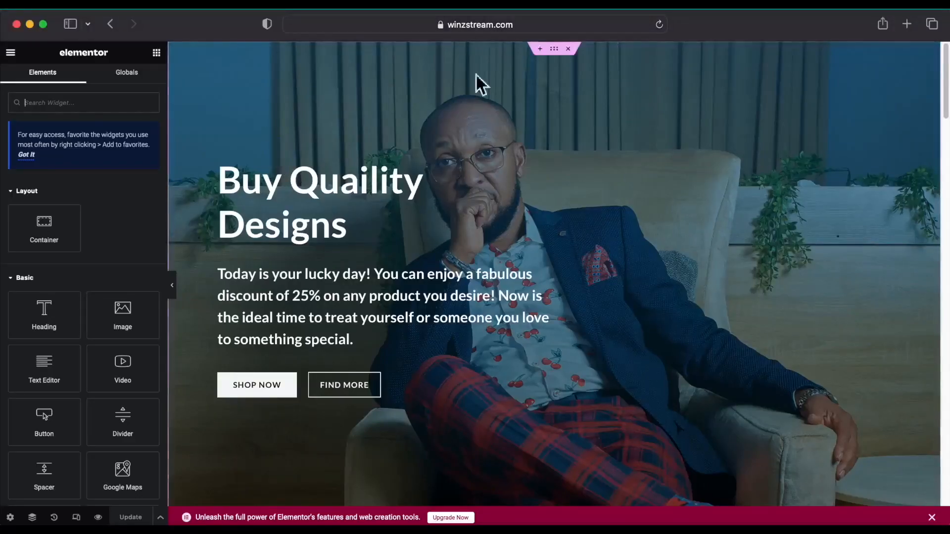
{"action": "left_click", "coordinate": [554, 50]}
{"action": "left_click", "coordinate": [78, 79]}
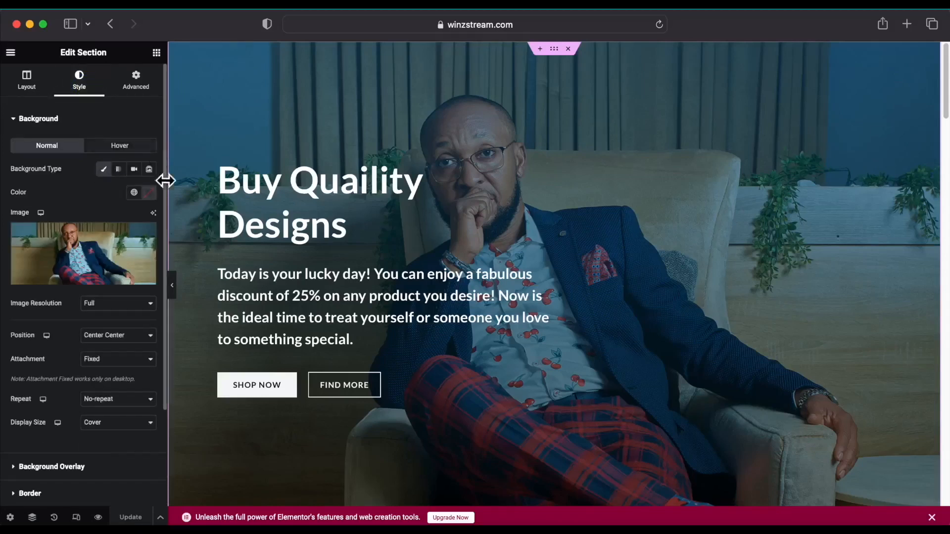
{"action": "left_click", "coordinate": [149, 169]}
{"action": "left_click", "coordinate": [32, 221]}
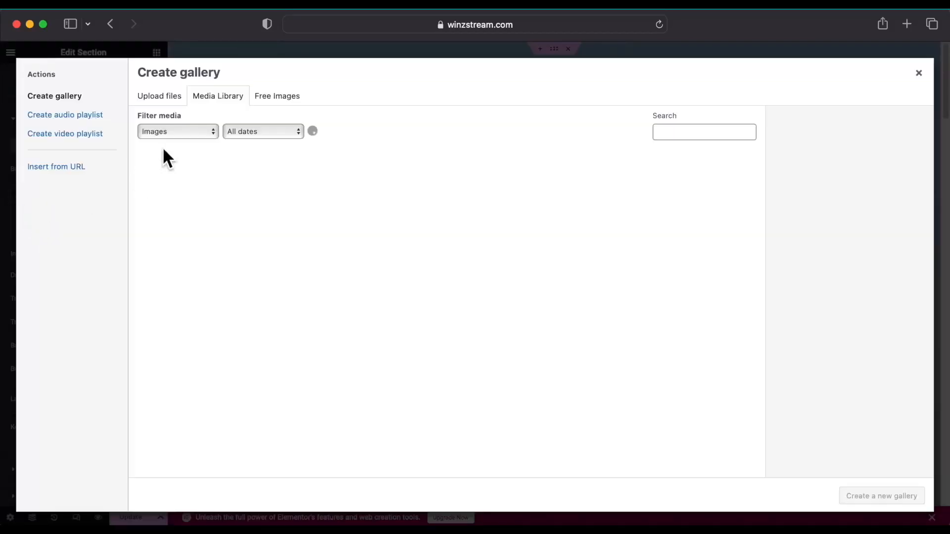
{"action": "left_click", "coordinate": [179, 96]}
{"action": "left_click", "coordinate": [530, 272]}
{"action": "left_click", "coordinate": [112, 172]}
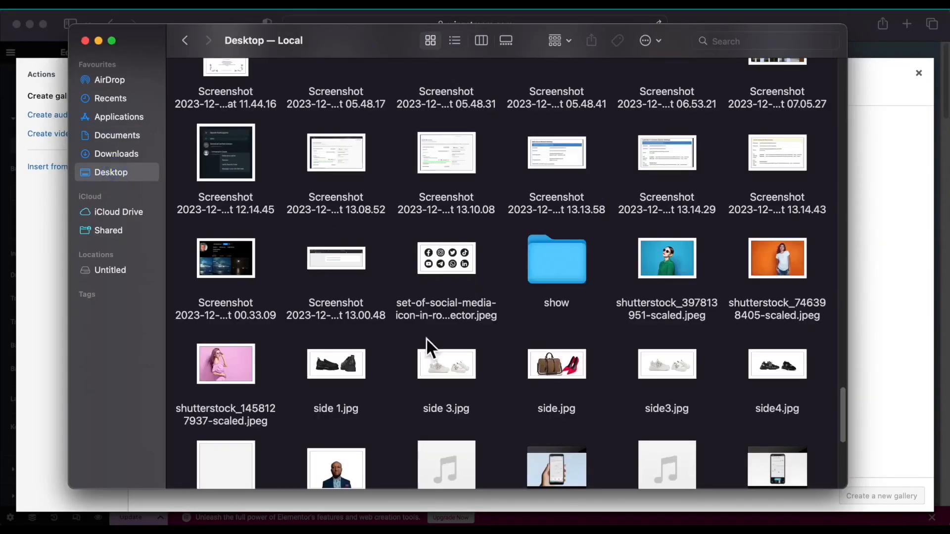
{"action": "left_click", "coordinate": [249, 375]}
{"action": "left_click", "coordinate": [698, 270], "text": "super"}
{"action": "left_click", "coordinate": [785, 266], "text": "super"}
{"action": "left_click_drag", "start_coordinate": [786, 266], "coordinate": [900, 331]}
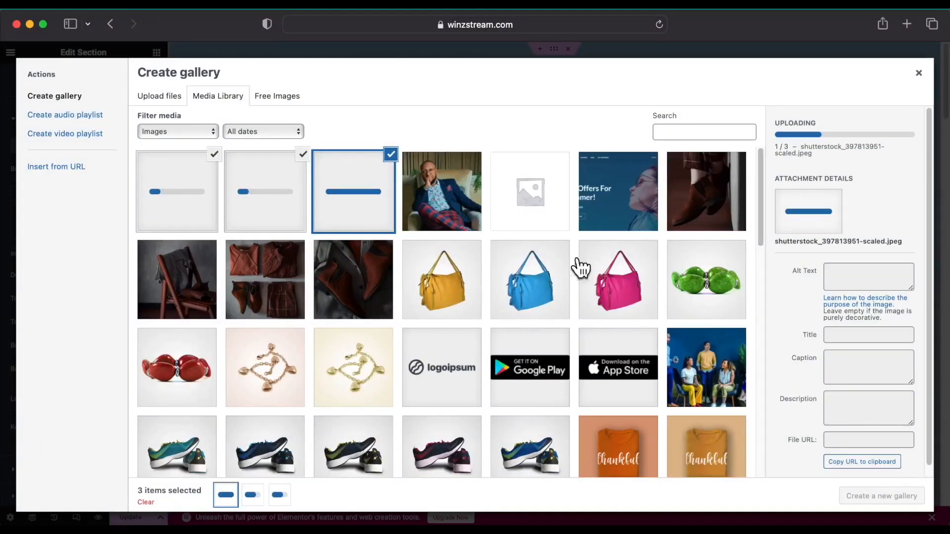
Create a gallery of the pink, orange and blue photos and insert it as the slideshow.
{"action": "left_click", "coordinate": [192, 180]}
{"action": "left_click", "coordinate": [264, 194]}
{"action": "left_click", "coordinate": [377, 201]}
{"action": "left_click", "coordinate": [866, 496]}
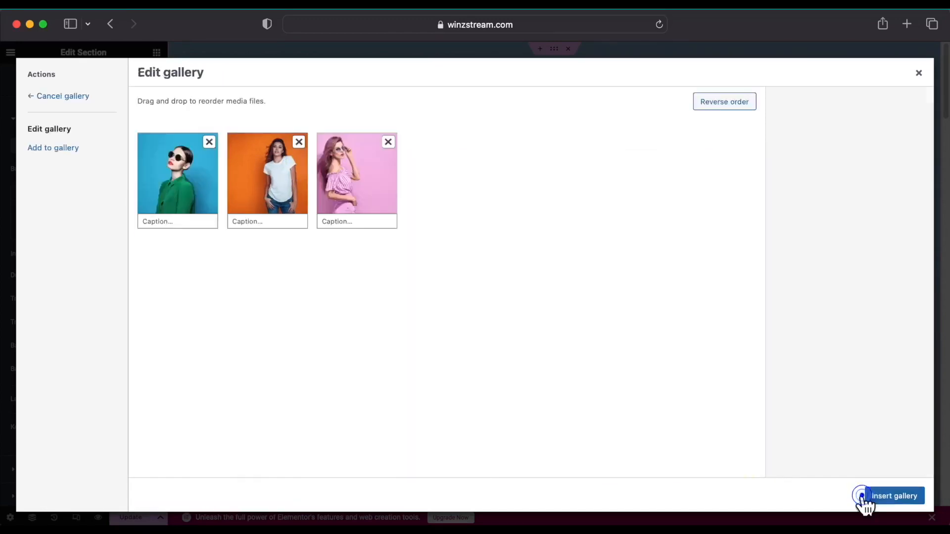
{"action": "left_click", "coordinate": [897, 496]}
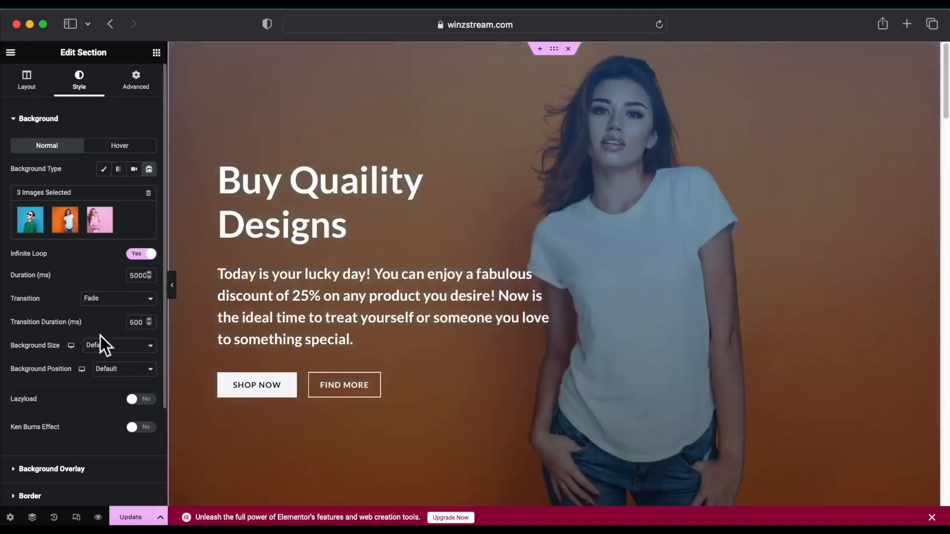
Save the page changes and check the updated hero.
{"action": "left_click", "coordinate": [143, 517]}
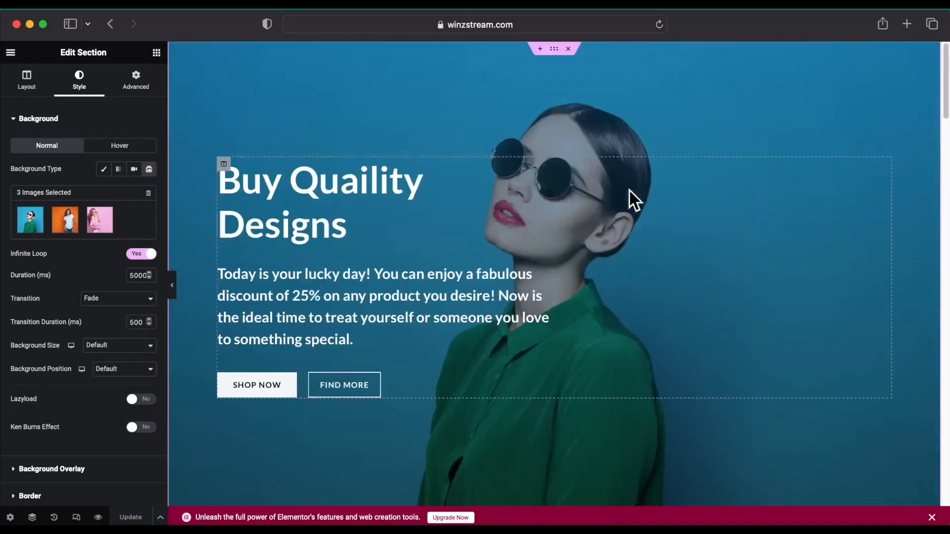
{"action": "scroll", "coordinate": [581, 202], "scroll_direction": "down", "scroll_amount": 10}
{"action": "scroll", "coordinate": [582, 202], "scroll_direction": "up", "scroll_amount": 8}
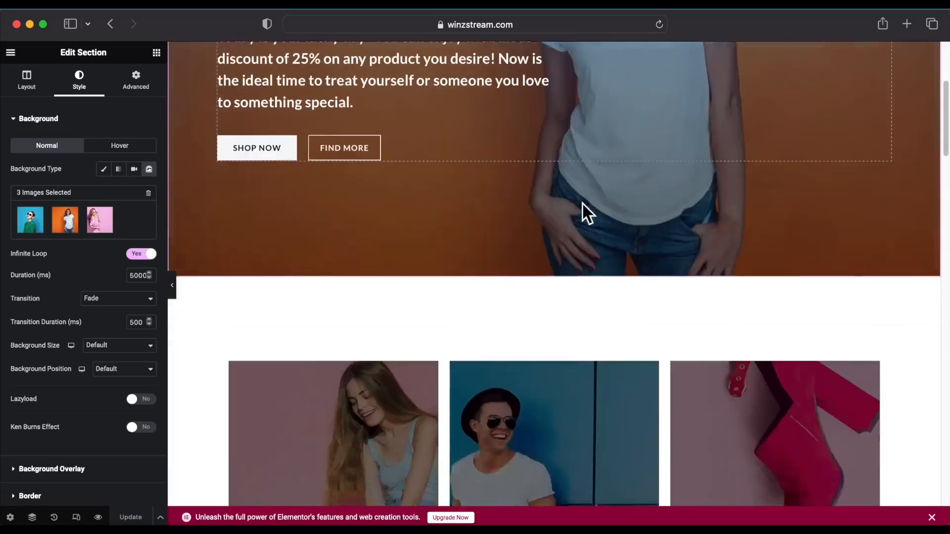
{"action": "scroll", "coordinate": [583, 204], "scroll_direction": "down", "scroll_amount": 2}
{"action": "scroll", "coordinate": [500, 212], "scroll_direction": "up", "scroll_amount": 2}
{"action": "scroll", "coordinate": [365, 204], "scroll_direction": "down", "scroll_amount": 4}
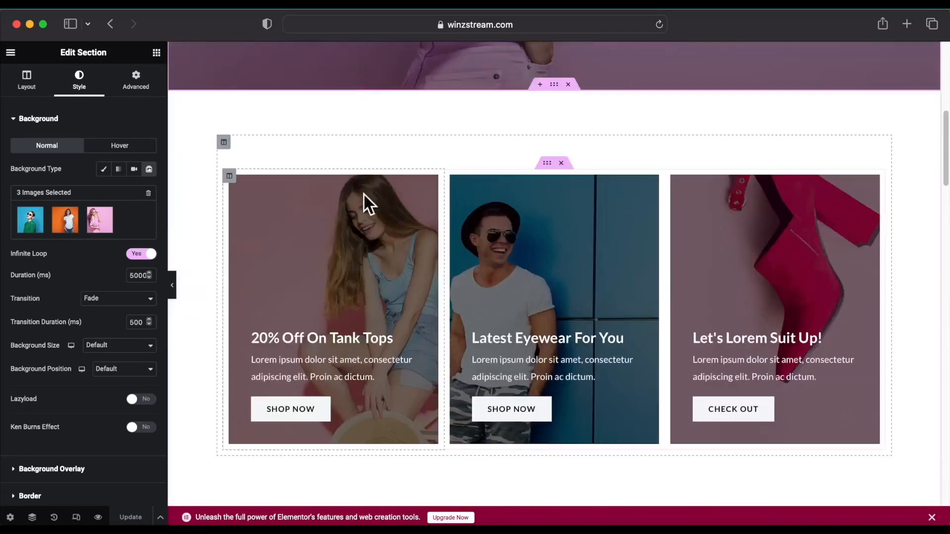
Give the 20% Off On Tank Tops column the orange T-shirt photo as background.
{"action": "left_click", "coordinate": [361, 253]}
{"action": "left_click", "coordinate": [230, 179]}
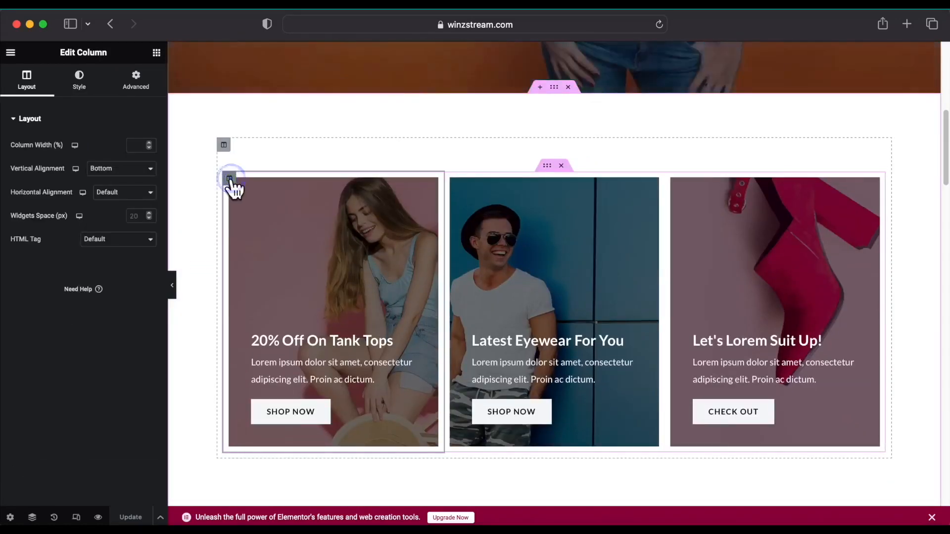
{"action": "left_click", "coordinate": [98, 91]}
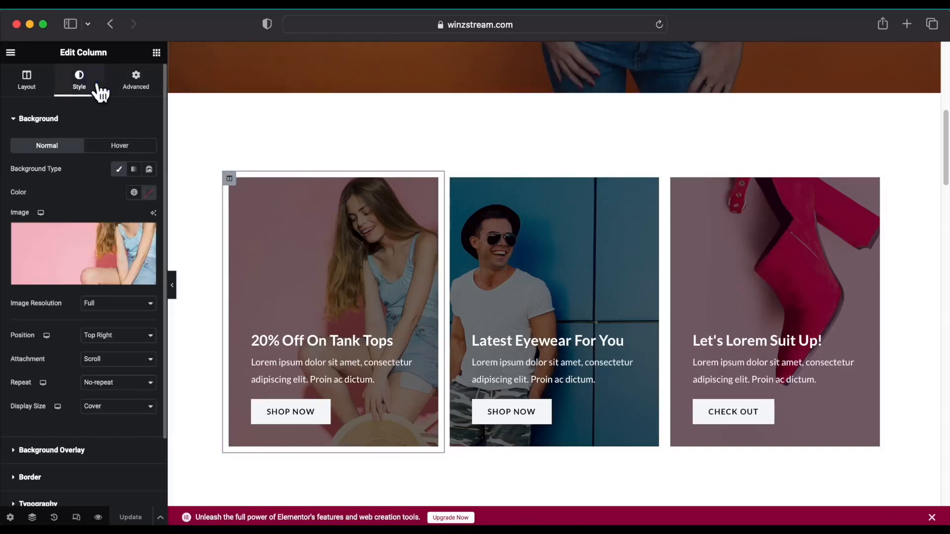
{"action": "left_click", "coordinate": [74, 276]}
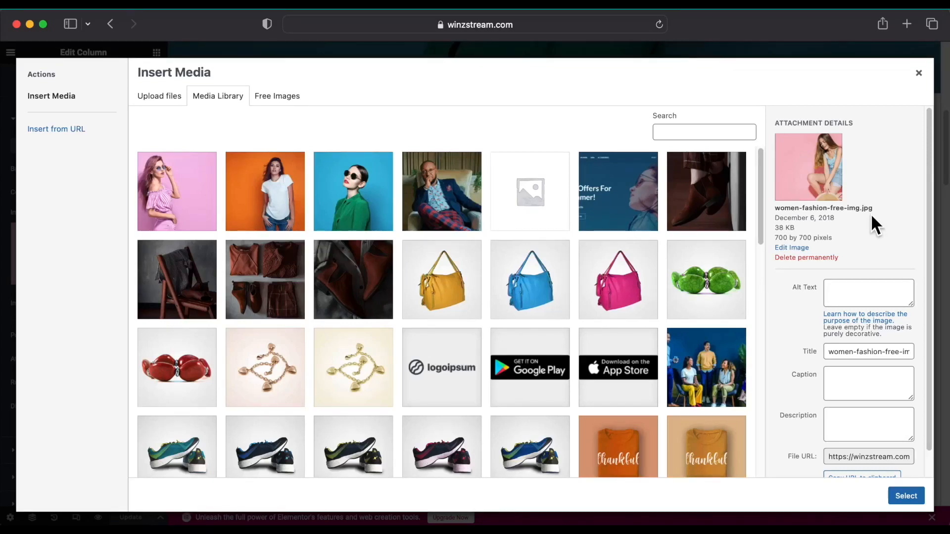
{"action": "scroll", "coordinate": [311, 229], "scroll_direction": "down", "scroll_amount": 5}
{"action": "scroll", "coordinate": [313, 229], "scroll_direction": "up", "scroll_amount": 5}
{"action": "left_click", "coordinate": [271, 208]}
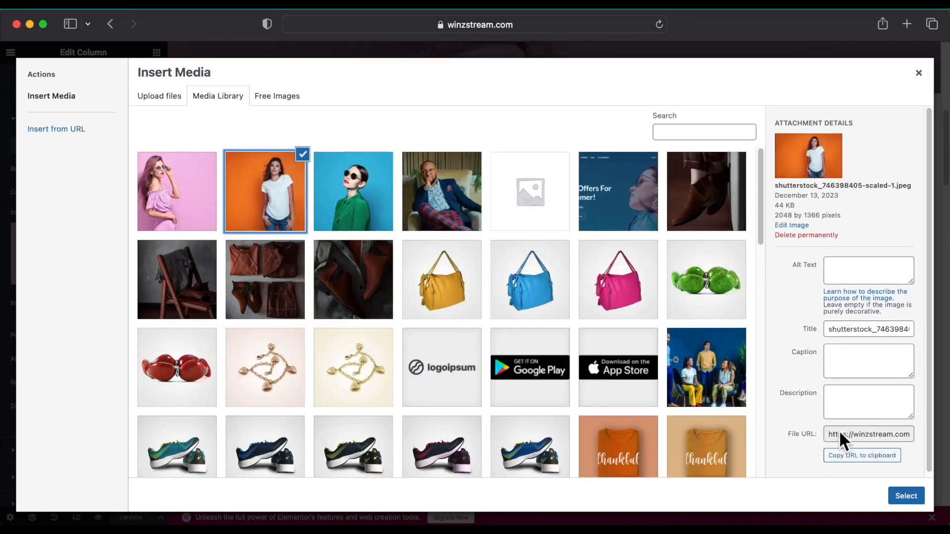
{"action": "left_click", "coordinate": [906, 496]}
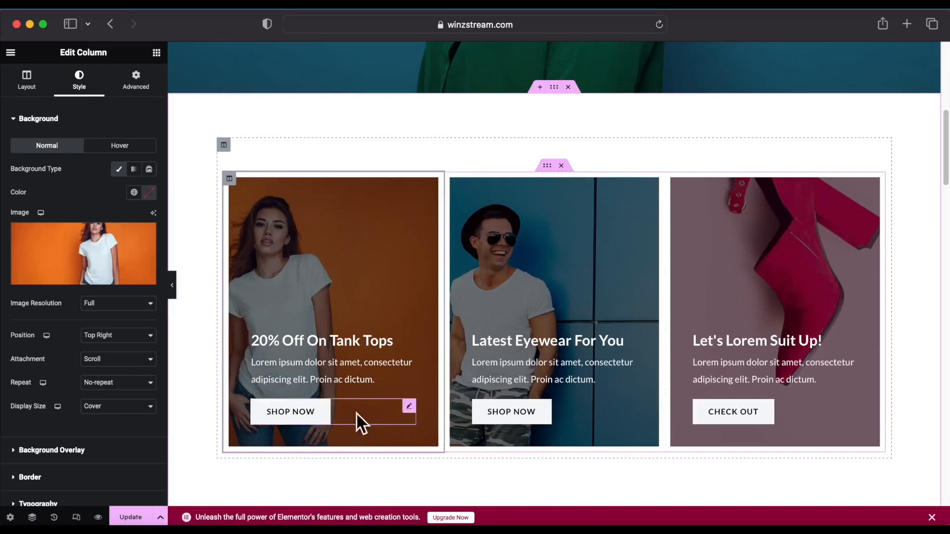
Retitle the first promo card '50% Discount'.
{"action": "left_click", "coordinate": [410, 339]}
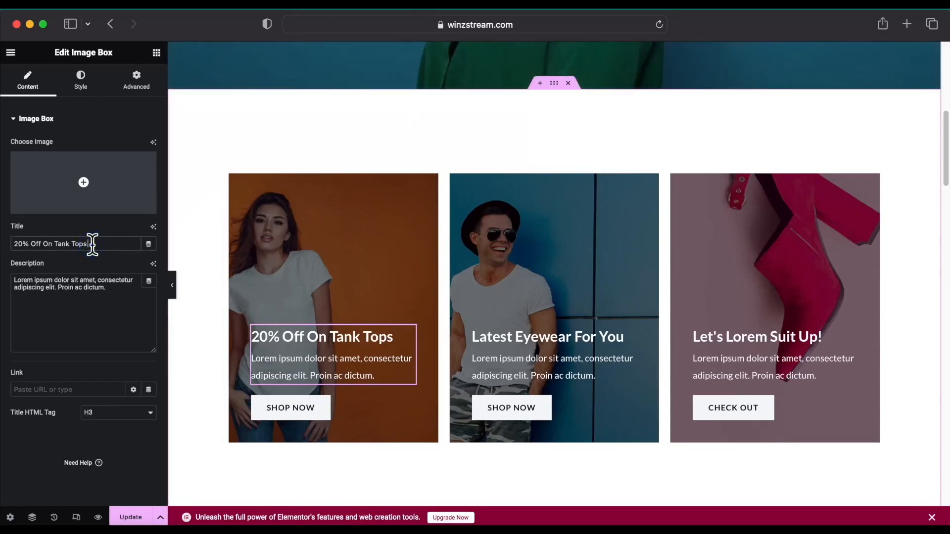
{"action": "key", "text": "BackSpace"}
{"action": "key", "text": "BackSpace"}
{"action": "key", "text": "BackSpace"}
{"action": "key", "text": "BackSpace"}
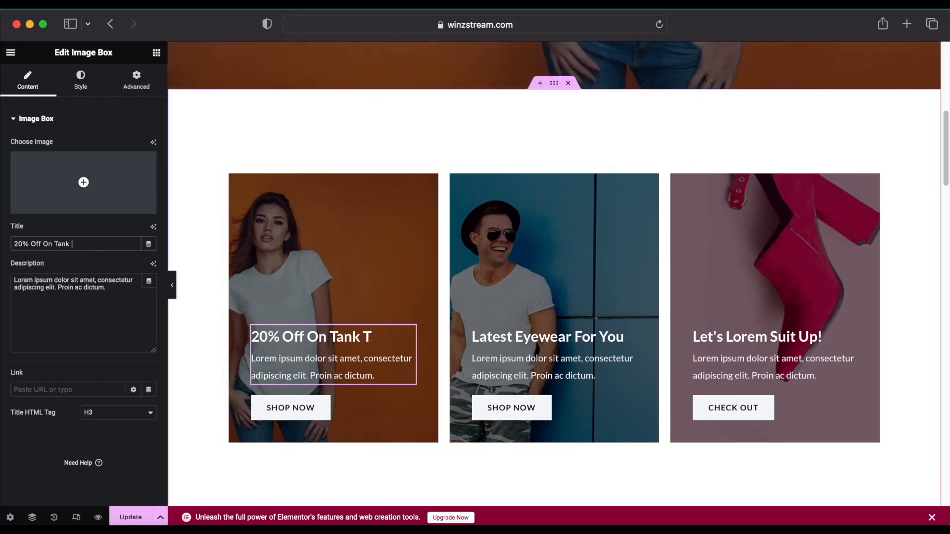
{"action": "key", "text": "BackSpace"}
{"action": "key", "text": "BackSpace"}
{"action": "key", "text": "BackSpace"}
{"action": "key", "text": "BackSpace"}
{"action": "key", "text": "BackSpace"}
{"action": "key", "text": "BackSpace"}
{"action": "key", "text": "BackSpace"}
{"action": "key", "text": "BackSpace"}
{"action": "key", "text": "BackSpace"}
{"action": "key", "text": "BackSpace"}
{"action": "key", "text": "BackSpace"}
{"action": "key", "text": "BackSpace"}
{"action": "key", "text": "BackSpace"}
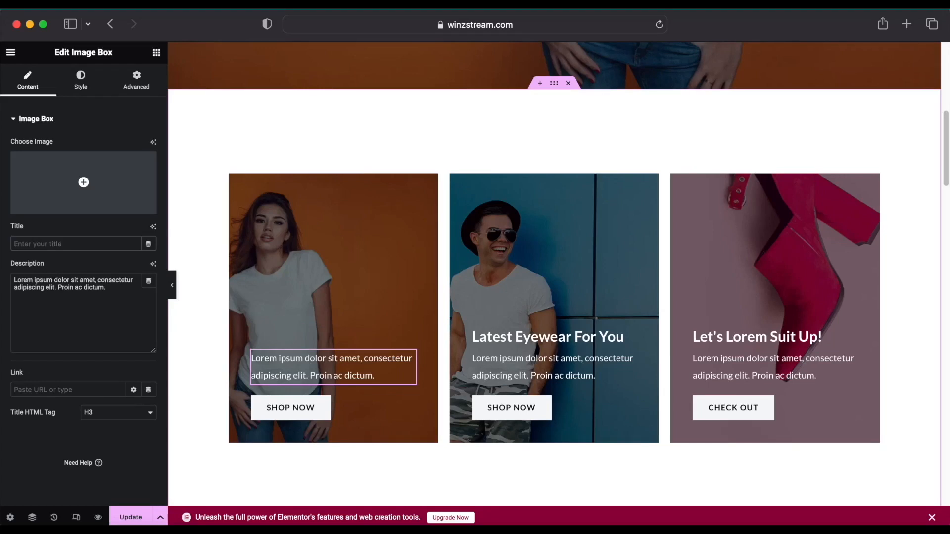
{"action": "type", "text": "50"}
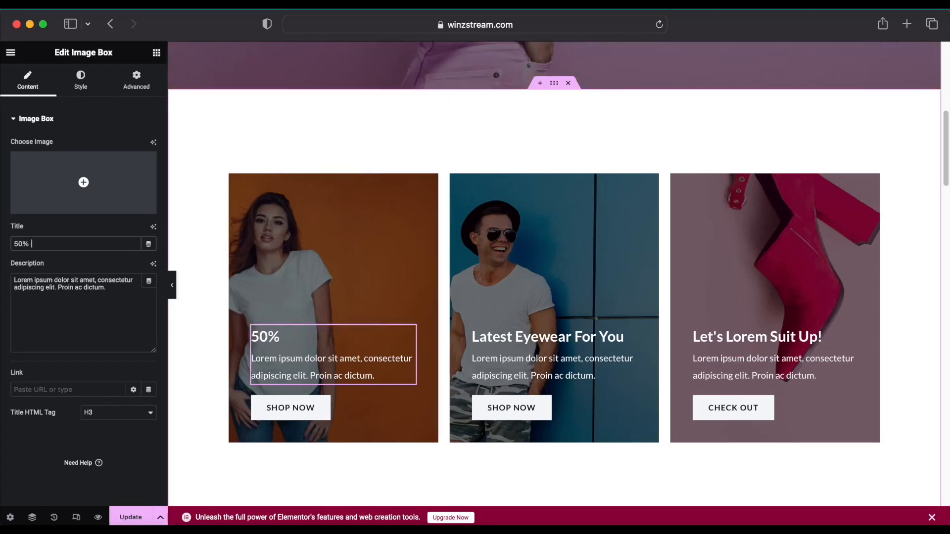
{"action": "type", "text": "% D"}
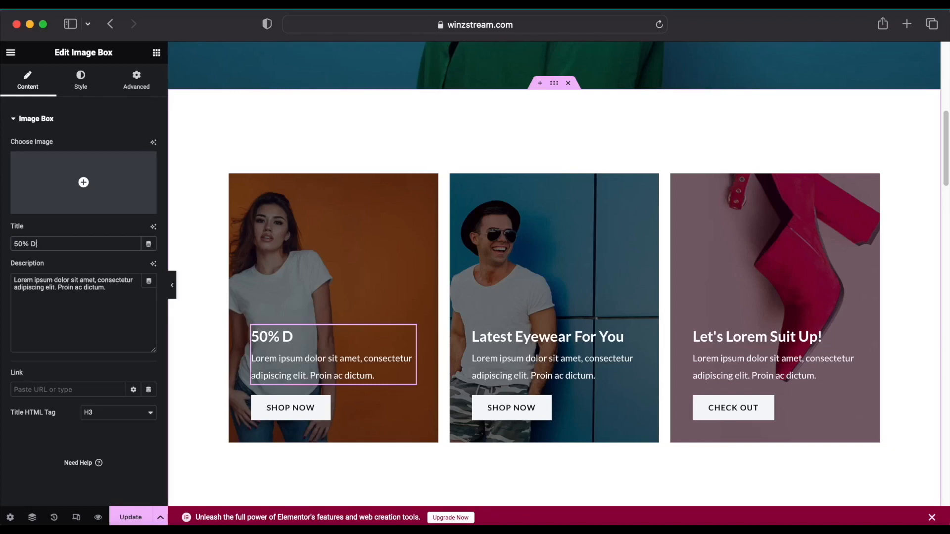
{"action": "type", "text": "ISCOUNTi"}
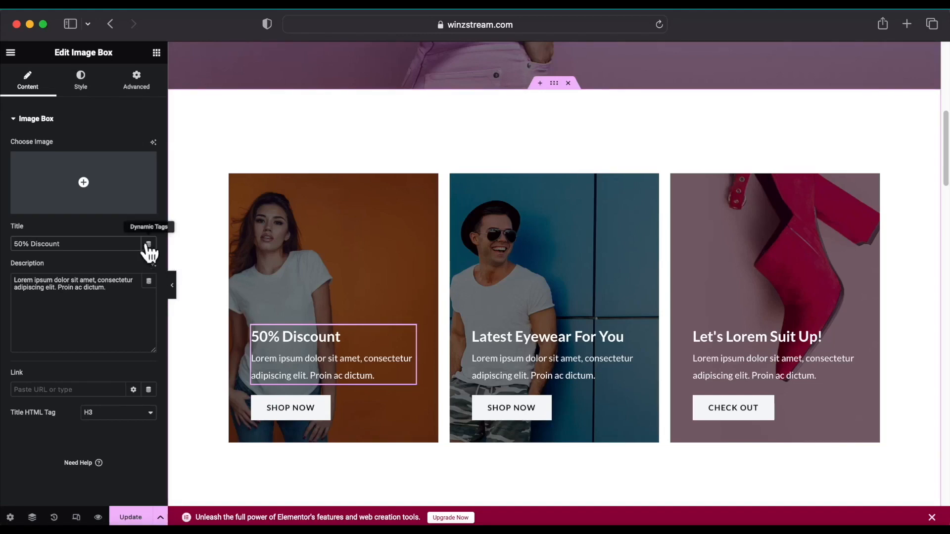
Set the card description to 'Summer is the perfect time to rejuvenate, recharge and celebrate life.'.
{"action": "left_click", "coordinate": [118, 299]}
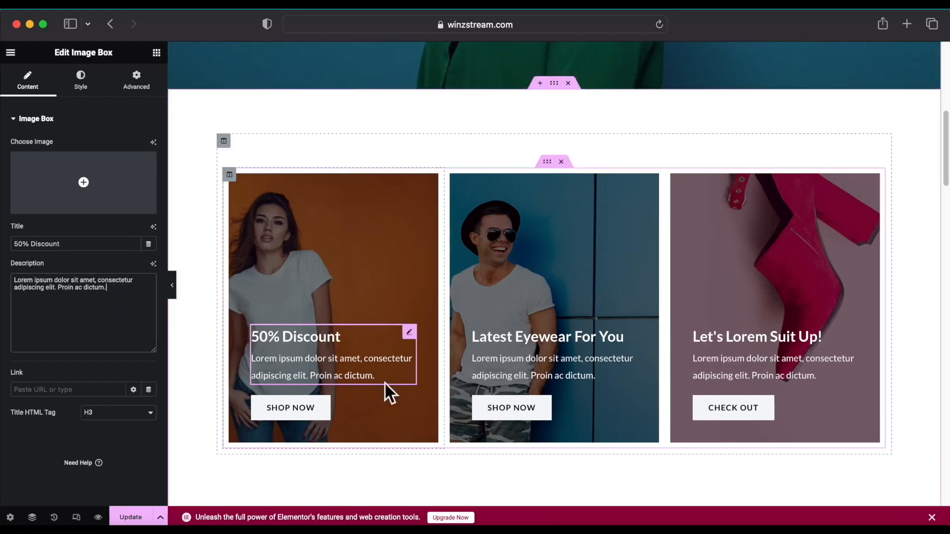
{"action": "left_click_drag", "start_coordinate": [135, 296], "coordinate": [5, 272]}
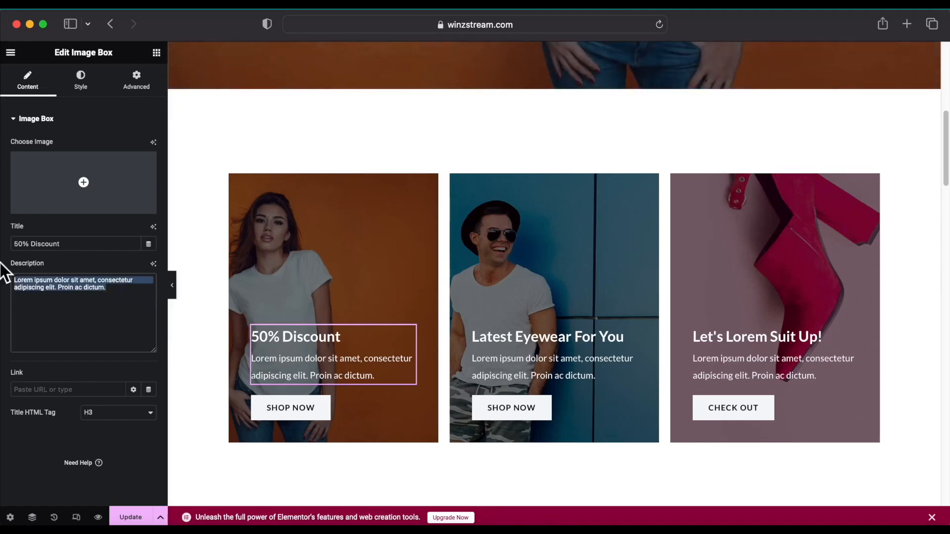
{"action": "key", "text": "BackSpace"}
{"action": "type", "text": "Sum"}
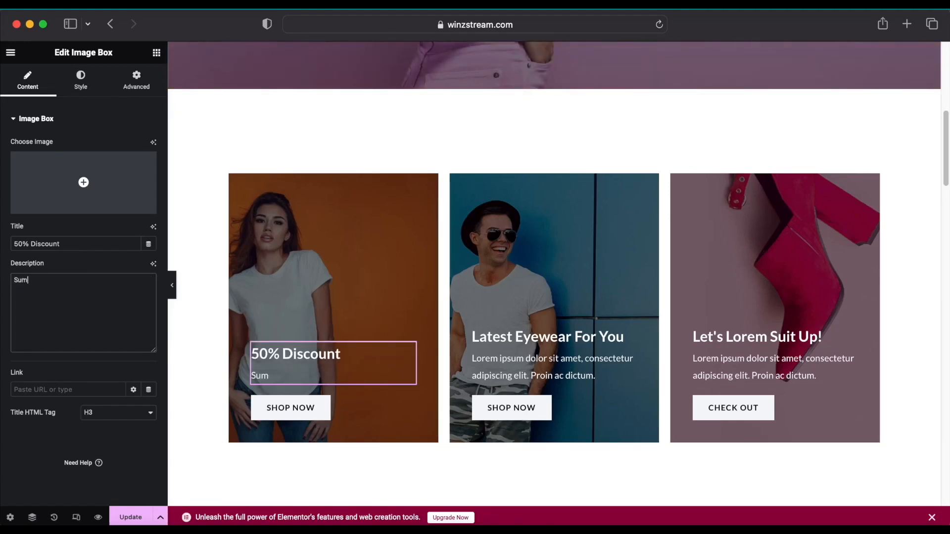
{"action": "type", "text": "mer wears"}
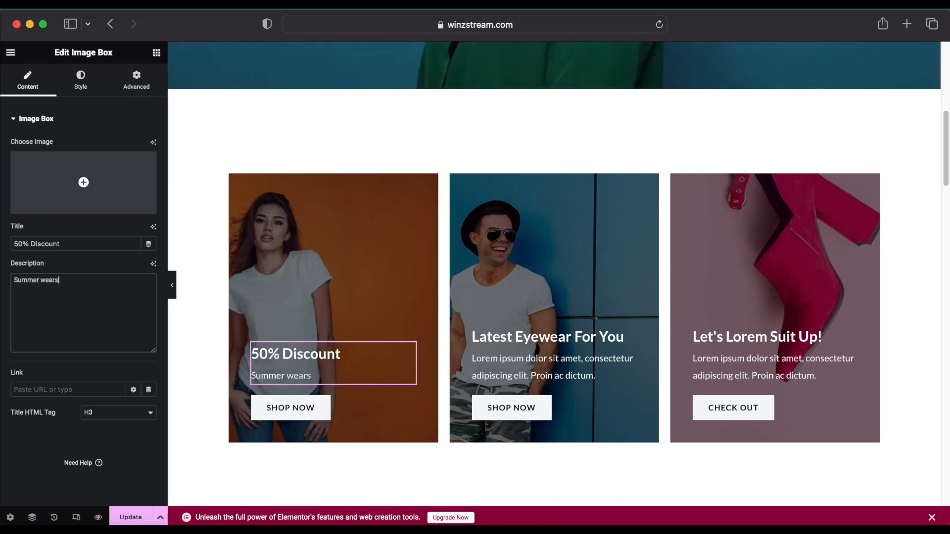
{"action": "type", "text": " off price"}
{"action": "key", "text": "super+a"}
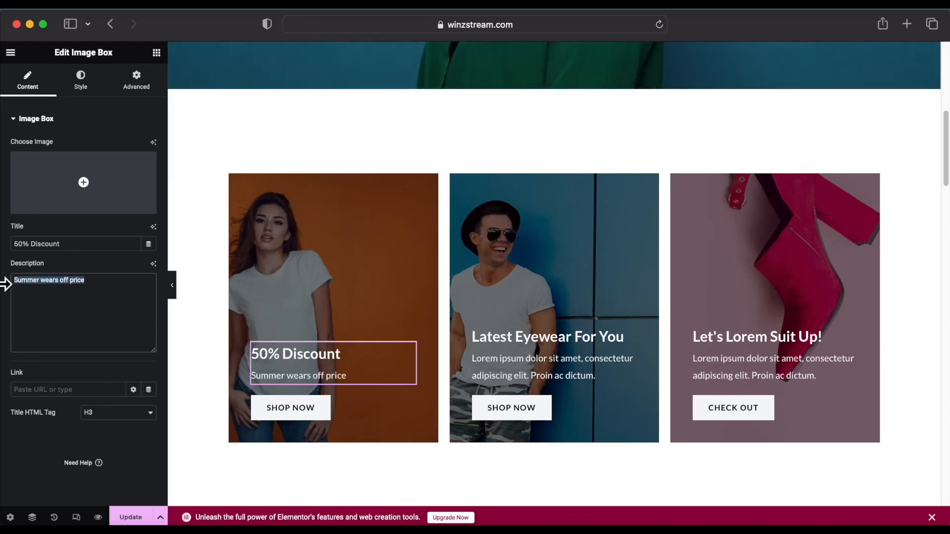
{"action": "key", "text": "BackSpace"}
{"action": "right_click", "coordinate": [50, 301]}
{"action": "left_click", "coordinate": [85, 328]}
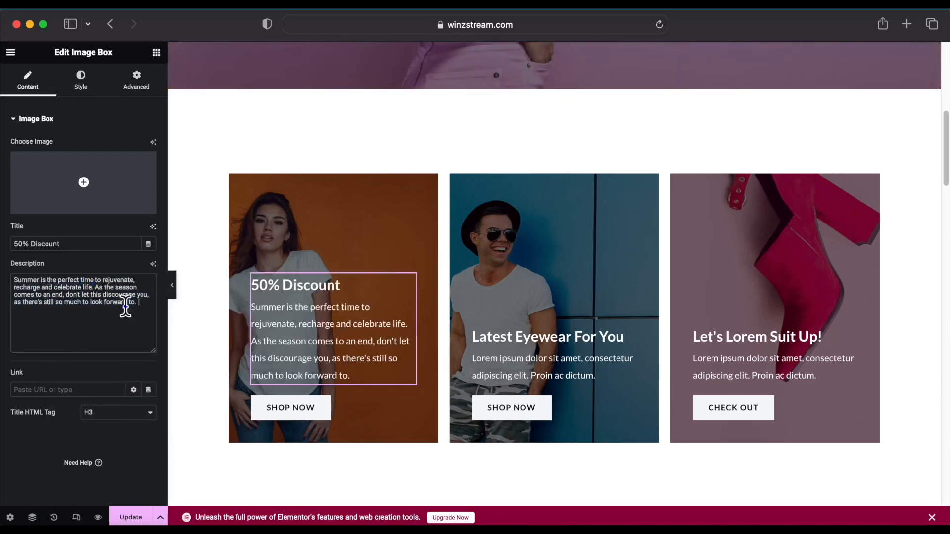
{"action": "left_click_drag", "start_coordinate": [95, 286], "coordinate": [159, 308]}
{"action": "key", "text": "BackSpace"}
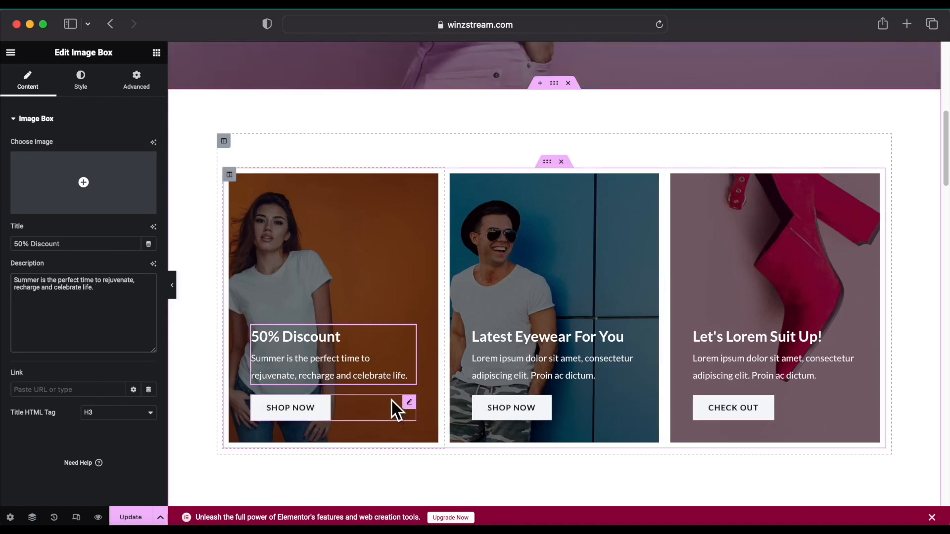
{"action": "scroll", "coordinate": [660, 325], "scroll_direction": "down", "scroll_amount": 15}
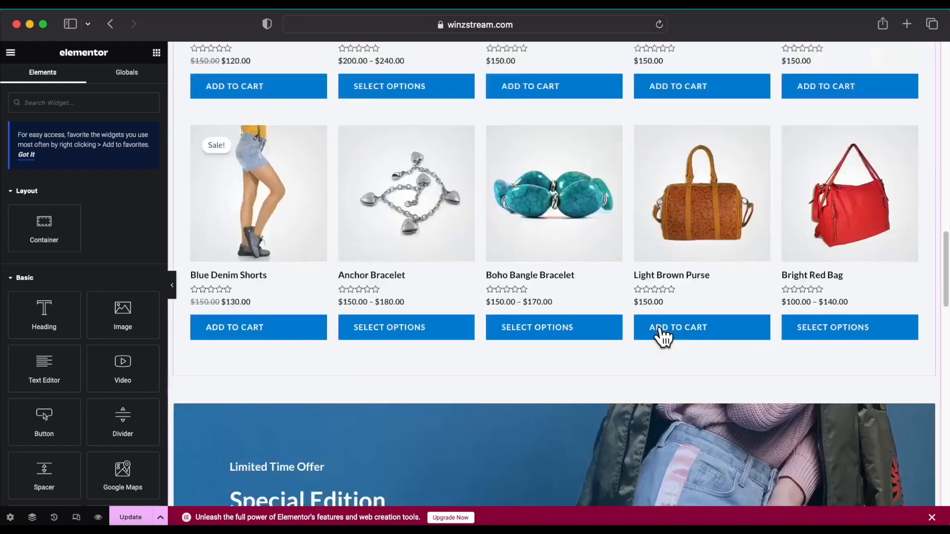
Set the Special Edition banner background to the blue photo of the woman in sunglasses.
{"action": "scroll", "coordinate": [660, 325], "scroll_direction": "up", "scroll_amount": 12}
{"action": "scroll", "coordinate": [660, 325], "scroll_direction": "up", "scroll_amount": 5}
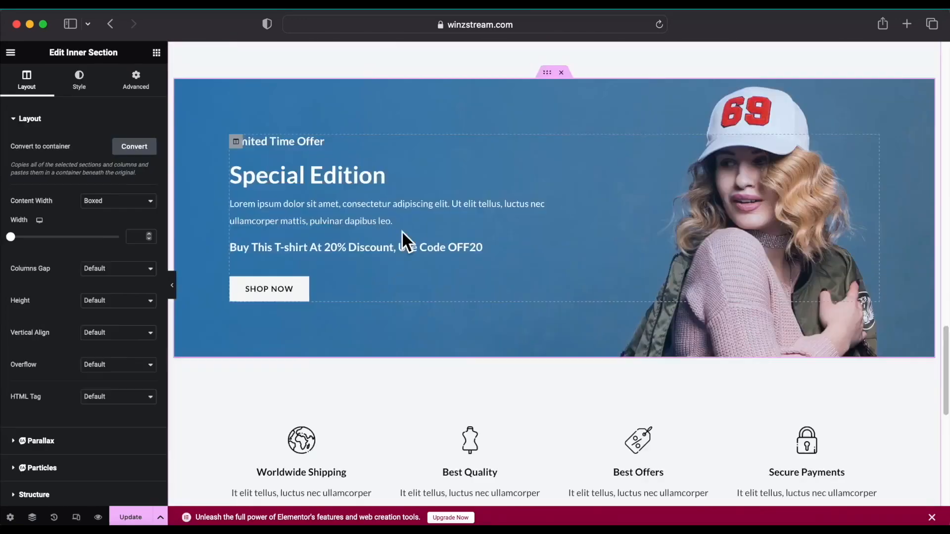
{"action": "scroll", "coordinate": [402, 231], "scroll_direction": "down", "scroll_amount": 10}
{"action": "scroll", "coordinate": [401, 231], "scroll_direction": "up", "scroll_amount": 10}
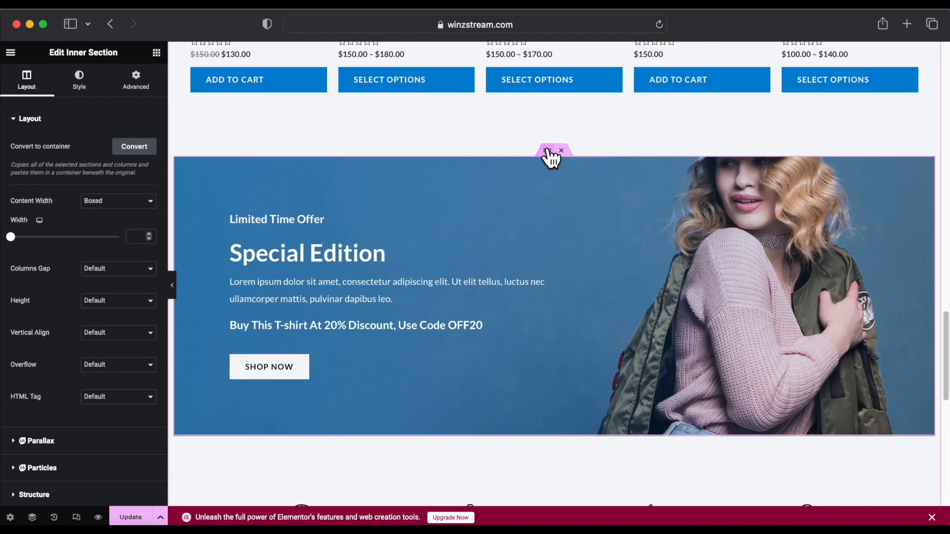
{"action": "left_click", "coordinate": [85, 85]}
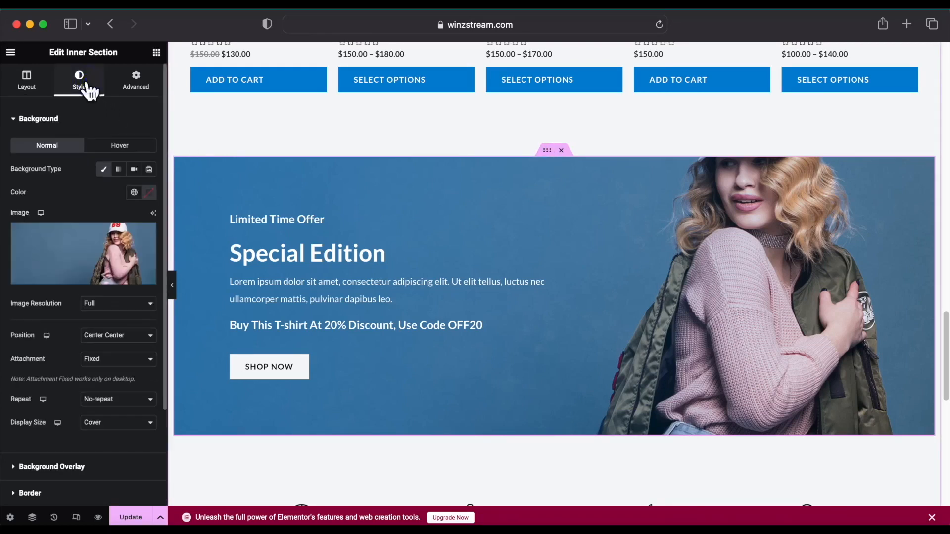
{"action": "left_click", "coordinate": [79, 278]}
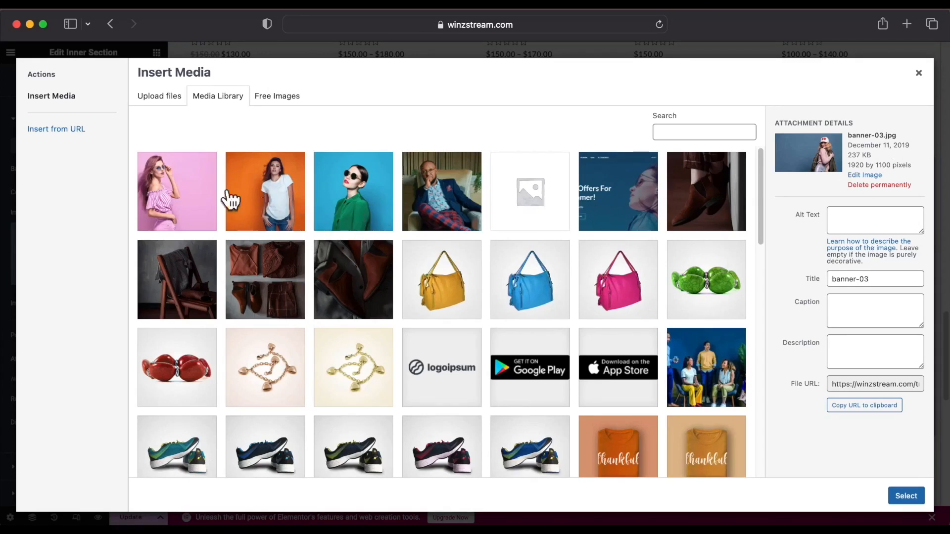
{"action": "left_click", "coordinate": [187, 207]}
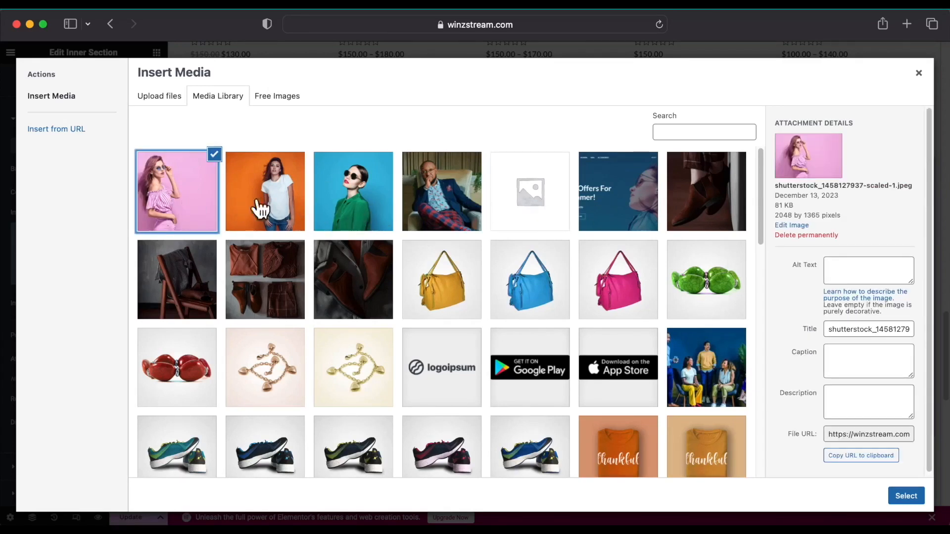
{"action": "left_click", "coordinate": [361, 194]}
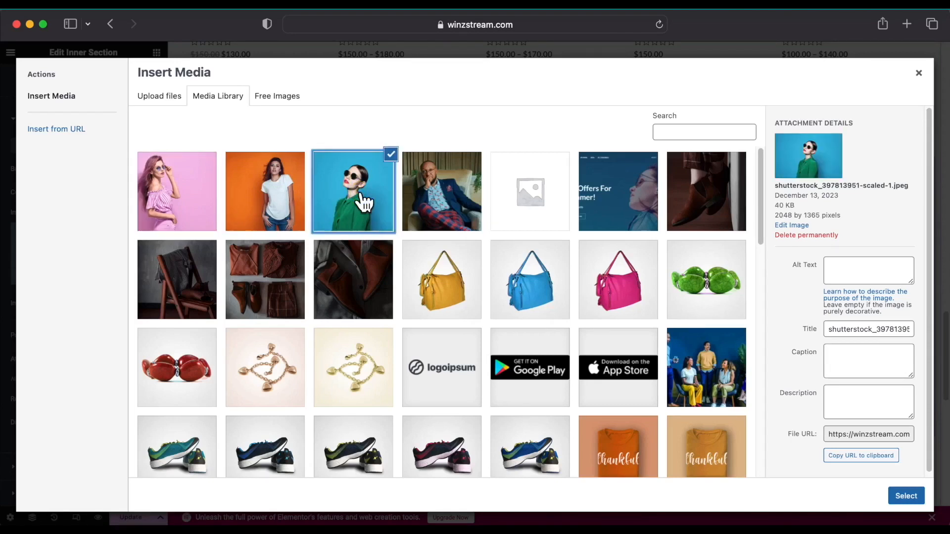
{"action": "left_click", "coordinate": [903, 498]}
{"action": "scroll", "coordinate": [684, 332], "scroll_direction": "down", "scroll_amount": 6}
{"action": "scroll", "coordinate": [685, 331], "scroll_direction": "up", "scroll_amount": 8}
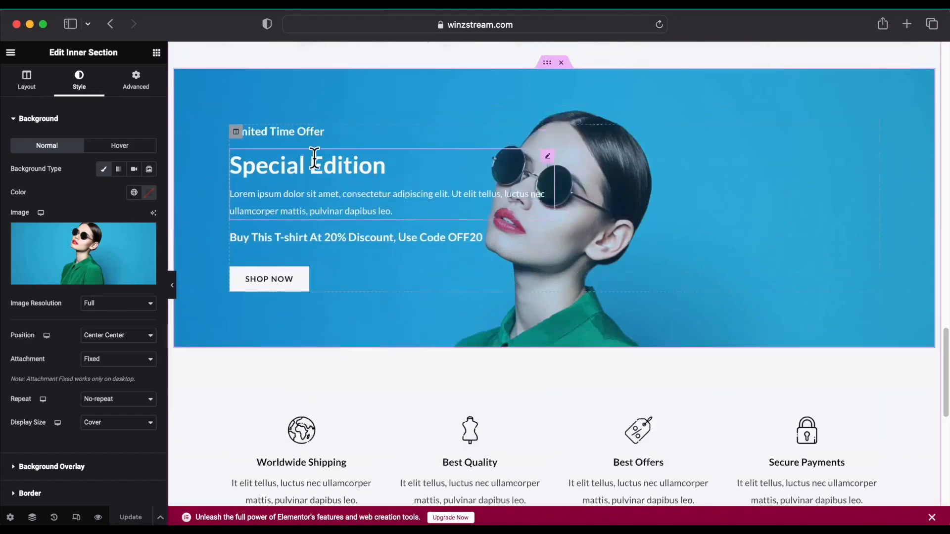
{"action": "scroll", "coordinate": [313, 156], "scroll_direction": "up", "scroll_amount": 2}
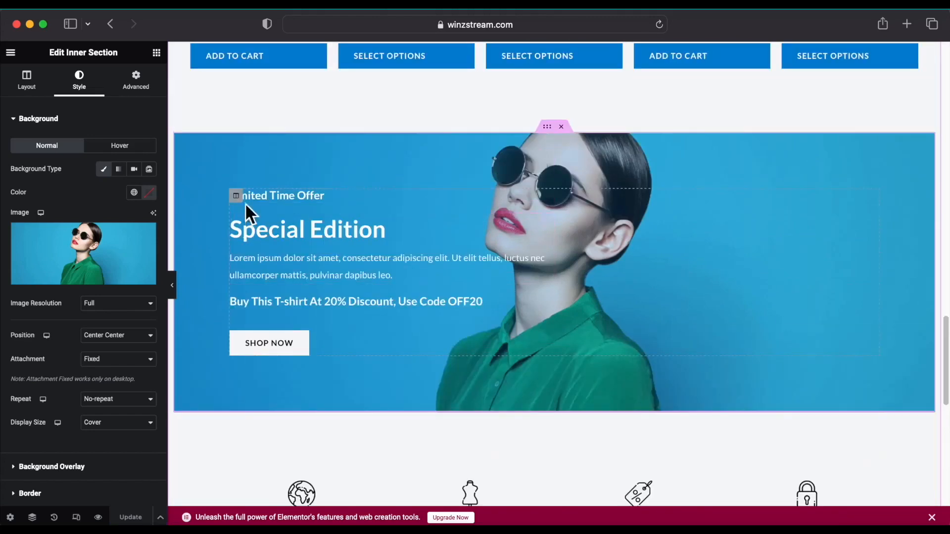
{"action": "left_click", "coordinate": [237, 195]}
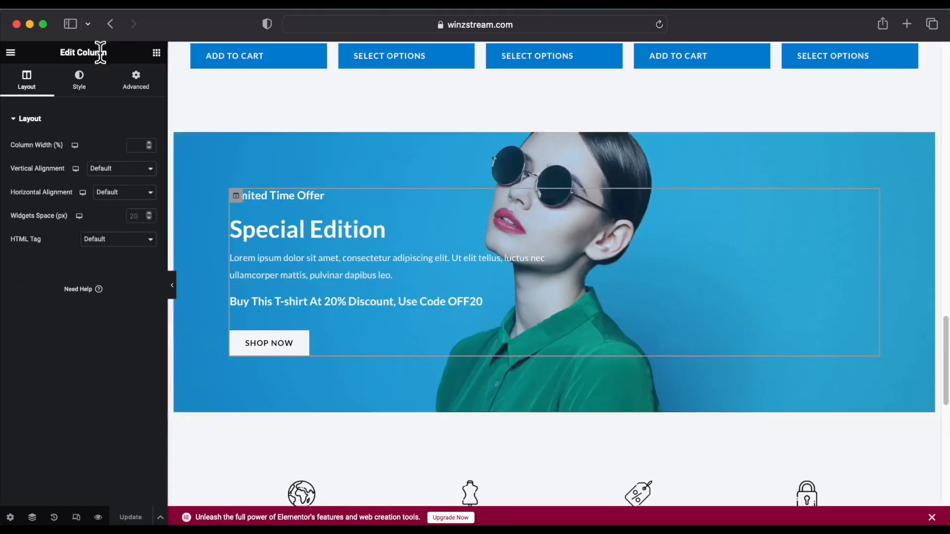
Change the banner's small heading title to TOP CLOTHS.
{"action": "left_click", "coordinate": [95, 87]}
{"action": "left_click", "coordinate": [39, 94]}
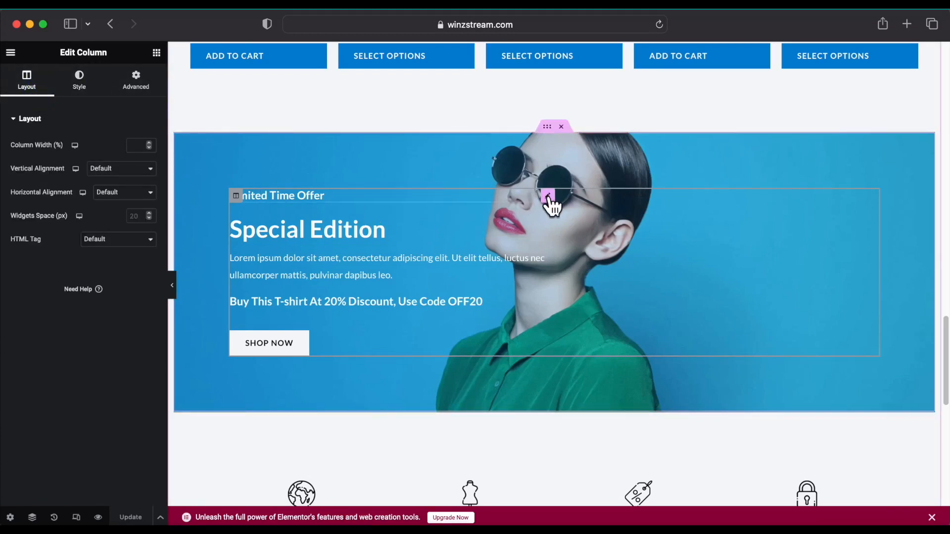
{"action": "left_click", "coordinate": [546, 199]}
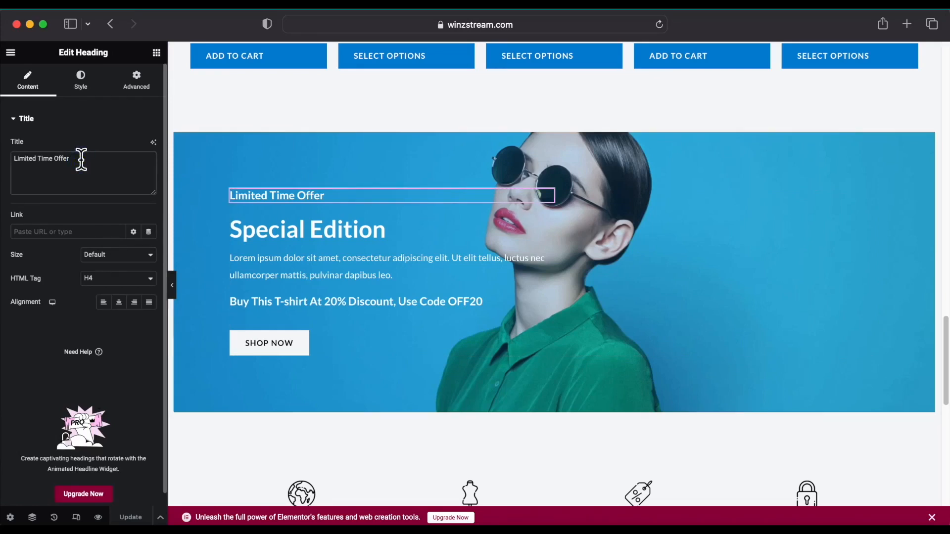
{"action": "left_click", "coordinate": [81, 159]}
{"action": "key", "text": "BackSpace"}
{"action": "key", "text": "BackSpace"}
{"action": "key", "text": "BackSpace"}
{"action": "key", "text": "BackSpace"}
{"action": "key", "text": "BackSpace"}
{"action": "key", "text": "BackSpace"}
{"action": "key", "text": "BackSpace"}
{"action": "key", "text": "BackSpace"}
{"action": "key", "text": "BackSpace"}
{"action": "key", "text": "BackSpace"}
{"action": "key", "text": "BackSpace"}
{"action": "key", "text": "BackSpace"}
{"action": "key", "text": "BackSpace"}
{"action": "key", "text": "BackSpace"}
{"action": "key", "text": "BackSpace"}
{"action": "key", "text": "BackSpace"}
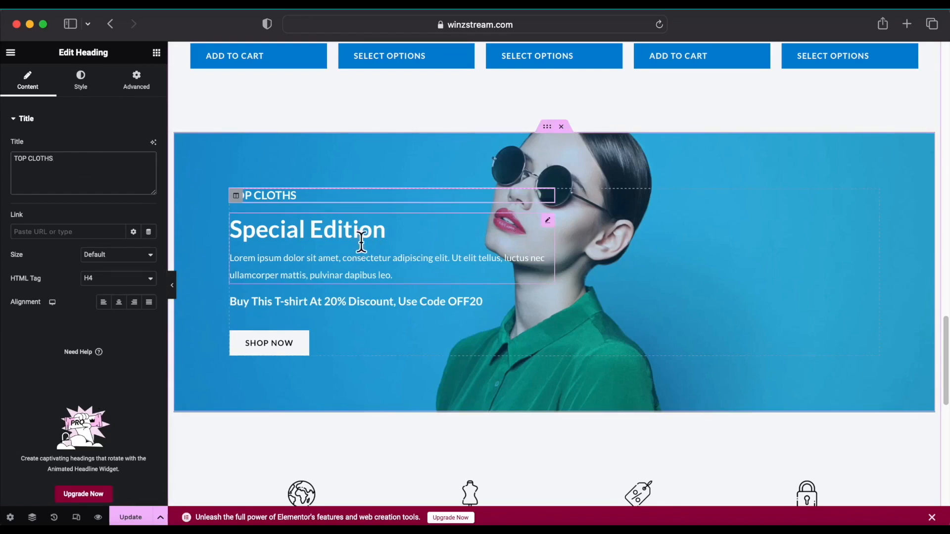
Delete the Special Edition image box's description text.
{"action": "left_click", "coordinate": [547, 221]}
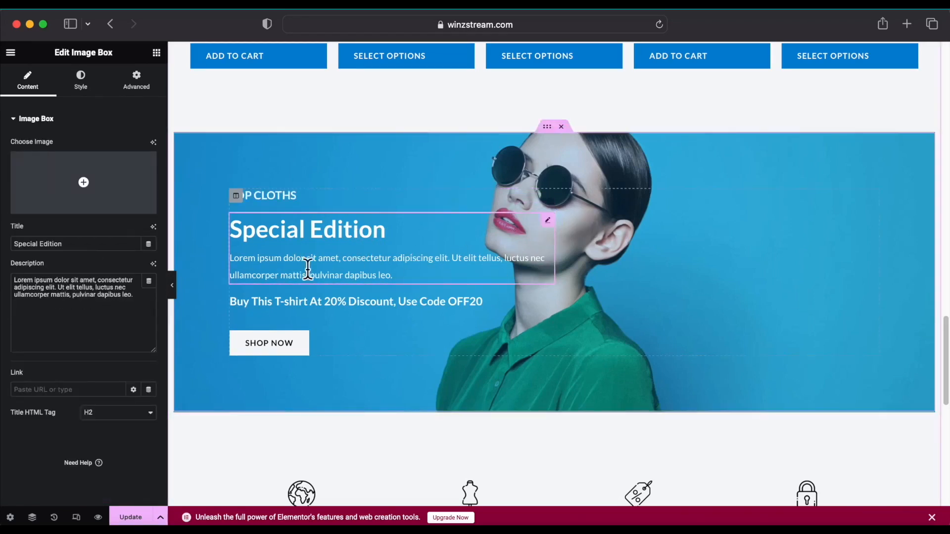
{"action": "left_click_drag", "start_coordinate": [137, 297], "coordinate": [12, 278]}
{"action": "key", "text": "BackSpace"}
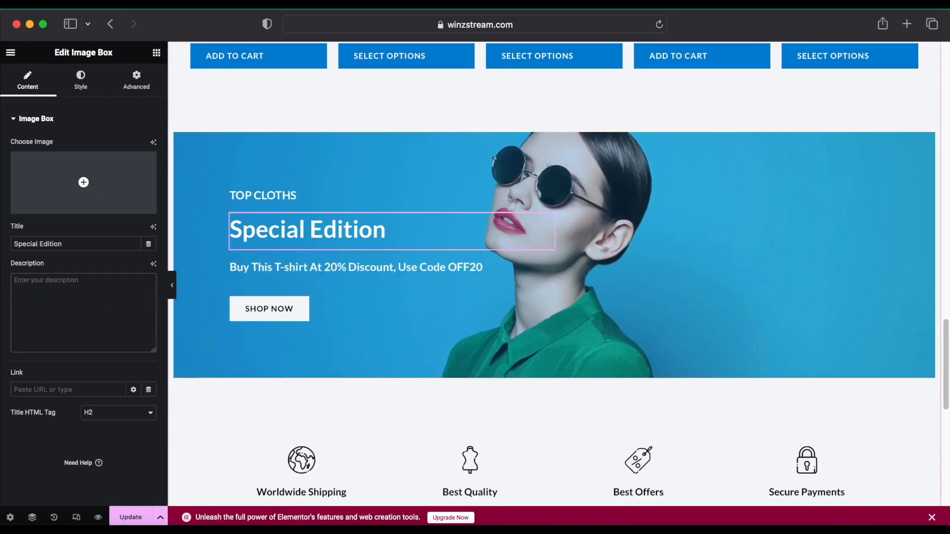
{"action": "scroll", "coordinate": [379, 293], "scroll_direction": "up", "scroll_amount": 10}
Replace the Worldwide Shipping box's lorem ipsum description with 'We deliver worldwide', undoing an accidental section deletion.
{"action": "scroll", "coordinate": [379, 294], "scroll_direction": "down", "scroll_amount": 15}
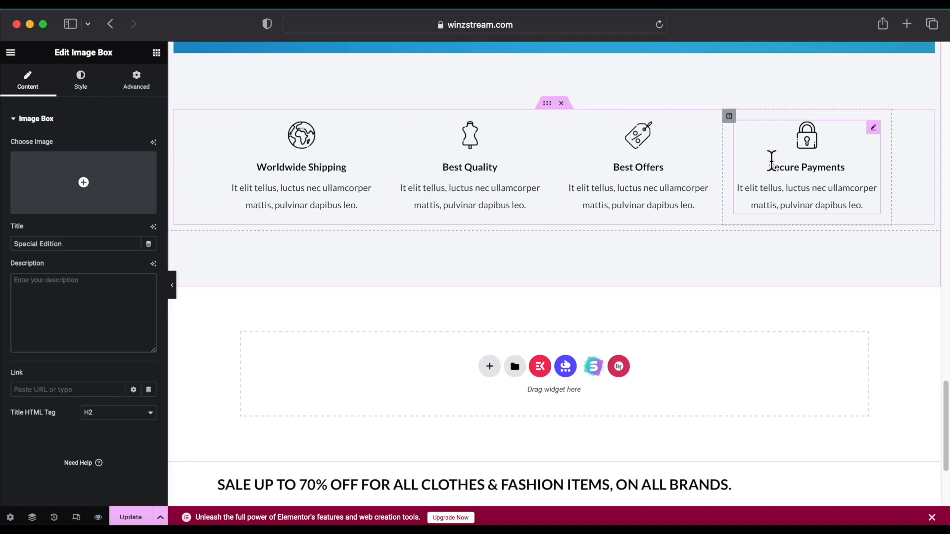
{"action": "left_click", "coordinate": [369, 128]}
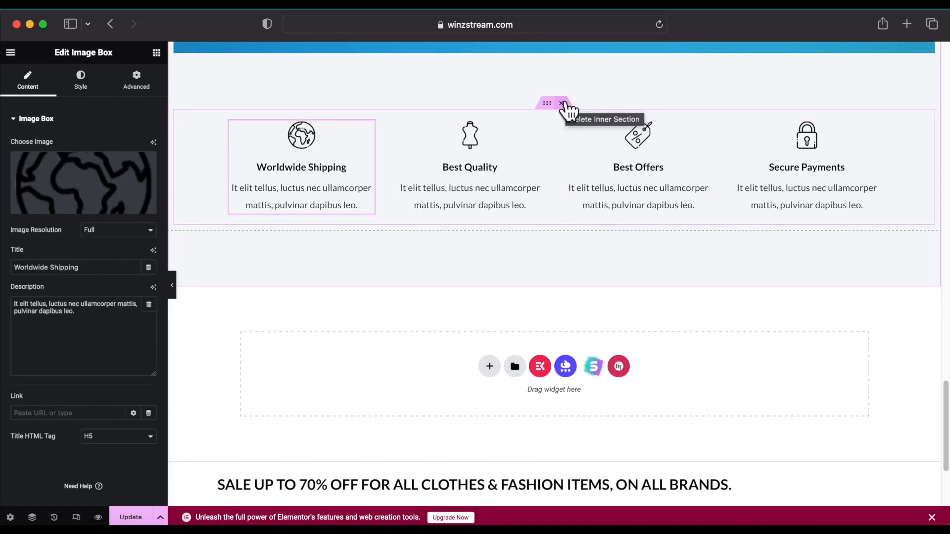
{"action": "left_click", "coordinate": [562, 104]}
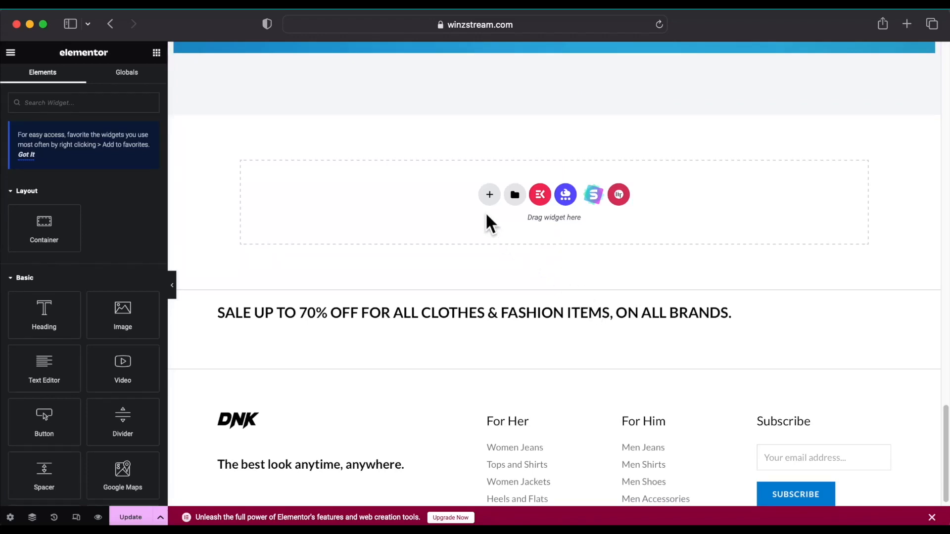
{"action": "key", "text": "super+z"}
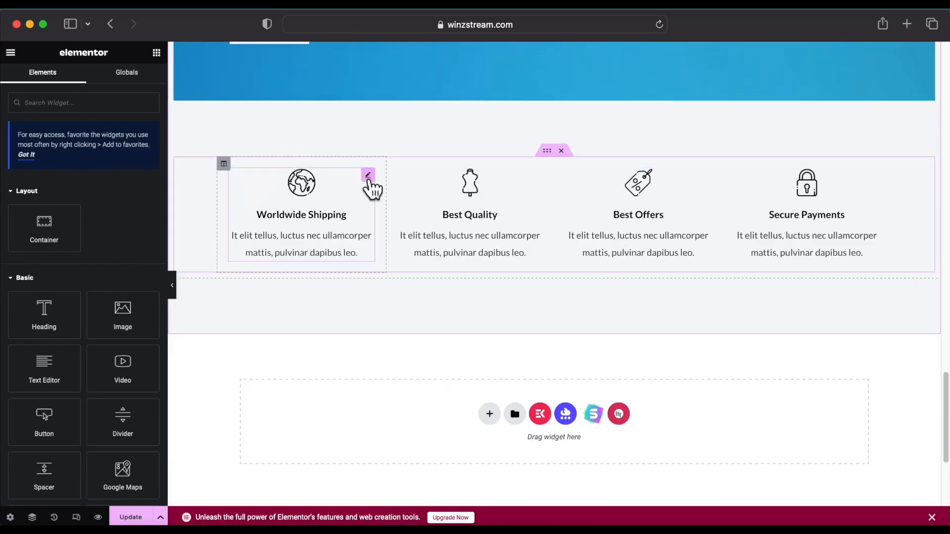
{"action": "left_click", "coordinate": [368, 176]}
{"action": "left_click_drag", "start_coordinate": [79, 310], "coordinate": [10, 300]}
{"action": "key", "text": "BackSpace"}
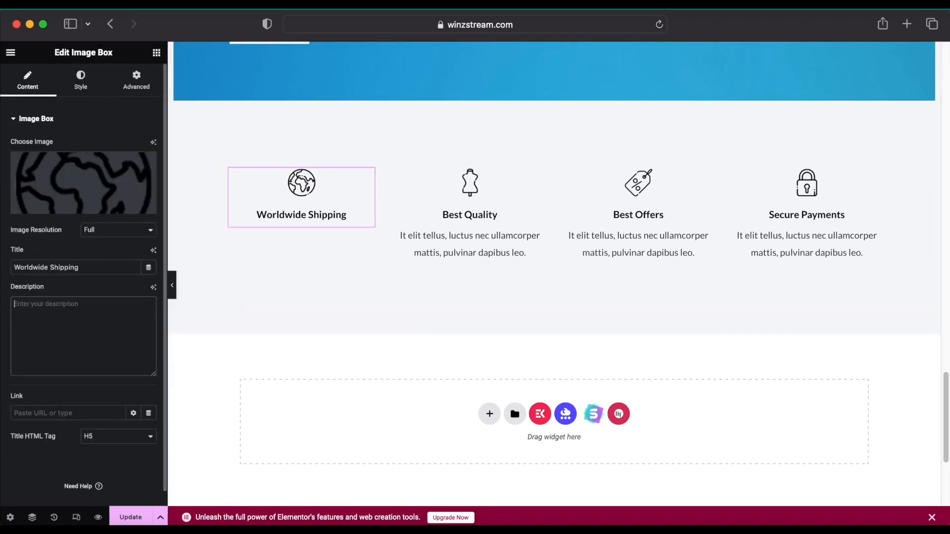
{"action": "type", "text": "We deliver"}
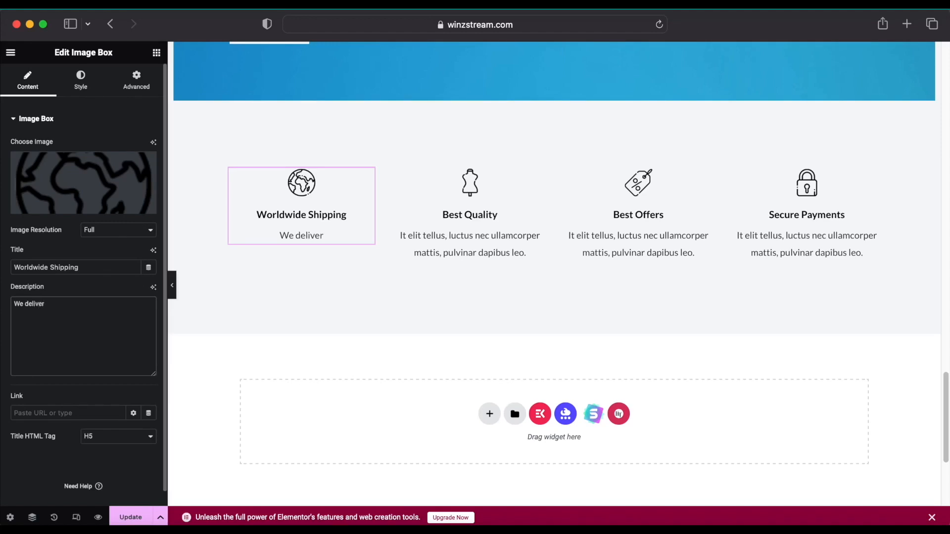
{"action": "type", "text": "ldwide"}
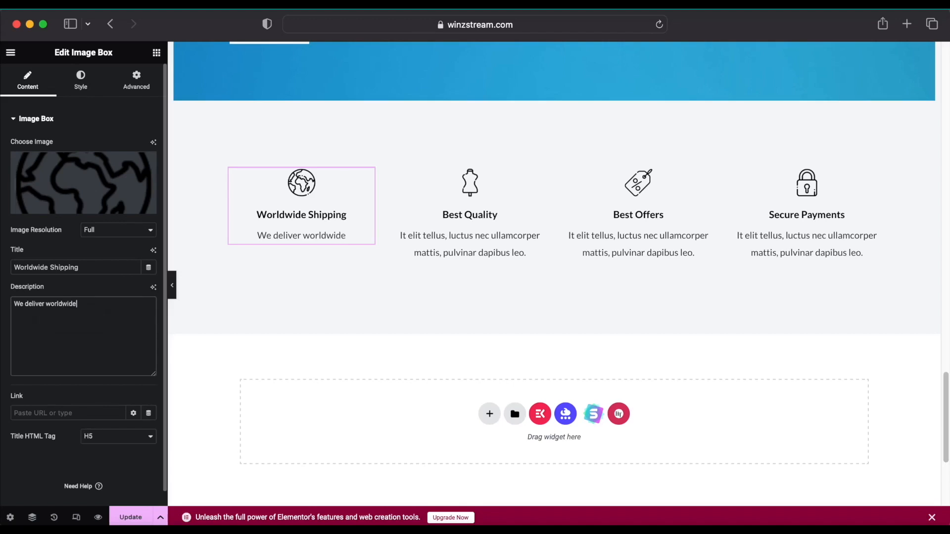
Have Elementor AI rewrite the description in a Professional tone and copy the result.
{"action": "left_click", "coordinate": [153, 288]}
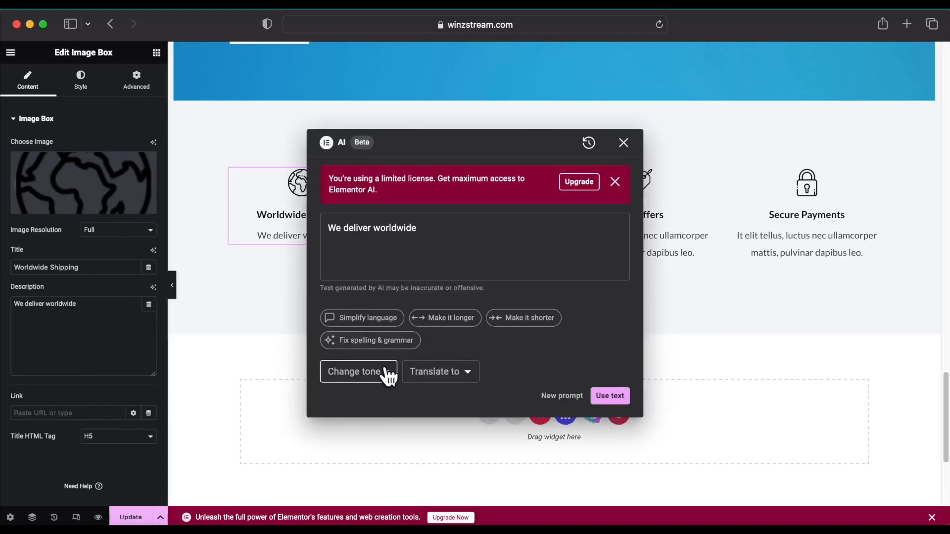
{"action": "left_click", "coordinate": [387, 374]}
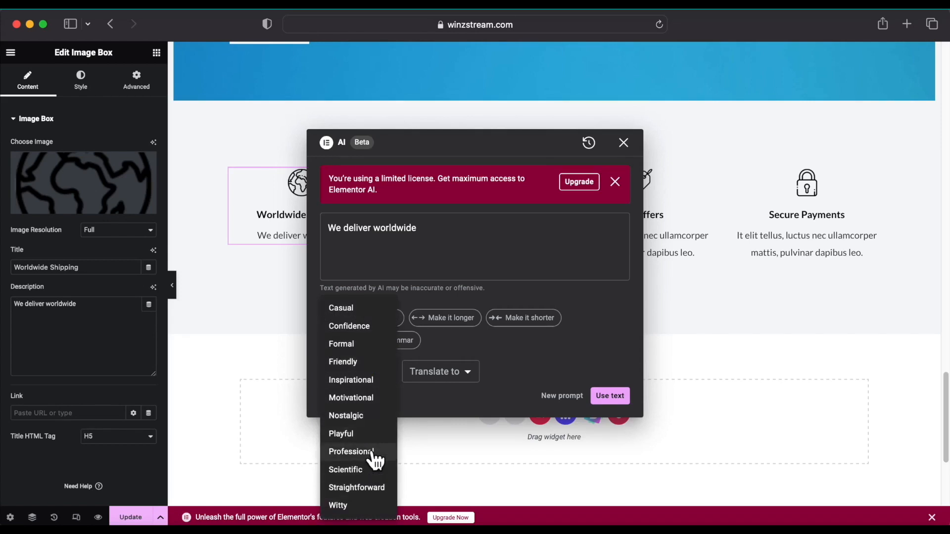
{"action": "left_click", "coordinate": [351, 452]}
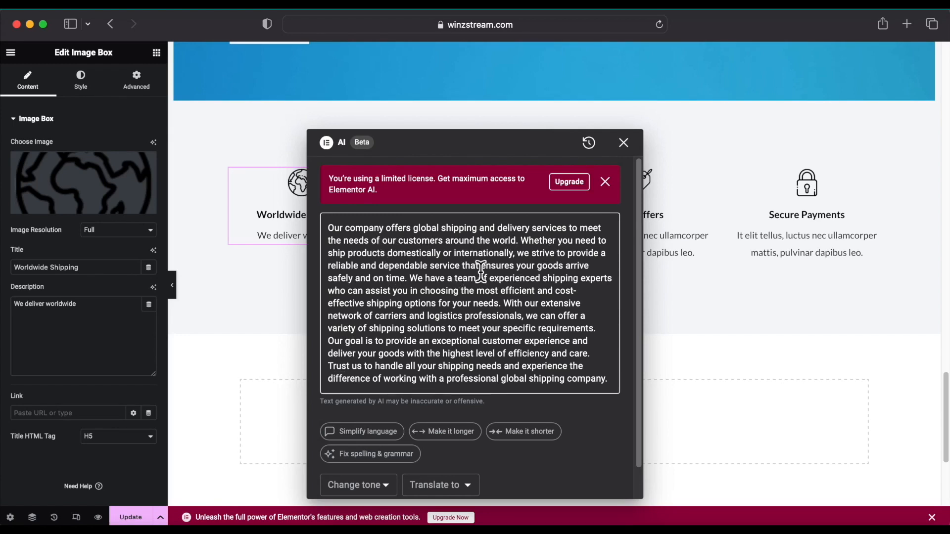
{"action": "left_click_drag", "start_coordinate": [524, 237], "coordinate": [299, 227]}
{"action": "right_click", "coordinate": [375, 228]}
{"action": "left_click", "coordinate": [389, 303]}
{"action": "left_click", "coordinate": [96, 313]}
Replace 'We deliver worldwide' with the pasted AI-generated shipping paragraph.
{"action": "left_click_drag", "start_coordinate": [83, 305], "coordinate": [11, 303]}
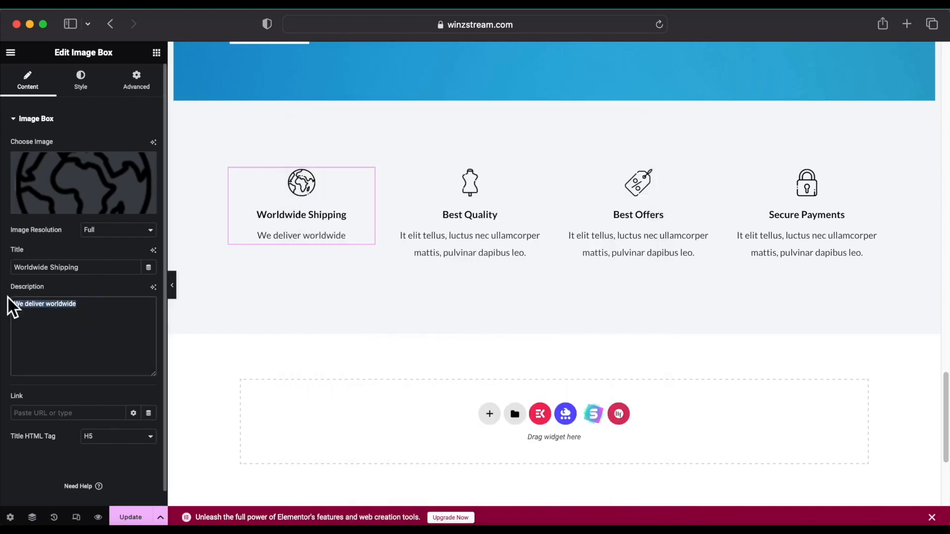
{"action": "key", "text": "BackSpace"}
{"action": "right_click", "coordinate": [77, 308]}
{"action": "left_click", "coordinate": [105, 343]}
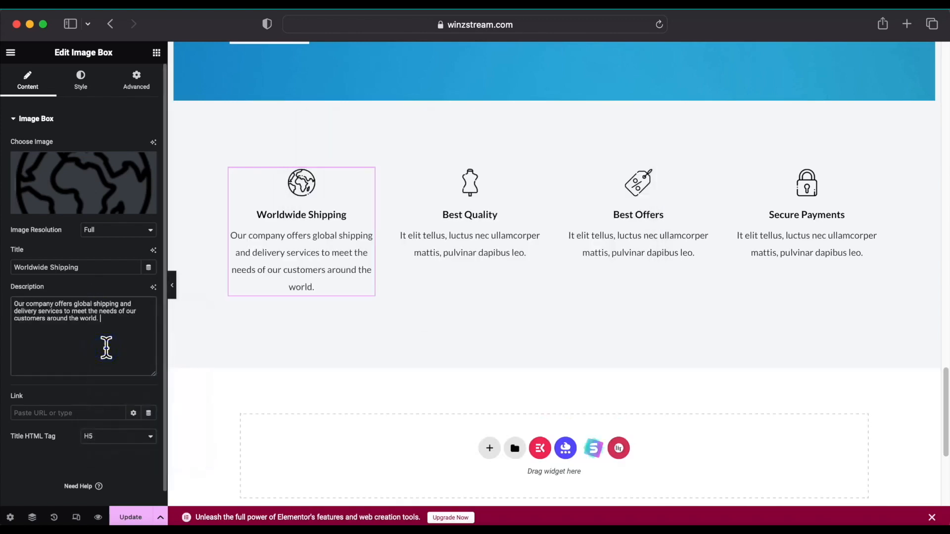
Set the Worldwide Shipping box's alignment to Justified.
{"action": "scroll", "coordinate": [88, 356], "scroll_direction": "down", "scroll_amount": 1}
{"action": "scroll", "coordinate": [87, 358], "scroll_direction": "up", "scroll_amount": 1}
{"action": "left_click", "coordinate": [80, 79]}
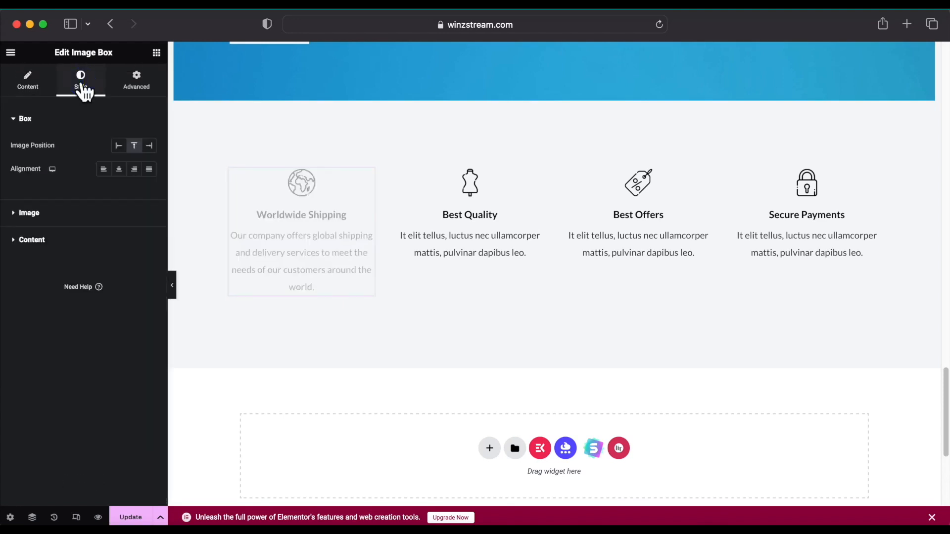
{"action": "left_click", "coordinate": [134, 169]}
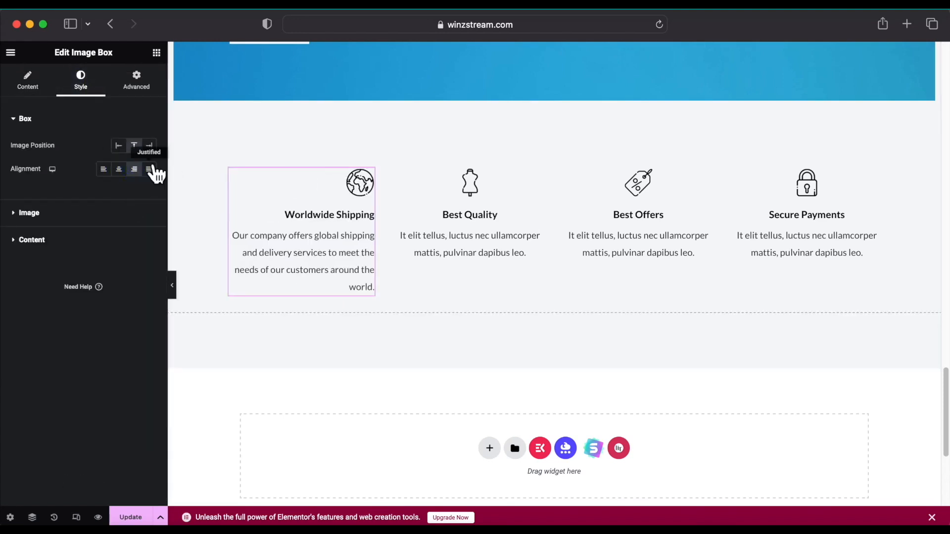
{"action": "left_click", "coordinate": [150, 169]}
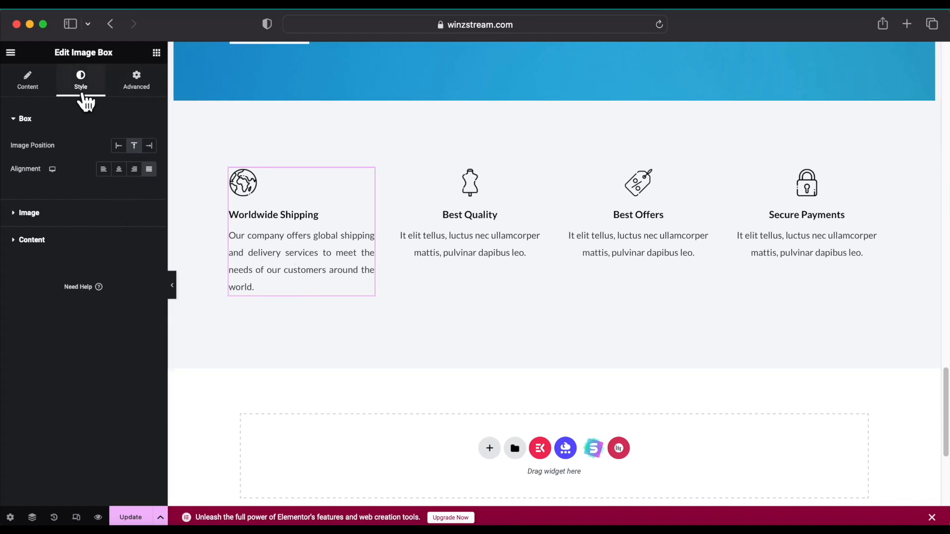
{"action": "left_click", "coordinate": [27, 81]}
{"action": "scroll", "coordinate": [254, 277], "scroll_direction": "up", "scroll_amount": 3}
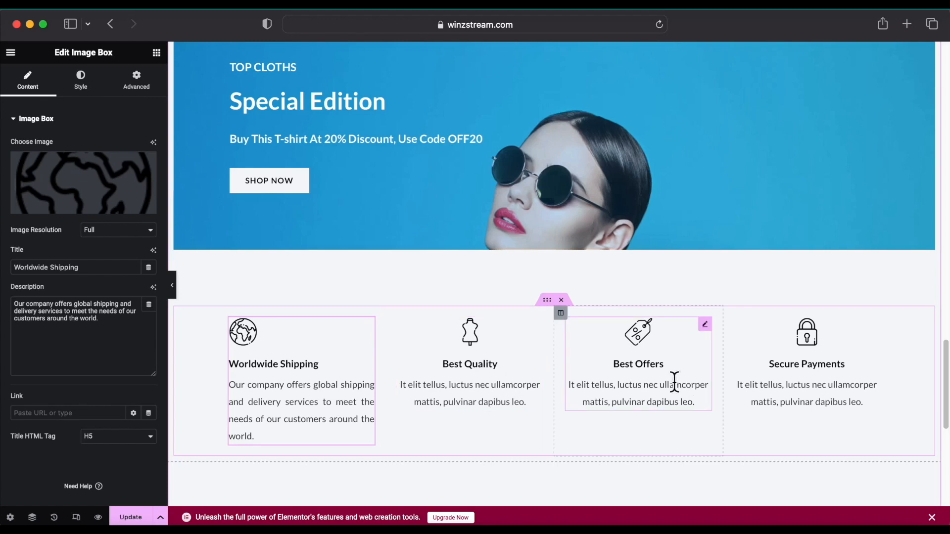
Delete the Best Quality column and set Best Offers' description to 'We sell quality designs off 25%'.
{"action": "right_click", "coordinate": [392, 314]}
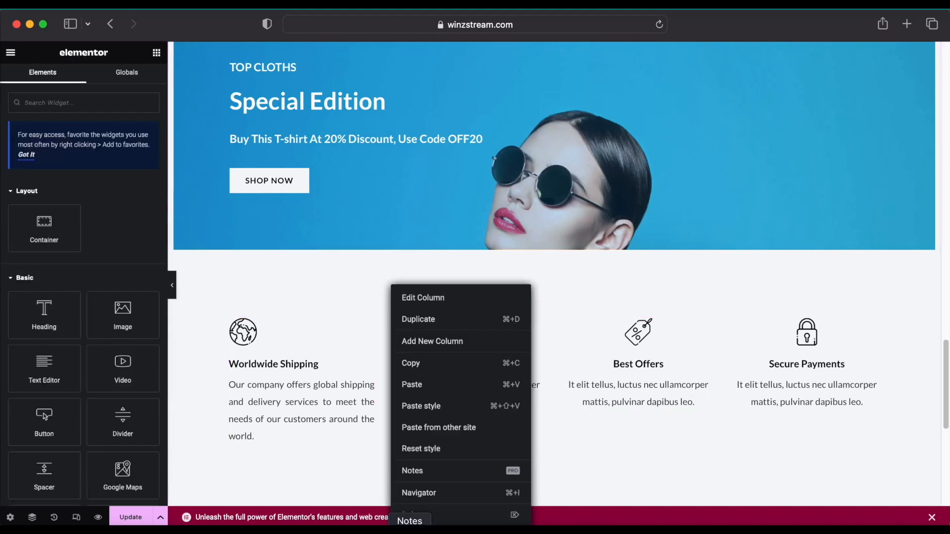
{"action": "left_click", "coordinate": [421, 515]}
{"action": "scroll", "coordinate": [871, 410], "scroll_direction": "down", "scroll_amount": 1}
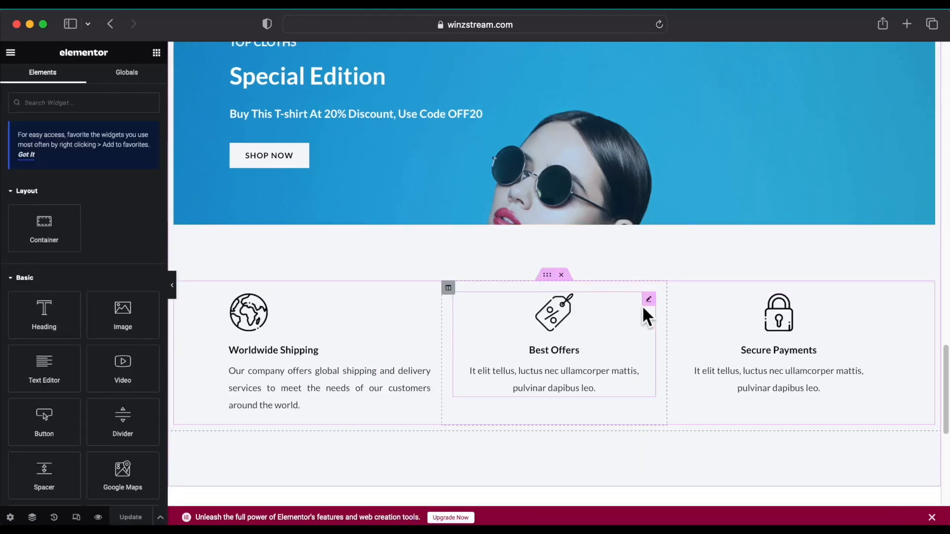
{"action": "left_click", "coordinate": [650, 300]}
{"action": "left_click_drag", "start_coordinate": [77, 317], "coordinate": [3, 295]}
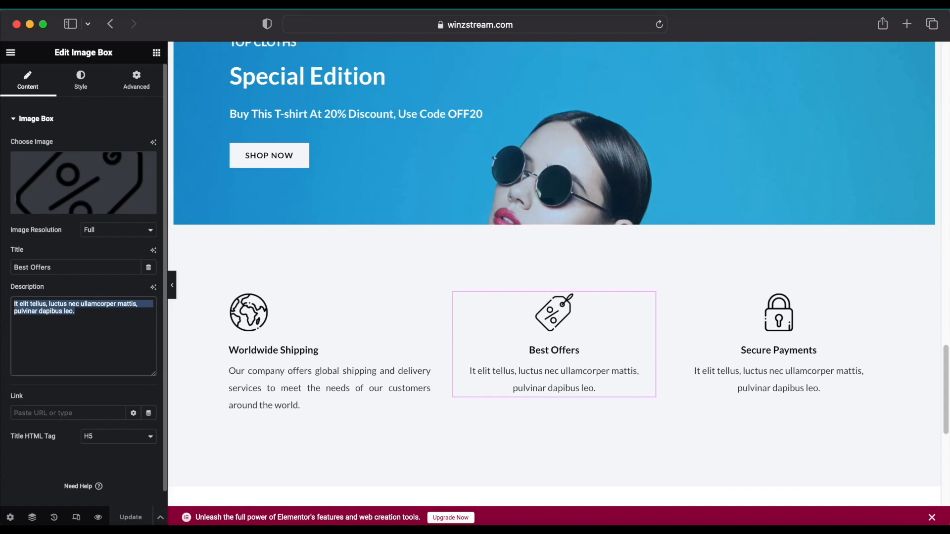
{"action": "key", "text": "BackSpace"}
{"action": "type", "text": "We sell"}
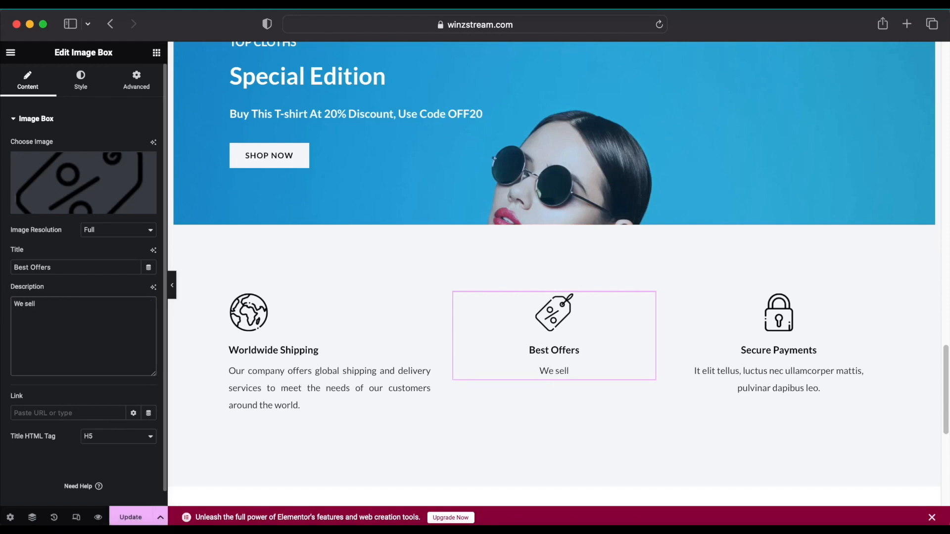
{"action": "type", "text": " quality desiugns"}
{"action": "key", "text": "BackSpace"}
{"action": "key", "text": "BackSpace"}
{"action": "key", "text": "BackSpace"}
{"action": "key", "text": "BackSpace"}
{"action": "type", "text": "gns"}
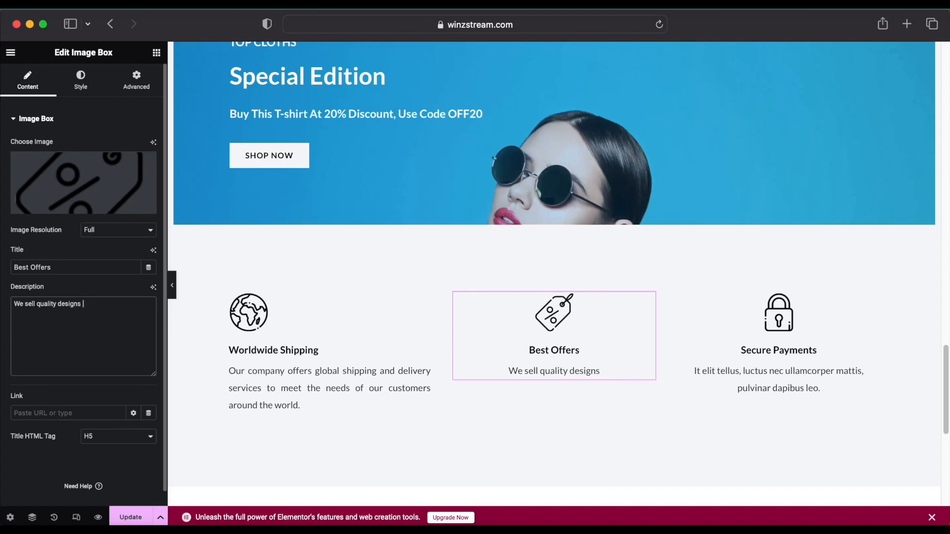
Set Secure Payments' description to 'Our payment gateway is secure' and update the page.
{"action": "left_click_drag", "start_coordinate": [91, 323], "coordinate": [26, 300]}
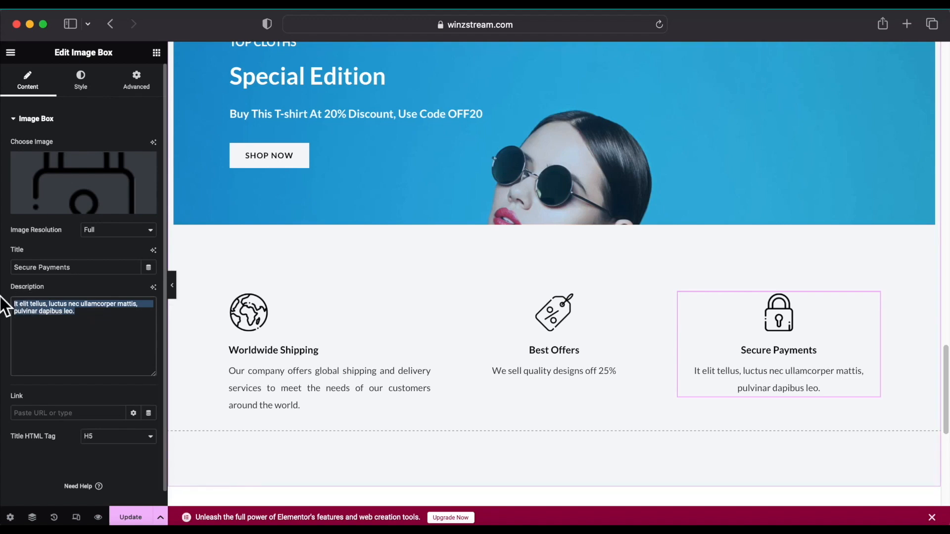
{"action": "key", "text": "BackSpace"}
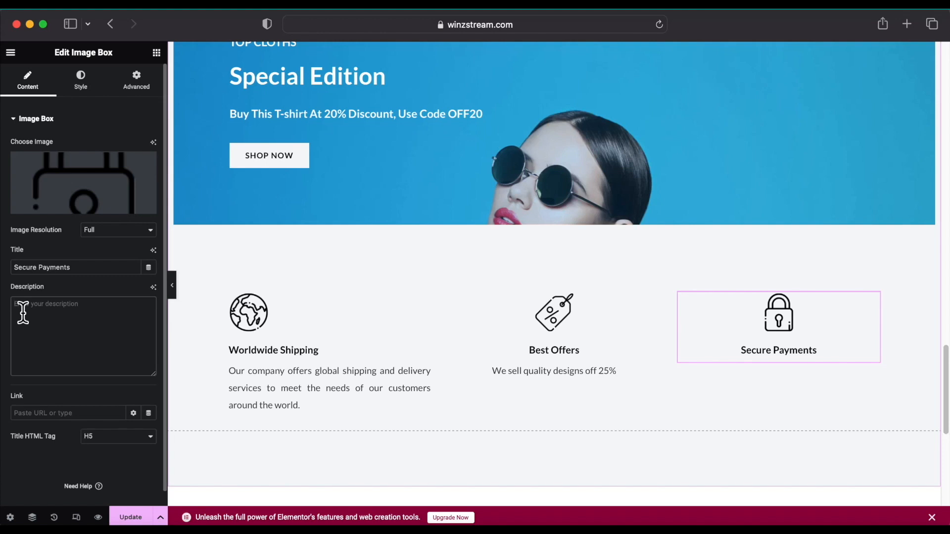
{"action": "type", "text": "Our"}
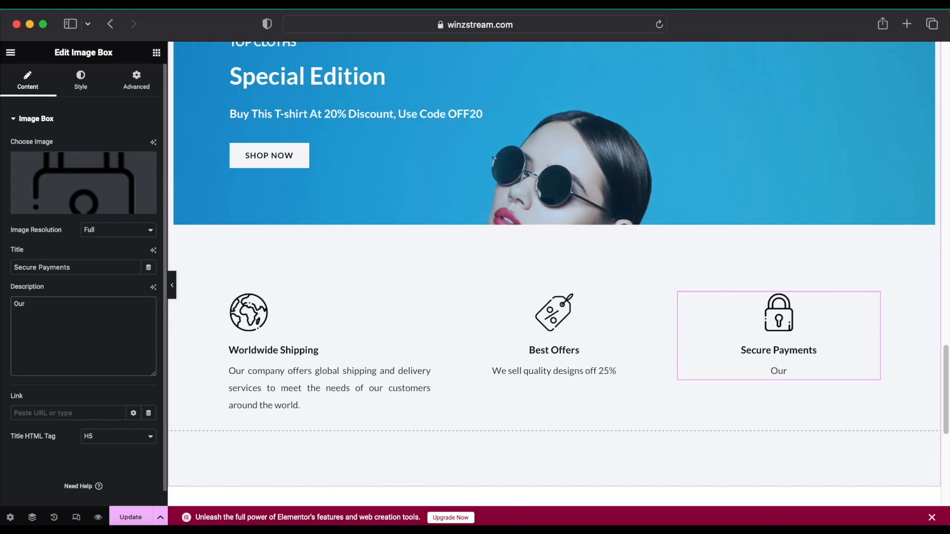
{"action": "type", "text": " payment gatewa"}
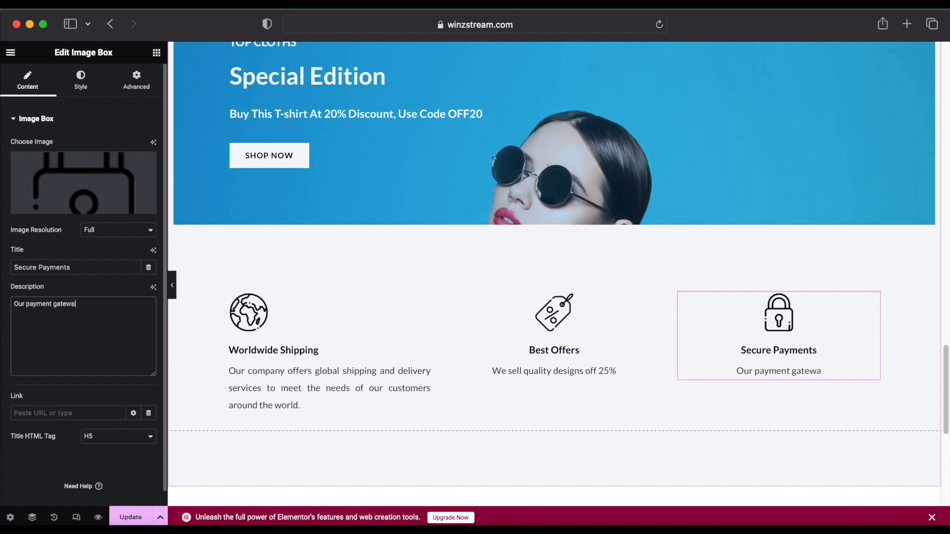
{"action": "type", "text": "y is secure"}
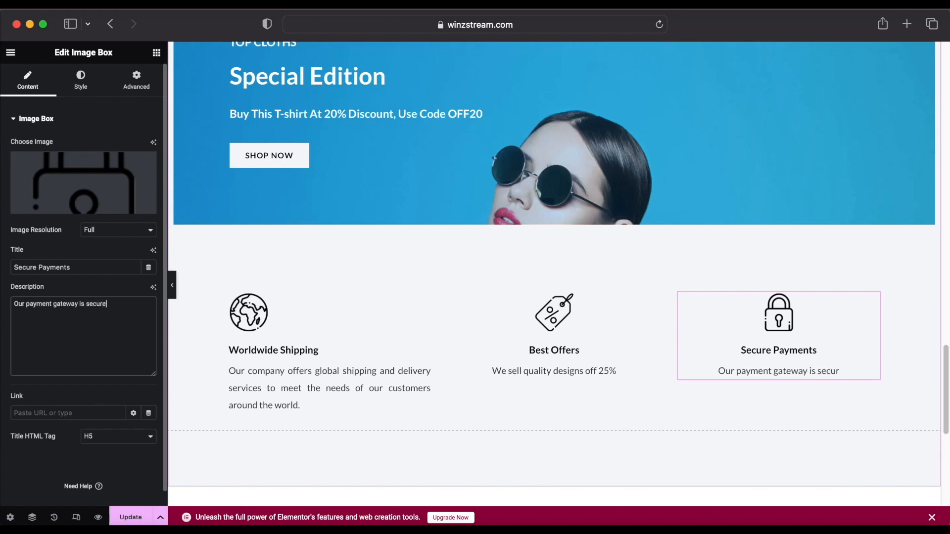
{"action": "left_click", "coordinate": [134, 517]}
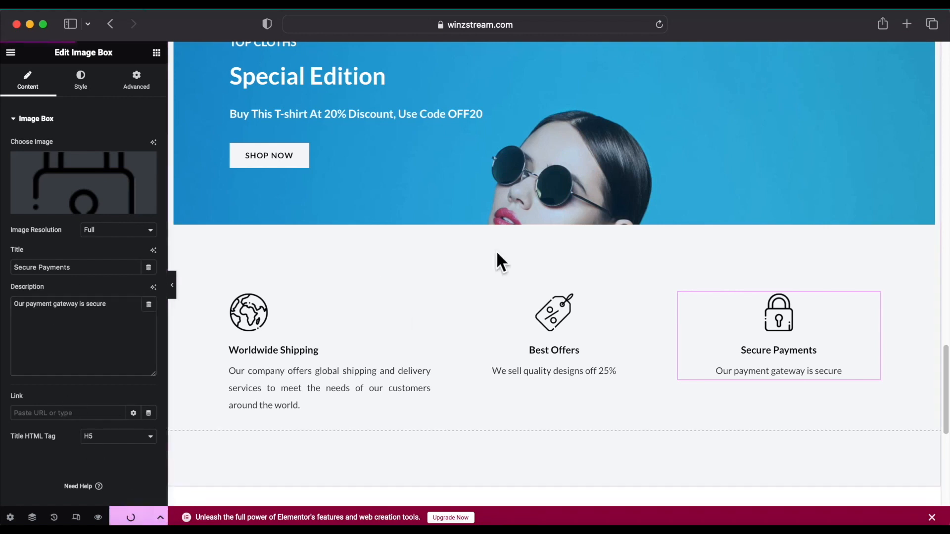
{"action": "scroll", "coordinate": [496, 251], "scroll_direction": "up", "scroll_amount": 20}
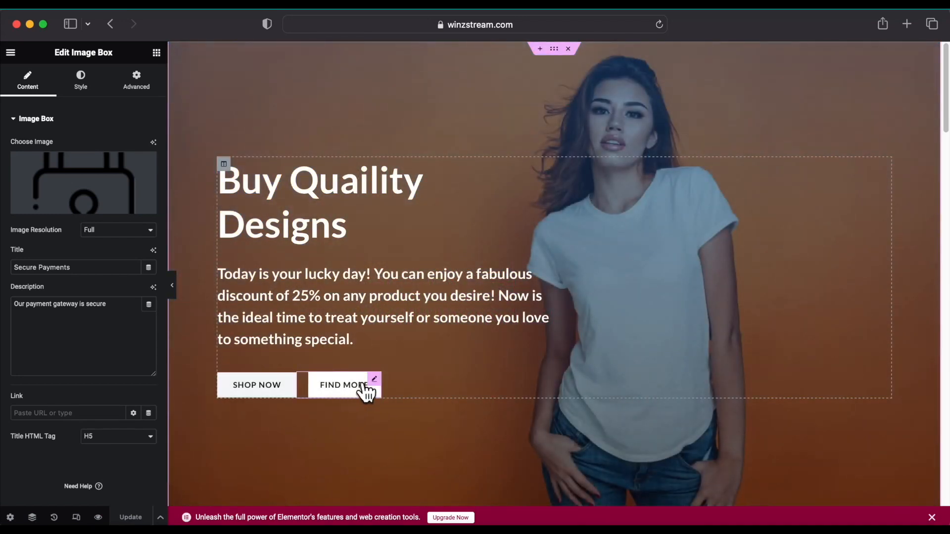
Delete the hero's FIND MORE button, keeping SHOP NOW as the only button.
{"action": "right_click", "coordinate": [377, 388]}
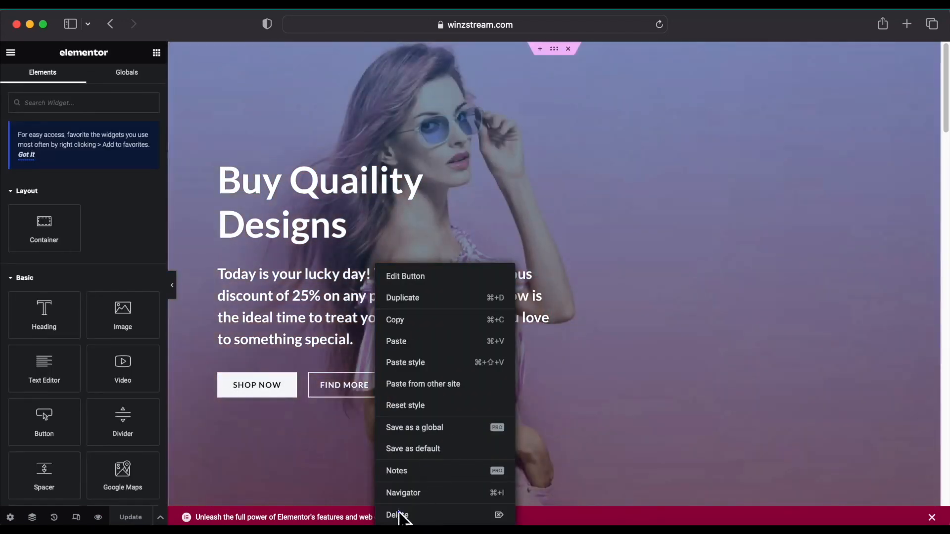
{"action": "left_click", "coordinate": [401, 514]}
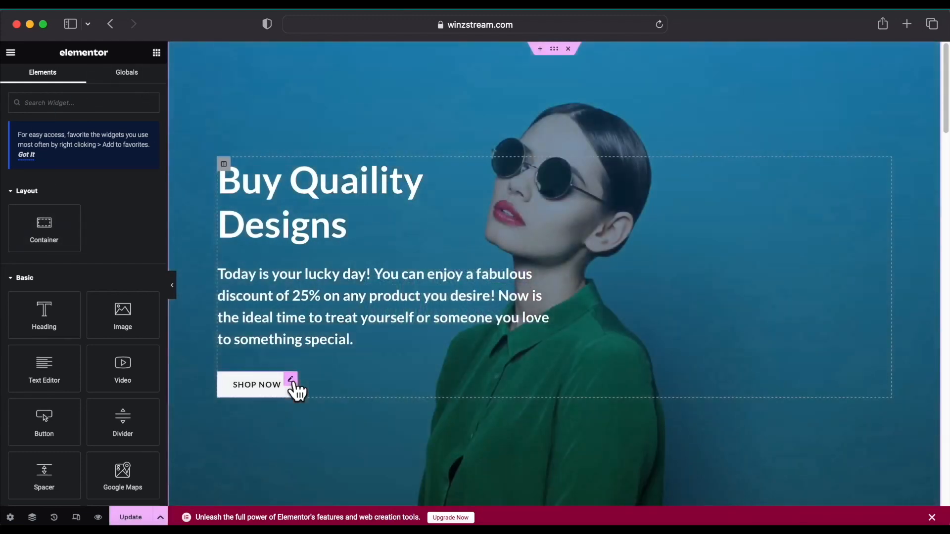
{"action": "left_click", "coordinate": [292, 385]}
Give the SHOP NOW button Accent green text and a blue global background colour.
{"action": "left_click", "coordinate": [92, 86]}
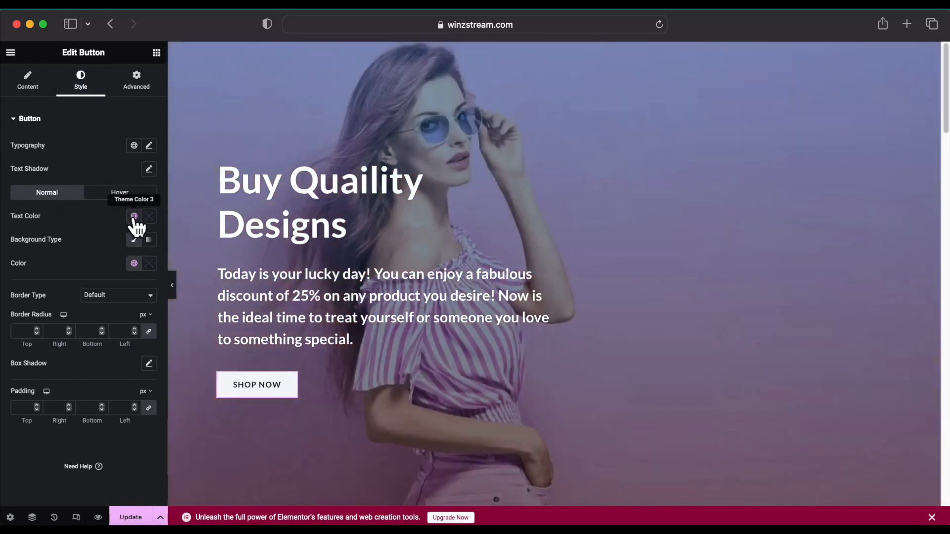
{"action": "left_click", "coordinate": [134, 217]}
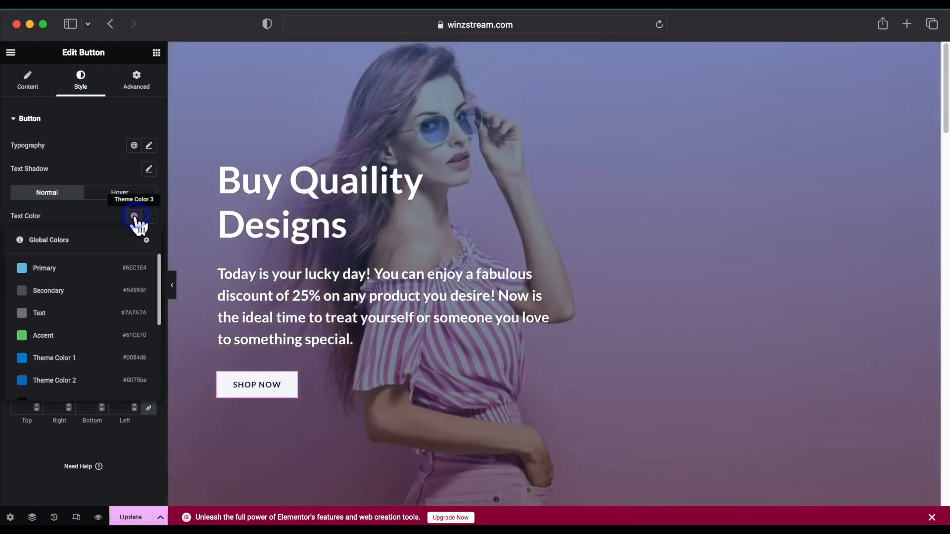
{"action": "scroll", "coordinate": [65, 345], "scroll_direction": "down", "scroll_amount": 3}
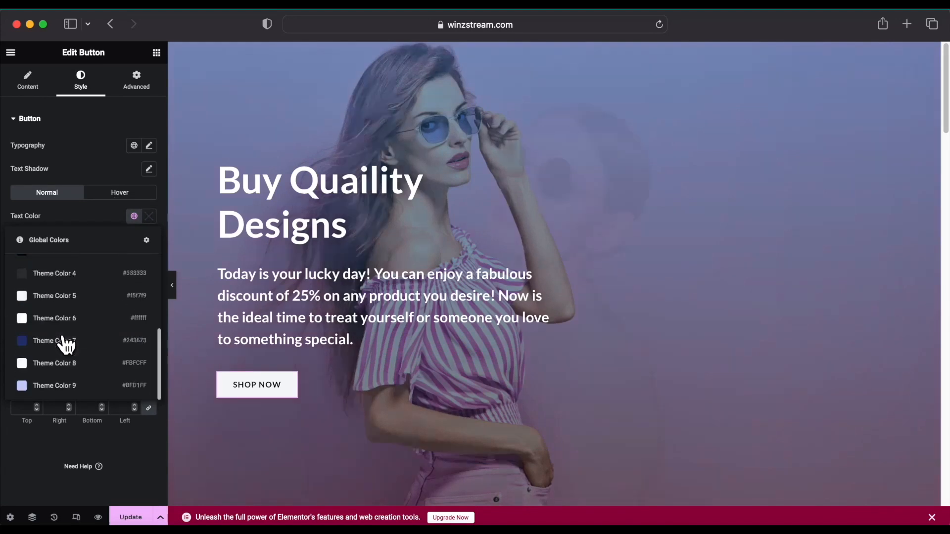
{"action": "scroll", "coordinate": [64, 342], "scroll_direction": "up", "scroll_amount": 4}
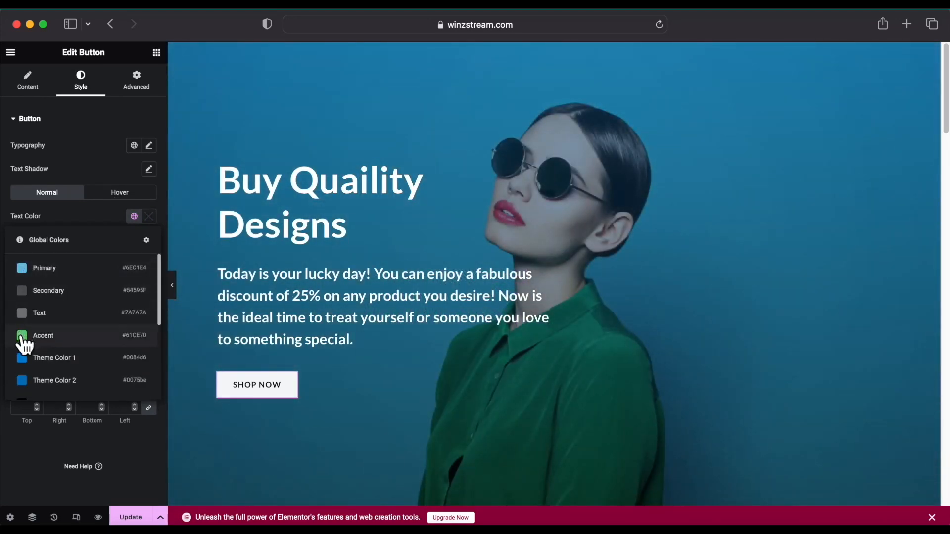
{"action": "left_click", "coordinate": [40, 336]}
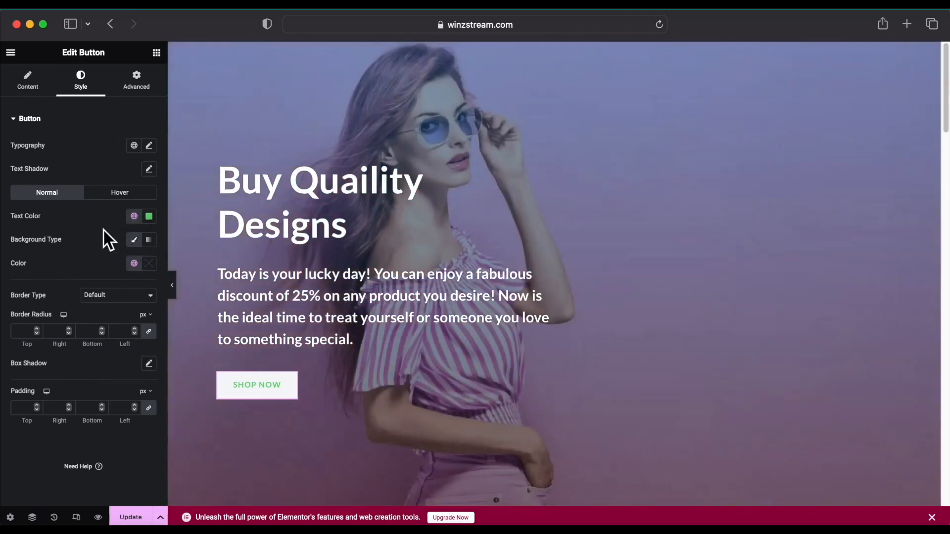
{"action": "left_click", "coordinate": [135, 264]}
{"action": "left_click", "coordinate": [25, 315]}
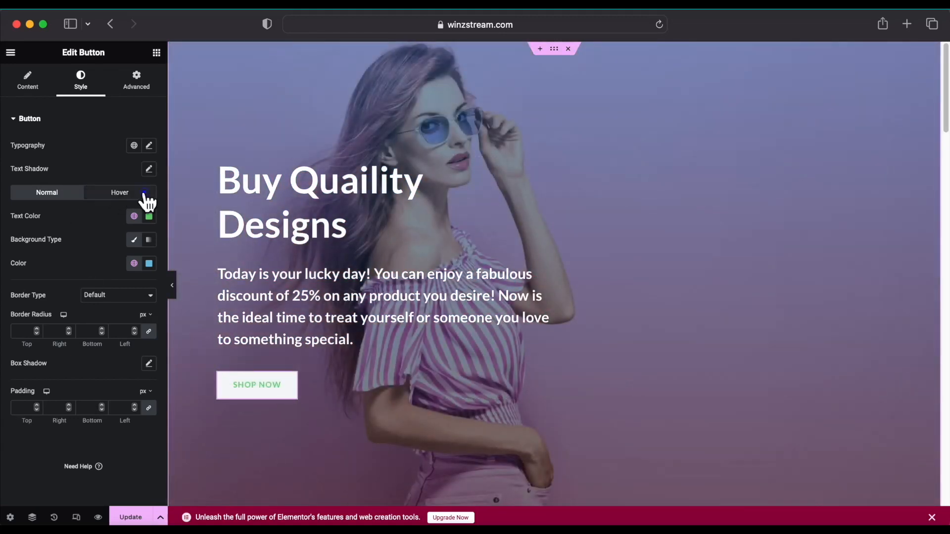
Make the SHOP NOW hover background Accent green, compare states, and update the page.
{"action": "left_click", "coordinate": [144, 197]}
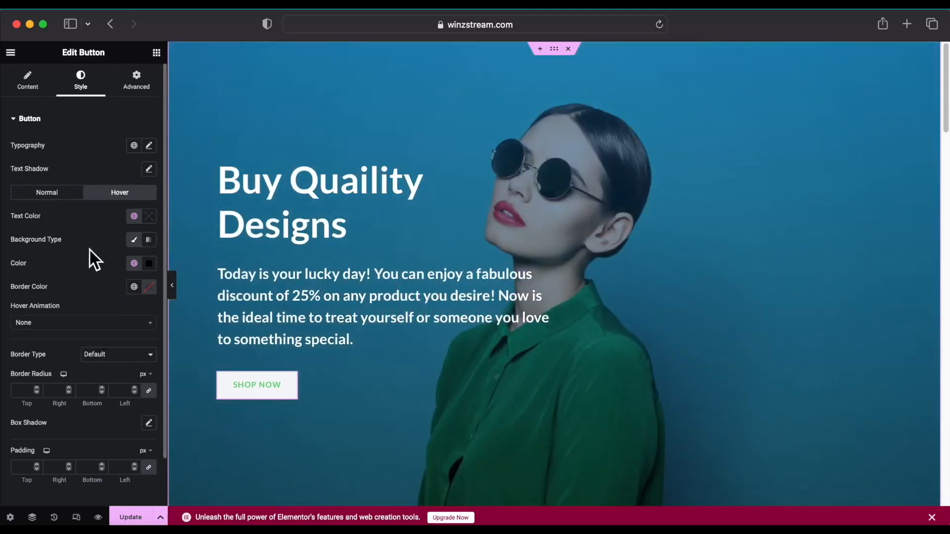
{"action": "left_click", "coordinate": [133, 263]}
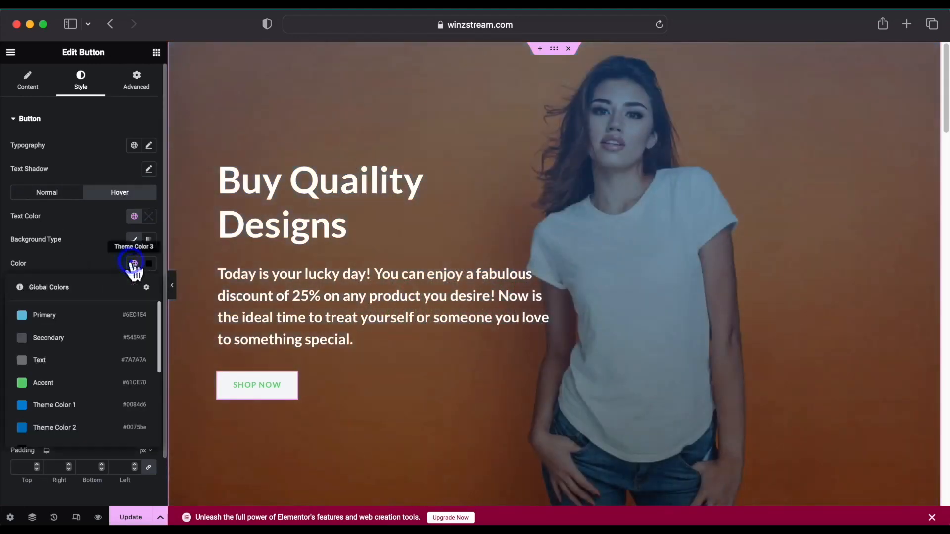
{"action": "left_click", "coordinate": [21, 384]}
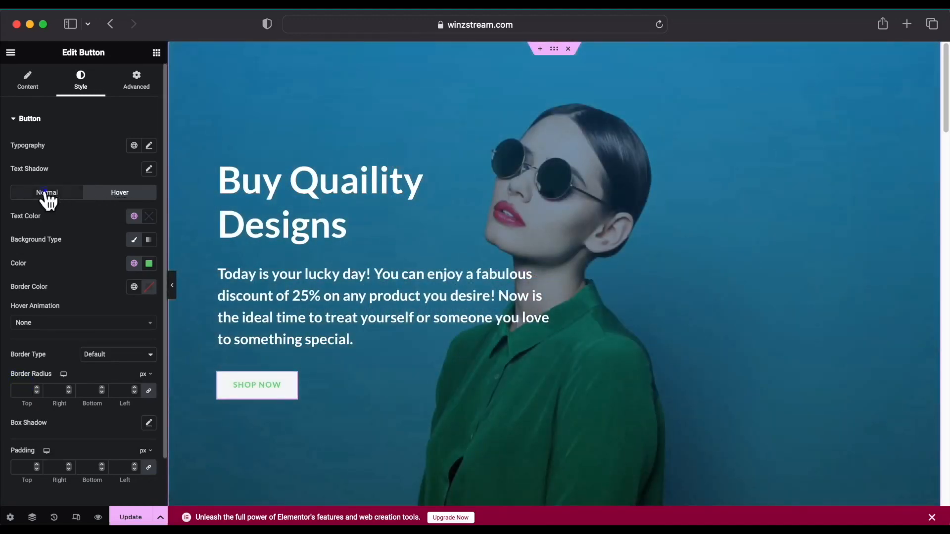
{"action": "left_click", "coordinate": [47, 196]}
{"action": "left_click", "coordinate": [107, 193]}
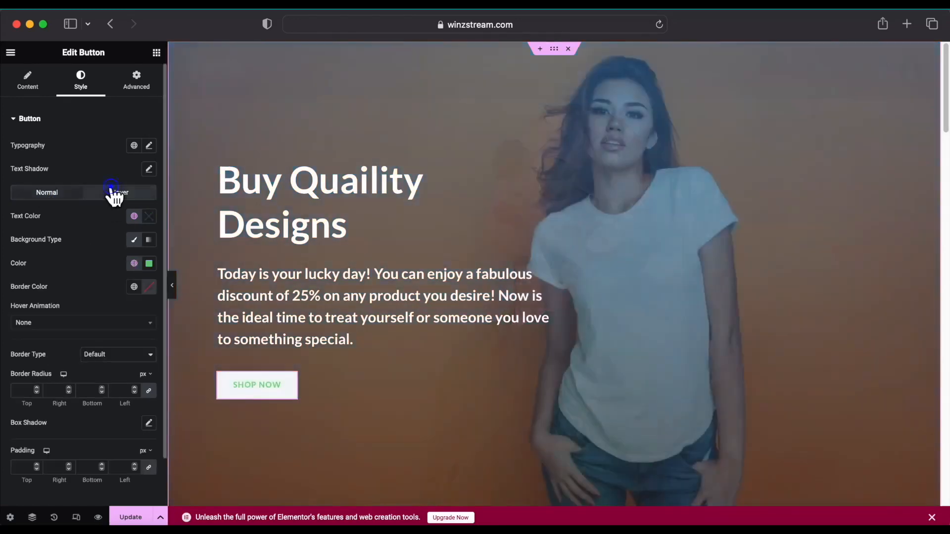
{"action": "left_click", "coordinate": [55, 195]}
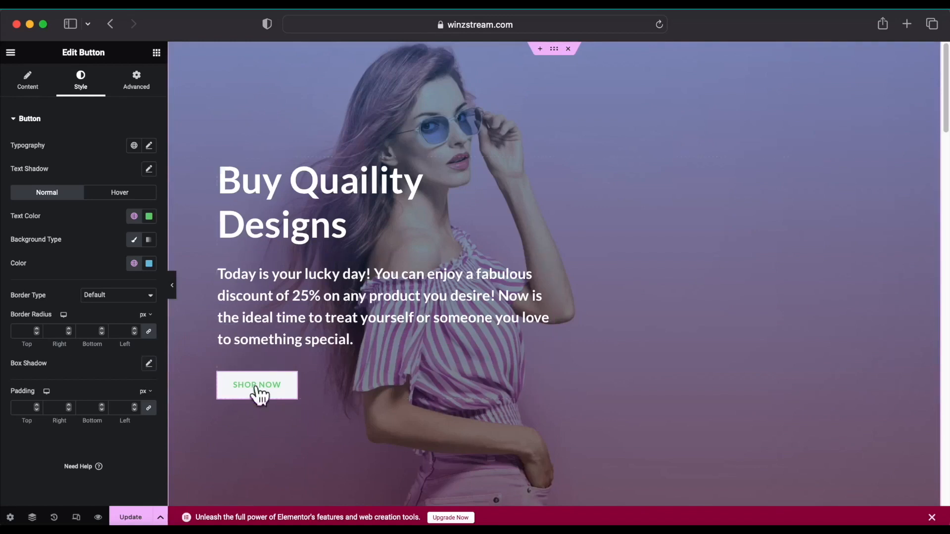
{"action": "scroll", "coordinate": [256, 366], "scroll_direction": "down", "scroll_amount": 3}
{"action": "left_click", "coordinate": [135, 517]}
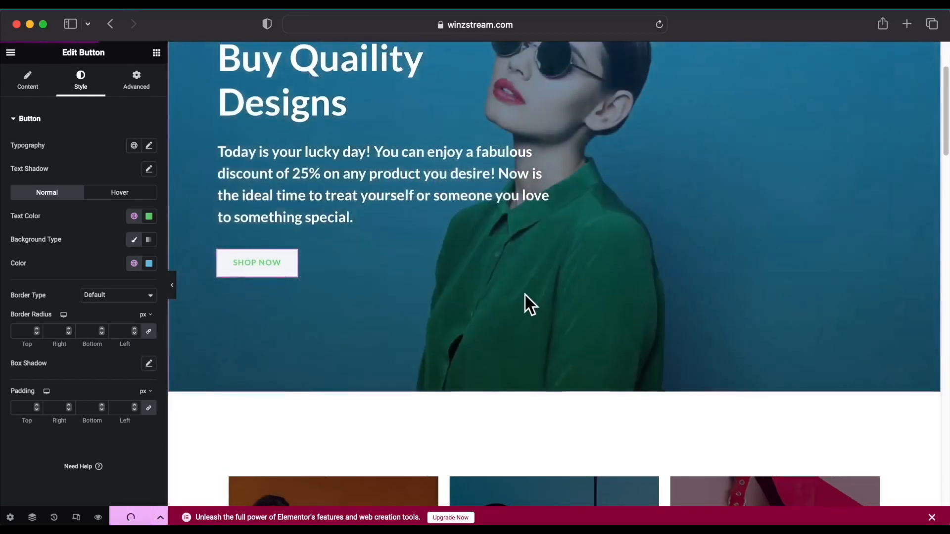
Go from the live homepage to the About page and open it in Elementor.
{"action": "scroll", "coordinate": [524, 295], "scroll_direction": "down", "scroll_amount": 10}
{"action": "scroll", "coordinate": [330, 246], "scroll_direction": "up", "scroll_amount": 15}
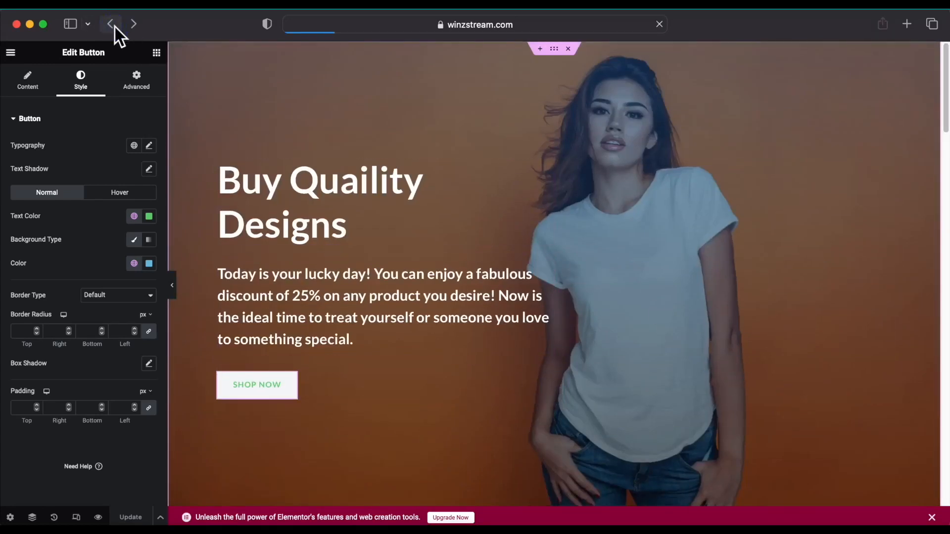
{"action": "scroll", "coordinate": [400, 349], "scroll_direction": "down", "scroll_amount": 10}
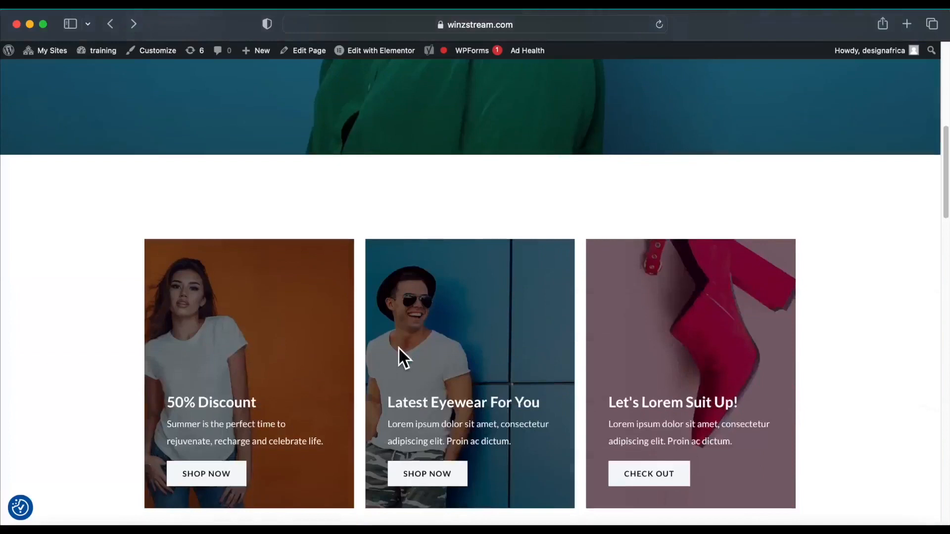
{"action": "scroll", "coordinate": [398, 346], "scroll_direction": "down", "scroll_amount": 5}
{"action": "scroll", "coordinate": [398, 347], "scroll_direction": "up", "scroll_amount": 20}
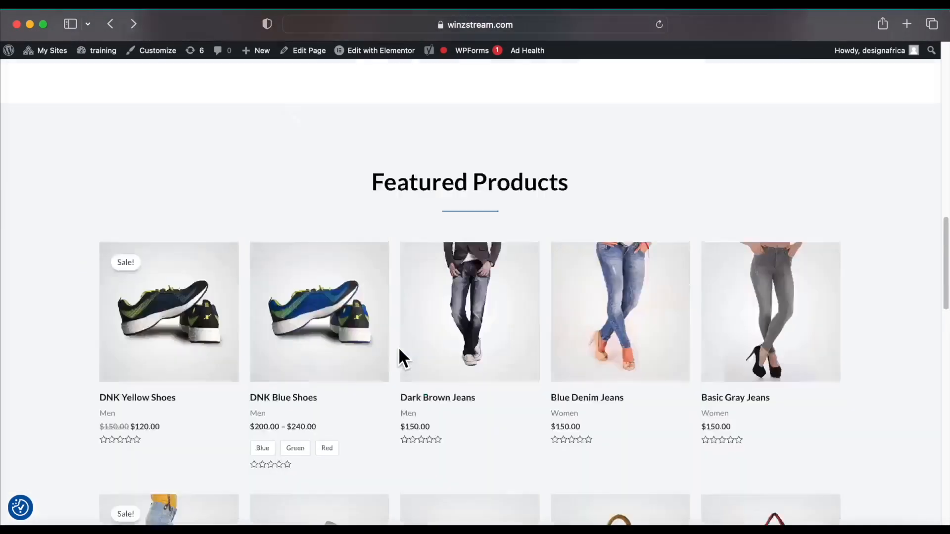
{"action": "scroll", "coordinate": [399, 347], "scroll_direction": "up", "scroll_amount": 3}
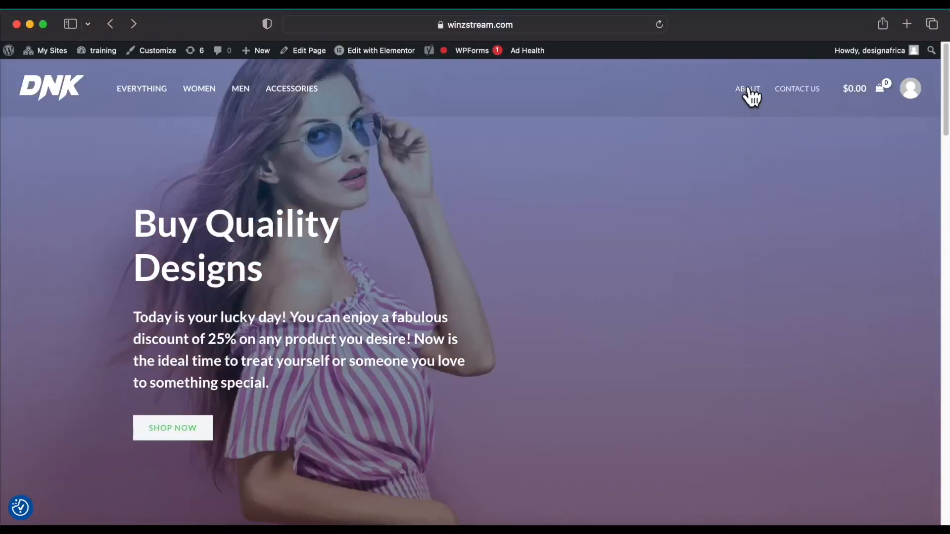
{"action": "left_click", "coordinate": [749, 88]}
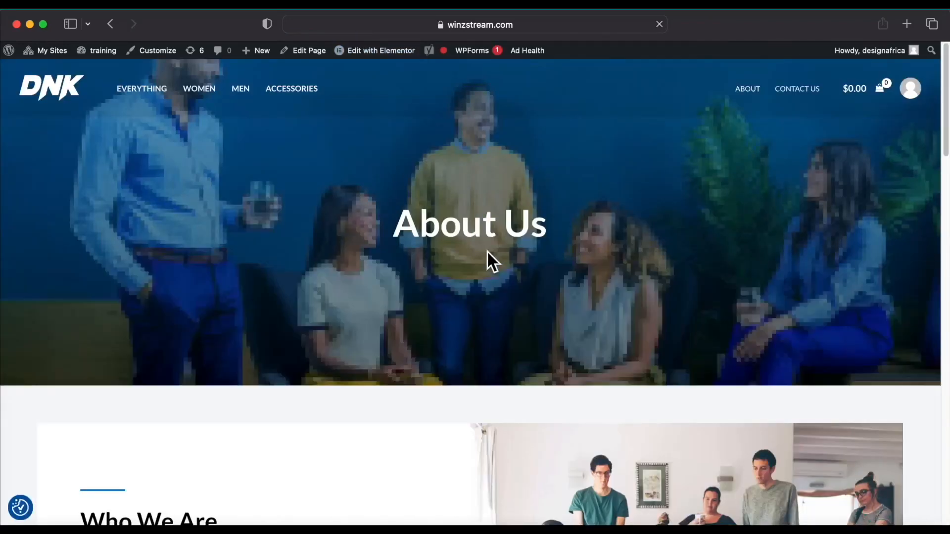
{"action": "mouse_move", "coordinate": [376, 54]}
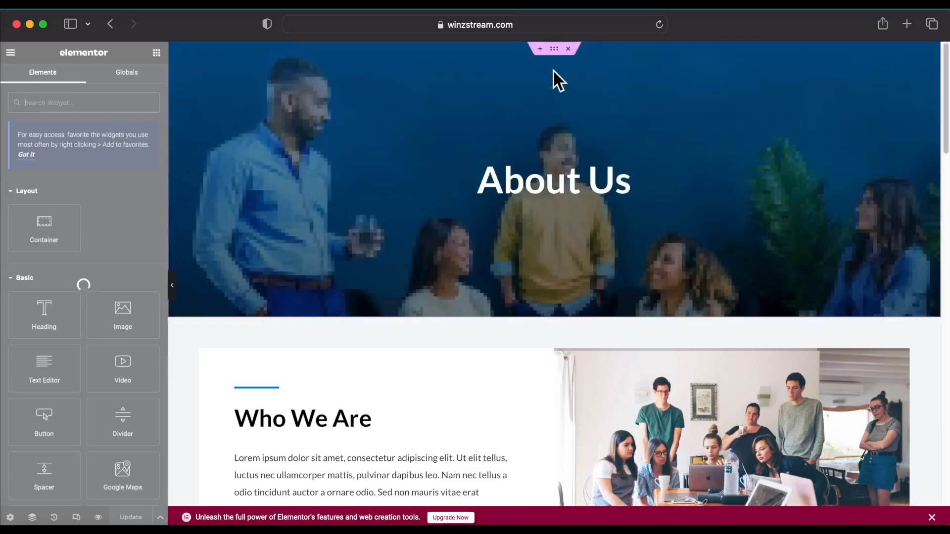
Set the About Us hero section's background image to web2.jpg, the seated-man photo.
{"action": "left_click", "coordinate": [554, 49]}
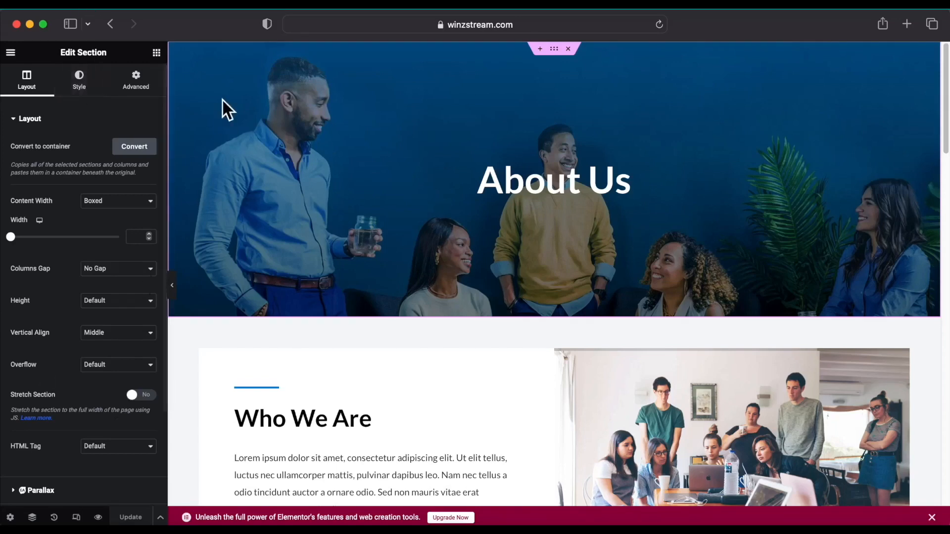
{"action": "left_click", "coordinate": [90, 89]}
{"action": "left_click", "coordinate": [85, 279]}
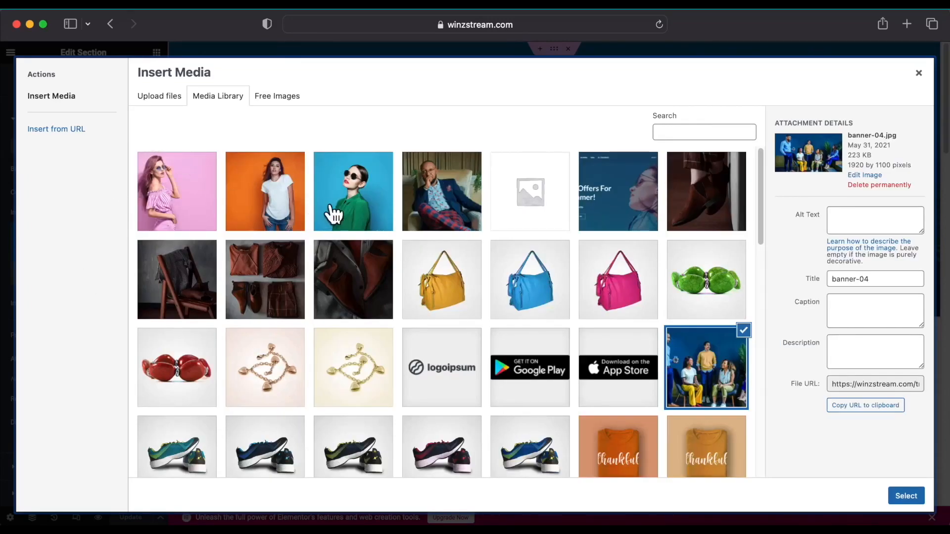
{"action": "left_click", "coordinate": [442, 216]}
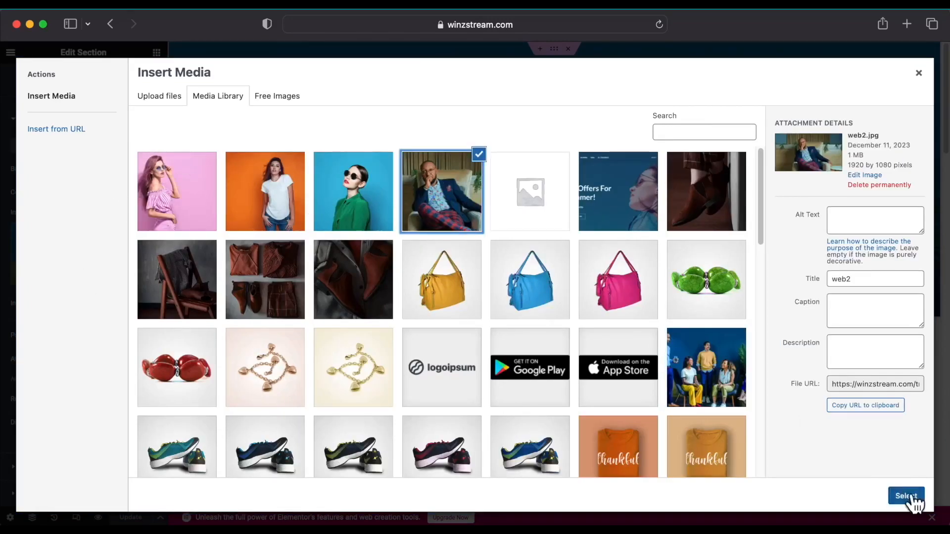
{"action": "scroll", "coordinate": [562, 410], "scroll_direction": "down", "scroll_amount": 10}
{"action": "scroll", "coordinate": [556, 400], "scroll_direction": "up", "scroll_amount": 3}
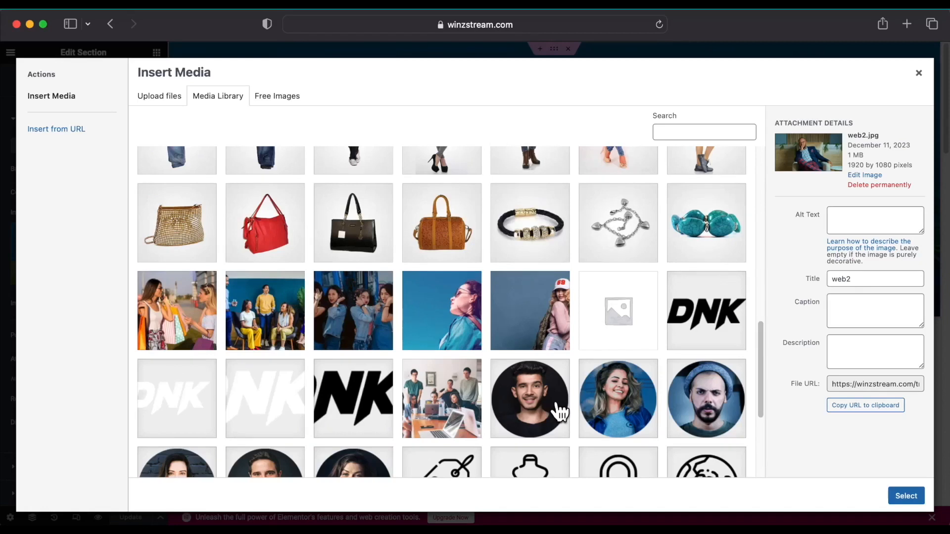
{"action": "scroll", "coordinate": [561, 410], "scroll_direction": "up", "scroll_amount": 10}
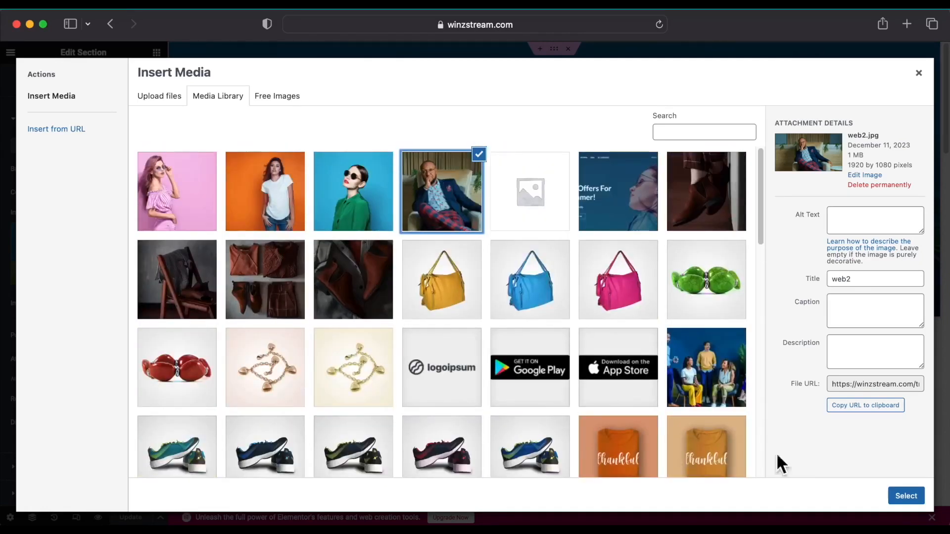
{"action": "left_click", "coordinate": [905, 496]}
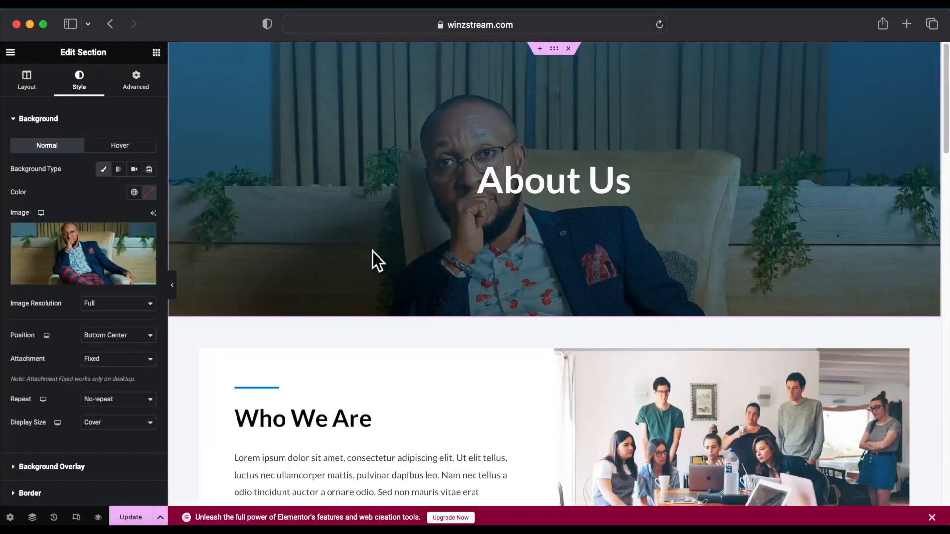
{"action": "scroll", "coordinate": [372, 251], "scroll_direction": "down", "scroll_amount": 5}
{"action": "scroll", "coordinate": [373, 251], "scroll_direction": "up", "scroll_amount": 3}
{"action": "scroll", "coordinate": [373, 252], "scroll_direction": "up", "scroll_amount": 2}
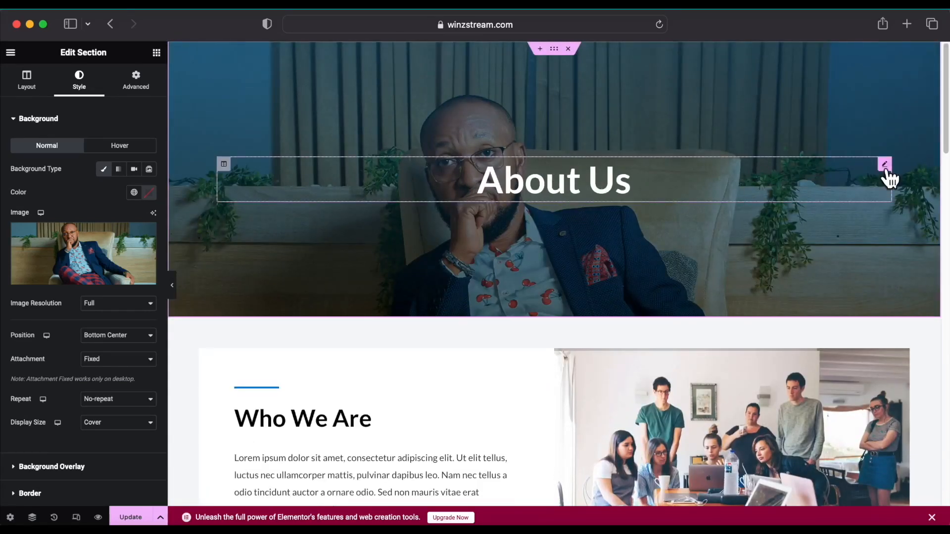
Replace the Who We Are team photo with the woman-in-sunglasses image.
{"action": "left_click", "coordinate": [884, 165]}
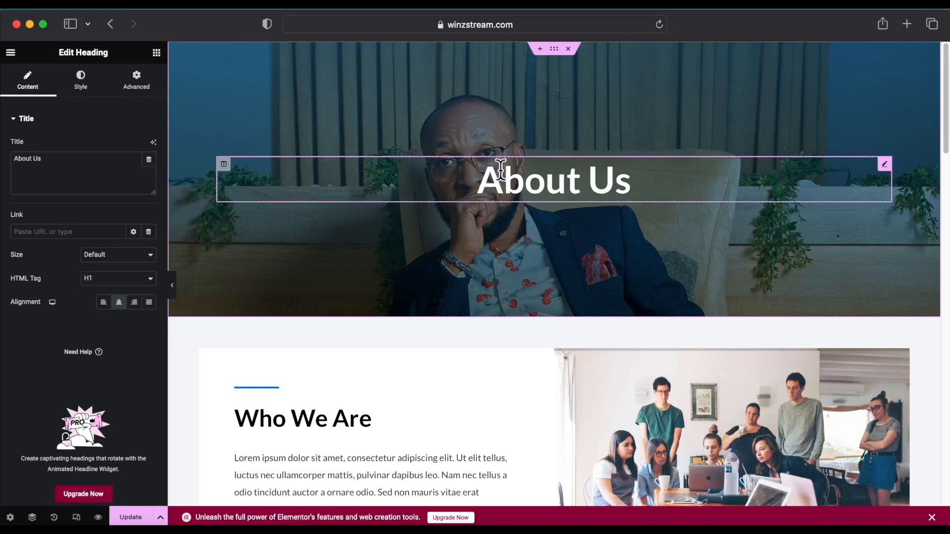
{"action": "scroll", "coordinate": [558, 248], "scroll_direction": "down", "scroll_amount": 4}
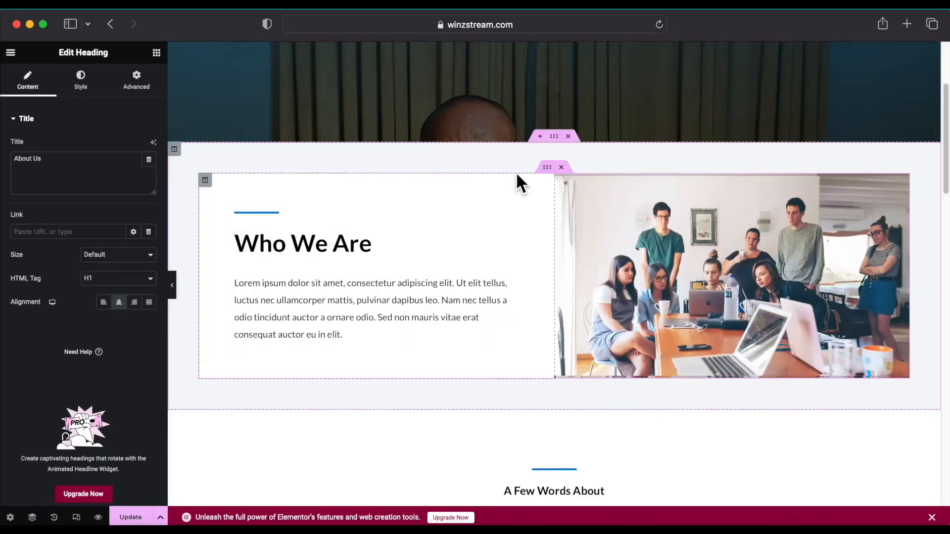
{"action": "left_click", "coordinate": [204, 181]}
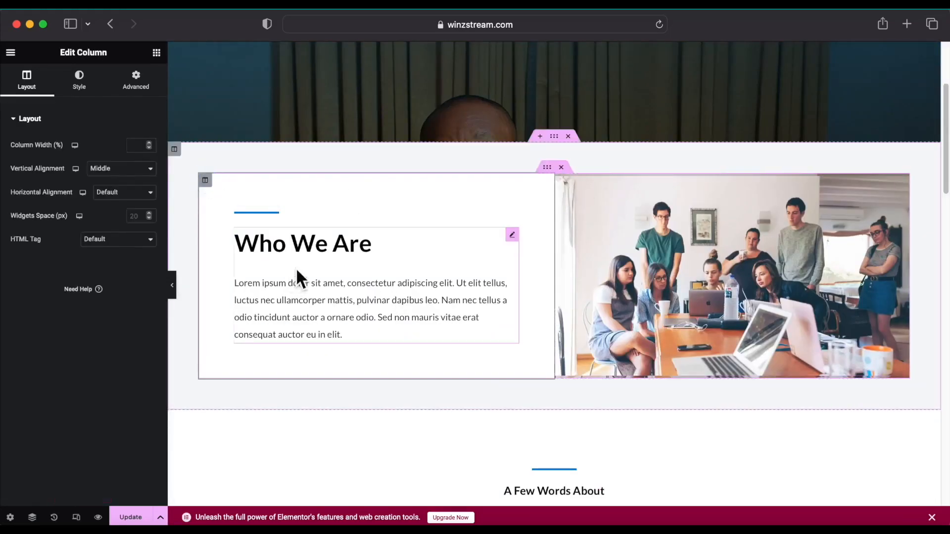
{"action": "left_click", "coordinate": [561, 181]}
{"action": "left_click", "coordinate": [901, 190]}
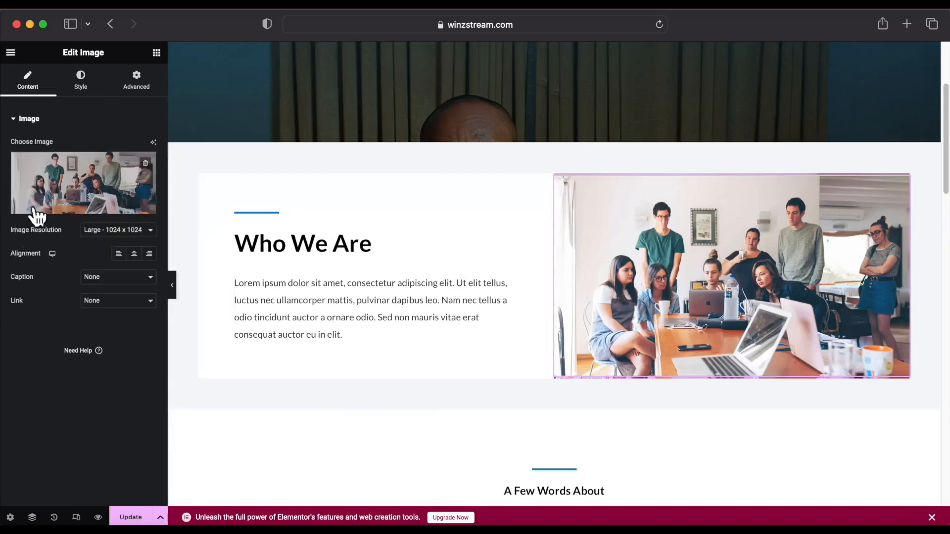
{"action": "left_click", "coordinate": [79, 206]}
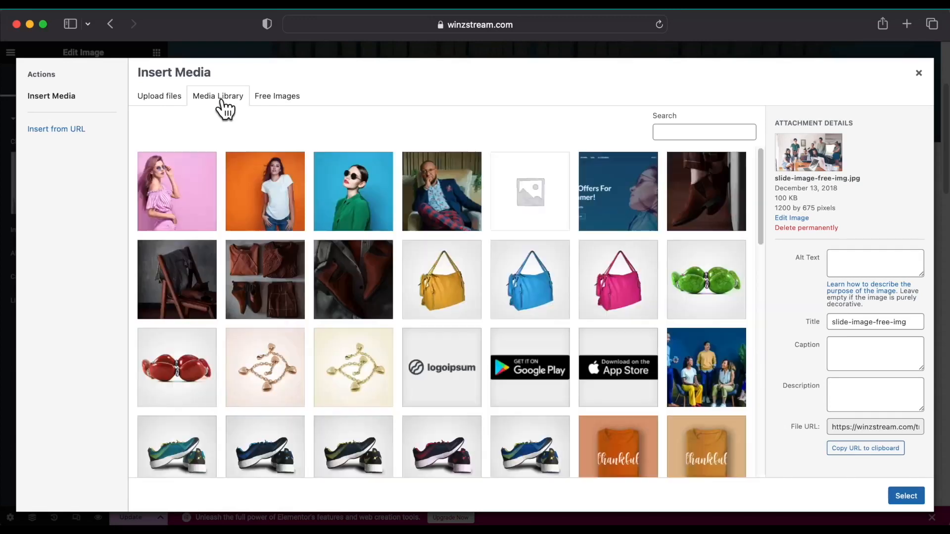
{"action": "left_click", "coordinate": [353, 214]}
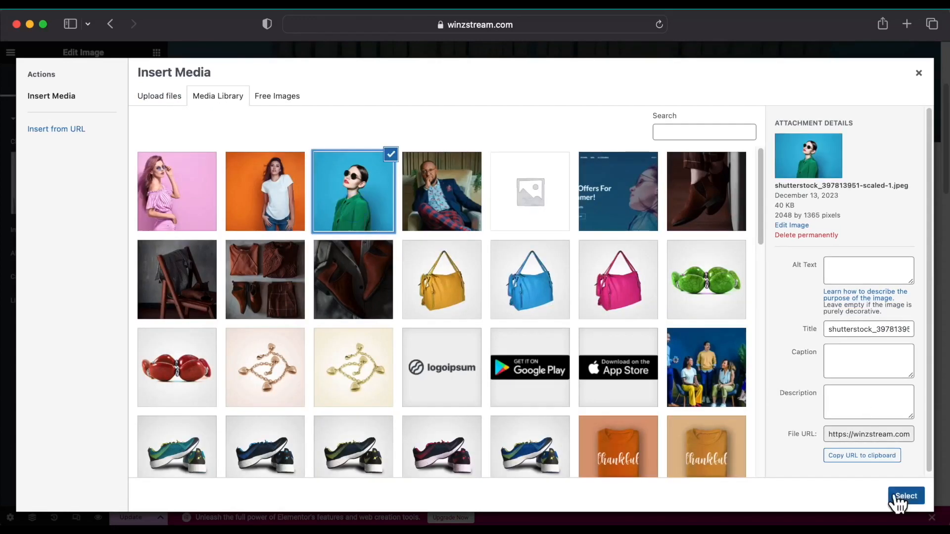
{"action": "left_click", "coordinate": [905, 496]}
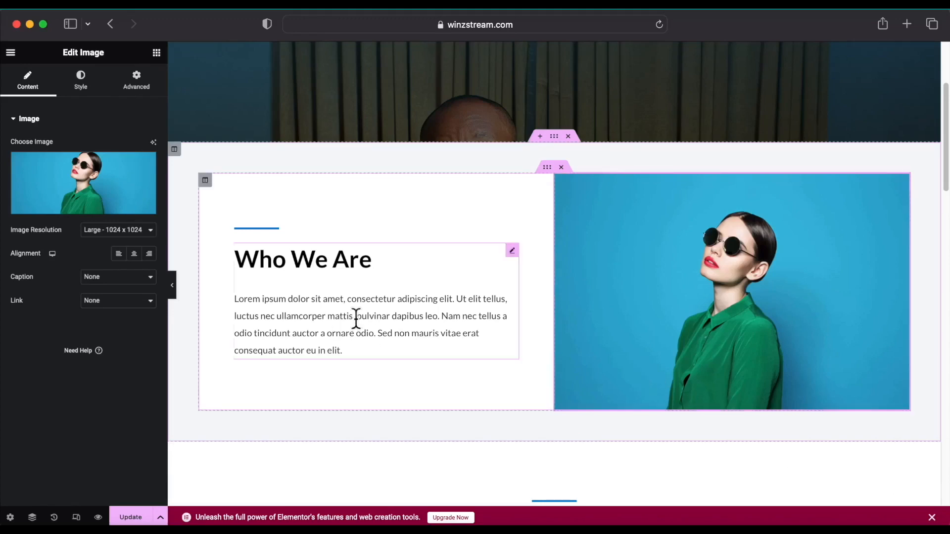
Clear the Who We Are description and start typing the new text with 'T'.
{"action": "left_click", "coordinate": [512, 252]}
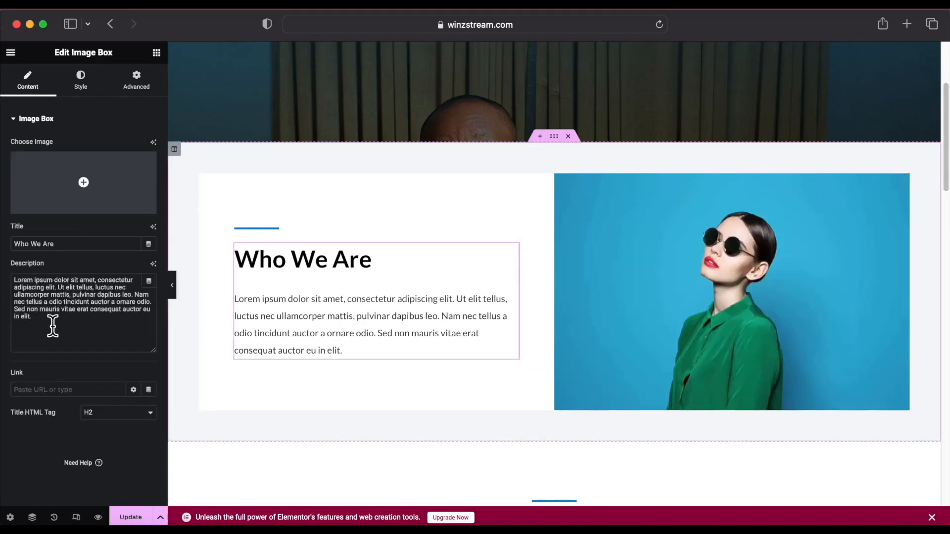
{"action": "left_click_drag", "start_coordinate": [53, 325], "coordinate": [5, 289]}
{"action": "key", "text": "BackSpace"}
{"action": "type", "text": "W"}
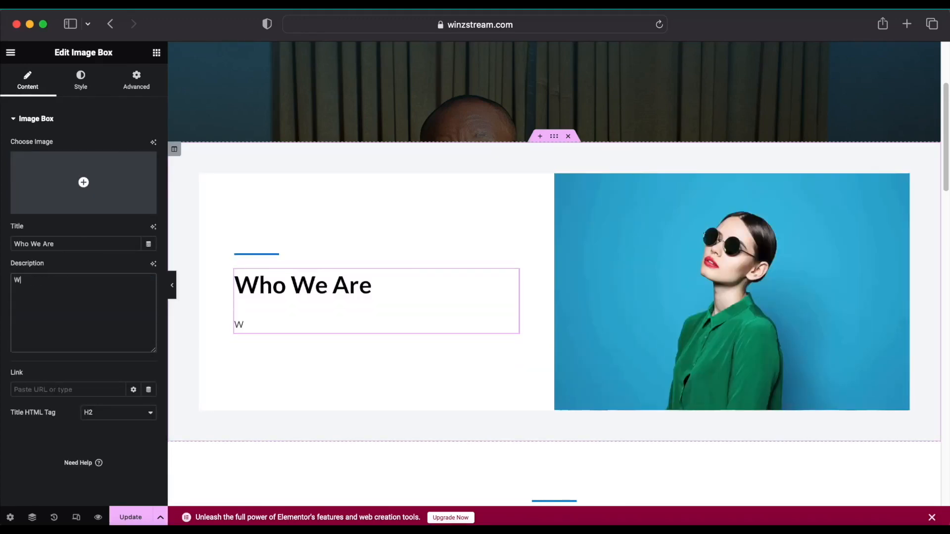
{"action": "key", "text": "BackSpace"}
{"action": "type", "text": "T"}
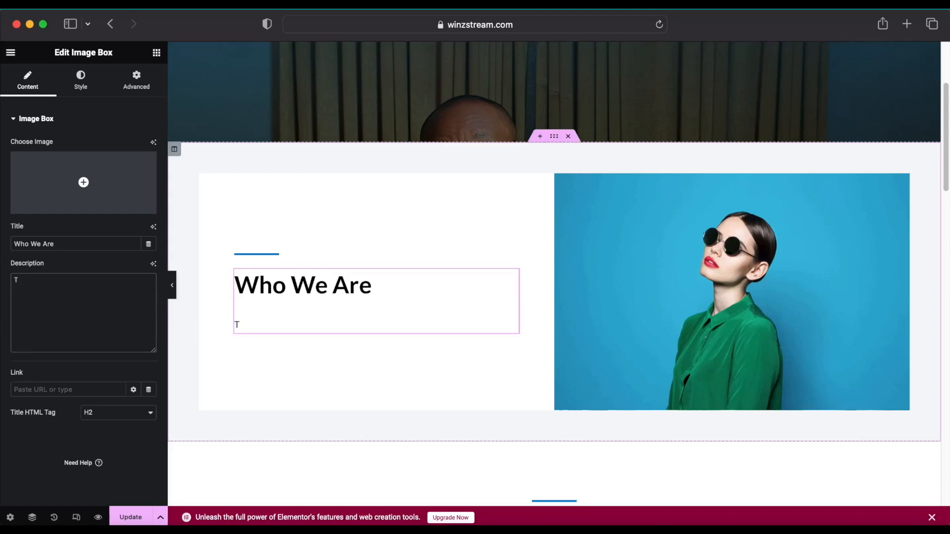
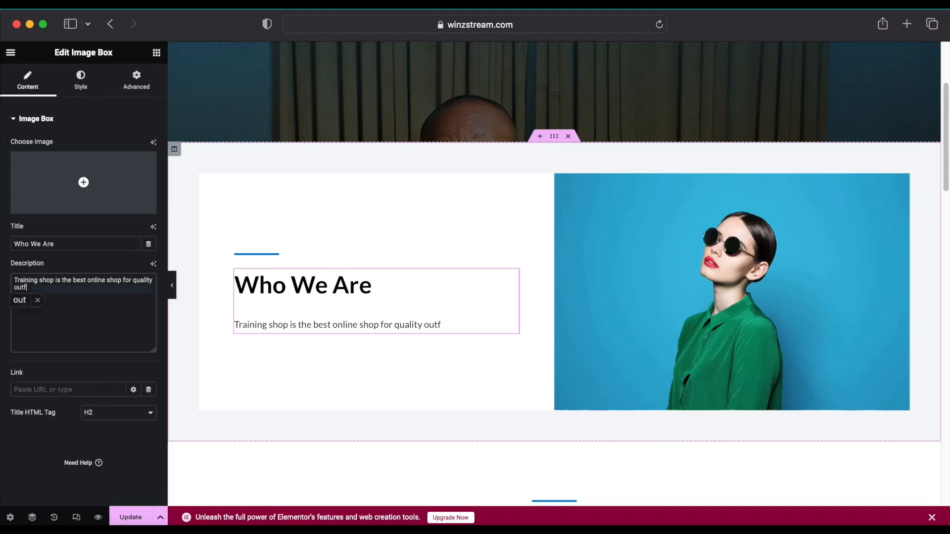
Have the AI assistant rewrite the description in a Professional tone and copy its first part.
{"action": "left_click", "coordinate": [152, 264]}
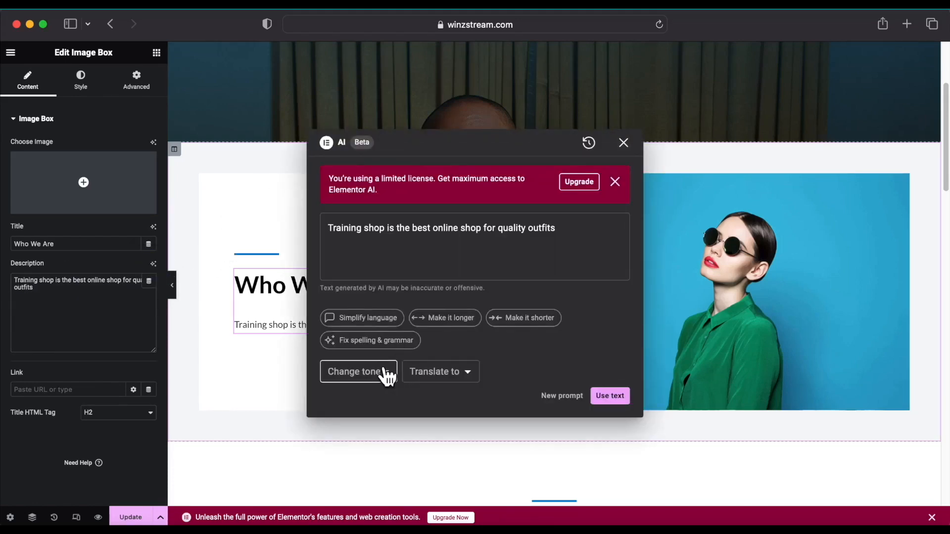
{"action": "left_click", "coordinate": [381, 375]}
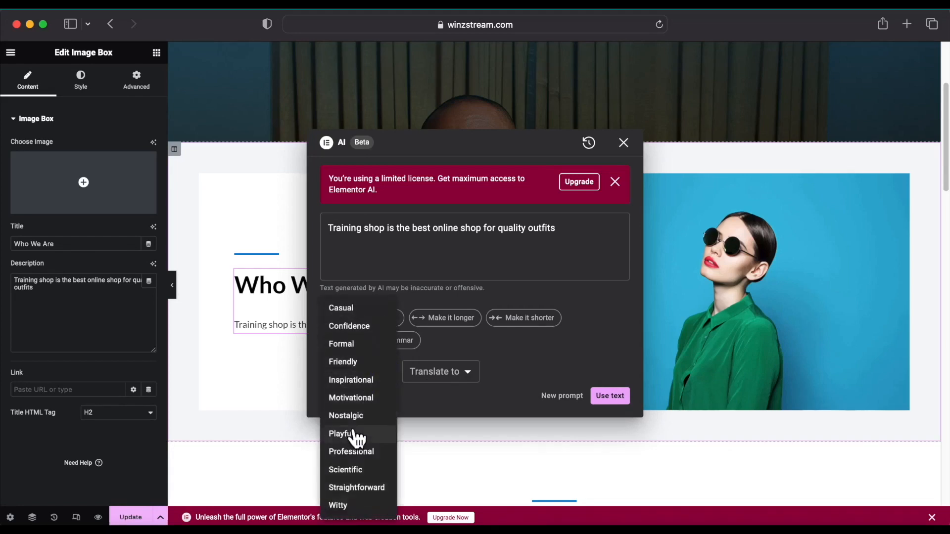
{"action": "left_click", "coordinate": [362, 451]}
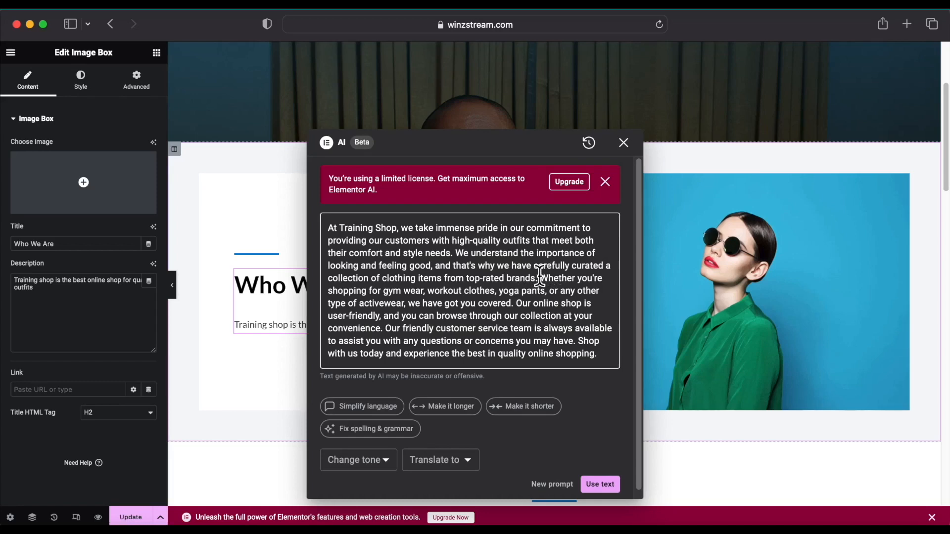
{"action": "left_click_drag", "start_coordinate": [540, 277], "coordinate": [328, 227]}
{"action": "right_click", "coordinate": [381, 250]}
{"action": "left_click", "coordinate": [399, 322]}
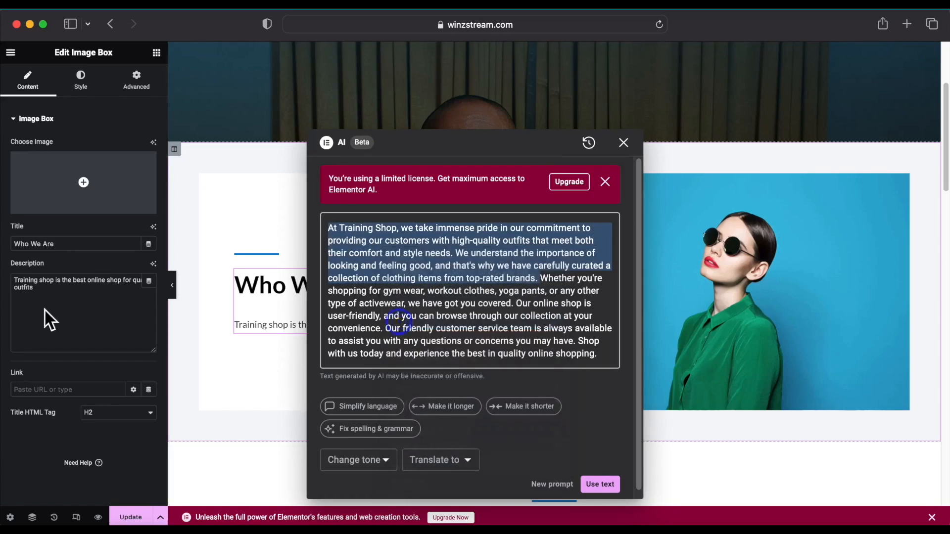
Replace the old Who We Are description with the copied Training Shop paragraph.
{"action": "left_click", "coordinate": [49, 321]}
{"action": "left_click_drag", "start_coordinate": [93, 307], "coordinate": [10, 276]}
{"action": "key", "text": "BackSpace"}
{"action": "right_click", "coordinate": [44, 294]}
{"action": "left_click", "coordinate": [71, 329]}
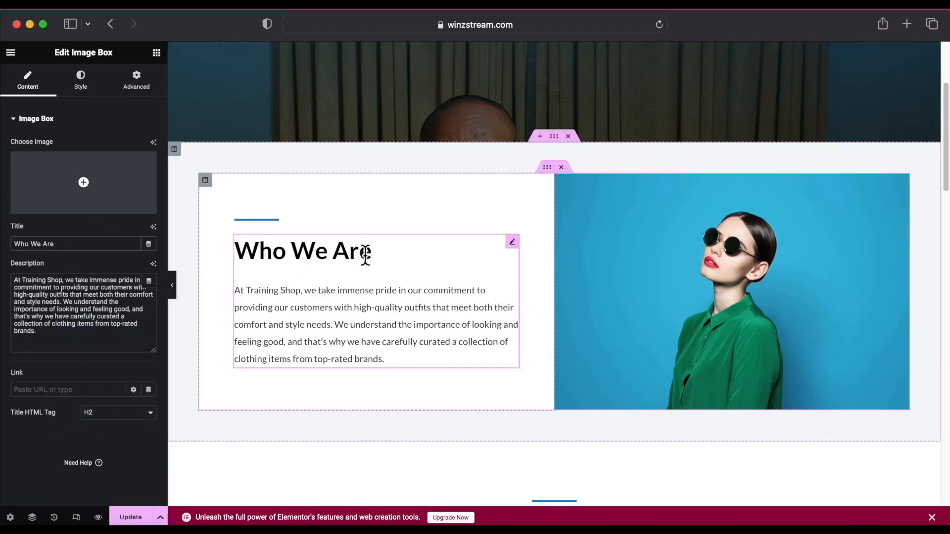
Set the Who We Are title typography font family to Helvetica.
{"action": "left_click", "coordinate": [94, 86]}
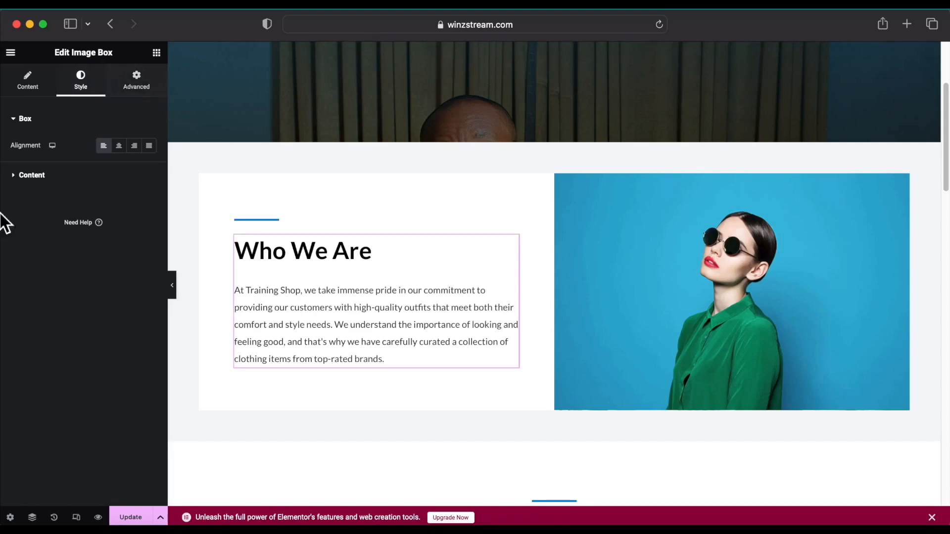
{"action": "left_click", "coordinate": [15, 177]}
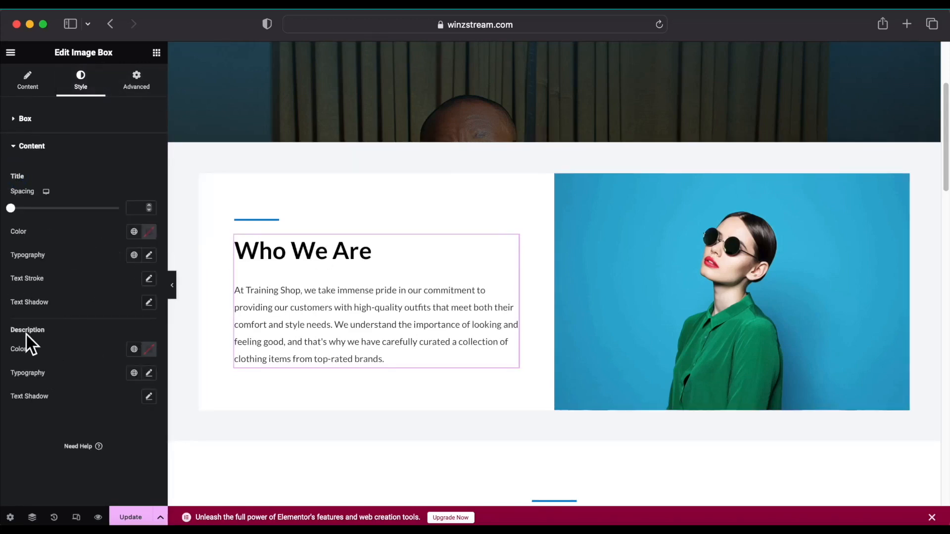
{"action": "left_click", "coordinate": [149, 254]}
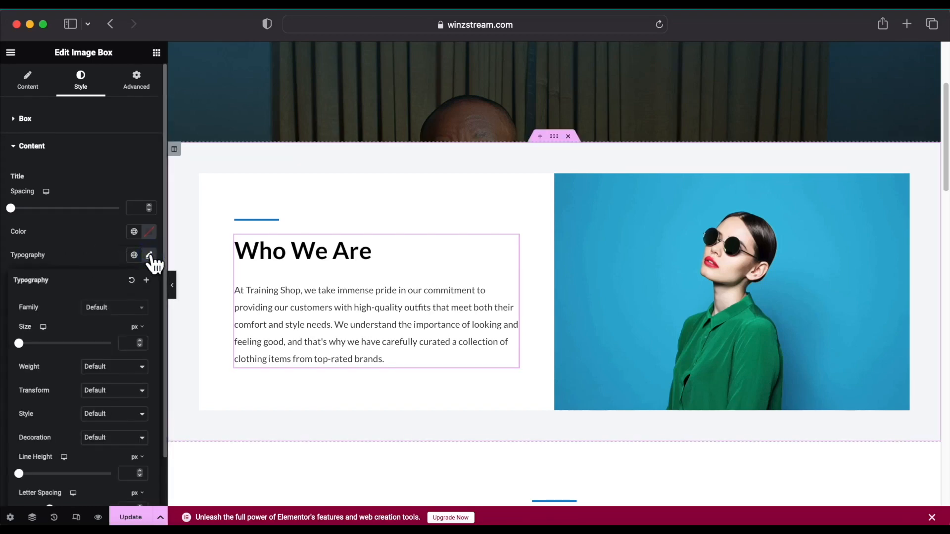
{"action": "left_click", "coordinate": [141, 309]}
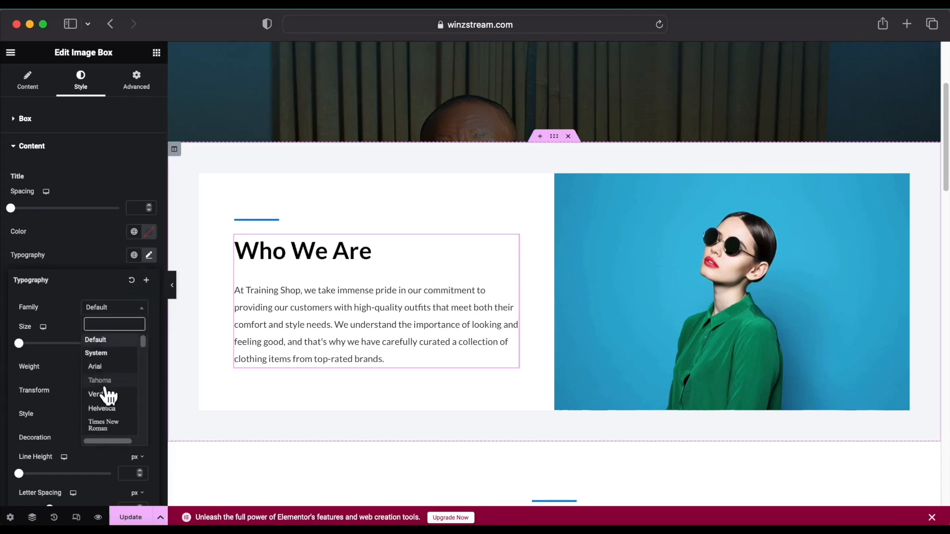
{"action": "left_click", "coordinate": [118, 407]}
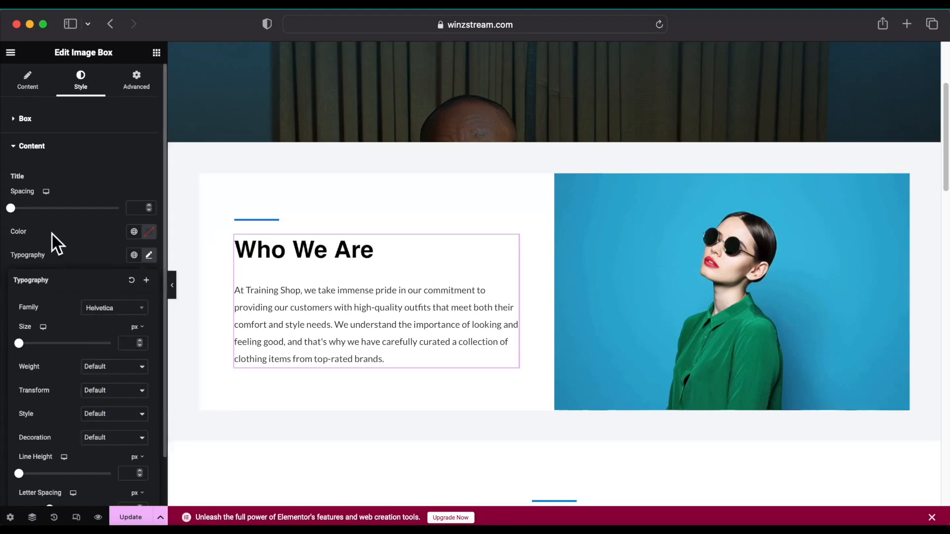
Set the title colour to bright magenta (#E304DE).
{"action": "left_click", "coordinate": [151, 233]}
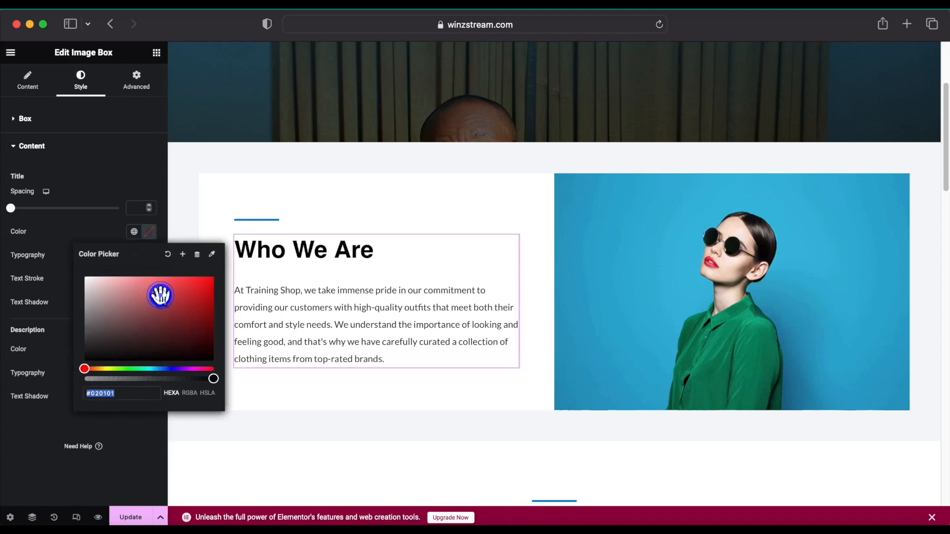
{"action": "left_click", "coordinate": [198, 293]}
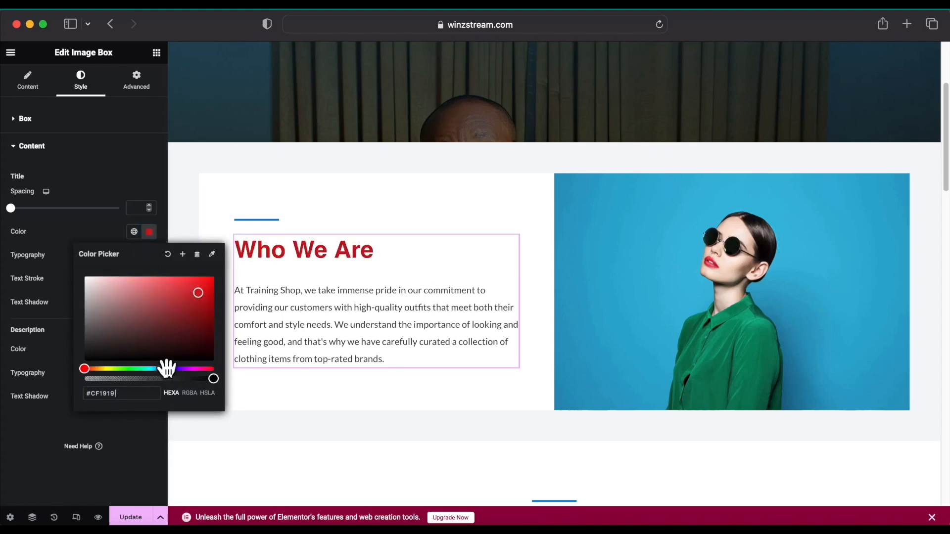
{"action": "left_click", "coordinate": [168, 368]}
{"action": "left_click", "coordinate": [188, 287]}
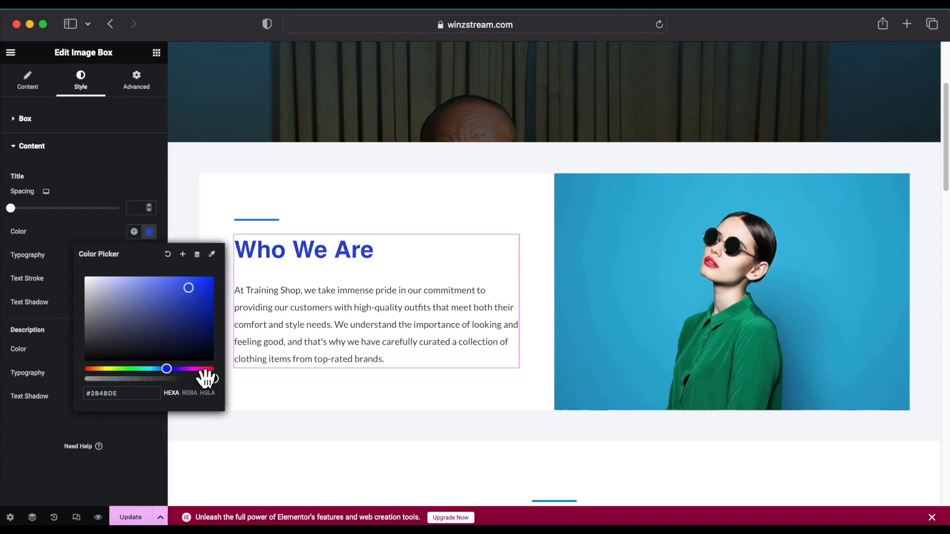
{"action": "left_click", "coordinate": [192, 369]}
{"action": "left_click_drag", "start_coordinate": [185, 292], "coordinate": [210, 286]}
{"action": "left_click", "coordinate": [96, 151]}
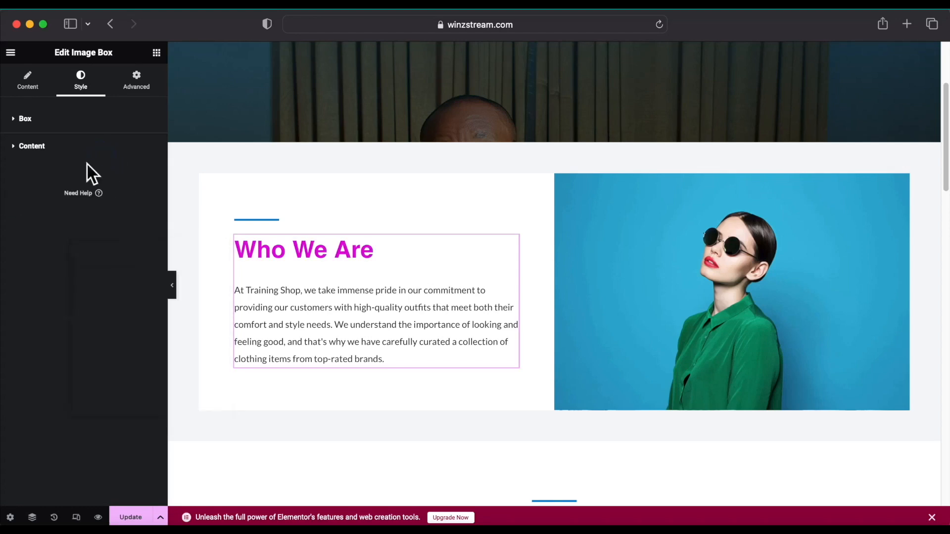
Update the About Us page to save the new description and heading styling.
{"action": "scroll", "coordinate": [290, 269], "scroll_direction": "up", "scroll_amount": 2}
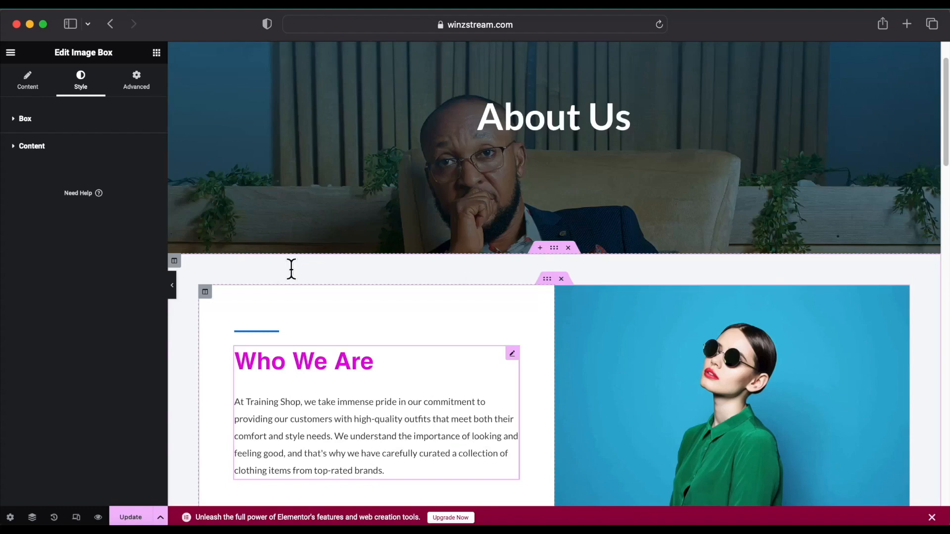
{"action": "scroll", "coordinate": [233, 431], "scroll_direction": "down", "scroll_amount": 4}
{"action": "left_click", "coordinate": [132, 517]}
{"action": "scroll", "coordinate": [323, 212], "scroll_direction": "up", "scroll_amount": 4}
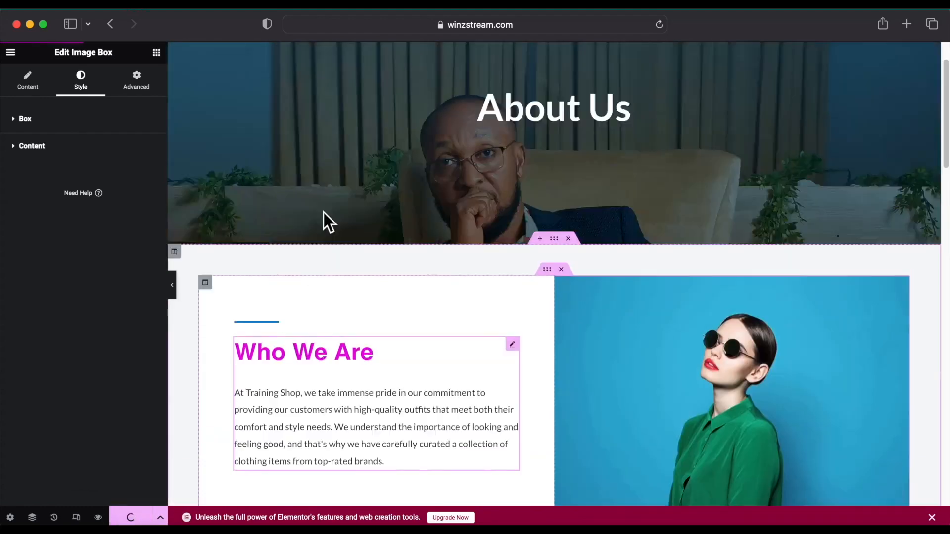
{"action": "scroll", "coordinate": [324, 212], "scroll_direction": "down", "scroll_amount": 10}
{"action": "scroll", "coordinate": [423, 279], "scroll_direction": "up", "scroll_amount": 3}
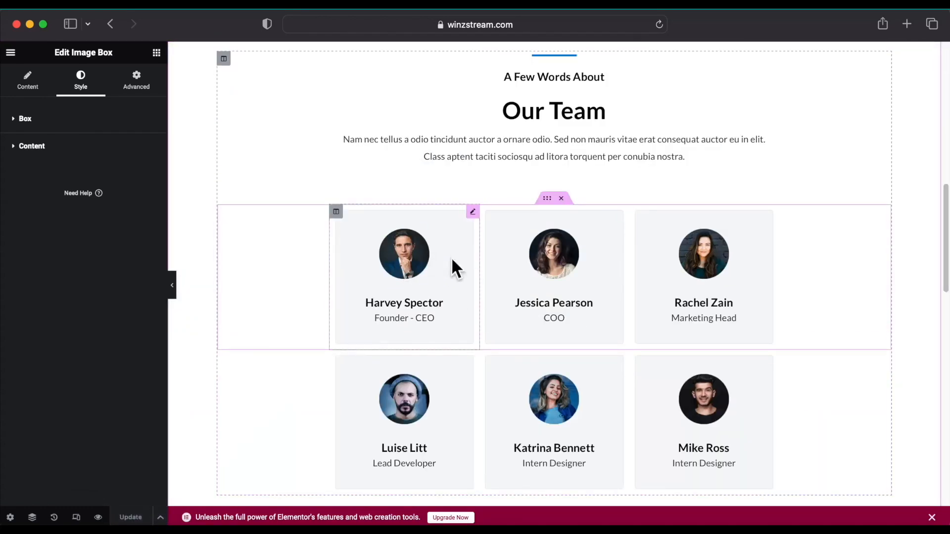
{"action": "scroll", "coordinate": [434, 303], "scroll_direction": "up", "scroll_amount": 5}
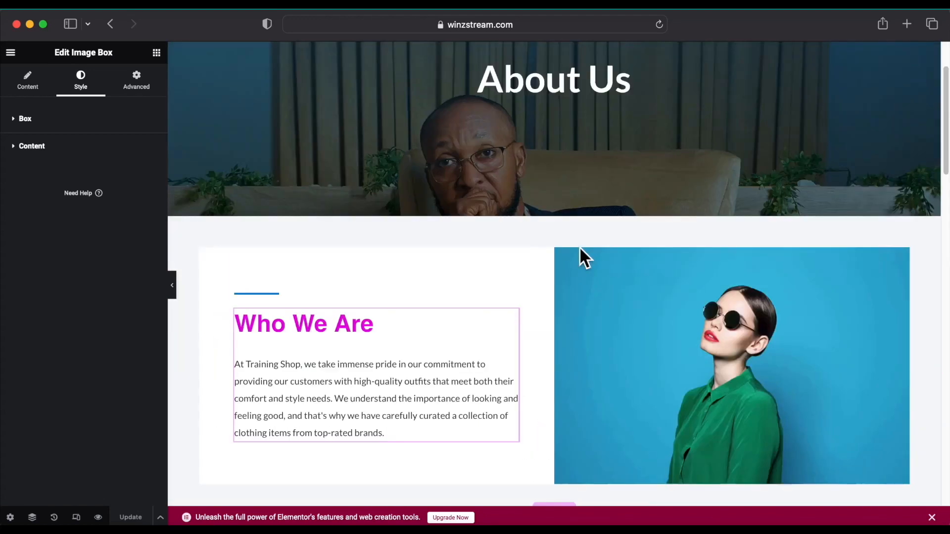
{"action": "scroll", "coordinate": [467, 270], "scroll_direction": "down", "scroll_amount": 5}
Open the first team member Image Box's media library, then close it without changes.
{"action": "left_click", "coordinate": [472, 158]}
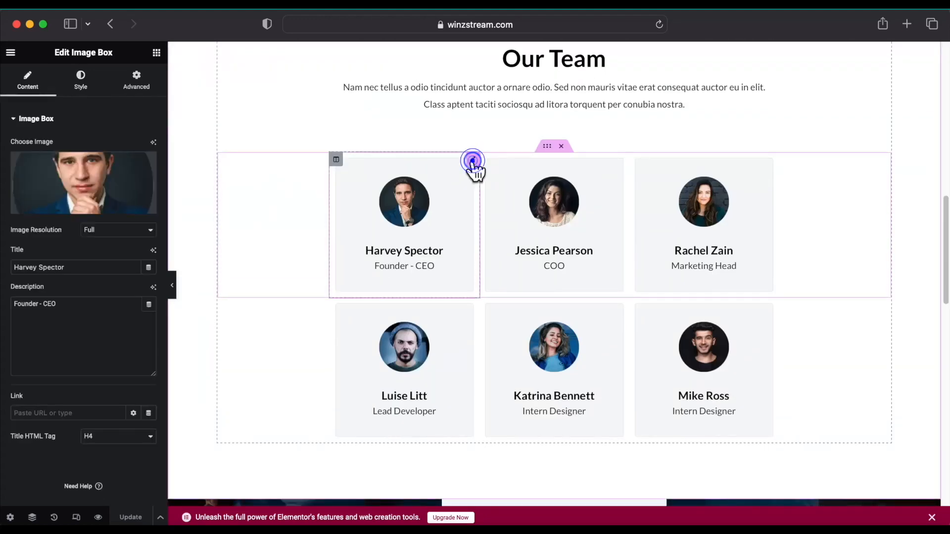
{"action": "left_click", "coordinate": [77, 207]}
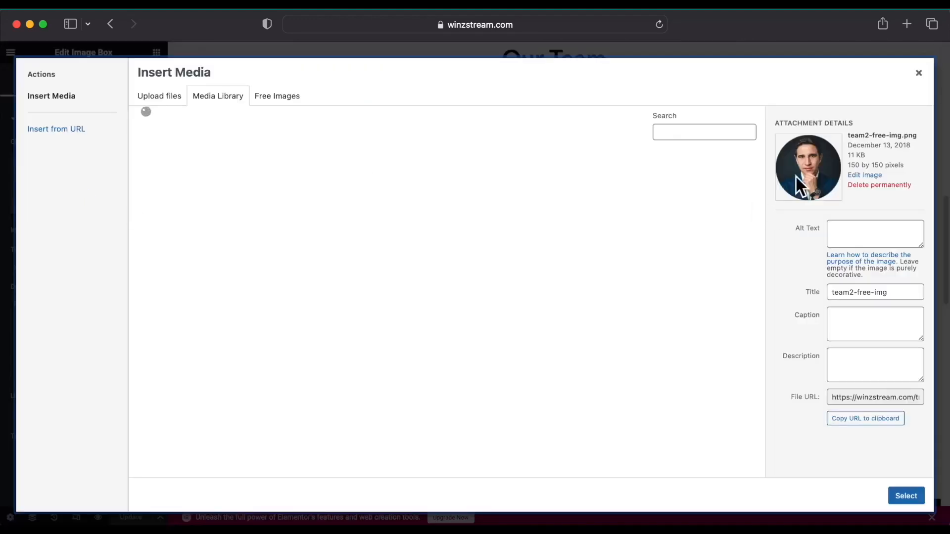
{"action": "left_click", "coordinate": [919, 74]}
{"action": "scroll", "coordinate": [544, 301], "scroll_direction": "up", "scroll_amount": 5}
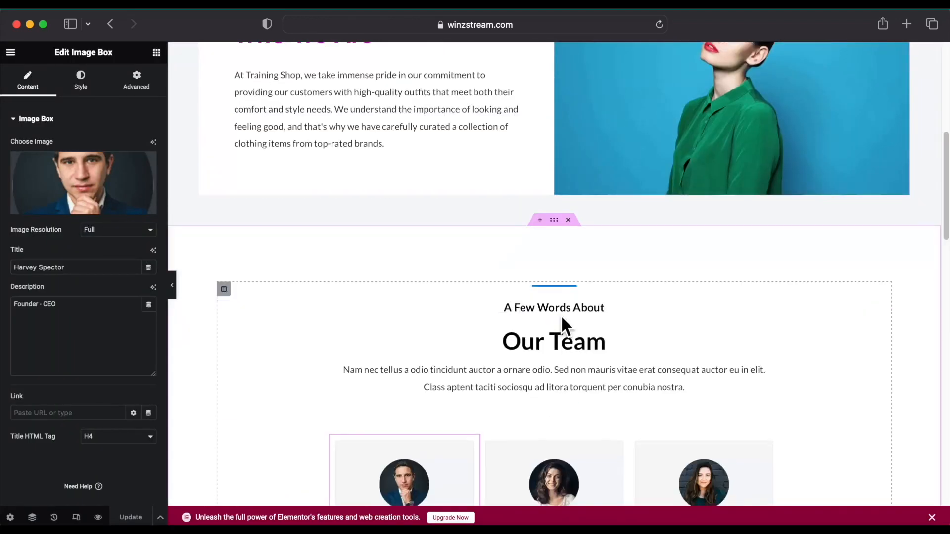
{"action": "scroll", "coordinate": [541, 340], "scroll_direction": "down", "scroll_amount": 10}
{"action": "scroll", "coordinate": [545, 352], "scroll_direction": "down", "scroll_amount": 5}
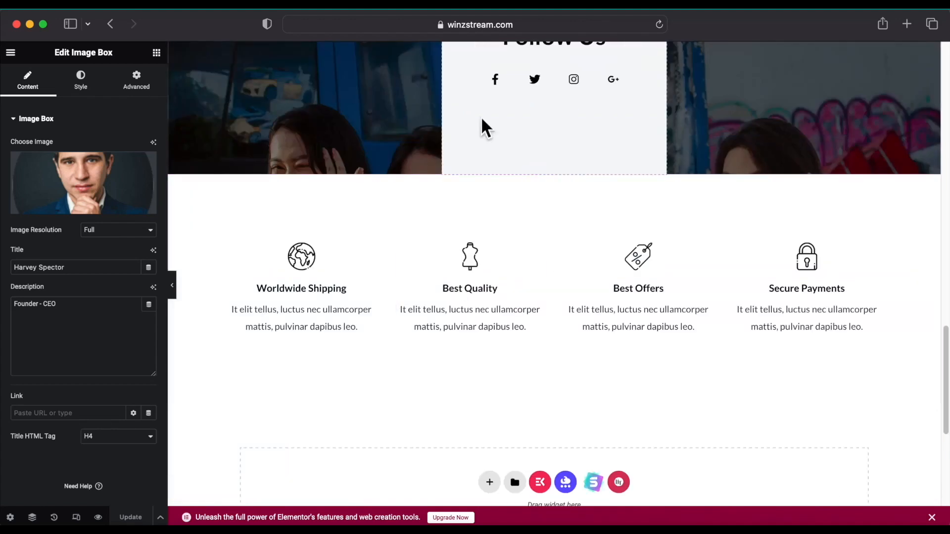
Select the Follow Us Social Icons widget for editing.
{"action": "left_click", "coordinate": [648, 71]}
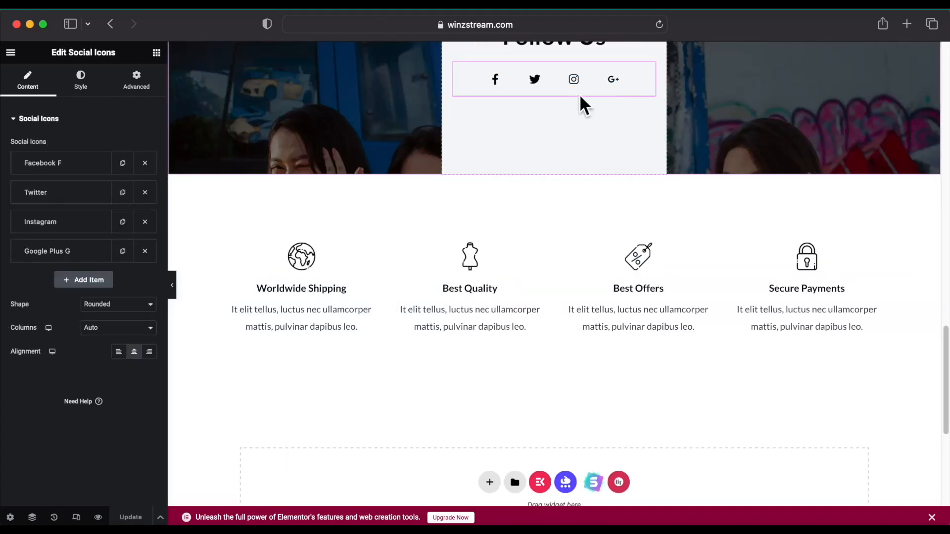
{"action": "scroll", "coordinate": [576, 106], "scroll_direction": "up", "scroll_amount": 3}
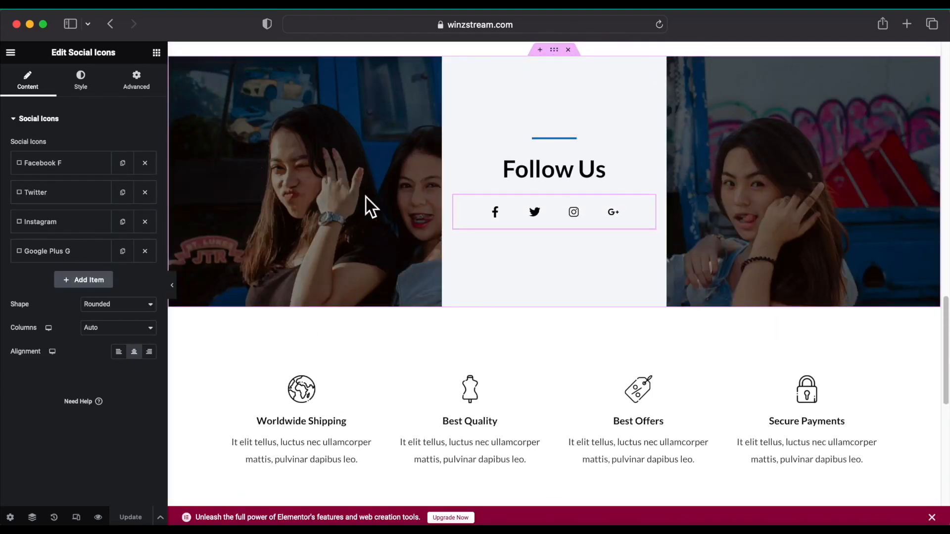
{"action": "scroll", "coordinate": [366, 197], "scroll_direction": "up", "scroll_amount": 1}
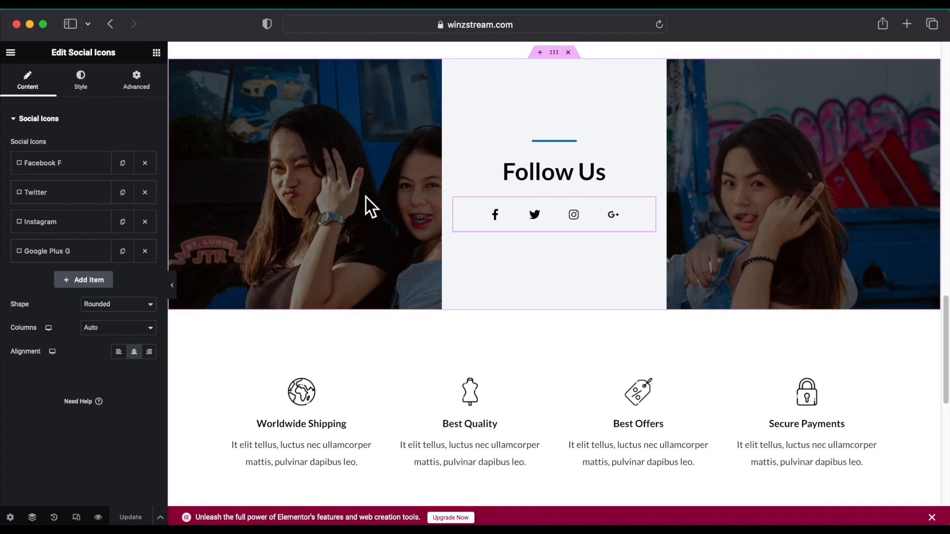
{"action": "scroll", "coordinate": [366, 197], "scroll_direction": "up", "scroll_amount": 3}
{"action": "scroll", "coordinate": [366, 197], "scroll_direction": "down", "scroll_amount": 7}
{"action": "scroll", "coordinate": [366, 198], "scroll_direction": "up", "scroll_amount": 5}
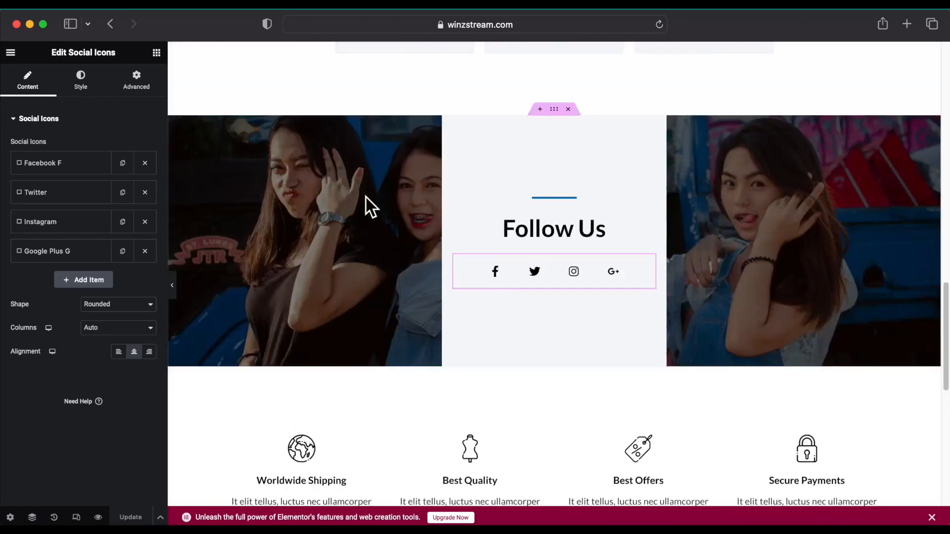
{"action": "scroll", "coordinate": [366, 203], "scroll_direction": "down", "scroll_amount": 2}
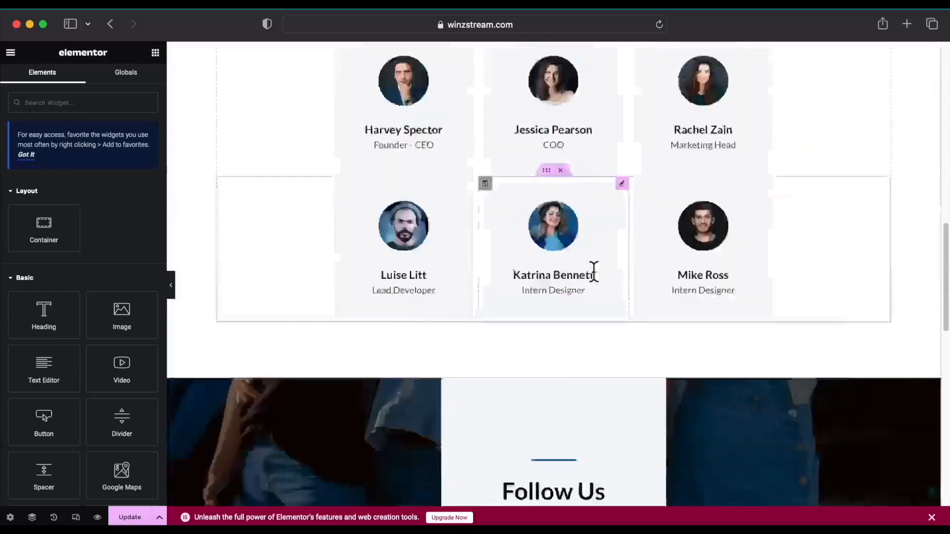
{"action": "scroll", "coordinate": [539, 319], "scroll_direction": "up", "scroll_amount": 15}
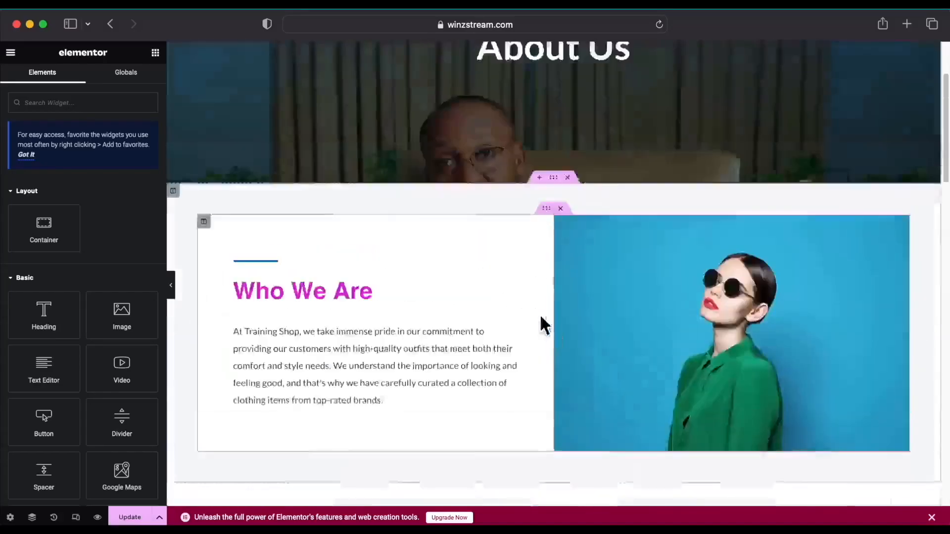
{"action": "scroll", "coordinate": [538, 318], "scroll_direction": "down", "scroll_amount": 15}
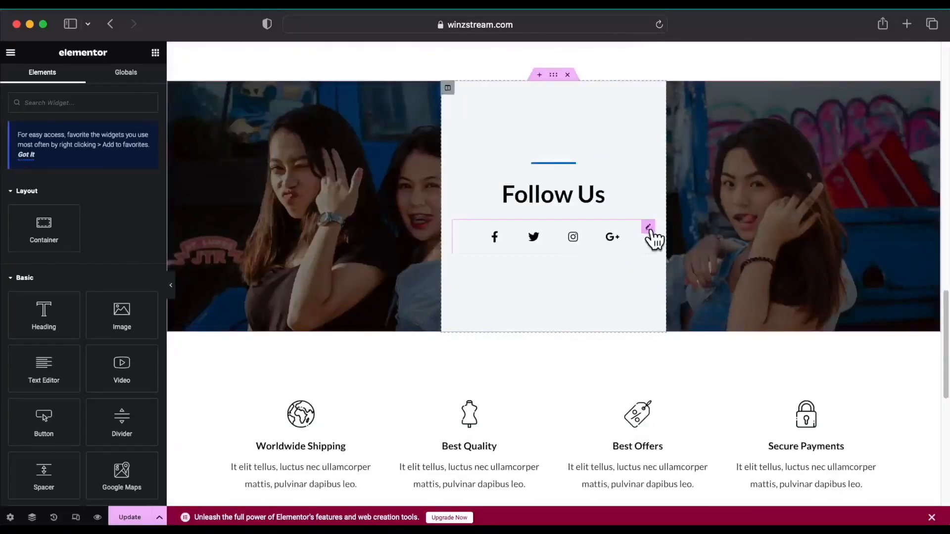
Replace the Facebook F icon with Font Awesome Brands' Facebook Square icon.
{"action": "left_click", "coordinate": [648, 227]}
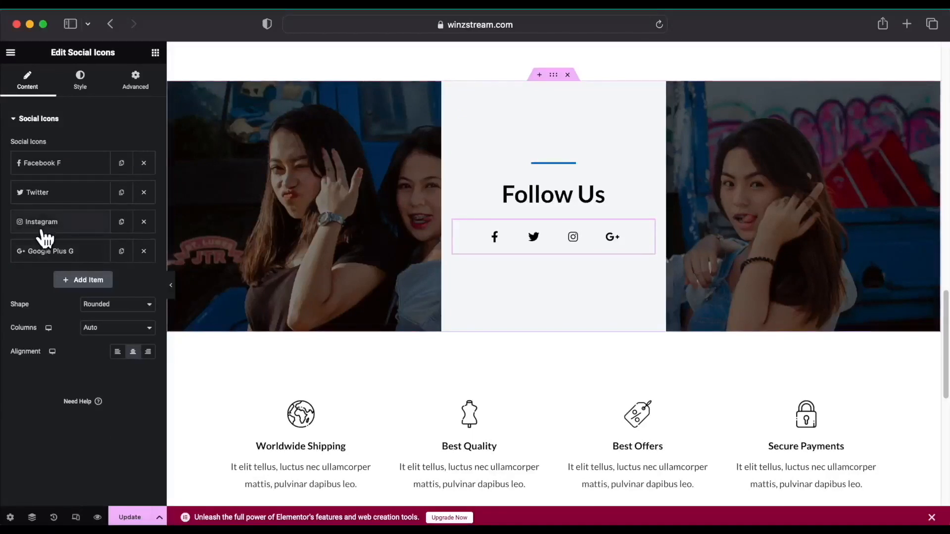
{"action": "left_click", "coordinate": [79, 170]}
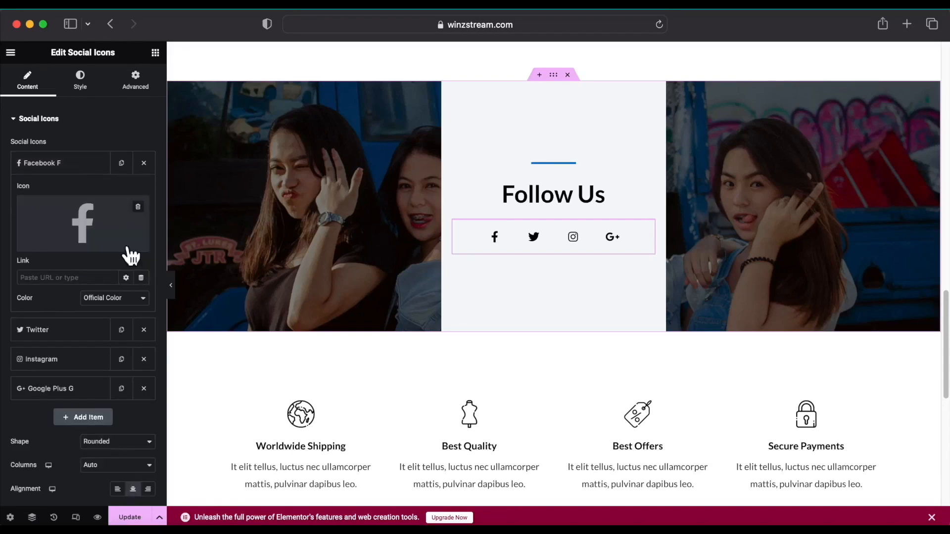
{"action": "left_click", "coordinate": [49, 245]}
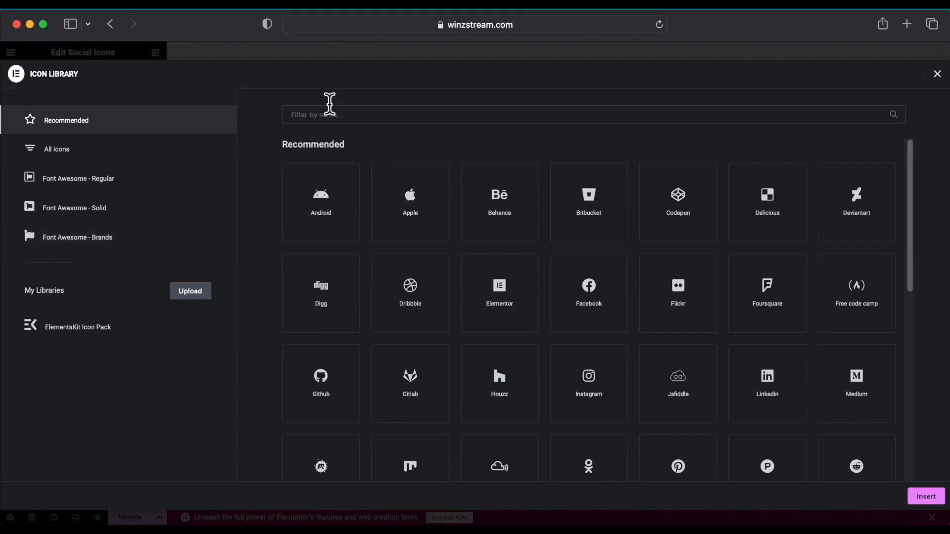
{"action": "left_click", "coordinate": [84, 241]}
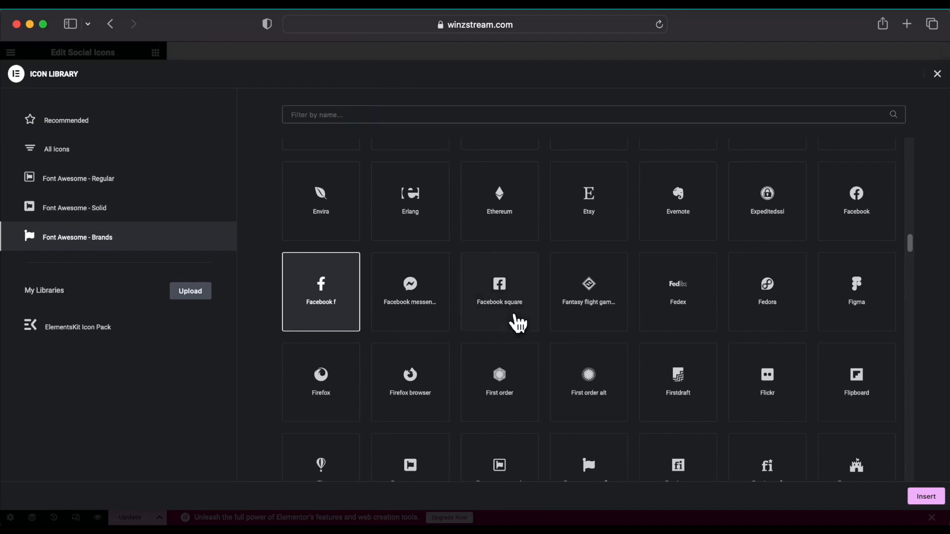
{"action": "left_click", "coordinate": [515, 294]}
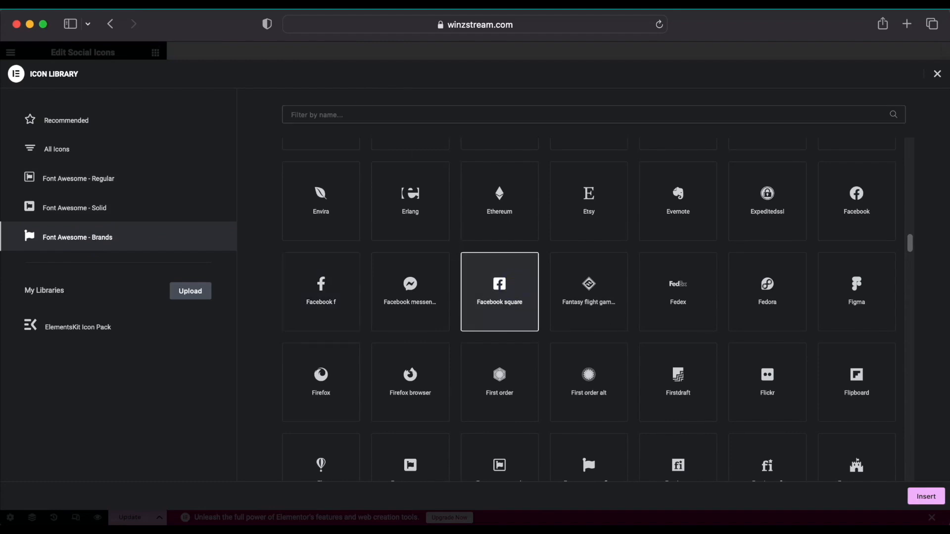
{"action": "left_click", "coordinate": [924, 496]}
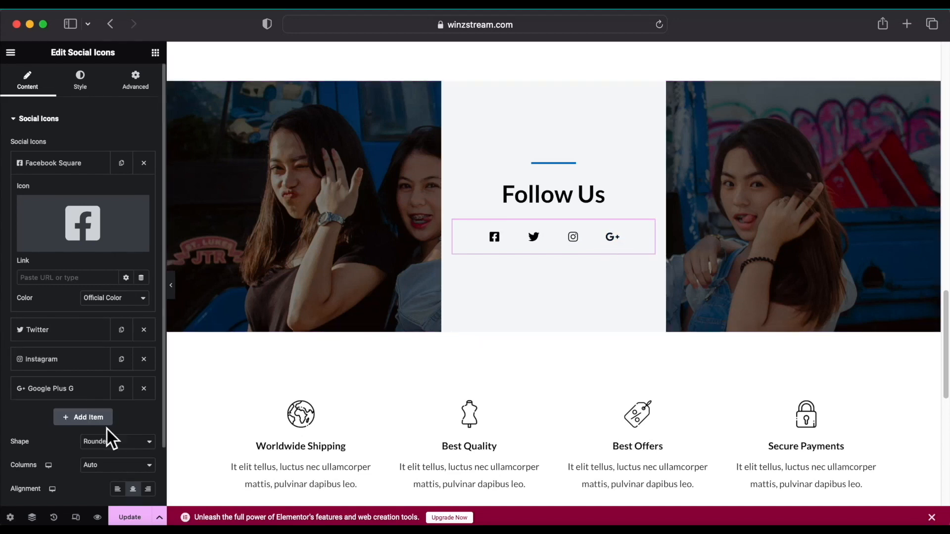
{"action": "scroll", "coordinate": [111, 438], "scroll_direction": "down", "scroll_amount": 3}
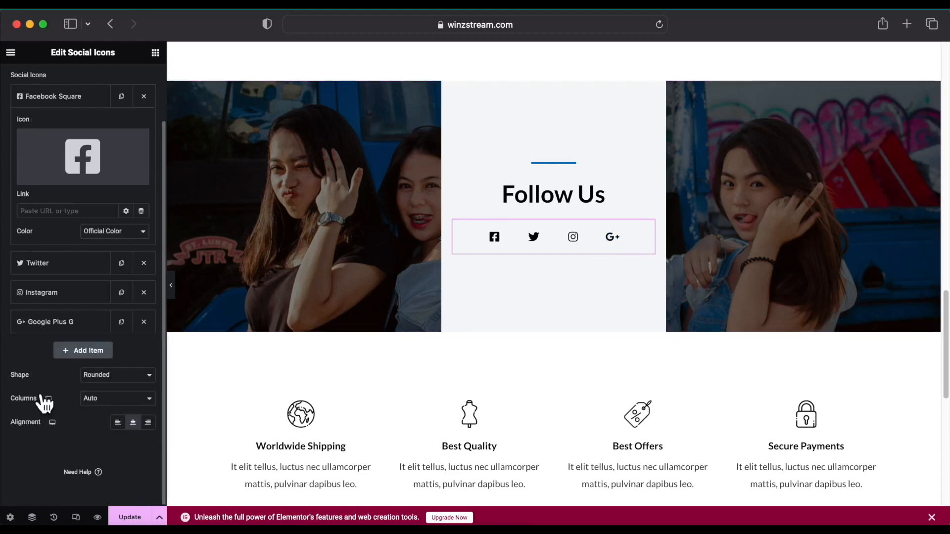
Remove the Google Plus G icon and add a new WordPress icon item in official colours.
{"action": "left_click", "coordinate": [144, 322]}
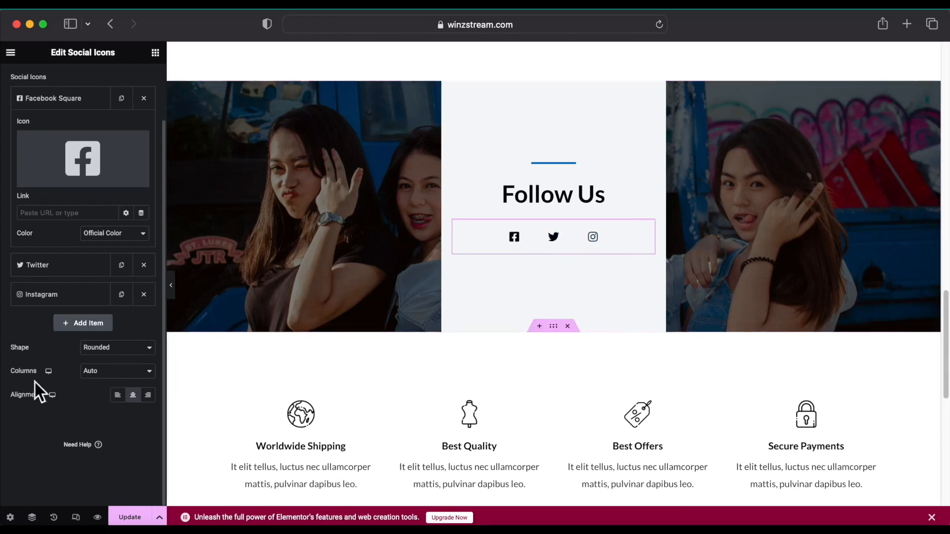
{"action": "left_click", "coordinate": [70, 326]}
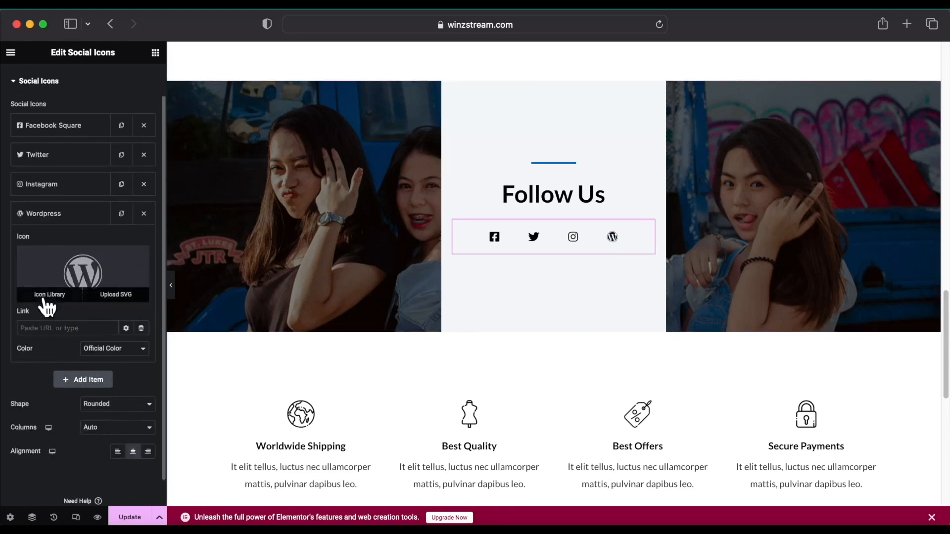
{"action": "left_click", "coordinate": [143, 350]}
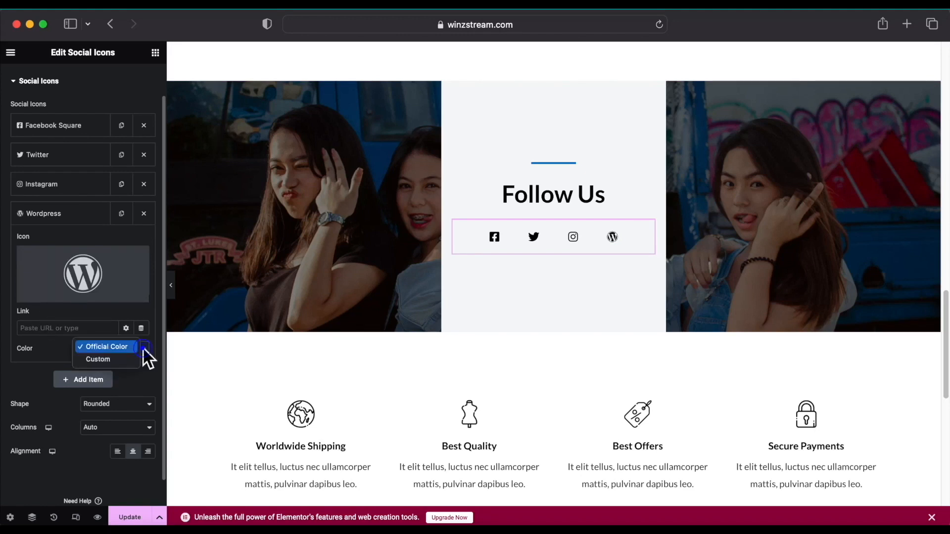
{"action": "left_click", "coordinate": [107, 358]}
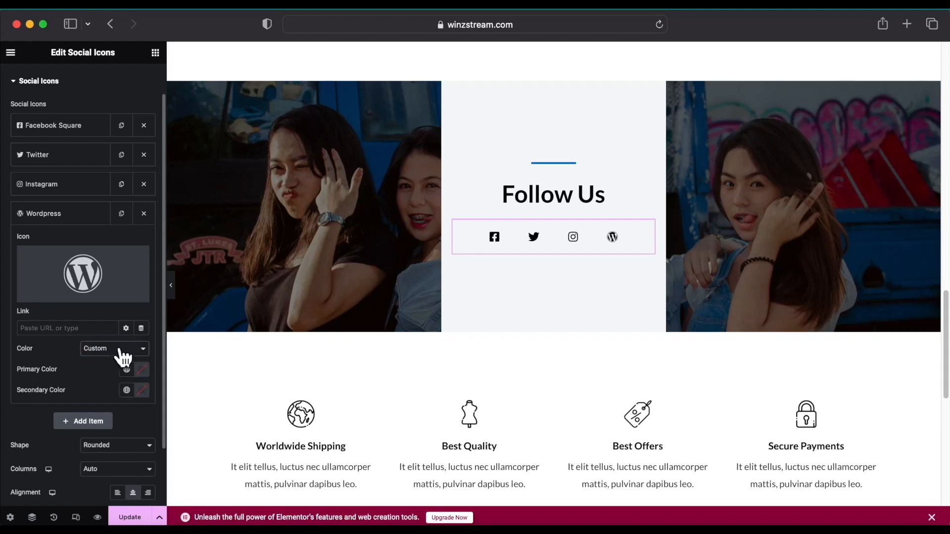
{"action": "left_click", "coordinate": [145, 349]}
{"action": "left_click", "coordinate": [104, 336]}
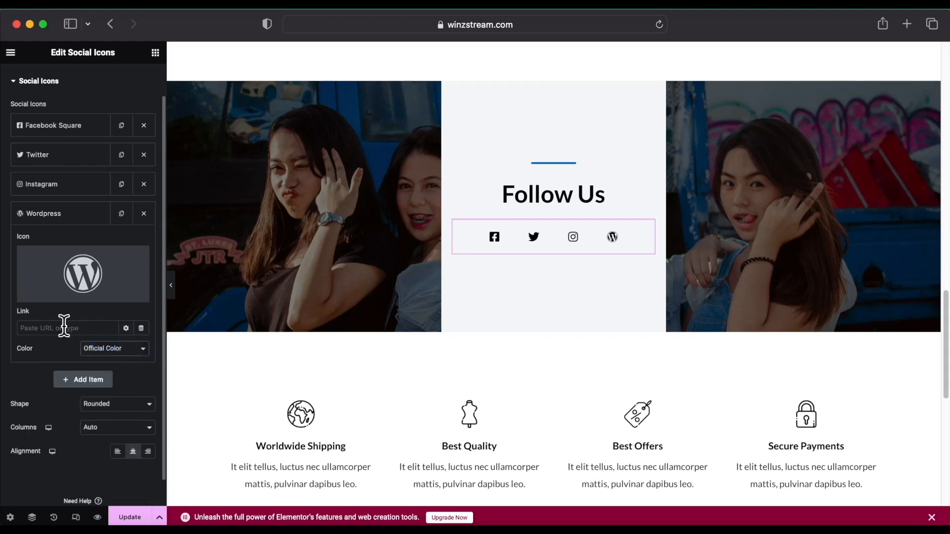
Swap the new WordPress icon for the Youtube brand icon, found by filtering for 'yo'.
{"action": "mouse_move", "coordinate": [45, 302]}
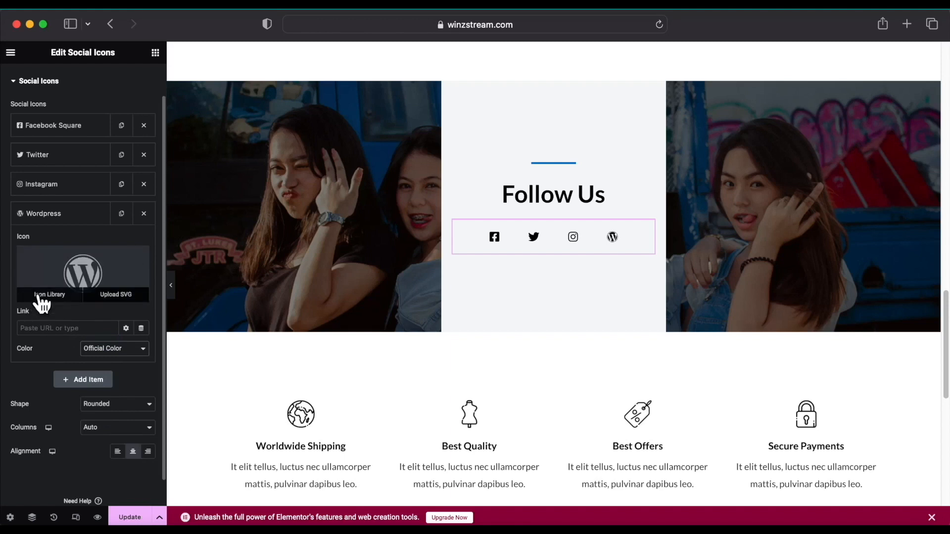
{"action": "left_click", "coordinate": [41, 297]}
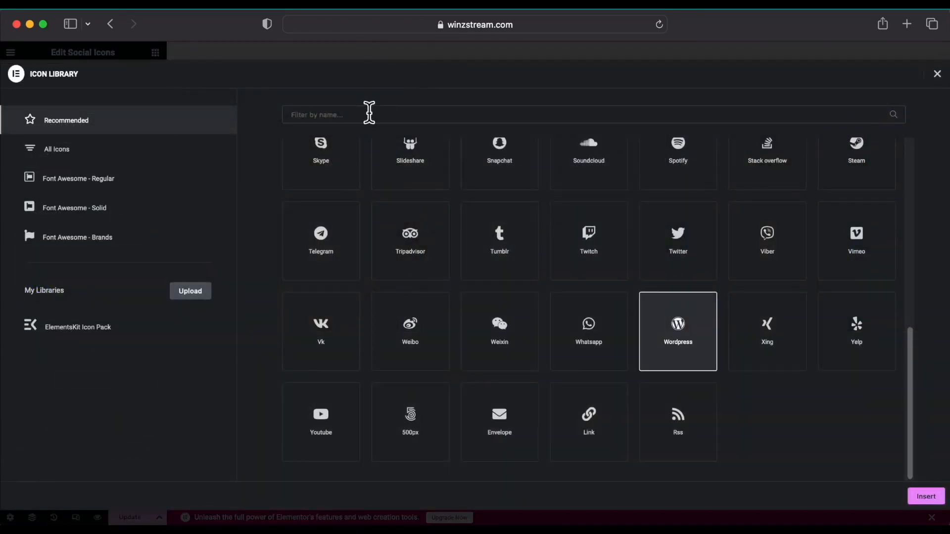
{"action": "left_click", "coordinate": [369, 114]}
{"action": "type", "text": "you"}
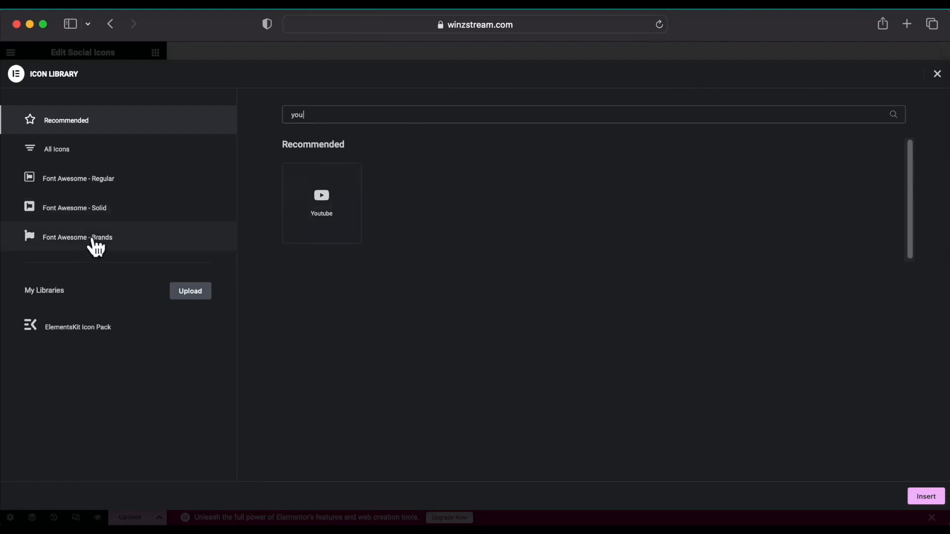
{"action": "left_click", "coordinate": [94, 244]}
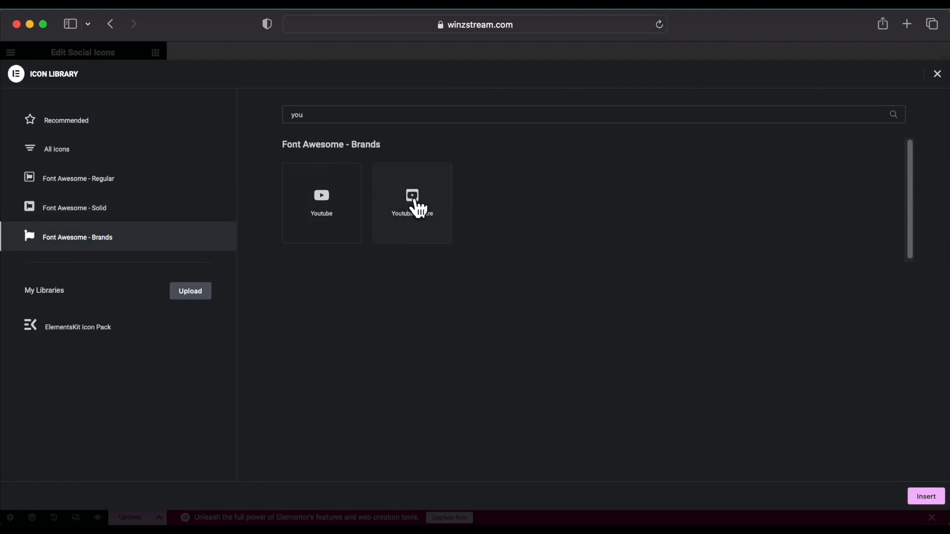
{"action": "left_click", "coordinate": [112, 211]}
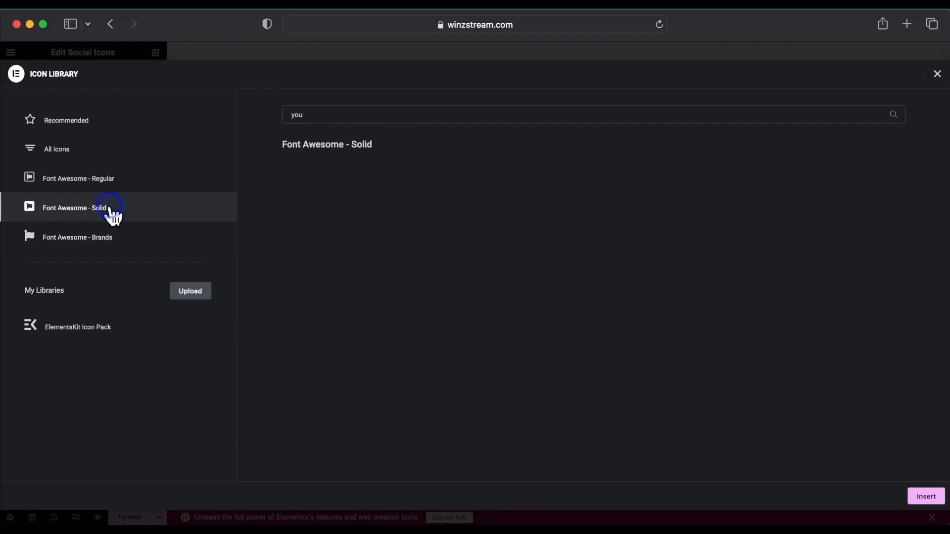
{"action": "left_click", "coordinate": [89, 181]}
{"action": "left_click", "coordinate": [88, 236]}
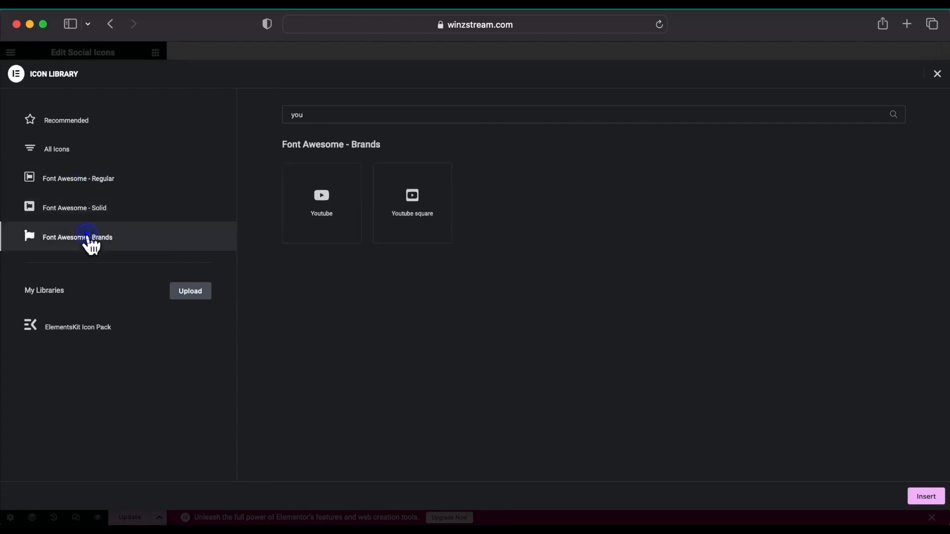
{"action": "left_click", "coordinate": [334, 203]}
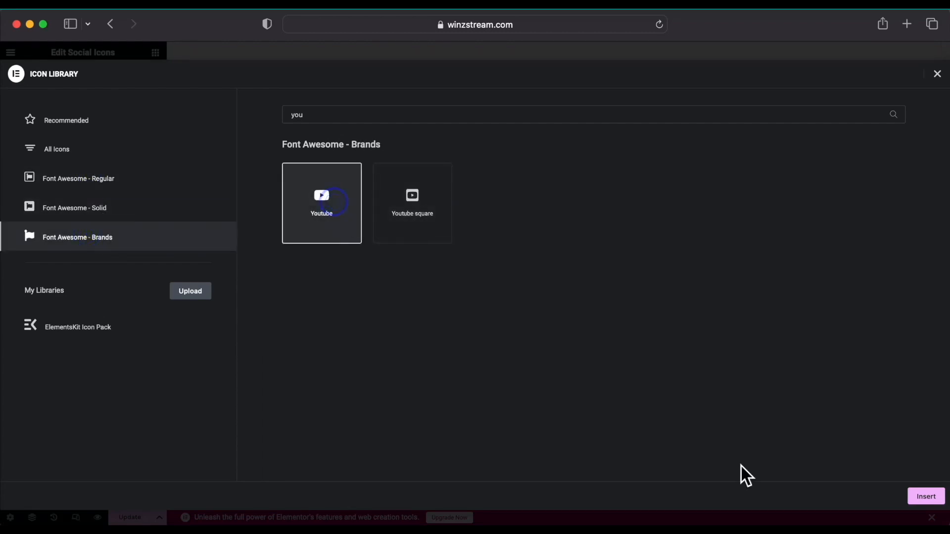
{"action": "left_click", "coordinate": [933, 498]}
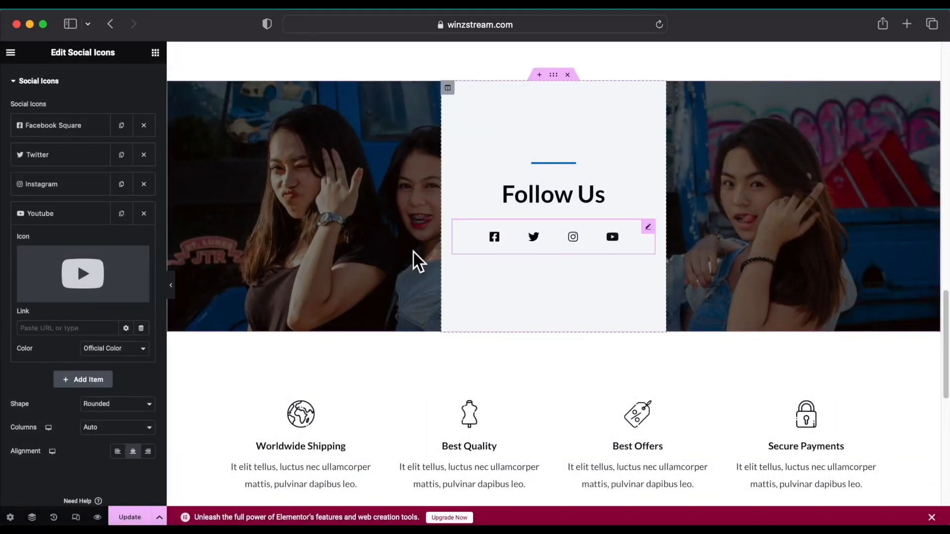
{"action": "scroll", "coordinate": [73, 346], "scroll_direction": "down", "scroll_amount": 1}
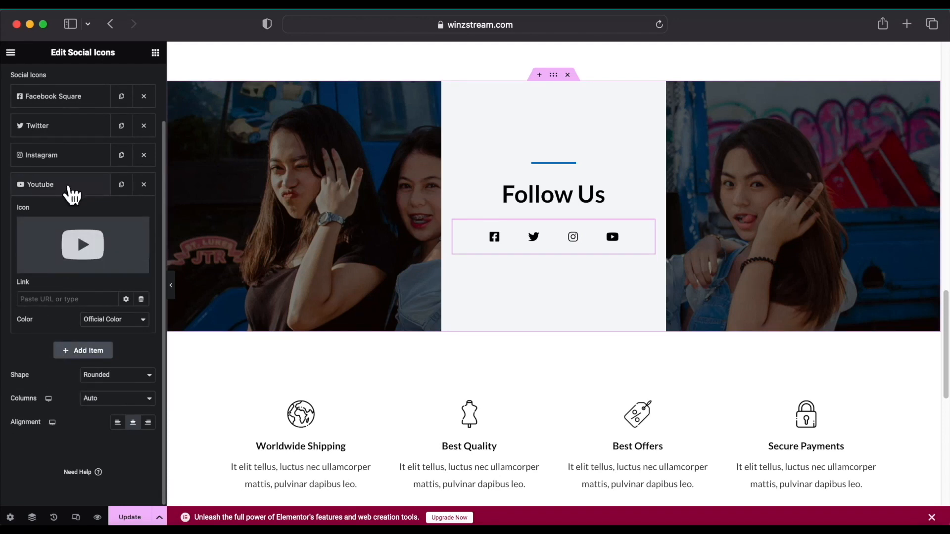
In a new tab on youtube.com, copy the subscribed channel's page address.
{"action": "left_click", "coordinate": [906, 23]}
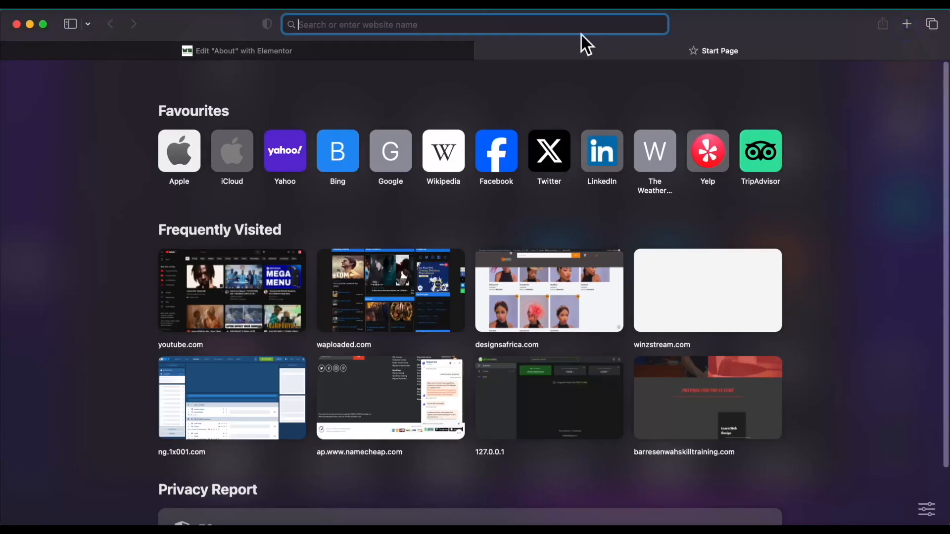
{"action": "type", "text": "you"}
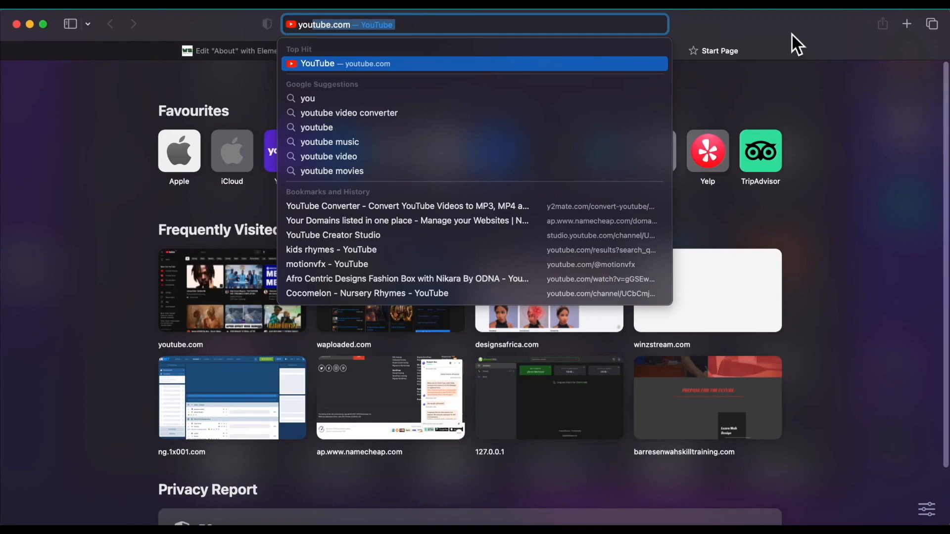
{"action": "key", "text": "Return"}
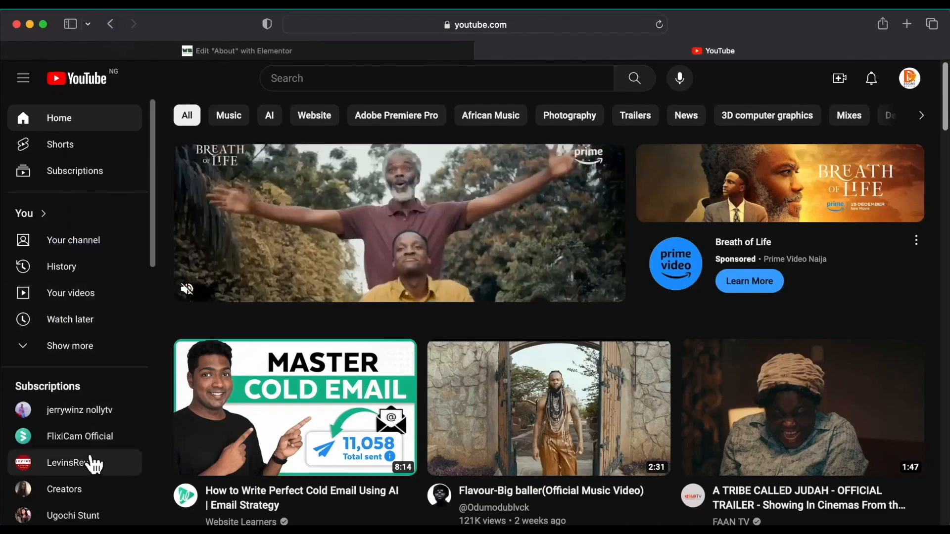
{"action": "left_click", "coordinate": [87, 415]}
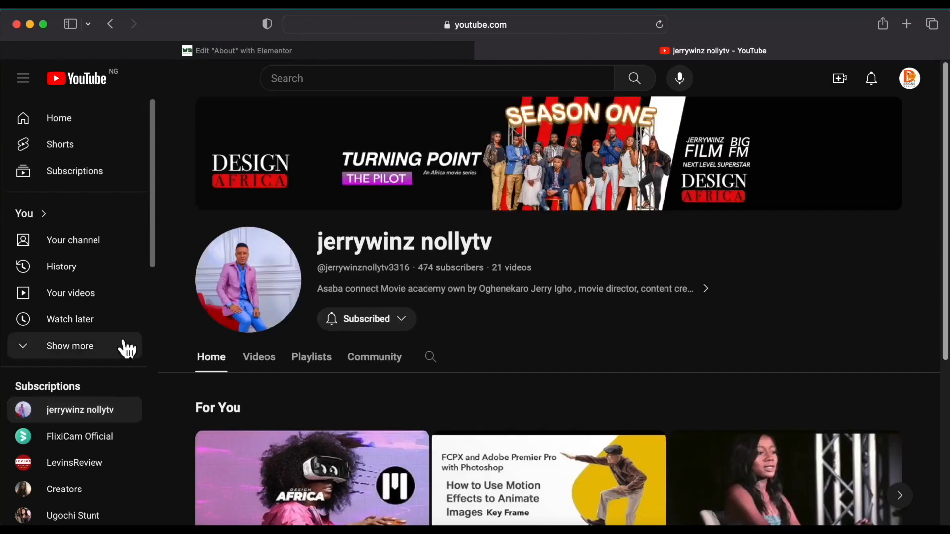
{"action": "left_click", "coordinate": [557, 22]}
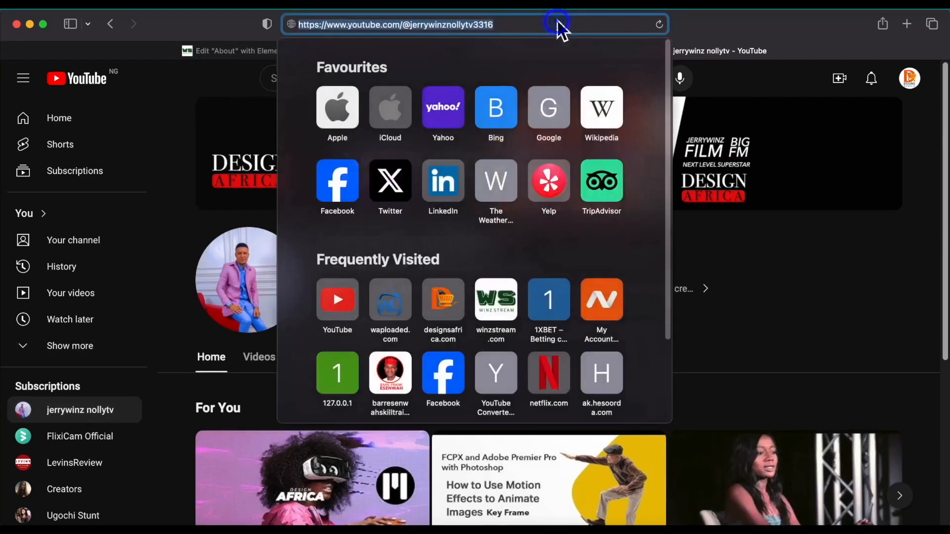
{"action": "right_click", "coordinate": [429, 22]}
{"action": "left_click", "coordinate": [456, 43]}
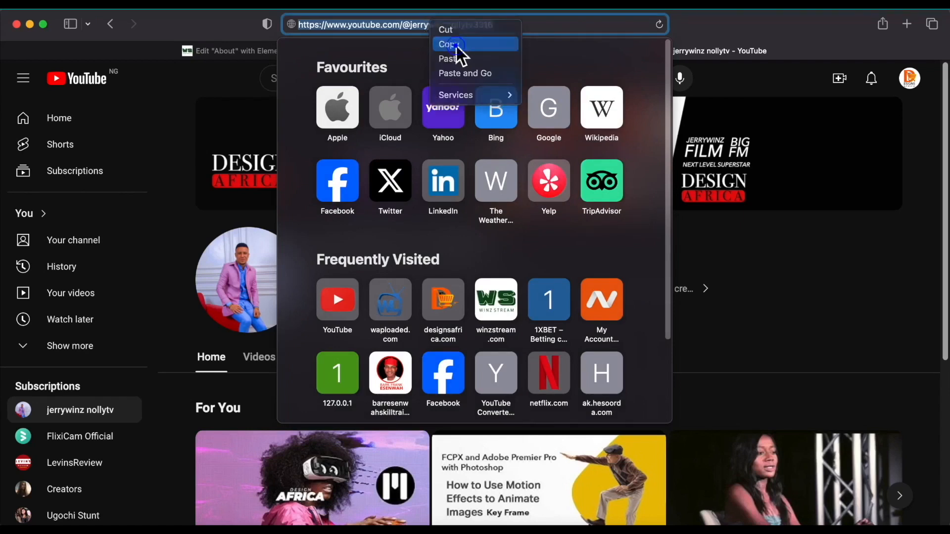
{"action": "left_click", "coordinate": [822, 25]}
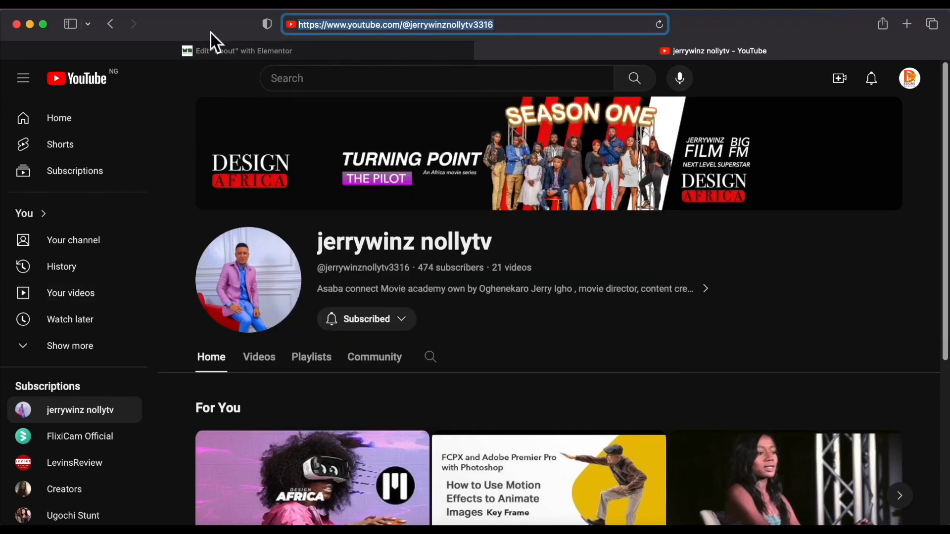
{"action": "left_click", "coordinate": [272, 53]}
Paste the channel address into the Youtube item's Link field and update the page.
{"action": "left_click", "coordinate": [57, 313]}
{"action": "right_click", "coordinate": [58, 317]}
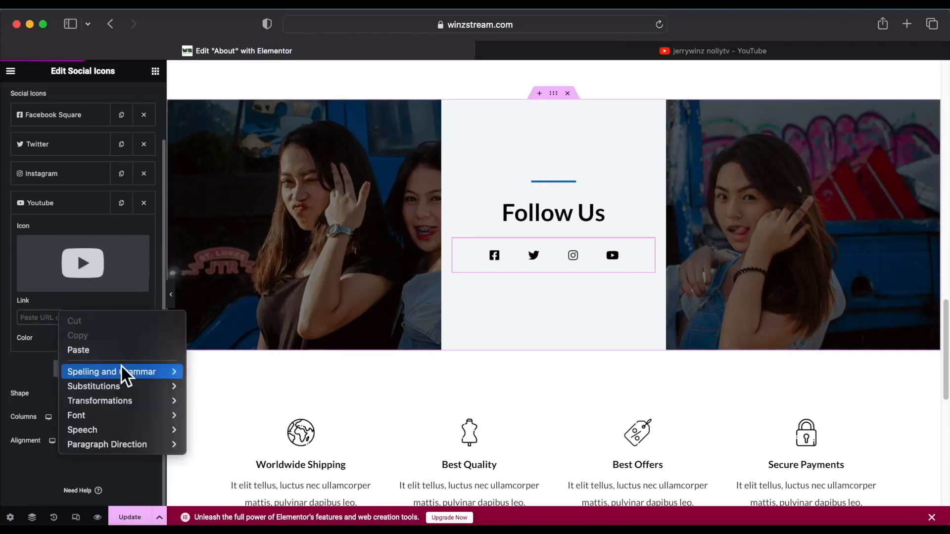
{"action": "left_click", "coordinate": [104, 350]}
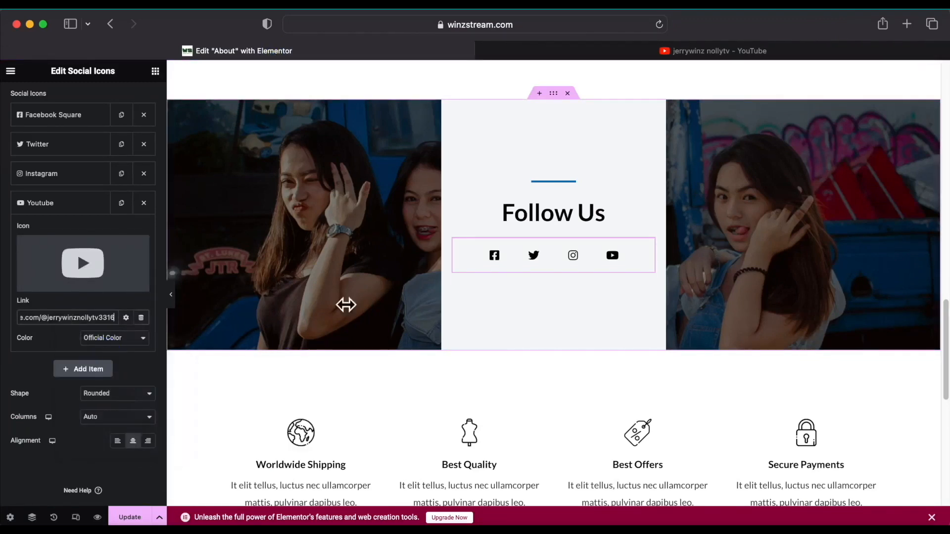
{"action": "left_click", "coordinate": [146, 516]}
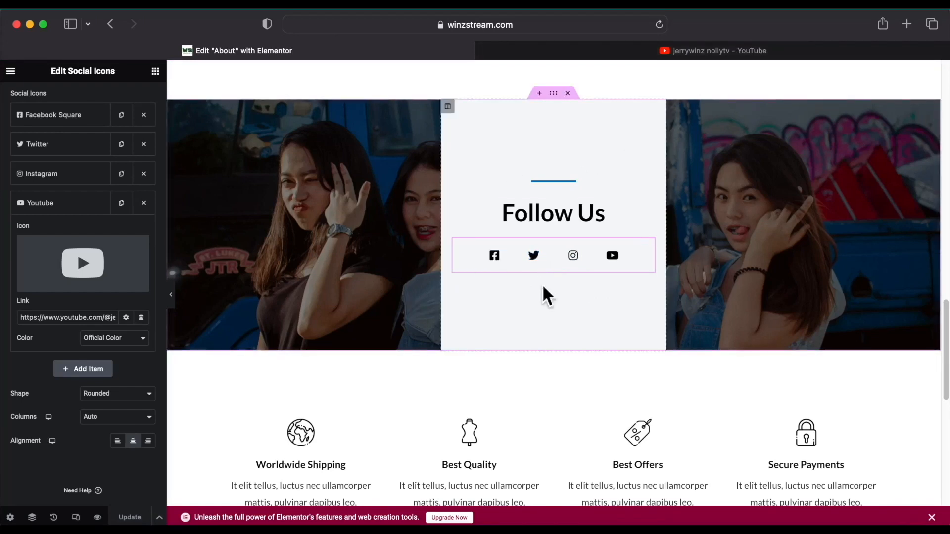
{"action": "scroll", "coordinate": [257, 248], "scroll_direction": "up", "scroll_amount": 3}
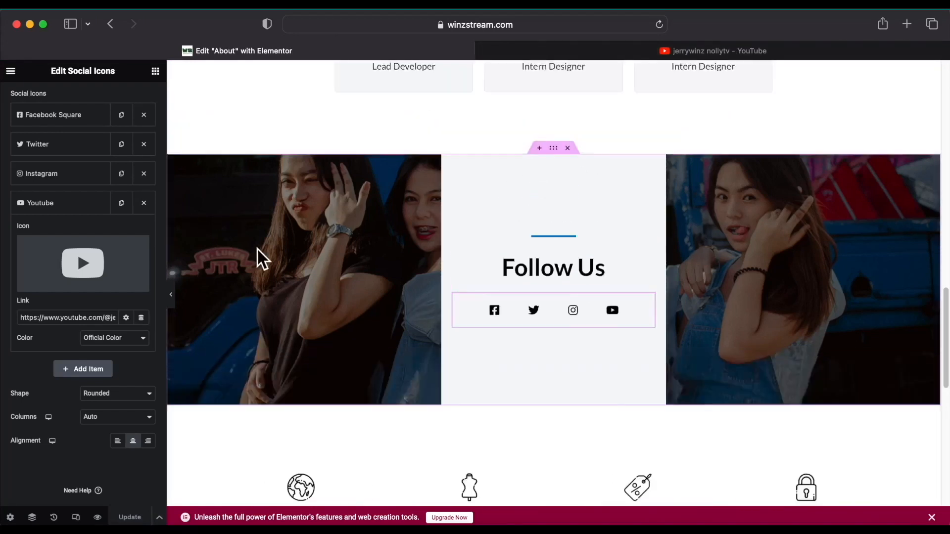
{"action": "scroll", "coordinate": [257, 249], "scroll_direction": "down", "scroll_amount": 3}
{"action": "scroll", "coordinate": [257, 248], "scroll_direction": "up", "scroll_amount": 1}
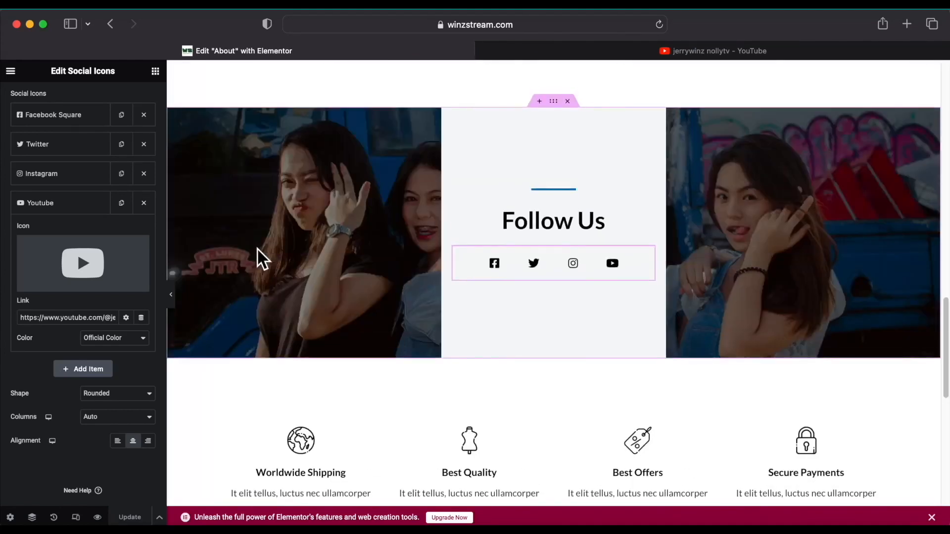
{"action": "scroll", "coordinate": [257, 248], "scroll_direction": "up", "scroll_amount": 3}
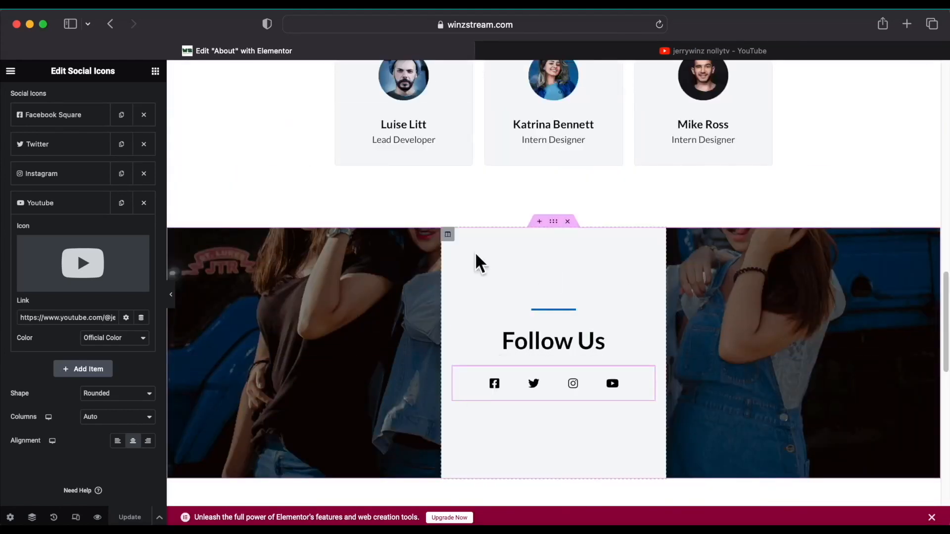
Set the Follow Us section background image to the woman in a pink striped top photo.
{"action": "left_click", "coordinate": [554, 224]}
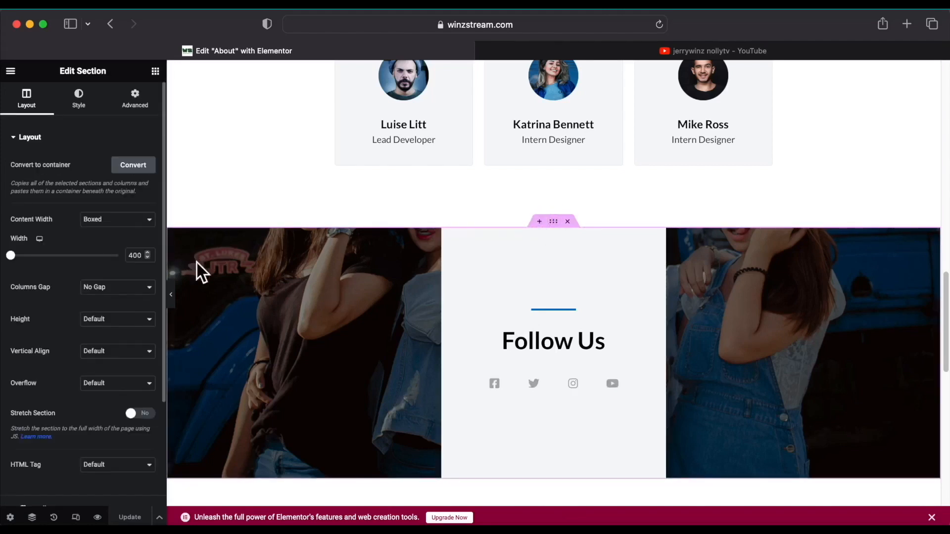
{"action": "left_click", "coordinate": [95, 101]}
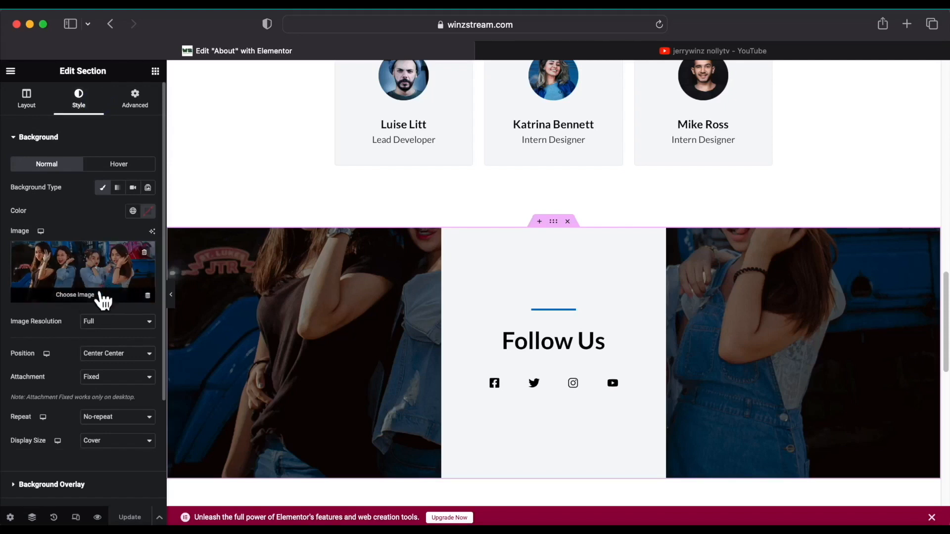
{"action": "left_click", "coordinate": [79, 296]}
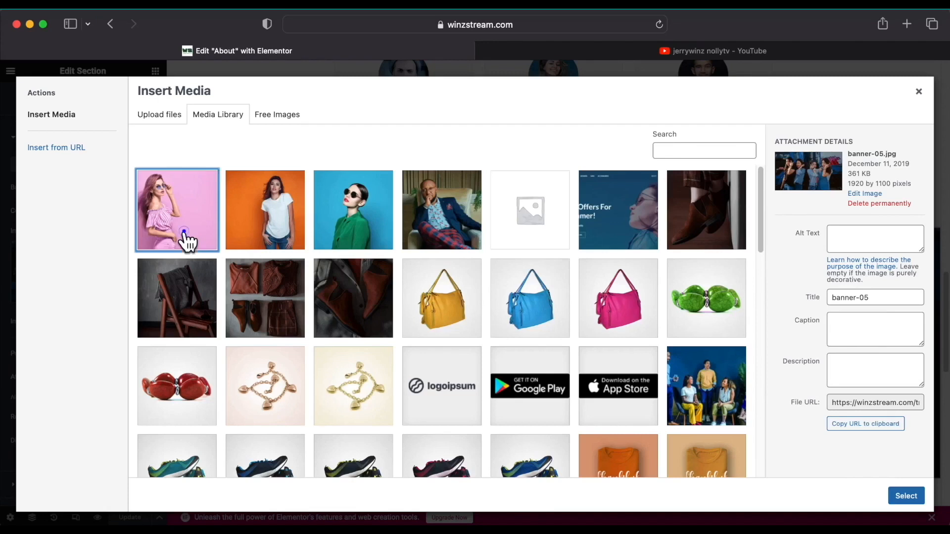
{"action": "left_click", "coordinate": [187, 240]}
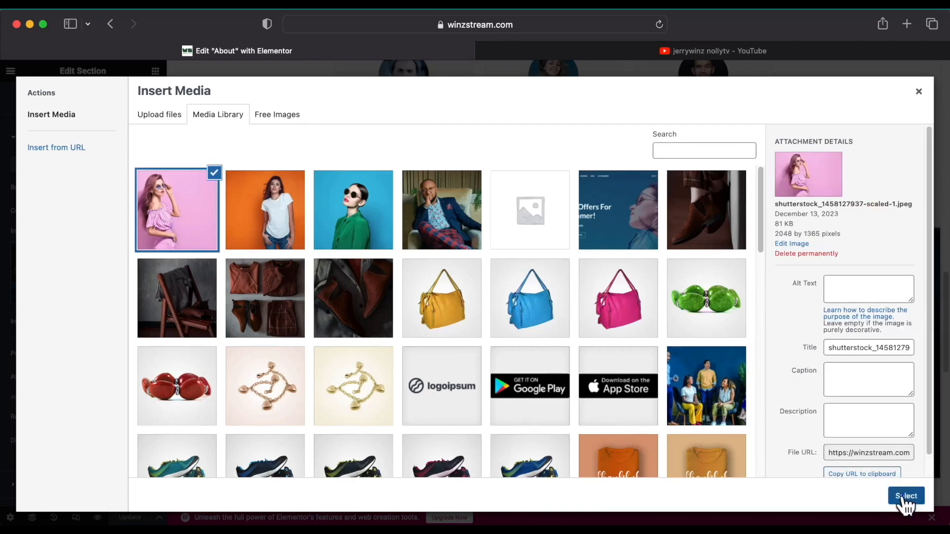
{"action": "left_click", "coordinate": [906, 496]}
{"action": "scroll", "coordinate": [333, 352], "scroll_direction": "down", "scroll_amount": 5}
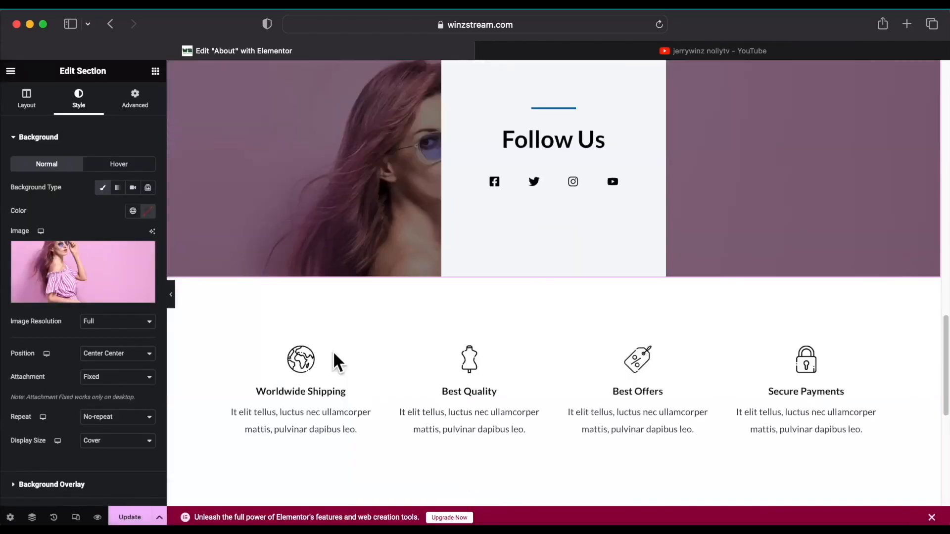
{"action": "scroll", "coordinate": [334, 361], "scroll_direction": "up", "scroll_amount": 5}
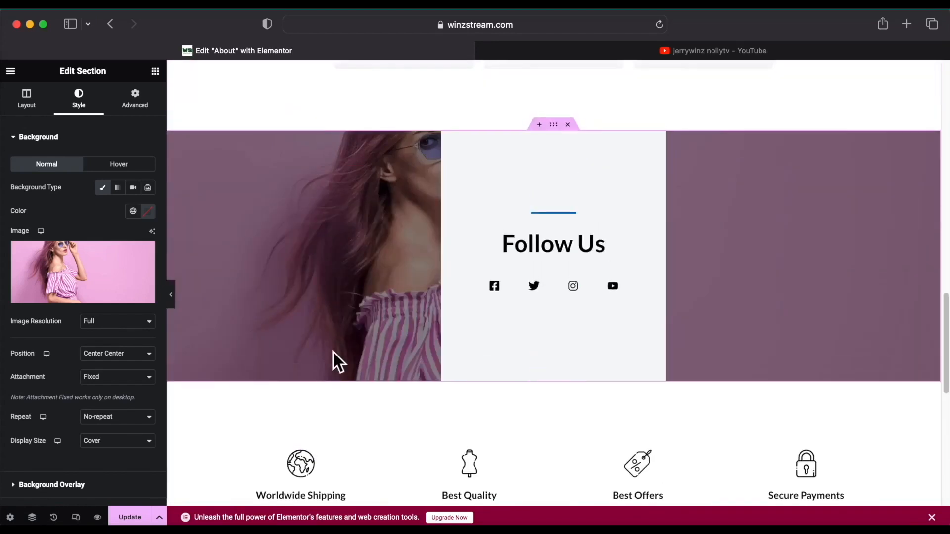
{"action": "scroll", "coordinate": [384, 317], "scroll_direction": "down", "scroll_amount": 2}
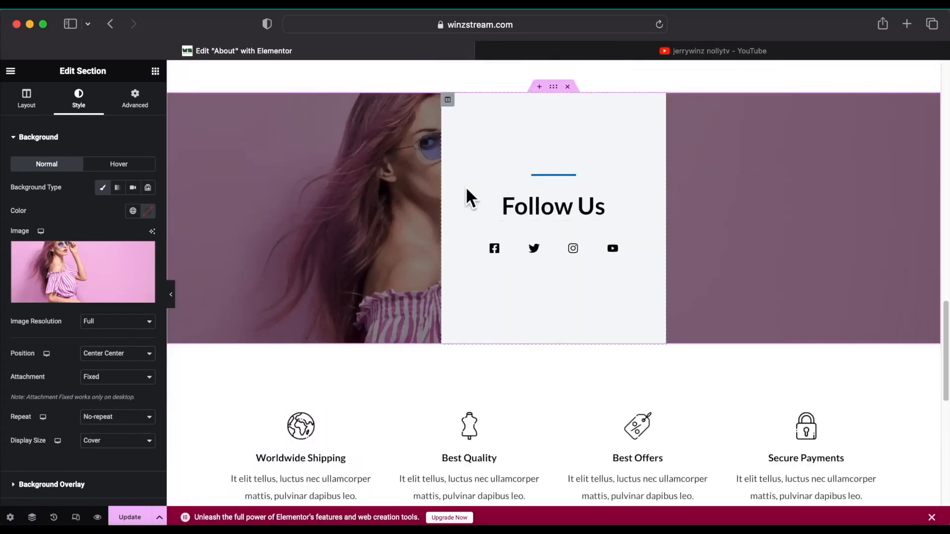
{"action": "scroll", "coordinate": [590, 259], "scroll_direction": "up", "scroll_amount": 3}
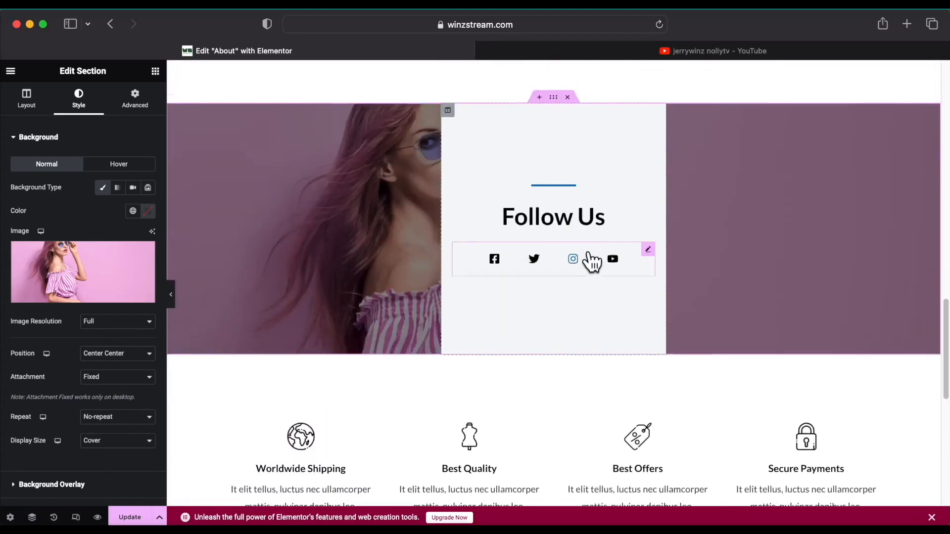
{"action": "left_click", "coordinate": [539, 172]}
{"action": "scroll", "coordinate": [453, 194], "scroll_direction": "up", "scroll_amount": 4}
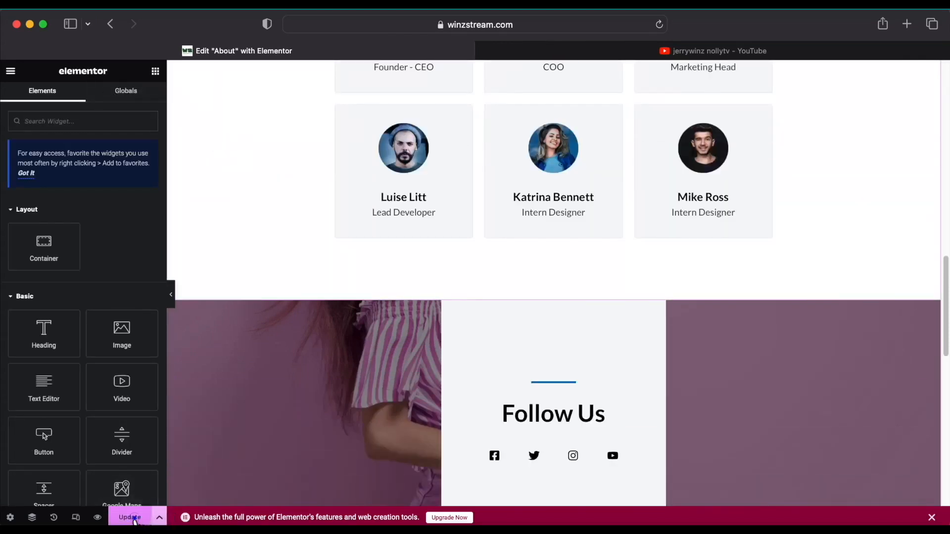
Preview the About page and confirm the YouTube icon opens the linked channel.
{"action": "scroll", "coordinate": [318, 394], "scroll_direction": "down", "scroll_amount": 1}
{"action": "scroll", "coordinate": [318, 394], "scroll_direction": "down", "scroll_amount": 10}
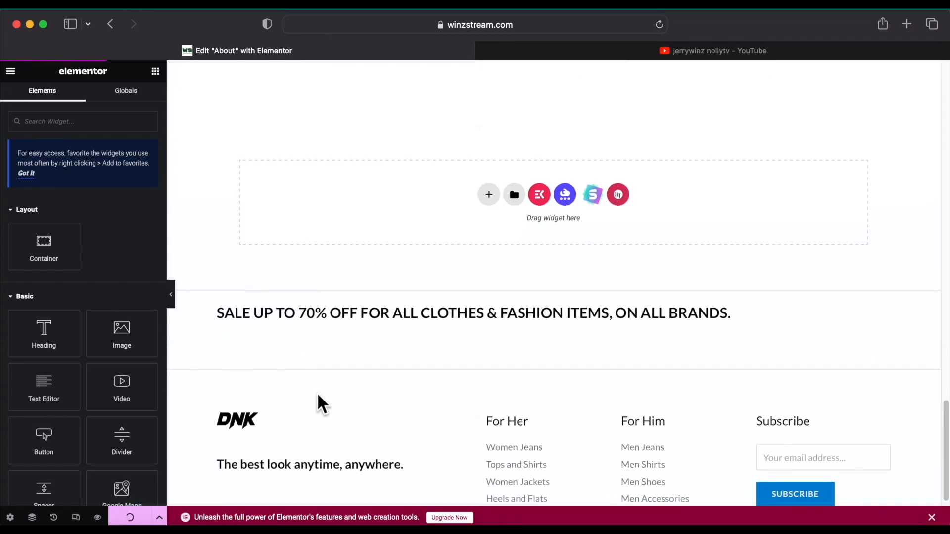
{"action": "scroll", "coordinate": [317, 393], "scroll_direction": "up", "scroll_amount": 20}
{"action": "scroll", "coordinate": [84, 445], "scroll_direction": "down", "scroll_amount": 4}
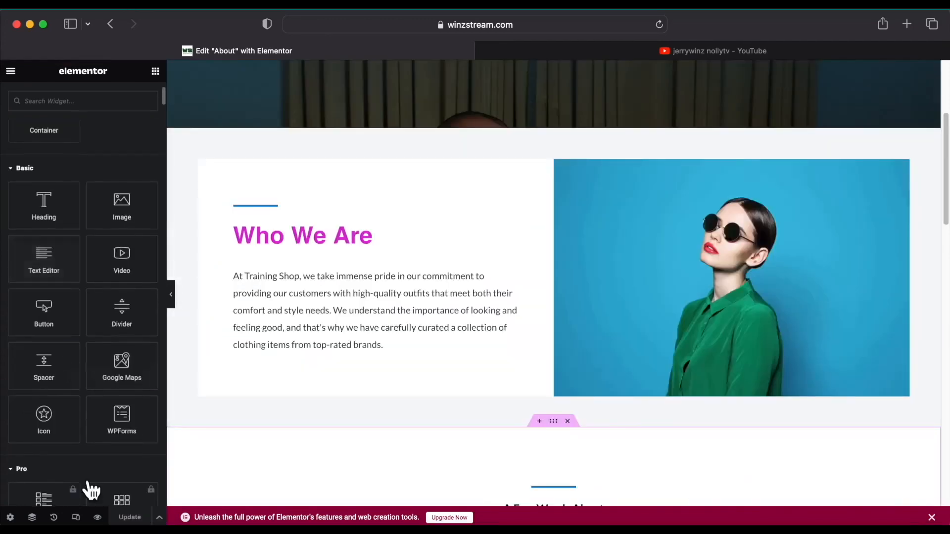
{"action": "left_click", "coordinate": [99, 517]}
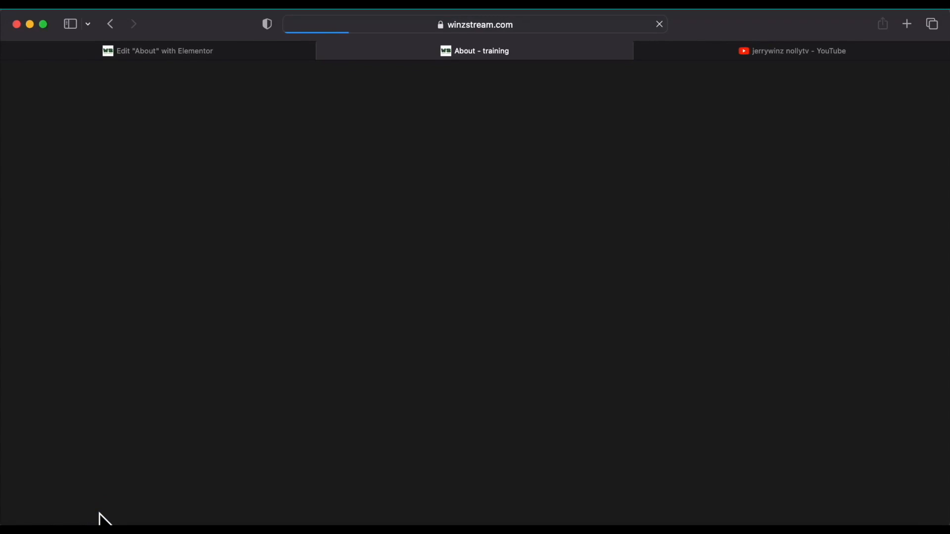
{"action": "scroll", "coordinate": [230, 342], "scroll_direction": "down", "scroll_amount": 20}
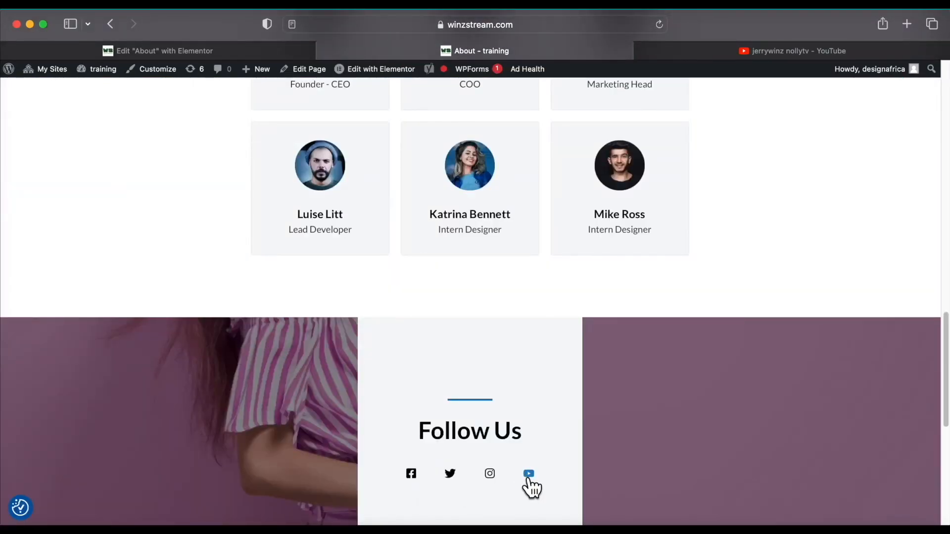
{"action": "left_click", "coordinate": [528, 476]}
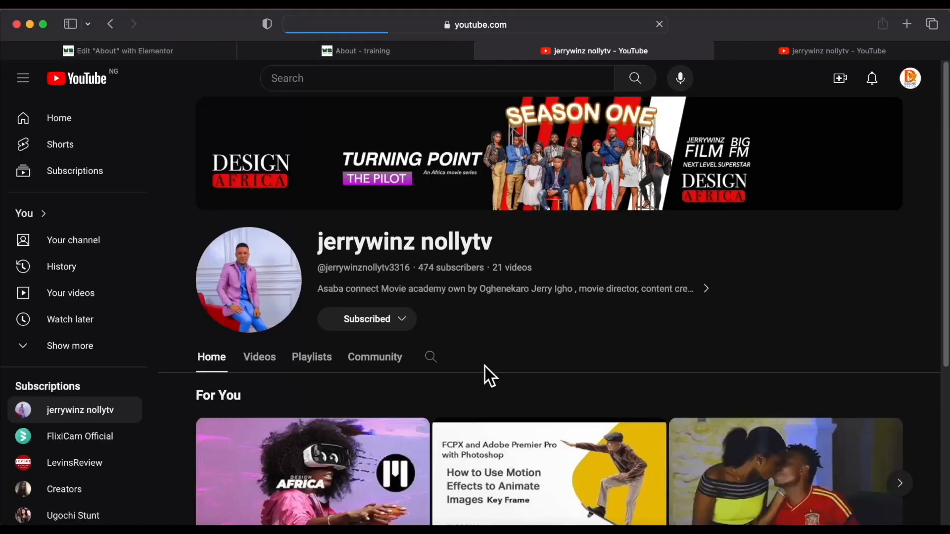
{"action": "scroll", "coordinate": [485, 367], "scroll_direction": "down", "scroll_amount": 5}
{"action": "scroll", "coordinate": [485, 367], "scroll_direction": "up", "scroll_amount": 5}
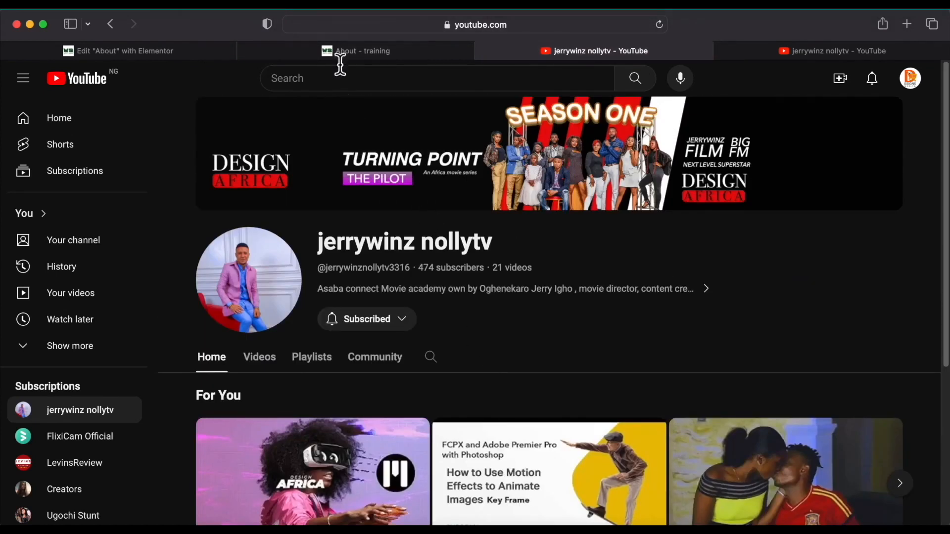
{"action": "left_click", "coordinate": [470, 51]}
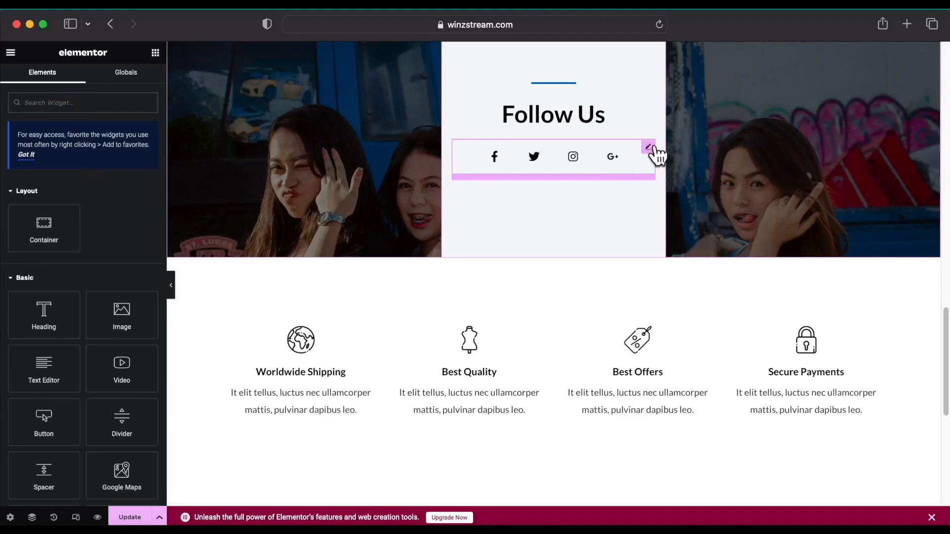
Swap the old Social Icons widget for a Sina Social Icons widget under Follow Us.
{"action": "right_click", "coordinate": [651, 154]}
{"action": "left_click", "coordinate": [638, 399]}
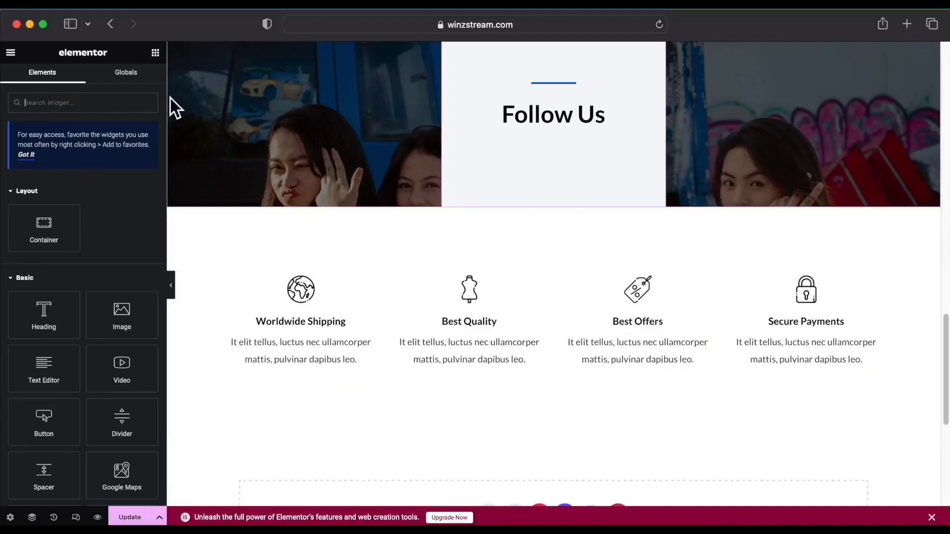
{"action": "type", "text": "soc"}
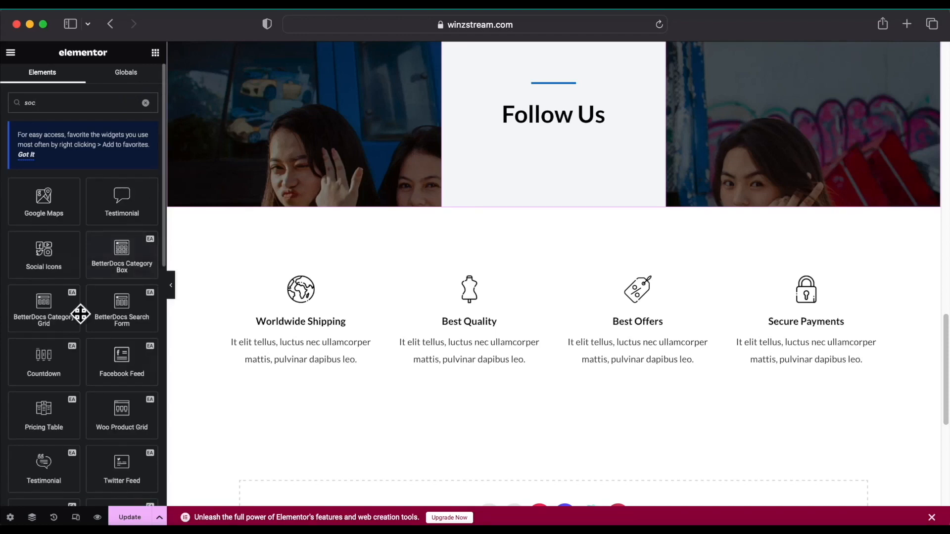
{"action": "scroll", "coordinate": [30, 263], "scroll_direction": "down", "scroll_amount": 5}
{"action": "scroll", "coordinate": [45, 254], "scroll_direction": "down", "scroll_amount": 3}
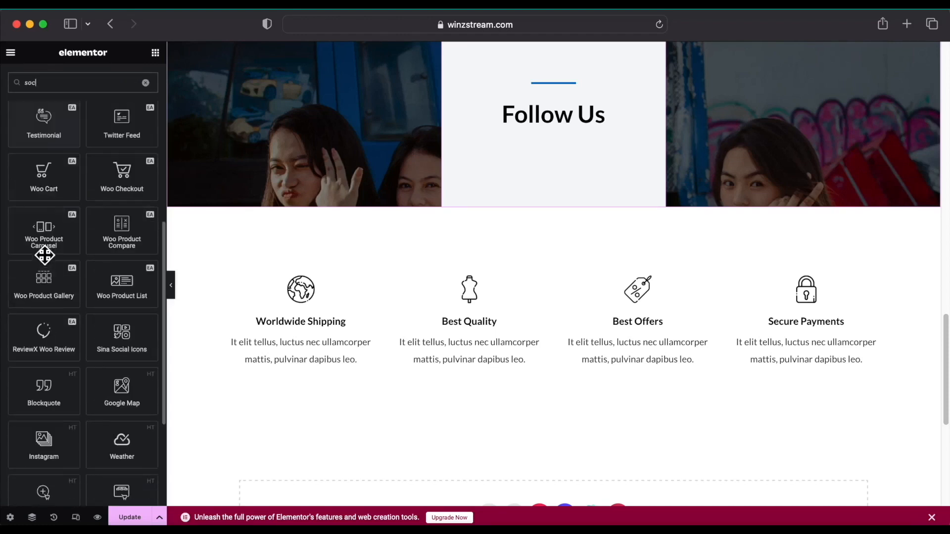
{"action": "left_click_drag", "start_coordinate": [102, 340], "coordinate": [576, 118]}
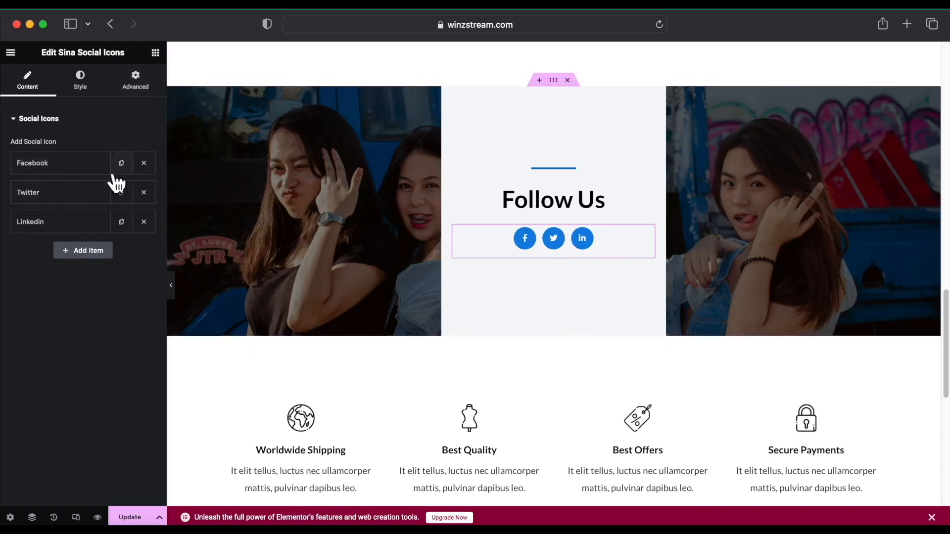
{"action": "left_click", "coordinate": [82, 167]}
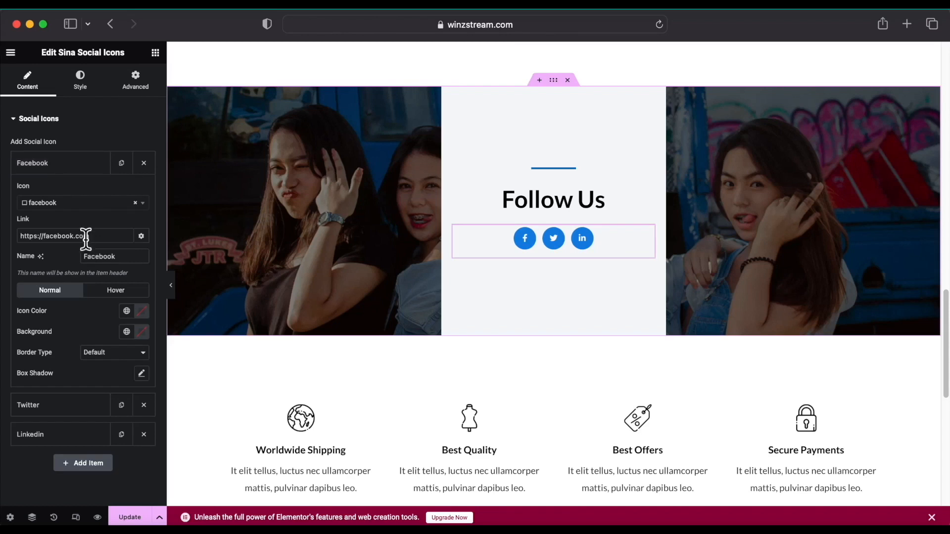
Replace the Facebook icon's link with the web.facebook.com address copied from a Facebook tab.
{"action": "left_click", "coordinate": [908, 23]}
{"action": "left_click", "coordinate": [499, 148]}
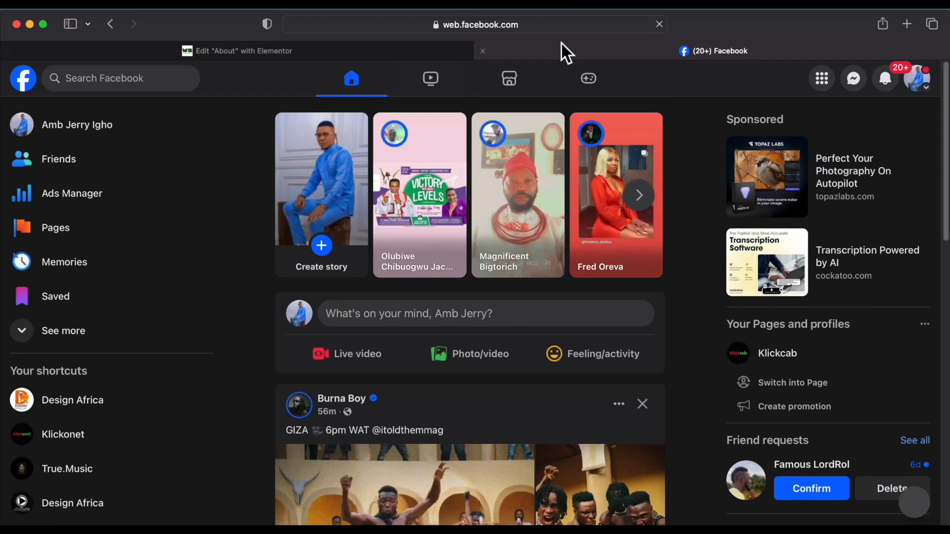
{"action": "left_click", "coordinate": [439, 26]}
{"action": "right_click", "coordinate": [437, 29]}
{"action": "left_click", "coordinate": [468, 47]}
{"action": "key", "text": "Escape"}
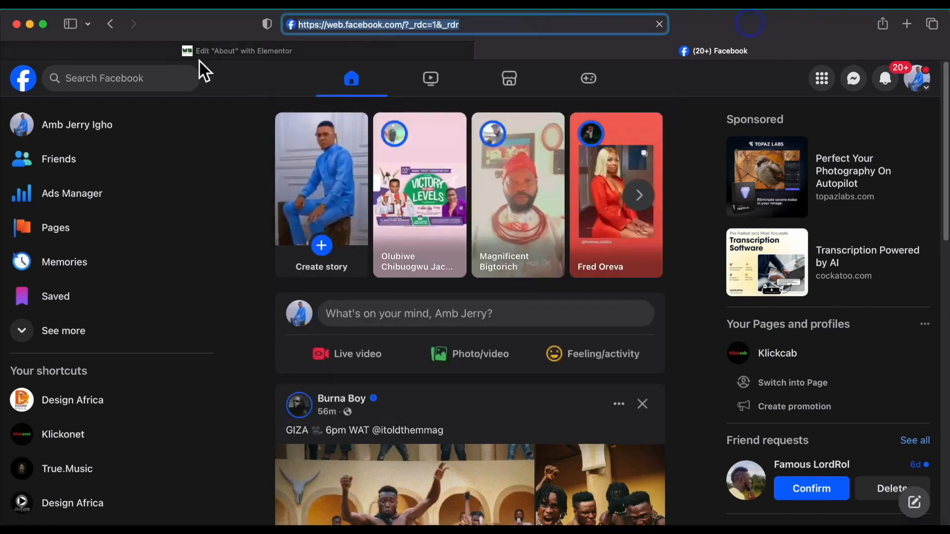
{"action": "left_click", "coordinate": [295, 49]}
{"action": "triple_click", "coordinate": [106, 254]}
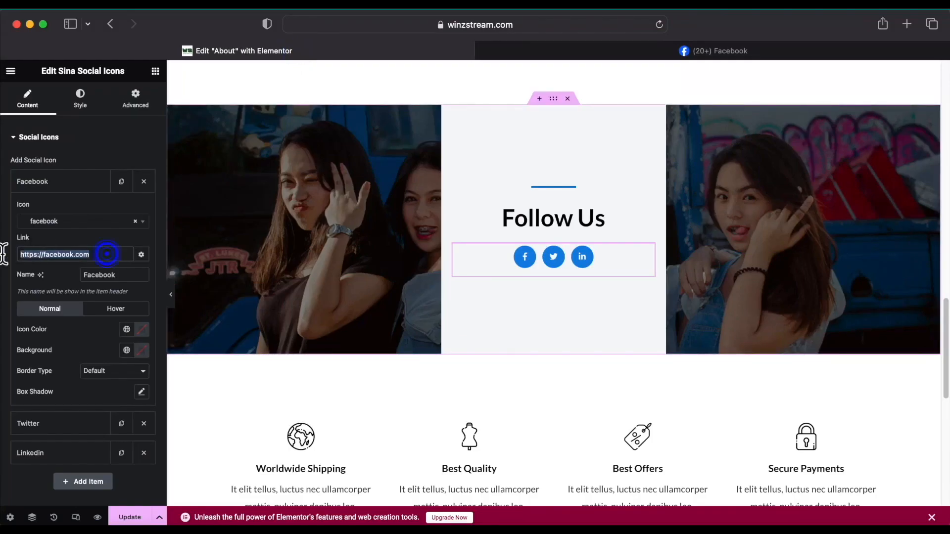
{"action": "key", "text": "BackSpace"}
{"action": "right_click", "coordinate": [71, 254]}
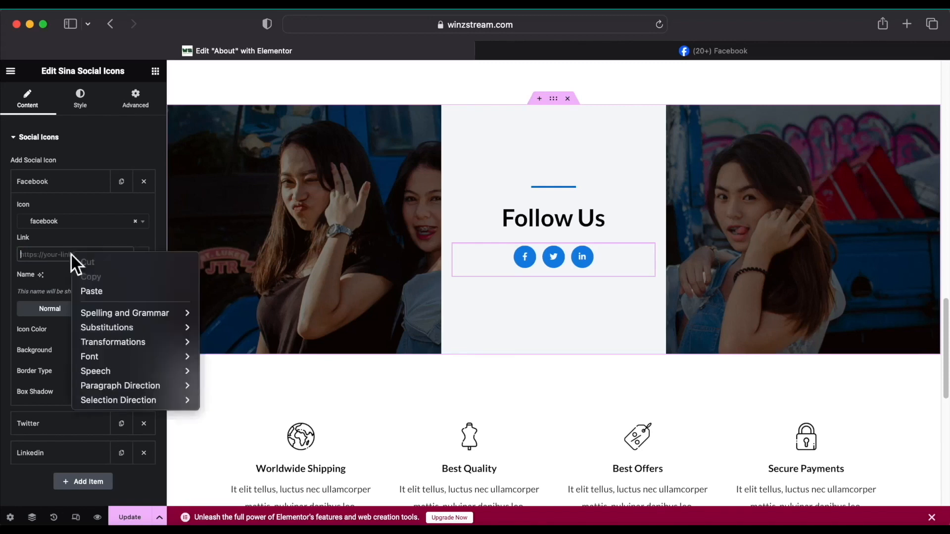
{"action": "left_click", "coordinate": [99, 292]}
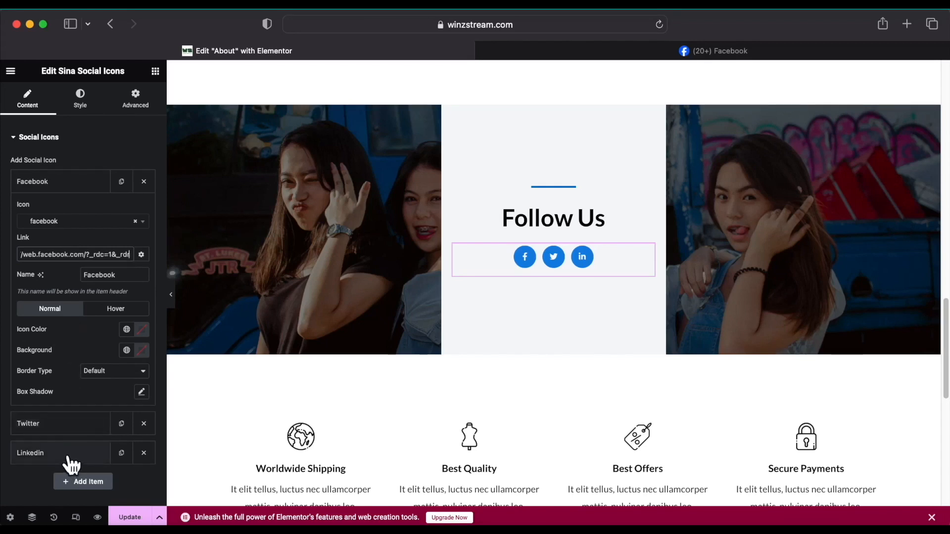
Replace the LinkedIn item with a new item named Instagram using the Instagram icon.
{"action": "left_click", "coordinate": [144, 453]}
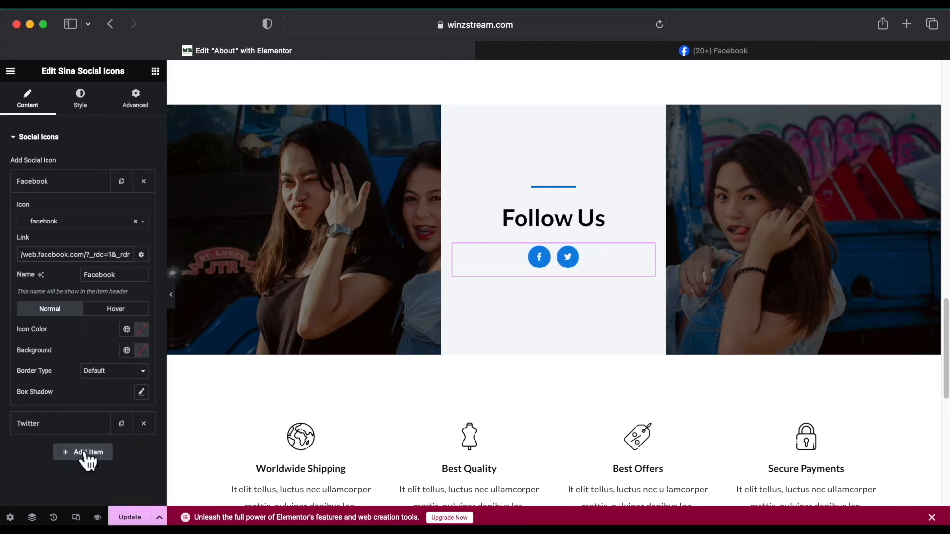
{"action": "left_click", "coordinate": [71, 453]}
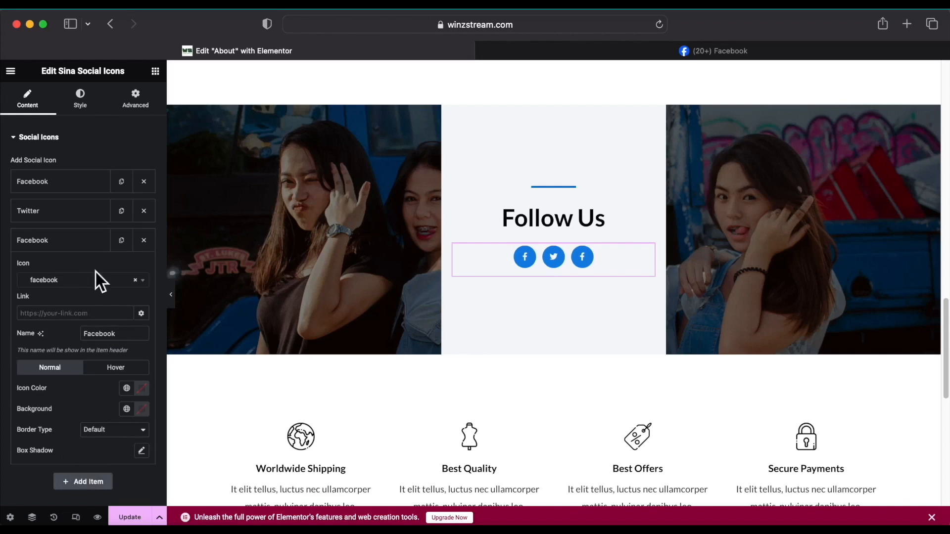
{"action": "left_click", "coordinate": [127, 333]}
{"action": "key", "text": "BackSpace"}
{"action": "key", "text": "BackSpace"}
{"action": "key", "text": "BackSpace"}
{"action": "key", "text": "BackSpace"}
{"action": "type", "text": "Instagram"}
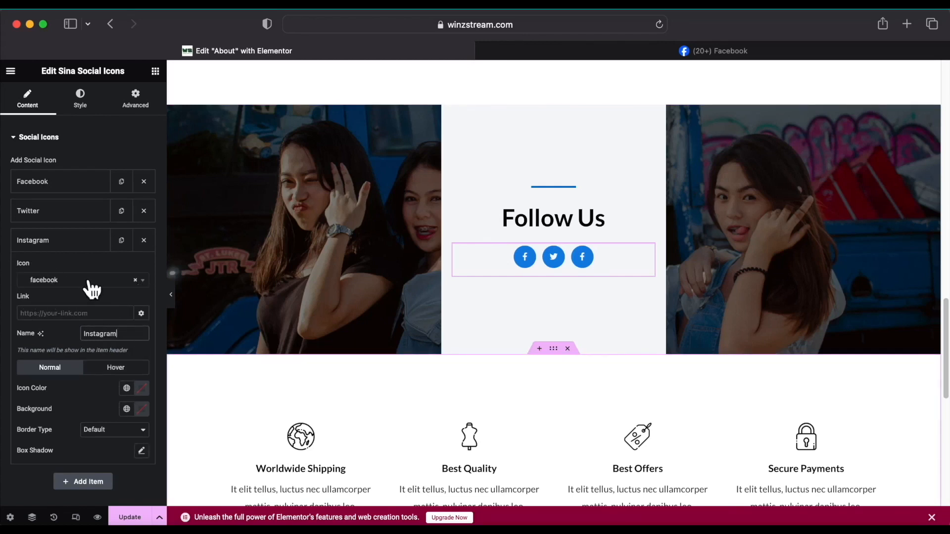
{"action": "left_click", "coordinate": [64, 283]}
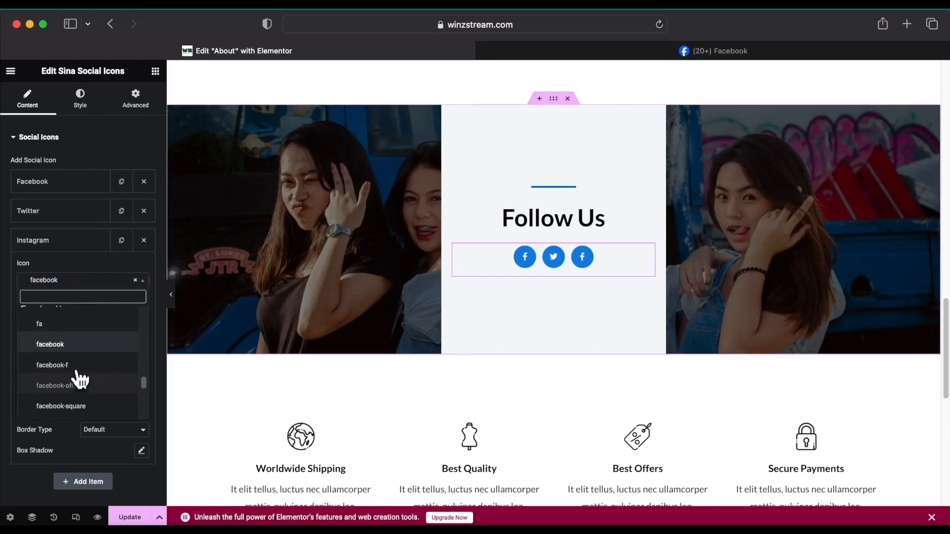
{"action": "type", "text": "in"}
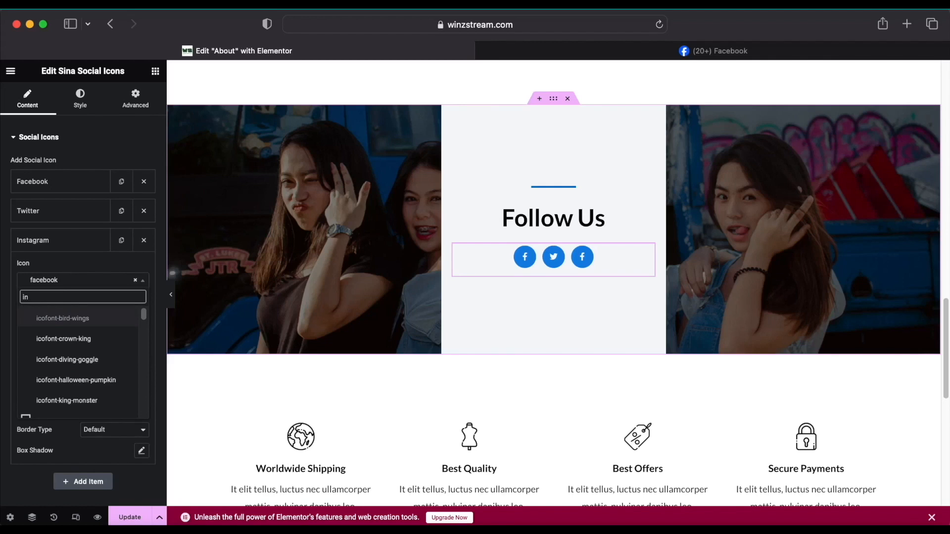
{"action": "type", "text": "a"}
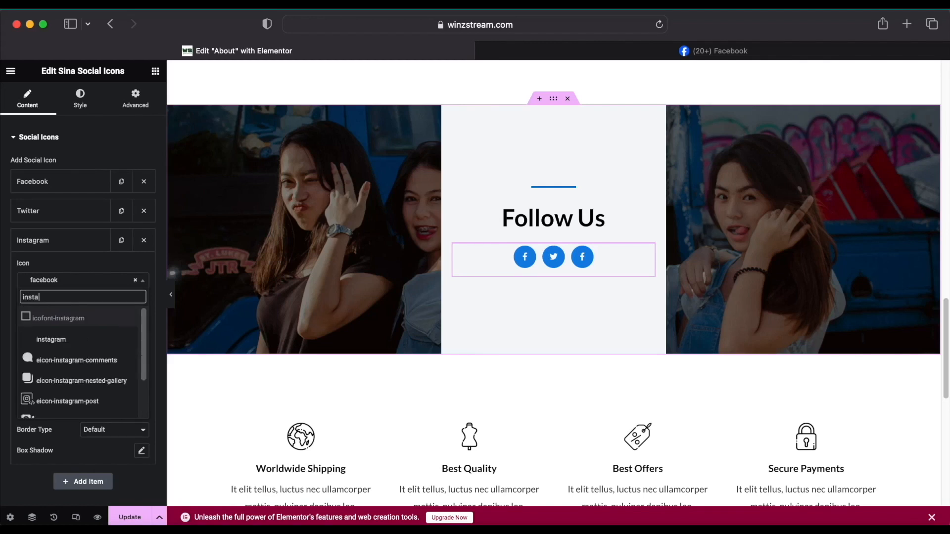
{"action": "left_click", "coordinate": [75, 340]}
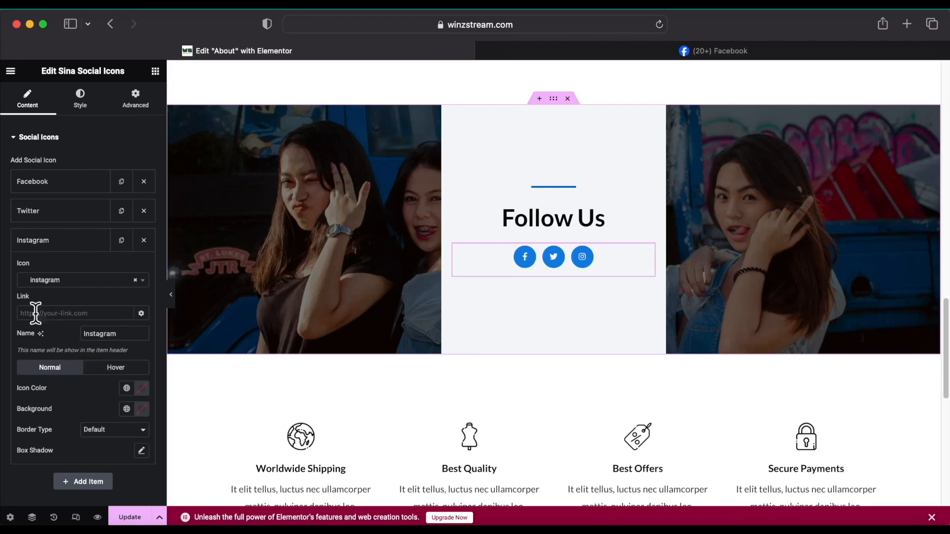
Load instagram.com in a new browser tab.
{"action": "left_click", "coordinate": [907, 24]}
{"action": "type", "text": "in"}
{"action": "key", "text": "Return"}
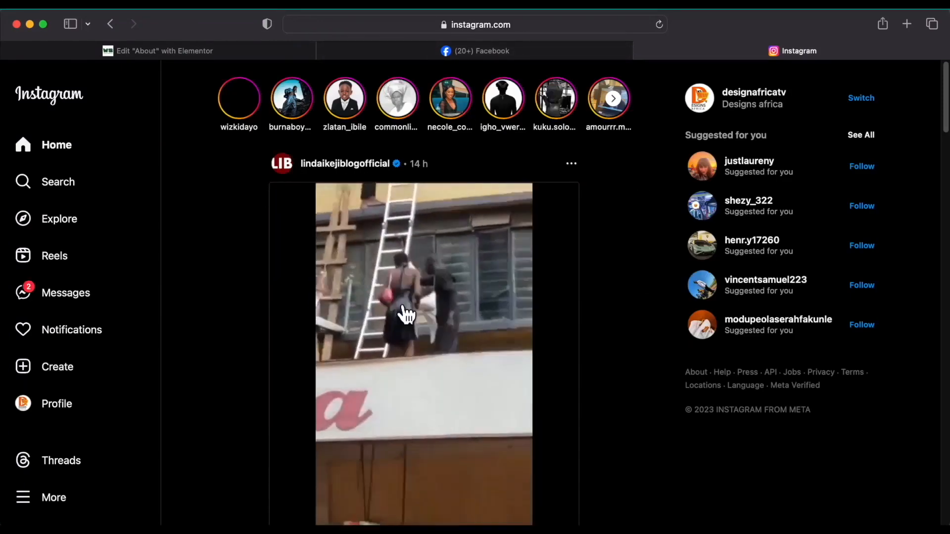
{"action": "left_click", "coordinate": [505, 28]}
{"action": "right_click", "coordinate": [362, 23]}
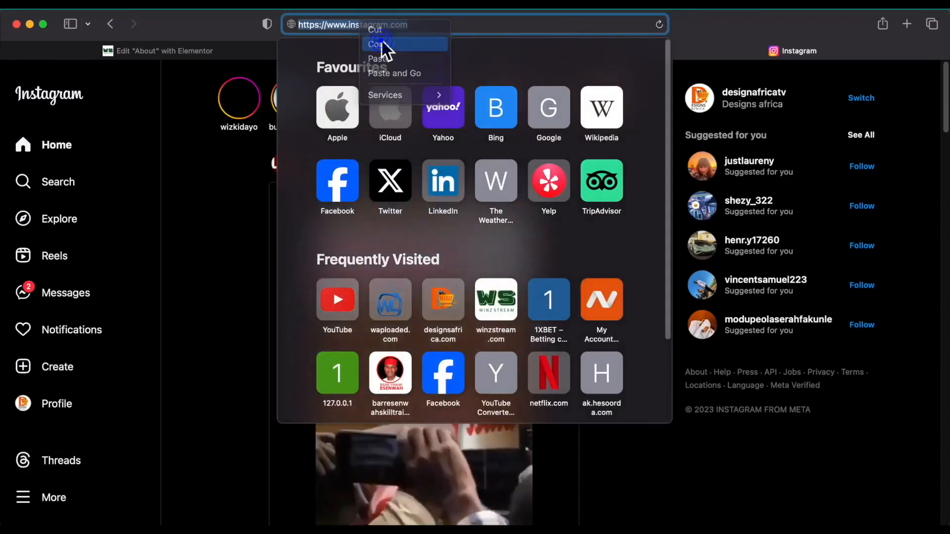
{"action": "left_click", "coordinate": [382, 45]}
{"action": "left_click", "coordinate": [212, 50]}
{"action": "left_click", "coordinate": [60, 313]}
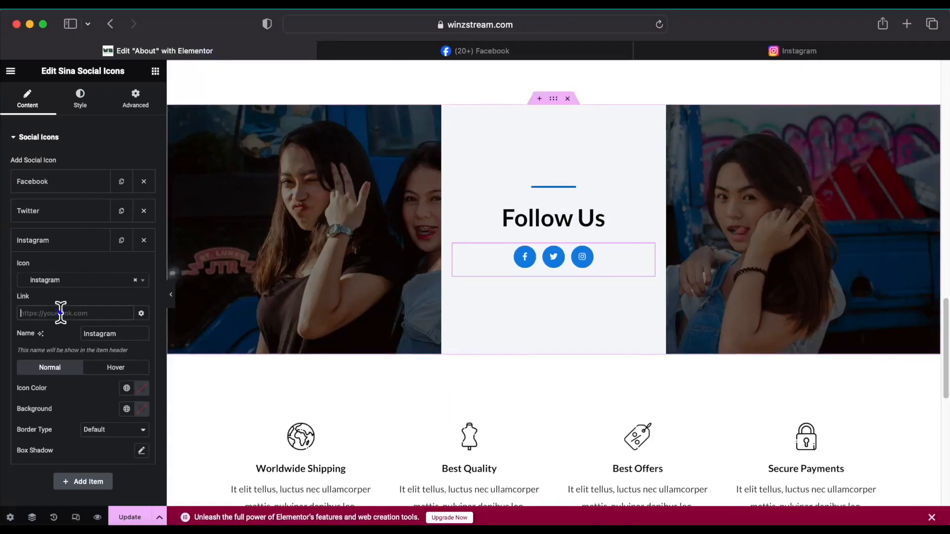
{"action": "right_click", "coordinate": [60, 313]}
{"action": "left_click", "coordinate": [87, 347]}
{"action": "left_click", "coordinate": [130, 517]}
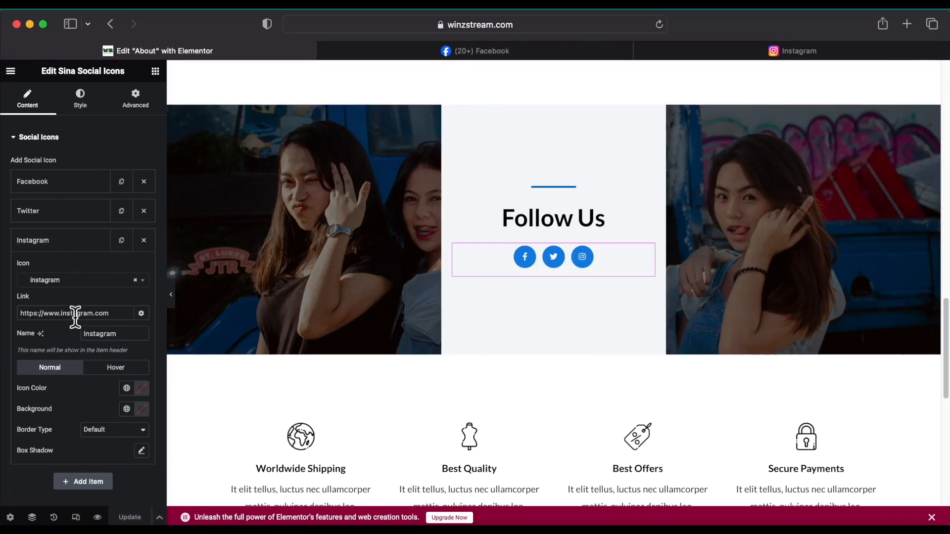
{"action": "left_click", "coordinate": [67, 212]}
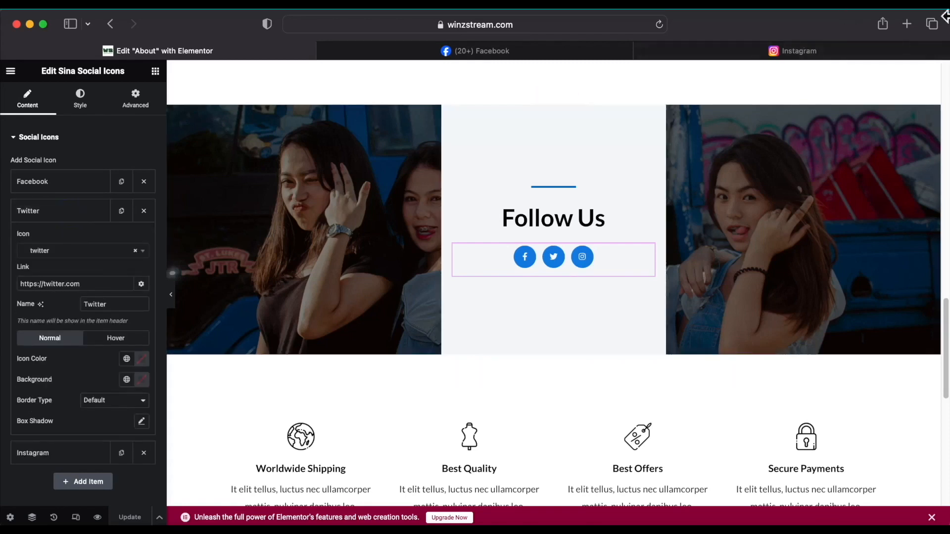
Briefly load twitter.com, then close the Instagram, Facebook and Twitter tabs.
{"action": "left_click", "coordinate": [906, 24]}
{"action": "type", "text": "twitter.com"}
{"action": "key", "text": "Return"}
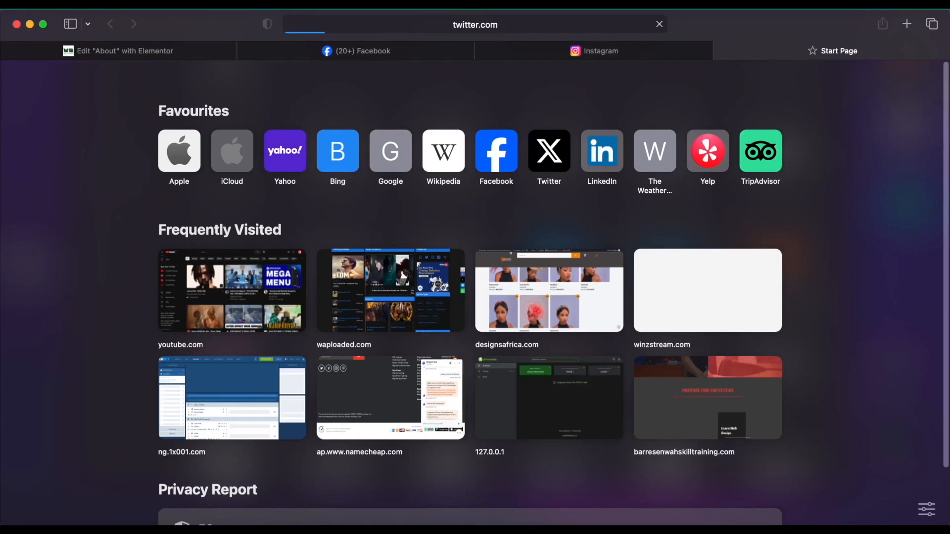
{"action": "left_click", "coordinate": [483, 51]}
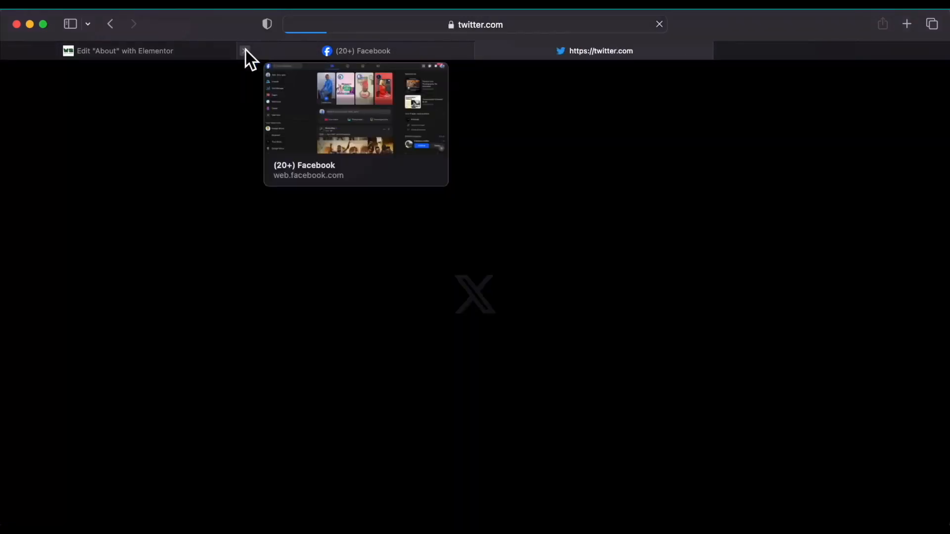
{"action": "left_click", "coordinate": [246, 50]}
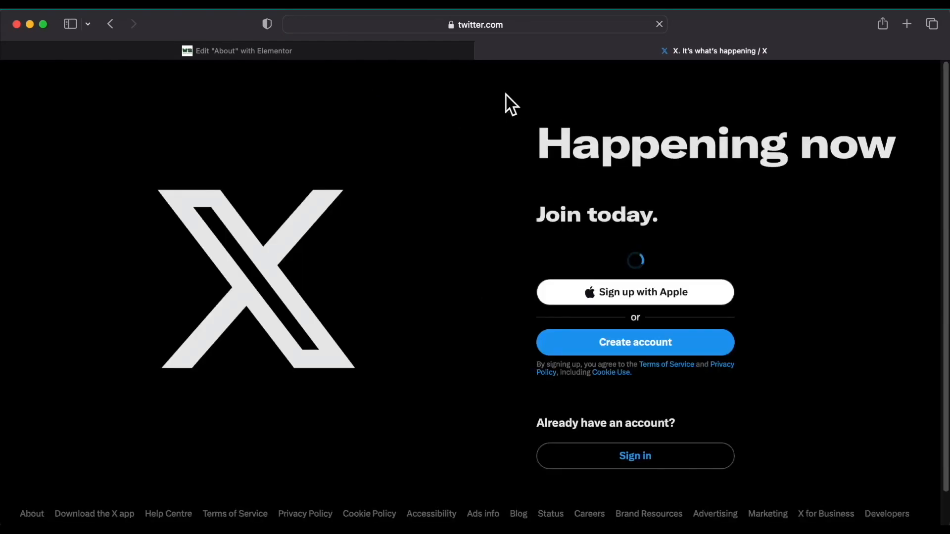
{"action": "left_click", "coordinate": [484, 51]}
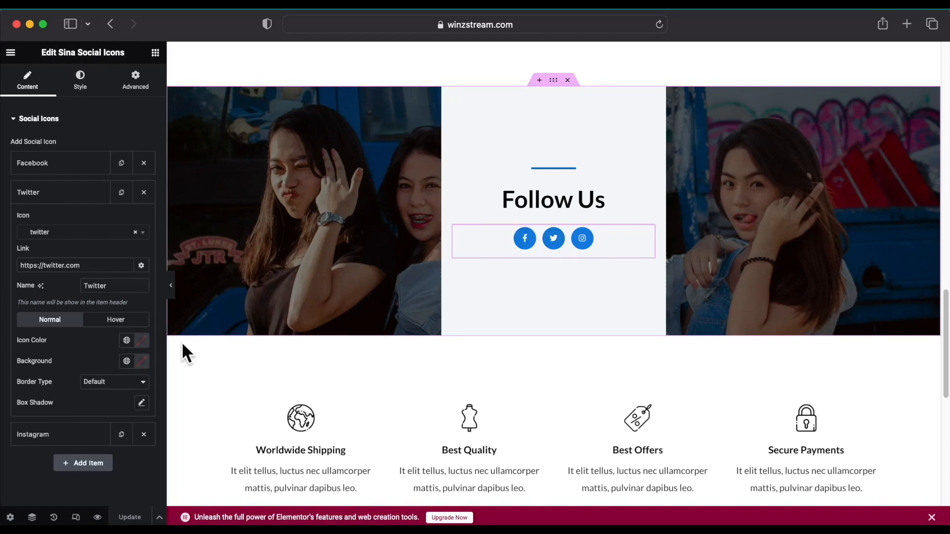
Set the Twitter icon colour to Secondary and its background to near-black.
{"action": "left_click", "coordinate": [126, 340]}
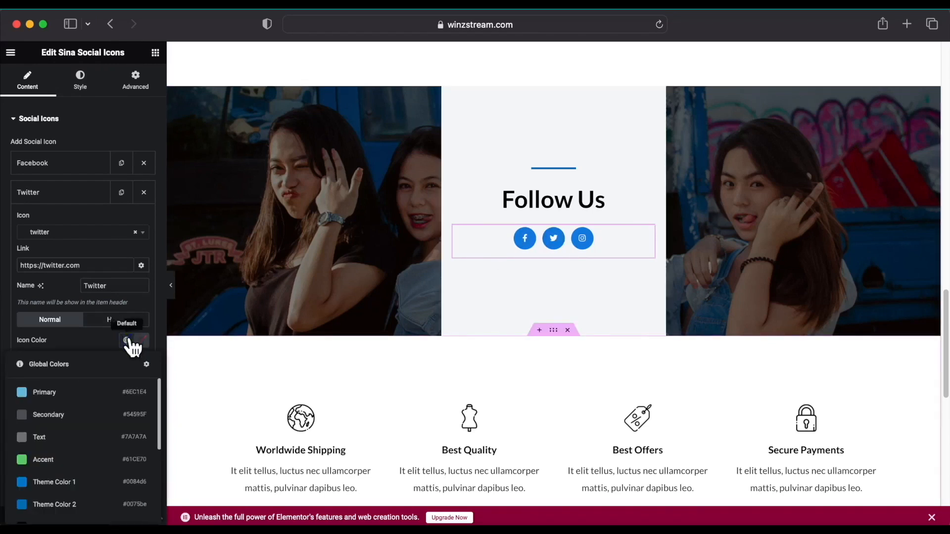
{"action": "scroll", "coordinate": [72, 466], "scroll_direction": "down", "scroll_amount": 3}
{"action": "scroll", "coordinate": [73, 456], "scroll_direction": "up", "scroll_amount": 3}
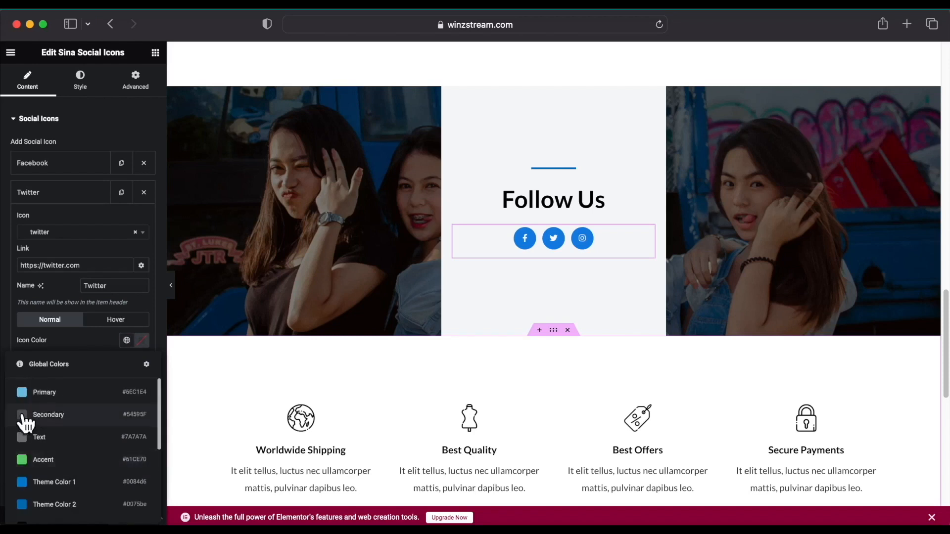
{"action": "left_click", "coordinate": [23, 414]}
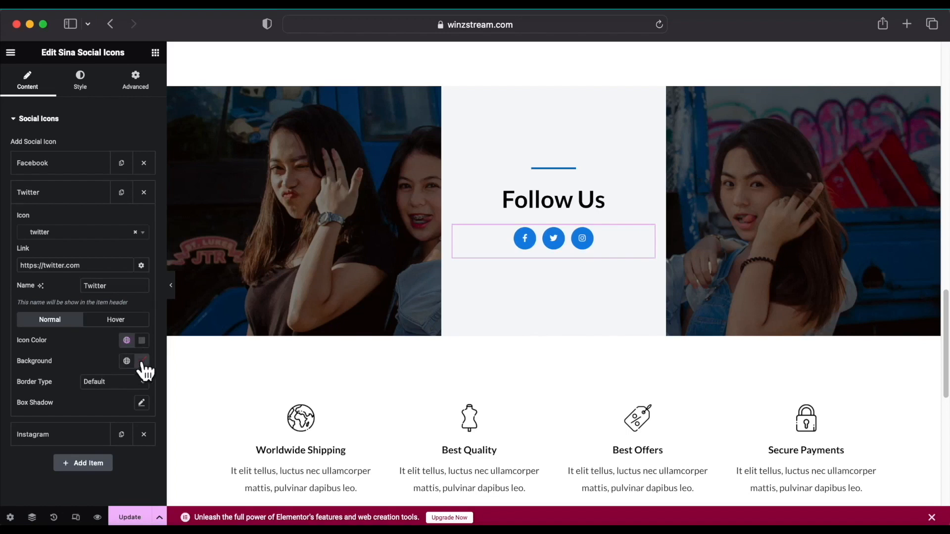
{"action": "left_click", "coordinate": [142, 361]}
{"action": "left_click", "coordinate": [83, 294]}
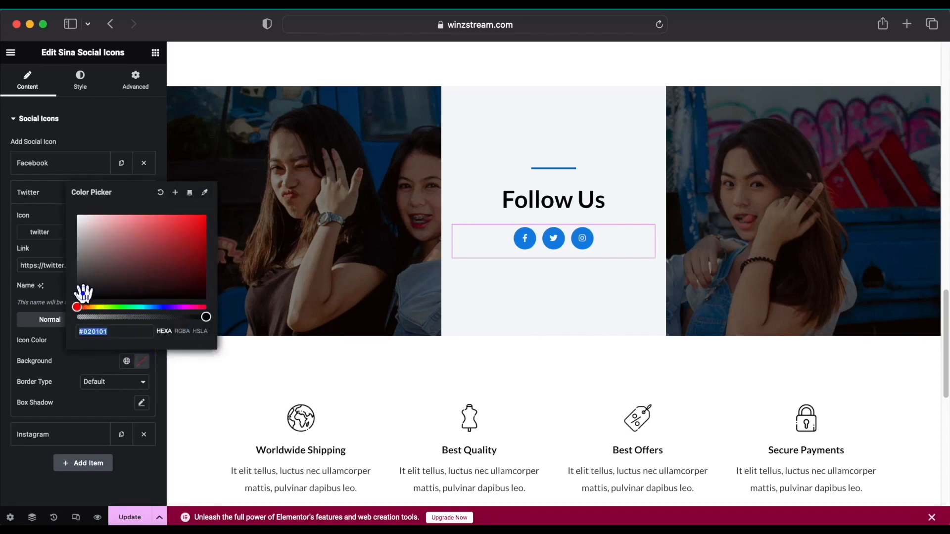
{"action": "left_click", "coordinate": [96, 363]}
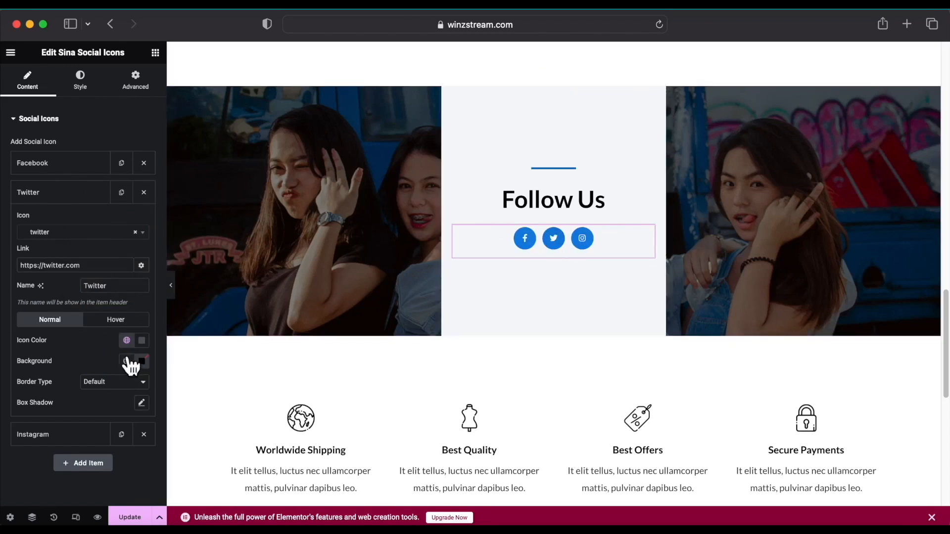
Make the Twitter hover background Secondary and darken the normal background to #020101.
{"action": "left_click", "coordinate": [138, 321]}
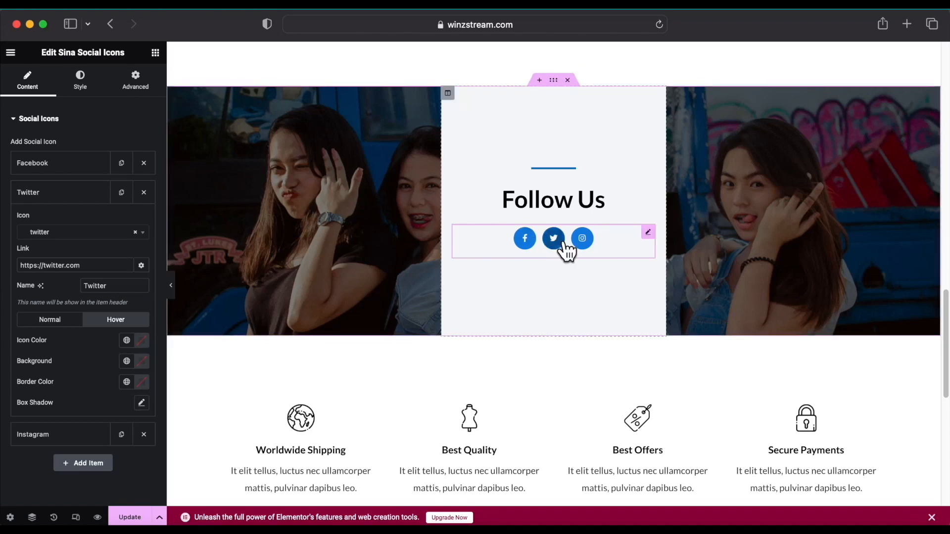
{"action": "left_click", "coordinate": [127, 362]}
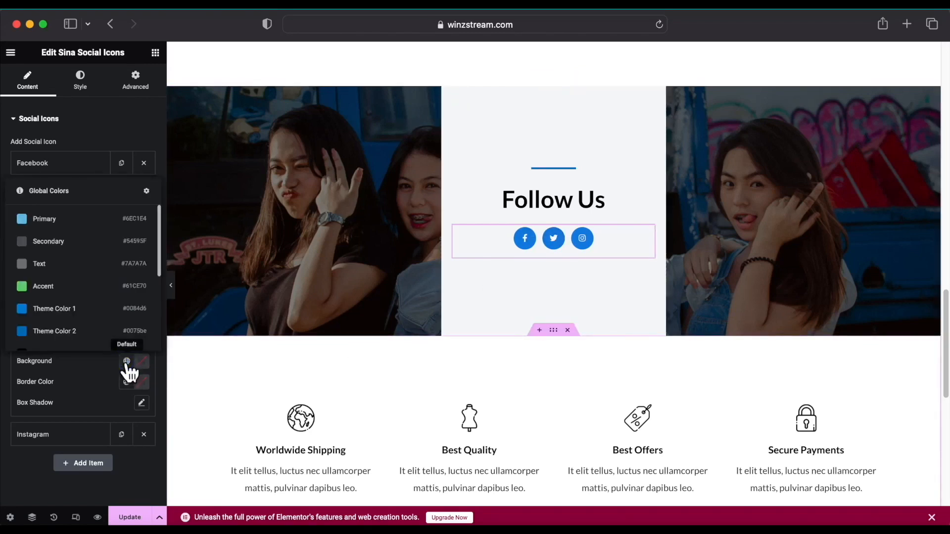
{"action": "left_click", "coordinate": [24, 243]}
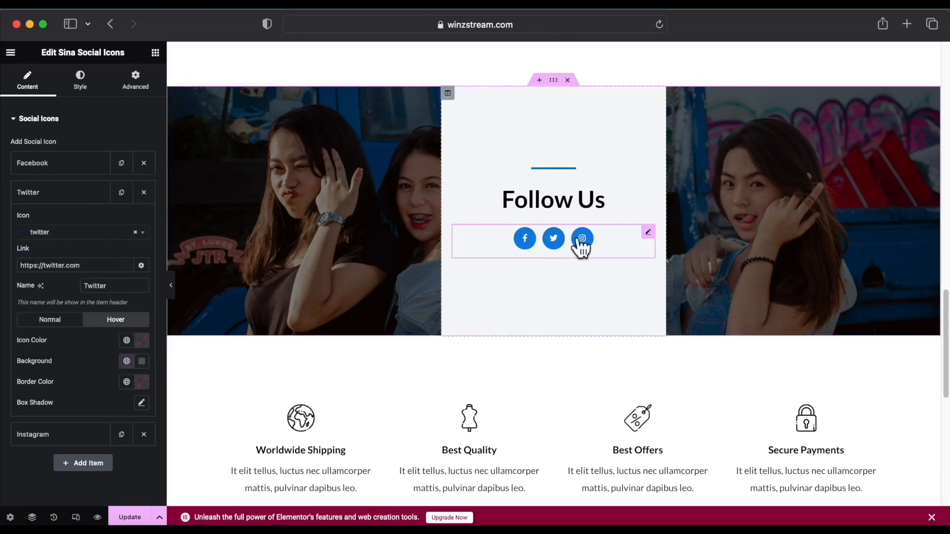
{"action": "left_click", "coordinate": [40, 321]}
{"action": "left_click", "coordinate": [142, 361]}
{"action": "mouse_move", "coordinate": [89, 296]}
{"action": "left_mouse_down"}
{"action": "mouse_move", "coordinate": [97, 282]}
{"action": "mouse_move", "coordinate": [89, 293]}
{"action": "left_mouse_up"}
{"action": "left_click", "coordinate": [132, 105]}
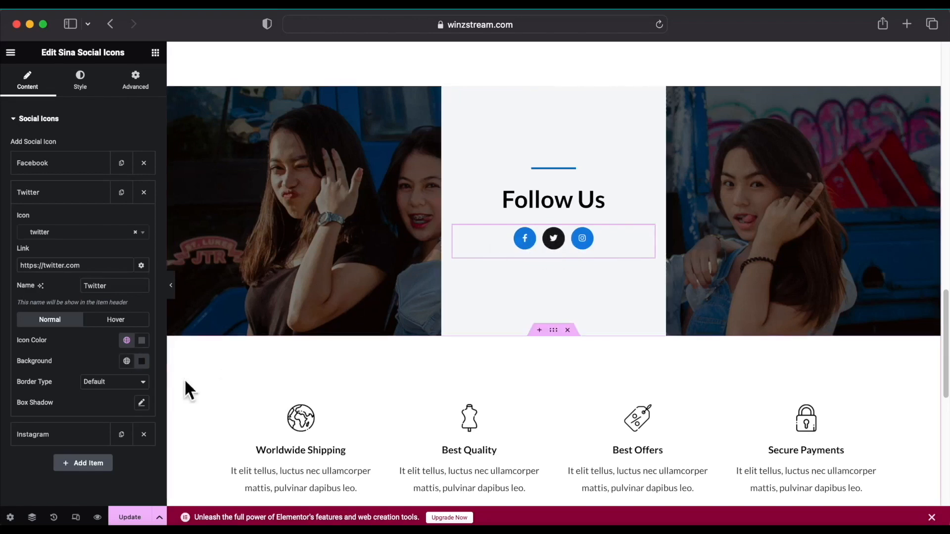
Give the Facebook icon a black background and a Secondary hover background.
{"action": "left_click", "coordinate": [64, 163]}
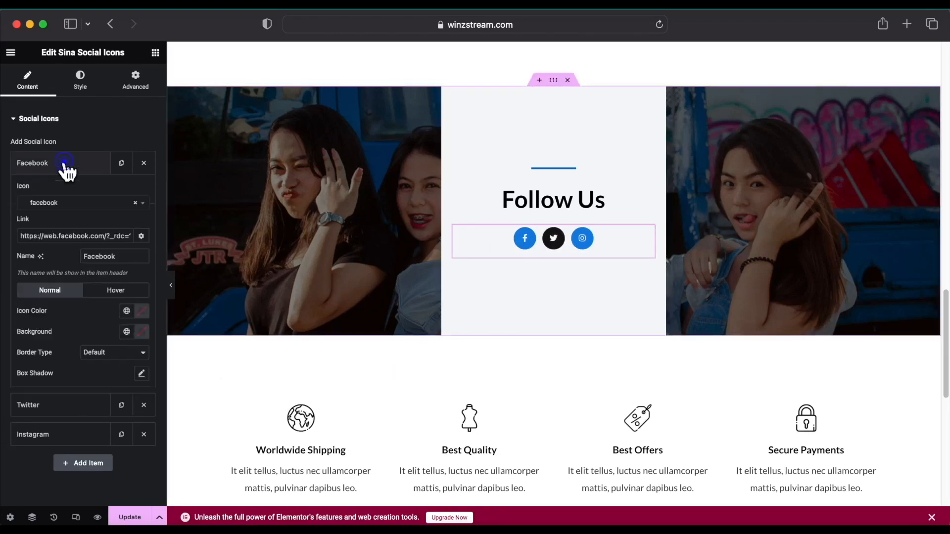
{"action": "left_click", "coordinate": [142, 336]}
{"action": "left_click", "coordinate": [79, 421]}
{"action": "left_click_drag", "start_coordinate": [80, 420], "coordinate": [81, 458]}
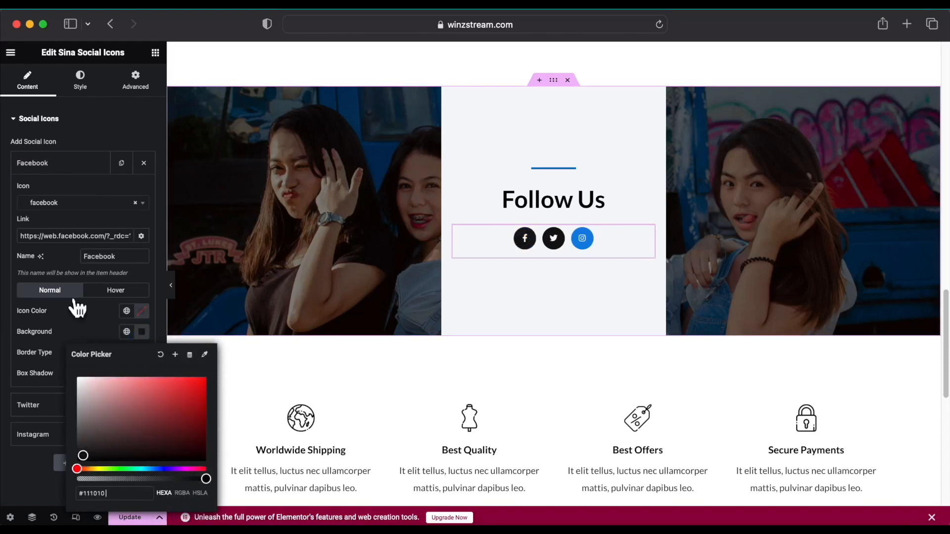
{"action": "left_click", "coordinate": [100, 310]}
{"action": "left_click", "coordinate": [113, 289]}
{"action": "left_click", "coordinate": [124, 332]}
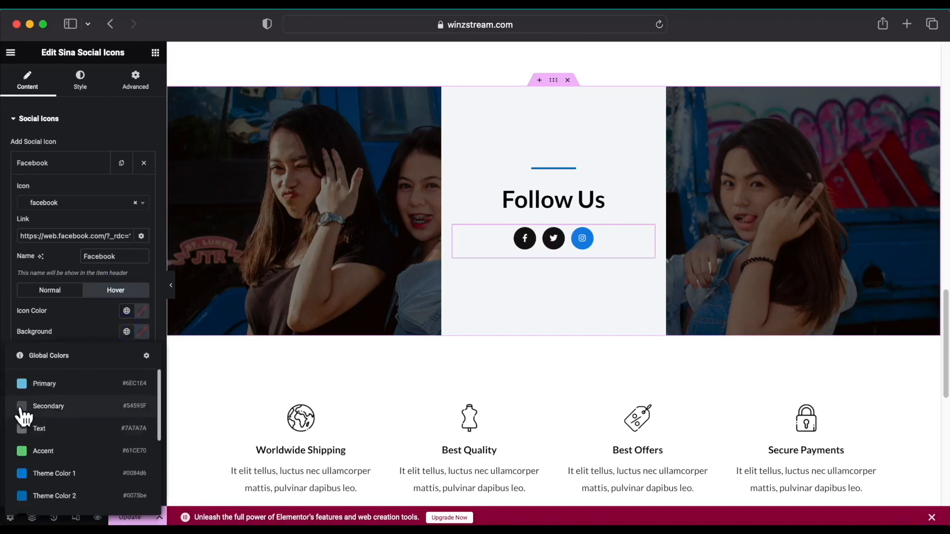
{"action": "left_click", "coordinate": [22, 406]}
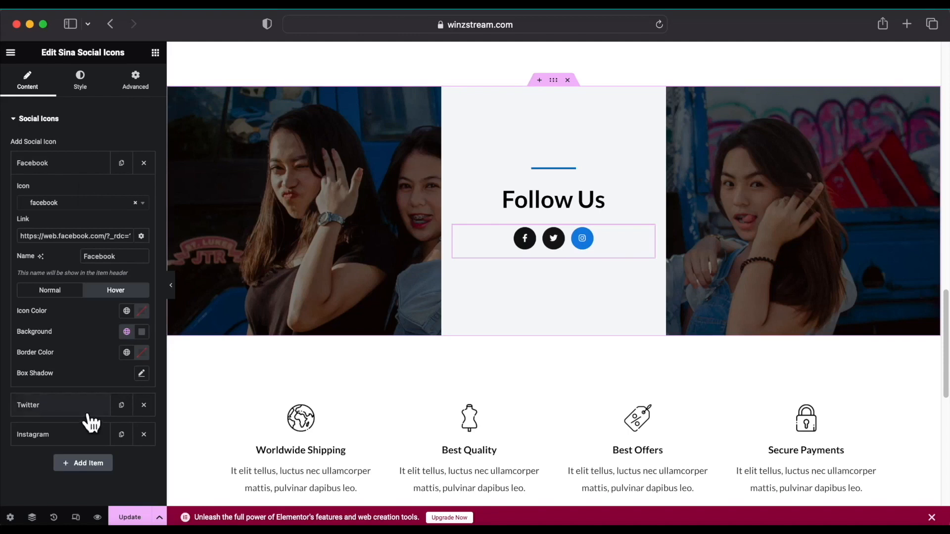
Give the Instagram icon a near-black background and a Secondary hover background.
{"action": "left_click", "coordinate": [64, 436]}
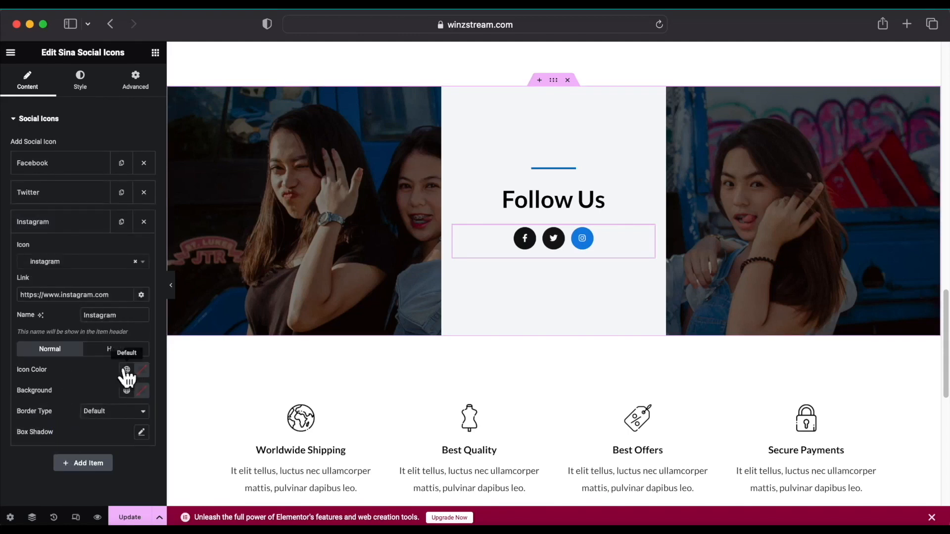
{"action": "left_click", "coordinate": [142, 392]}
{"action": "left_click", "coordinate": [90, 322]}
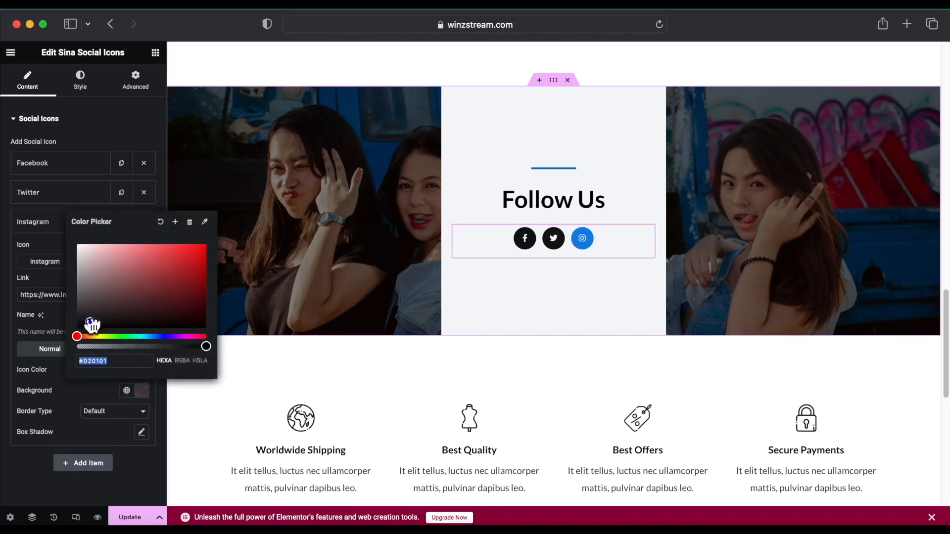
{"action": "left_click", "coordinate": [69, 401]}
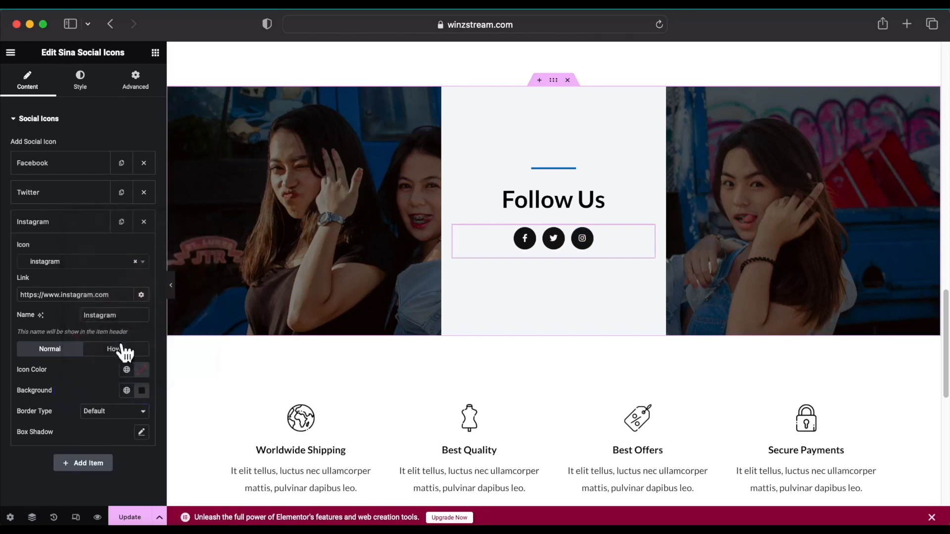
{"action": "left_click", "coordinate": [133, 350]}
{"action": "left_click", "coordinate": [126, 390]}
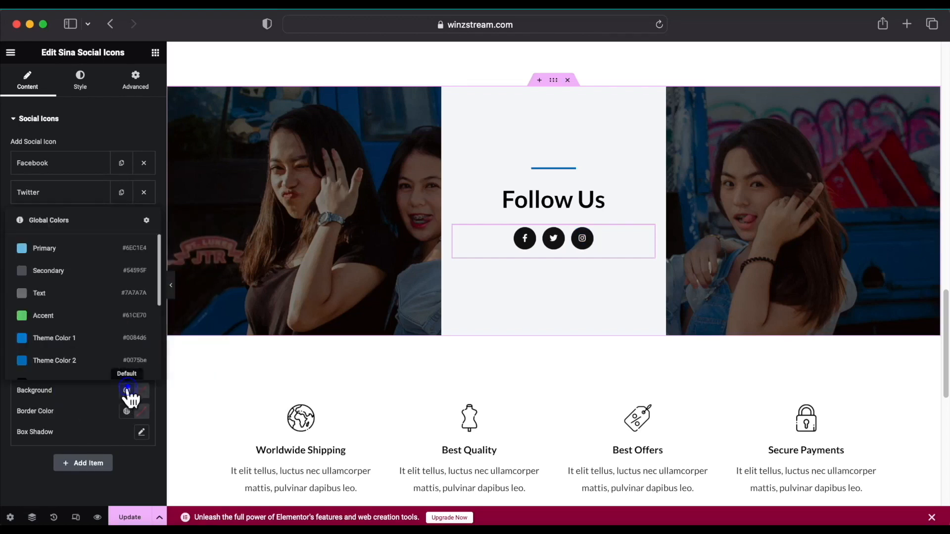
{"action": "left_click", "coordinate": [25, 277]}
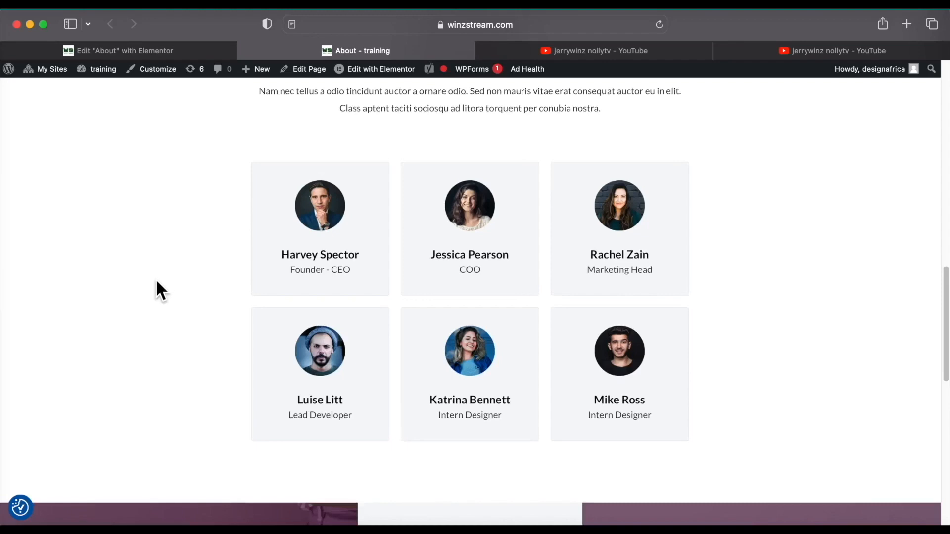
Scroll through the live About page, then return to its Elementor editor tab.
{"action": "scroll", "coordinate": [156, 281], "scroll_direction": "up", "scroll_amount": 15}
{"action": "scroll", "coordinate": [156, 281], "scroll_direction": "down", "scroll_amount": 10}
{"action": "scroll", "coordinate": [156, 280], "scroll_direction": "up", "scroll_amount": 7}
{"action": "scroll", "coordinate": [155, 280], "scroll_direction": "down", "scroll_amount": 11}
{"action": "scroll", "coordinate": [154, 281], "scroll_direction": "up", "scroll_amount": 15}
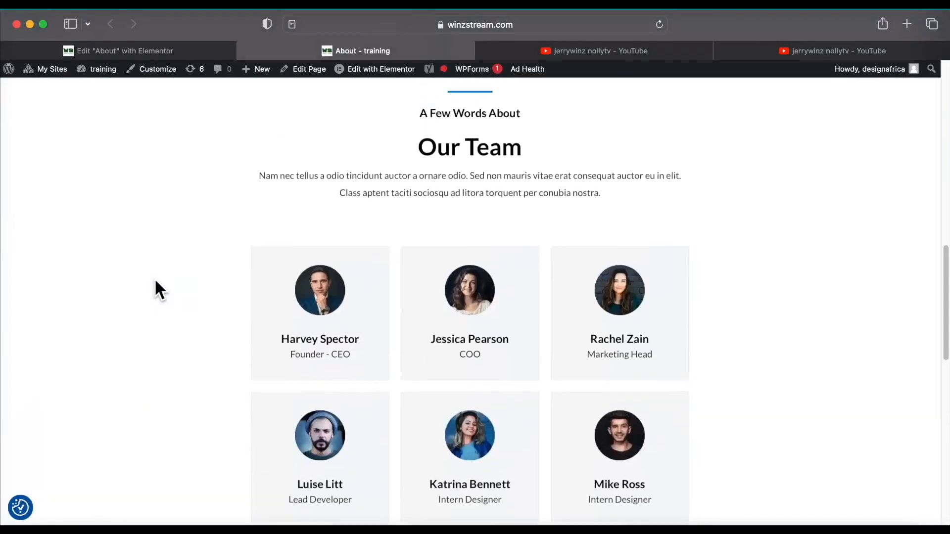
{"action": "scroll", "coordinate": [156, 280], "scroll_direction": "down", "scroll_amount": 15}
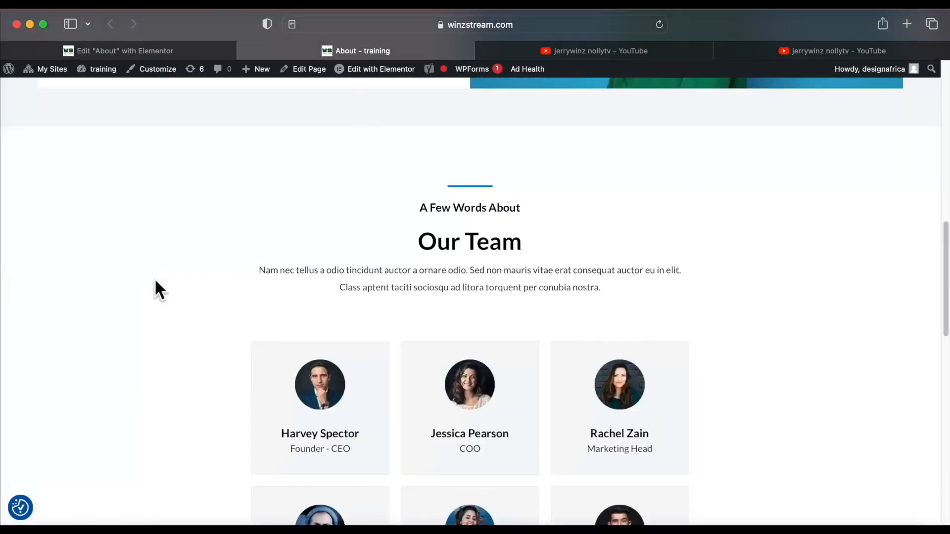
{"action": "scroll", "coordinate": [155, 282], "scroll_direction": "up", "scroll_amount": 15}
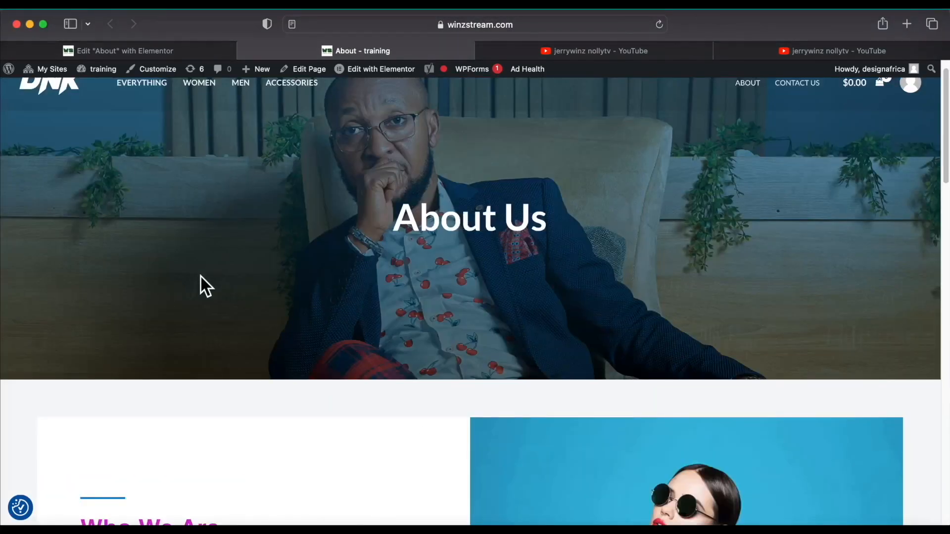
{"action": "scroll", "coordinate": [201, 277], "scroll_direction": "down", "scroll_amount": 15}
{"action": "scroll", "coordinate": [201, 278], "scroll_direction": "up", "scroll_amount": 4}
{"action": "scroll", "coordinate": [201, 277], "scroll_direction": "down", "scroll_amount": 4}
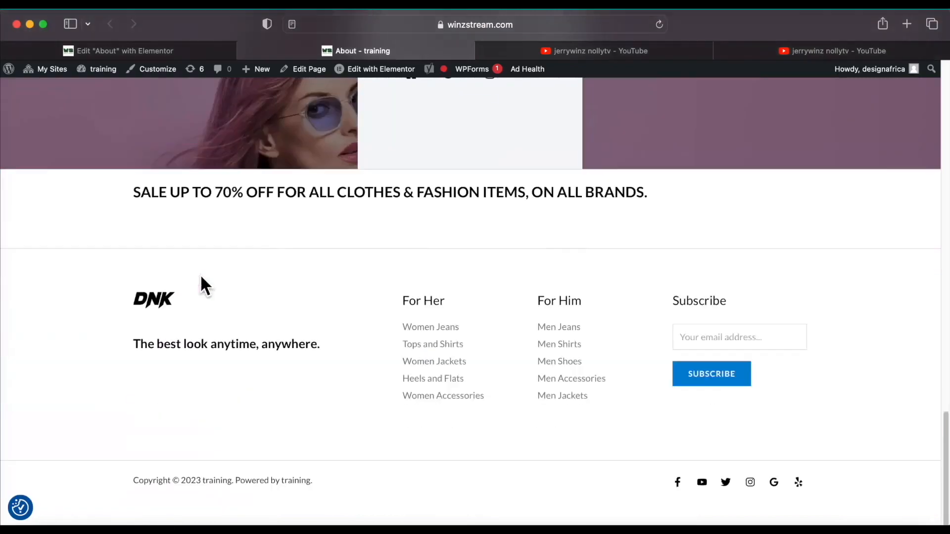
{"action": "scroll", "coordinate": [408, 292], "scroll_direction": "up", "scroll_amount": 15}
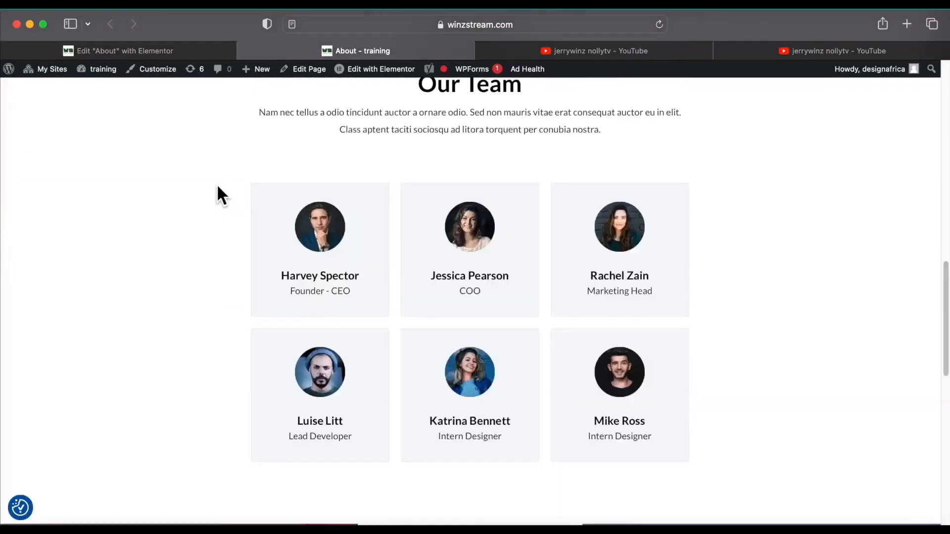
{"action": "scroll", "coordinate": [124, 129], "scroll_direction": "down", "scroll_amount": 5}
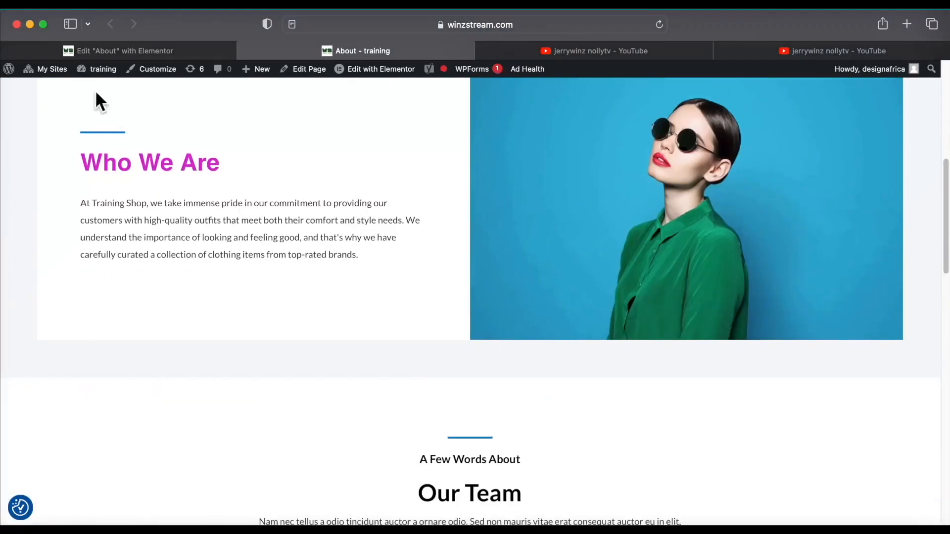
{"action": "scroll", "coordinate": [230, 310], "scroll_direction": "down", "scroll_amount": 5}
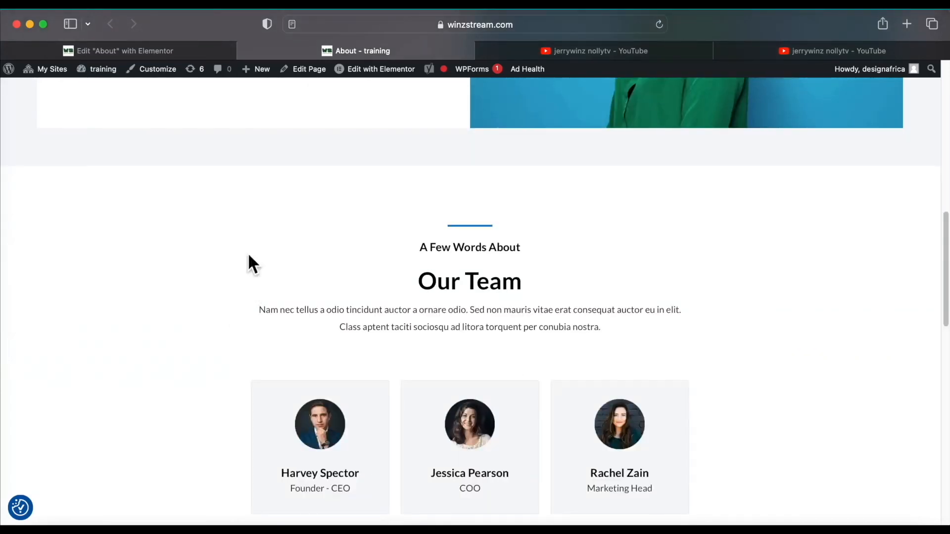
{"action": "left_click", "coordinate": [157, 53]}
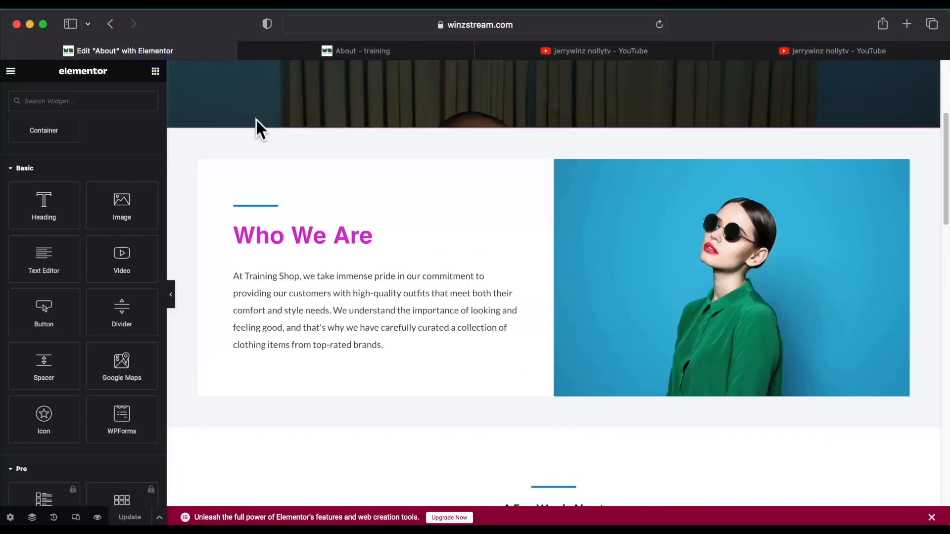
Close the live About tab and open the Who We Are image box's title styling.
{"action": "left_click", "coordinate": [245, 51]}
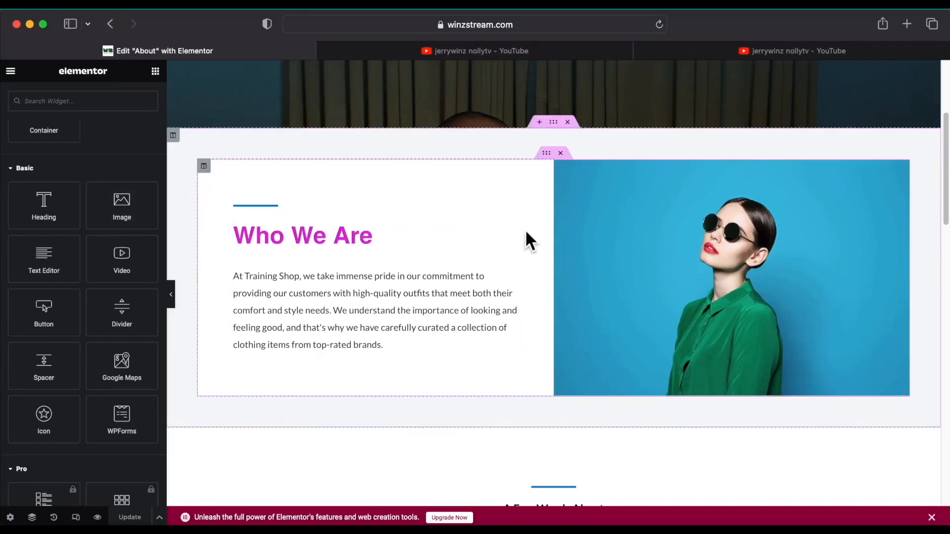
{"action": "left_click", "coordinate": [511, 228]}
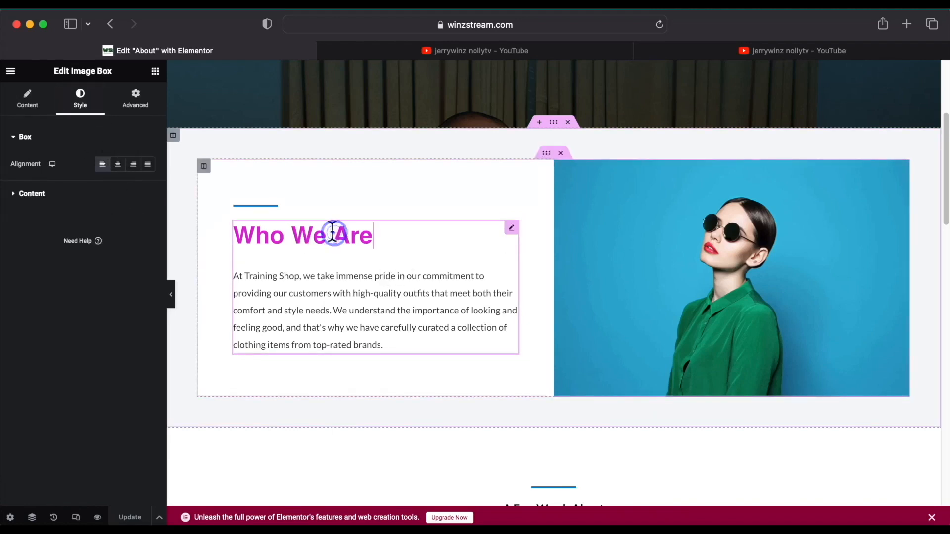
{"action": "left_click", "coordinate": [33, 101]}
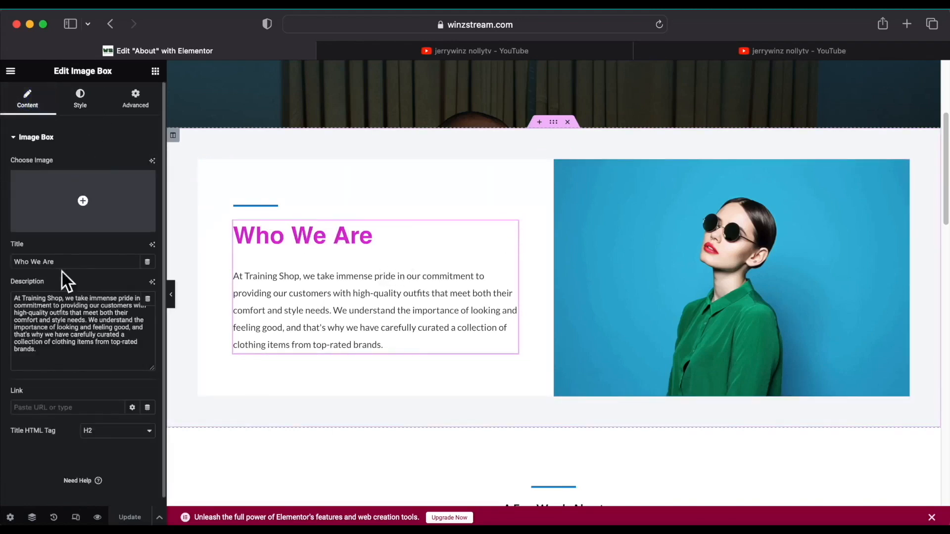
{"action": "left_click", "coordinate": [81, 105]}
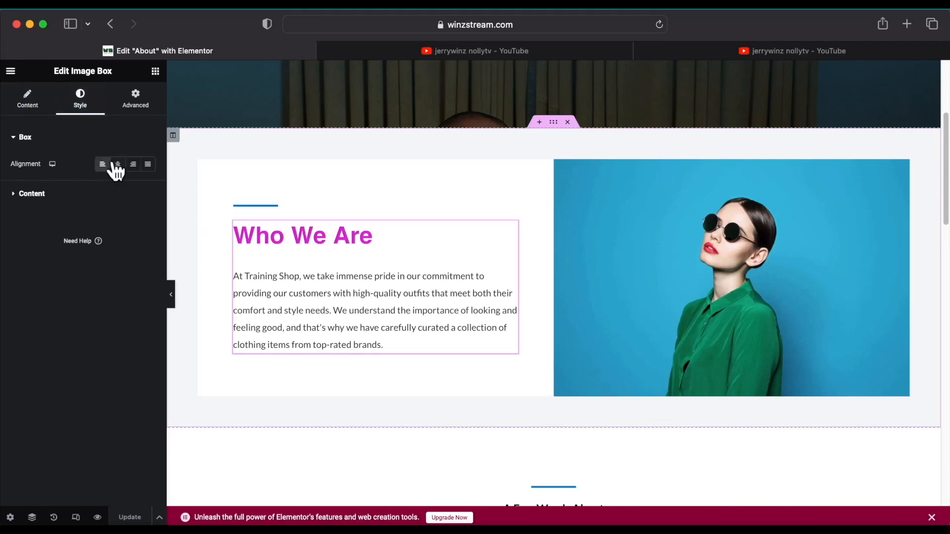
{"action": "left_click", "coordinate": [19, 139]}
{"action": "left_click", "coordinate": [19, 139]}
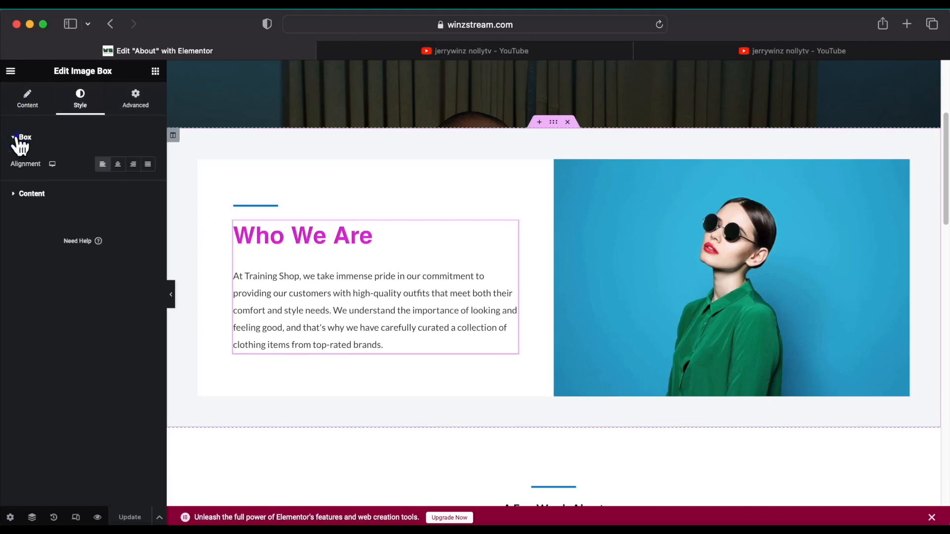
{"action": "left_click", "coordinate": [24, 194]}
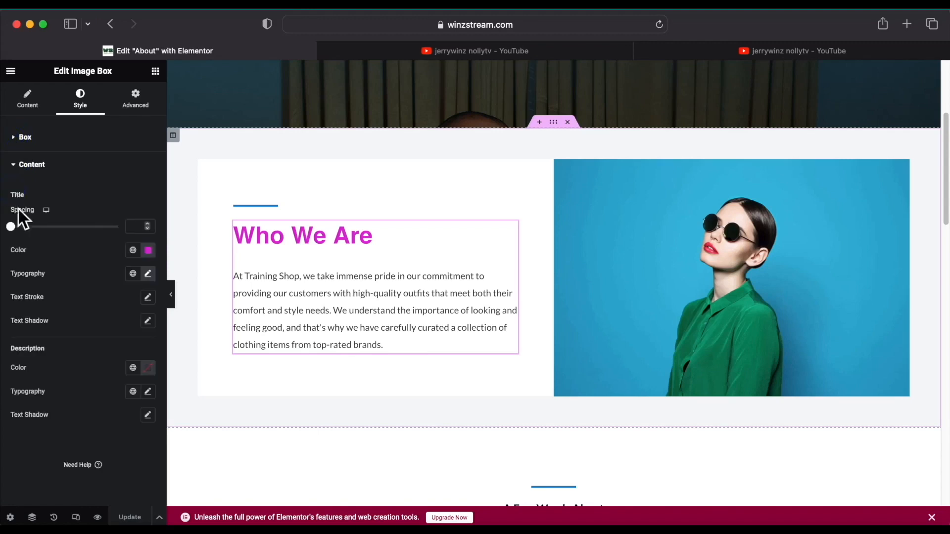
Set the Who We Are title colour to #403C40 and update the page.
{"action": "left_click", "coordinate": [149, 252]}
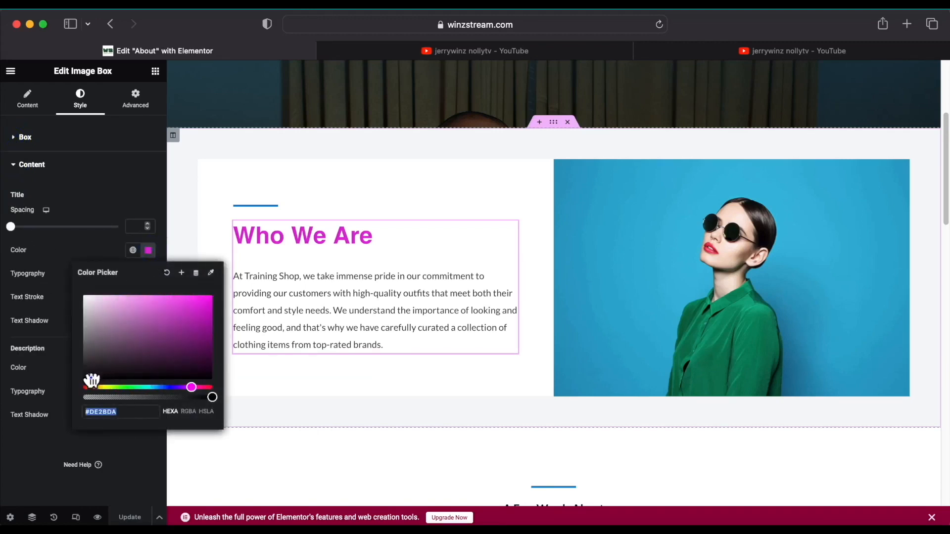
{"action": "type", "text": "#403C40"}
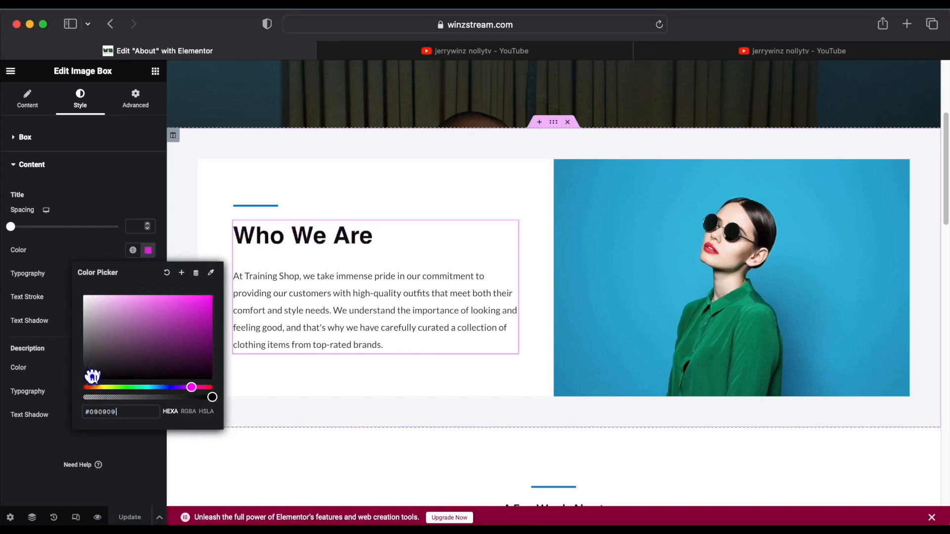
{"action": "left_click", "coordinate": [131, 164]}
{"action": "left_click", "coordinate": [131, 517]}
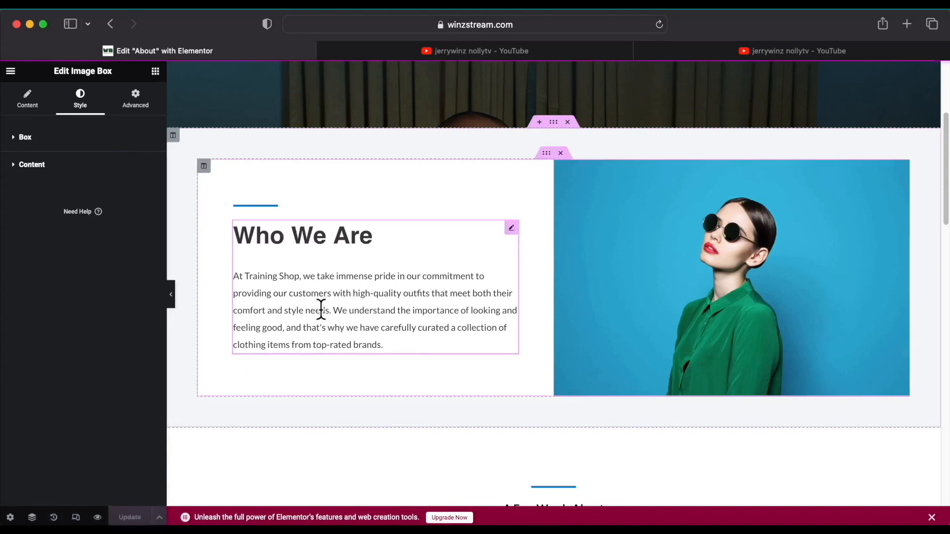
{"action": "scroll", "coordinate": [321, 311], "scroll_direction": "up", "scroll_amount": 3}
{"action": "scroll", "coordinate": [321, 317], "scroll_direction": "up", "scroll_amount": 4}
{"action": "scroll", "coordinate": [322, 318], "scroll_direction": "down", "scroll_amount": 6}
{"action": "scroll", "coordinate": [320, 312], "scroll_direction": "up", "scroll_amount": 6}
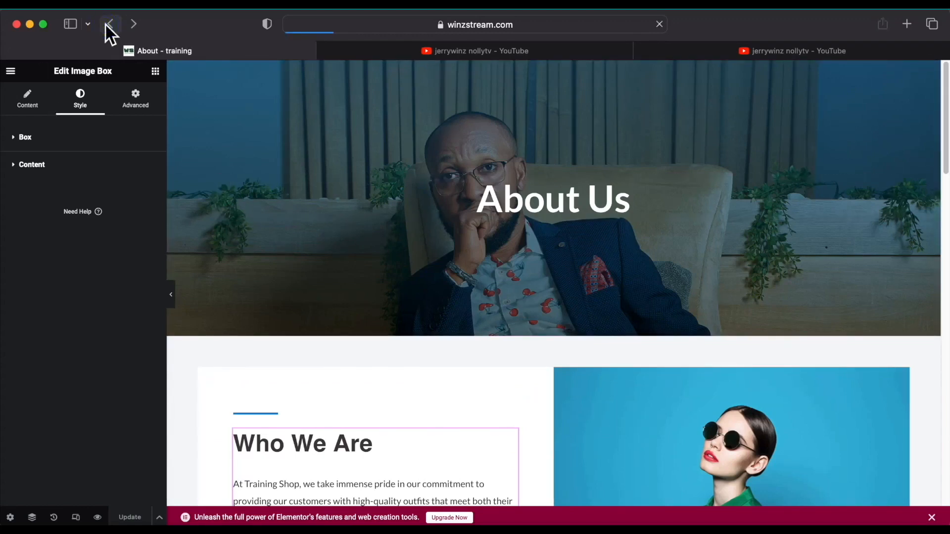
Open the site Customizer from the live About page's admin bar.
{"action": "scroll", "coordinate": [213, 163], "scroll_direction": "down", "scroll_amount": 8}
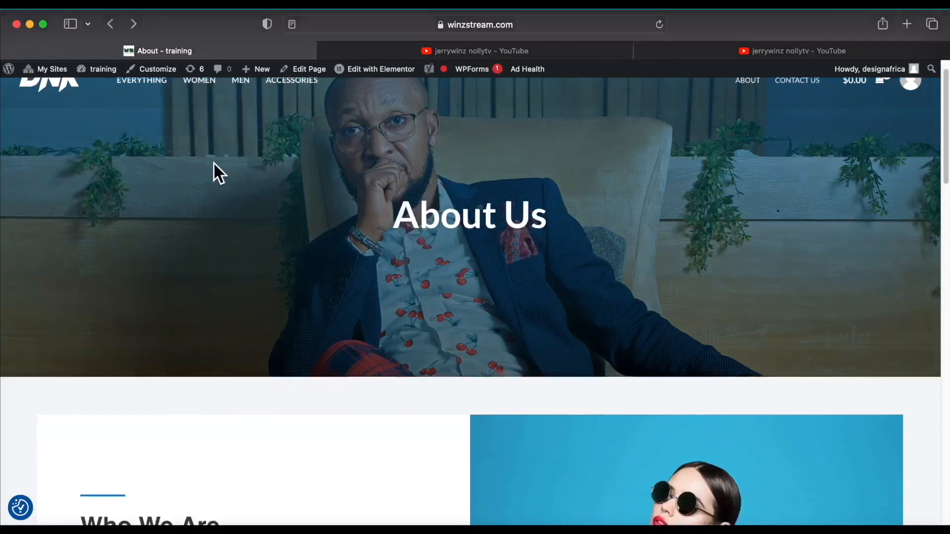
{"action": "scroll", "coordinate": [213, 164], "scroll_direction": "up", "scroll_amount": 10}
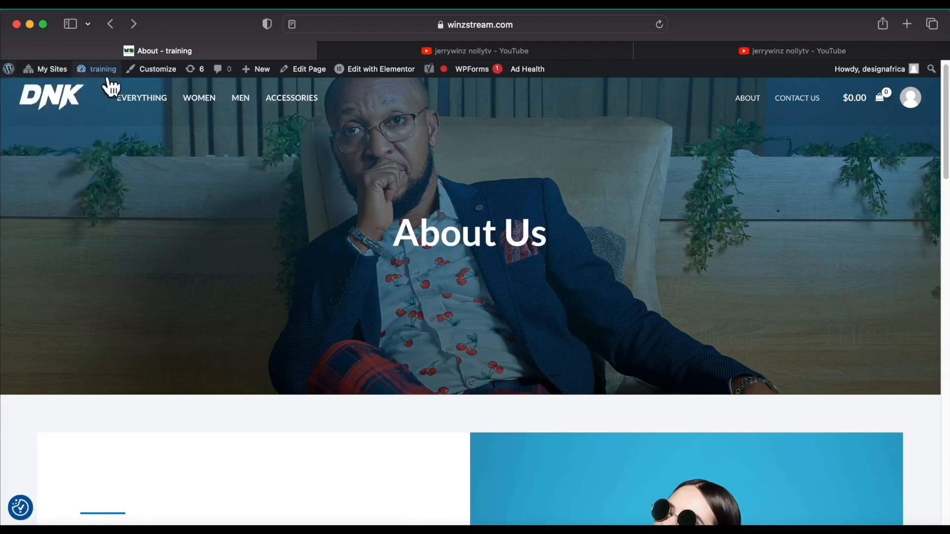
{"action": "mouse_move", "coordinate": [106, 80]}
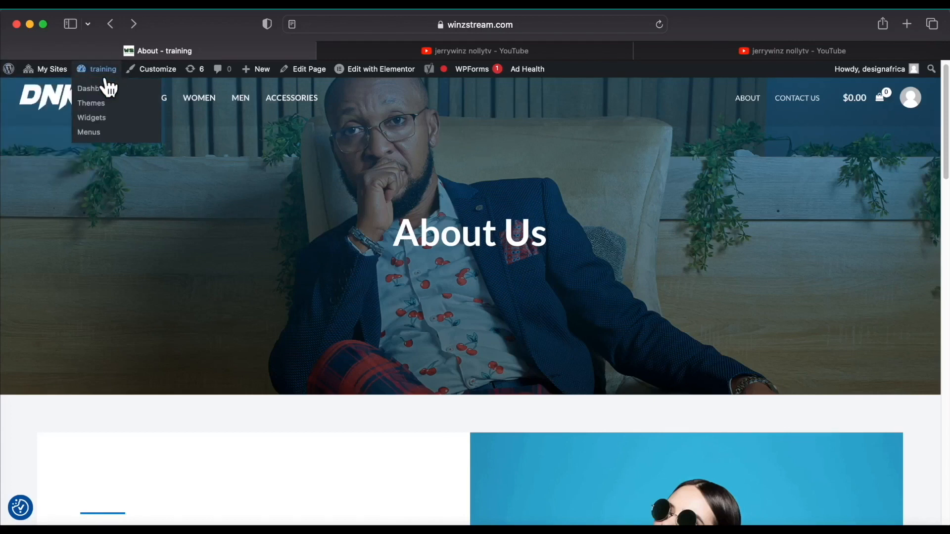
{"action": "scroll", "coordinate": [103, 84], "scroll_direction": "up", "scroll_amount": 1}
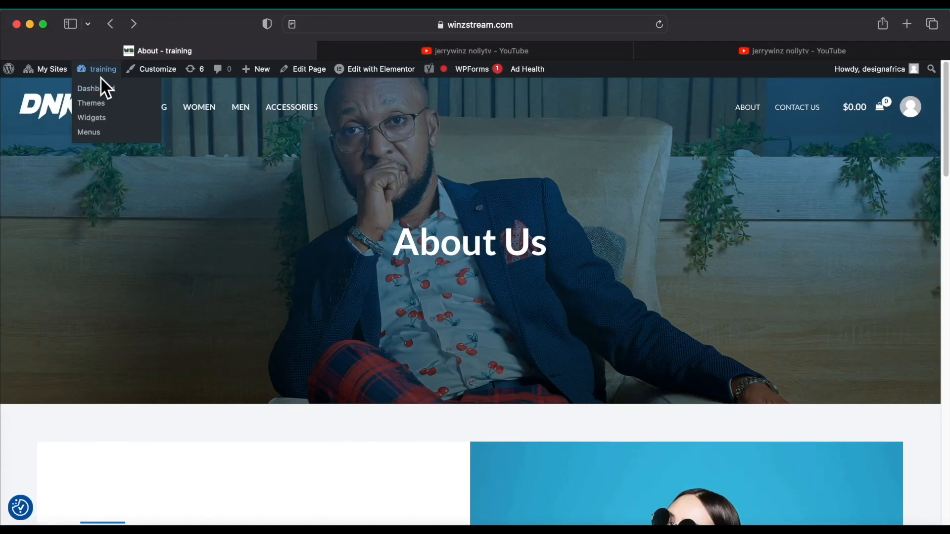
{"action": "left_click", "coordinate": [158, 69]}
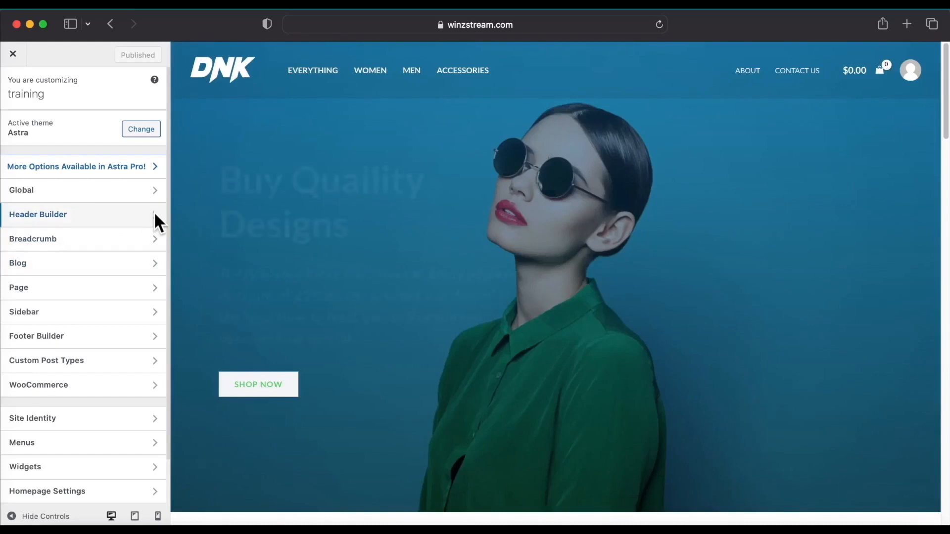
Go to the header's Site Title & Logo settings and open the Change Logo media picker.
{"action": "left_click", "coordinate": [155, 214]}
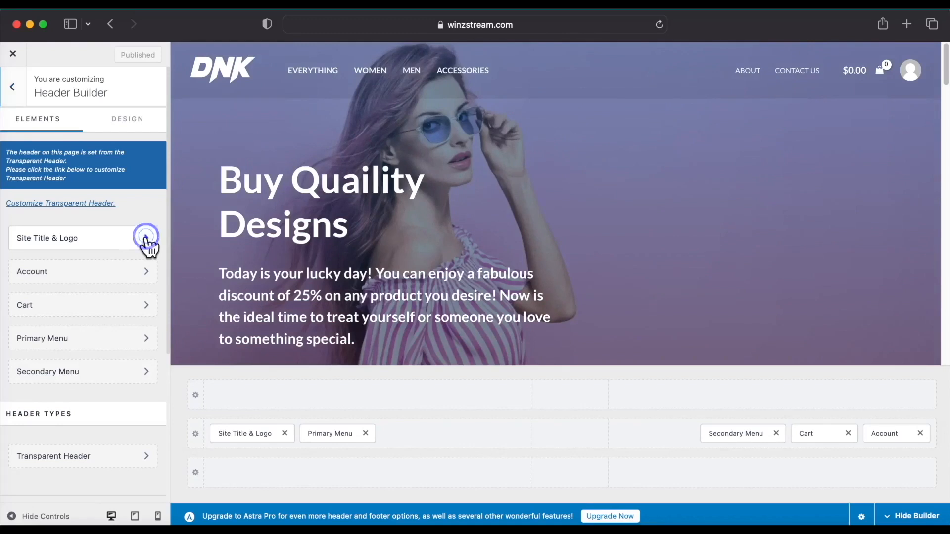
{"action": "left_click", "coordinate": [146, 237]}
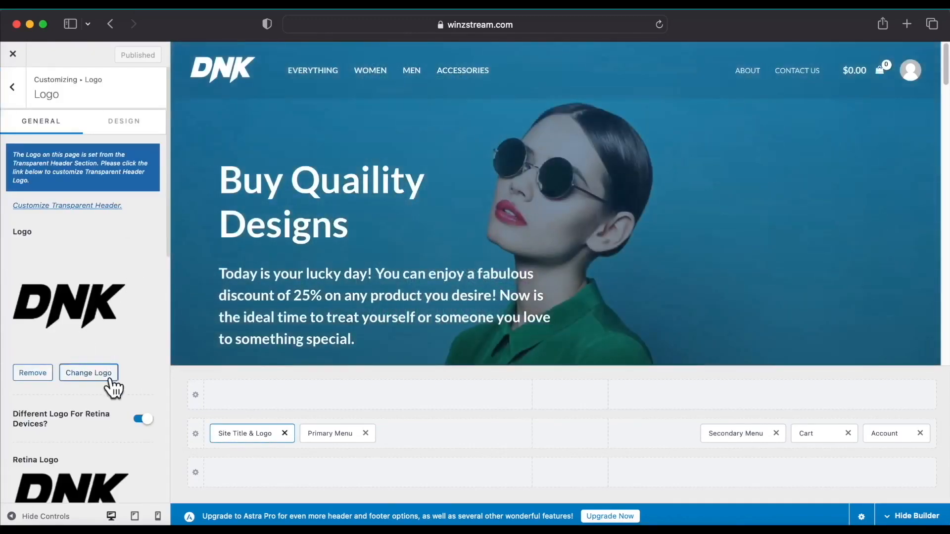
{"action": "left_click", "coordinate": [102, 375]}
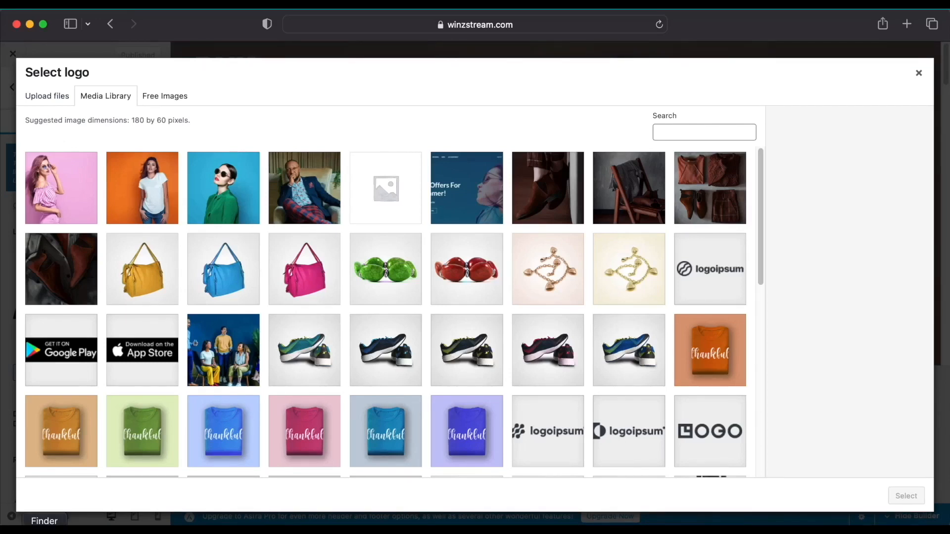
Drag the three KLUGFIX logo files from Finder's Documents folder into the Select logo dialog.
{"action": "left_click", "coordinate": [44, 530]}
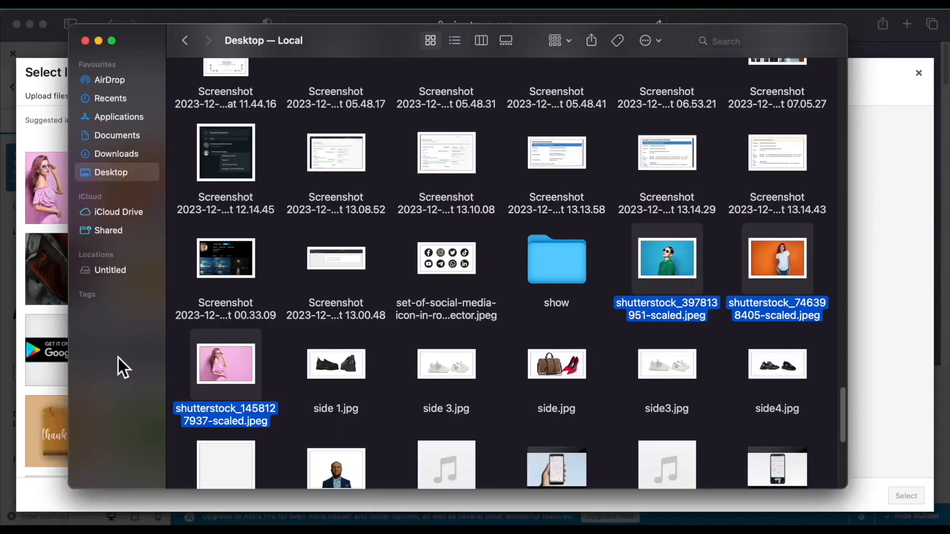
{"action": "left_click", "coordinate": [130, 133]}
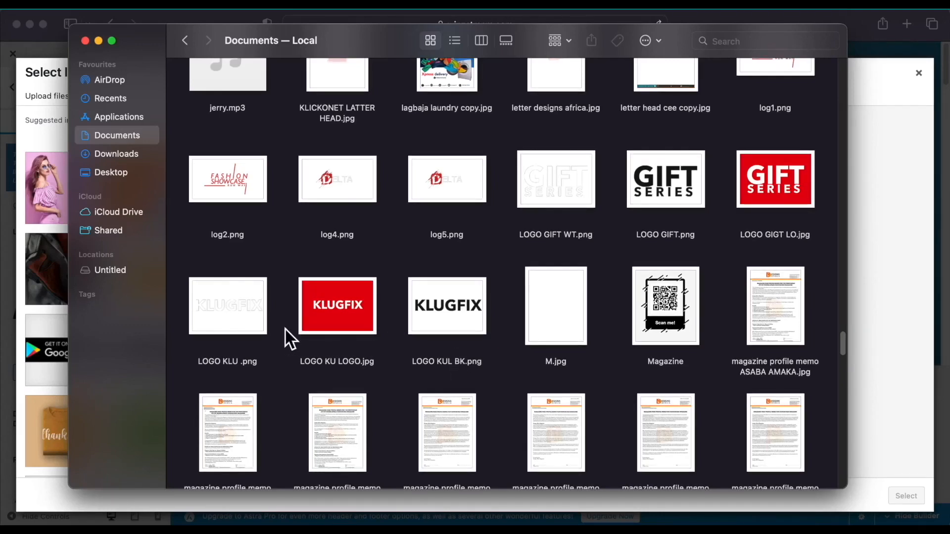
{"action": "left_click_drag", "start_coordinate": [180, 310], "coordinate": [452, 304]}
{"action": "left_click_drag", "start_coordinate": [310, 307], "coordinate": [857, 348]}
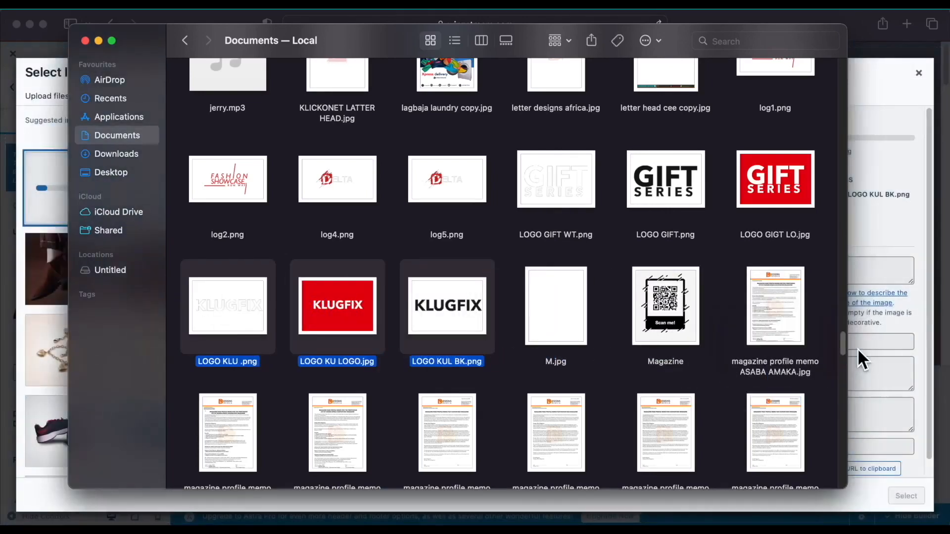
{"action": "left_click", "coordinate": [883, 212]}
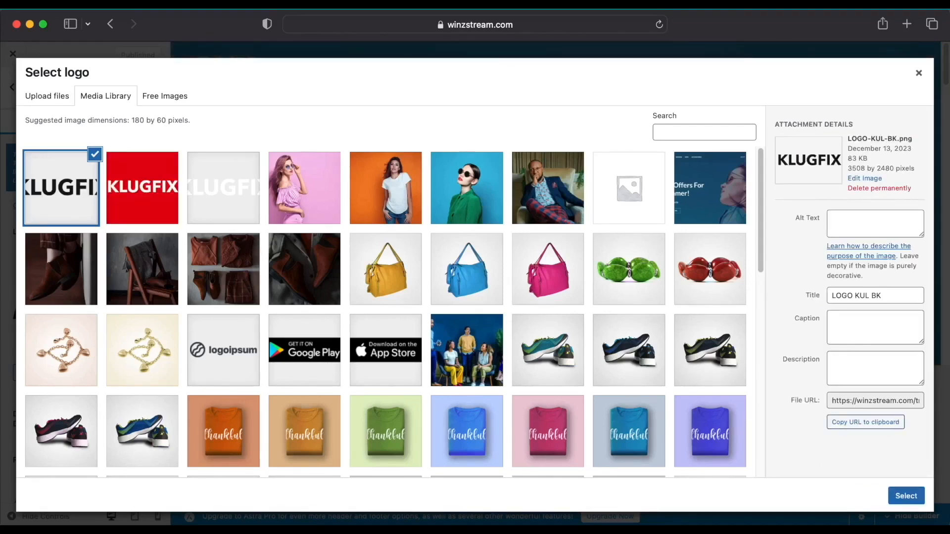
Choose LOGO-KUL-BK.png as the site logo and move on to cropping.
{"action": "left_click", "coordinate": [906, 496]}
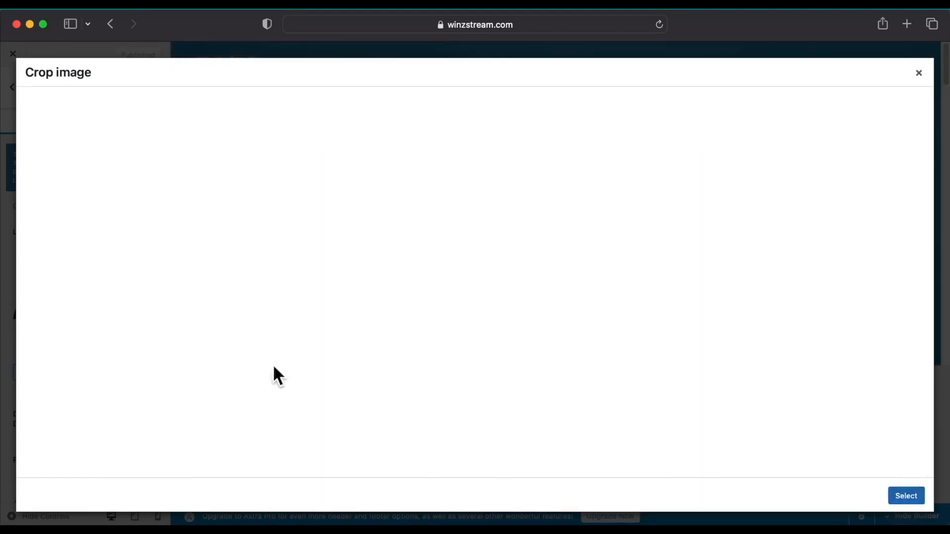
Apply the cropped black KLUGFIX logo as the site logo and the Retina Logo.
{"action": "left_click", "coordinate": [891, 498]}
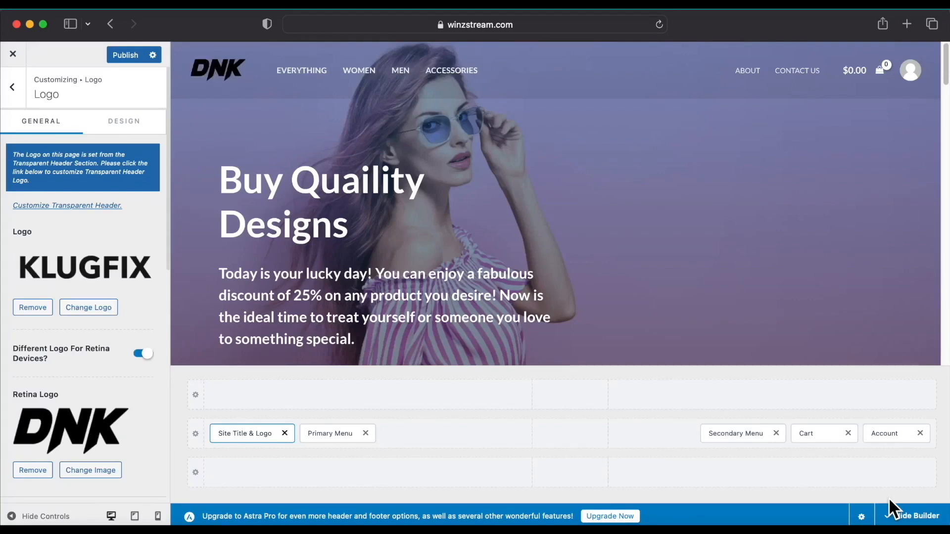
{"action": "scroll", "coordinate": [168, 433], "scroll_direction": "down", "scroll_amount": 3}
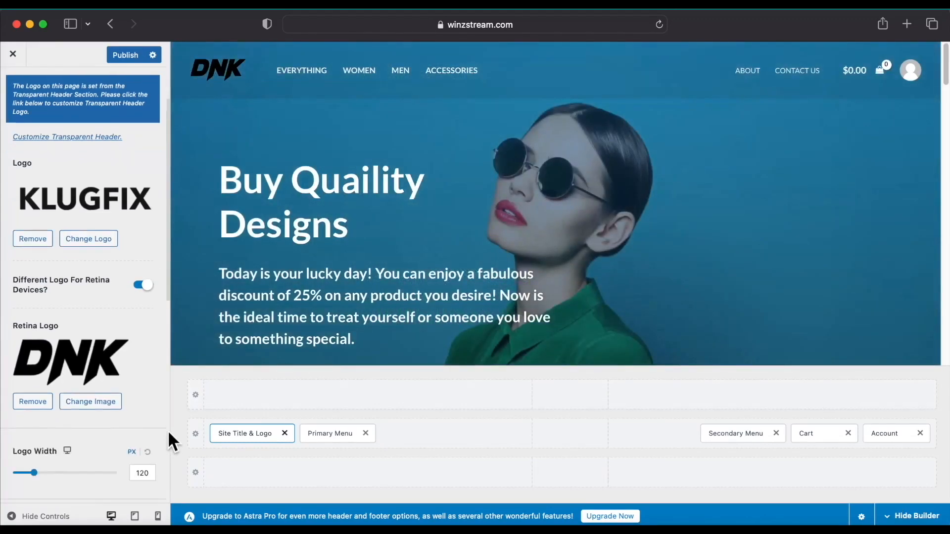
{"action": "left_click", "coordinate": [91, 401]}
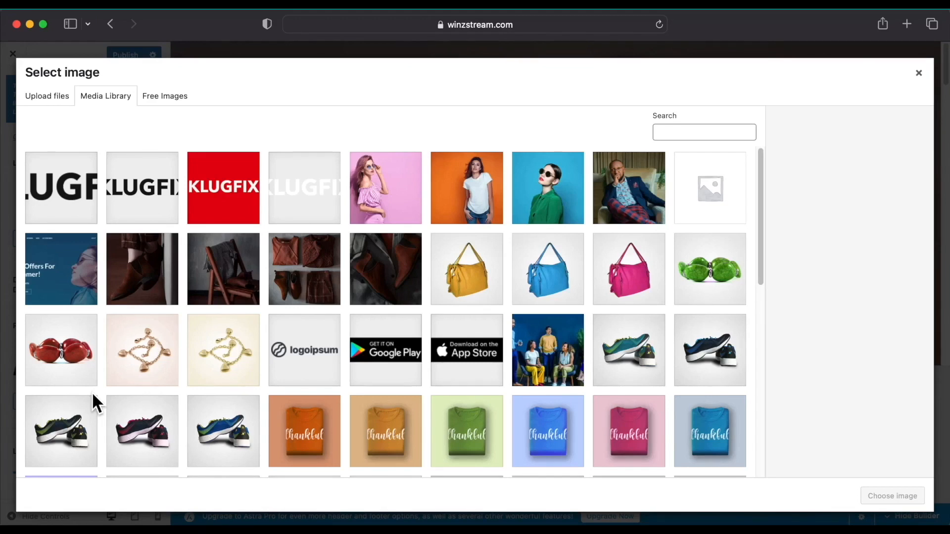
{"action": "left_click", "coordinate": [55, 187]}
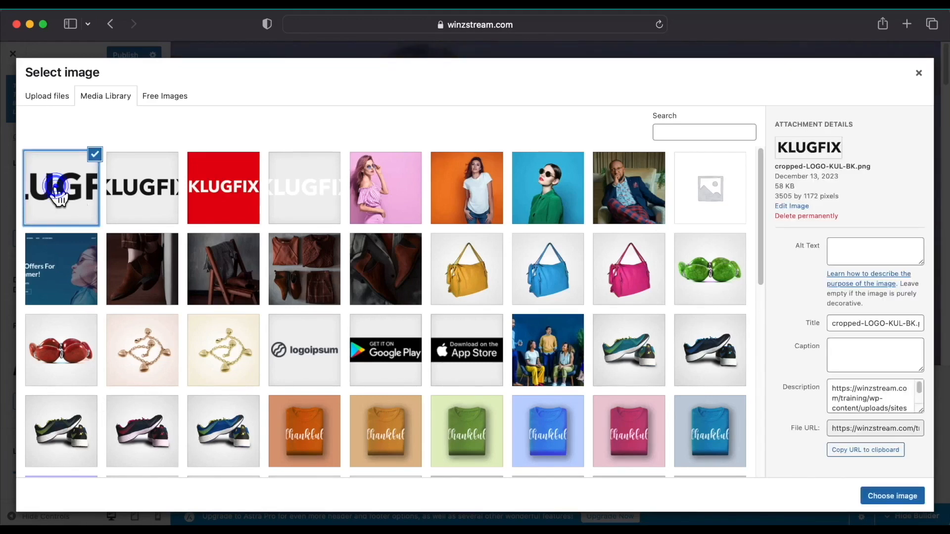
{"action": "left_click", "coordinate": [893, 498]}
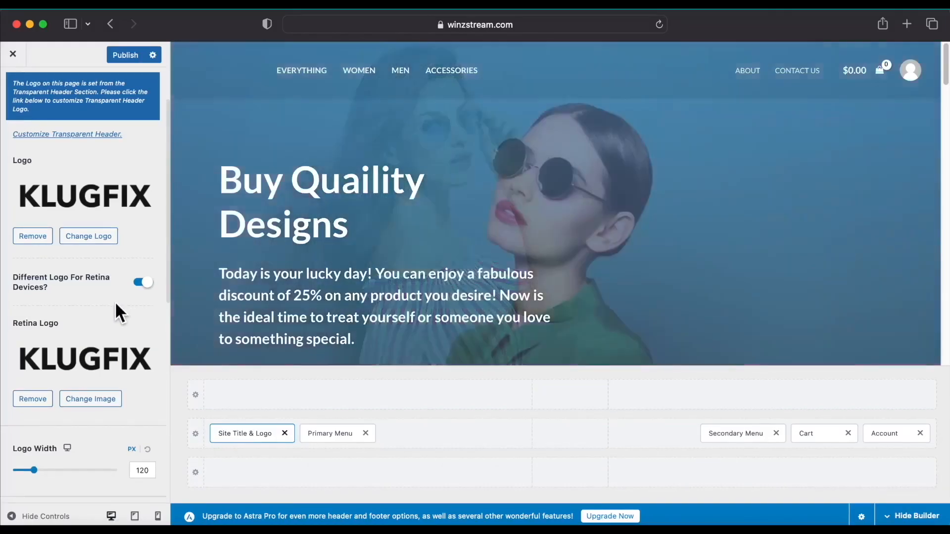
{"action": "scroll", "coordinate": [115, 302], "scroll_direction": "down", "scroll_amount": 5}
Review the logo's Design options, then return to the General logo settings.
{"action": "scroll", "coordinate": [98, 293], "scroll_direction": "down", "scroll_amount": 3}
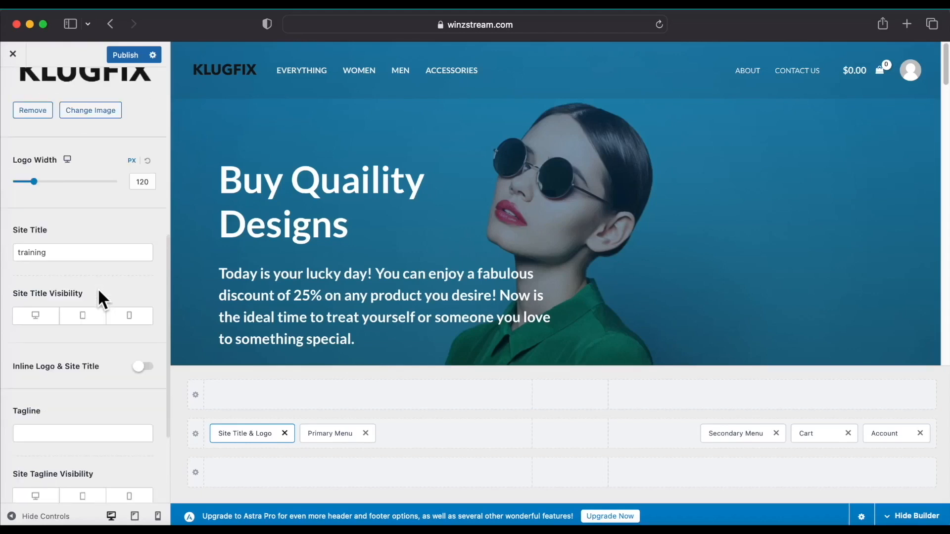
{"action": "scroll", "coordinate": [98, 290], "scroll_direction": "down", "scroll_amount": 3}
{"action": "scroll", "coordinate": [98, 289], "scroll_direction": "up", "scroll_amount": 4}
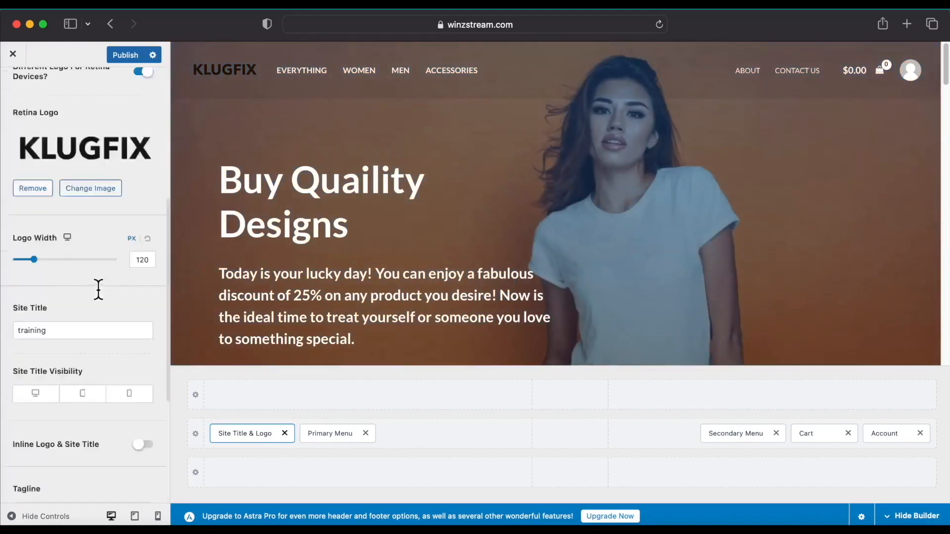
{"action": "scroll", "coordinate": [98, 289], "scroll_direction": "up", "scroll_amount": 5}
{"action": "left_click", "coordinate": [126, 129]}
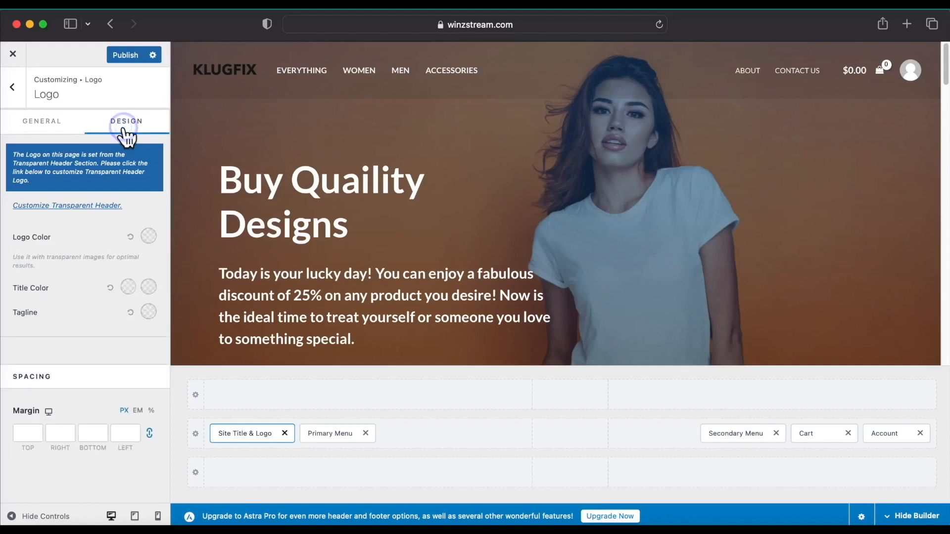
{"action": "left_click", "coordinate": [40, 121]}
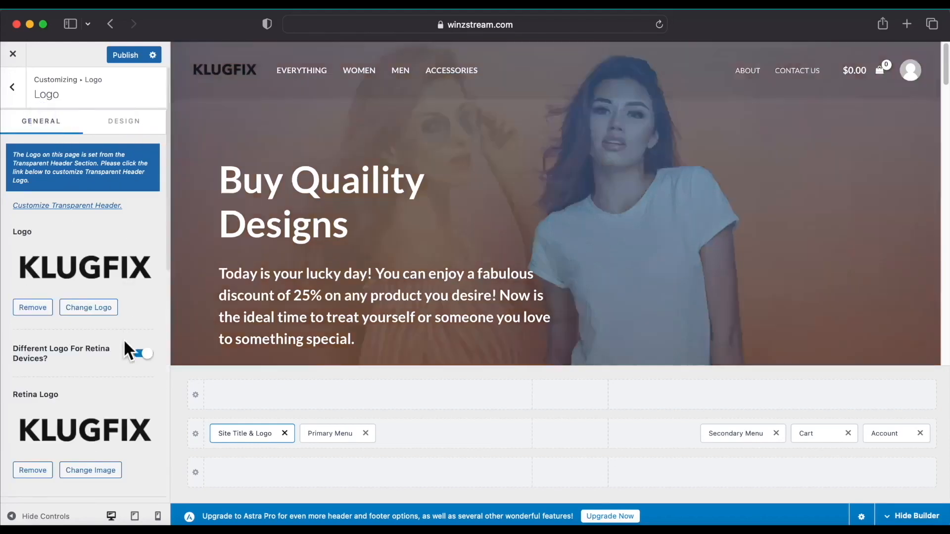
{"action": "scroll", "coordinate": [125, 342], "scroll_direction": "down", "scroll_amount": 5}
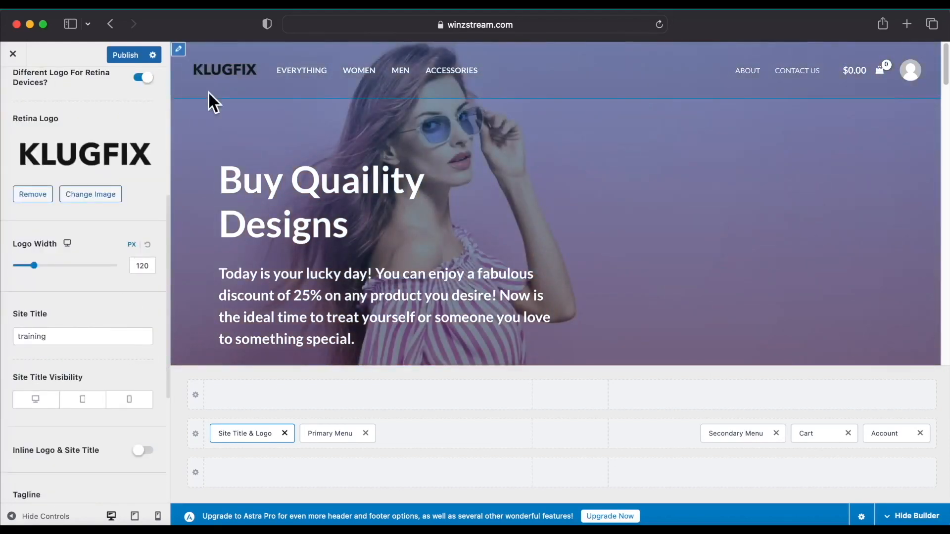
Reopen the logo settings from the header preview and go to the Site Icon section.
{"action": "left_click", "coordinate": [178, 50]}
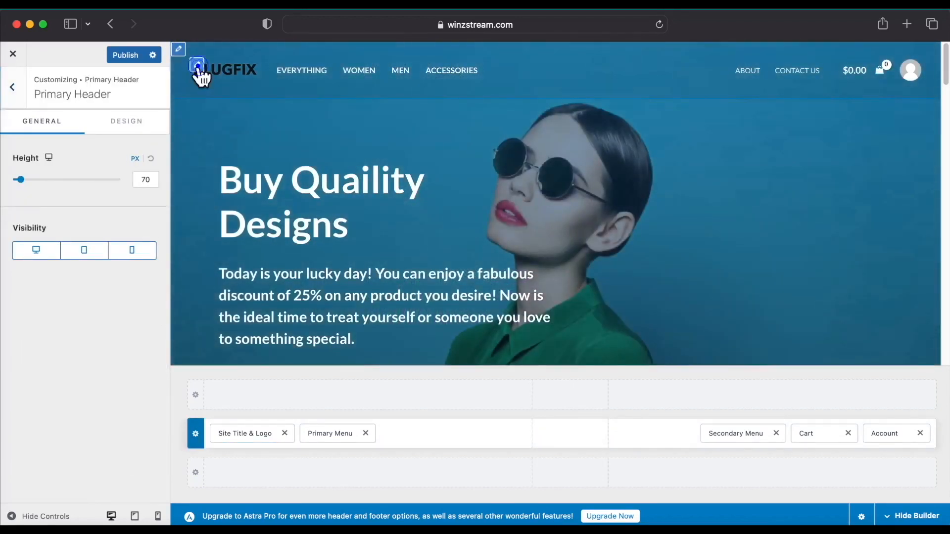
{"action": "left_click", "coordinate": [197, 66]}
{"action": "scroll", "coordinate": [138, 264], "scroll_direction": "down", "scroll_amount": 3}
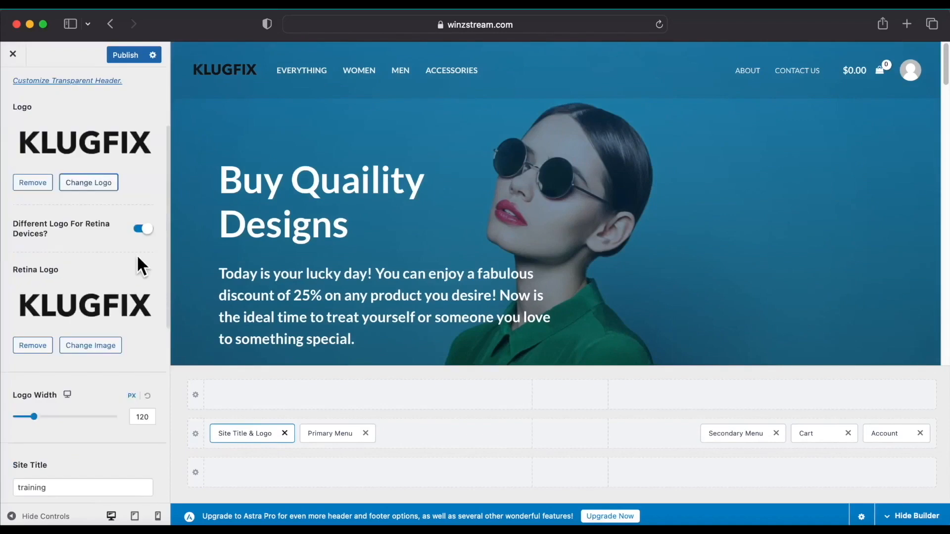
{"action": "scroll", "coordinate": [137, 254], "scroll_direction": "down", "scroll_amount": 5}
{"action": "scroll", "coordinate": [136, 254], "scroll_direction": "up", "scroll_amount": 2}
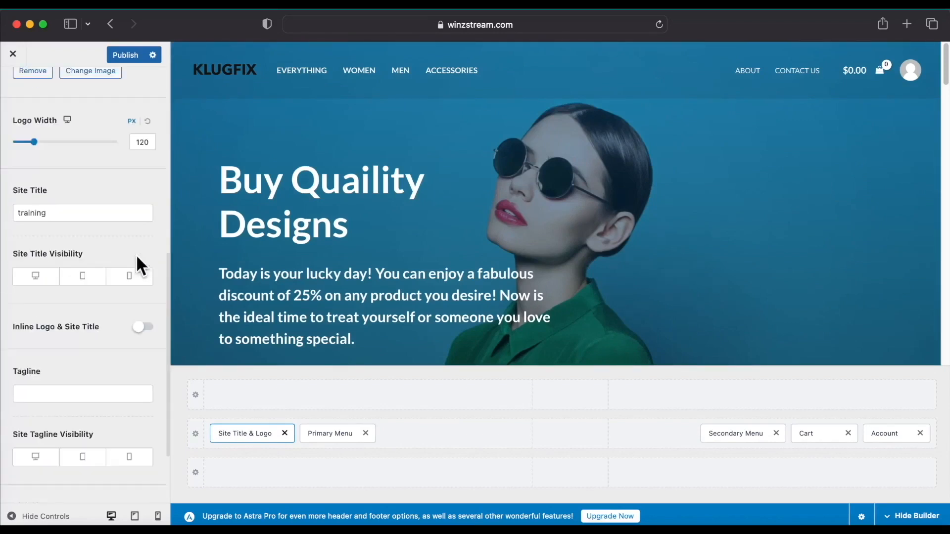
{"action": "scroll", "coordinate": [105, 445], "scroll_direction": "down", "scroll_amount": 3}
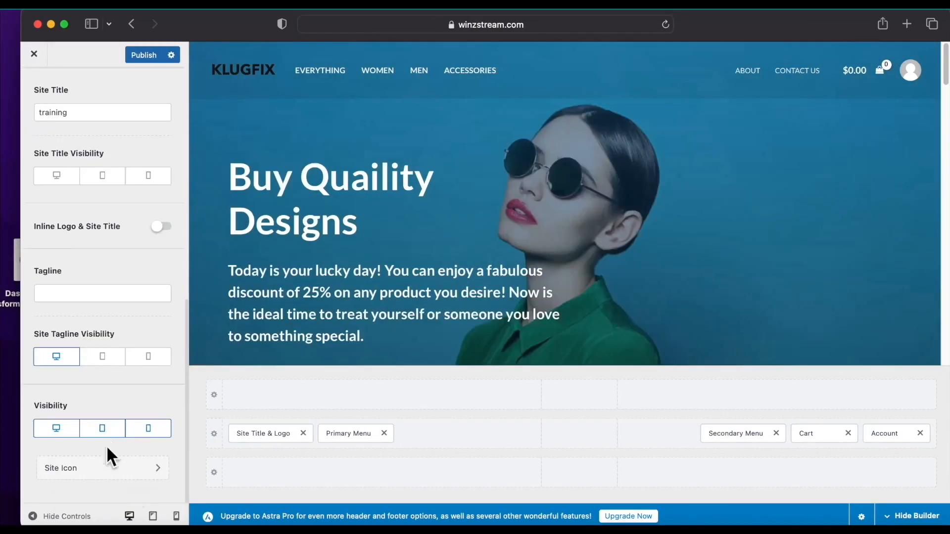
{"action": "left_click", "coordinate": [152, 474]}
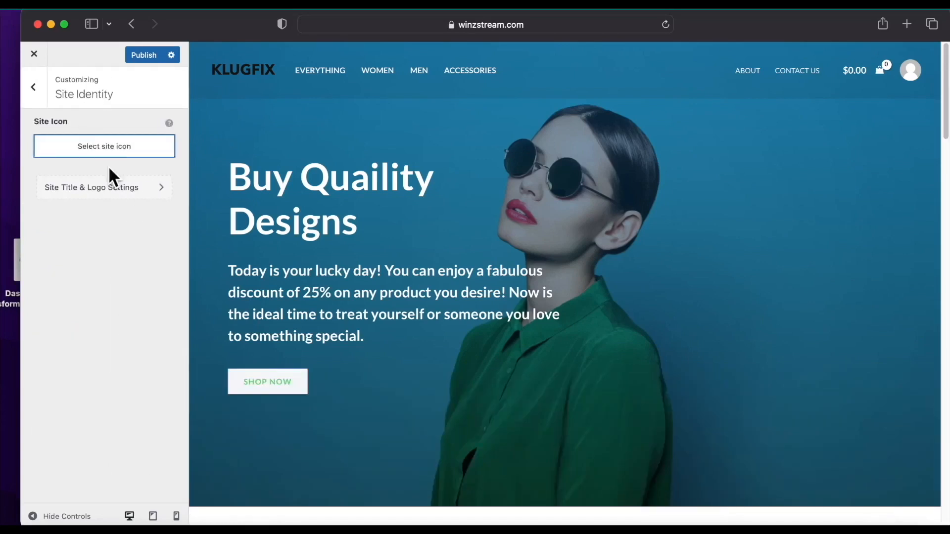
Crop the red KLUGFIX image so the whole word fits, use it as site icon, and publish.
{"action": "left_click", "coordinate": [103, 144]}
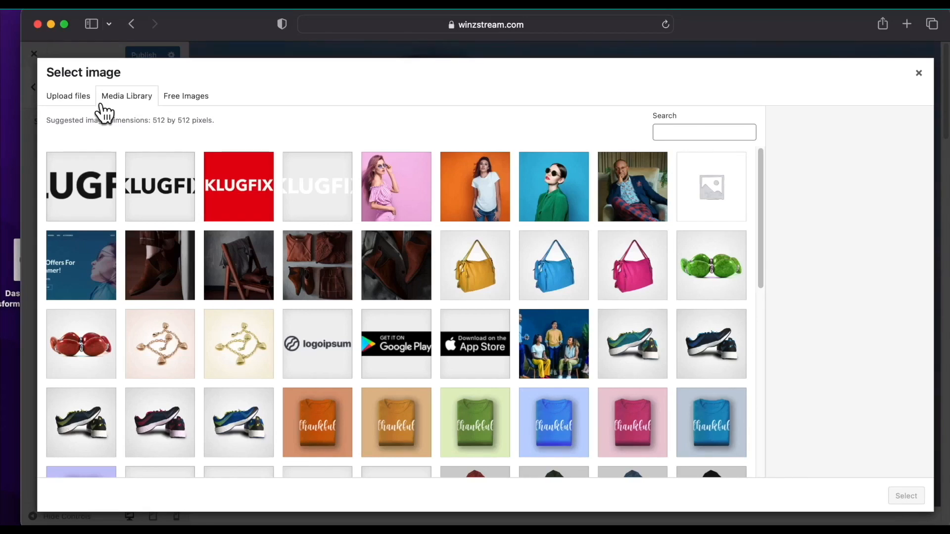
{"action": "left_click", "coordinate": [254, 200]}
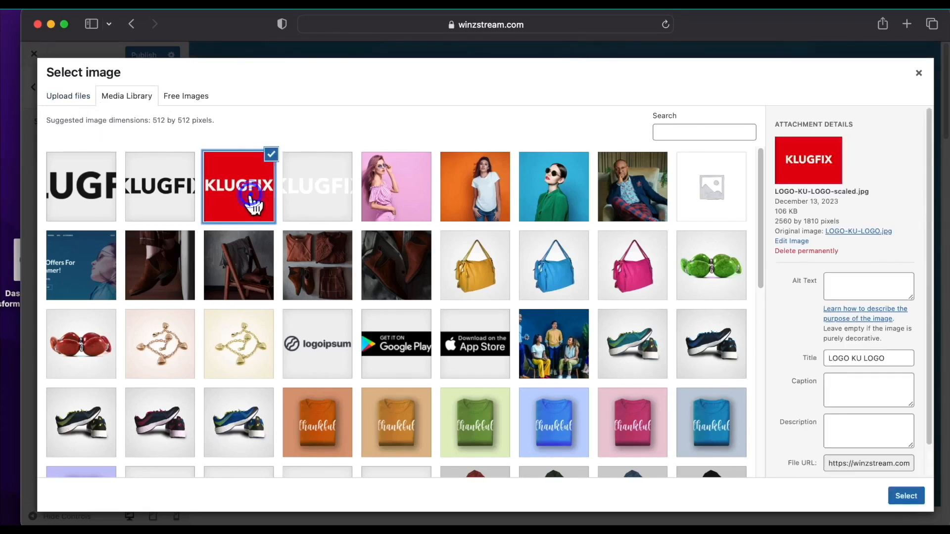
{"action": "left_click", "coordinate": [907, 498]}
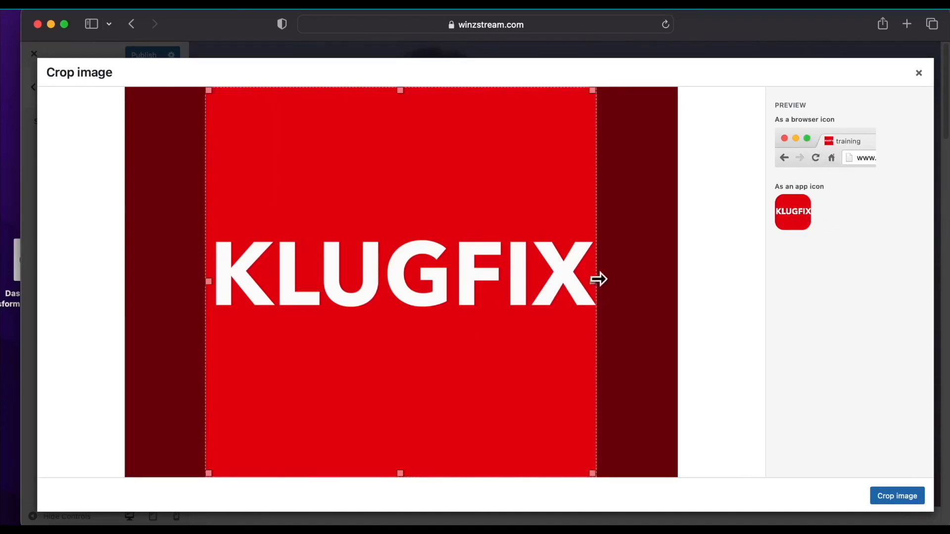
{"action": "left_click_drag", "start_coordinate": [589, 284], "coordinate": [612, 294]}
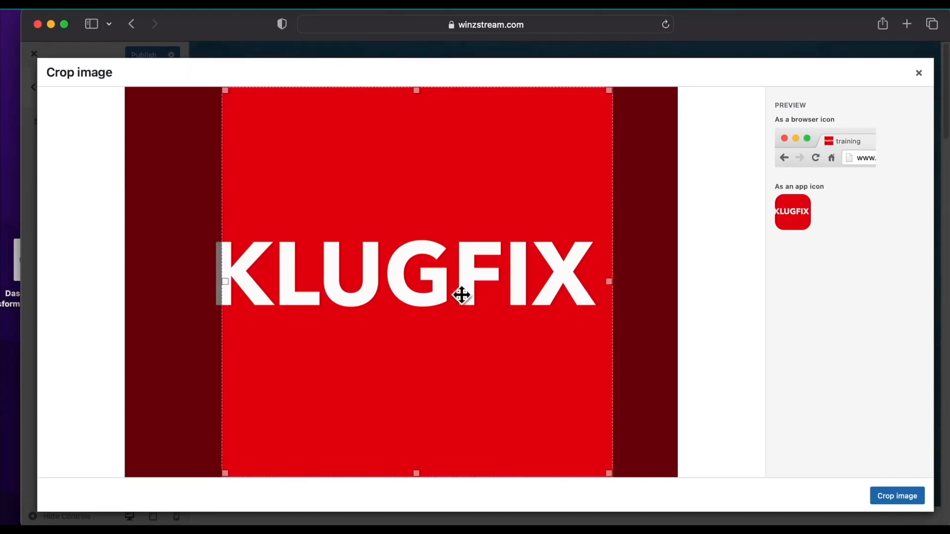
{"action": "mouse_move", "coordinate": [224, 274]}
{"action": "left_mouse_down"}
{"action": "mouse_move", "coordinate": [191, 279]}
{"action": "mouse_move", "coordinate": [221, 295]}
{"action": "mouse_move", "coordinate": [176, 280]}
{"action": "mouse_move", "coordinate": [134, 283]}
{"action": "left_mouse_up"}
{"action": "left_click_drag", "start_coordinate": [328, 360], "coordinate": [316, 363]}
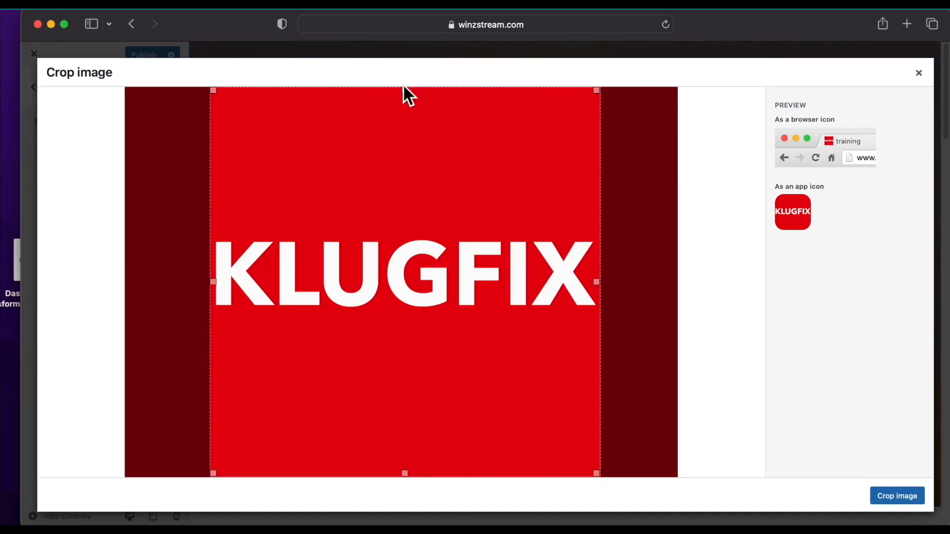
{"action": "left_click_drag", "start_coordinate": [403, 87], "coordinate": [394, 50]}
{"action": "left_click", "coordinate": [902, 498]}
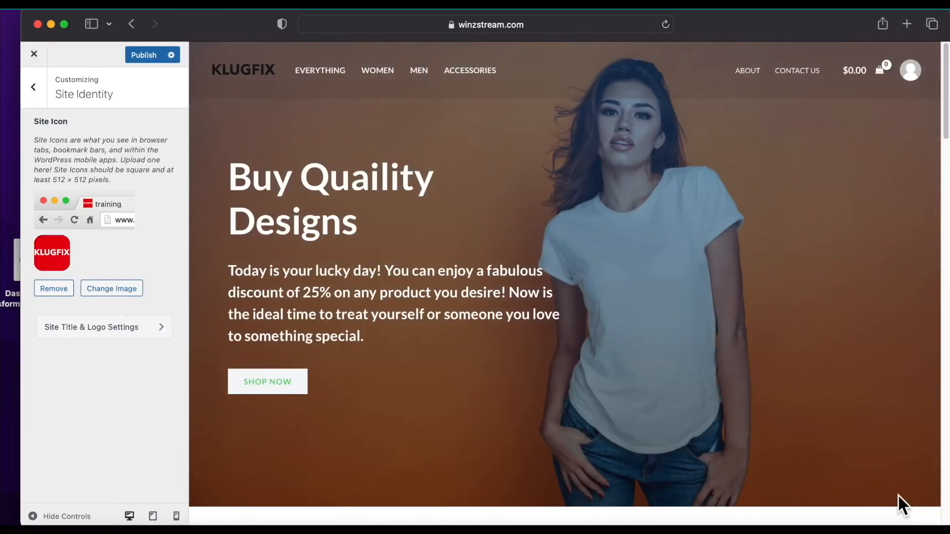
{"action": "left_click", "coordinate": [148, 54]}
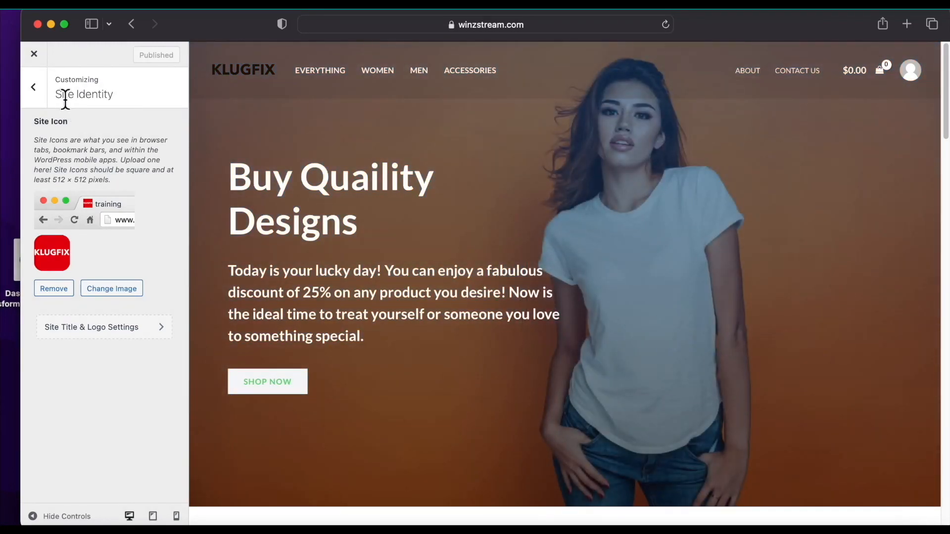
Go through Header Builder > Site Title & Logo to the Transparent Header logo settings.
{"action": "left_click", "coordinate": [34, 87]}
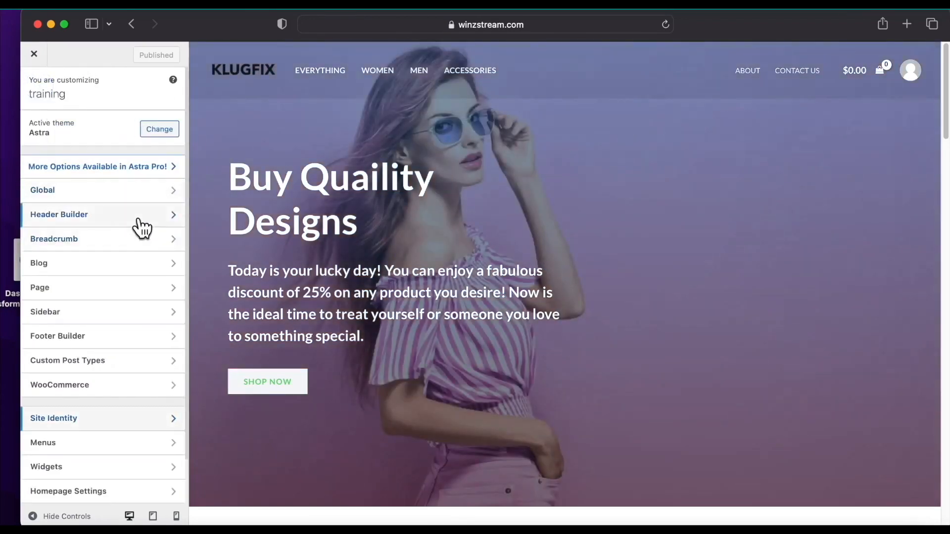
{"action": "left_click", "coordinate": [168, 215]}
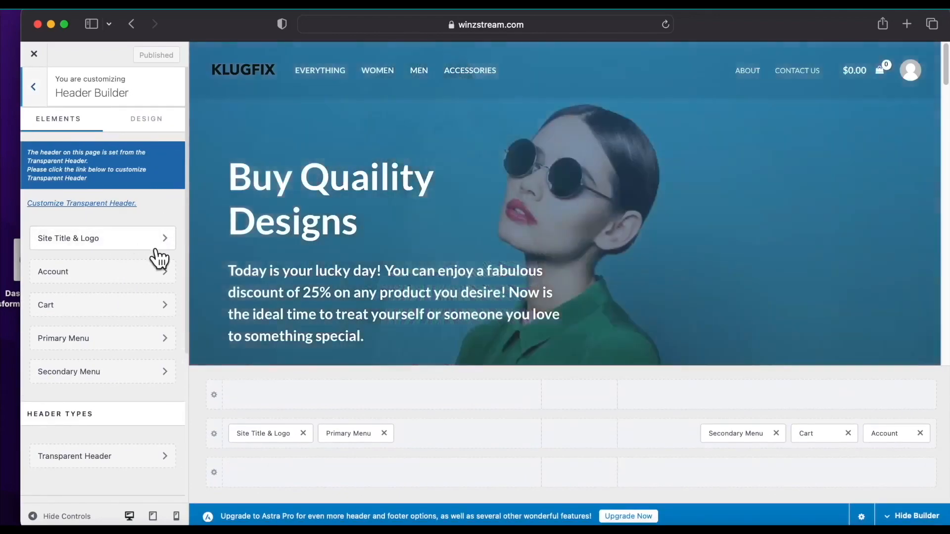
{"action": "left_click", "coordinate": [166, 238]}
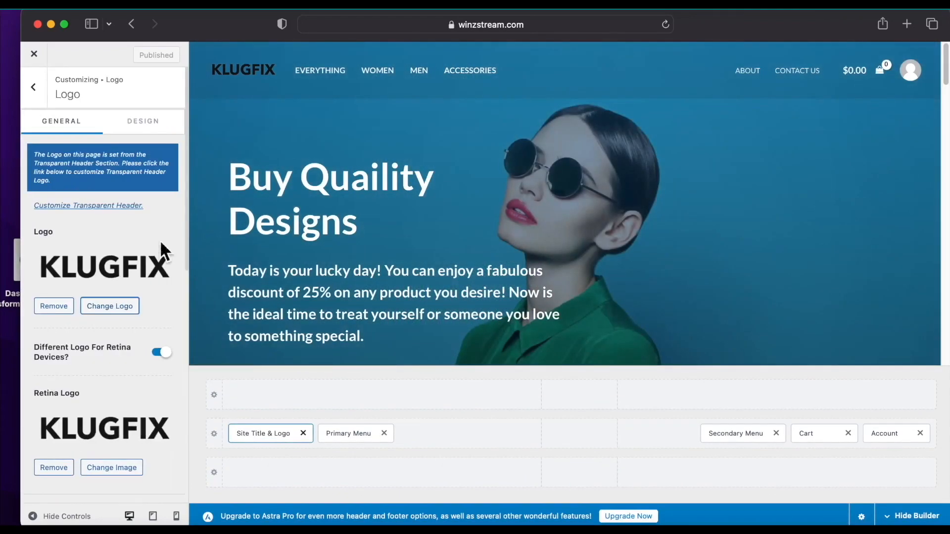
{"action": "scroll", "coordinate": [160, 244], "scroll_direction": "down", "scroll_amount": 3}
{"action": "left_click", "coordinate": [269, 69]}
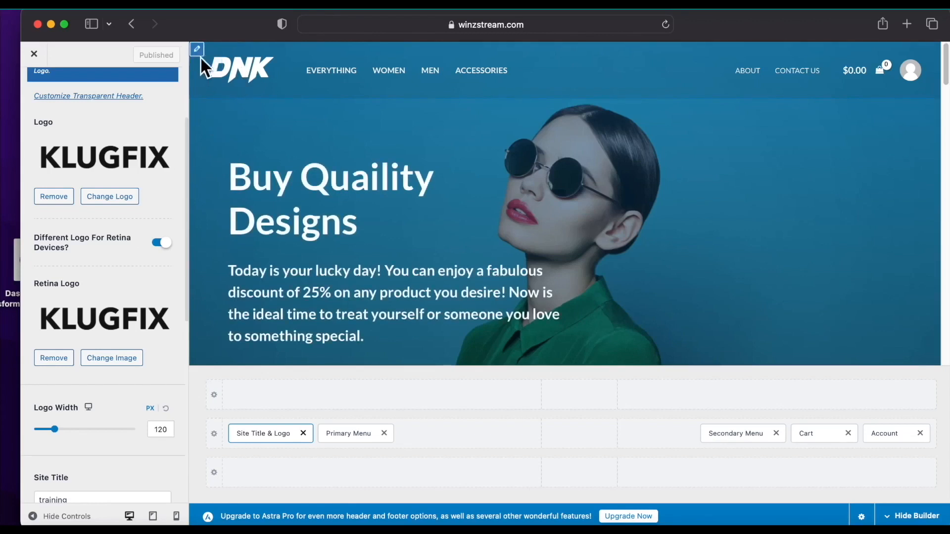
{"action": "left_click", "coordinate": [220, 64]}
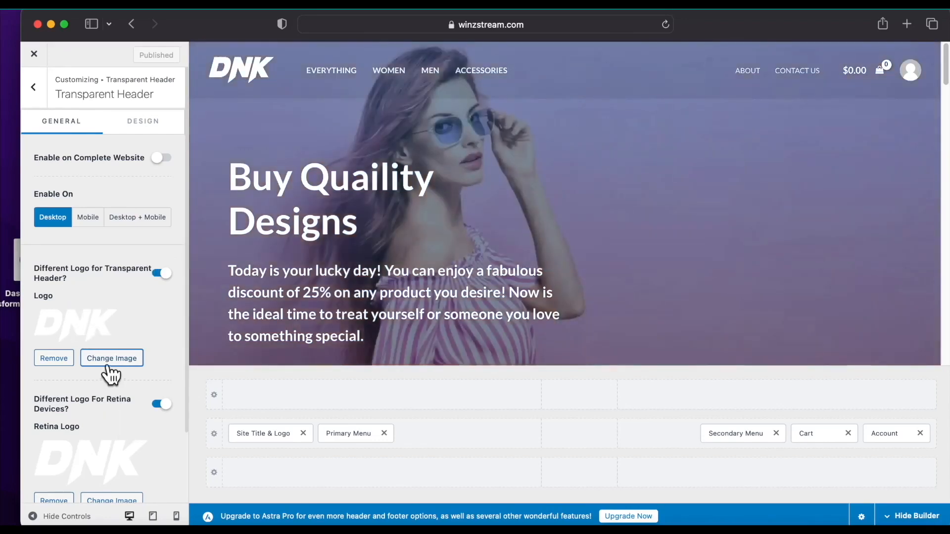
Replace the DNK transparent header logo with the white KLUGFIX logo LOGO-KLU-.png.
{"action": "left_click", "coordinate": [112, 362]}
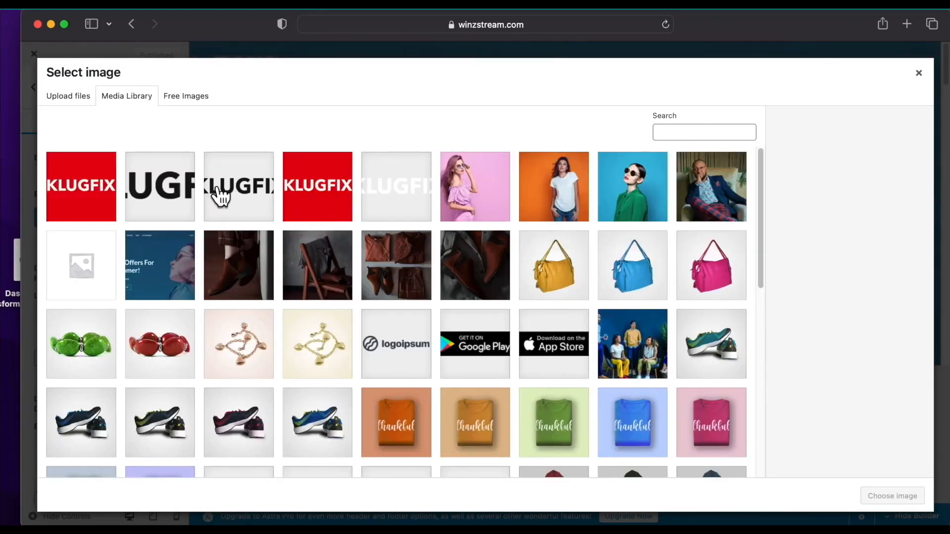
{"action": "left_click", "coordinate": [217, 196]}
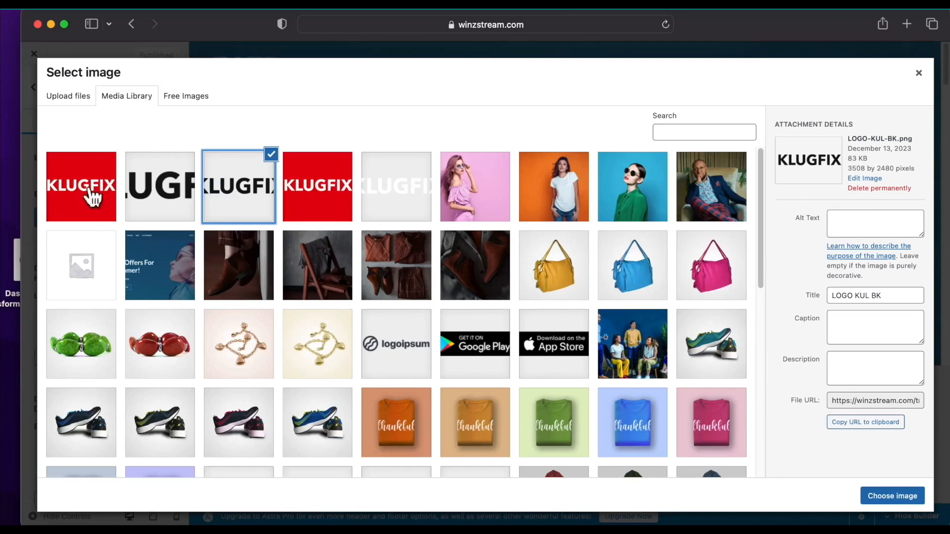
{"action": "left_click", "coordinate": [403, 206]}
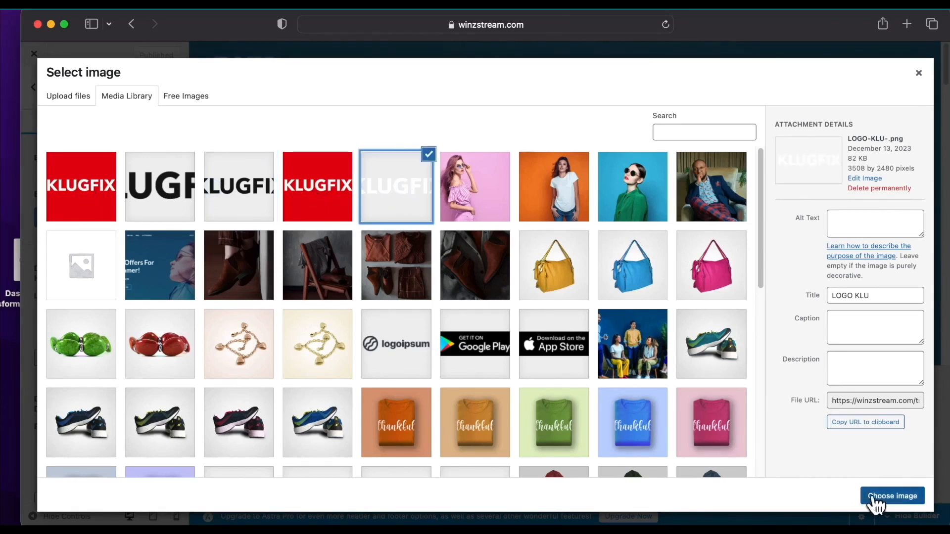
{"action": "left_click", "coordinate": [875, 501]}
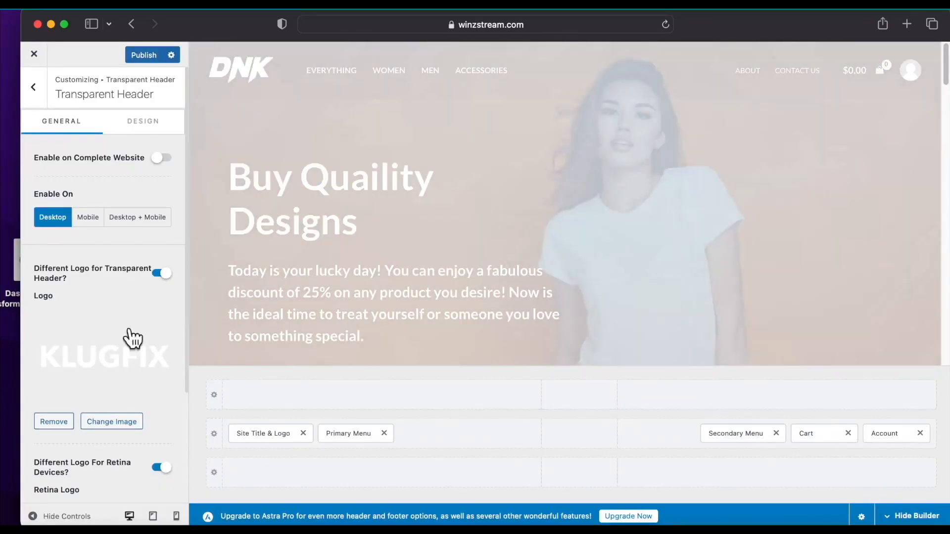
{"action": "scroll", "coordinate": [131, 338], "scroll_direction": "down", "scroll_amount": 5}
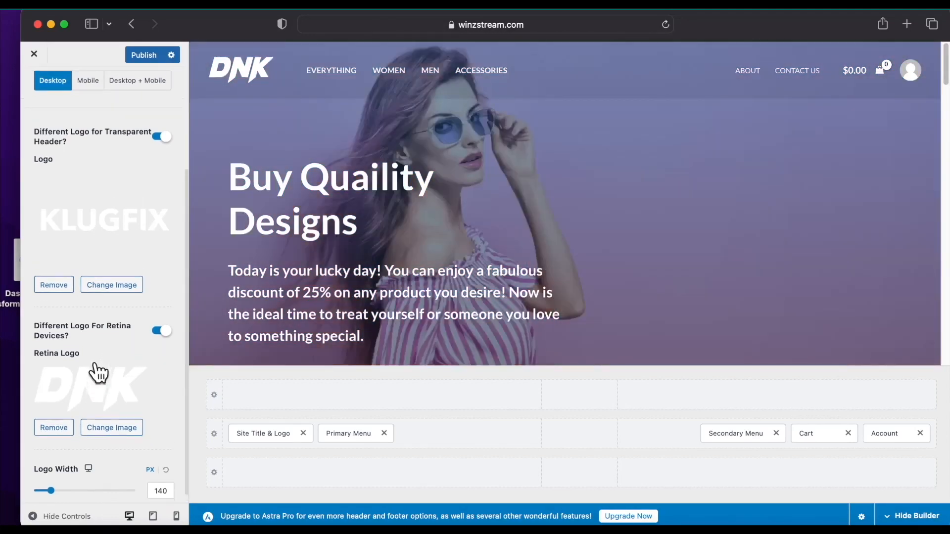
Set the white KLUGFIX logo as the transparent header's Retina Logo as well.
{"action": "left_click", "coordinate": [129, 419]}
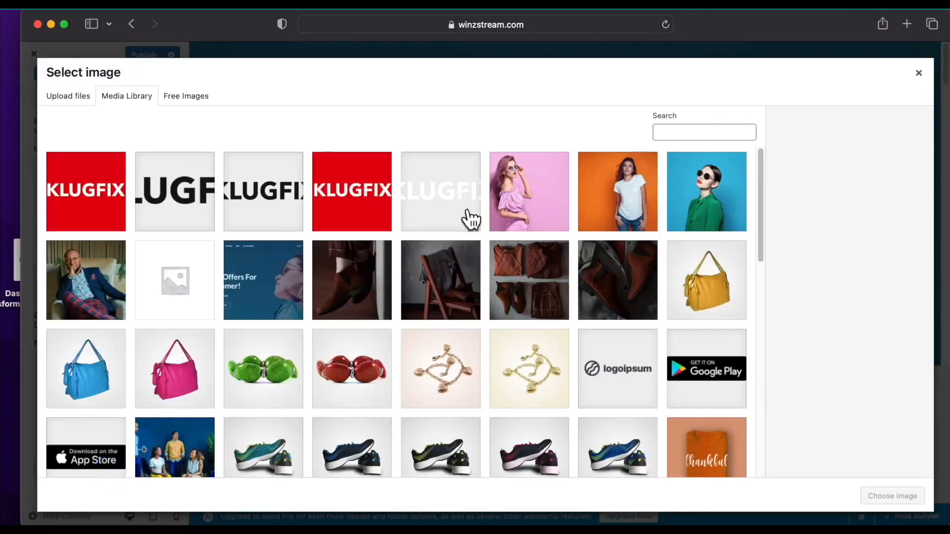
{"action": "left_click", "coordinate": [470, 218]}
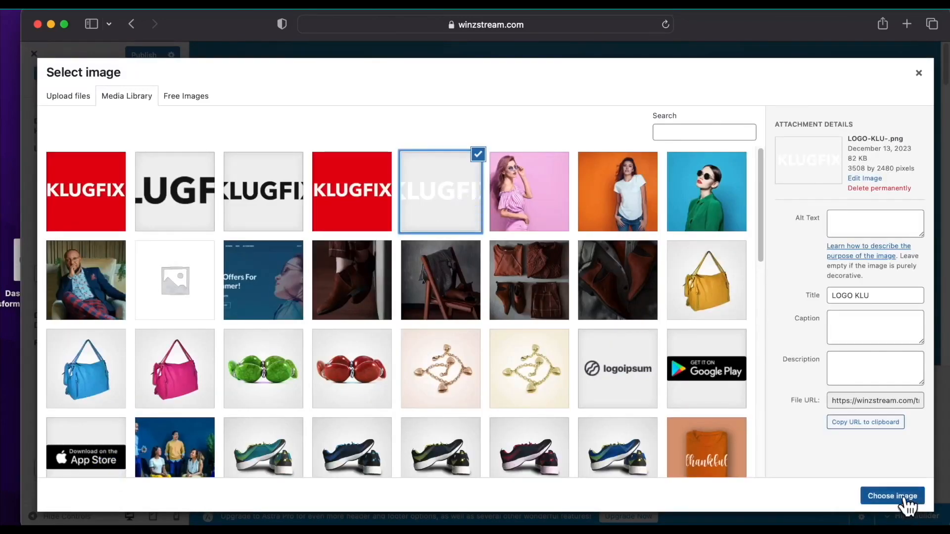
{"action": "left_click", "coordinate": [905, 499]}
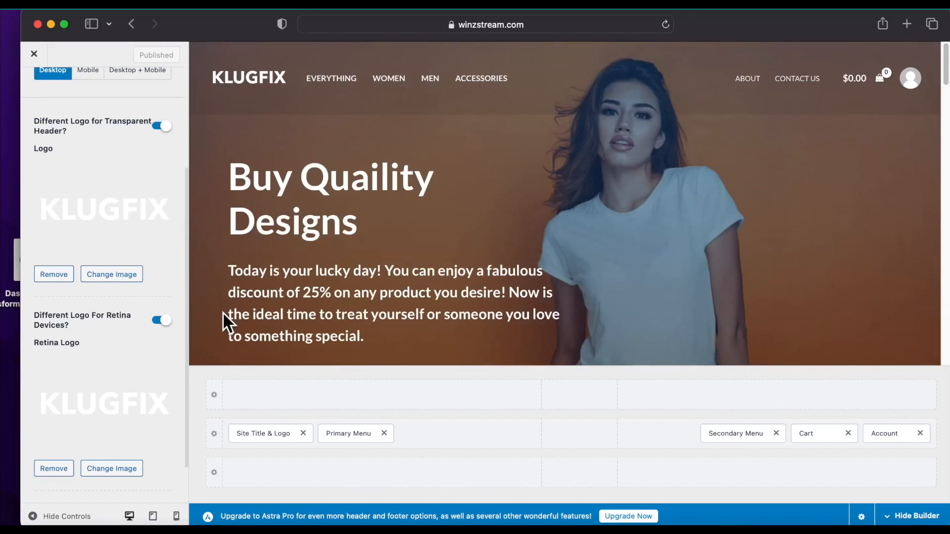
{"action": "scroll", "coordinate": [171, 364], "scroll_direction": "up", "scroll_amount": 3}
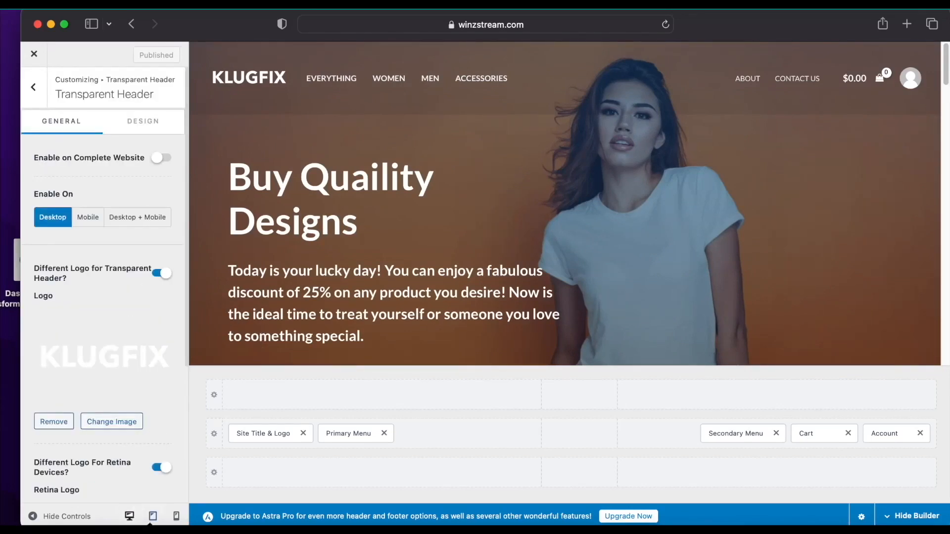
Preview the site at tablet size and reach the Site Title & Logo settings.
{"action": "left_click", "coordinate": [153, 516]}
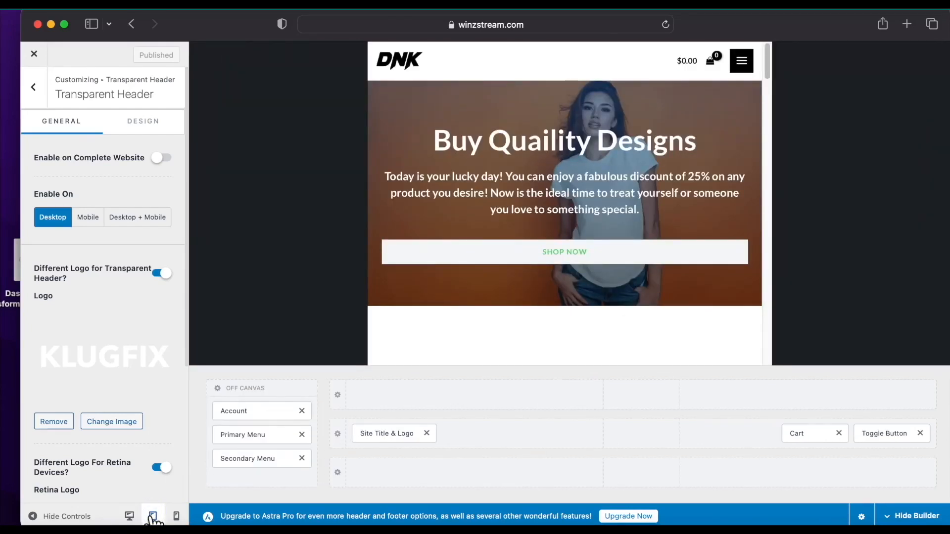
{"action": "scroll", "coordinate": [379, 166], "scroll_direction": "down", "scroll_amount": 5}
{"action": "scroll", "coordinate": [388, 186], "scroll_direction": "up", "scroll_amount": 10}
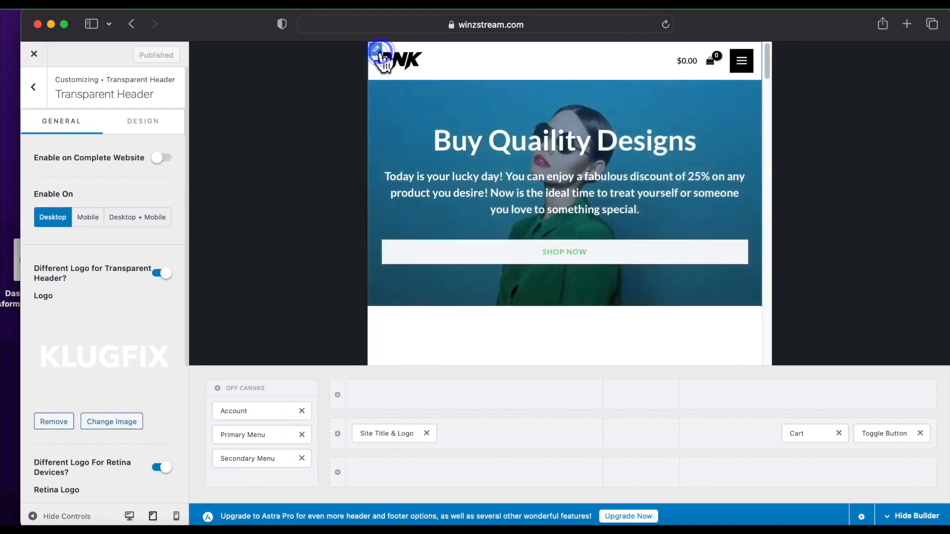
{"action": "left_click", "coordinate": [376, 50]}
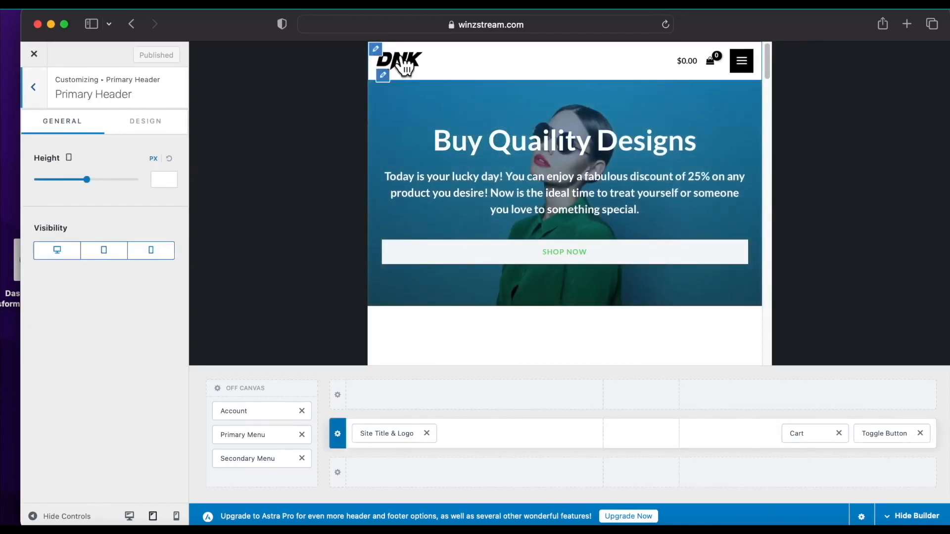
{"action": "left_click", "coordinate": [398, 55]}
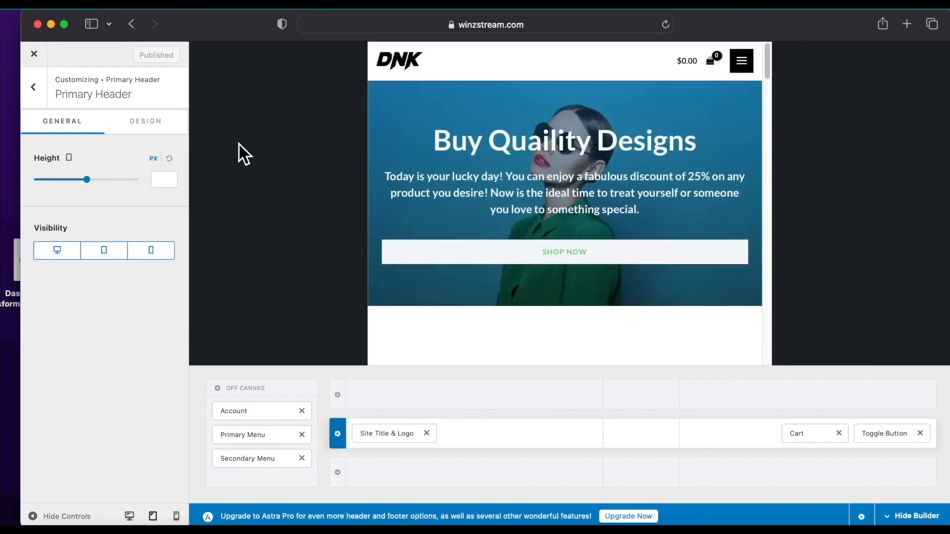
{"action": "left_click", "coordinate": [33, 87]}
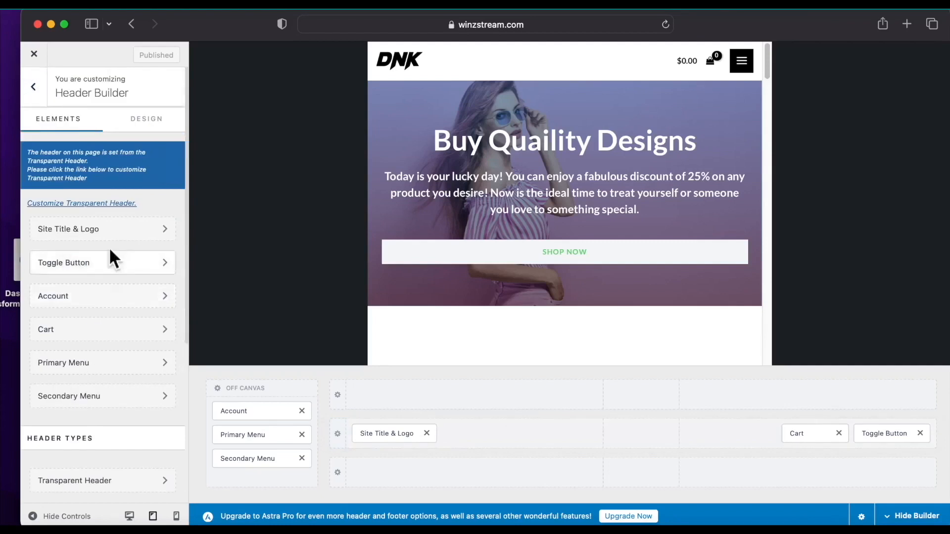
{"action": "left_click", "coordinate": [154, 227]}
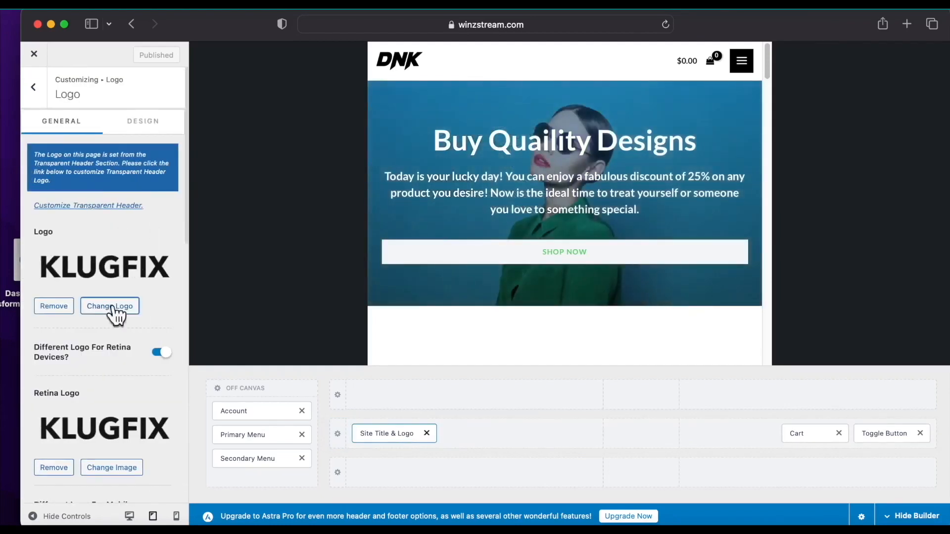
{"action": "scroll", "coordinate": [115, 315], "scroll_direction": "down", "scroll_amount": 8}
{"action": "scroll", "coordinate": [113, 334], "scroll_direction": "up", "scroll_amount": 4}
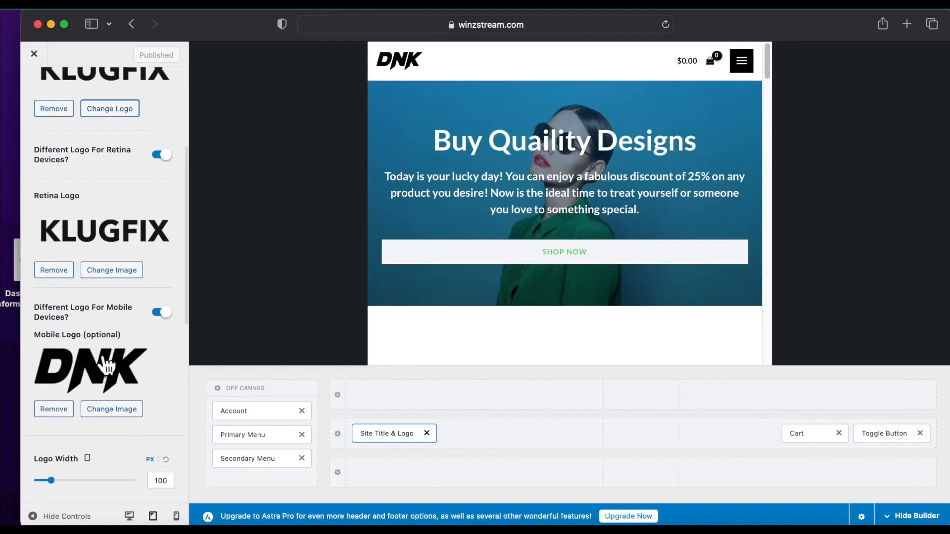
Set the black LOGO-KUL-BK image as the Mobile Logo and publish the changes.
{"action": "left_click", "coordinate": [119, 411]}
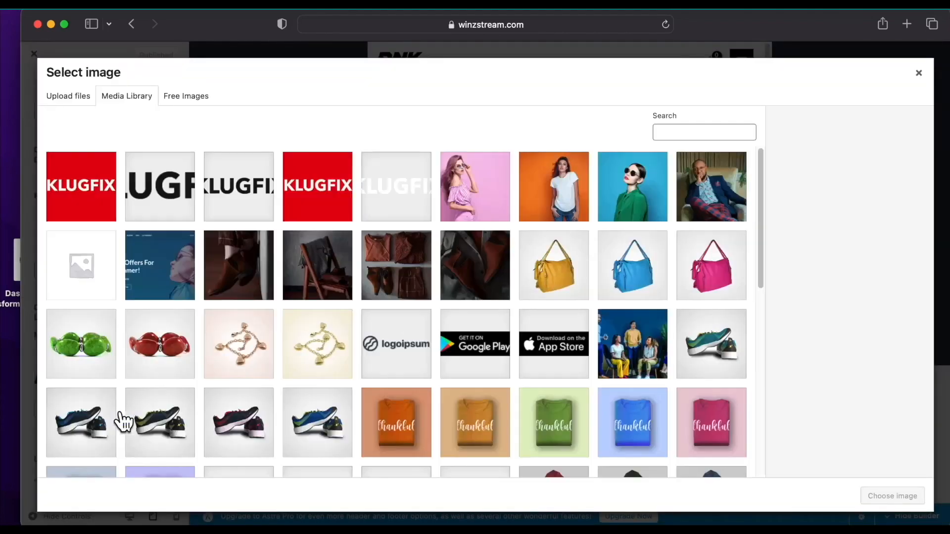
{"action": "left_click", "coordinate": [246, 203]}
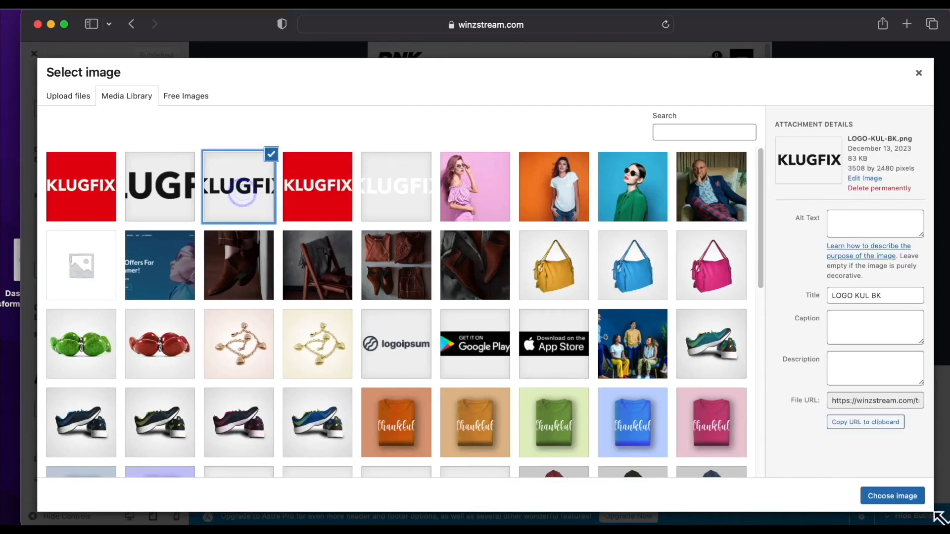
{"action": "left_click", "coordinate": [890, 496]}
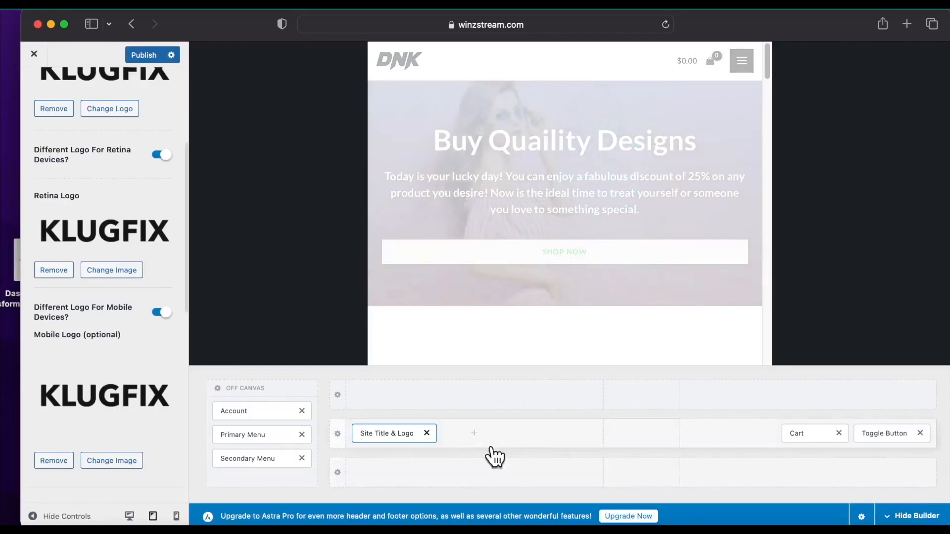
{"action": "scroll", "coordinate": [74, 371], "scroll_direction": "up", "scroll_amount": 5}
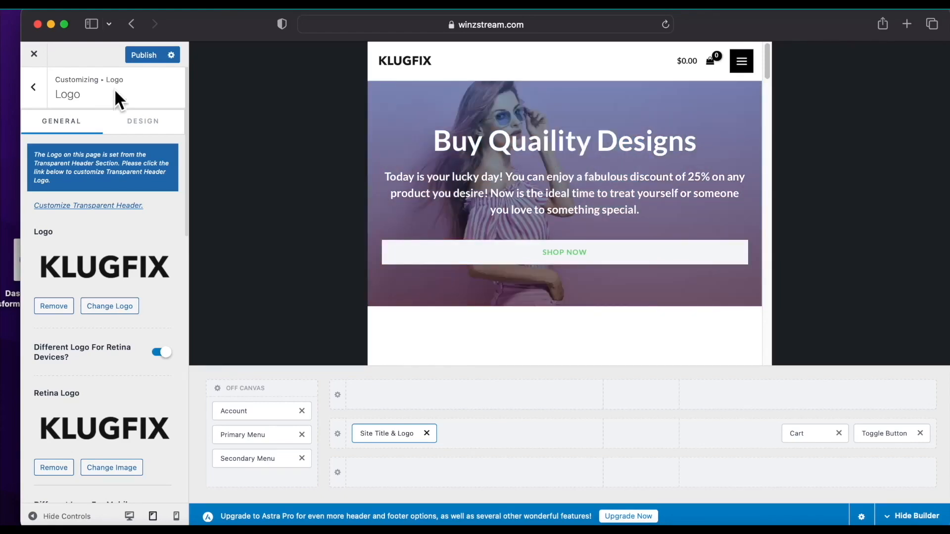
{"action": "left_click", "coordinate": [135, 54]}
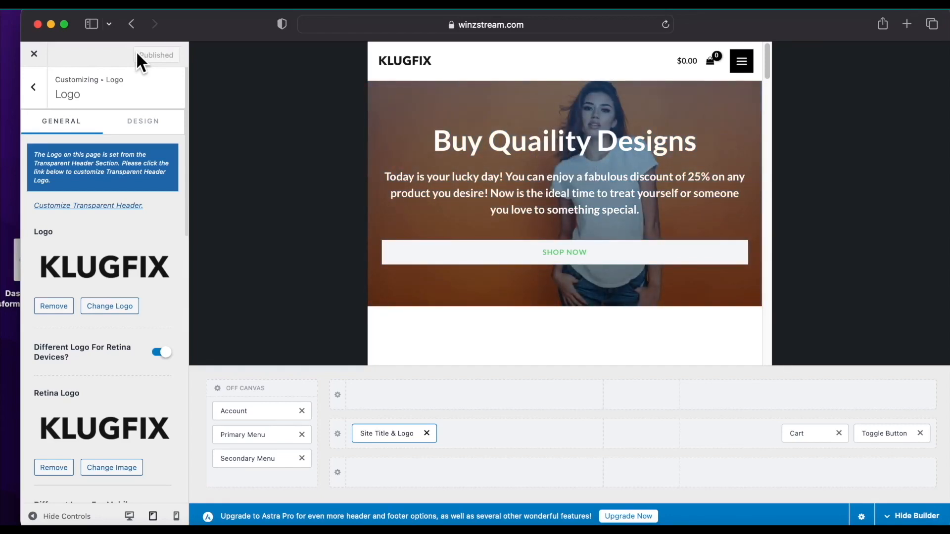
Switch to desktop preview, exit the Customizer, and reload the live site to check the KLUGFIX logo.
{"action": "left_click", "coordinate": [129, 516]}
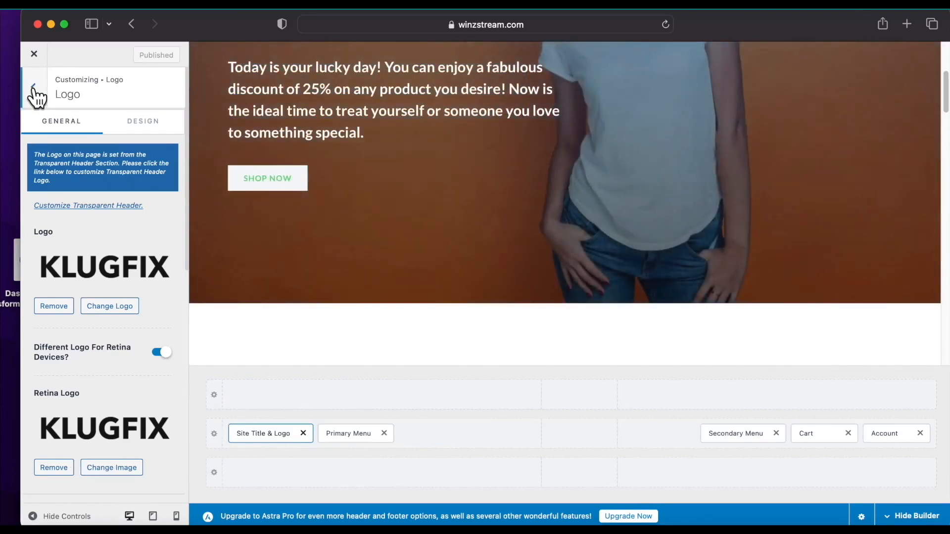
{"action": "left_click", "coordinate": [34, 87]}
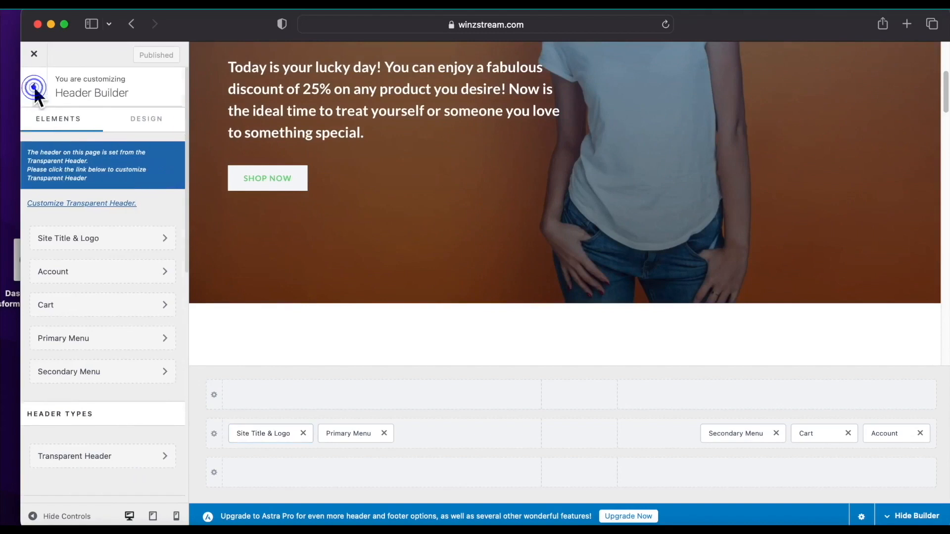
{"action": "left_click", "coordinate": [33, 86]}
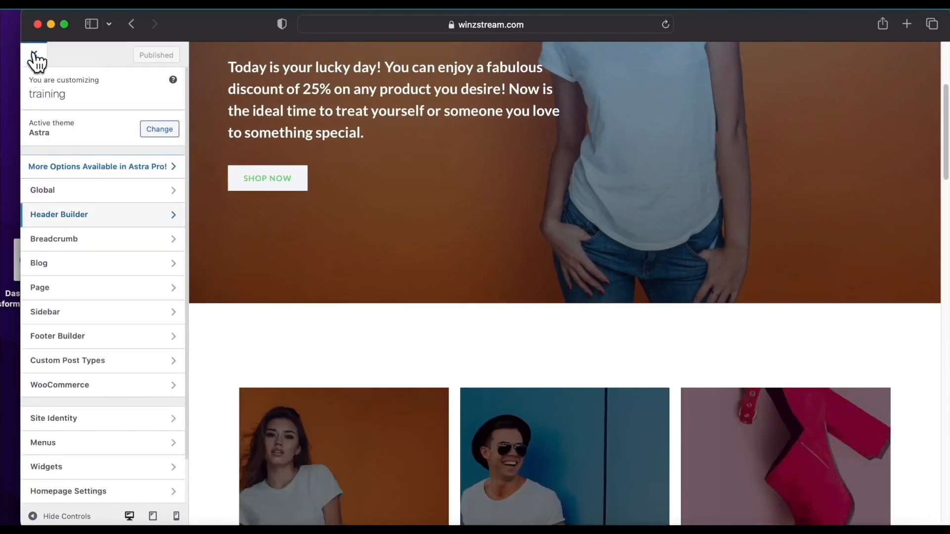
{"action": "left_click", "coordinate": [34, 53]}
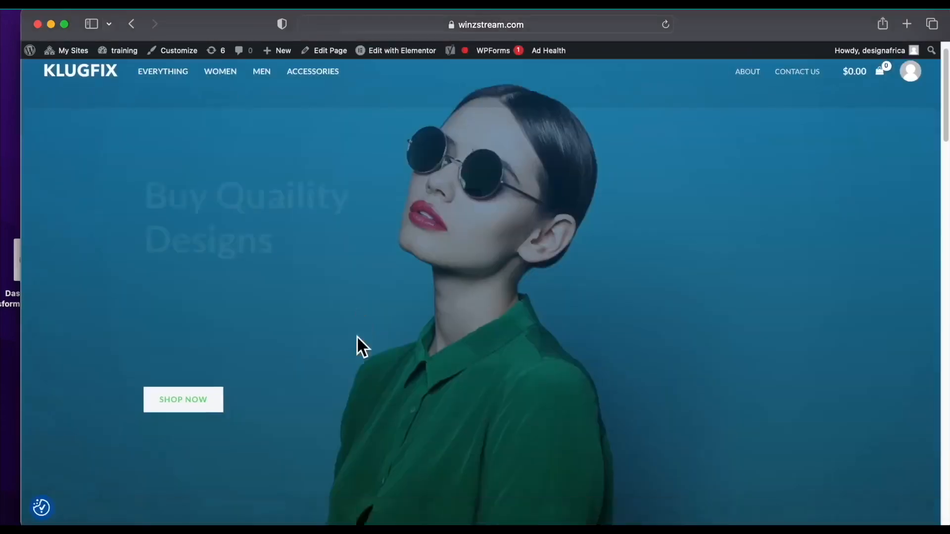
{"action": "scroll", "coordinate": [358, 336], "scroll_direction": "down", "scroll_amount": 6}
{"action": "scroll", "coordinate": [357, 336], "scroll_direction": "up", "scroll_amount": 6}
{"action": "scroll", "coordinate": [358, 332], "scroll_direction": "down", "scroll_amount": 14}
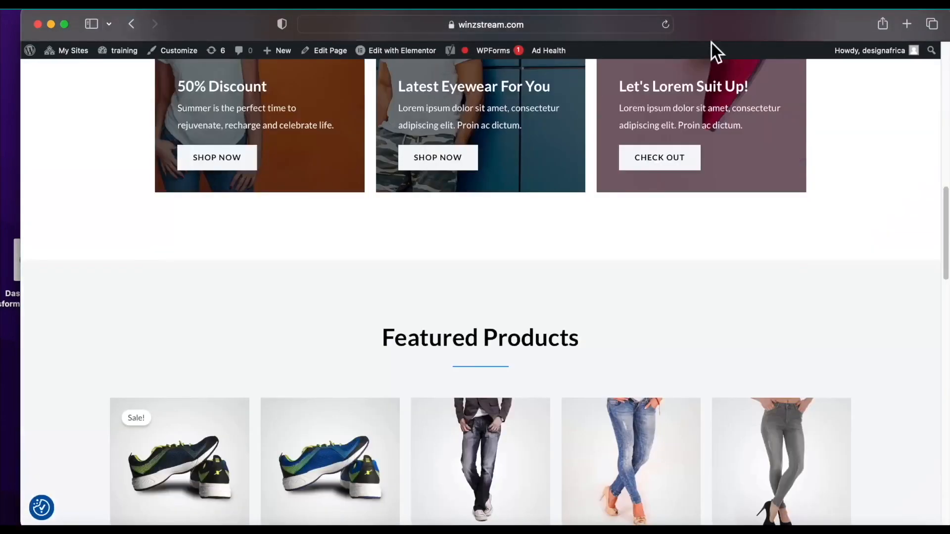
{"action": "left_click", "coordinate": [663, 23]}
{"action": "scroll", "coordinate": [91, 251], "scroll_direction": "up", "scroll_amount": 14}
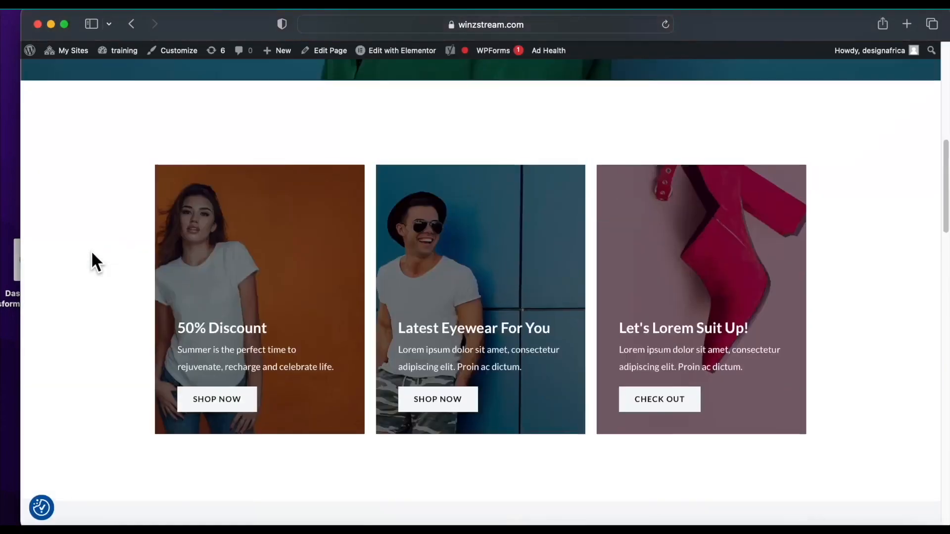
Narrow and re-widen Safari to compare mobile and desktop layouts, then browse the store homepage.
{"action": "left_click_drag", "start_coordinate": [19, 261], "coordinate": [572, 272]}
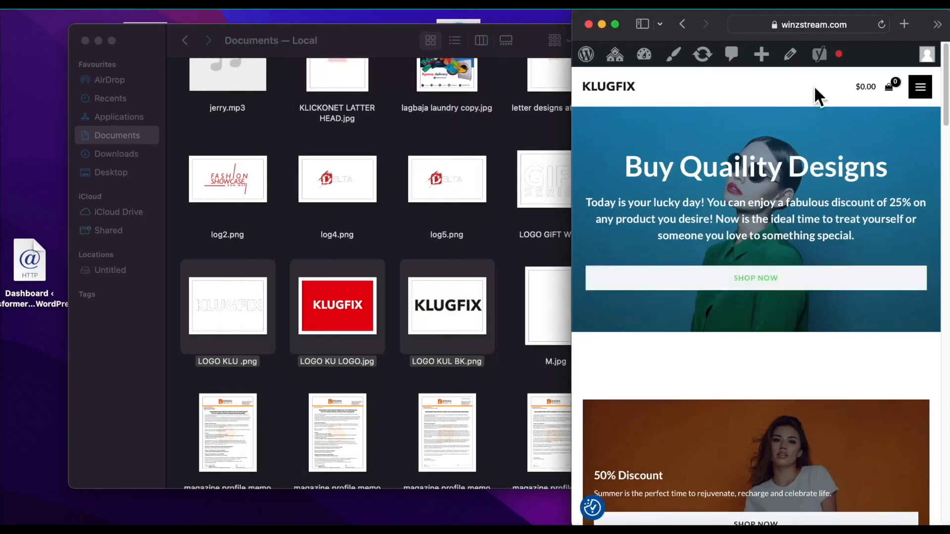
{"action": "left_click_drag", "start_coordinate": [574, 193], "coordinate": [2, 229]}
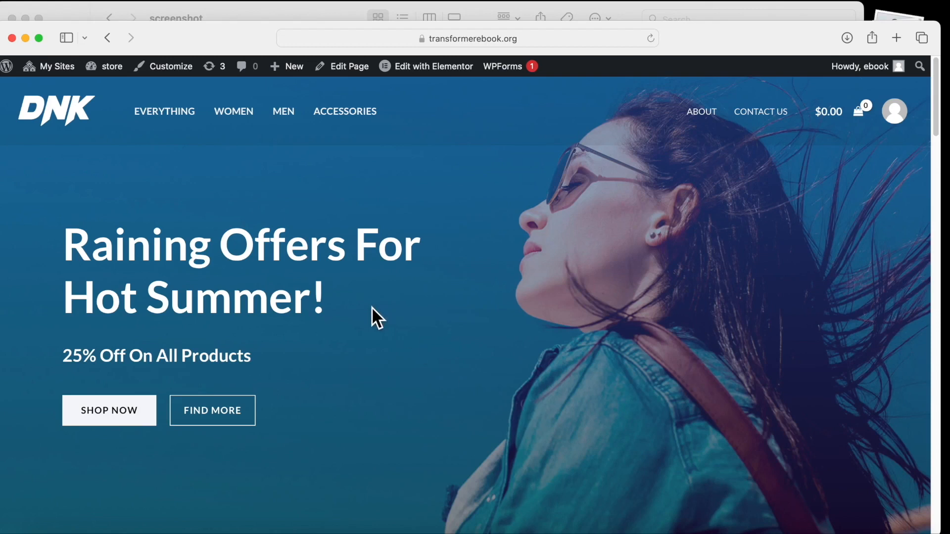
{"action": "scroll", "coordinate": [525, 283], "scroll_direction": "down", "scroll_amount": 4}
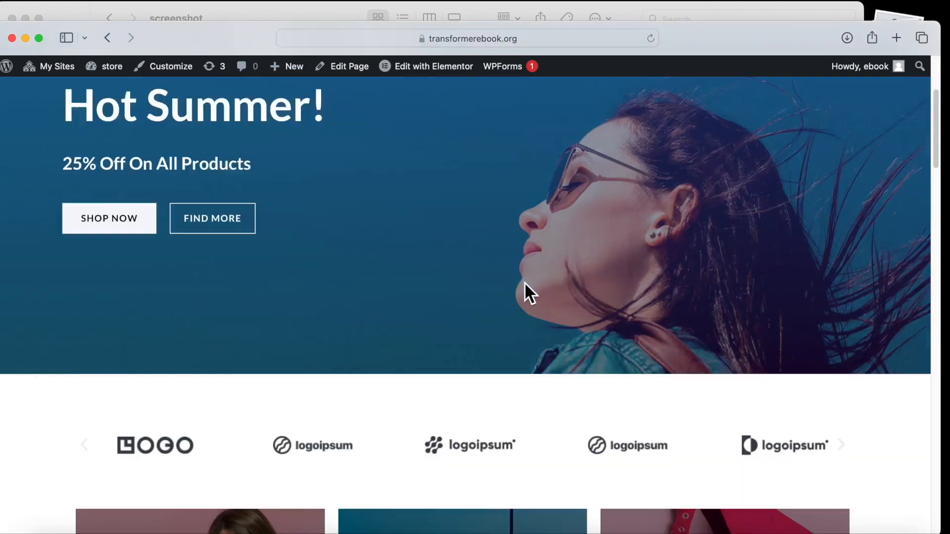
{"action": "scroll", "coordinate": [524, 281], "scroll_direction": "down", "scroll_amount": 2}
{"action": "scroll", "coordinate": [524, 281], "scroll_direction": "down", "scroll_amount": 5}
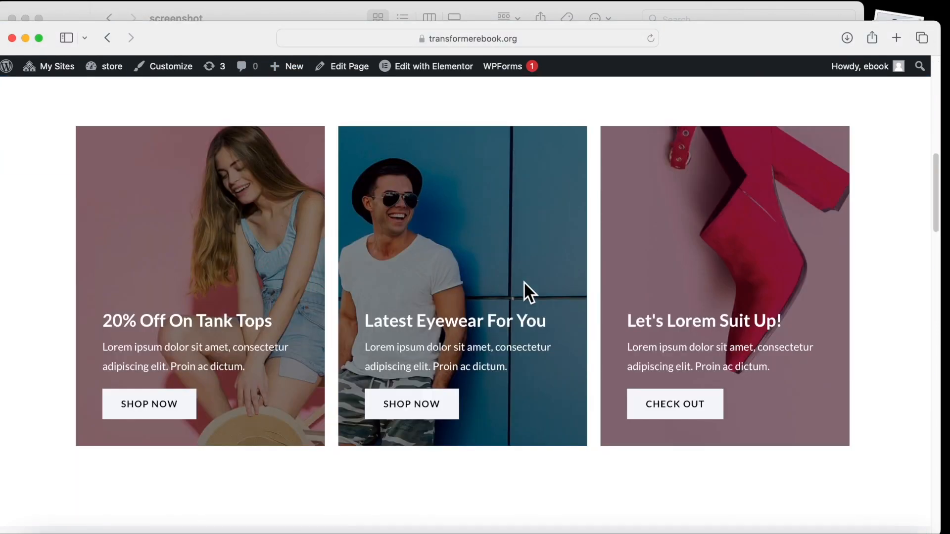
{"action": "scroll", "coordinate": [523, 281], "scroll_direction": "down", "scroll_amount": 18}
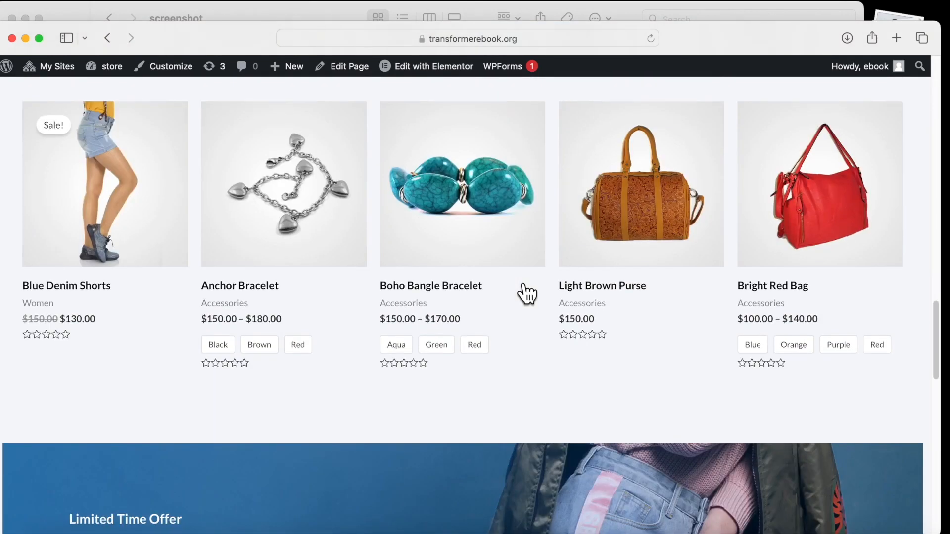
{"action": "scroll", "coordinate": [523, 283], "scroll_direction": "down", "scroll_amount": 14}
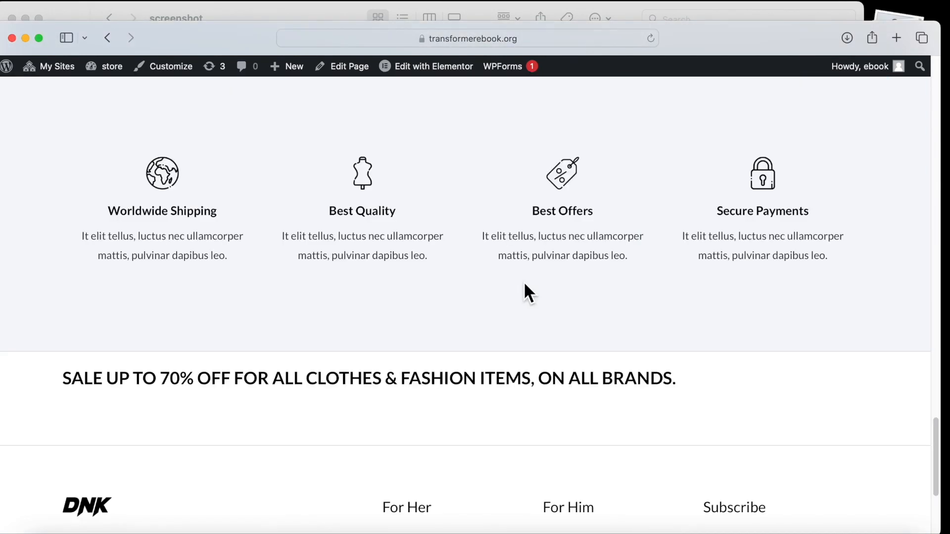
{"action": "scroll", "coordinate": [524, 284], "scroll_direction": "up", "scroll_amount": 15}
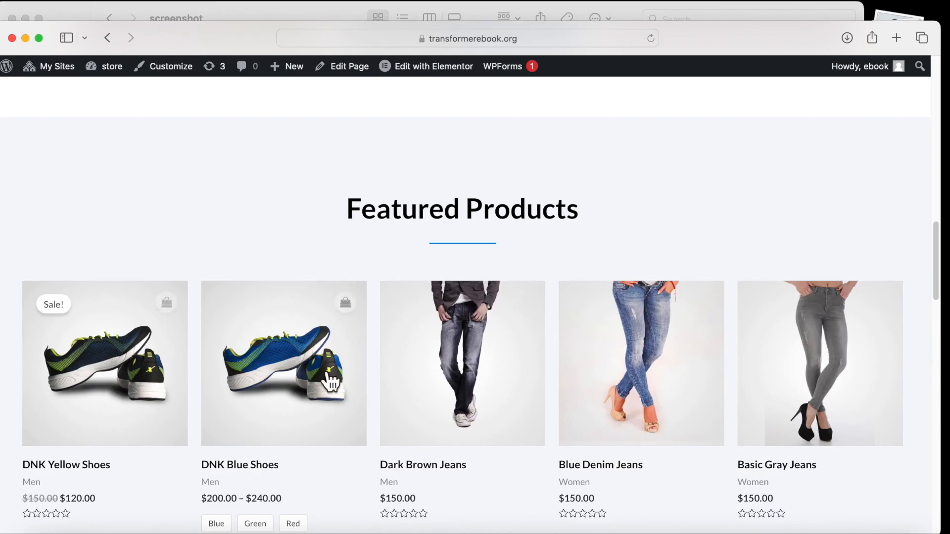
{"action": "scroll", "coordinate": [227, 481], "scroll_direction": "down", "scroll_amount": 1}
{"action": "scroll", "coordinate": [217, 473], "scroll_direction": "down", "scroll_amount": 3}
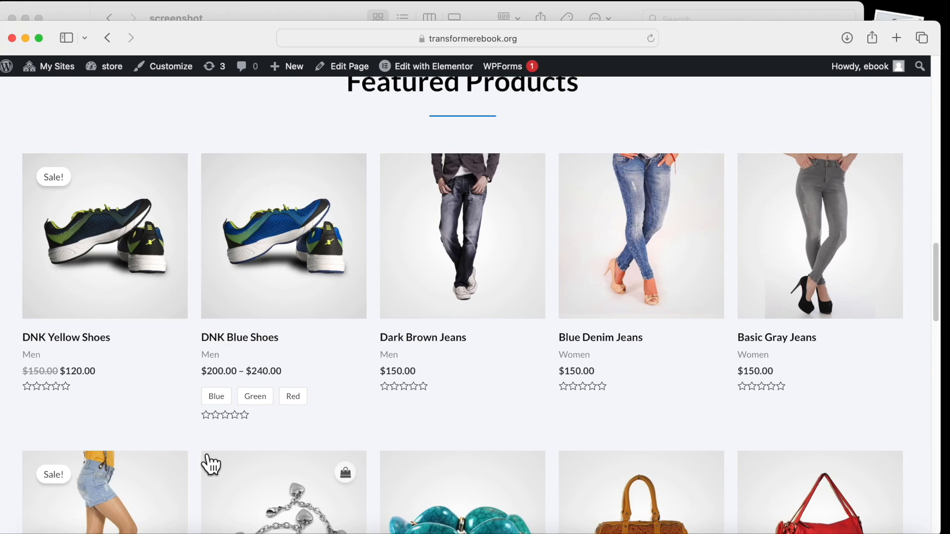
{"action": "scroll", "coordinate": [371, 452], "scroll_direction": "down", "scroll_amount": 4}
{"action": "scroll", "coordinate": [370, 449], "scroll_direction": "down", "scroll_amount": 4}
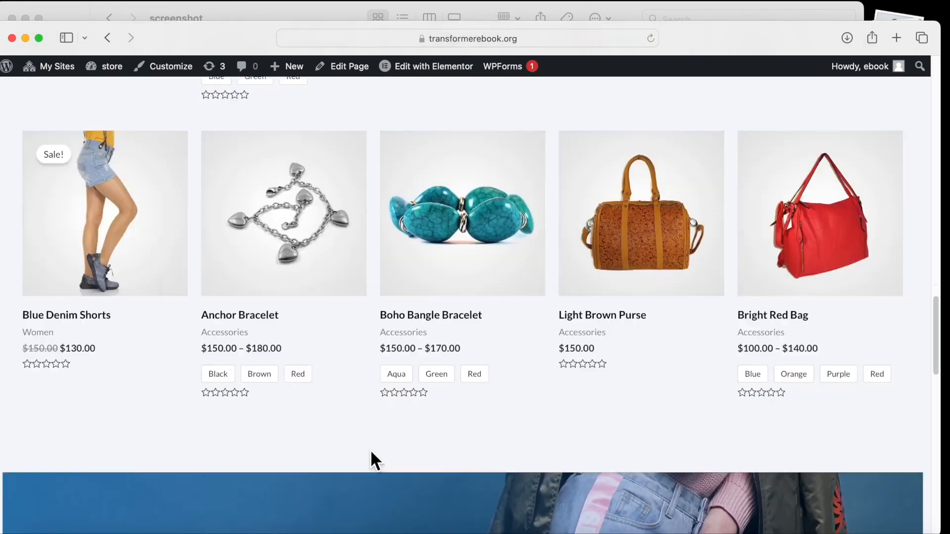
{"action": "scroll", "coordinate": [370, 449], "scroll_direction": "up", "scroll_amount": 15}
{"action": "scroll", "coordinate": [370, 449], "scroll_direction": "up", "scroll_amount": 10}
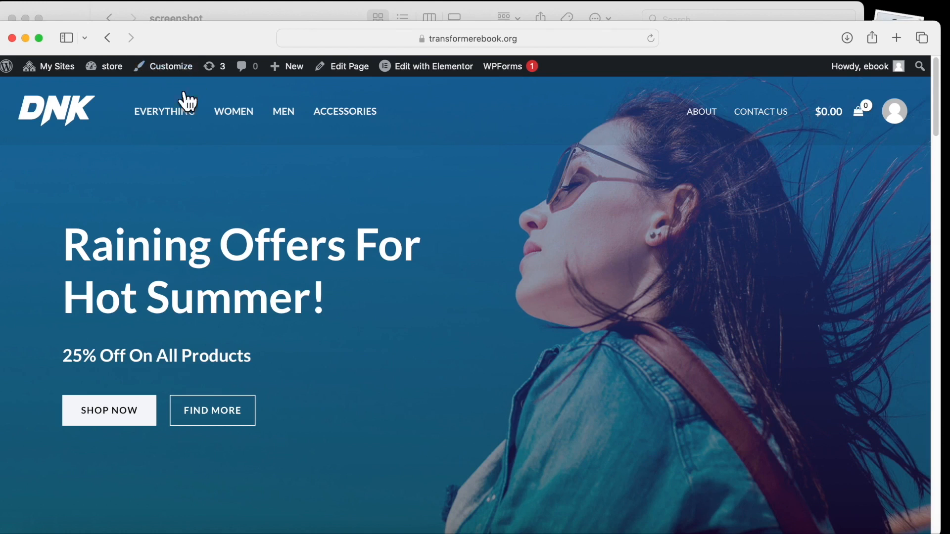
{"action": "mouse_move", "coordinate": [108, 69]}
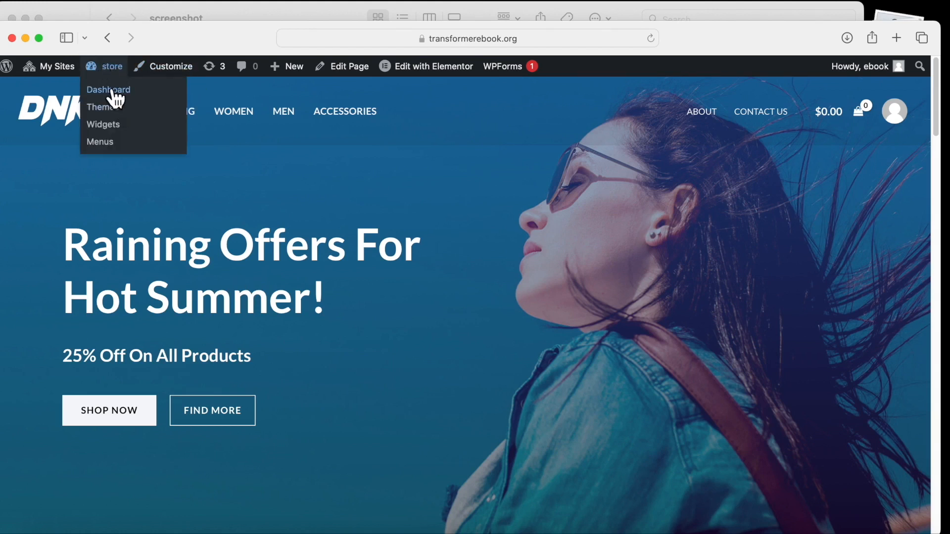
Go to the store's admin dashboard and open the Media Add New upload page.
{"action": "left_click", "coordinate": [107, 92]}
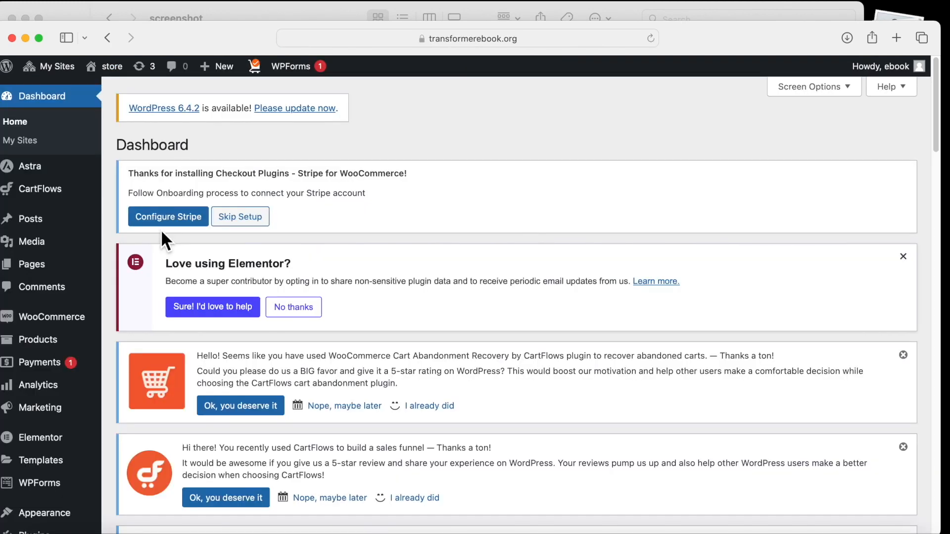
{"action": "mouse_move", "coordinate": [39, 242]}
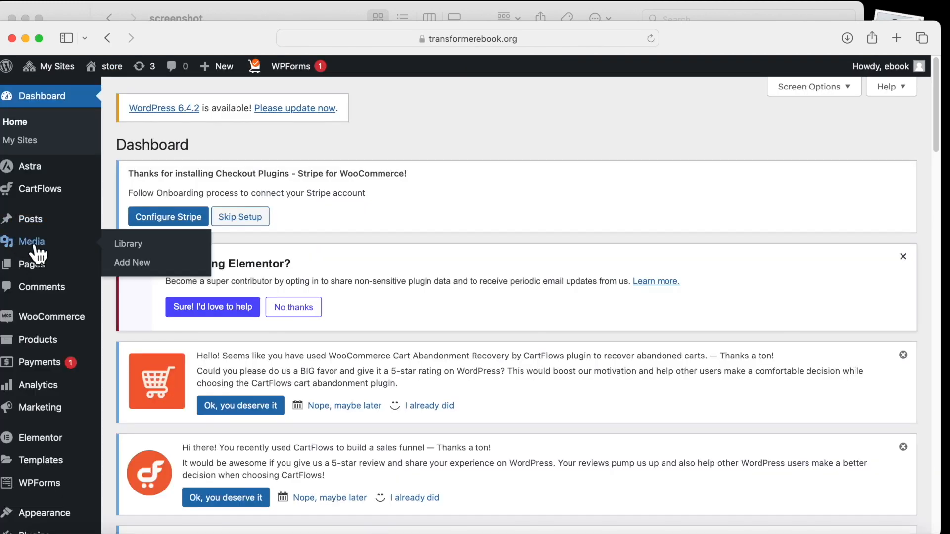
{"action": "left_click", "coordinate": [141, 267]}
{"action": "scroll", "coordinate": [127, 238], "scroll_direction": "down", "scroll_amount": 10}
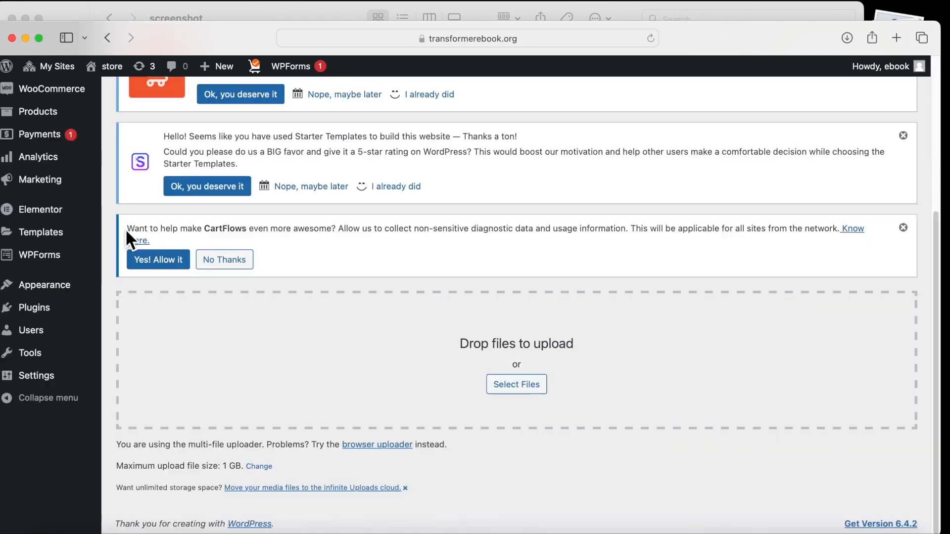
Upload the eight shoe images from Downloads, including mens-tree-runners.jpeg and product-jpeg.jpeg.
{"action": "left_click", "coordinate": [515, 387]}
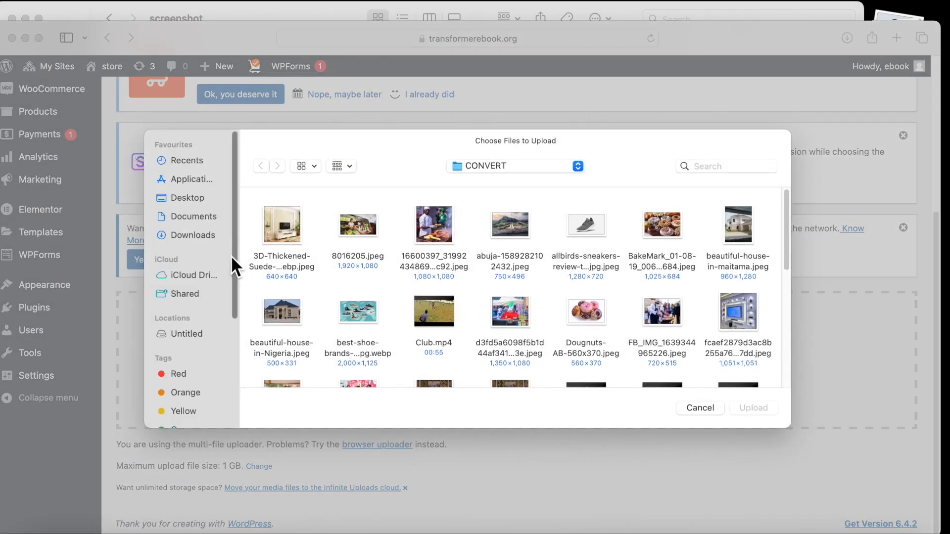
{"action": "left_click", "coordinate": [191, 198]}
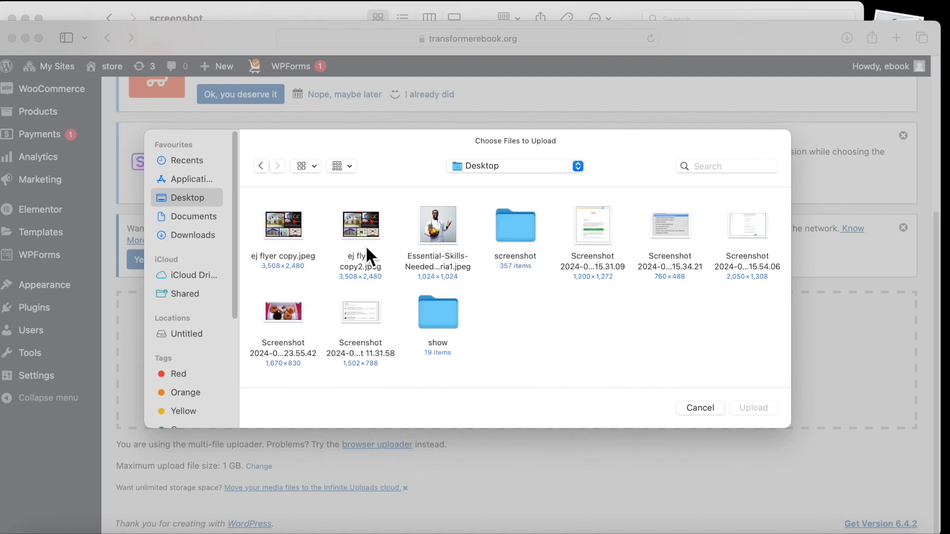
{"action": "left_click", "coordinate": [201, 231]}
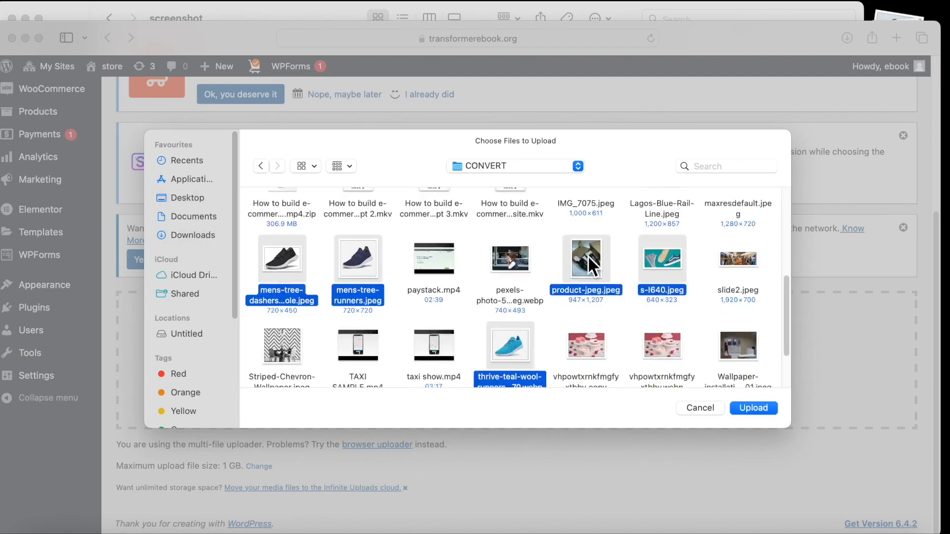
{"action": "scroll", "coordinate": [588, 257], "scroll_direction": "up", "scroll_amount": 2}
{"action": "scroll", "coordinate": [588, 255], "scroll_direction": "up", "scroll_amount": 5}
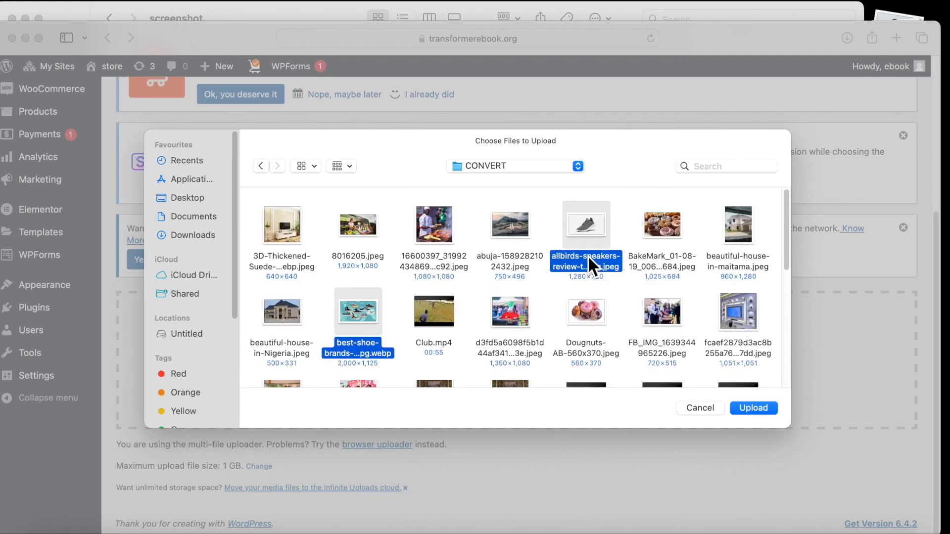
{"action": "left_click", "coordinate": [753, 408]}
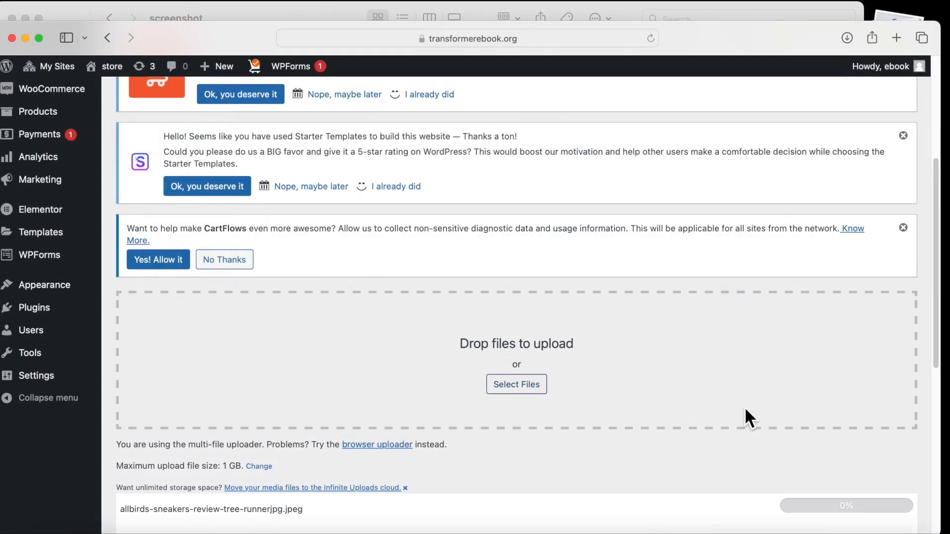
{"action": "scroll", "coordinate": [637, 384], "scroll_direction": "down", "scroll_amount": 3}
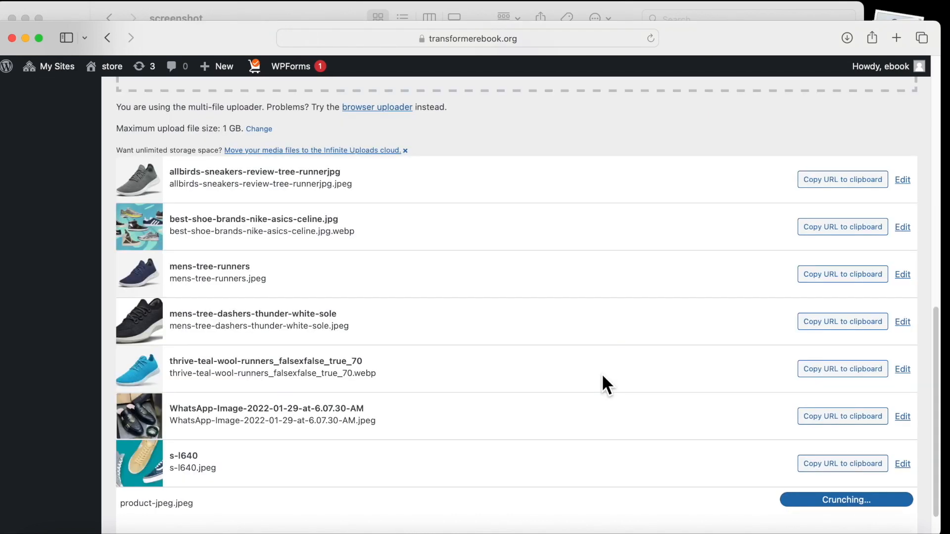
{"action": "scroll", "coordinate": [526, 376], "scroll_direction": "down", "scroll_amount": 2}
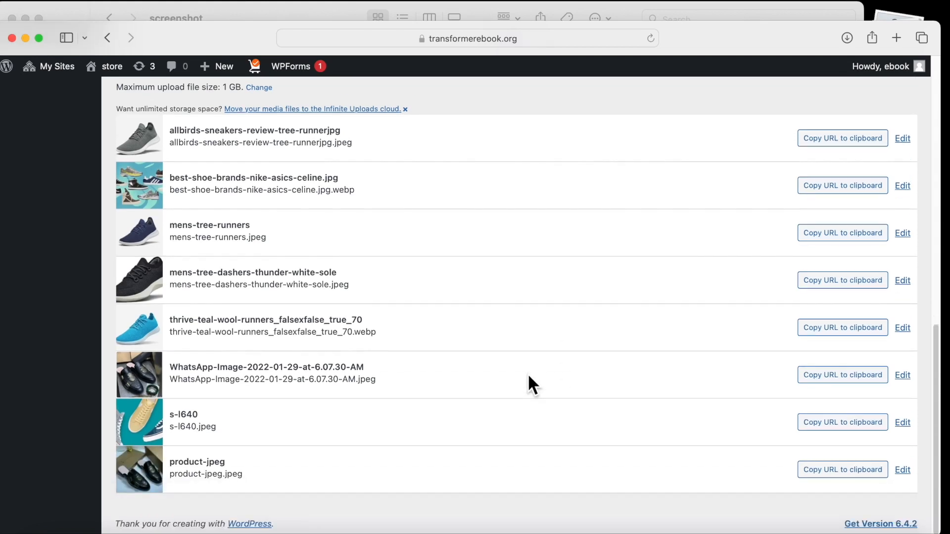
{"action": "scroll", "coordinate": [206, 324], "scroll_direction": "up", "scroll_amount": 15}
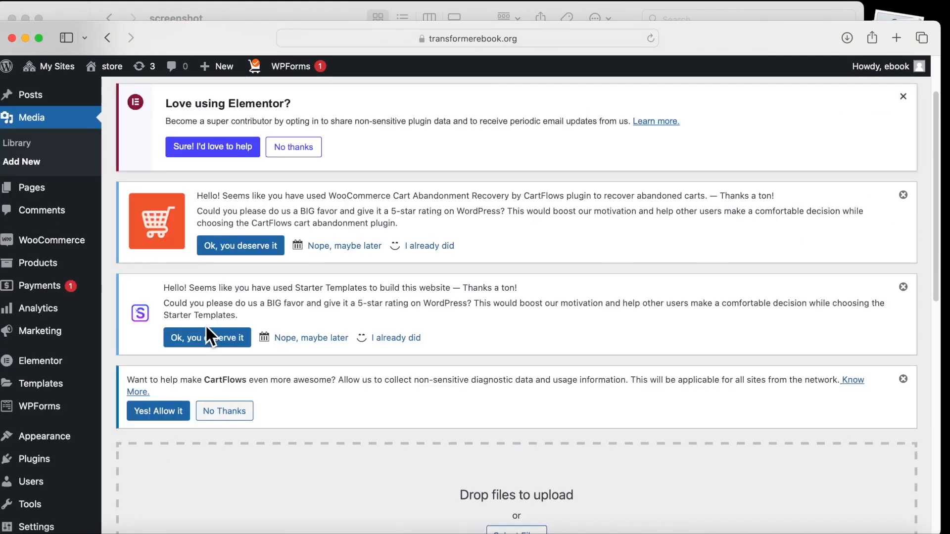
Show the Media Library and dismiss the Elementor, Cart Abandonment, Starter Templates and CartFlows notices.
{"action": "left_click", "coordinate": [28, 221]}
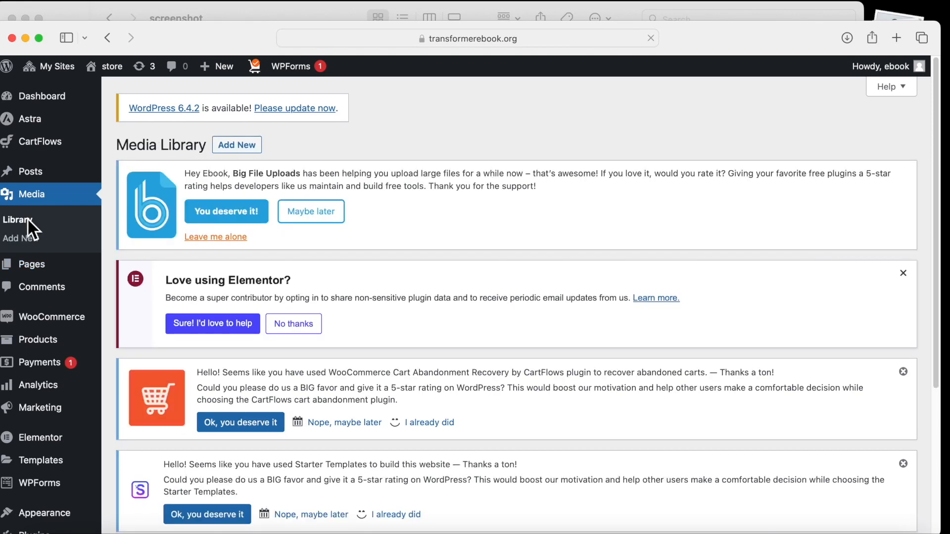
{"action": "left_click", "coordinate": [904, 274]}
{"action": "left_click", "coordinate": [904, 273]}
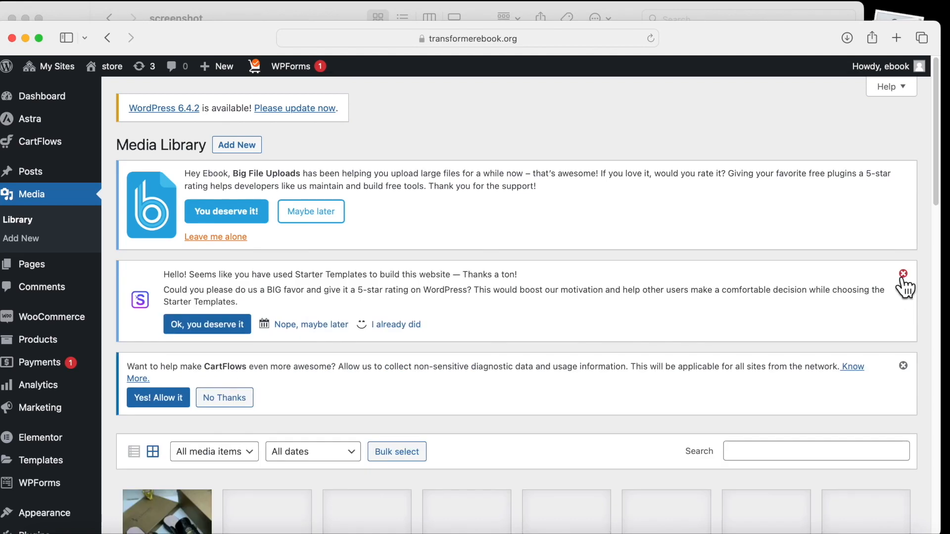
{"action": "left_click", "coordinate": [903, 274]}
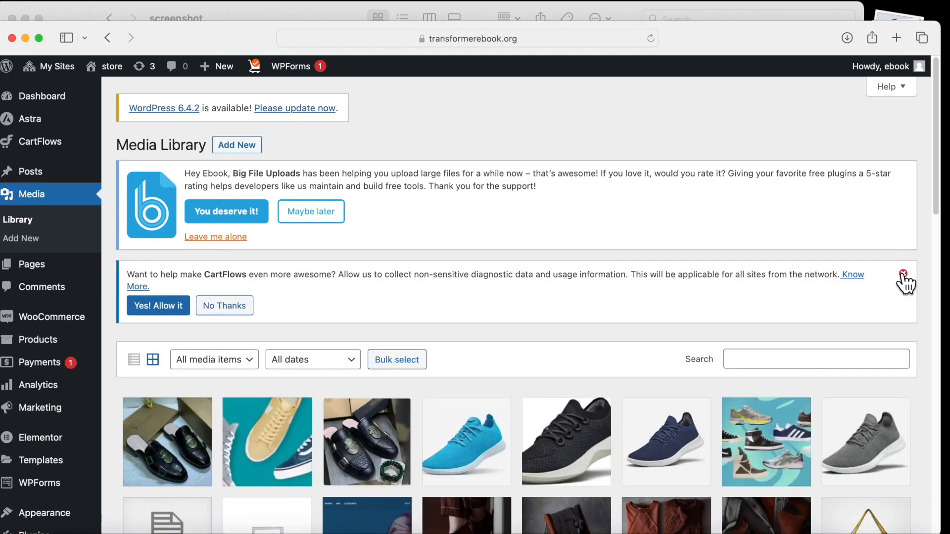
{"action": "left_click", "coordinate": [903, 273]}
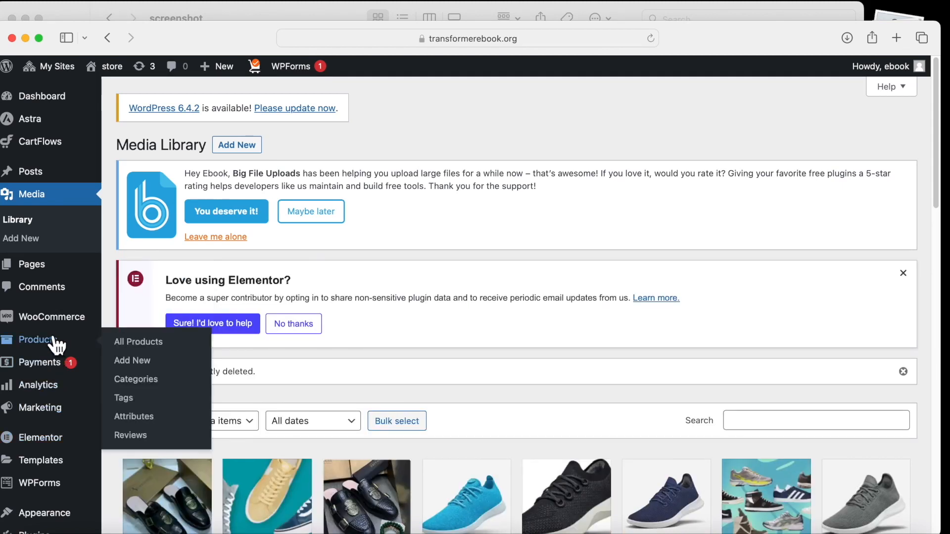
{"action": "mouse_move", "coordinate": [45, 325]}
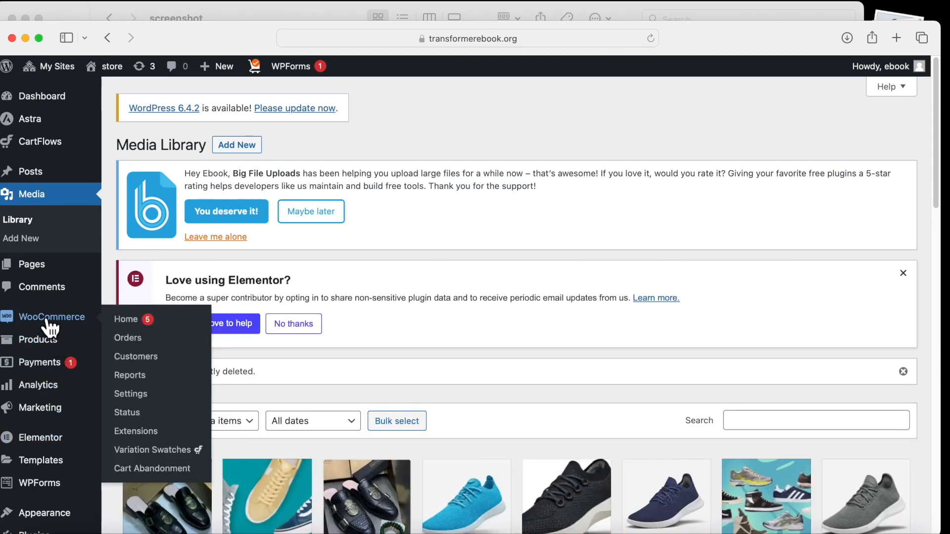
{"action": "mouse_move", "coordinate": [85, 334]}
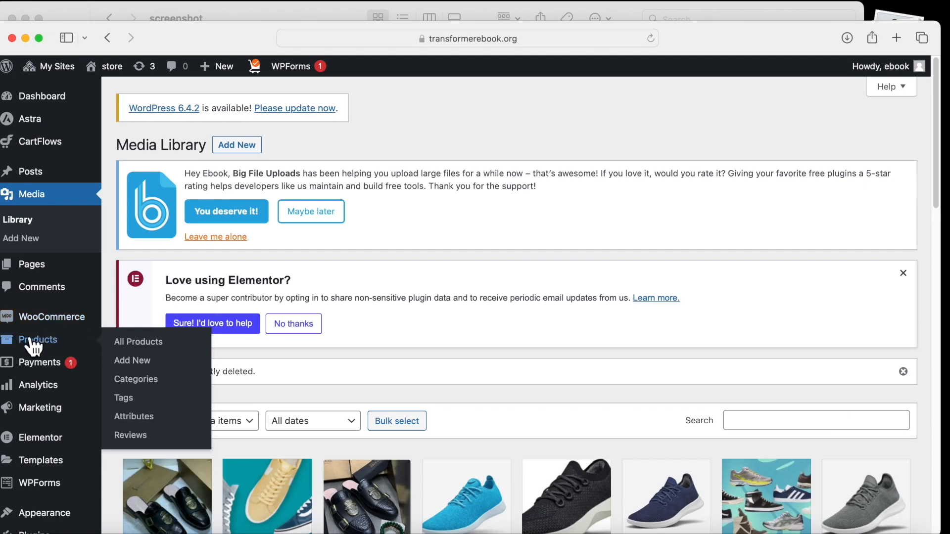
{"action": "scroll", "coordinate": [20, 317], "scroll_direction": "down", "scroll_amount": 2}
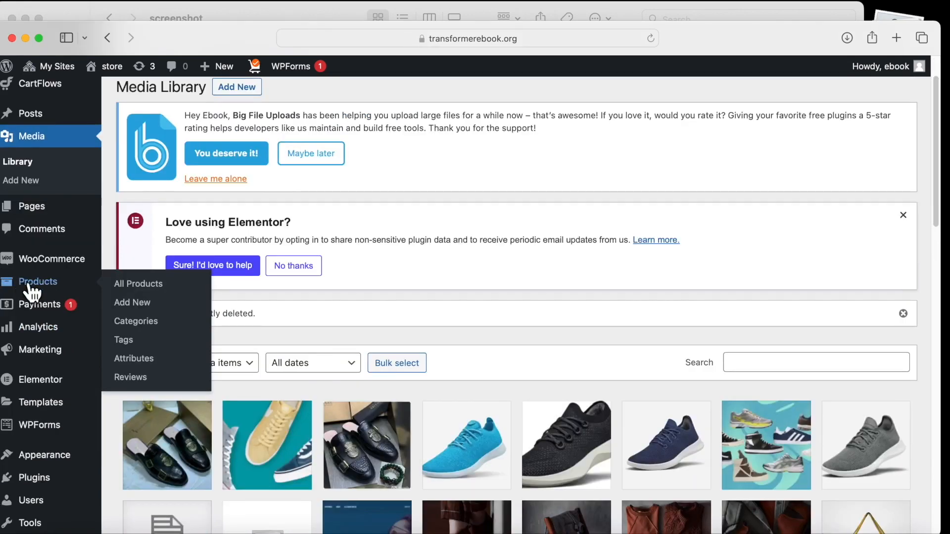
Start a new WooCommerce product and look over the empty name, description and price fields.
{"action": "left_click", "coordinate": [148, 304]}
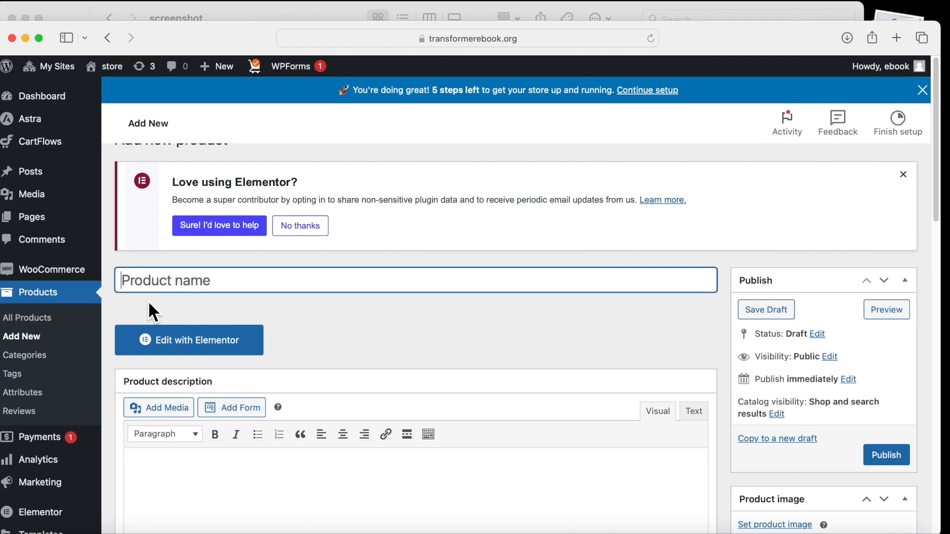
{"action": "scroll", "coordinate": [116, 245], "scroll_direction": "down", "scroll_amount": 2}
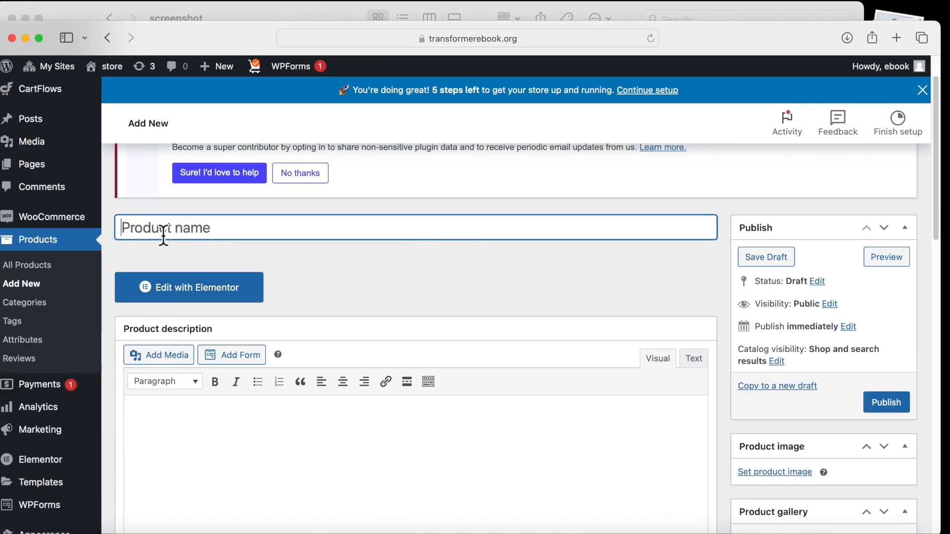
{"action": "scroll", "coordinate": [168, 177], "scroll_direction": "down", "scroll_amount": 1}
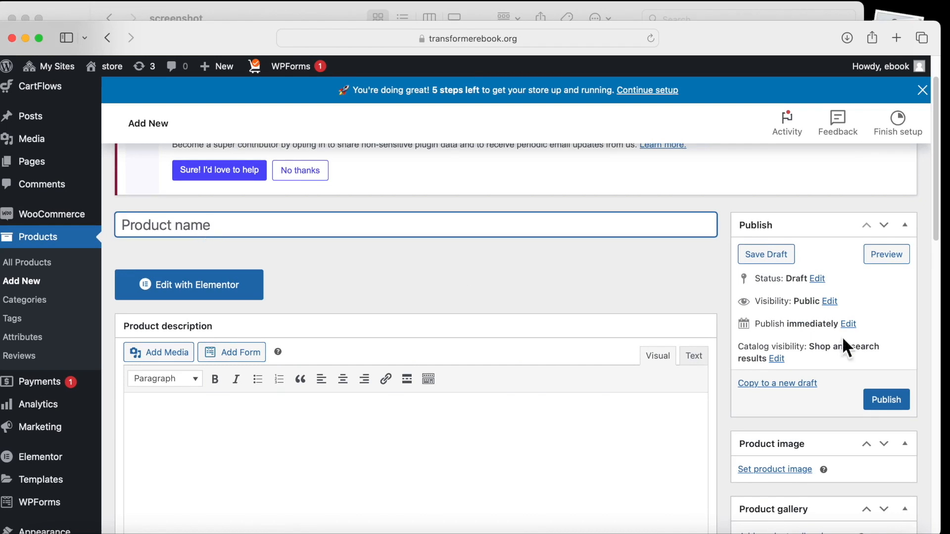
{"action": "scroll", "coordinate": [638, 329], "scroll_direction": "down", "scroll_amount": 2}
{"action": "scroll", "coordinate": [218, 371], "scroll_direction": "down", "scroll_amount": 2}
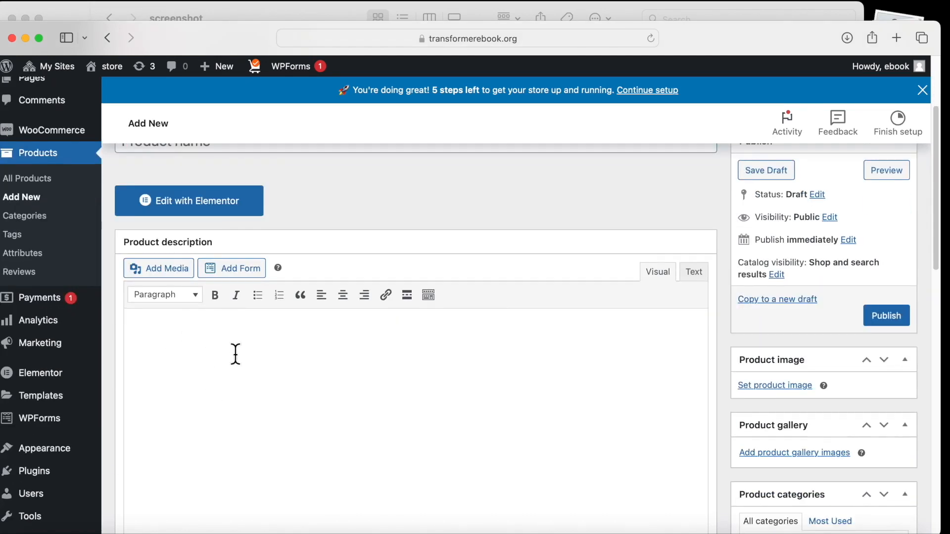
{"action": "scroll", "coordinate": [594, 418], "scroll_direction": "down", "scroll_amount": 10}
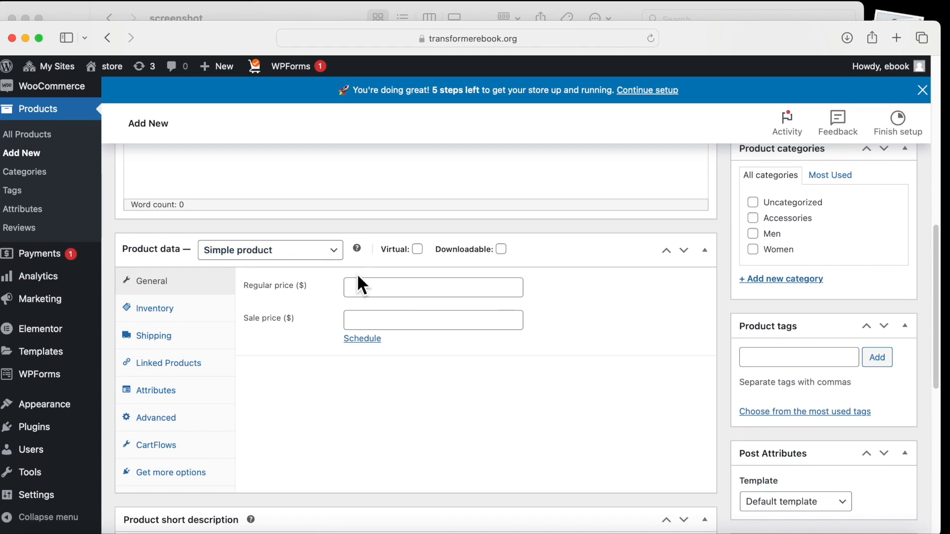
{"action": "scroll", "coordinate": [366, 341], "scroll_direction": "down", "scroll_amount": 1}
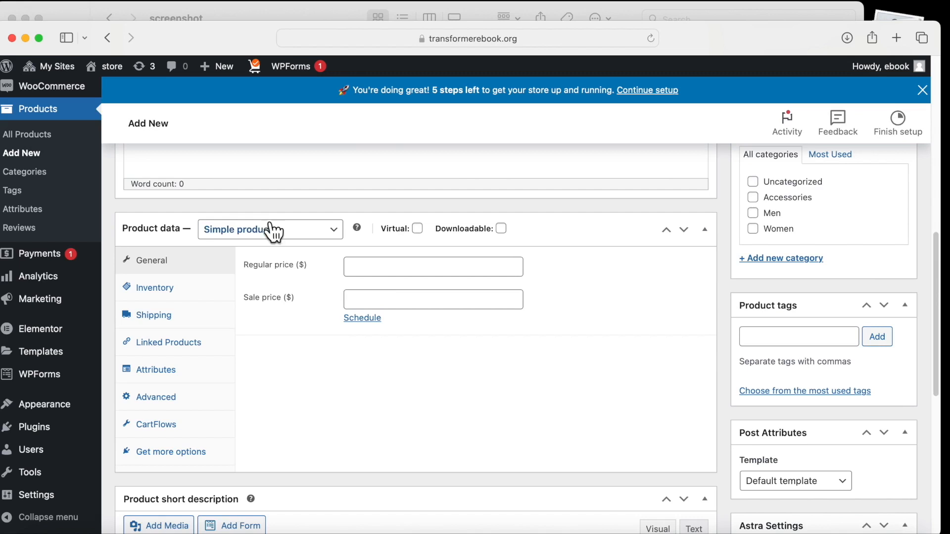
{"action": "scroll", "coordinate": [344, 410], "scroll_direction": "down", "scroll_amount": 5}
{"action": "scroll", "coordinate": [344, 410], "scroll_direction": "down", "scroll_amount": 5}
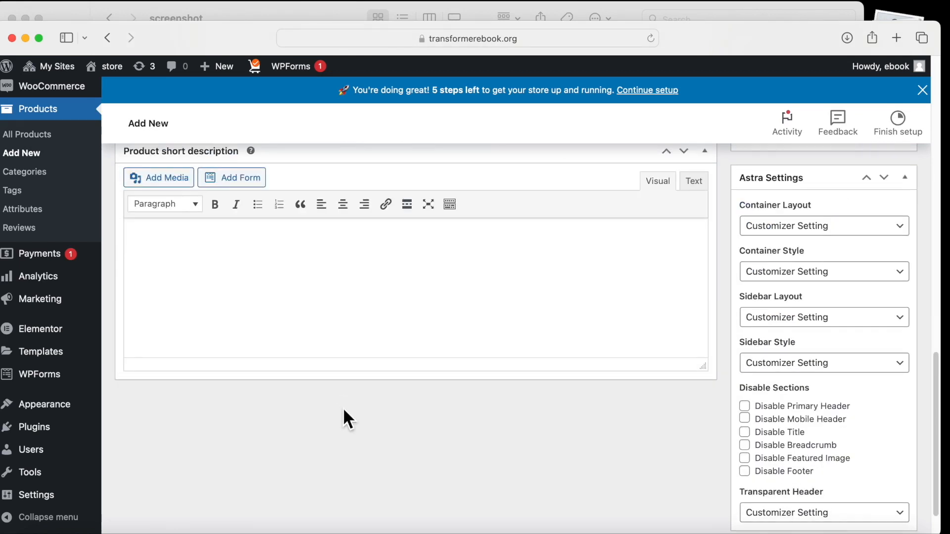
{"action": "scroll", "coordinate": [297, 391], "scroll_direction": "up", "scroll_amount": 3}
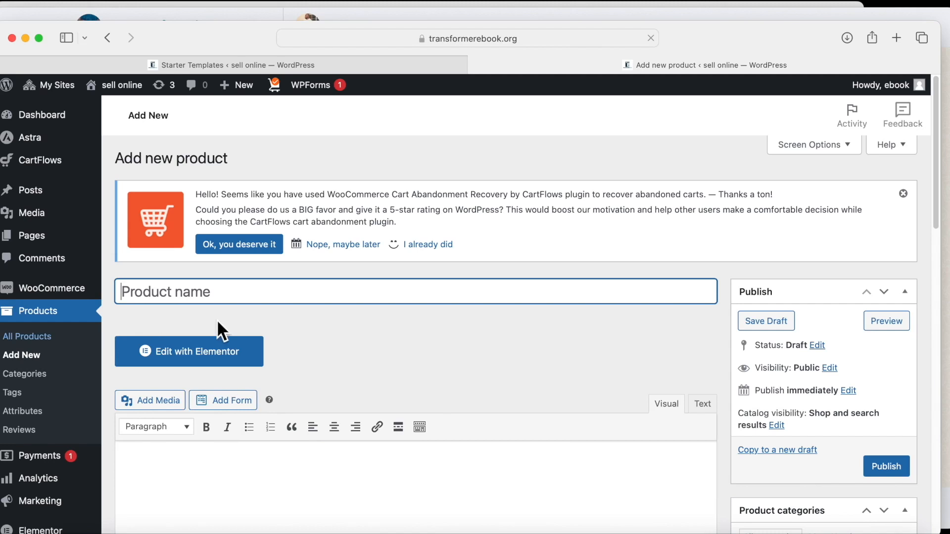
{"action": "scroll", "coordinate": [343, 363], "scroll_direction": "down", "scroll_amount": 1}
{"action": "scroll", "coordinate": [342, 363], "scroll_direction": "down", "scroll_amount": 3}
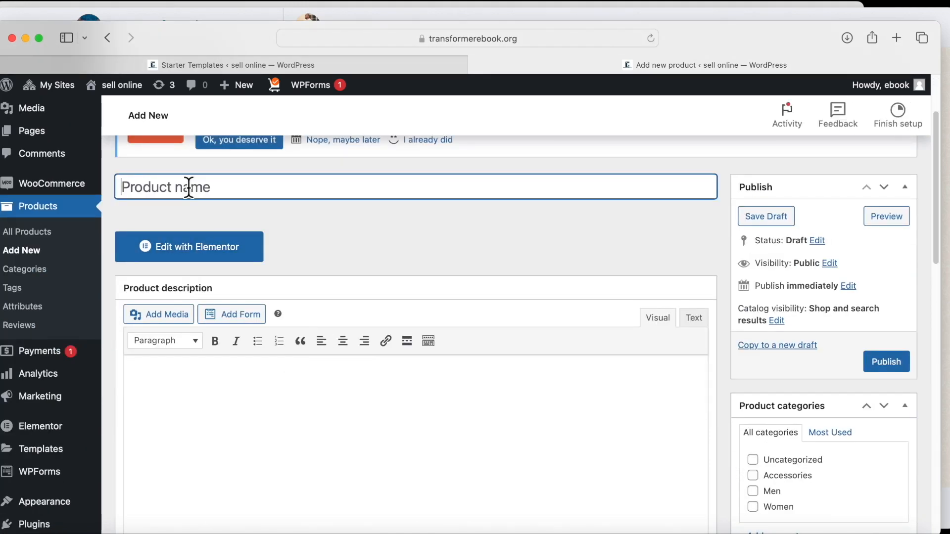
Name the new product 'Black shoe' and scroll down to the Product image box.
{"action": "type", "text": "Black"}
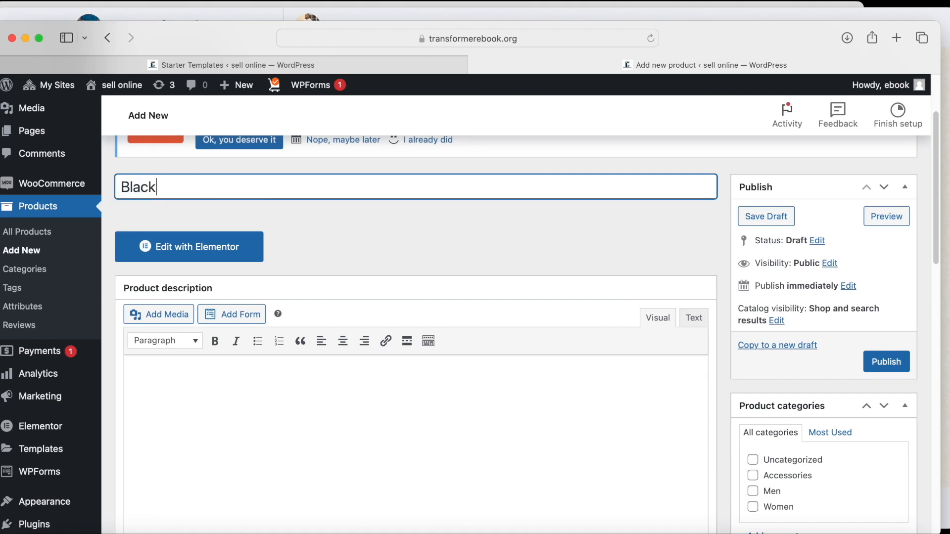
{"action": "type", "text": " shoe"}
{"action": "scroll", "coordinate": [793, 308], "scroll_direction": "down", "scroll_amount": 5}
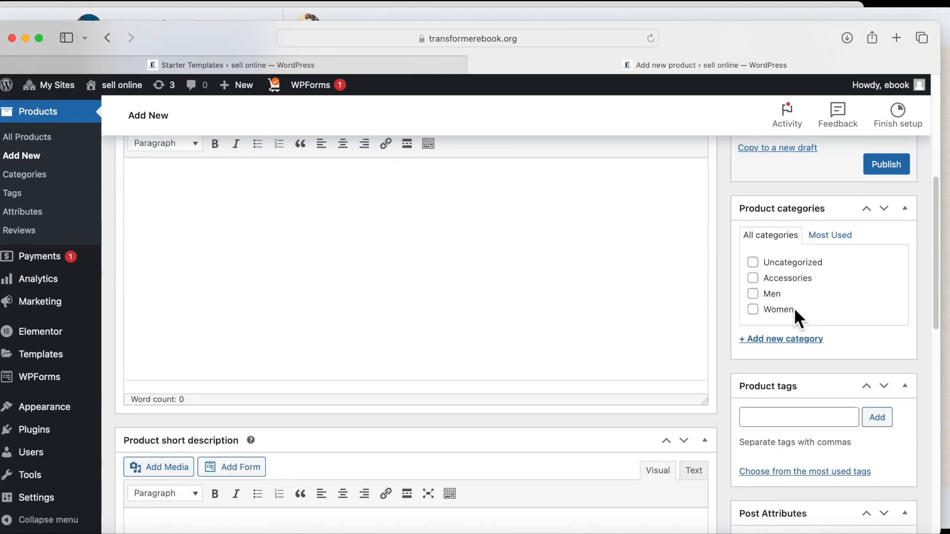
{"action": "scroll", "coordinate": [794, 307], "scroll_direction": "up", "scroll_amount": 3}
{"action": "scroll", "coordinate": [794, 319], "scroll_direction": "down", "scroll_amount": 3}
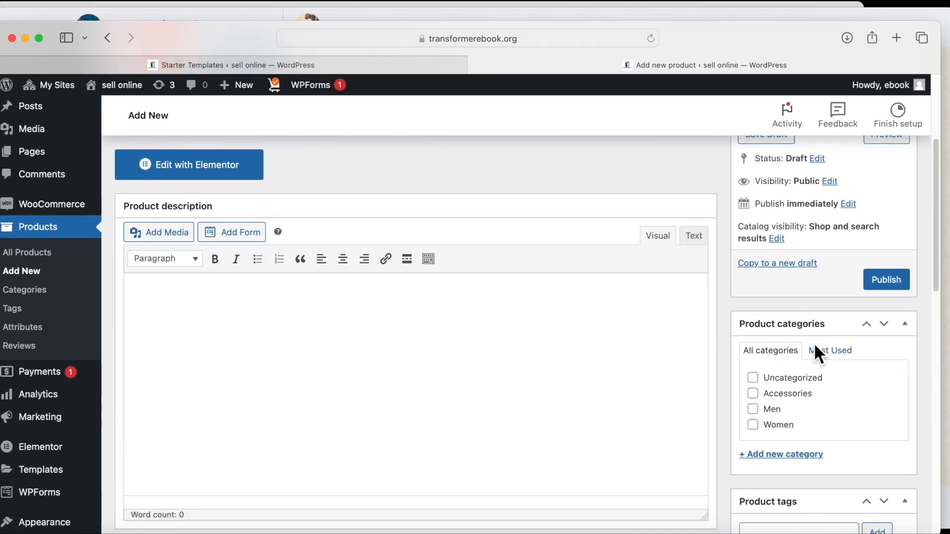
{"action": "scroll", "coordinate": [817, 353], "scroll_direction": "down", "scroll_amount": 4}
{"action": "scroll", "coordinate": [818, 354], "scroll_direction": "down", "scroll_amount": 6}
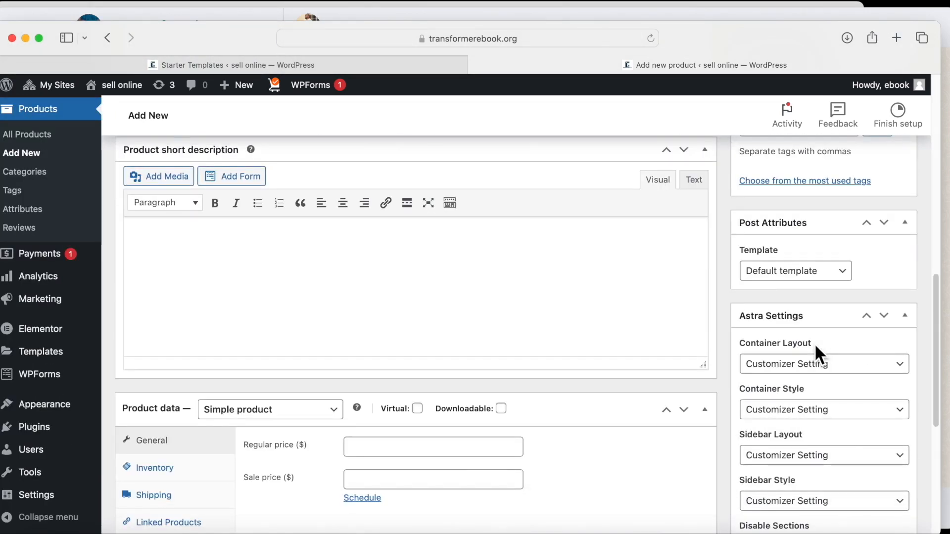
{"action": "scroll", "coordinate": [816, 352], "scroll_direction": "down", "scroll_amount": 3}
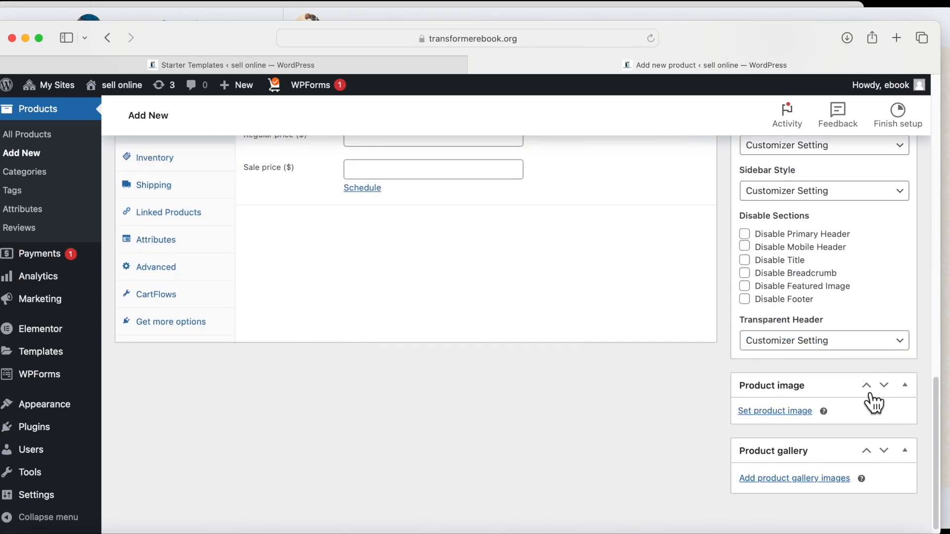
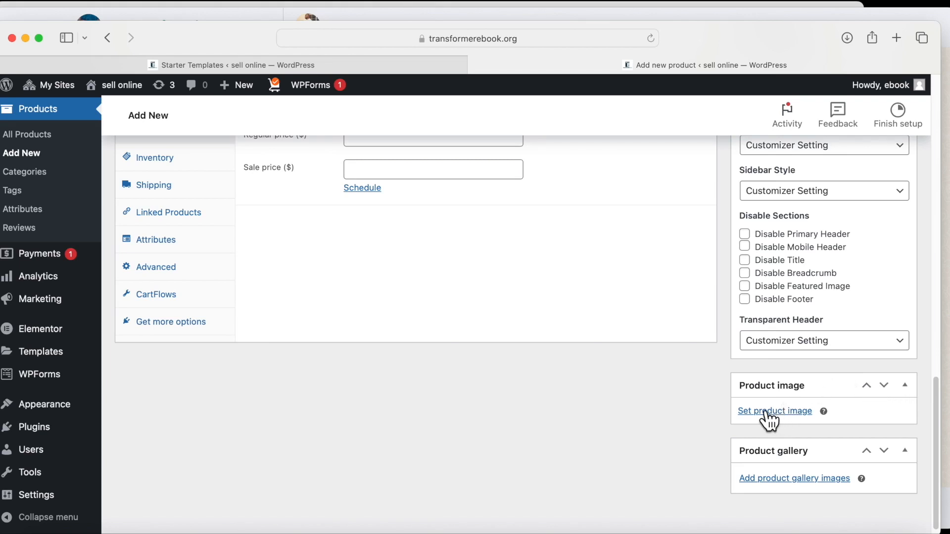
Upload the new images and set the black shoes photo as the product image.
{"action": "left_click", "coordinate": [768, 414]}
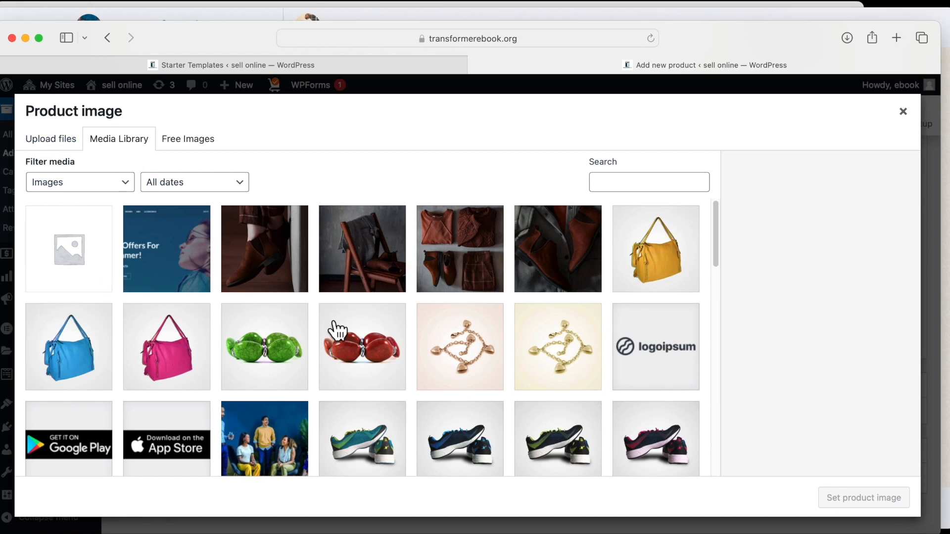
{"action": "left_click", "coordinate": [59, 143]}
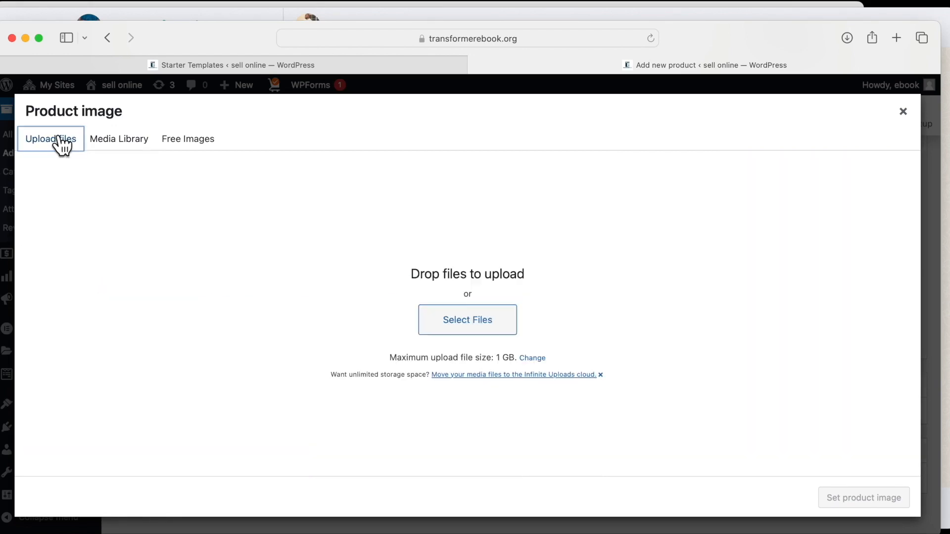
{"action": "left_click", "coordinate": [452, 328]}
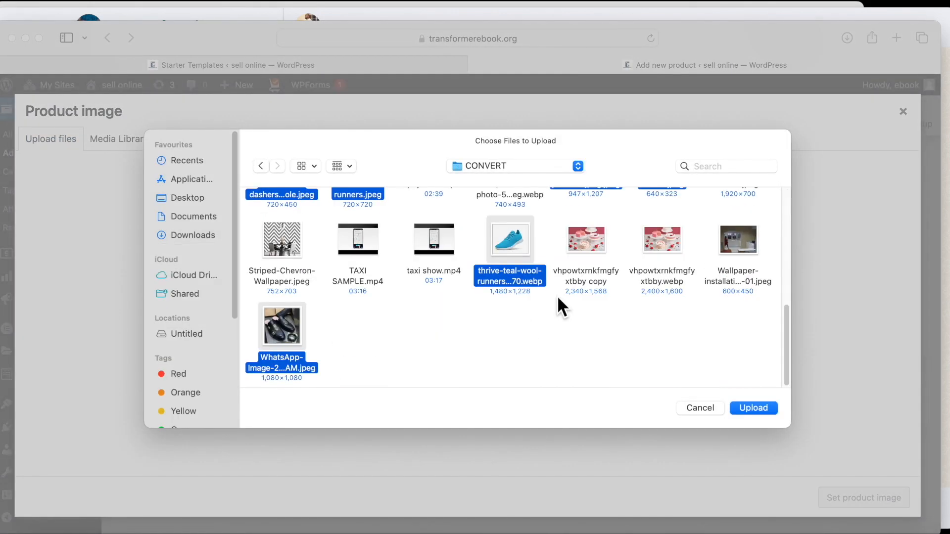
{"action": "left_click", "coordinate": [752, 407]}
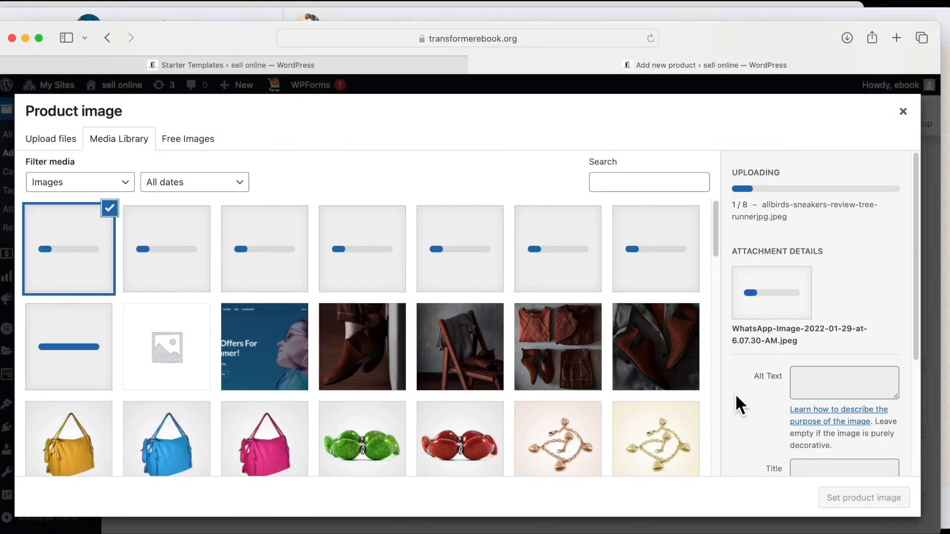
{"action": "left_click", "coordinate": [78, 267]}
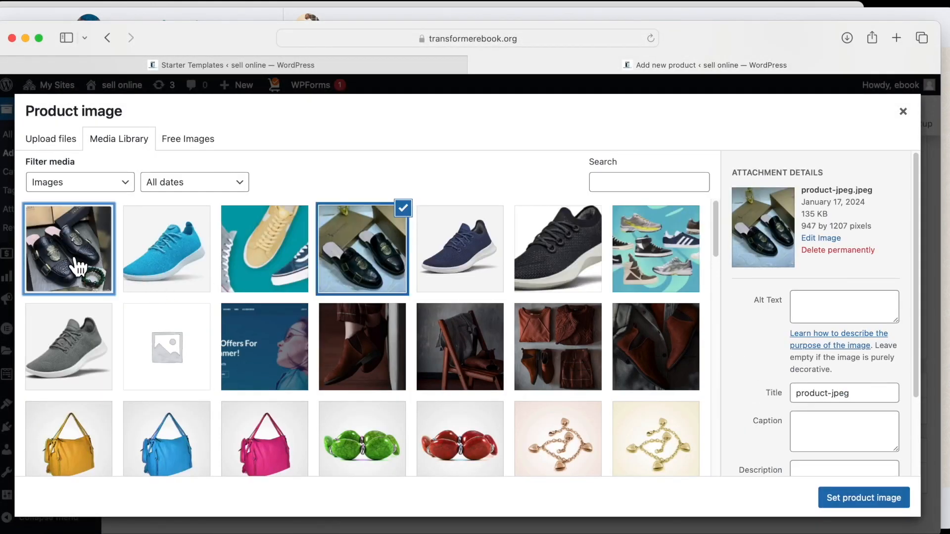
{"action": "left_click", "coordinate": [847, 504]}
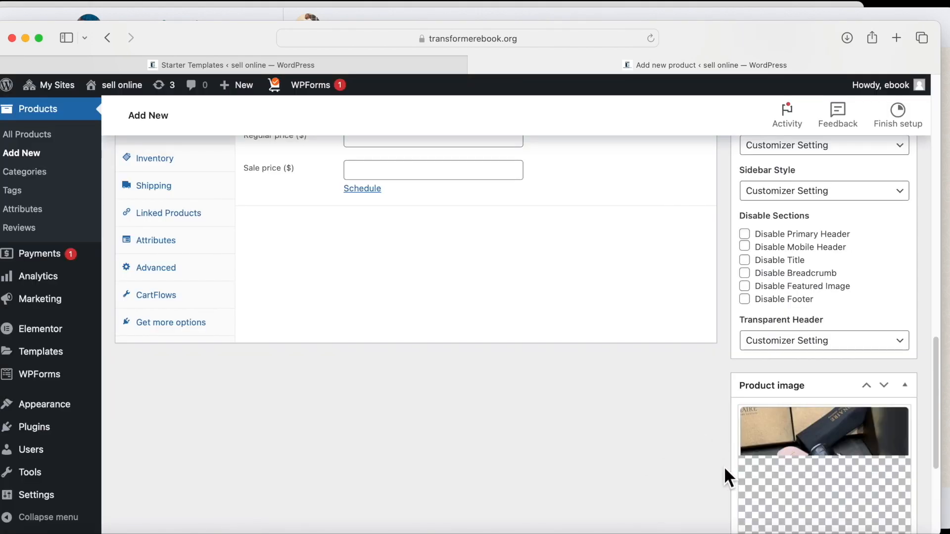
Add the shoes-in-box photo to the product gallery.
{"action": "scroll", "coordinate": [760, 470], "scroll_direction": "down", "scroll_amount": 5}
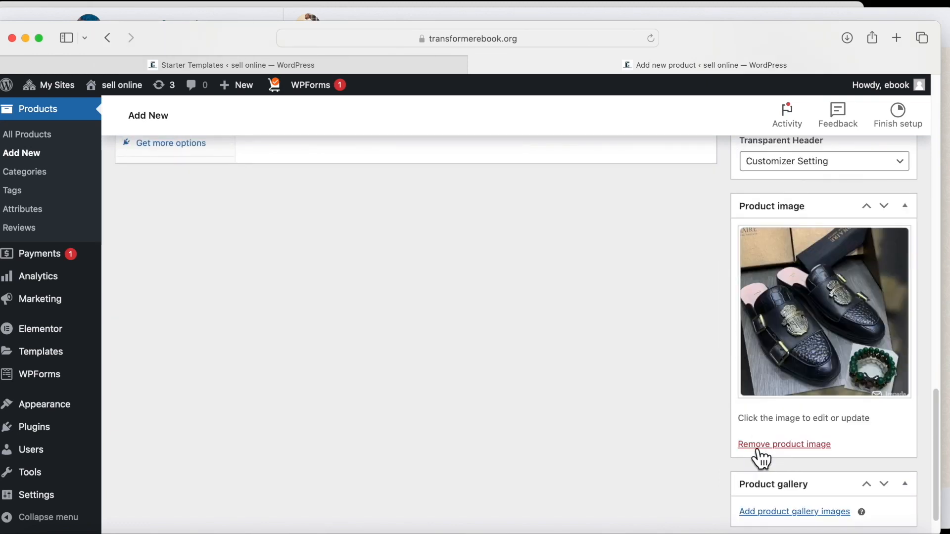
{"action": "scroll", "coordinate": [760, 459], "scroll_direction": "down", "scroll_amount": 1}
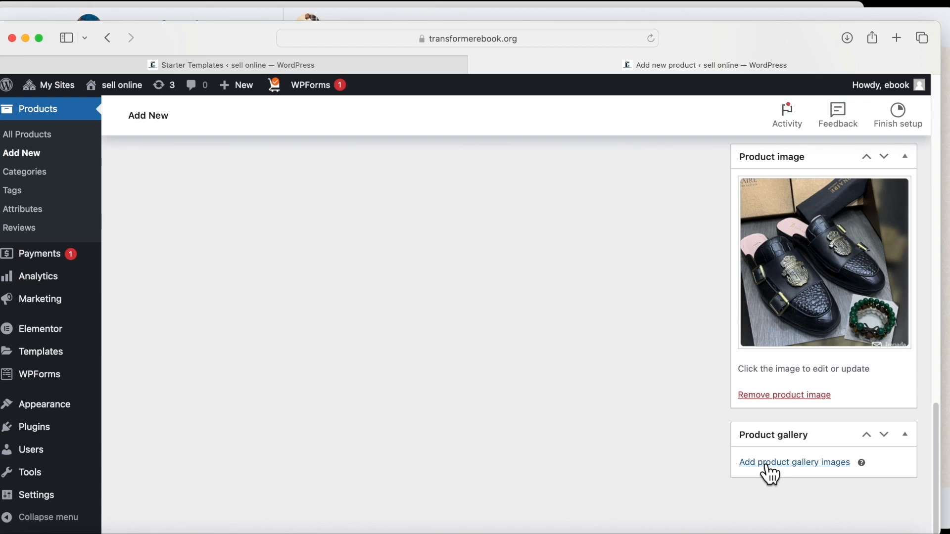
{"action": "left_click", "coordinate": [767, 464]}
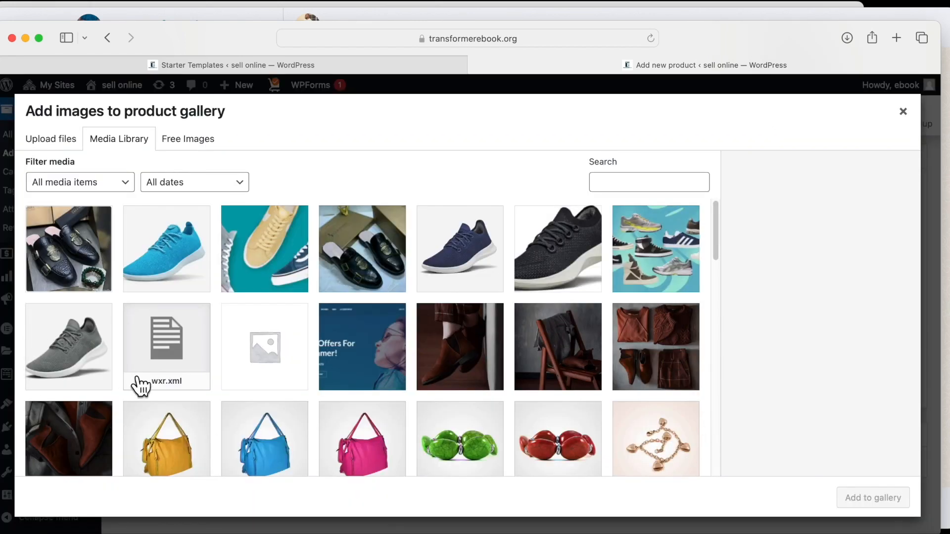
{"action": "left_click", "coordinate": [363, 262]}
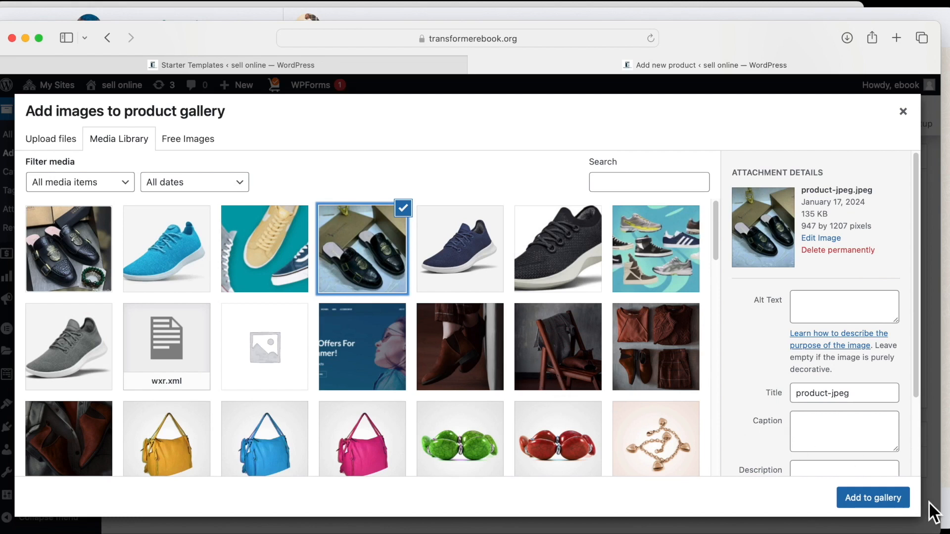
{"action": "left_click", "coordinate": [870, 497]}
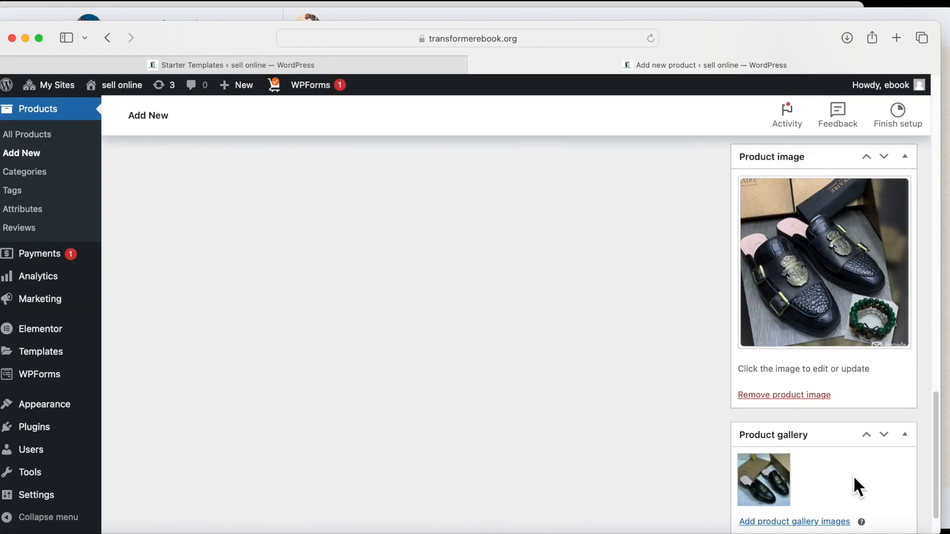
{"action": "scroll", "coordinate": [854, 479], "scroll_direction": "down", "scroll_amount": 2}
{"action": "mouse_move", "coordinate": [764, 419]}
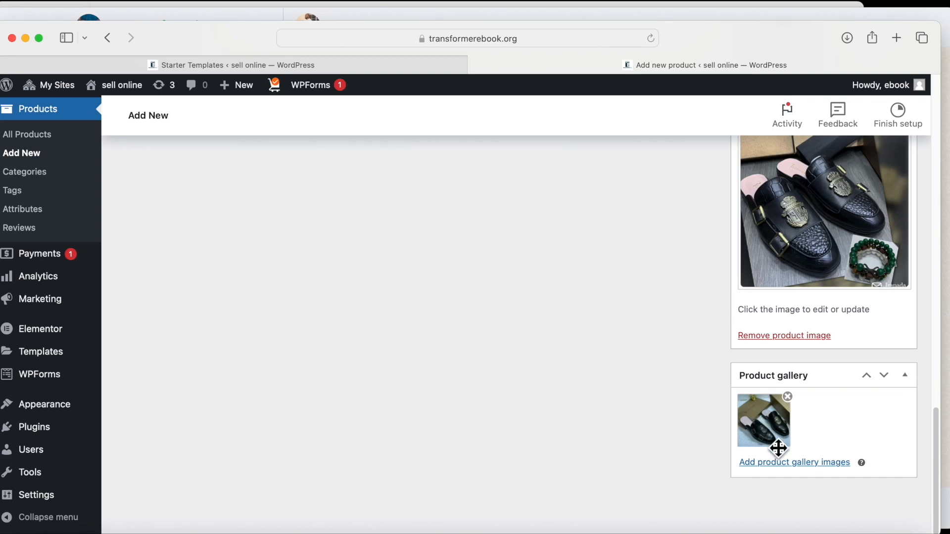
{"action": "scroll", "coordinate": [778, 448], "scroll_direction": "up", "scroll_amount": 3}
Set the regular price to 28 and the sale price to 25.
{"action": "left_click", "coordinate": [360, 452]}
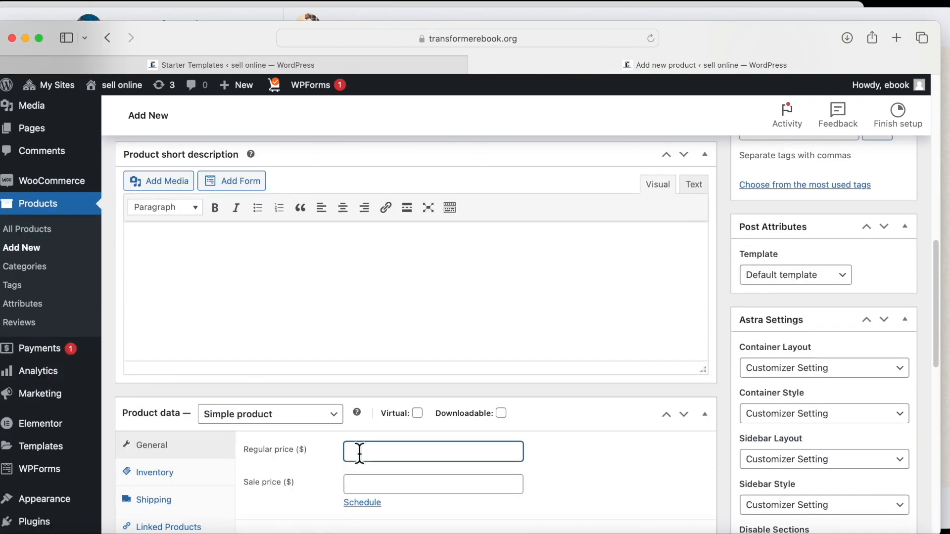
{"action": "left_click", "coordinate": [358, 484]}
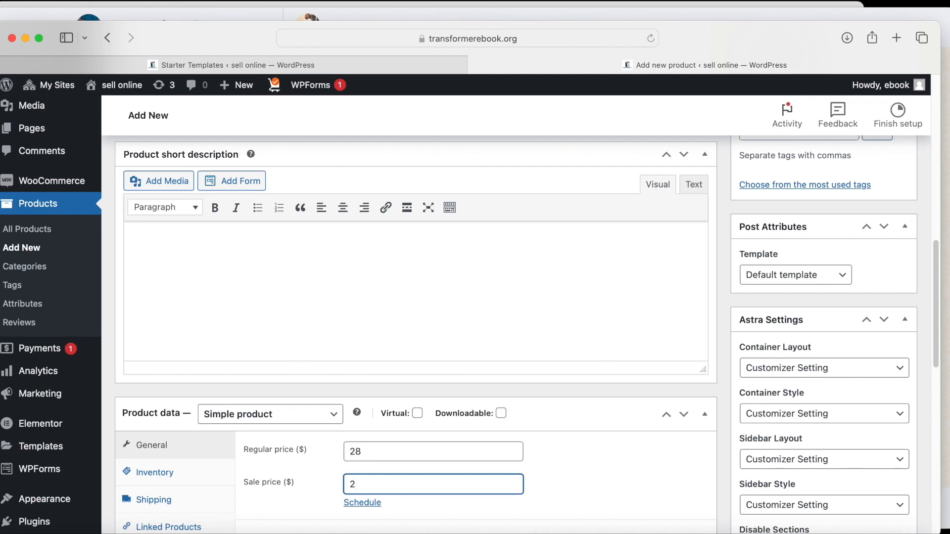
{"action": "scroll", "coordinate": [447, 448], "scroll_direction": "down", "scroll_amount": 8}
{"action": "scroll", "coordinate": [447, 448], "scroll_direction": "up", "scroll_amount": 15}
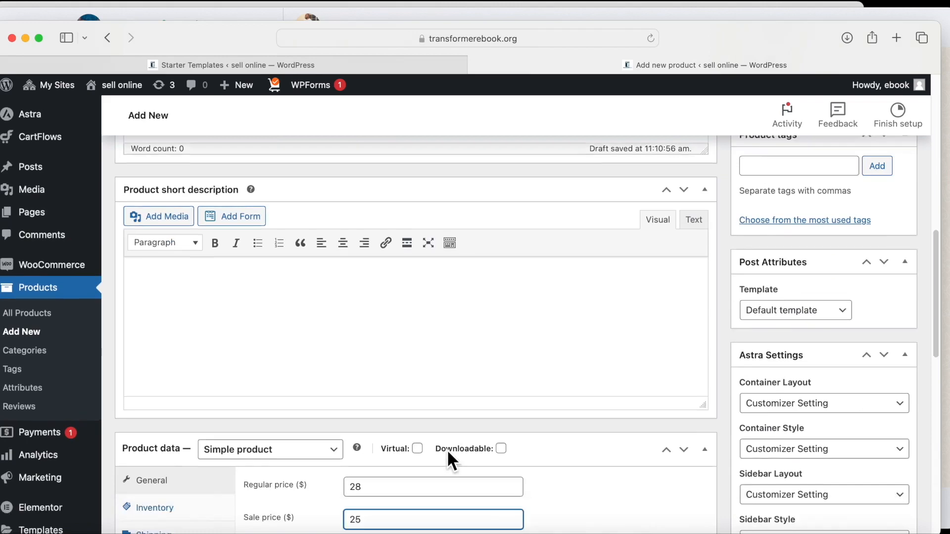
{"action": "scroll", "coordinate": [446, 449], "scroll_direction": "down", "scroll_amount": 4}
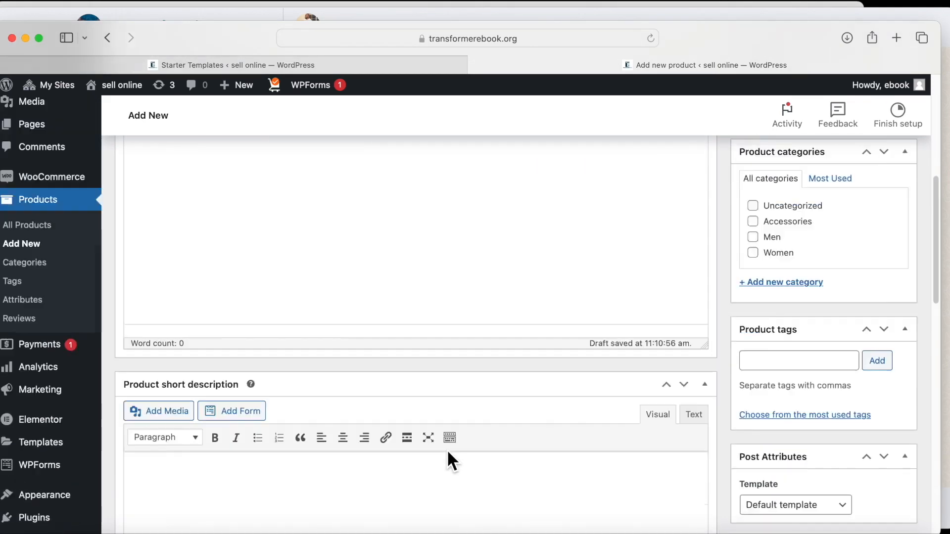
{"action": "scroll", "coordinate": [447, 450], "scroll_direction": "up", "scroll_amount": 3}
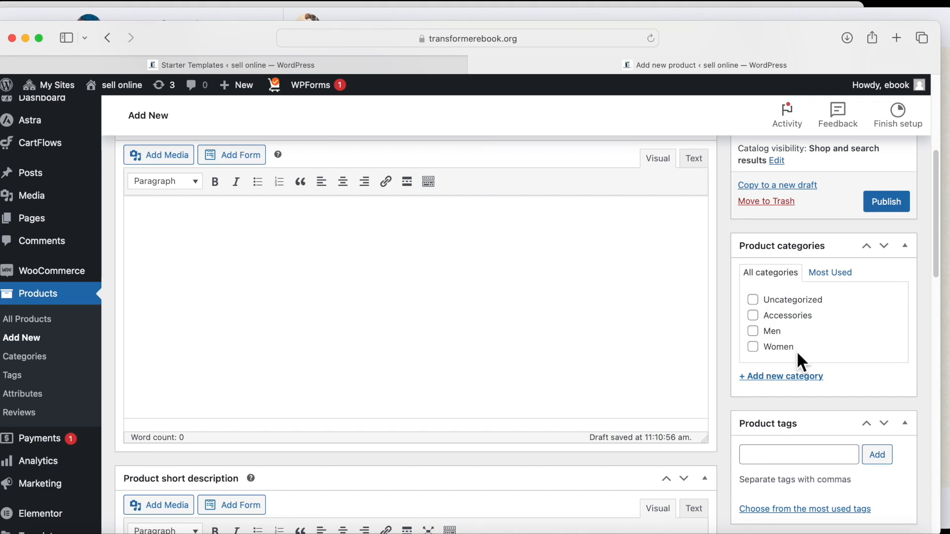
File the product under Men and a newly created Shoe category.
{"action": "left_click", "coordinate": [753, 332]}
{"action": "left_click", "coordinate": [775, 377]}
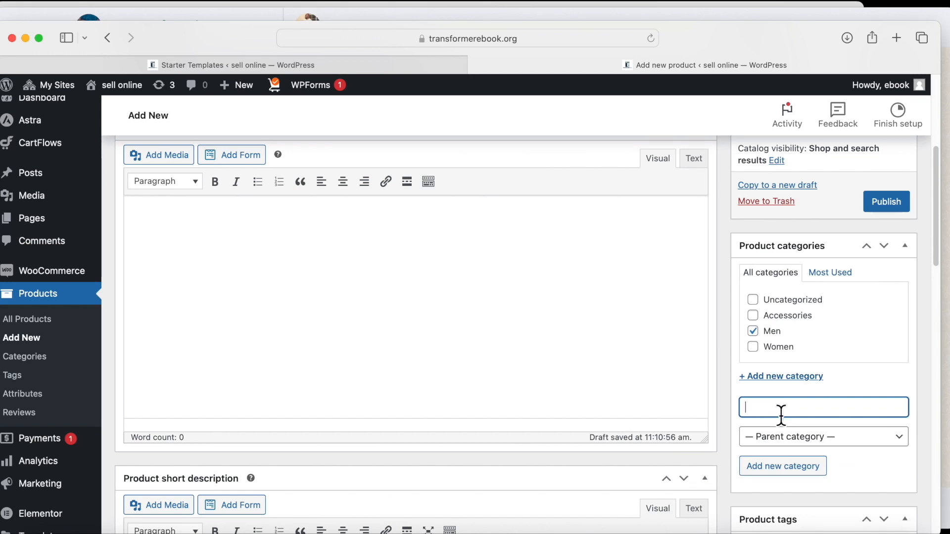
{"action": "type", "text": "Shoe"}
{"action": "left_click", "coordinate": [767, 468]}
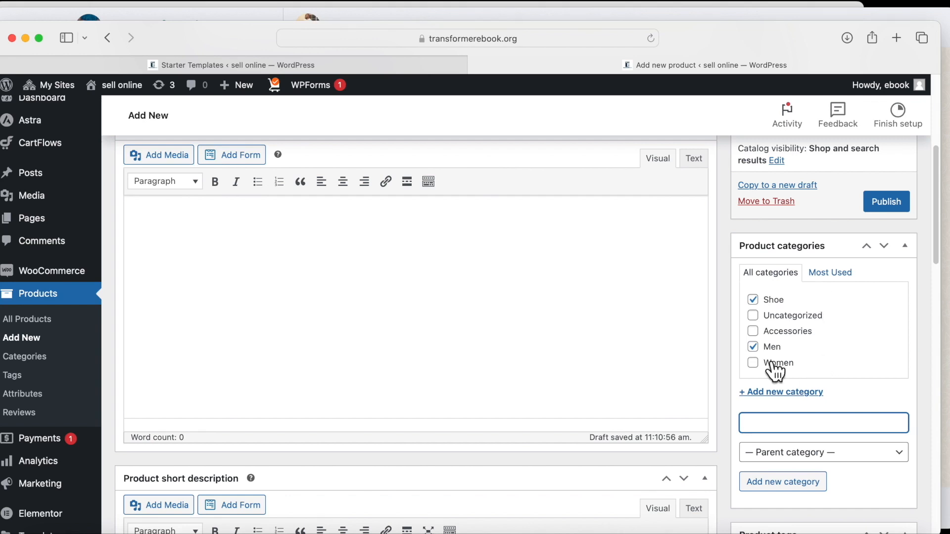
Write the product description 'Quality made shoe from learn company'.
{"action": "scroll", "coordinate": [790, 381], "scroll_direction": "down", "scroll_amount": 6}
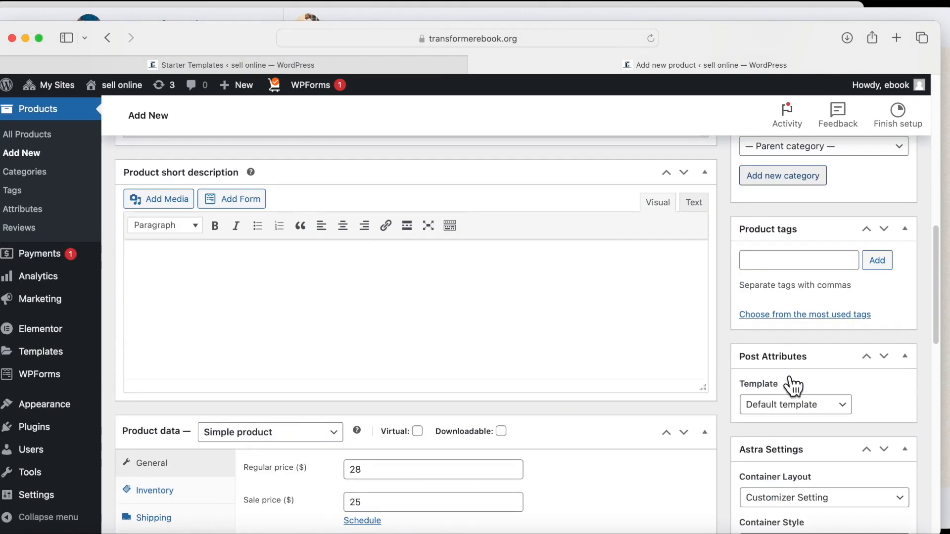
{"action": "scroll", "coordinate": [491, 377], "scroll_direction": "down", "scroll_amount": 3}
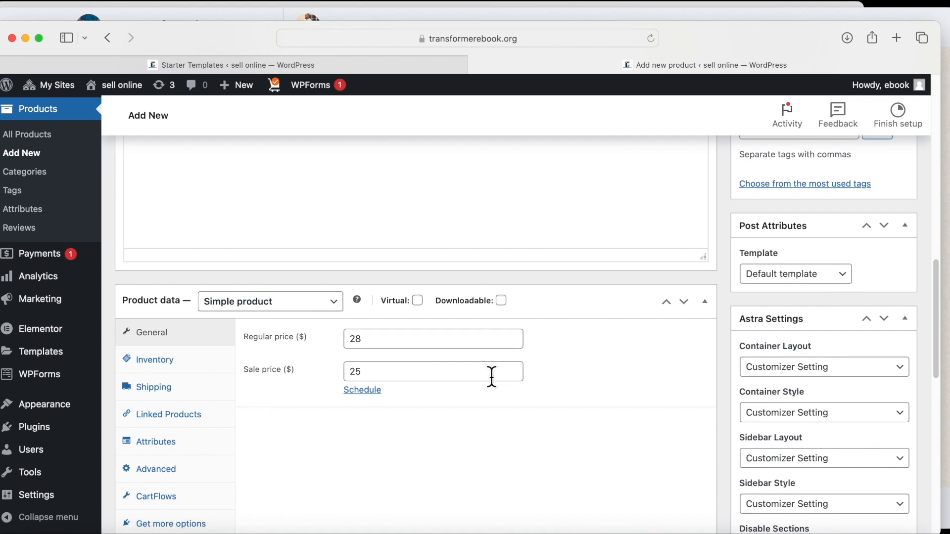
{"action": "scroll", "coordinate": [491, 381], "scroll_direction": "down", "scroll_amount": 2}
{"action": "scroll", "coordinate": [709, 385], "scroll_direction": "up", "scroll_amount": 8}
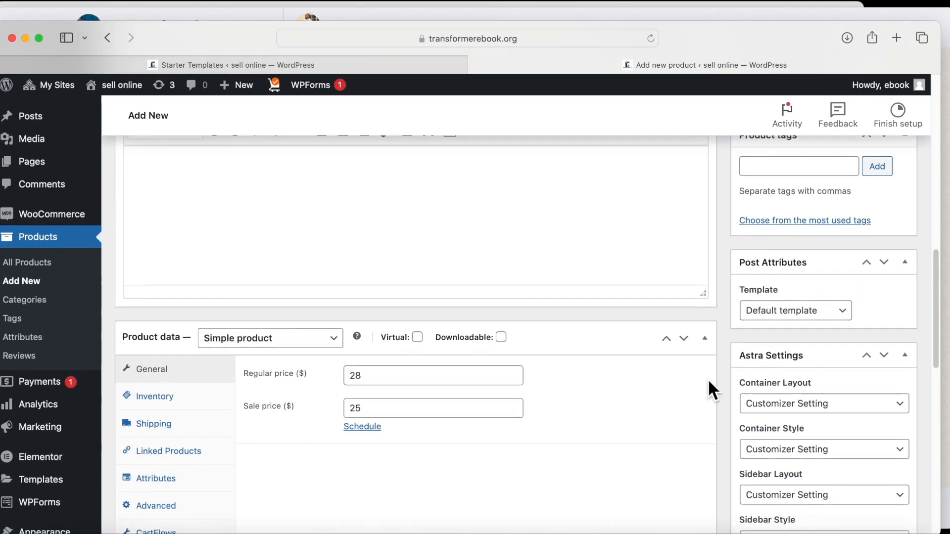
{"action": "scroll", "coordinate": [711, 391], "scroll_direction": "up", "scroll_amount": 7}
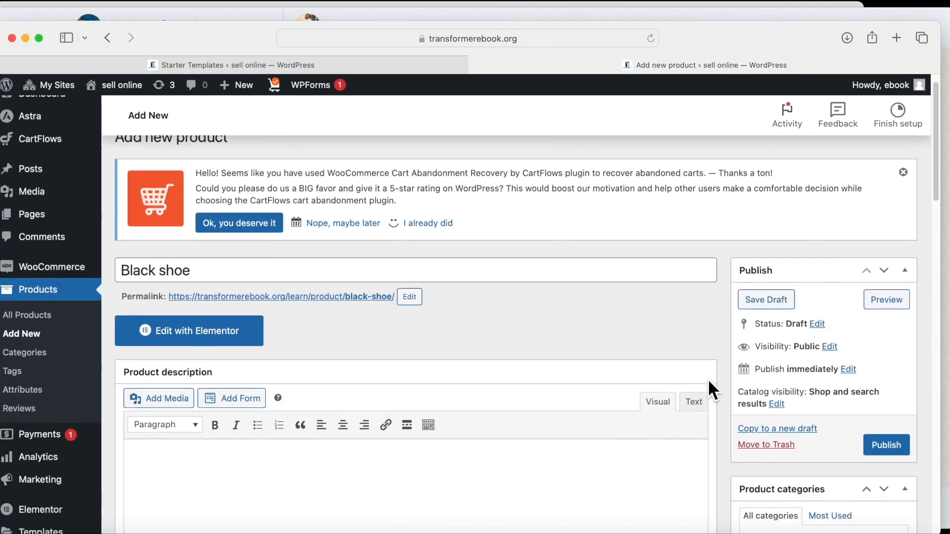
{"action": "scroll", "coordinate": [710, 390], "scroll_direction": "down", "scroll_amount": 3}
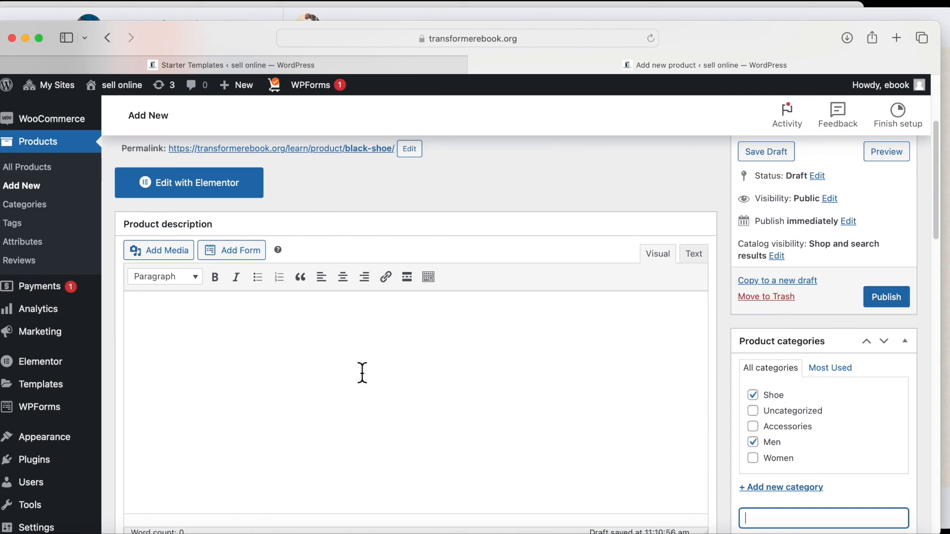
{"action": "left_click", "coordinate": [178, 334]}
{"action": "type", "text": "Quality made shoe from learn company"}
{"action": "scroll", "coordinate": [523, 365], "scroll_direction": "down", "scroll_amount": 10}
{"action": "scroll", "coordinate": [524, 365], "scroll_direction": "up", "scroll_amount": 6}
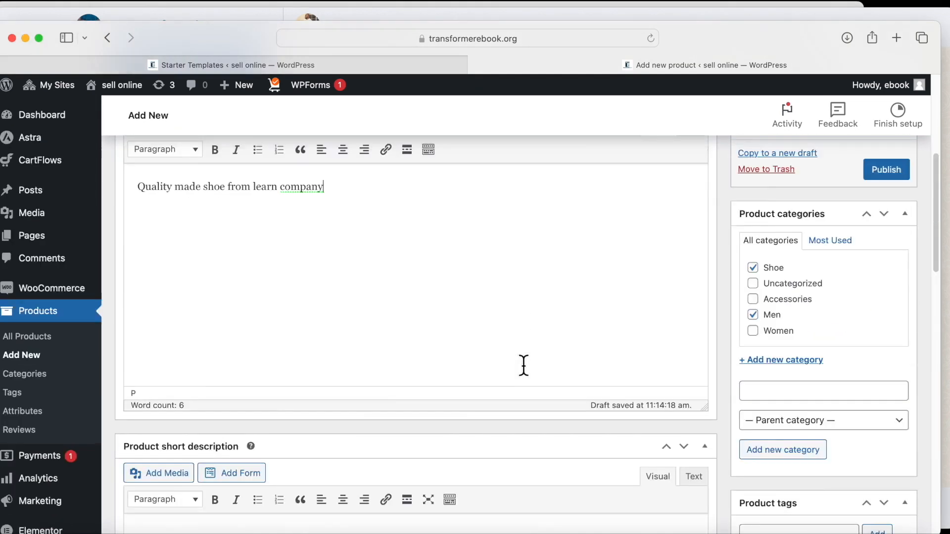
{"action": "scroll", "coordinate": [524, 365], "scroll_direction": "up", "scroll_amount": 3}
{"action": "scroll", "coordinate": [212, 361], "scroll_direction": "down", "scroll_amount": 6}
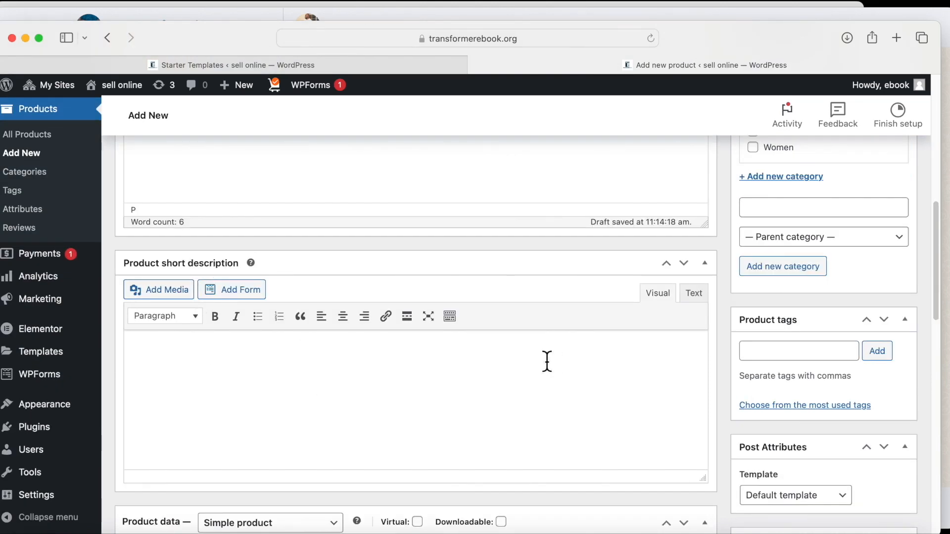
{"action": "scroll", "coordinate": [547, 361], "scroll_direction": "up", "scroll_amount": 6}
Publish the Black shoe product.
{"action": "left_click", "coordinate": [885, 319]}
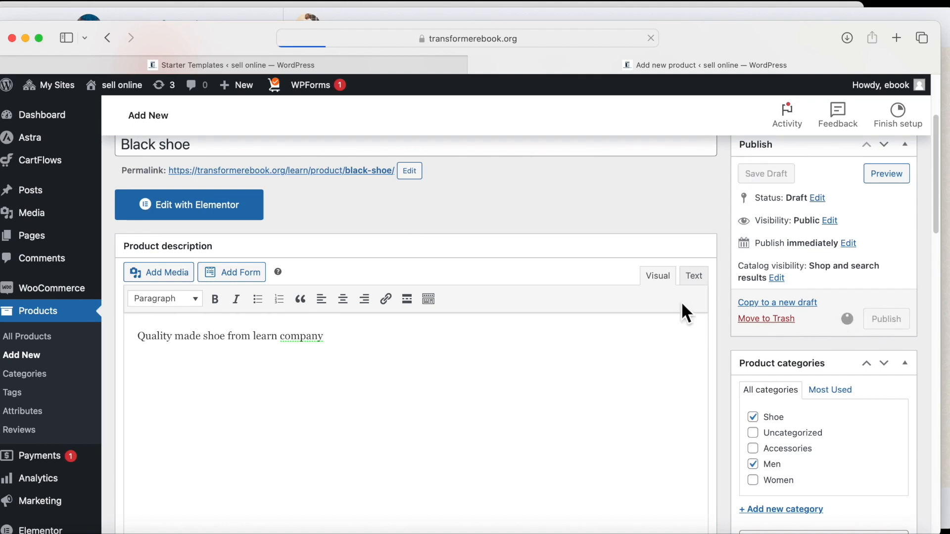
{"action": "scroll", "coordinate": [537, 308], "scroll_direction": "up", "scroll_amount": 6}
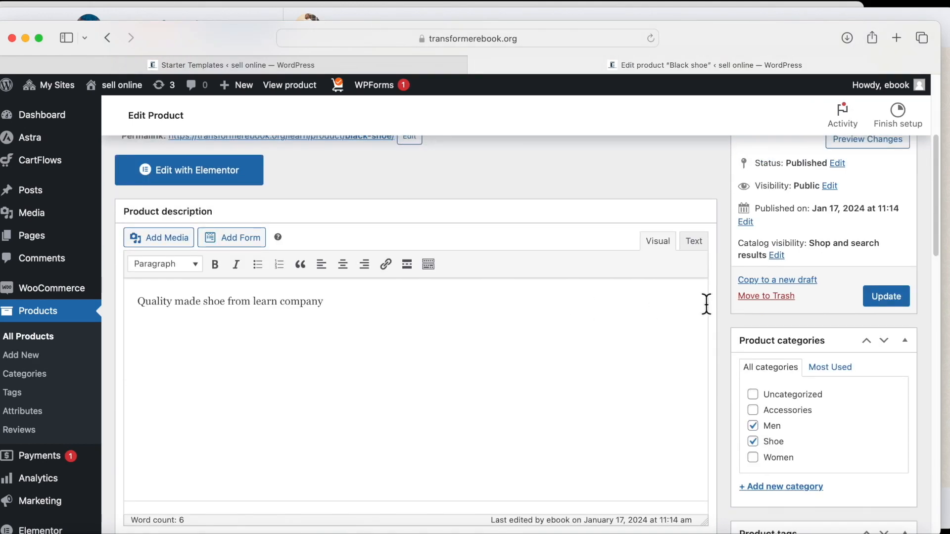
{"action": "scroll", "coordinate": [760, 302], "scroll_direction": "up", "scroll_amount": 1}
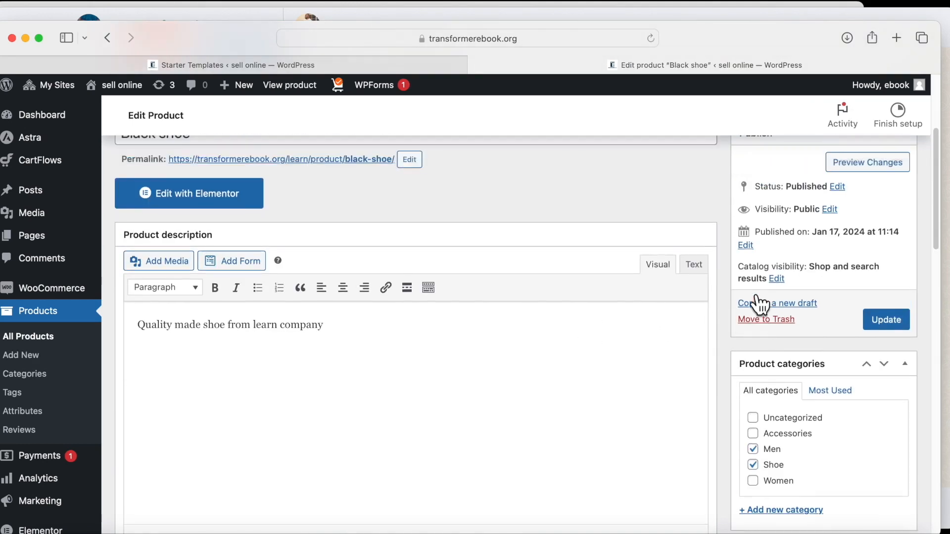
{"action": "scroll", "coordinate": [762, 297], "scroll_direction": "up", "scroll_amount": 4}
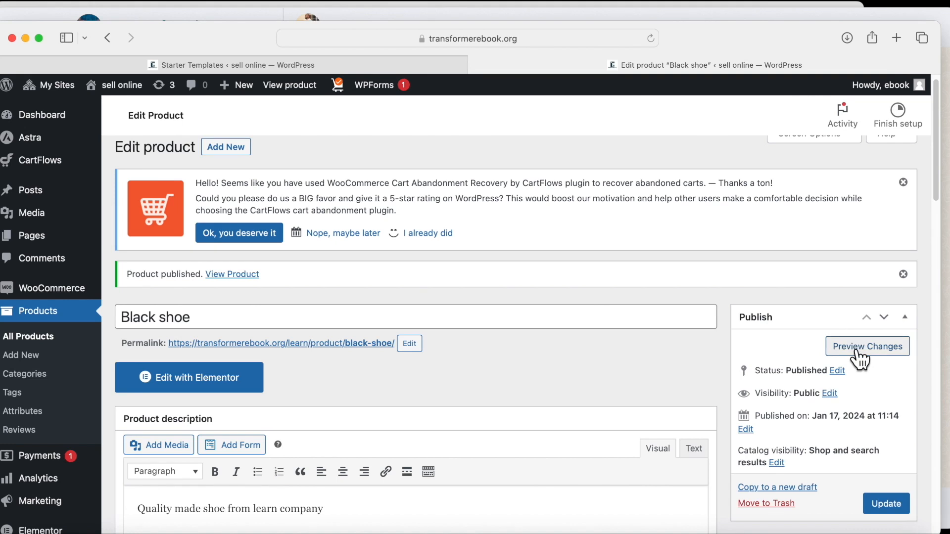
{"action": "scroll", "coordinate": [652, 328], "scroll_direction": "down", "scroll_amount": 2}
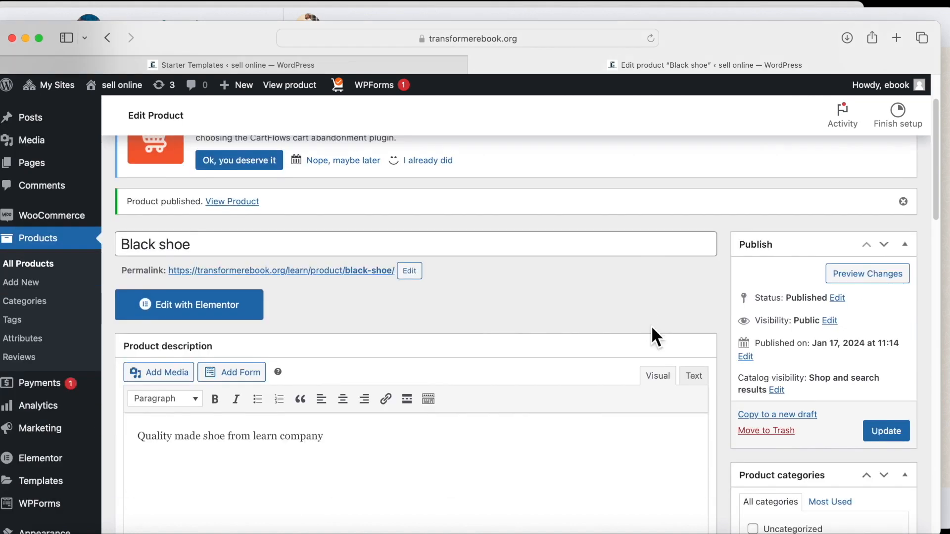
Preview the live product page and flip between its gallery photos.
{"action": "left_click", "coordinate": [847, 275]}
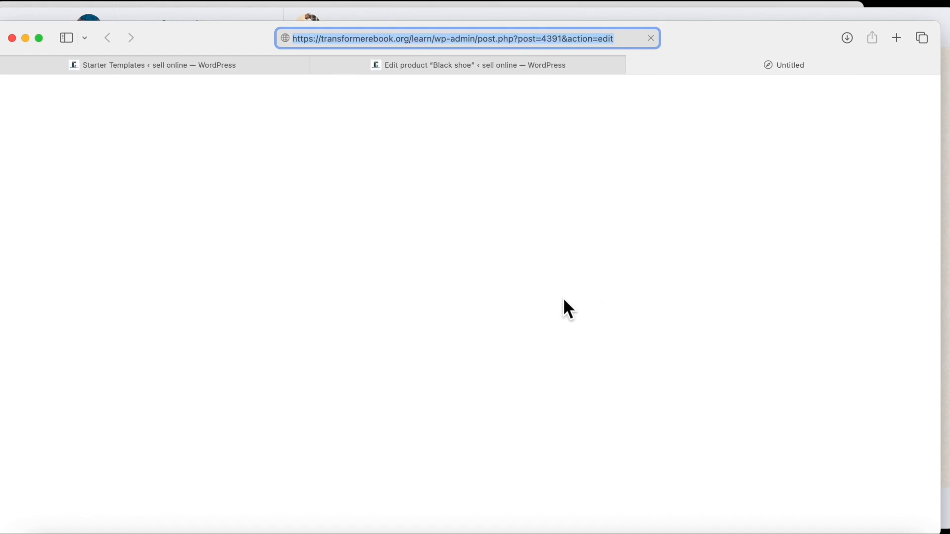
{"action": "scroll", "coordinate": [386, 375], "scroll_direction": "down", "scroll_amount": 3}
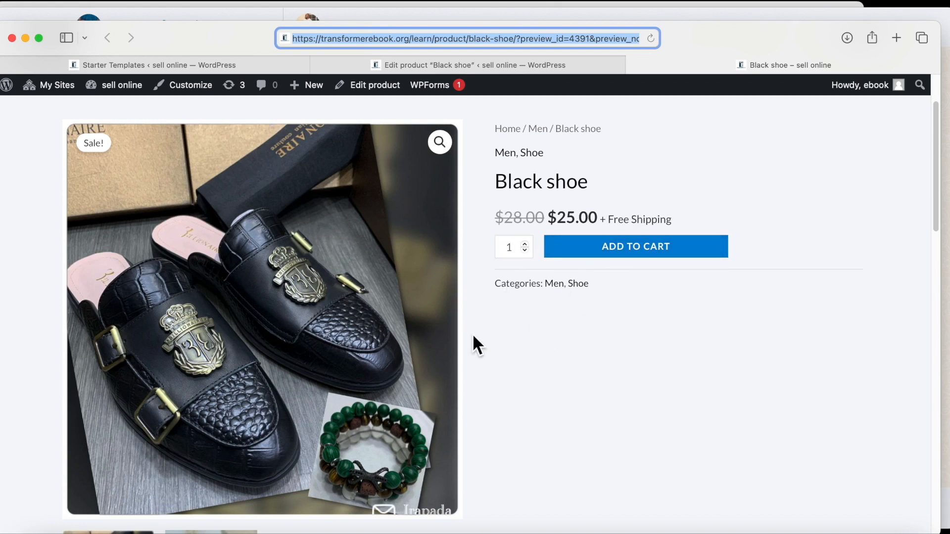
{"action": "scroll", "coordinate": [474, 340], "scroll_direction": "down", "scroll_amount": 7}
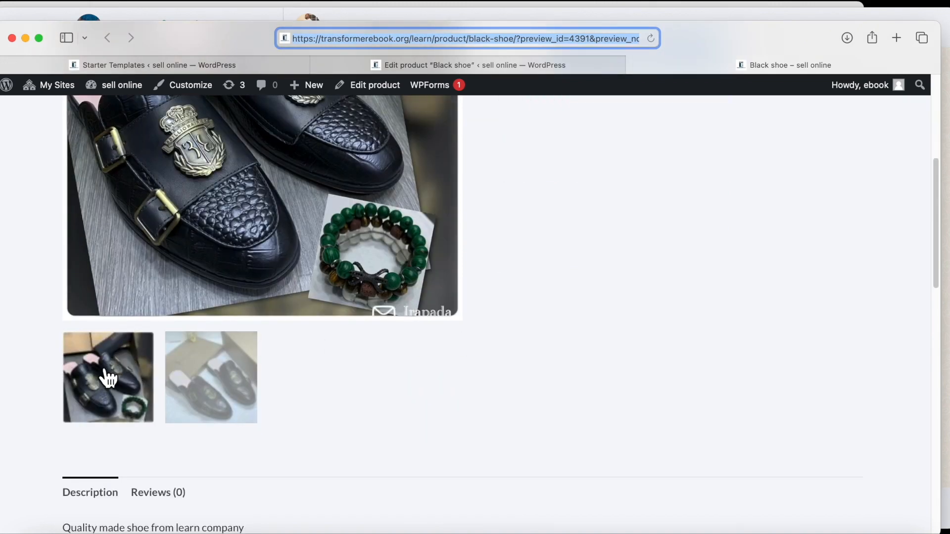
{"action": "left_click", "coordinate": [108, 377]}
{"action": "left_click", "coordinate": [210, 391]}
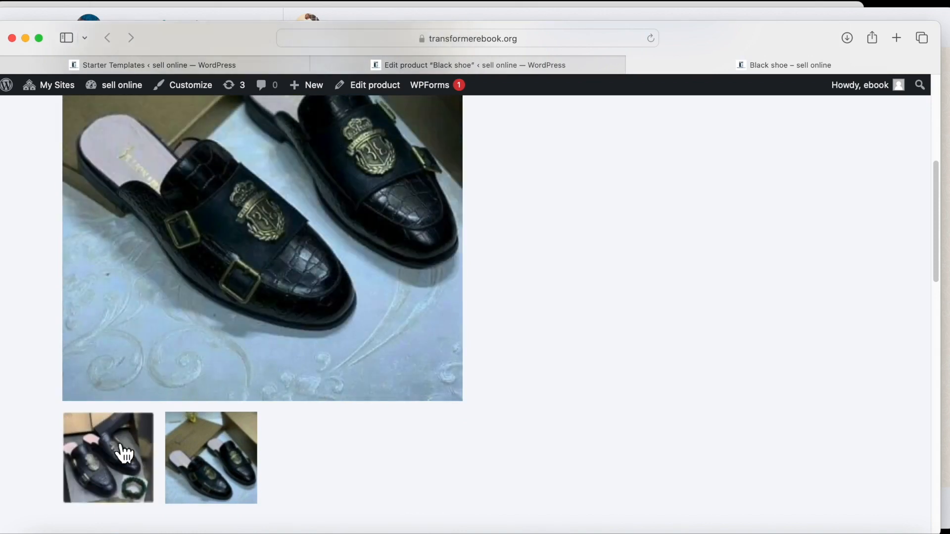
{"action": "left_click", "coordinate": [123, 452]}
{"action": "left_click", "coordinate": [216, 392]}
{"action": "left_click", "coordinate": [110, 447]}
Return to the Edit product tab and close the preview tab.
{"action": "scroll", "coordinate": [247, 341], "scroll_direction": "up", "scroll_amount": 4}
{"action": "scroll", "coordinate": [276, 338], "scroll_direction": "up", "scroll_amount": 3}
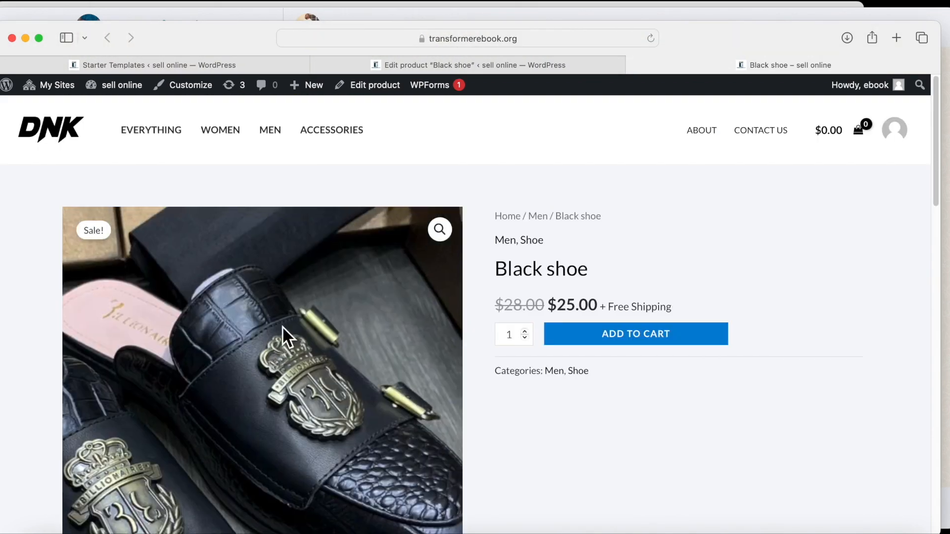
{"action": "left_click", "coordinate": [463, 60]}
{"action": "left_click", "coordinate": [633, 64]}
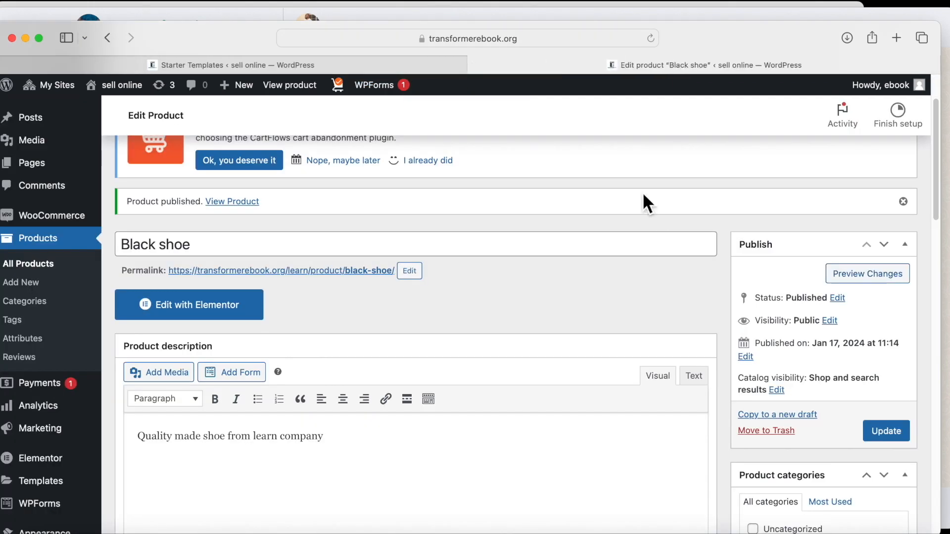
{"action": "scroll", "coordinate": [245, 231], "scroll_direction": "up", "scroll_amount": 2}
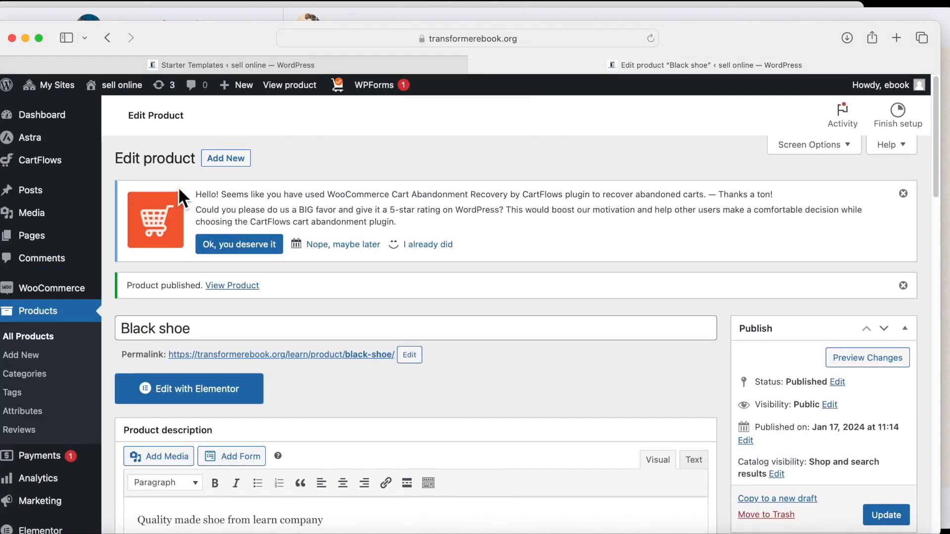
Visit the live site and browse its Featured Products section.
{"action": "mouse_move", "coordinate": [127, 85]}
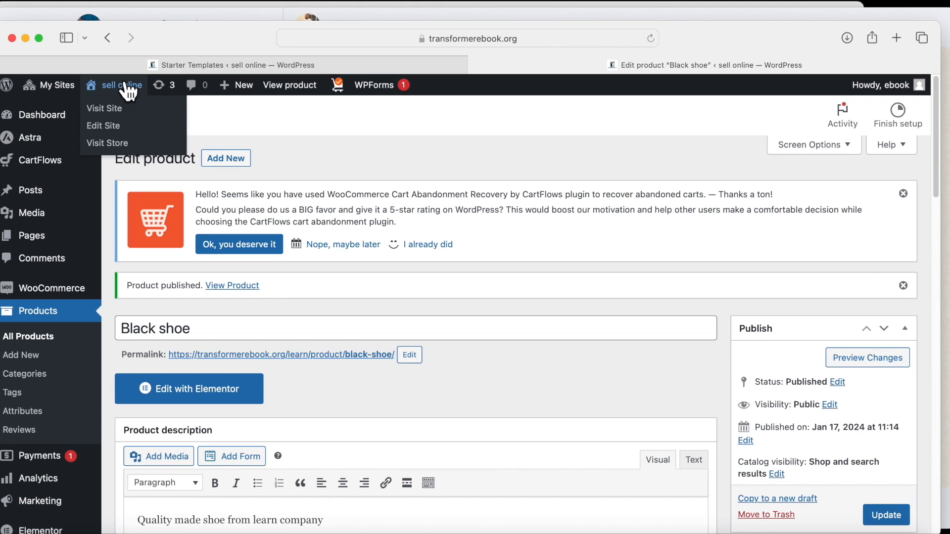
{"action": "left_click", "coordinate": [126, 85]}
{"action": "scroll", "coordinate": [323, 193], "scroll_direction": "down", "scroll_amount": 10}
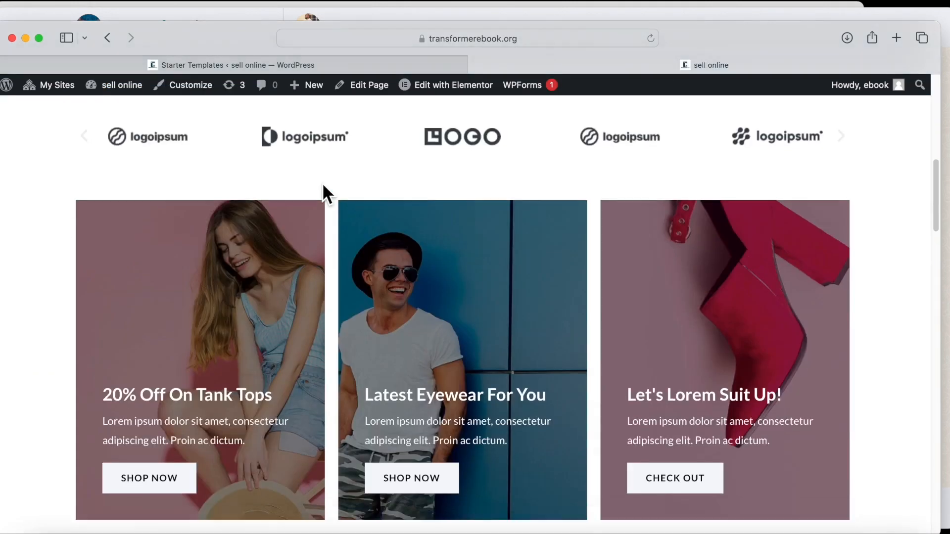
{"action": "scroll", "coordinate": [323, 185], "scroll_direction": "down", "scroll_amount": 1}
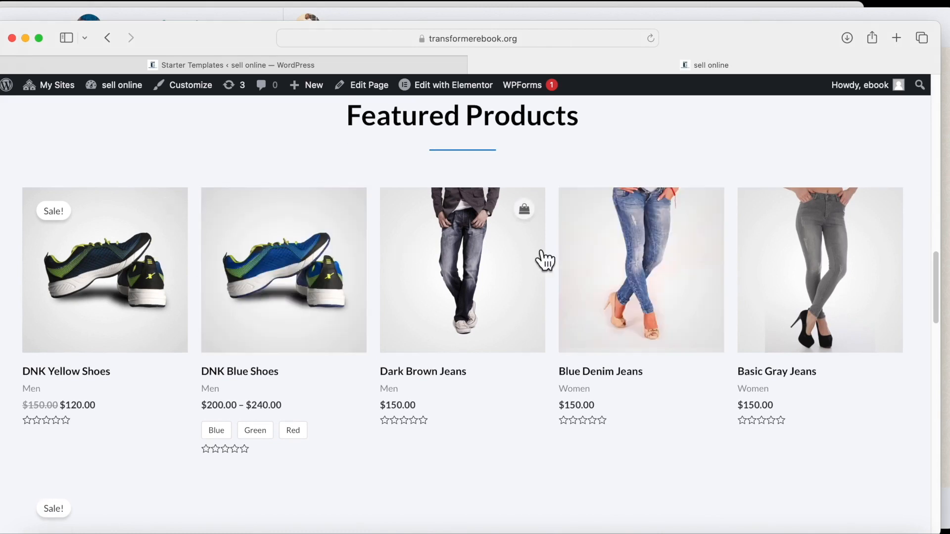
{"action": "scroll", "coordinate": [209, 302], "scroll_direction": "down", "scroll_amount": 7}
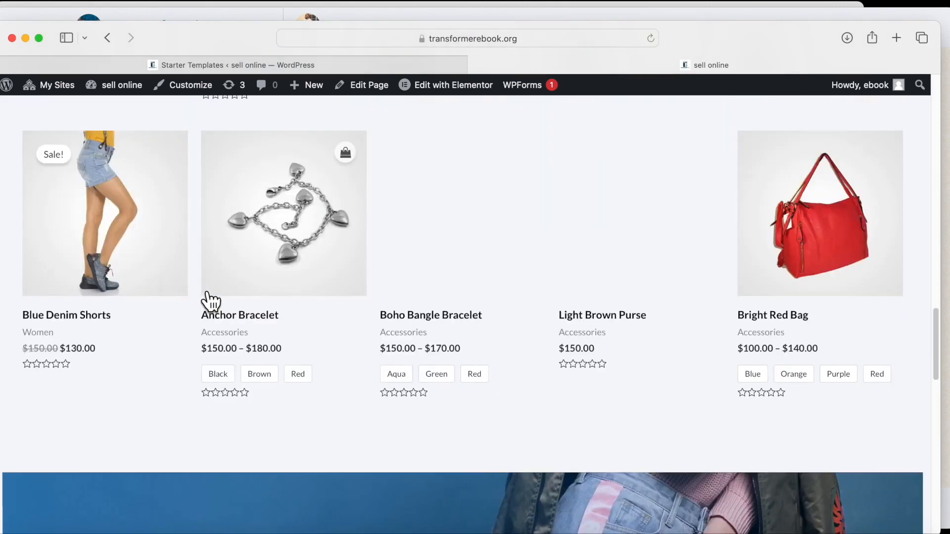
{"action": "scroll", "coordinate": [206, 302], "scroll_direction": "up", "scroll_amount": 14}
{"action": "scroll", "coordinate": [297, 357], "scroll_direction": "down", "scroll_amount": 5}
Go back to the dashboard and open the All Products list.
{"action": "mouse_move", "coordinate": [127, 91]}
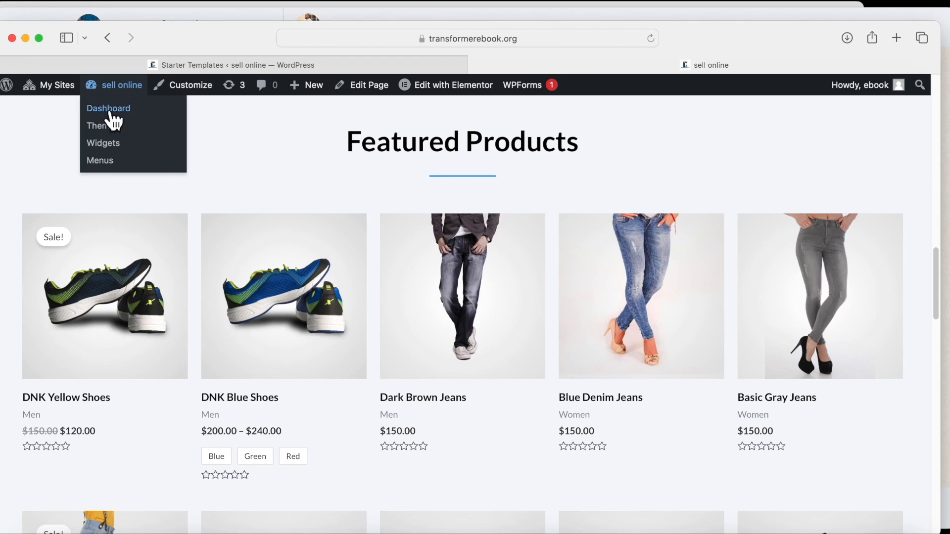
{"action": "scroll", "coordinate": [215, 250], "scroll_direction": "down", "scroll_amount": 10}
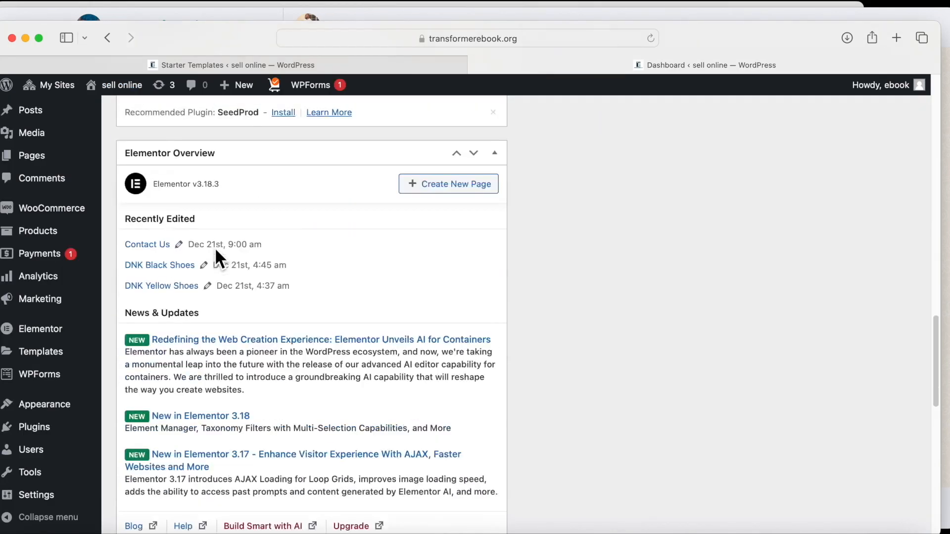
{"action": "mouse_move", "coordinate": [46, 238]}
{"action": "left_click", "coordinate": [163, 241]}
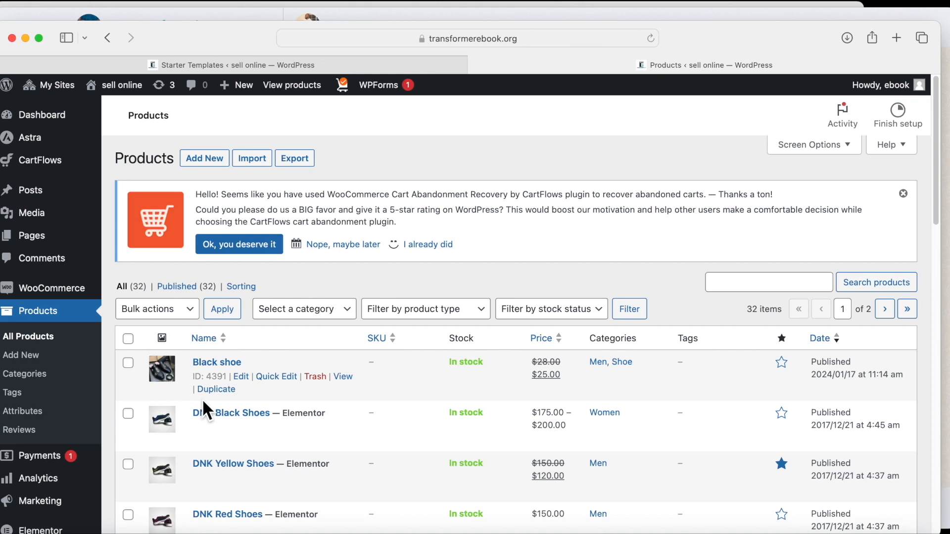
Star the Black shoe row to make it a featured product.
{"action": "left_click", "coordinate": [783, 366]}
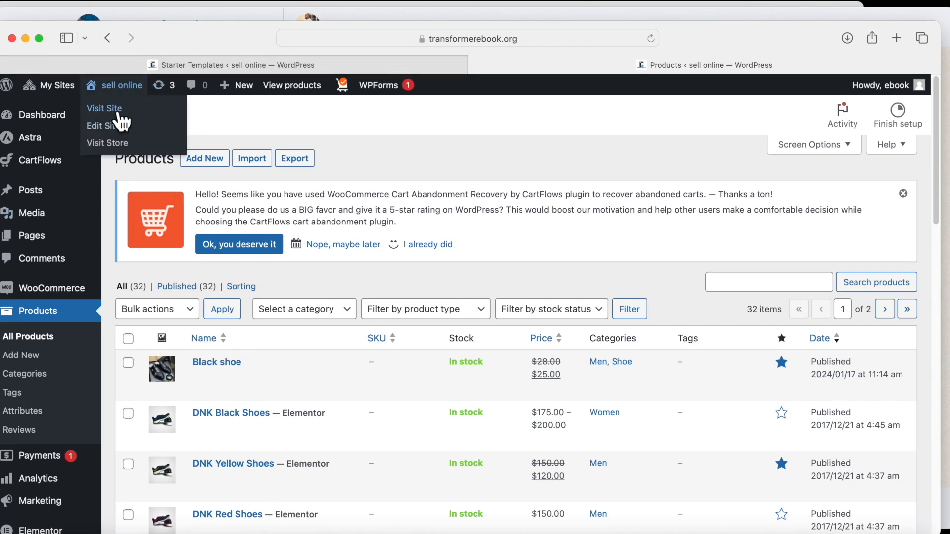
Open the storefront and go to the Black shoe page from Featured Products.
{"action": "left_click", "coordinate": [119, 109]}
{"action": "scroll", "coordinate": [431, 352], "scroll_direction": "down", "scroll_amount": 10}
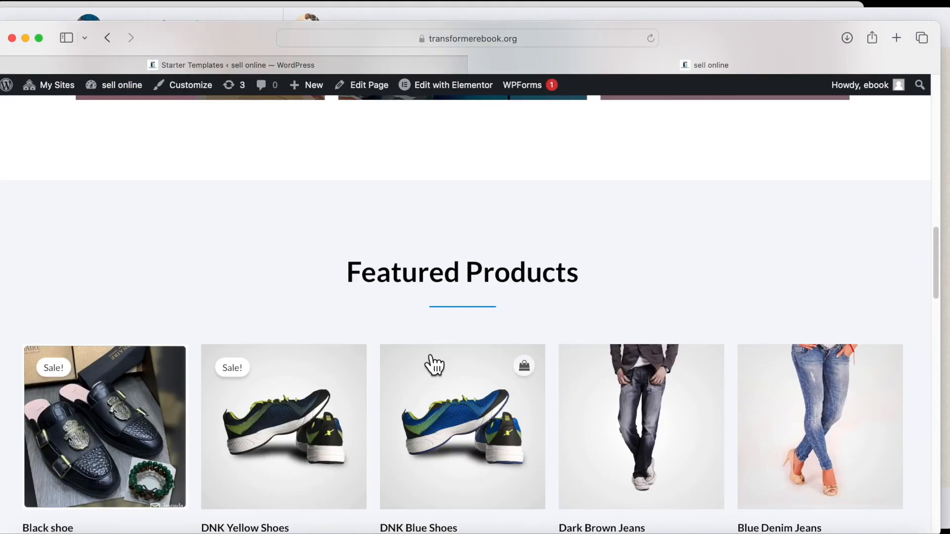
{"action": "scroll", "coordinate": [72, 403], "scroll_direction": "down", "scroll_amount": 3}
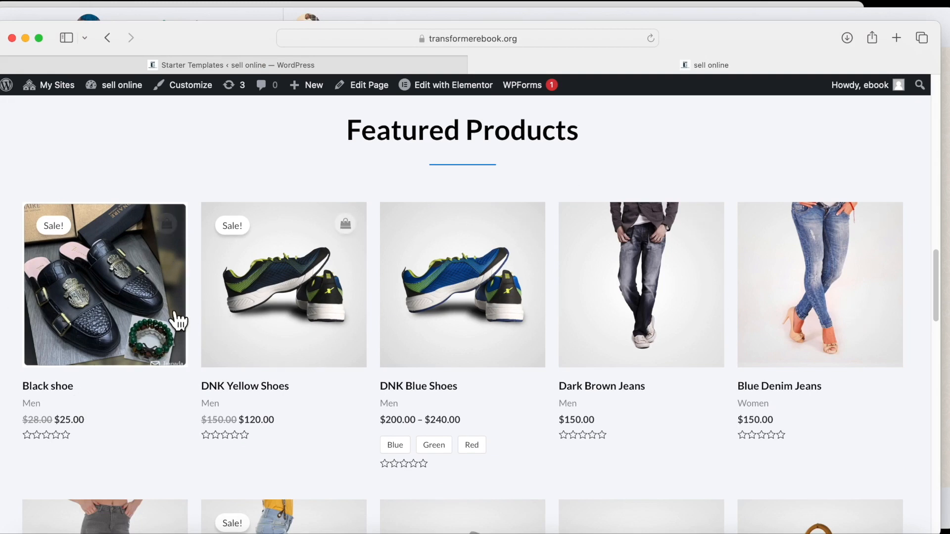
{"action": "scroll", "coordinate": [91, 267], "scroll_direction": "down", "scroll_amount": 2}
{"action": "left_click", "coordinate": [92, 268]}
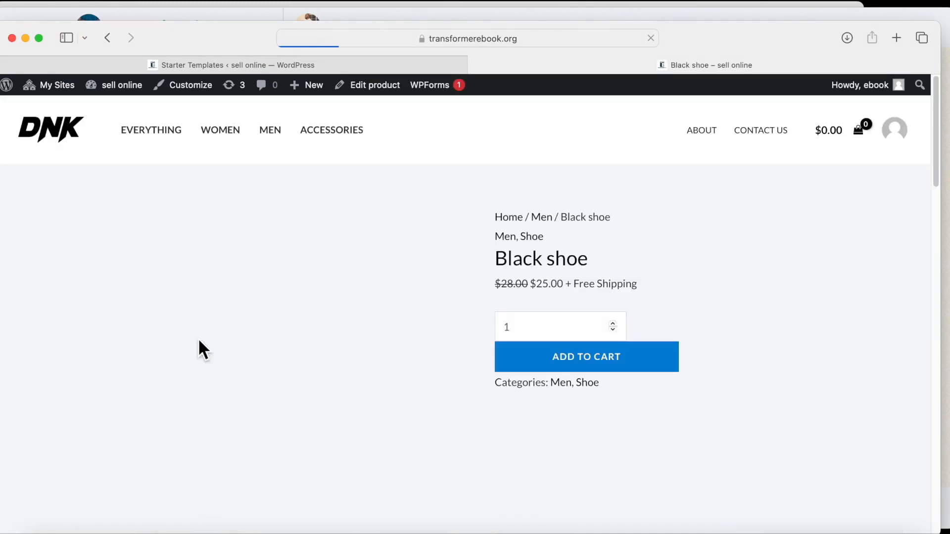
Add three Black shoes to the cart for a $75.00 subtotal.
{"action": "scroll", "coordinate": [264, 356], "scroll_direction": "down", "scroll_amount": 15}
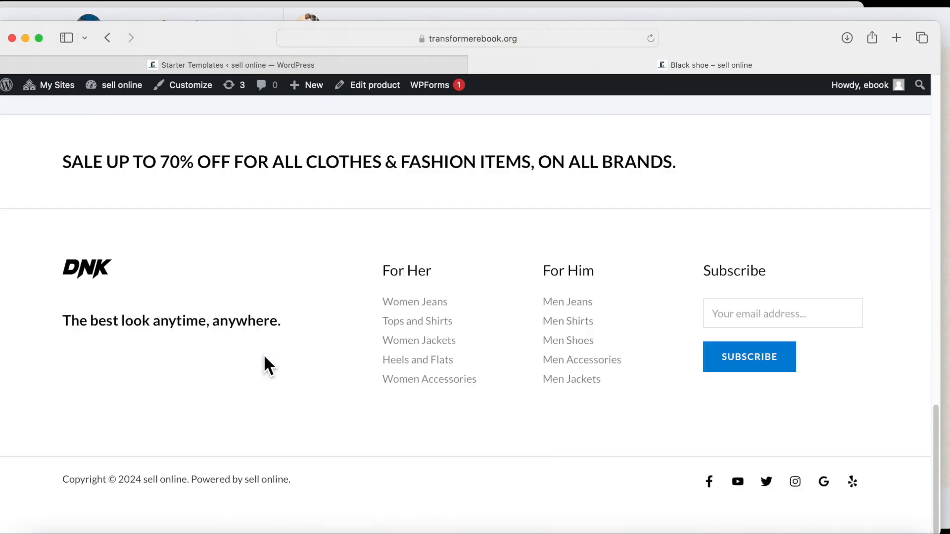
{"action": "scroll", "coordinate": [263, 355], "scroll_direction": "up", "scroll_amount": 5}
{"action": "scroll", "coordinate": [263, 355], "scroll_direction": "up", "scroll_amount": 10}
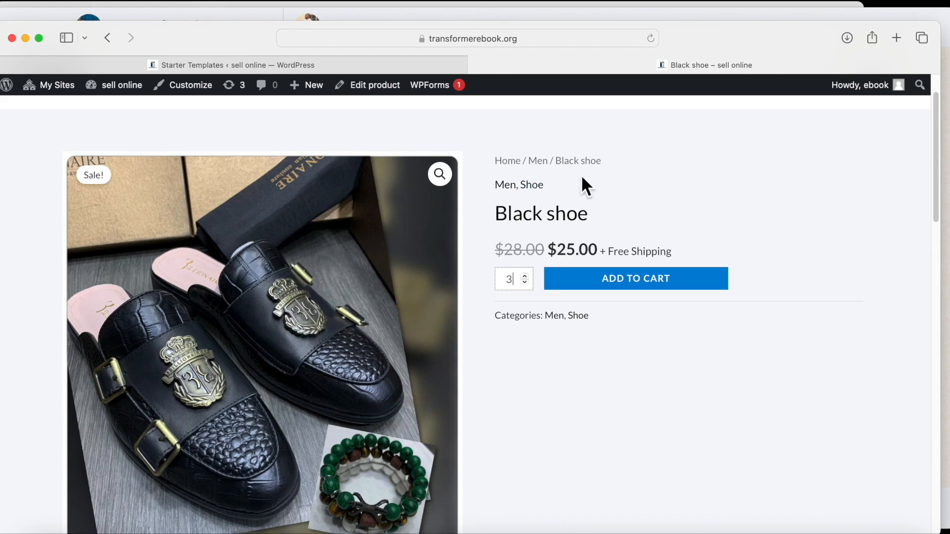
{"action": "scroll", "coordinate": [585, 232], "scroll_direction": "down", "scroll_amount": 8}
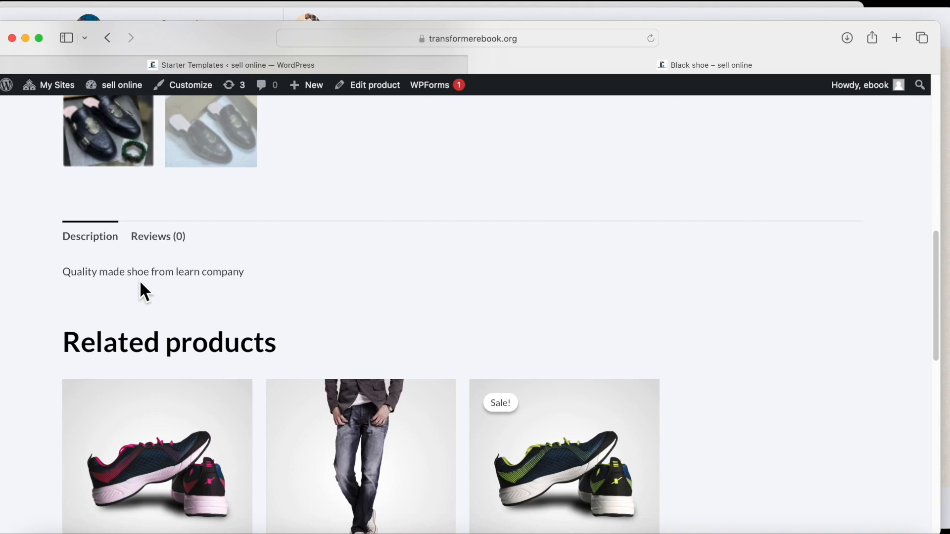
{"action": "scroll", "coordinate": [239, 328], "scroll_direction": "up", "scroll_amount": 10}
{"action": "scroll", "coordinate": [240, 328], "scroll_direction": "down", "scroll_amount": 3}
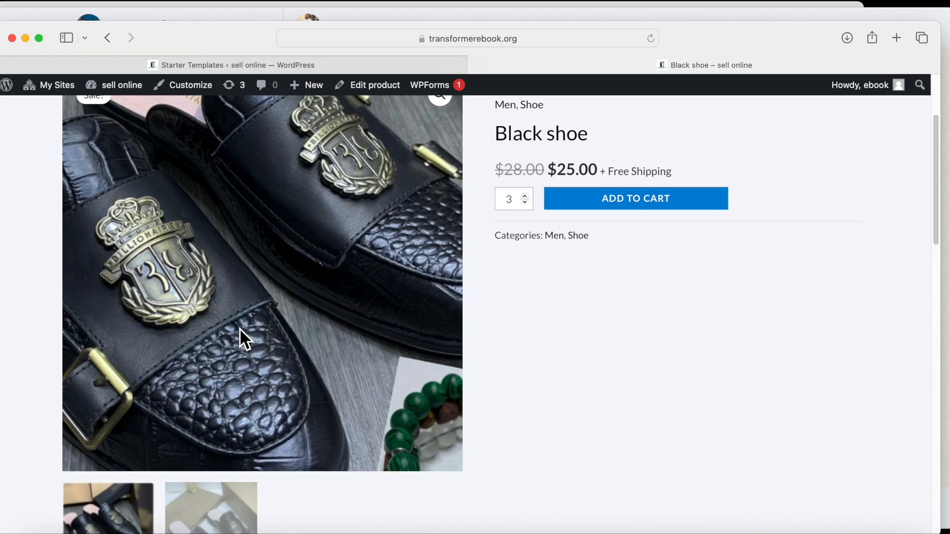
{"action": "scroll", "coordinate": [239, 328], "scroll_direction": "up", "scroll_amount": 3}
{"action": "scroll", "coordinate": [240, 328], "scroll_direction": "down", "scroll_amount": 8}
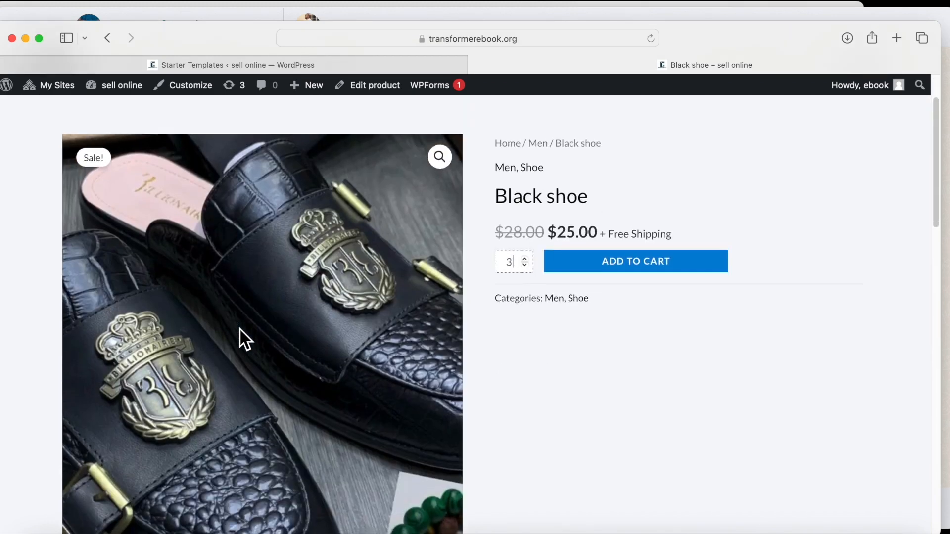
{"action": "scroll", "coordinate": [391, 315], "scroll_direction": "up", "scroll_amount": 6}
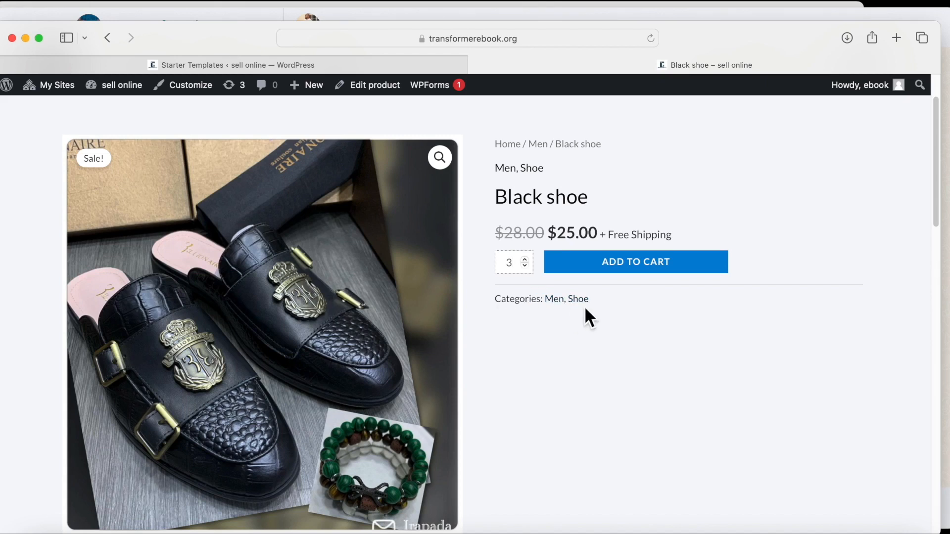
{"action": "scroll", "coordinate": [305, 400], "scroll_direction": "down", "scroll_amount": 5}
{"action": "scroll", "coordinate": [270, 411], "scroll_direction": "up", "scroll_amount": 6}
{"action": "type", "text": "3"}
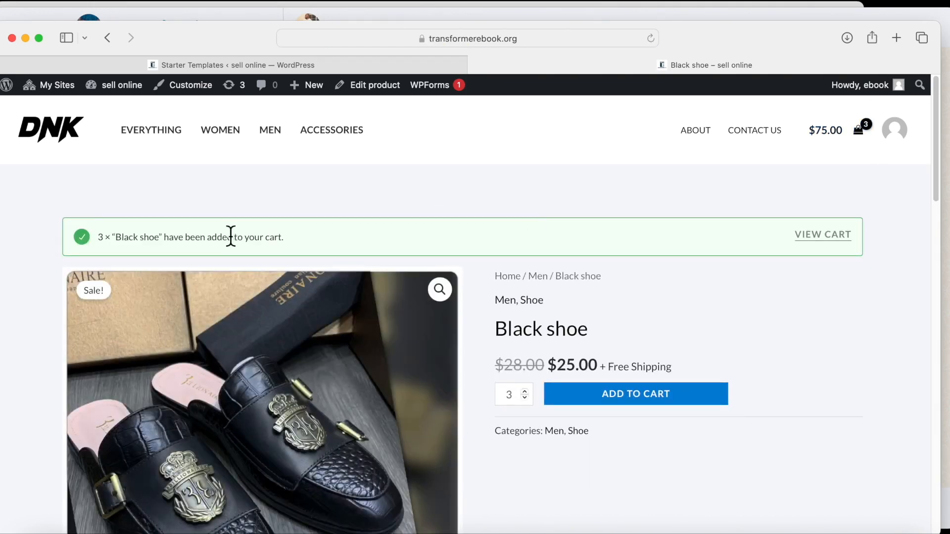
{"action": "scroll", "coordinate": [318, 254], "scroll_direction": "down", "scroll_amount": 5}
{"action": "scroll", "coordinate": [244, 307], "scroll_direction": "up", "scroll_amount": 5}
Review the cart and checkout with three Black shoes at $75.00, then return home.
{"action": "left_click", "coordinate": [805, 236]}
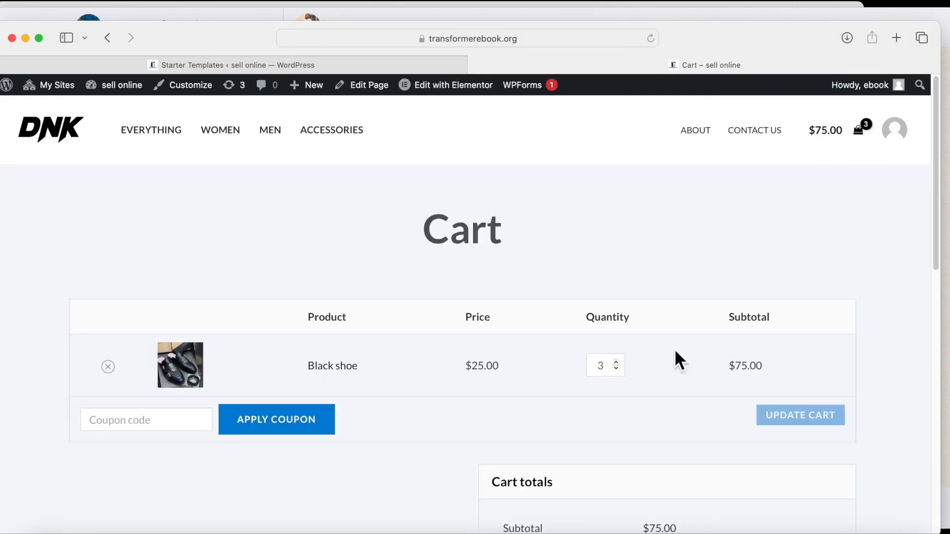
{"action": "scroll", "coordinate": [492, 390], "scroll_direction": "down", "scroll_amount": 3}
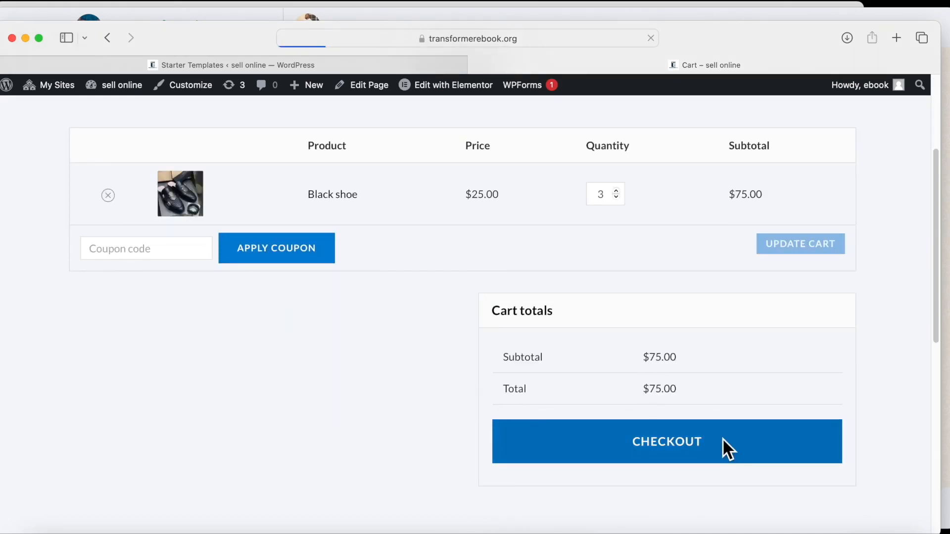
{"action": "scroll", "coordinate": [301, 396], "scroll_direction": "down", "scroll_amount": 15}
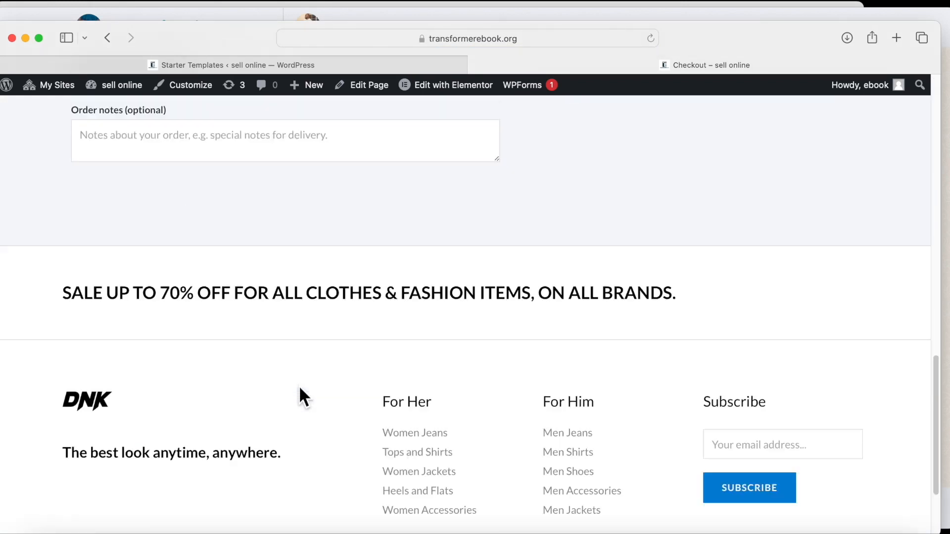
{"action": "scroll", "coordinate": [299, 391], "scroll_direction": "up", "scroll_amount": 10}
{"action": "scroll", "coordinate": [183, 297], "scroll_direction": "up", "scroll_amount": 10}
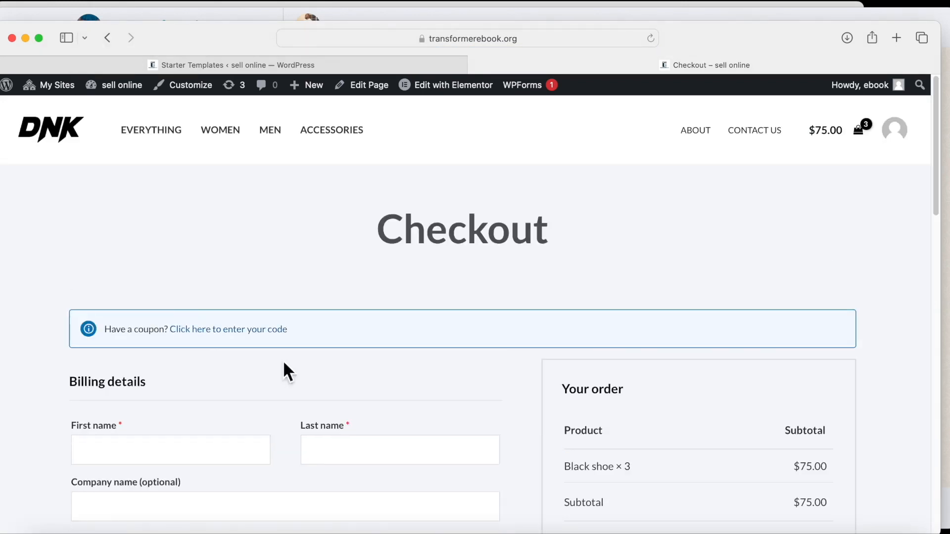
{"action": "scroll", "coordinate": [416, 450], "scroll_direction": "down", "scroll_amount": 8}
{"action": "scroll", "coordinate": [415, 450], "scroll_direction": "up", "scroll_amount": 8}
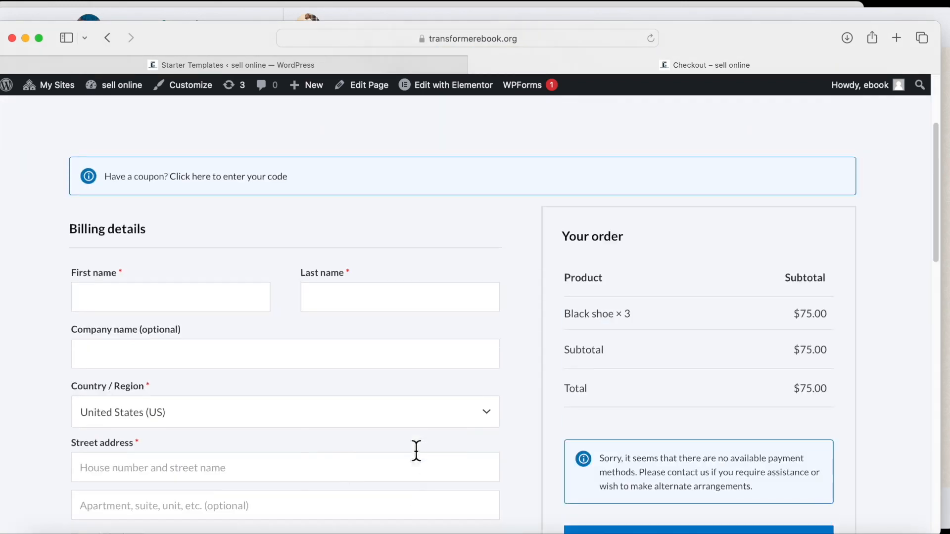
{"action": "scroll", "coordinate": [816, 173], "scroll_direction": "down", "scroll_amount": 4}
{"action": "scroll", "coordinate": [829, 198], "scroll_direction": "up", "scroll_amount": 4}
{"action": "left_click", "coordinate": [58, 131]}
{"action": "left_click", "coordinate": [58, 128]}
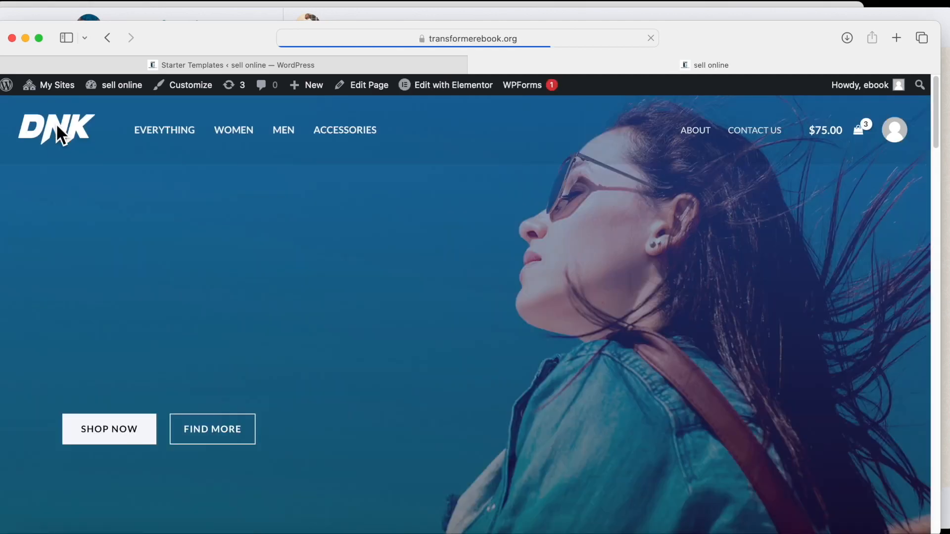
Leave the storefront for the Dashboard and open Products > All Products, listing 32 items.
{"action": "scroll", "coordinate": [189, 262], "scroll_direction": "down", "scroll_amount": 6}
{"action": "scroll", "coordinate": [189, 262], "scroll_direction": "down", "scroll_amount": 10}
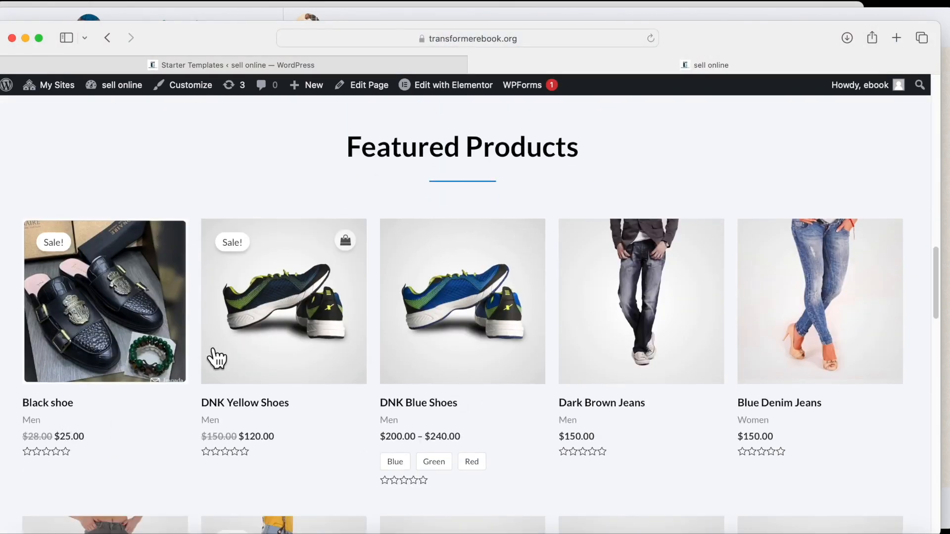
{"action": "scroll", "coordinate": [215, 357], "scroll_direction": "down", "scroll_amount": 2}
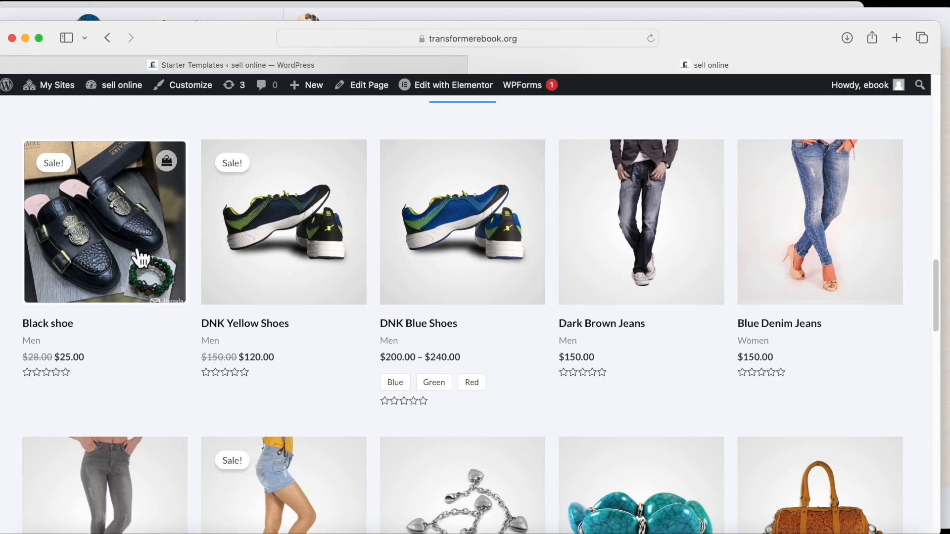
{"action": "mouse_move", "coordinate": [105, 89]}
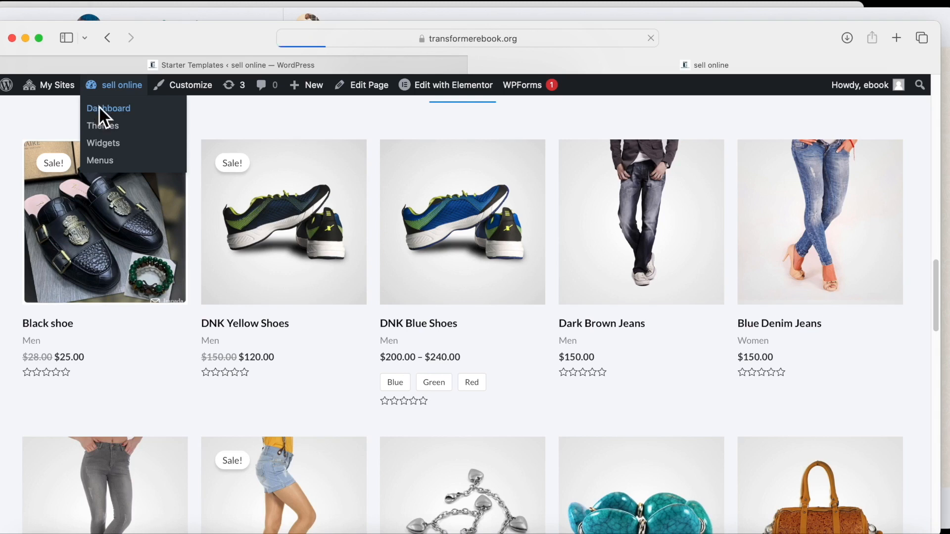
{"action": "scroll", "coordinate": [148, 297], "scroll_direction": "down", "scroll_amount": 5}
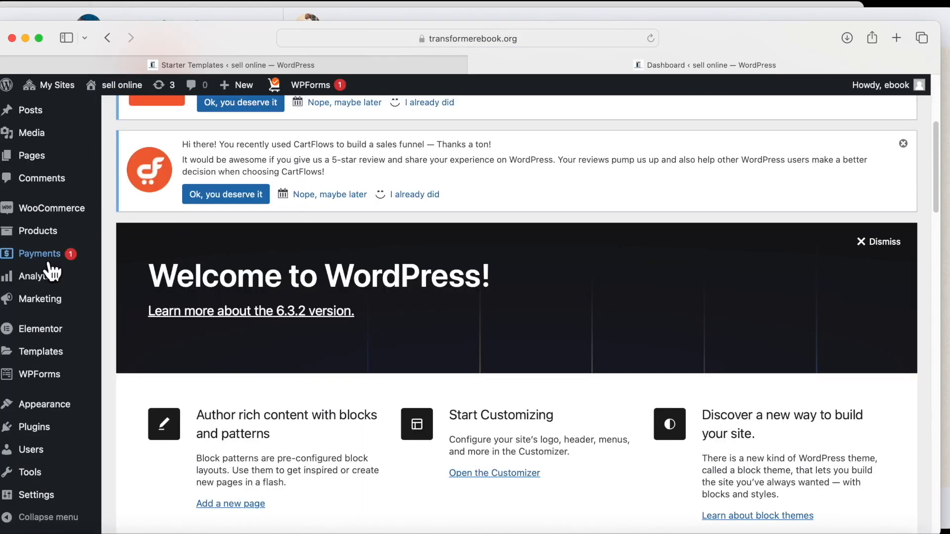
{"action": "mouse_move", "coordinate": [49, 237]}
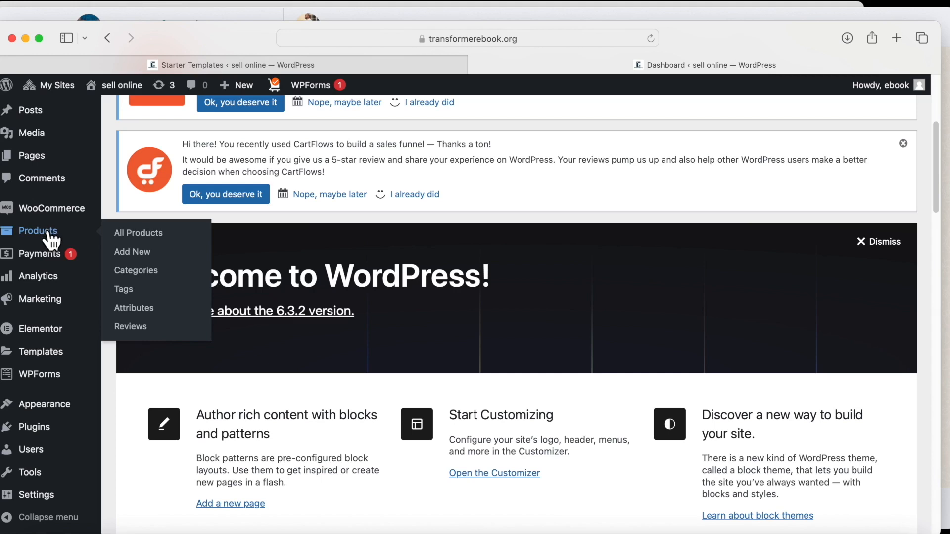
{"action": "left_click", "coordinate": [163, 242]}
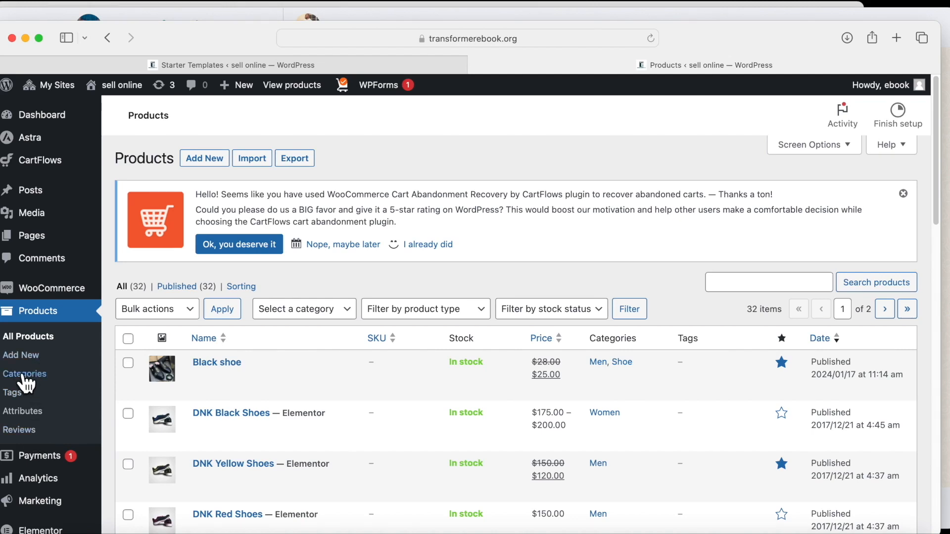
On the Categories page, enter a new category named Nike with slug nike.
{"action": "left_click", "coordinate": [30, 379]}
{"action": "scroll", "coordinate": [304, 418], "scroll_direction": "down", "scroll_amount": 3}
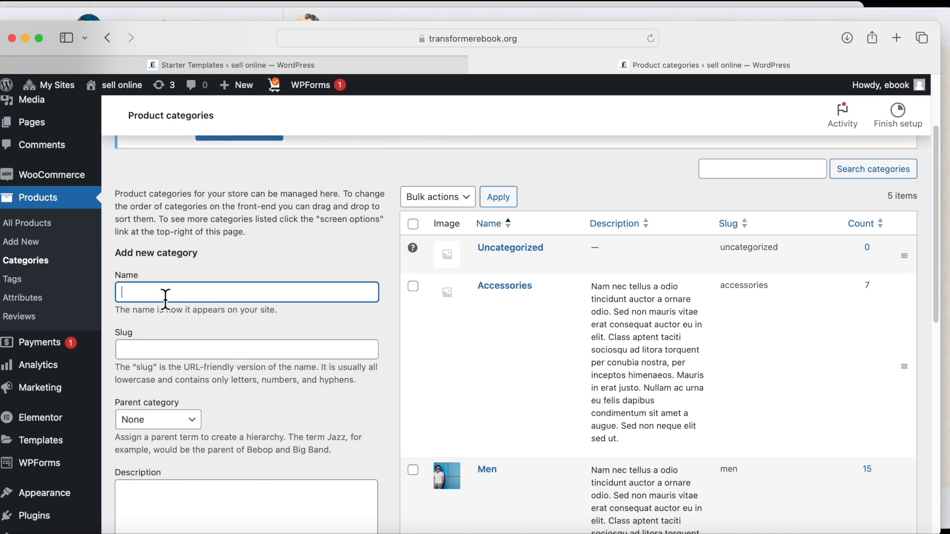
{"action": "type", "text": "ike"}
{"action": "left_click", "coordinate": [152, 350]}
{"action": "type", "text": "nike"}
{"action": "scroll", "coordinate": [280, 376], "scroll_direction": "down", "scroll_amount": 5}
Give it the description 'All Nike products from Nike company'.
{"action": "left_click", "coordinate": [174, 316]}
{"action": "scroll", "coordinate": [180, 318], "scroll_direction": "down", "scroll_amount": 2}
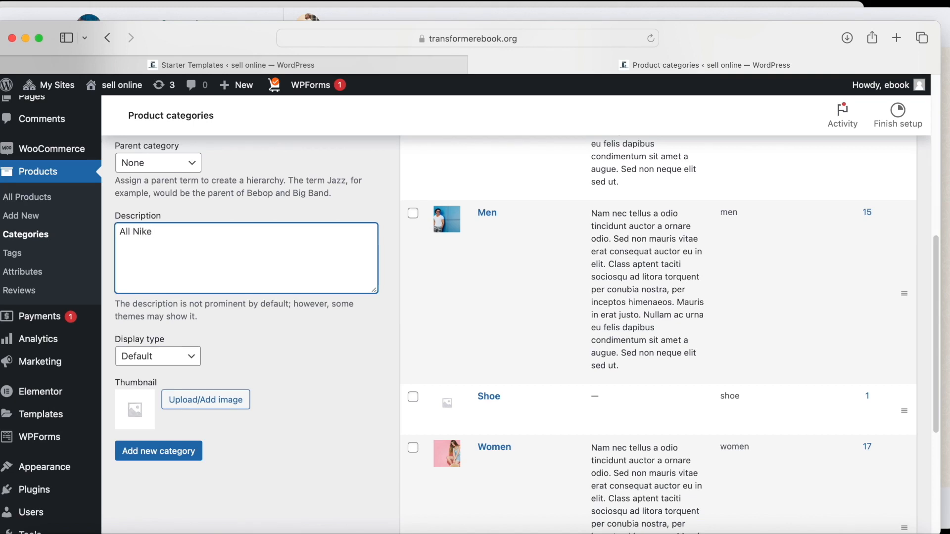
{"action": "type", "text": "ucts"}
{"action": "scroll", "coordinate": [138, 265], "scroll_direction": "up", "scroll_amount": 4}
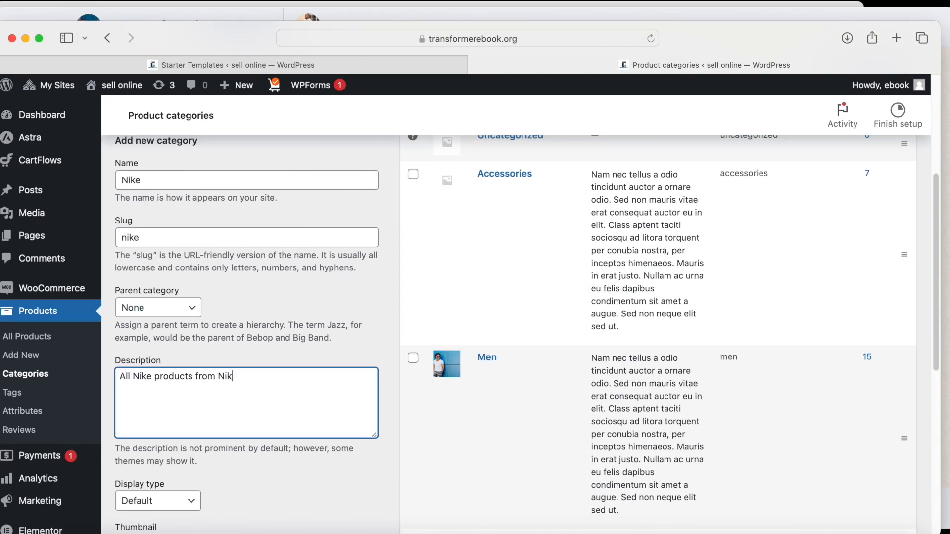
{"action": "type", "text": "from Nike company"}
{"action": "scroll", "coordinate": [263, 411], "scroll_direction": "down", "scroll_amount": 8}
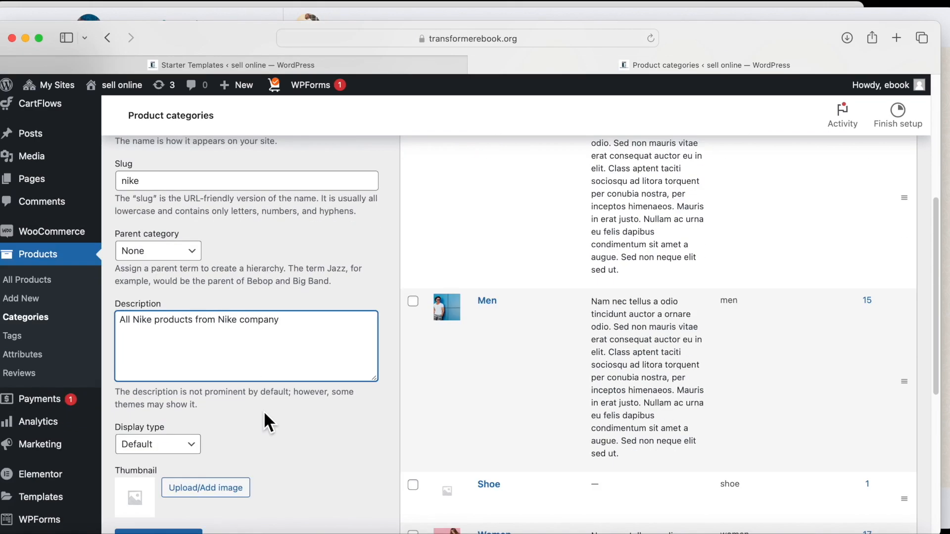
{"action": "scroll", "coordinate": [251, 393], "scroll_direction": "up", "scroll_amount": 2}
Set the grey sneaker image as the Nike category thumbnail.
{"action": "left_click", "coordinate": [174, 281]}
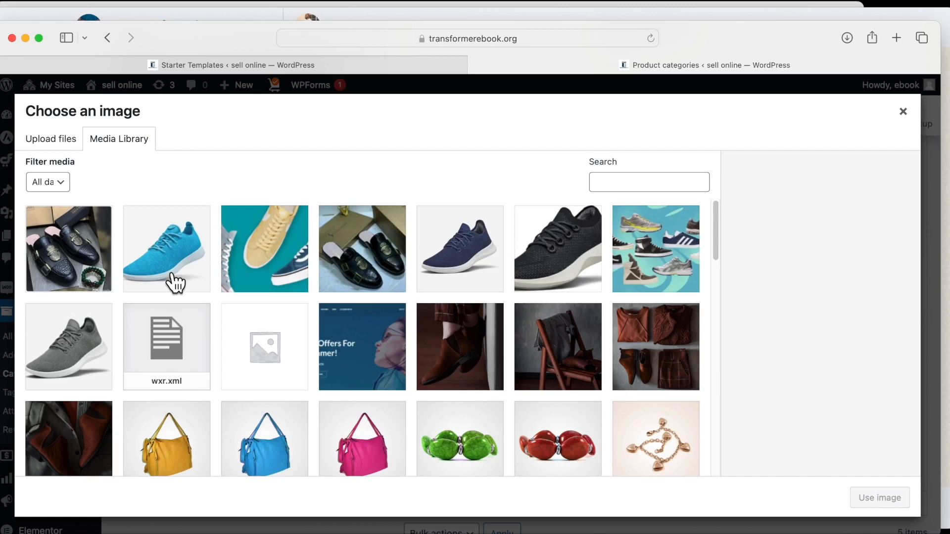
{"action": "left_click", "coordinate": [99, 366]}
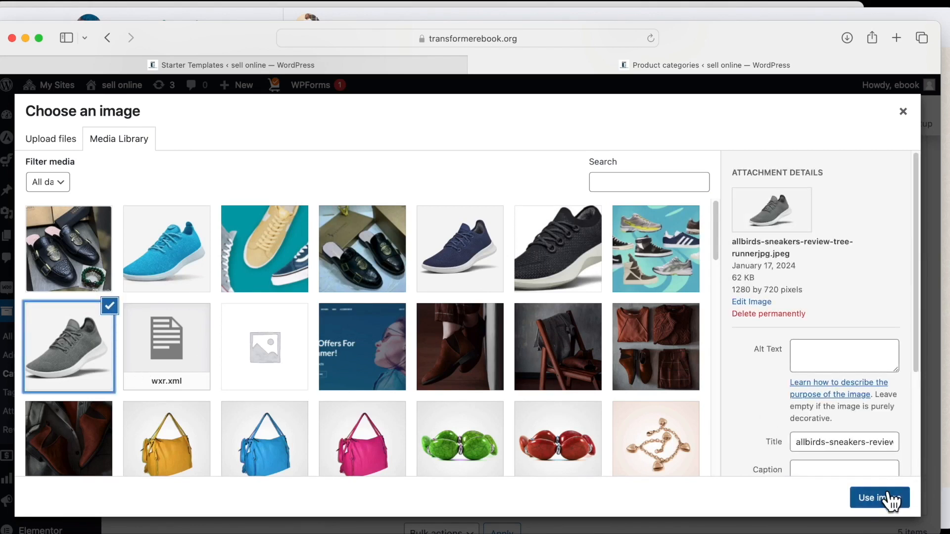
{"action": "left_click", "coordinate": [885, 497]}
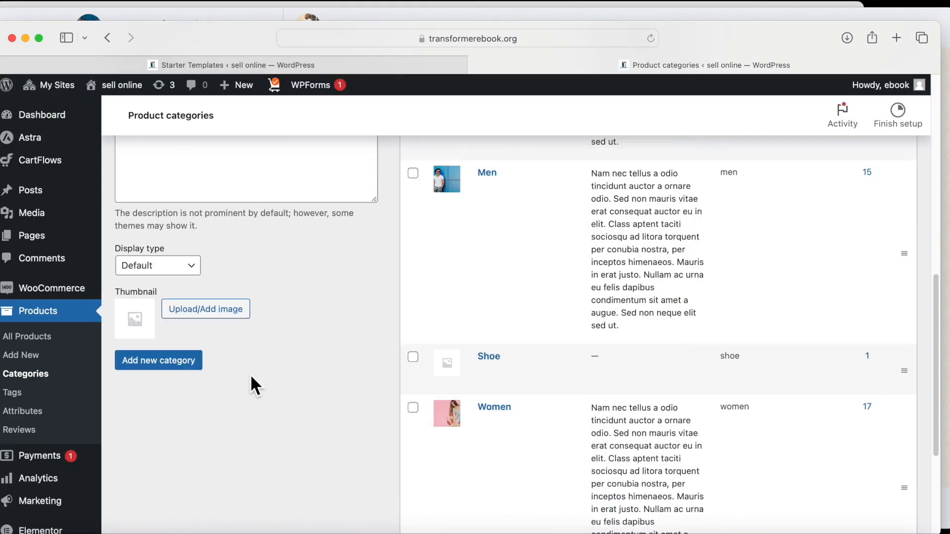
{"action": "scroll", "coordinate": [498, 394], "scroll_direction": "up", "scroll_amount": 7}
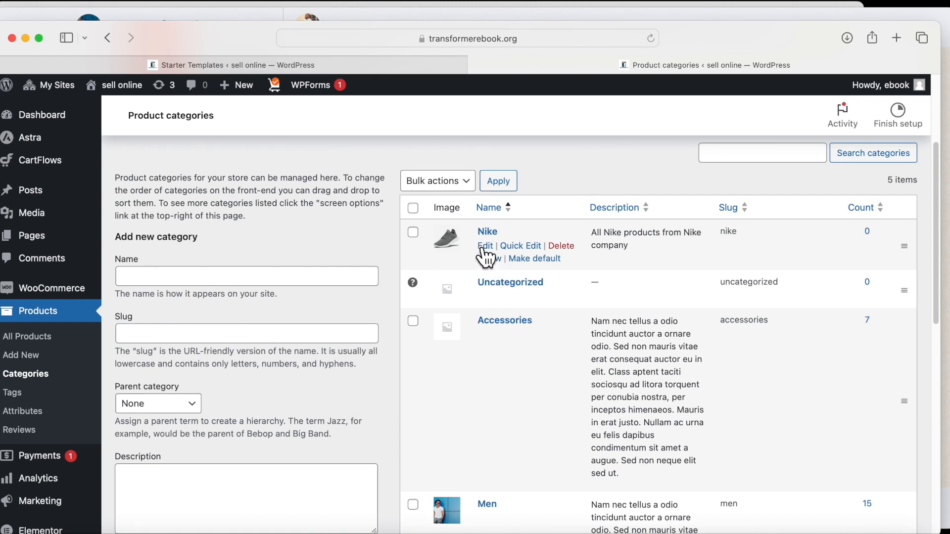
Open the Nike category's edit page, then head back to the products list.
{"action": "left_click", "coordinate": [484, 246]}
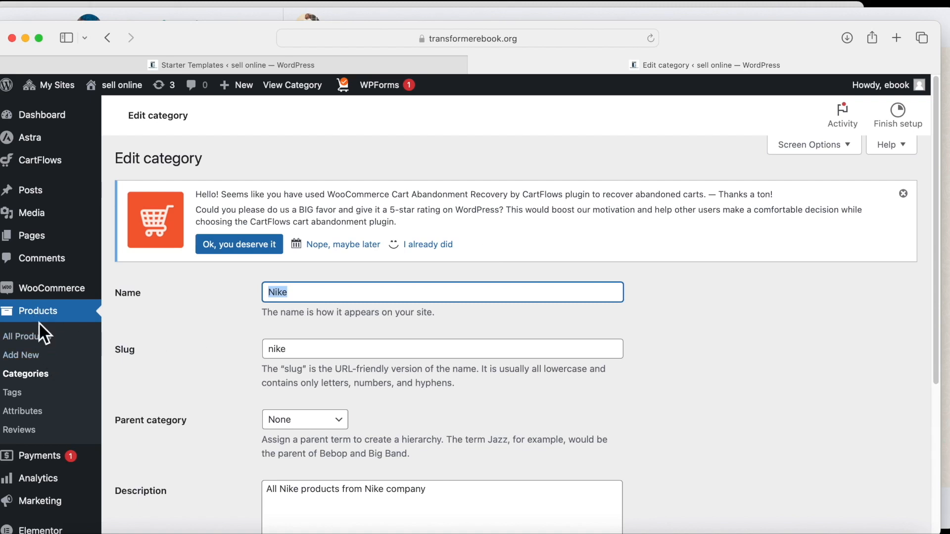
{"action": "left_click", "coordinate": [50, 340]}
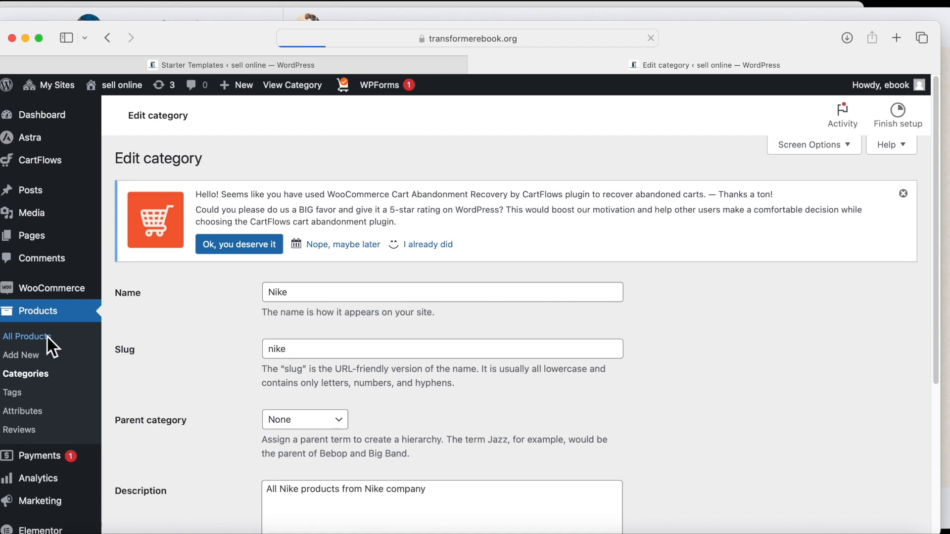
Start a new product named 'Nike 18', fixing the stray typed letter.
{"action": "left_click", "coordinate": [214, 166]}
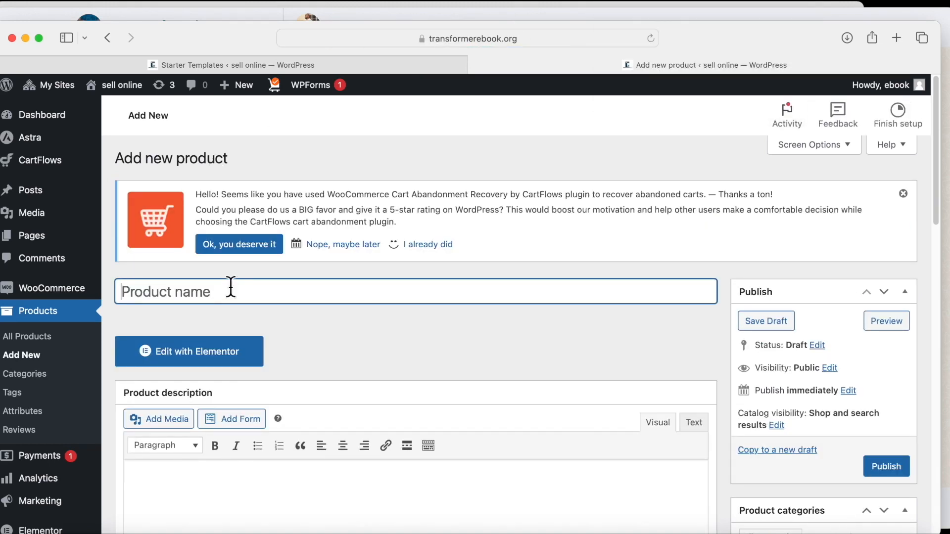
{"action": "type", "text": "Nike "}
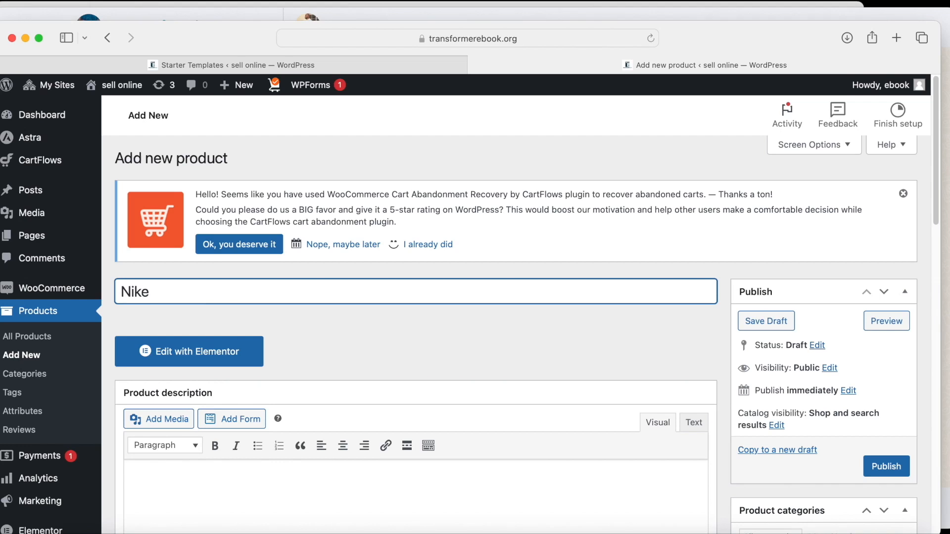
{"action": "type", "text": "18 S"}
{"action": "key", "text": "BackSpace"}
{"action": "scroll", "coordinate": [277, 314], "scroll_direction": "down", "scroll_amount": 10}
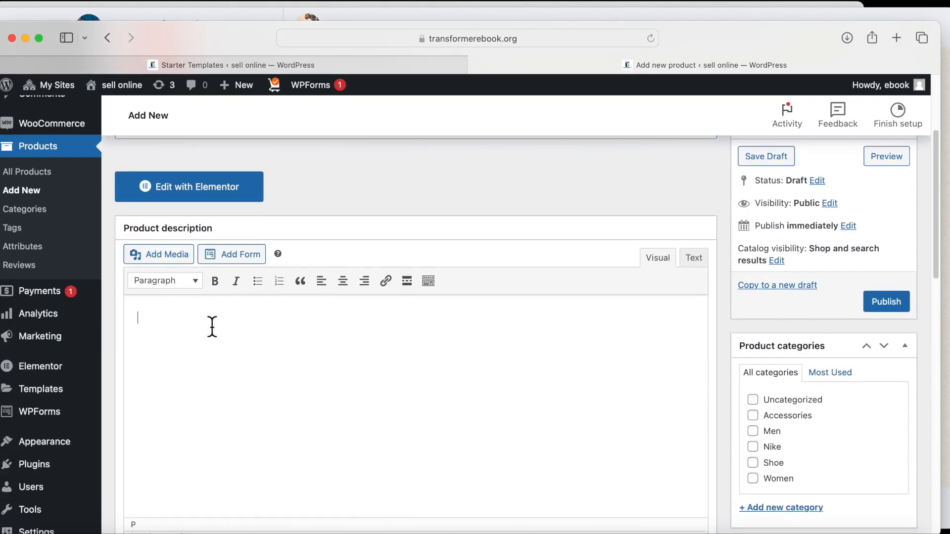
{"action": "scroll", "coordinate": [616, 360], "scroll_direction": "up", "scroll_amount": 3}
{"action": "scroll", "coordinate": [801, 263], "scroll_direction": "down", "scroll_amount": 15}
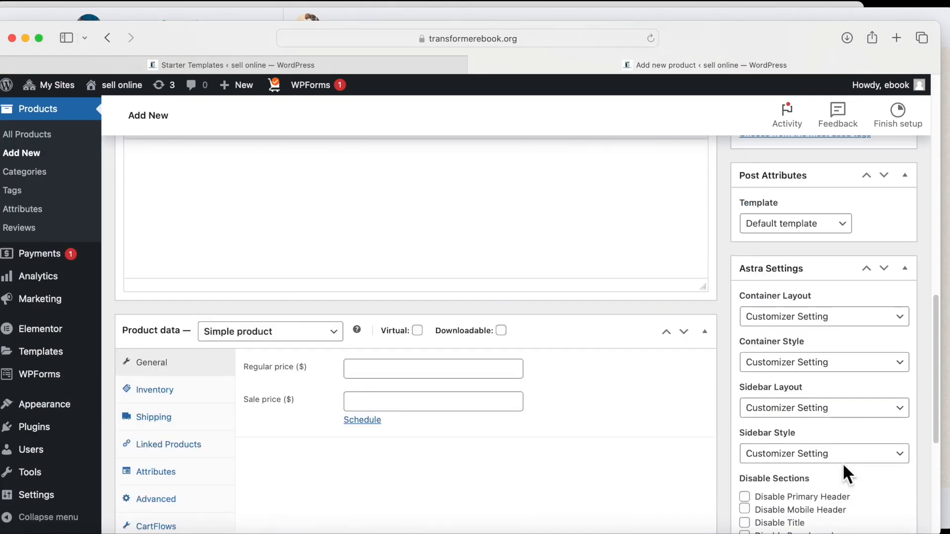
Set the blue shoe as the product's main image.
{"action": "left_click", "coordinate": [757, 396]}
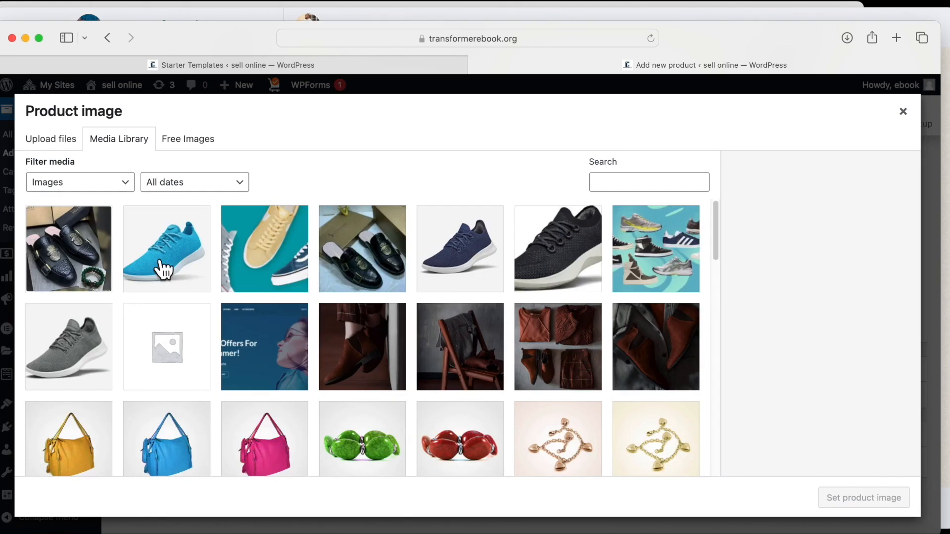
{"action": "left_click", "coordinate": [163, 268]}
{"action": "left_click", "coordinate": [854, 508]}
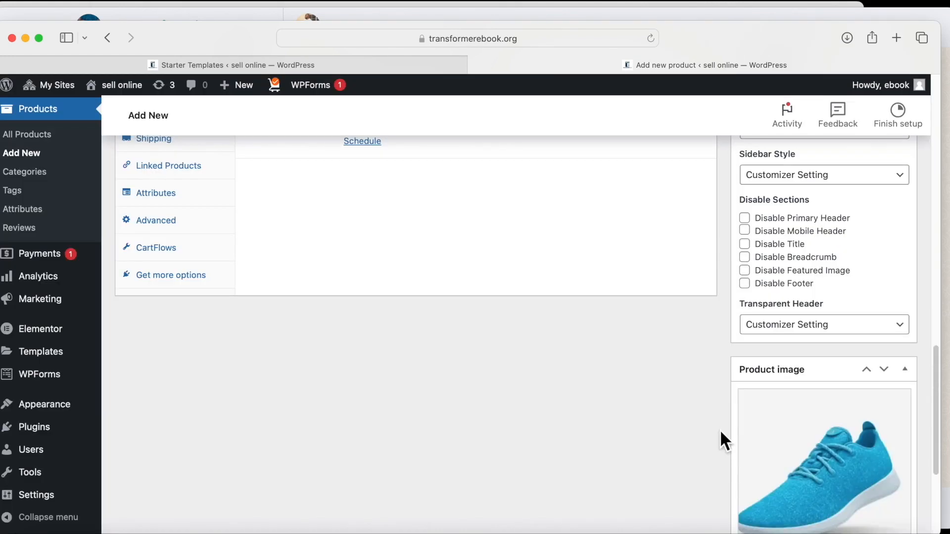
Add five shoe pictures, including grey, black, navy and blue shoes, to the product gallery.
{"action": "scroll", "coordinate": [792, 470], "scroll_direction": "down", "scroll_amount": 5}
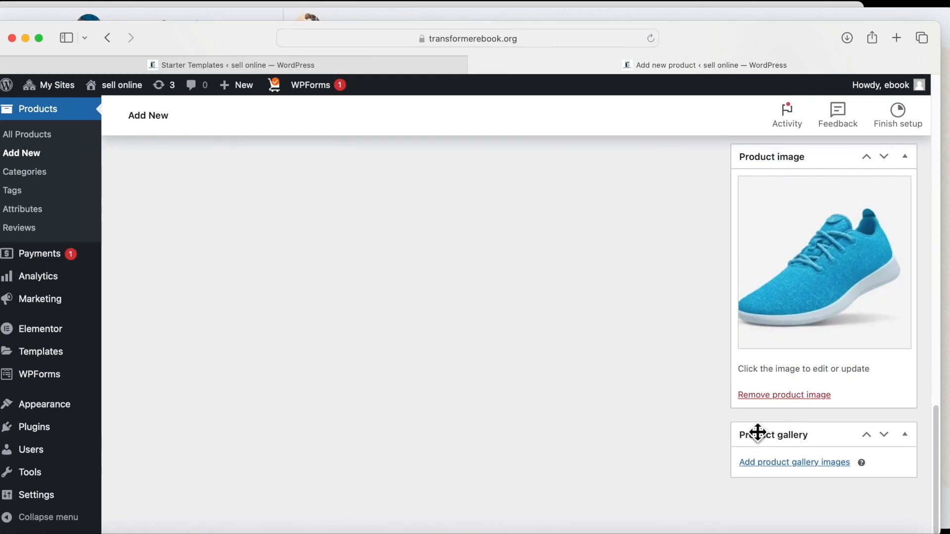
{"action": "left_click", "coordinate": [765, 463]}
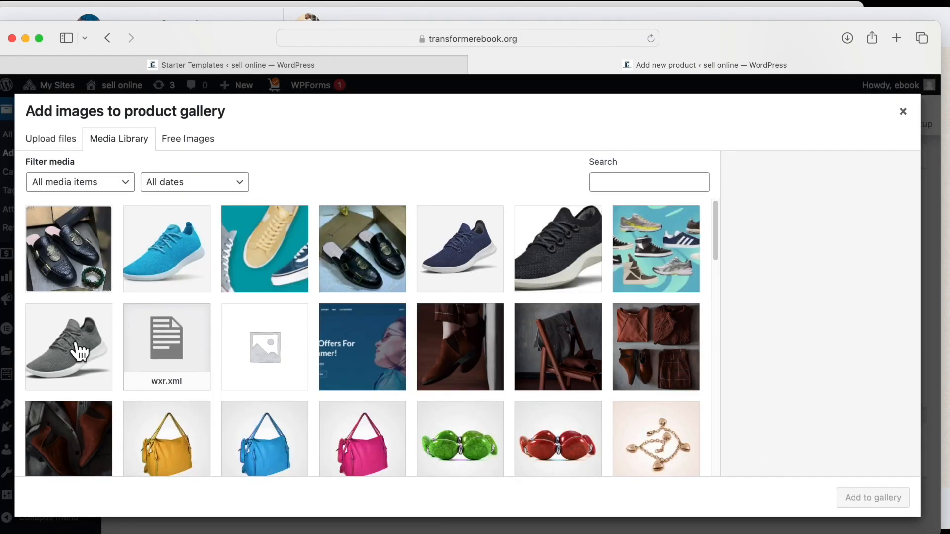
{"action": "left_click", "coordinate": [40, 349]}
{"action": "left_click", "coordinate": [534, 277]}
{"action": "left_click", "coordinate": [494, 272], "text": "super"}
{"action": "left_click", "coordinate": [71, 355], "text": "shift"}
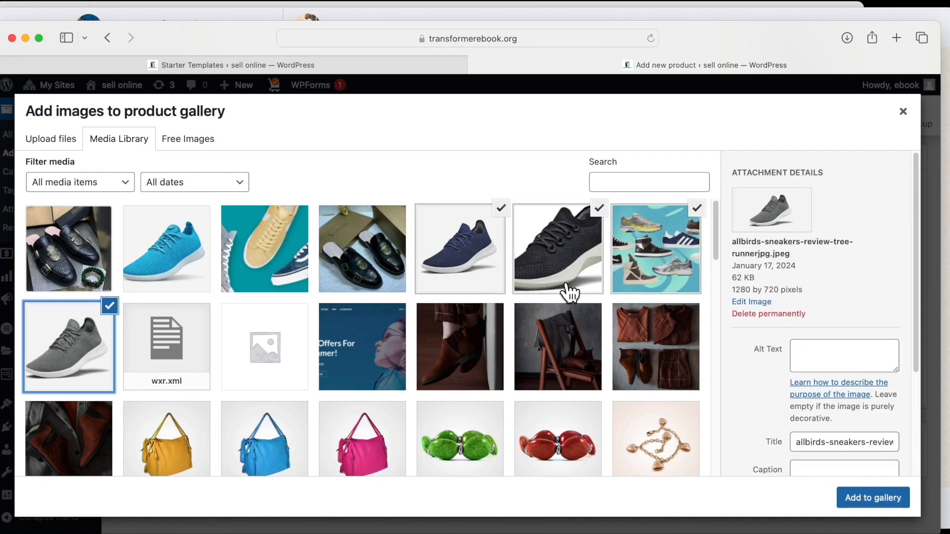
{"action": "left_click", "coordinate": [164, 249], "text": "shift"}
{"action": "left_click", "coordinate": [262, 240]}
{"action": "left_click", "coordinate": [306, 208]}
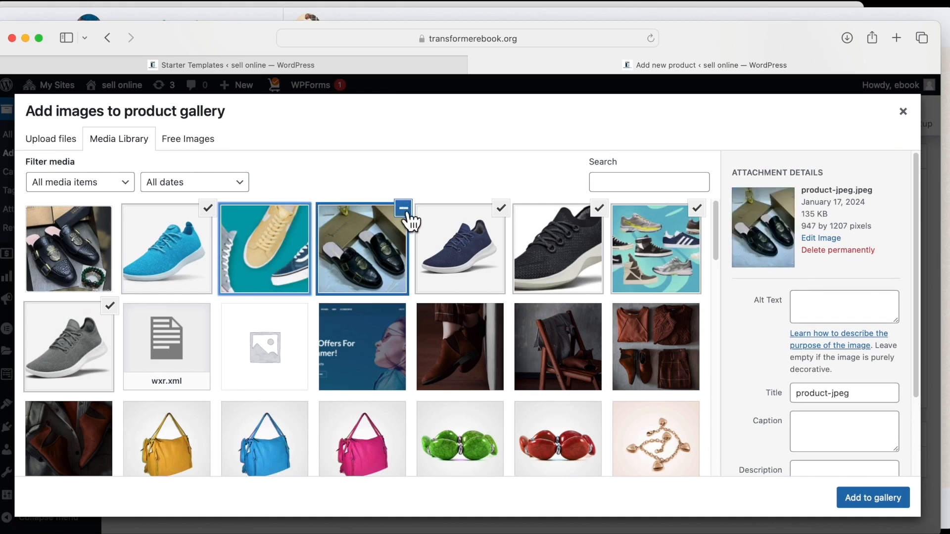
{"action": "left_click", "coordinate": [404, 209]}
{"action": "left_click", "coordinate": [856, 498]}
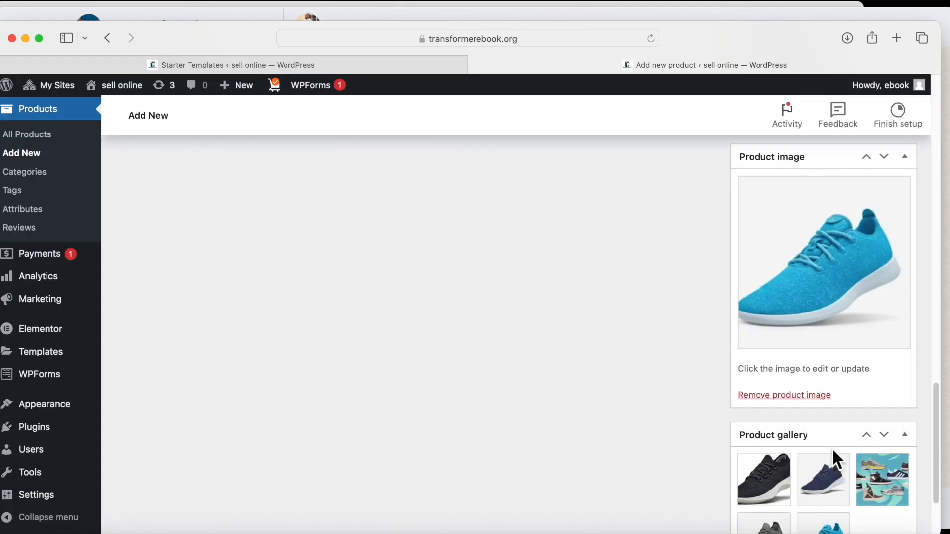
{"action": "scroll", "coordinate": [842, 384], "scroll_direction": "down", "scroll_amount": 3}
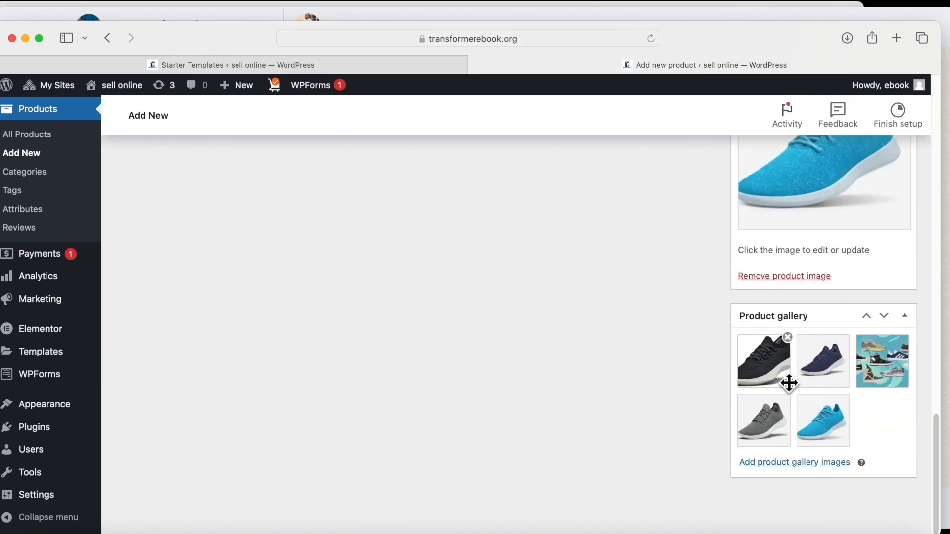
{"action": "scroll", "coordinate": [782, 383], "scroll_direction": "up", "scroll_amount": 10}
{"action": "scroll", "coordinate": [781, 384], "scroll_direction": "up", "scroll_amount": 10}
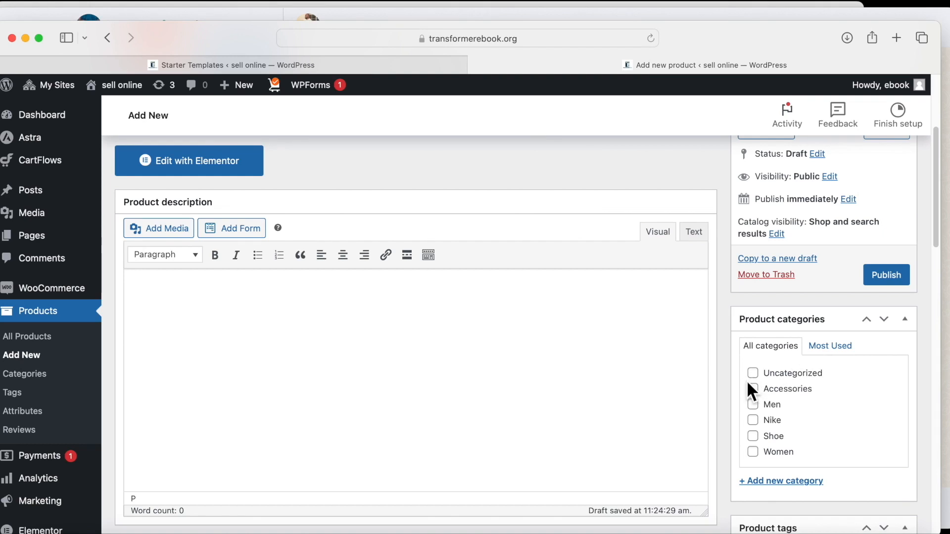
Tick the Nike category for the product.
{"action": "left_click", "coordinate": [753, 421]}
{"action": "left_click", "coordinate": [753, 420]}
{"action": "left_click", "coordinate": [753, 420]}
Create a new Sneakers product category and assign it to the product.
{"action": "scroll", "coordinate": [796, 445], "scroll_direction": "down", "scroll_amount": 3}
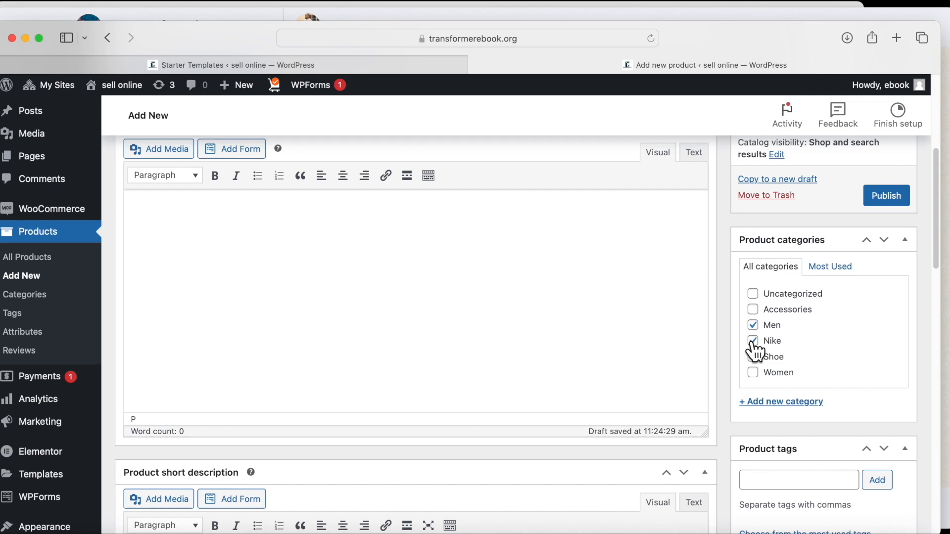
{"action": "scroll", "coordinate": [794, 358], "scroll_direction": "down", "scroll_amount": 3}
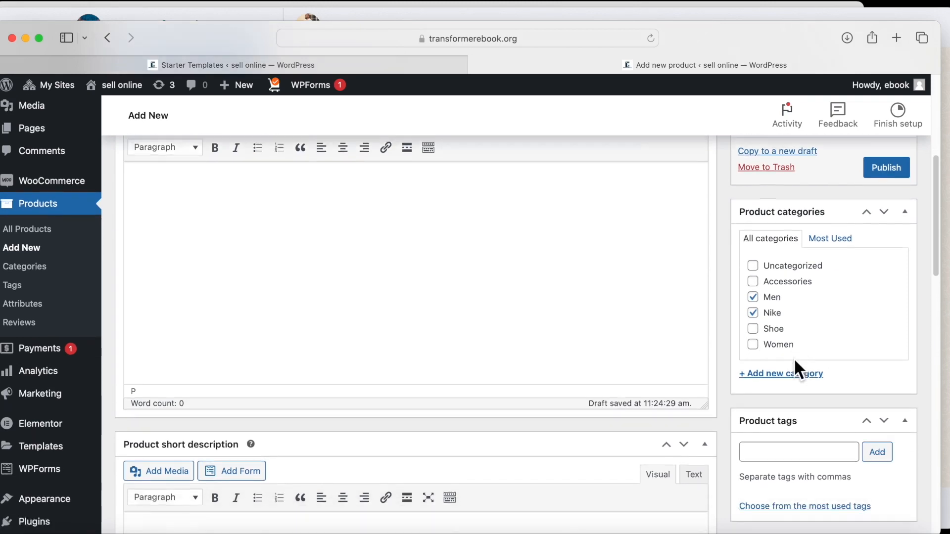
{"action": "left_click", "coordinate": [757, 326]}
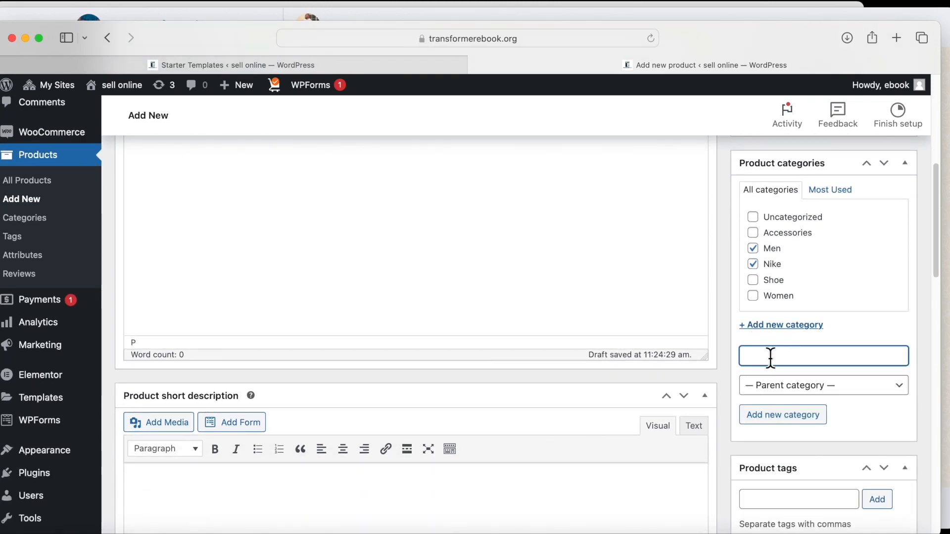
{"action": "type", "text": "Sneakers"}
{"action": "left_click", "coordinate": [767, 417]}
{"action": "scroll", "coordinate": [768, 413], "scroll_direction": "down", "scroll_amount": 8}
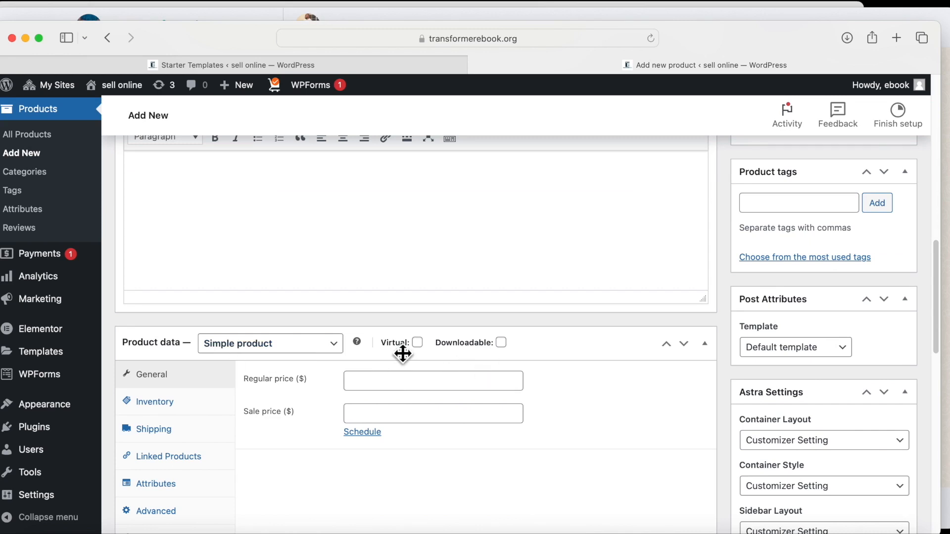
Change the product type to Variable product and dismiss the attributes tour popup.
{"action": "left_click", "coordinate": [333, 342]}
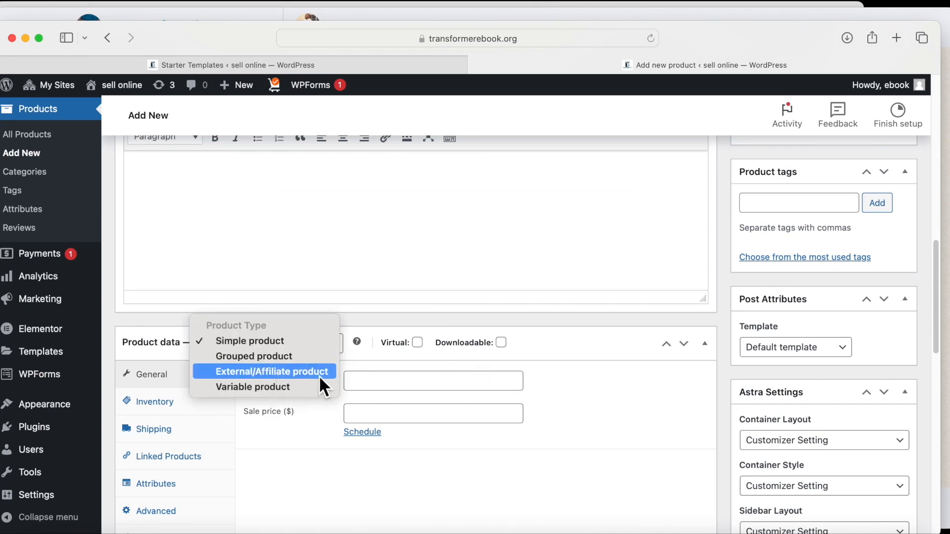
{"action": "left_click", "coordinate": [265, 386]}
{"action": "left_click", "coordinate": [263, 410]}
{"action": "scroll", "coordinate": [361, 432], "scroll_direction": "down", "scroll_amount": 3}
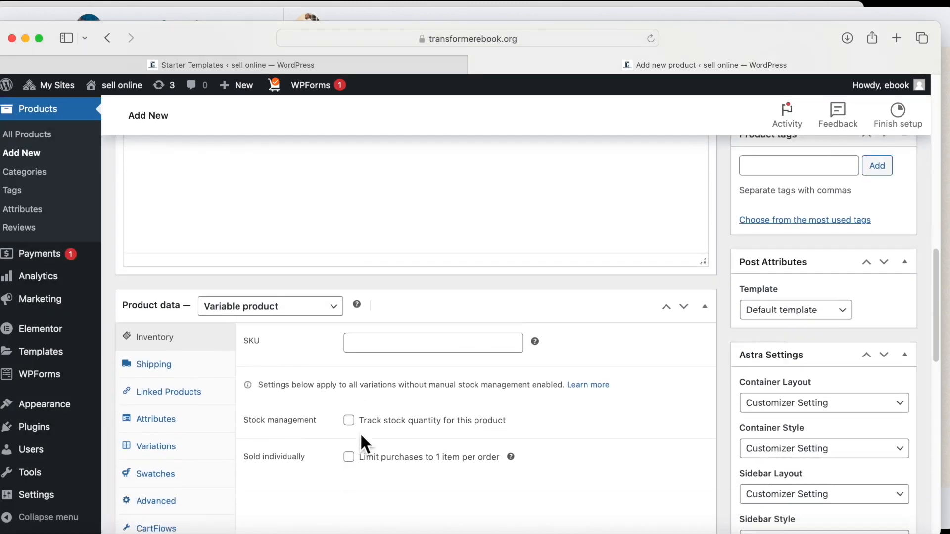
{"action": "scroll", "coordinate": [360, 432], "scroll_direction": "up", "scroll_amount": 5}
{"action": "scroll", "coordinate": [360, 431], "scroll_direction": "down", "scroll_amount": 6}
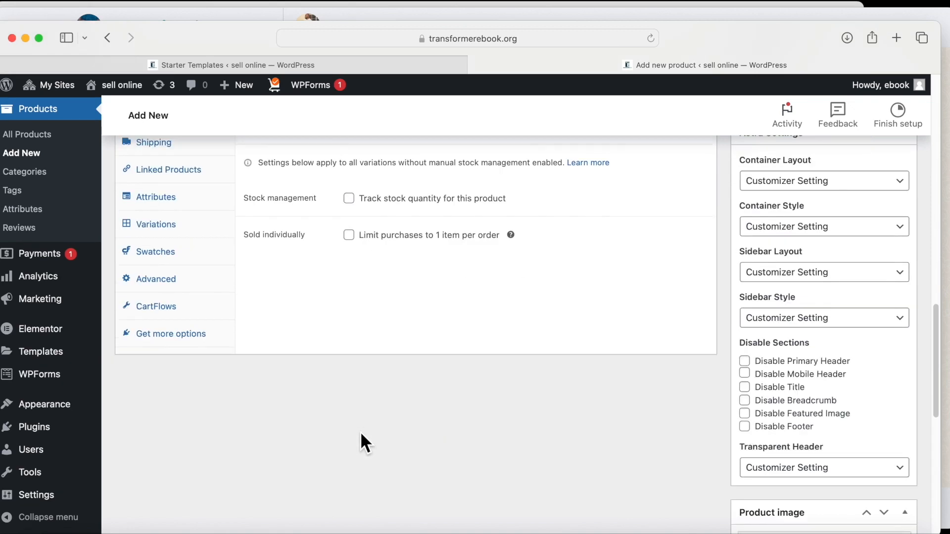
{"action": "scroll", "coordinate": [360, 432], "scroll_direction": "up", "scroll_amount": 3}
Enter '#nike 18' as the product SKU.
{"action": "left_click", "coordinate": [376, 288]}
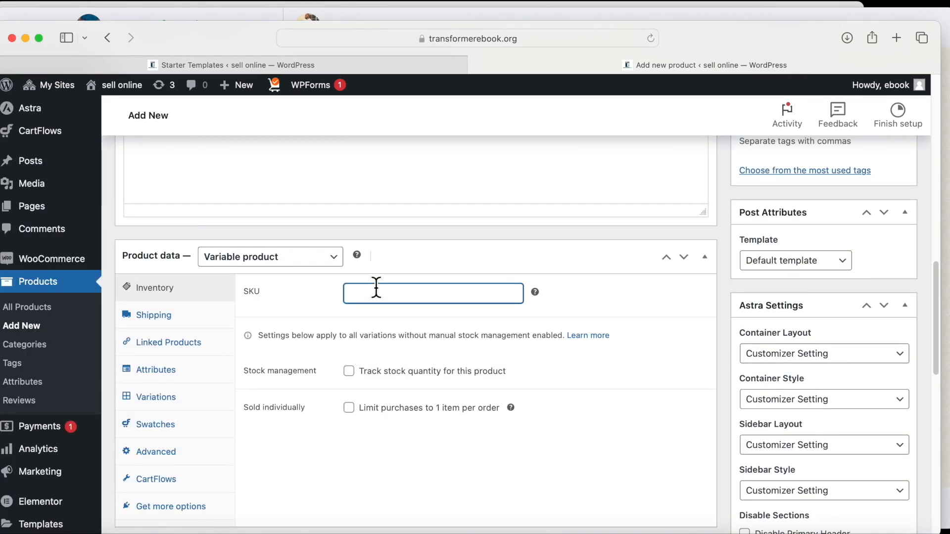
{"action": "type", "text": "#nike 18"}
{"action": "scroll", "coordinate": [336, 378], "scroll_direction": "down", "scroll_amount": 1}
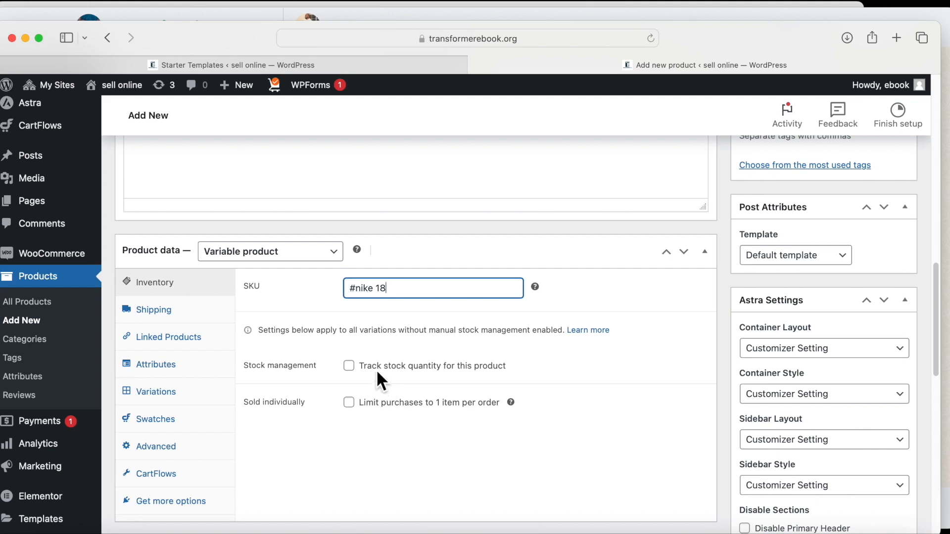
Turn on stock tracking with a stock quantity of 10.
{"action": "left_click", "coordinate": [350, 367]}
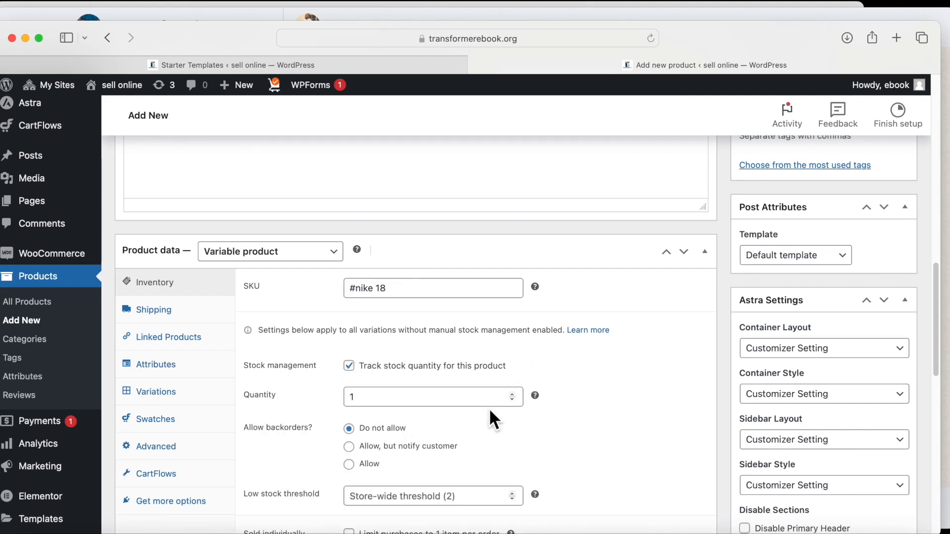
{"action": "left_click", "coordinate": [390, 396]}
{"action": "key", "text": "BackSpace"}
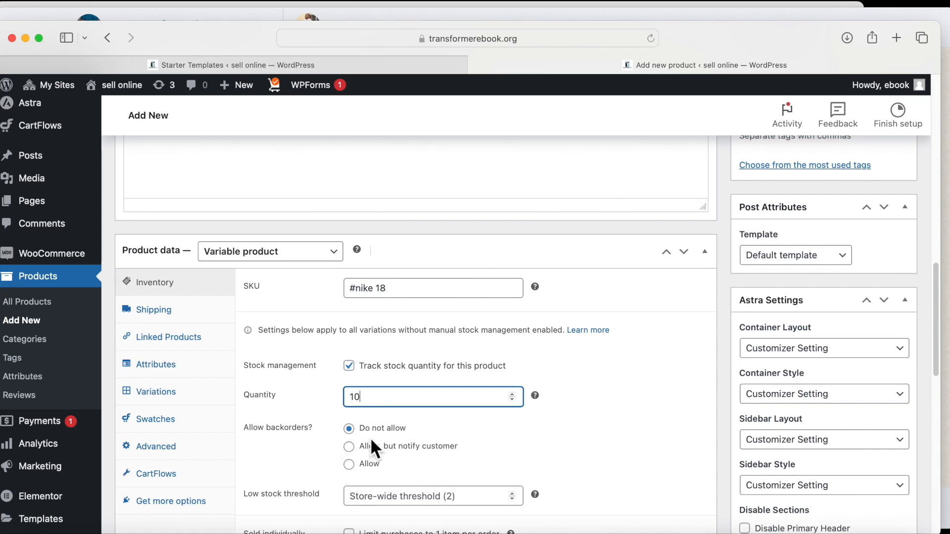
{"action": "scroll", "coordinate": [386, 452], "scroll_direction": "down", "scroll_amount": 1}
{"action": "scroll", "coordinate": [378, 452], "scroll_direction": "down", "scroll_amount": 2}
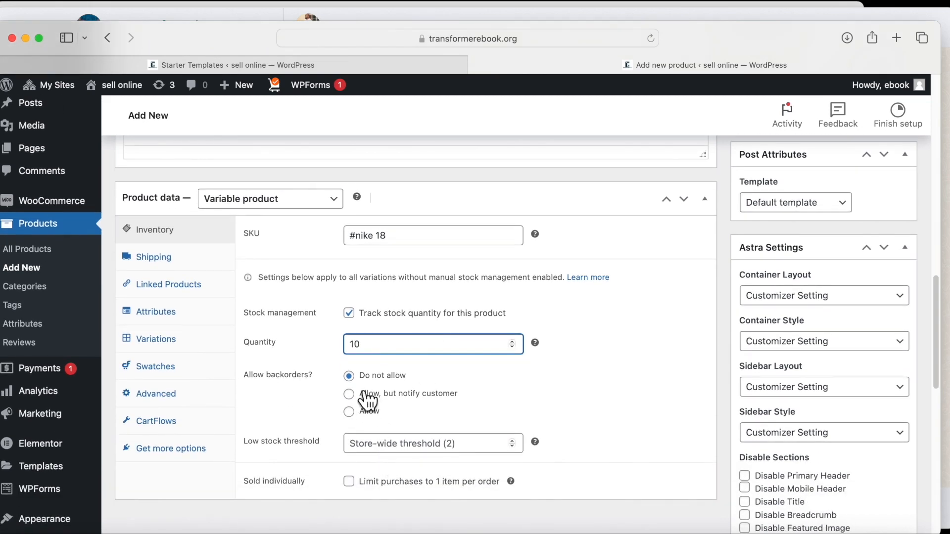
Allow backorders, leaving the one-item-per-order limit switched off.
{"action": "left_click", "coordinate": [349, 413]}
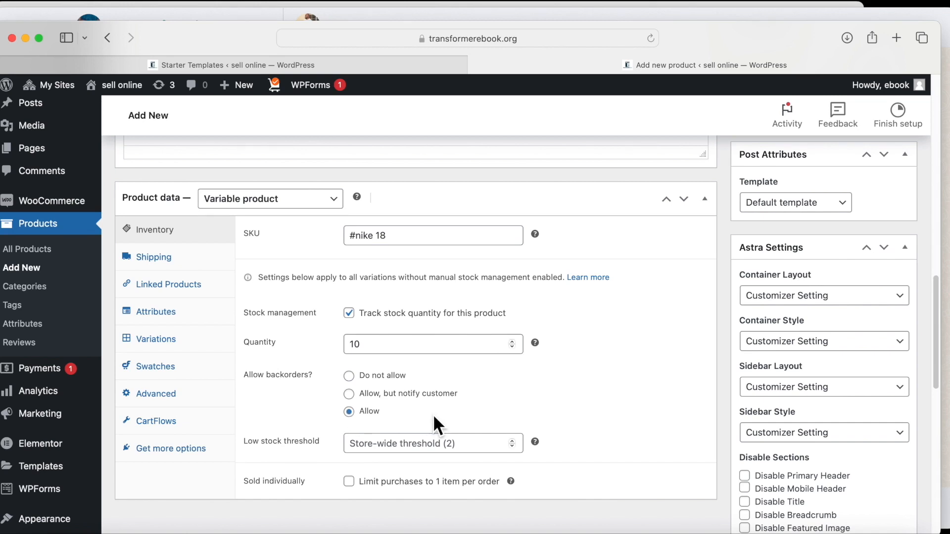
{"action": "scroll", "coordinate": [432, 414], "scroll_direction": "down", "scroll_amount": 2}
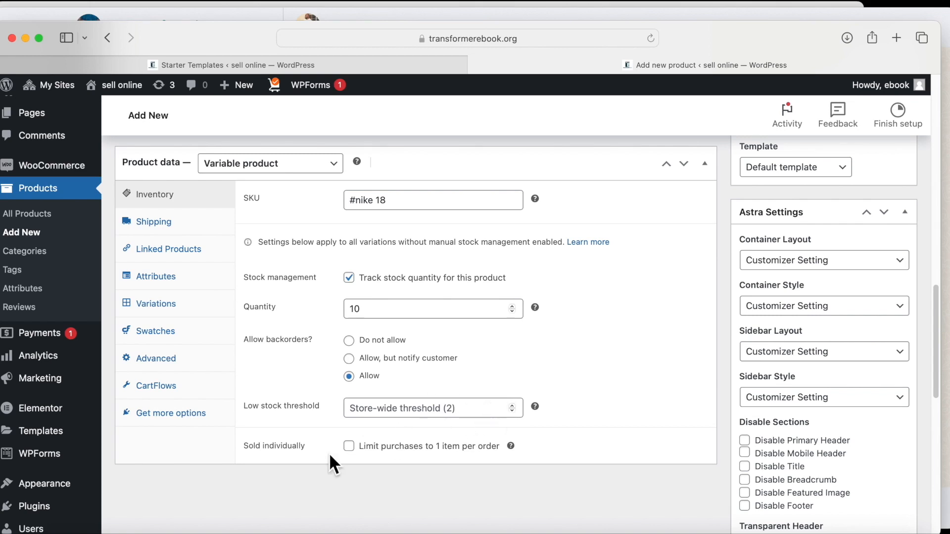
{"action": "left_click", "coordinate": [350, 448]}
{"action": "left_click", "coordinate": [349, 447]}
{"action": "scroll", "coordinate": [371, 379], "scroll_direction": "up", "scroll_amount": 2}
{"action": "scroll", "coordinate": [370, 378], "scroll_direction": "up", "scroll_amount": 2}
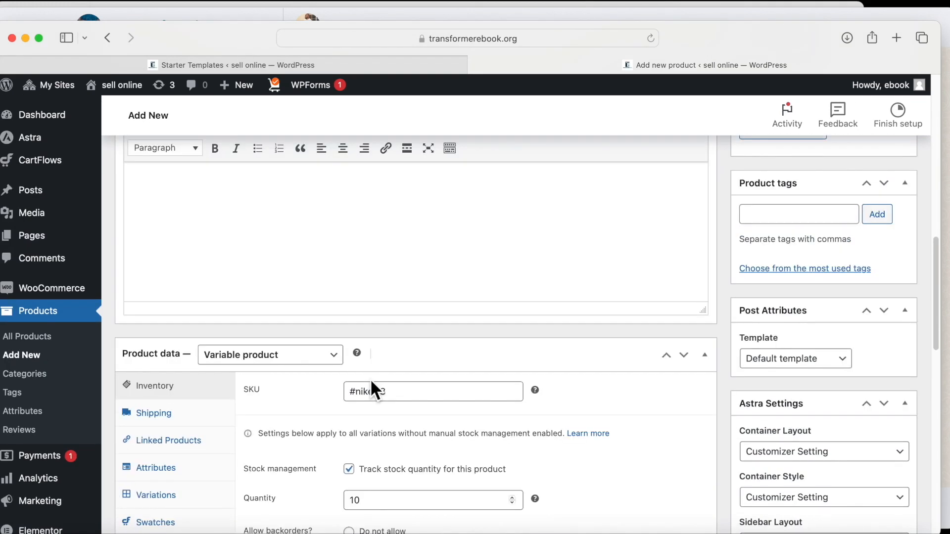
{"action": "scroll", "coordinate": [370, 379], "scroll_direction": "down", "scroll_amount": 2}
{"action": "scroll", "coordinate": [370, 379], "scroll_direction": "down", "scroll_amount": 2}
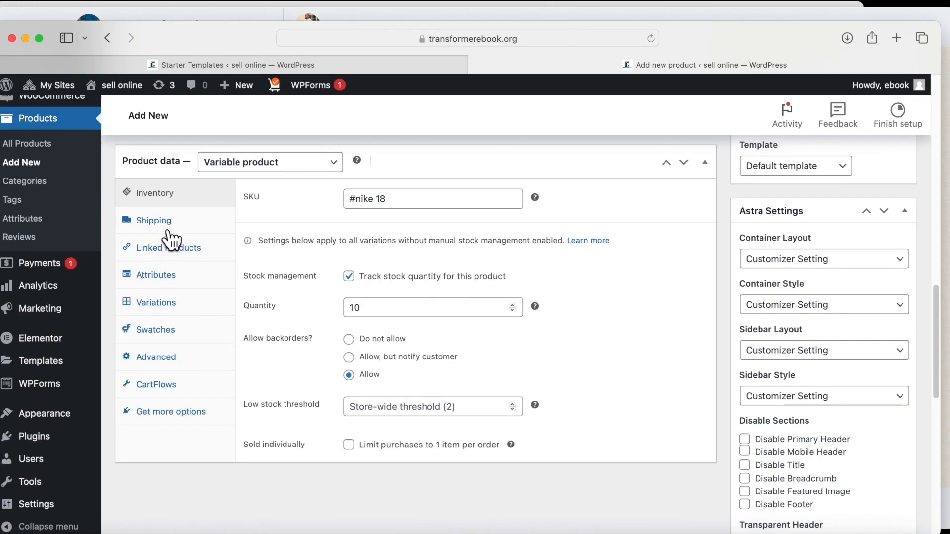
Add the existing color attribute to the product's attributes.
{"action": "left_click", "coordinate": [168, 311]}
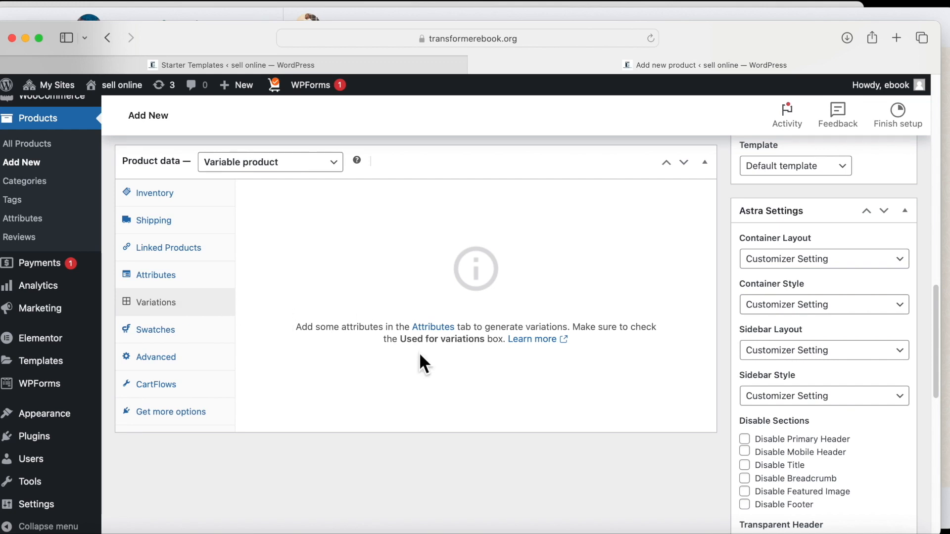
{"action": "left_click", "coordinate": [434, 327]}
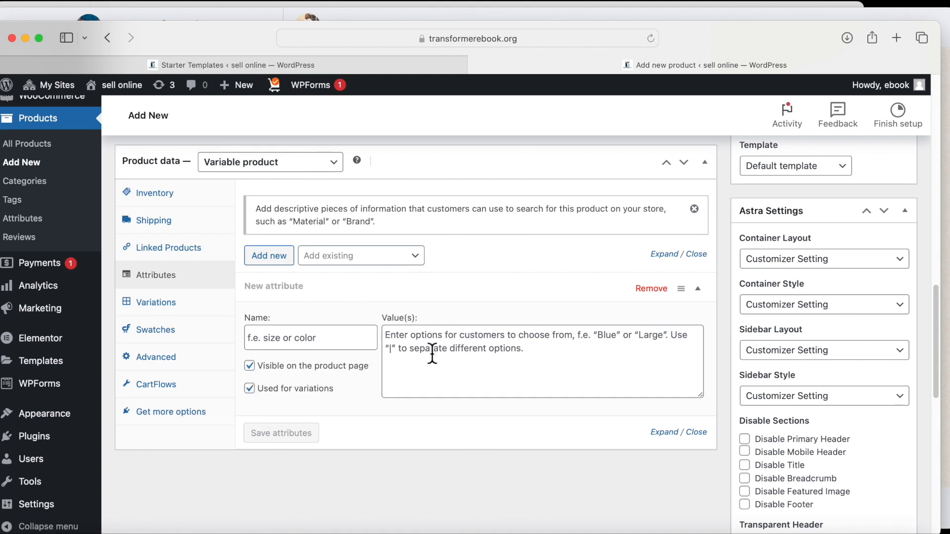
{"action": "left_click", "coordinate": [418, 263]}
{"action": "left_click", "coordinate": [320, 310]}
{"action": "scroll", "coordinate": [844, 453], "scroll_direction": "down", "scroll_amount": 10}
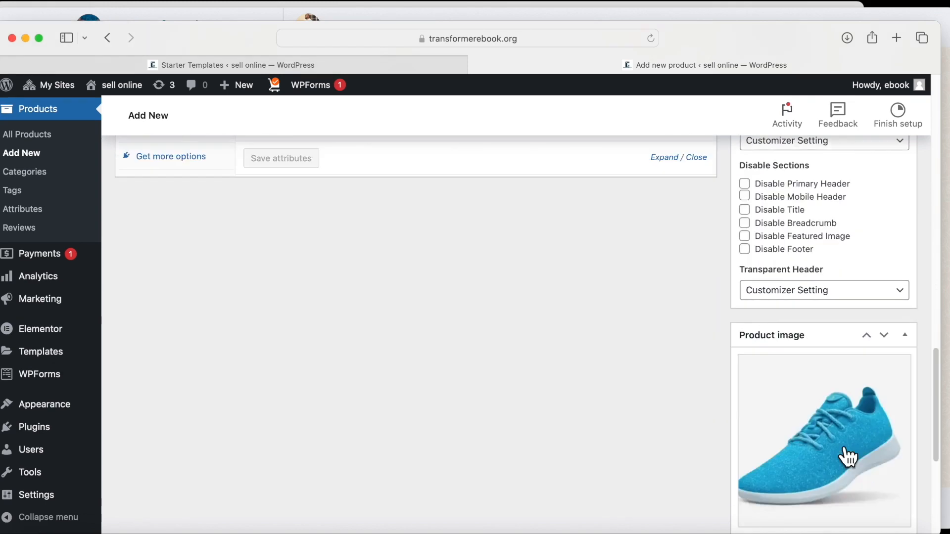
{"action": "scroll", "coordinate": [799, 446], "scroll_direction": "up", "scroll_amount": 10}
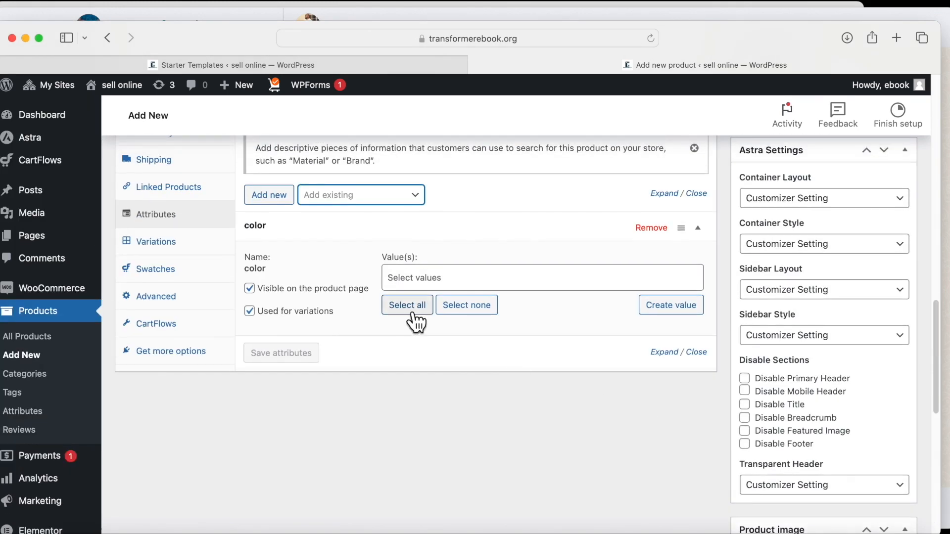
Select Blue, Black and Gray as the color values.
{"action": "left_click", "coordinate": [437, 272]}
{"action": "type", "text": "blue"}
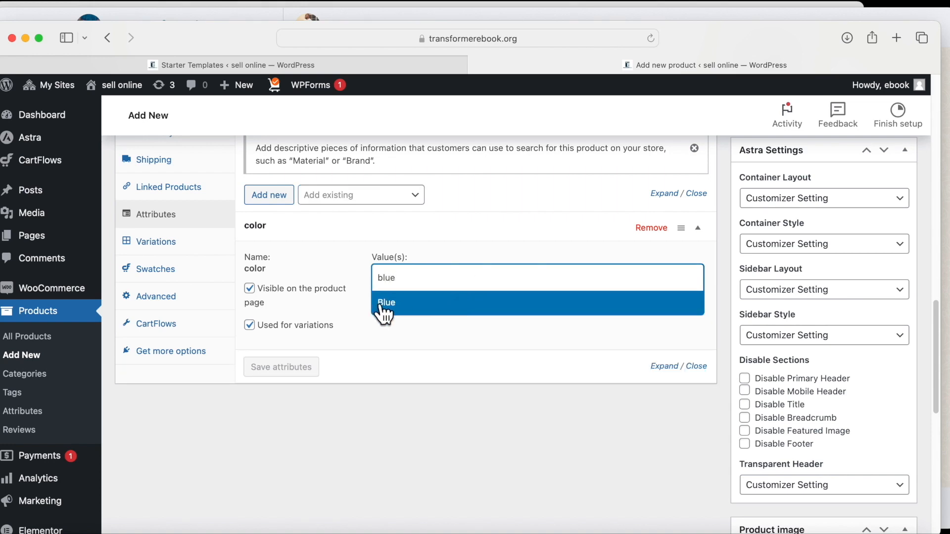
{"action": "left_click", "coordinate": [384, 307]}
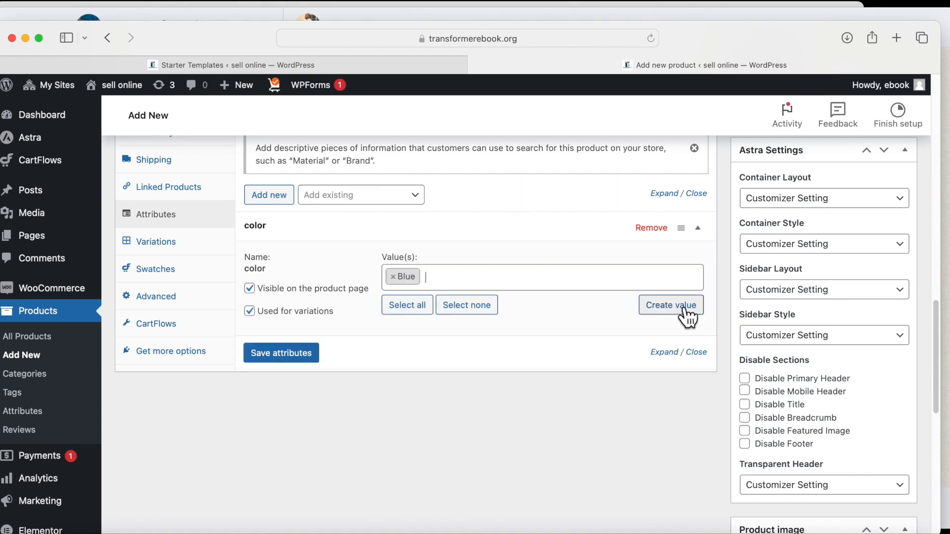
{"action": "left_click", "coordinate": [432, 277]}
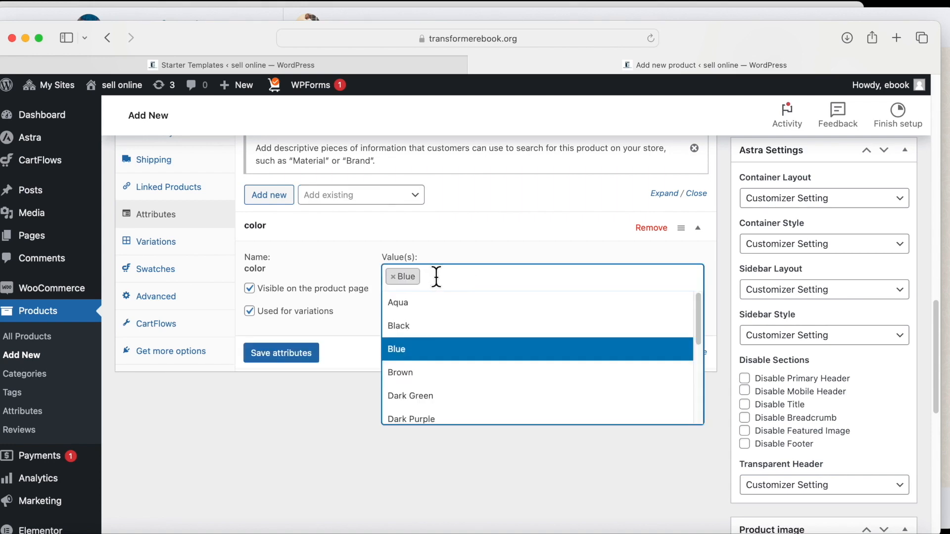
{"action": "left_click", "coordinate": [418, 328]}
{"action": "left_click", "coordinate": [490, 272]}
{"action": "left_click", "coordinate": [489, 274]}
{"action": "left_click", "coordinate": [488, 275]}
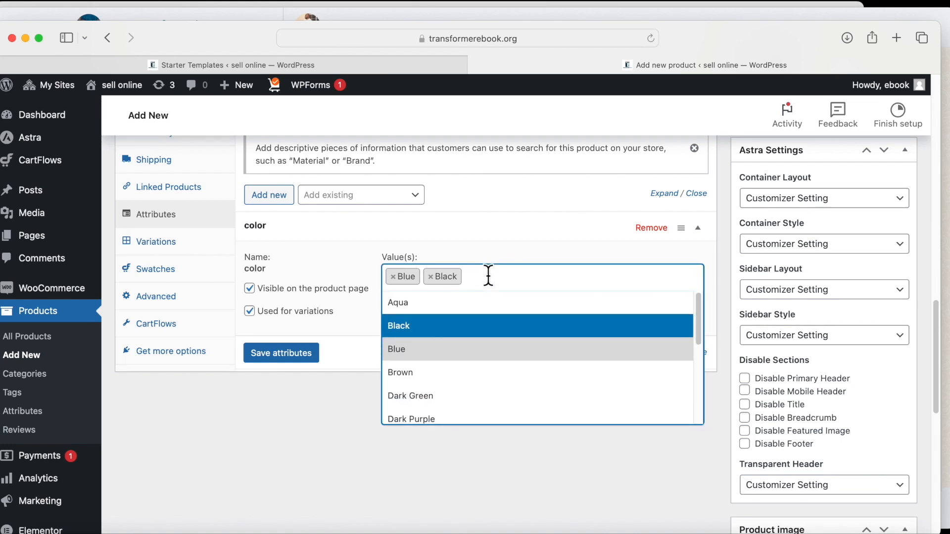
{"action": "scroll", "coordinate": [460, 388], "scroll_direction": "down", "scroll_amount": 3}
{"action": "left_click", "coordinate": [439, 339]}
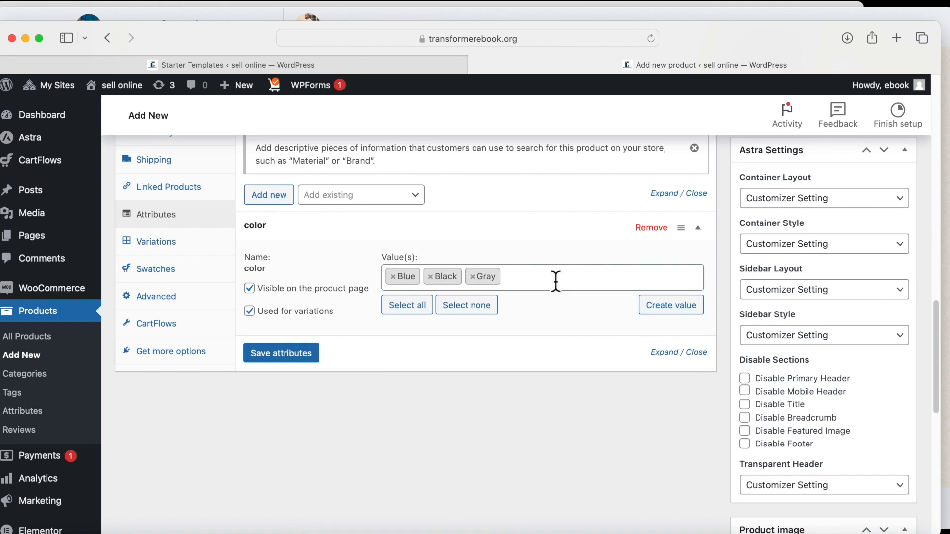
Create a new color value named 'sky blue'.
{"action": "left_click", "coordinate": [662, 305]}
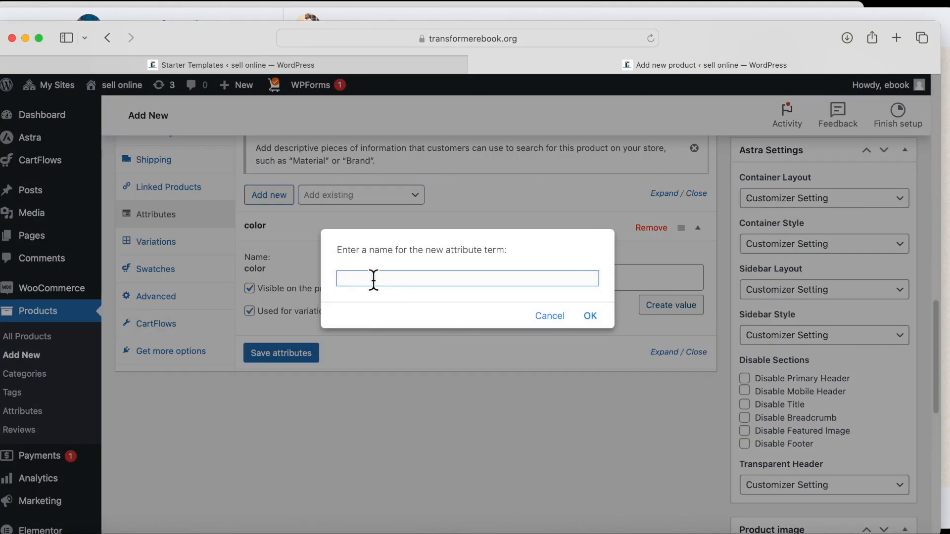
{"action": "type", "text": "light"}
{"action": "key", "text": "BackSpace"}
{"action": "key", "text": "BackSpace"}
{"action": "key", "text": "BackSpace"}
{"action": "key", "text": "BackSpace"}
{"action": "key", "text": "BackSpace"}
{"action": "key", "text": "BackSpace"}
{"action": "key", "text": "BackSpace"}
{"action": "key", "text": "BackSpace"}
{"action": "key", "text": "BackSpace"}
{"action": "key", "text": "BackSpace"}
{"action": "type", "text": "sky blue"}
{"action": "left_click", "coordinate": [588, 315]}
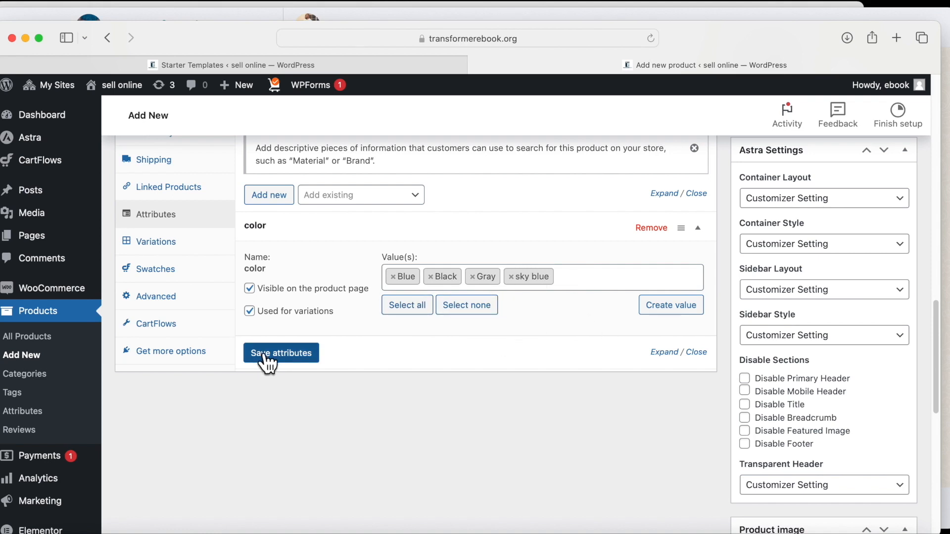
{"action": "left_click", "coordinate": [421, 202]}
Add the existing size attribute with values L, M, XL and 34.
{"action": "left_click", "coordinate": [321, 269]}
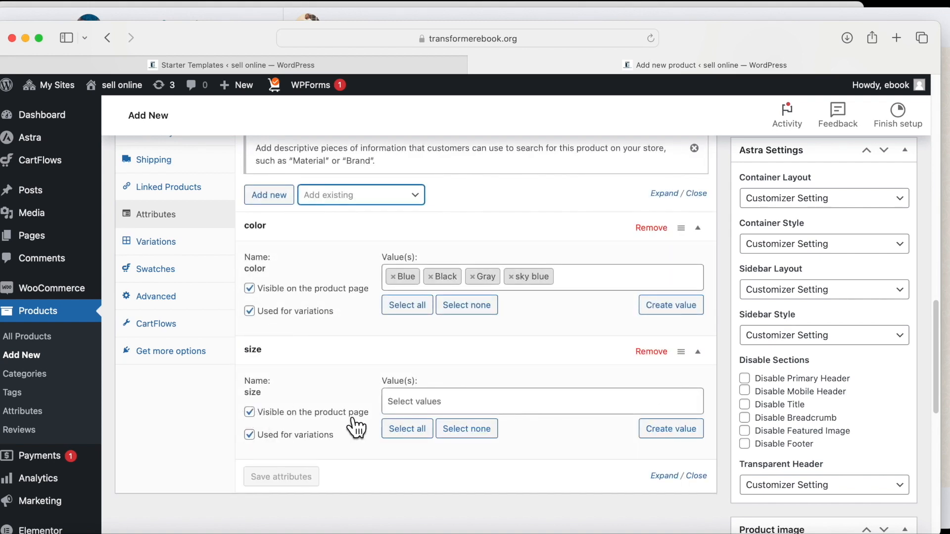
{"action": "left_click", "coordinate": [418, 402]}
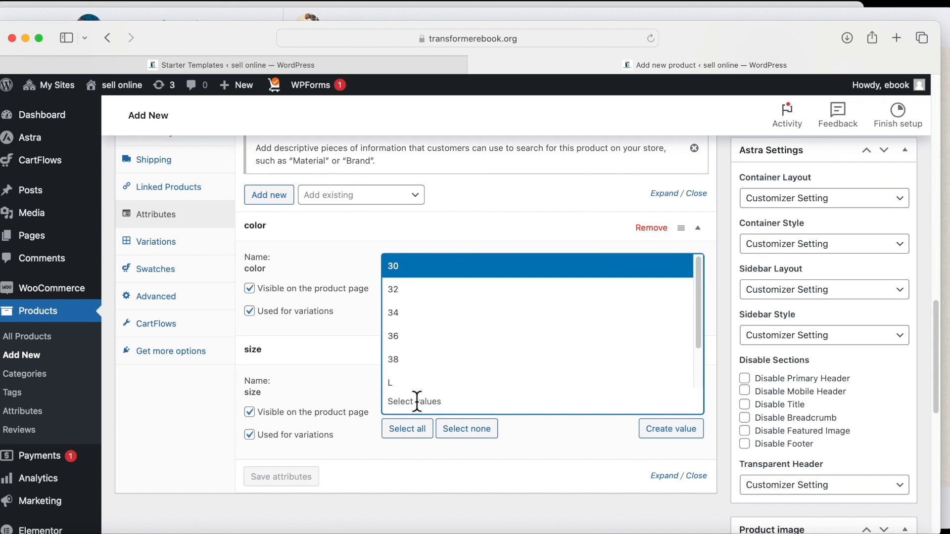
{"action": "left_click", "coordinate": [402, 383]}
{"action": "left_click", "coordinate": [430, 398]}
{"action": "left_click", "coordinate": [409, 371]}
{"action": "left_click", "coordinate": [453, 400]}
{"action": "left_click", "coordinate": [434, 381]}
{"action": "left_click", "coordinate": [485, 400]}
{"action": "left_click", "coordinate": [410, 264]}
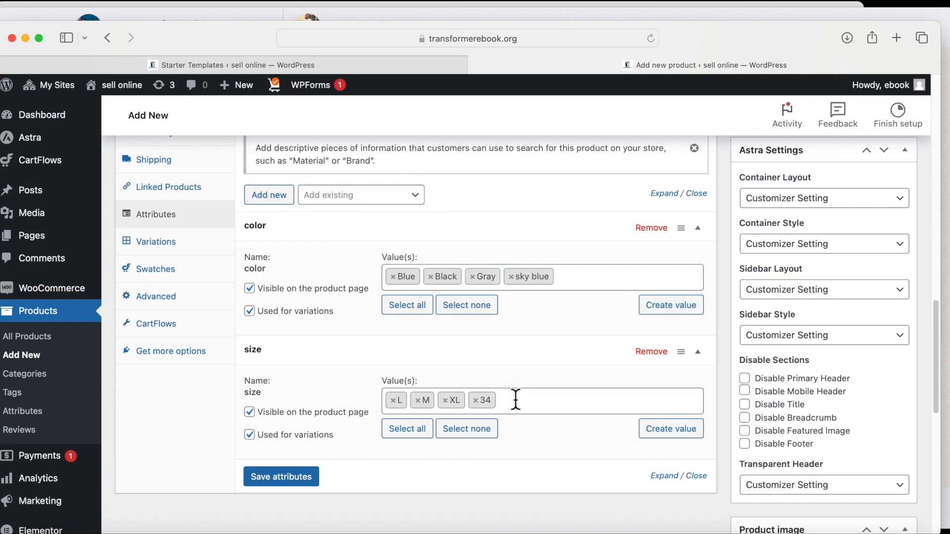
Create a new size value 25 and save the color and size attributes.
{"action": "left_click", "coordinate": [668, 431]}
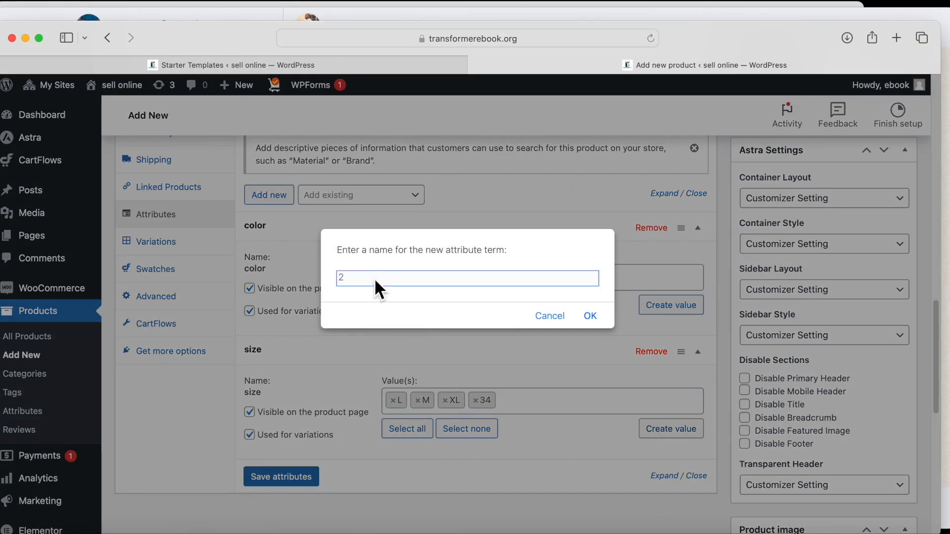
{"action": "left_click", "coordinate": [589, 316]}
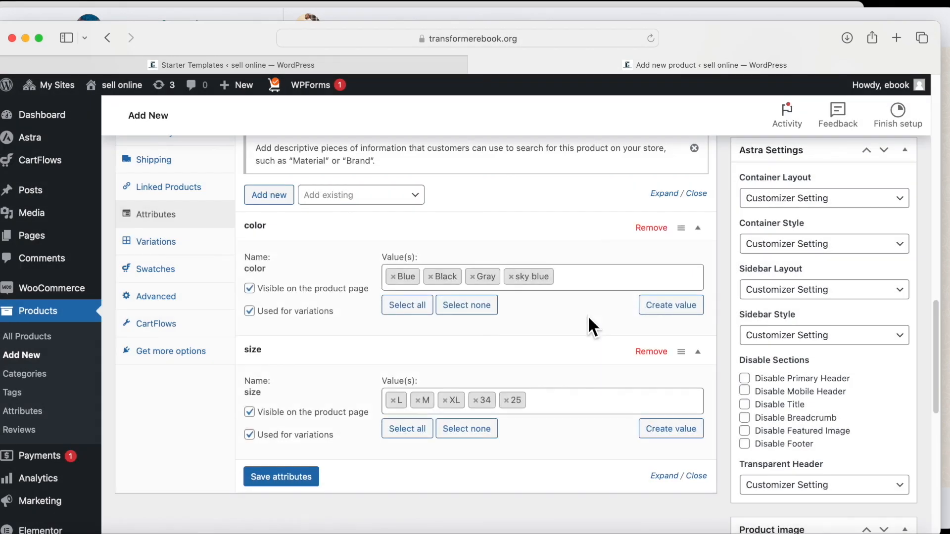
{"action": "left_click", "coordinate": [285, 477]}
{"action": "scroll", "coordinate": [289, 489], "scroll_direction": "up", "scroll_amount": 3}
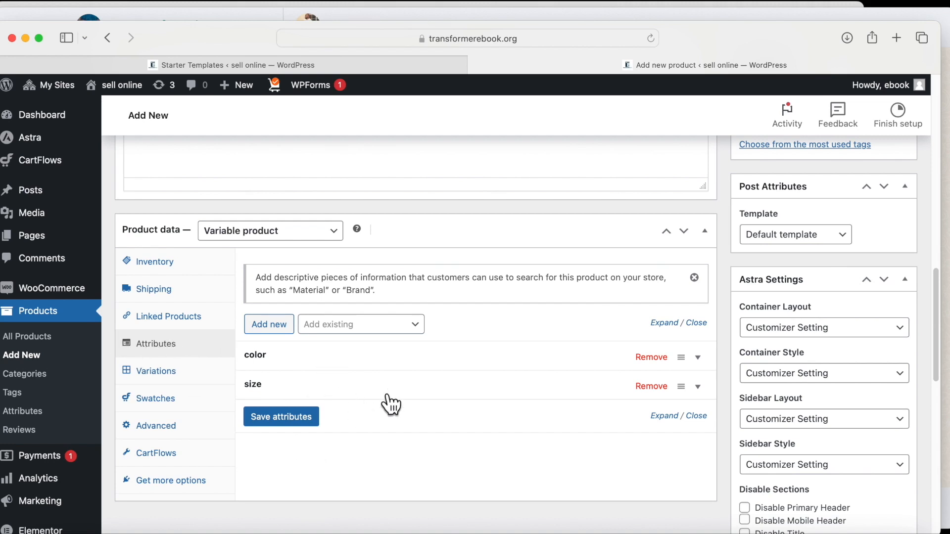
{"action": "scroll", "coordinate": [411, 435], "scroll_direction": "down", "scroll_amount": 1}
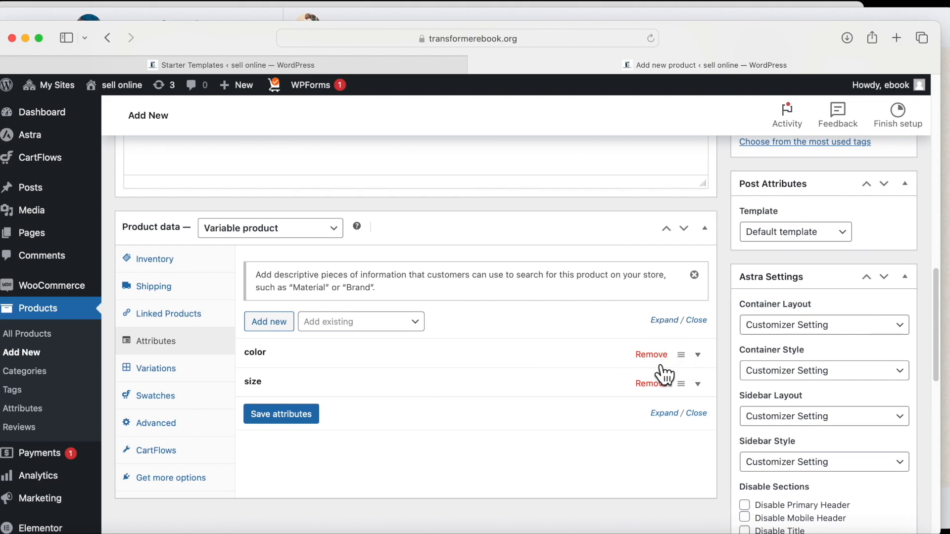
{"action": "scroll", "coordinate": [440, 420], "scroll_direction": "down", "scroll_amount": 2}
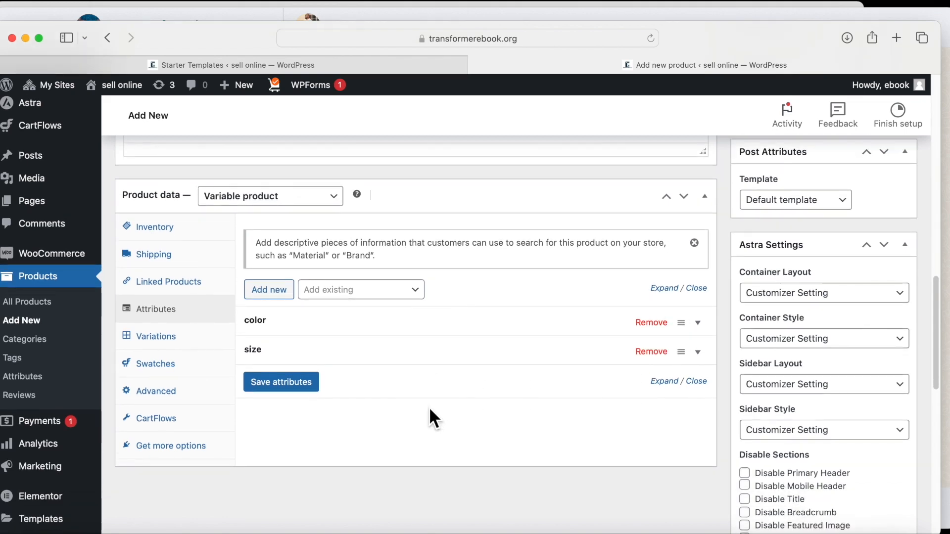
{"action": "scroll", "coordinate": [517, 447], "scroll_direction": "down", "scroll_amount": 2}
{"action": "scroll", "coordinate": [871, 495], "scroll_direction": "down", "scroll_amount": 5}
{"action": "scroll", "coordinate": [825, 472], "scroll_direction": "up", "scroll_amount": 2}
{"action": "scroll", "coordinate": [571, 406], "scroll_direction": "up", "scroll_amount": 6}
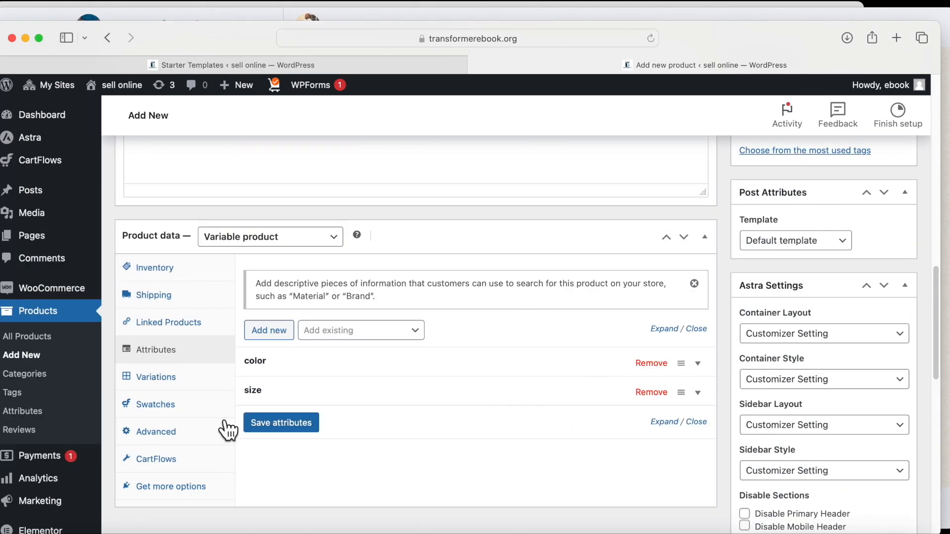
Manually add one variation and expand its details.
{"action": "left_click", "coordinate": [166, 376]}
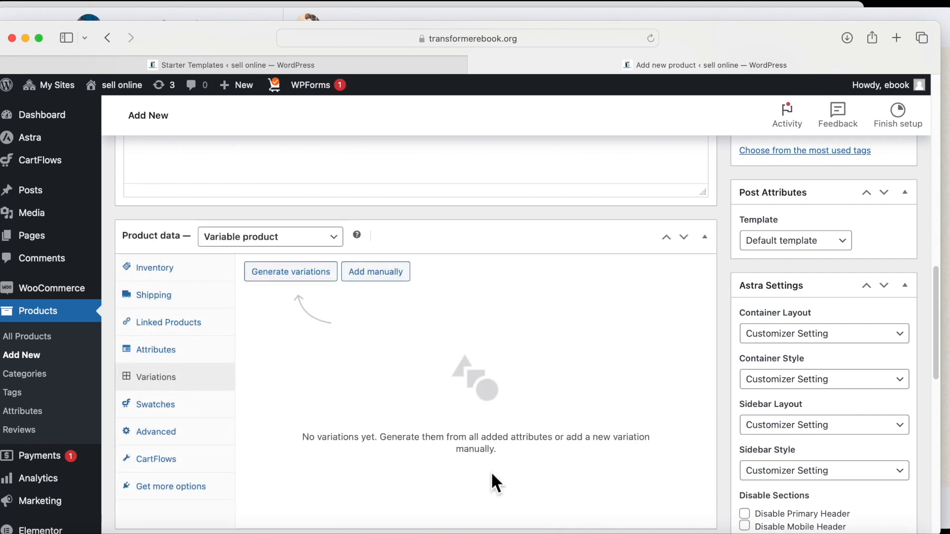
{"action": "left_click", "coordinate": [366, 271]}
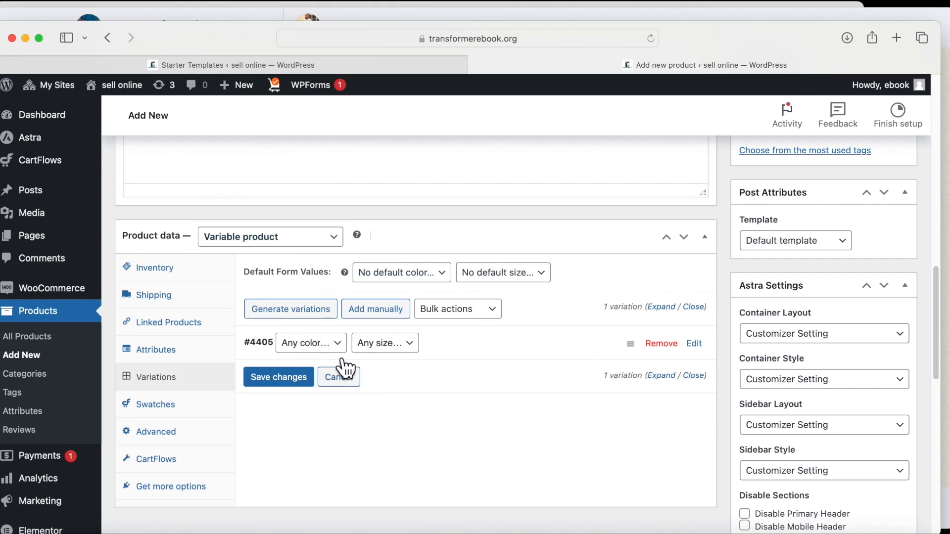
{"action": "left_click", "coordinate": [694, 345]}
{"action": "scroll", "coordinate": [390, 393], "scroll_direction": "down", "scroll_amount": 2}
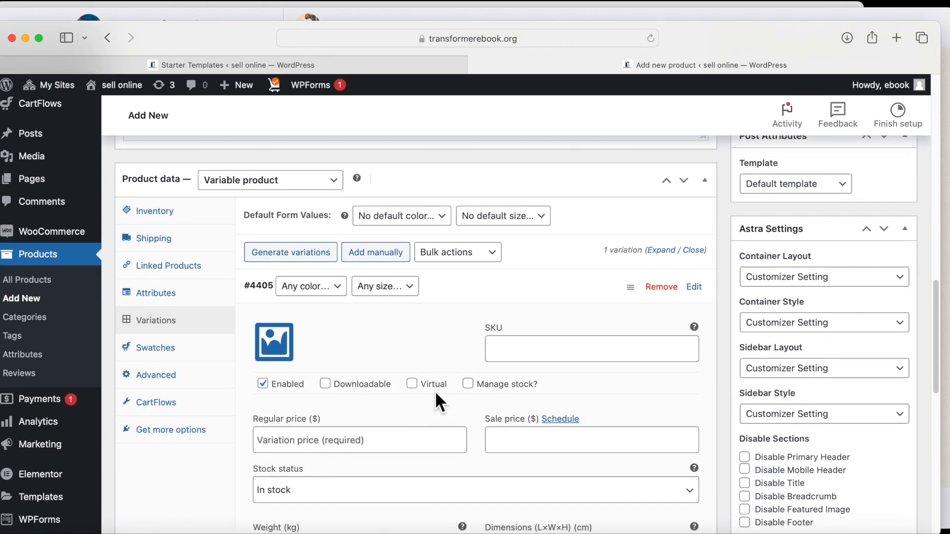
{"action": "scroll", "coordinate": [363, 423], "scroll_direction": "down", "scroll_amount": 4}
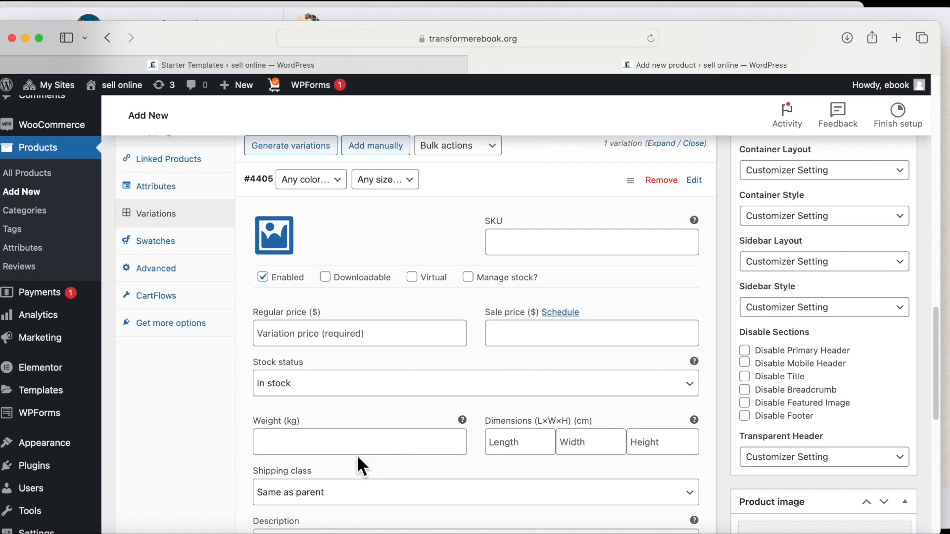
{"action": "scroll", "coordinate": [361, 445], "scroll_direction": "down", "scroll_amount": 1}
{"action": "scroll", "coordinate": [277, 485], "scroll_direction": "up", "scroll_amount": 3}
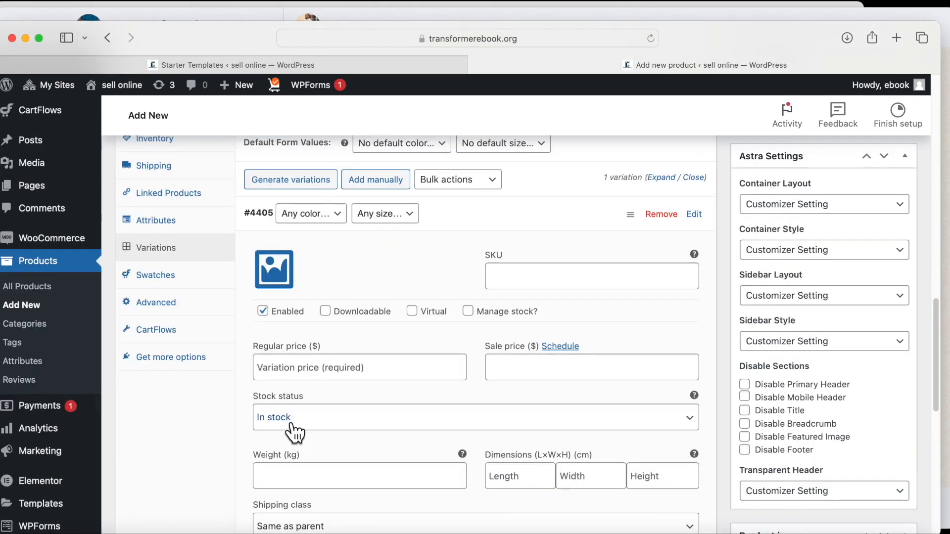
Give the variation a regular price of 30 and sale price of 25, and save.
{"action": "left_click", "coordinate": [329, 388]}
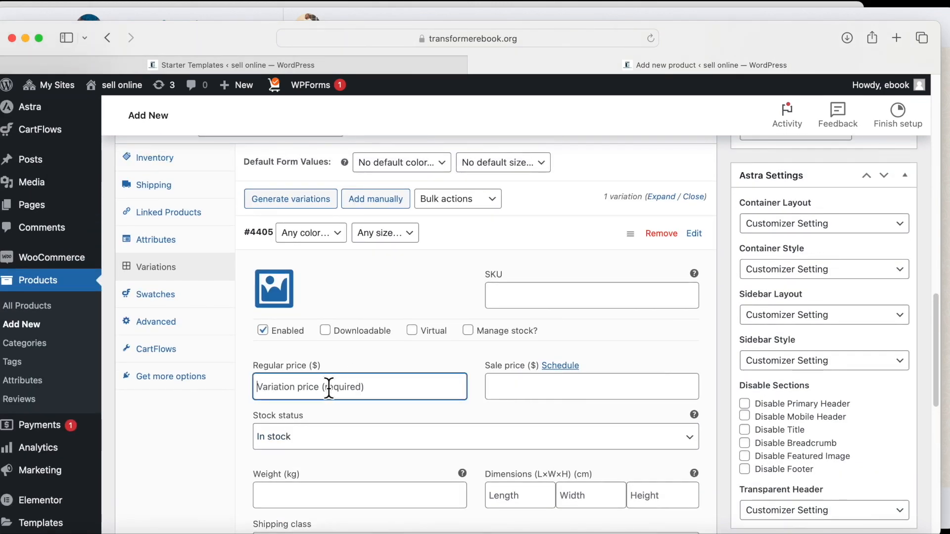
{"action": "type", "text": "30"}
{"action": "left_click", "coordinate": [524, 386]}
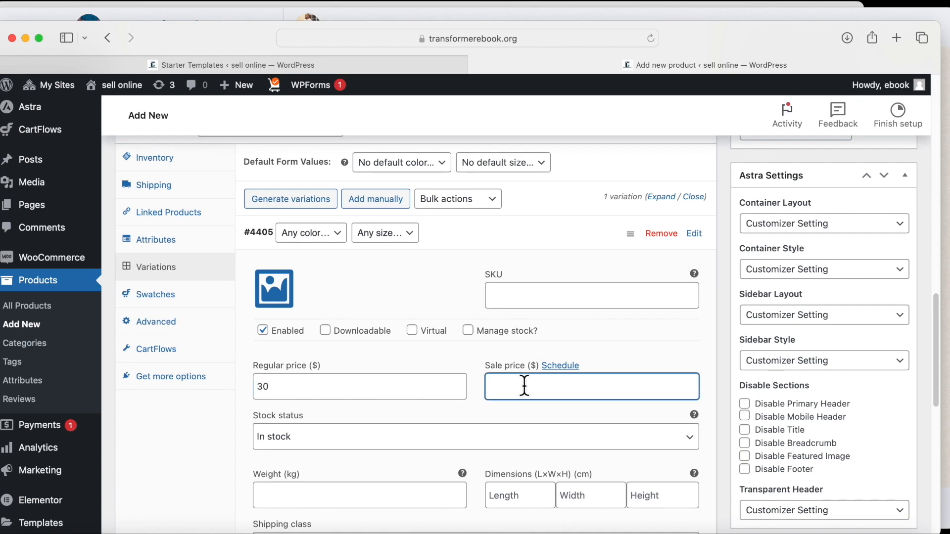
{"action": "scroll", "coordinate": [622, 428], "scroll_direction": "down", "scroll_amount": 5}
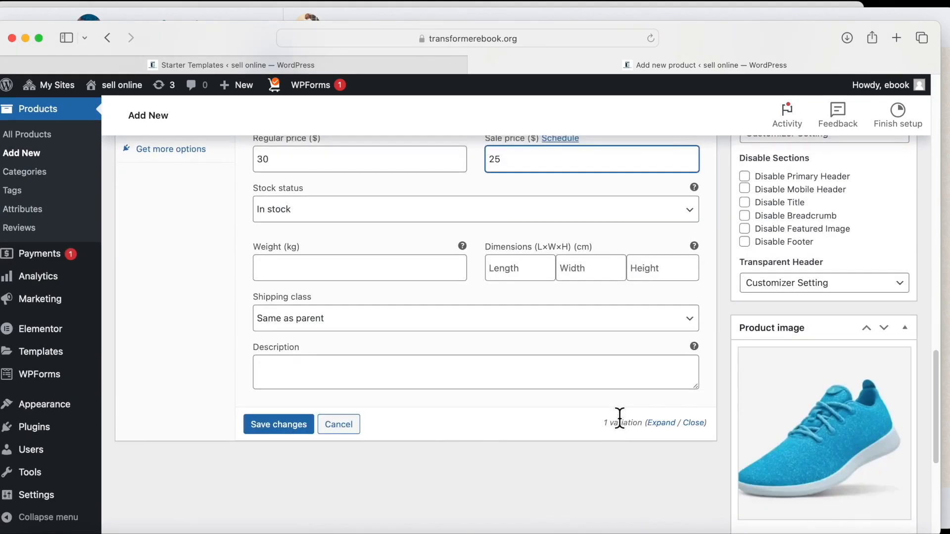
{"action": "left_click", "coordinate": [264, 424]}
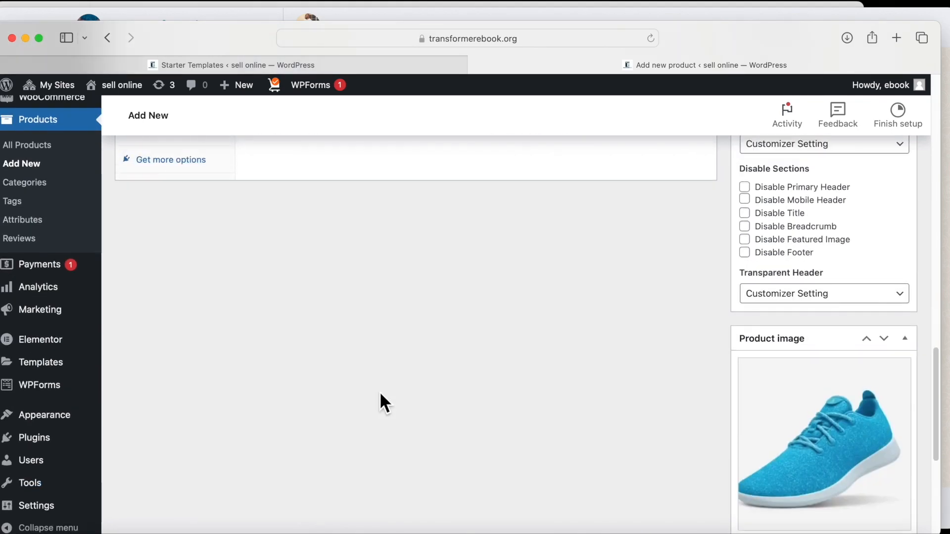
Publish the Nike 18 product.
{"action": "scroll", "coordinate": [841, 388], "scroll_direction": "up", "scroll_amount": 6}
{"action": "scroll", "coordinate": [854, 381], "scroll_direction": "up", "scroll_amount": 6}
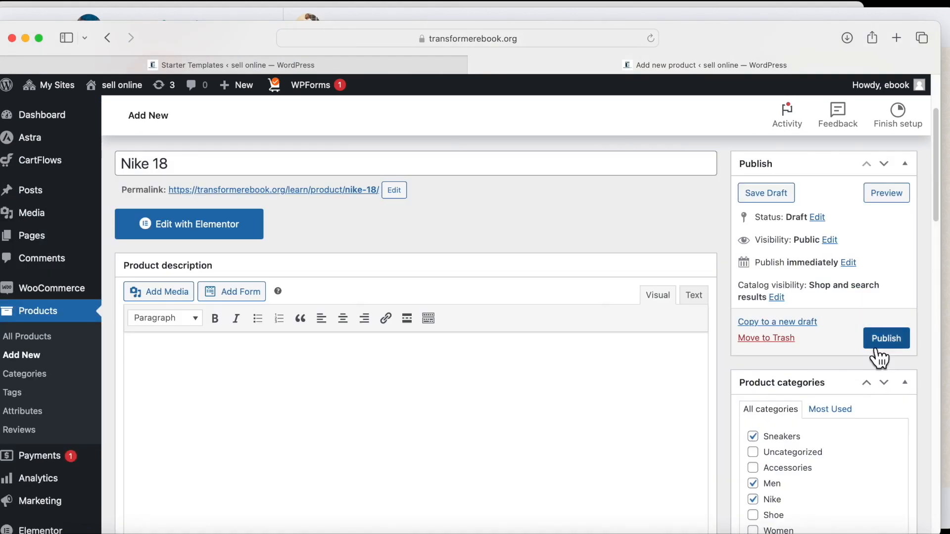
{"action": "left_click", "coordinate": [882, 339]}
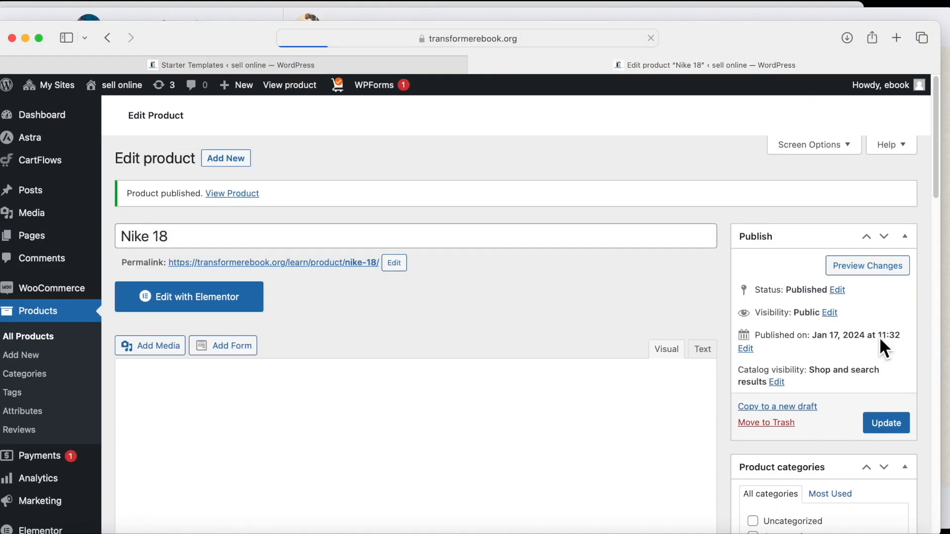
{"action": "scroll", "coordinate": [450, 293], "scroll_direction": "down", "scroll_amount": 3}
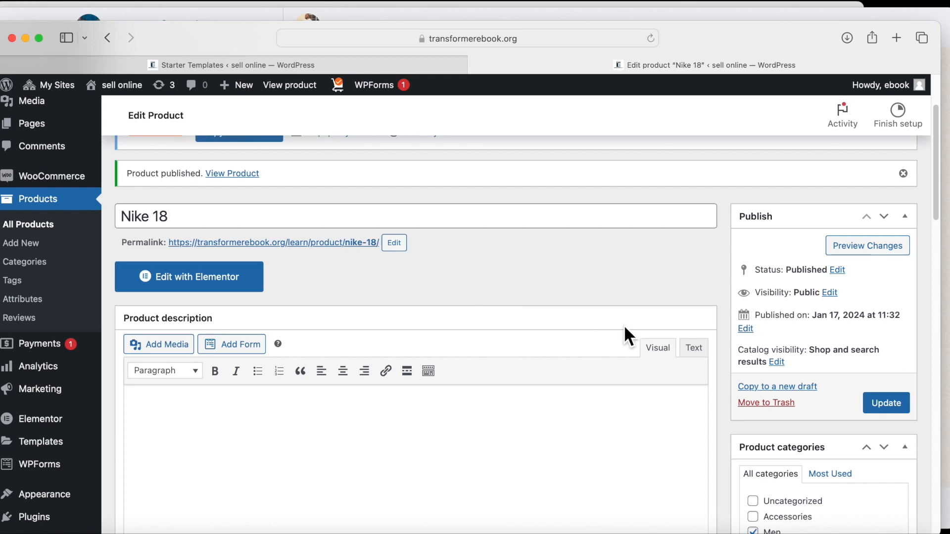
{"action": "scroll", "coordinate": [634, 322], "scroll_direction": "up", "scroll_amount": 4}
{"action": "scroll", "coordinate": [784, 354], "scroll_direction": "down", "scroll_amount": 5}
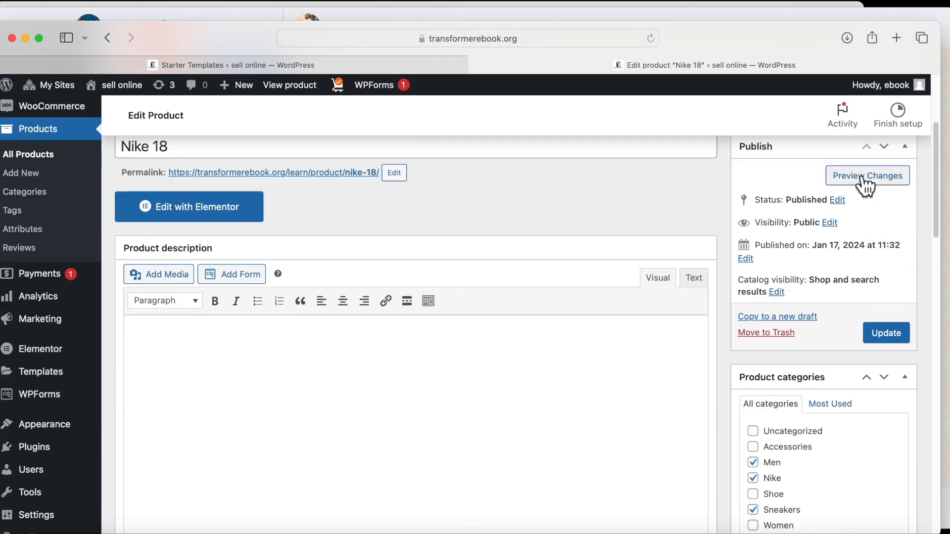
{"action": "left_click", "coordinate": [863, 179]}
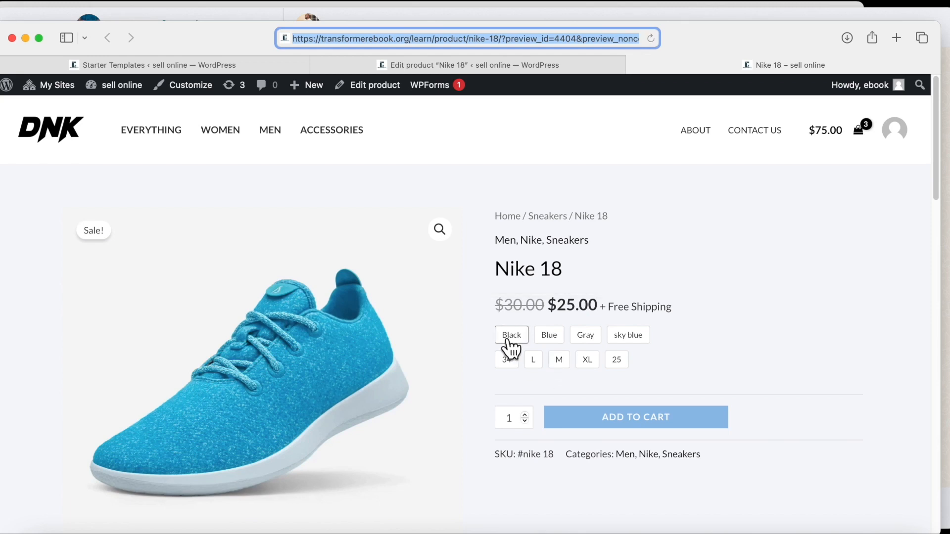
On the storefront preview, show the black, navy and gray shoes as the main image.
{"action": "scroll", "coordinate": [513, 342], "scroll_direction": "down", "scroll_amount": 2}
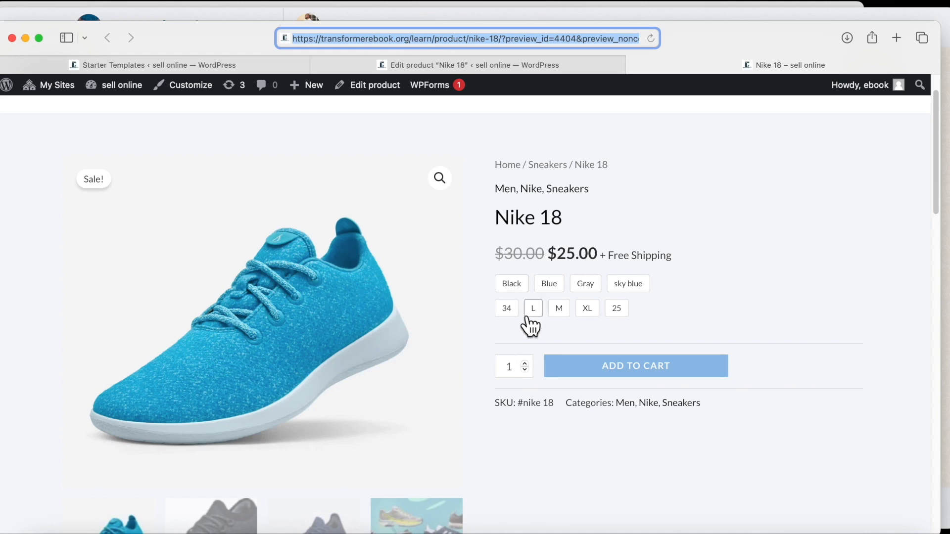
{"action": "scroll", "coordinate": [544, 361], "scroll_direction": "down", "scroll_amount": 5}
{"action": "scroll", "coordinate": [248, 381], "scroll_direction": "up", "scroll_amount": 3}
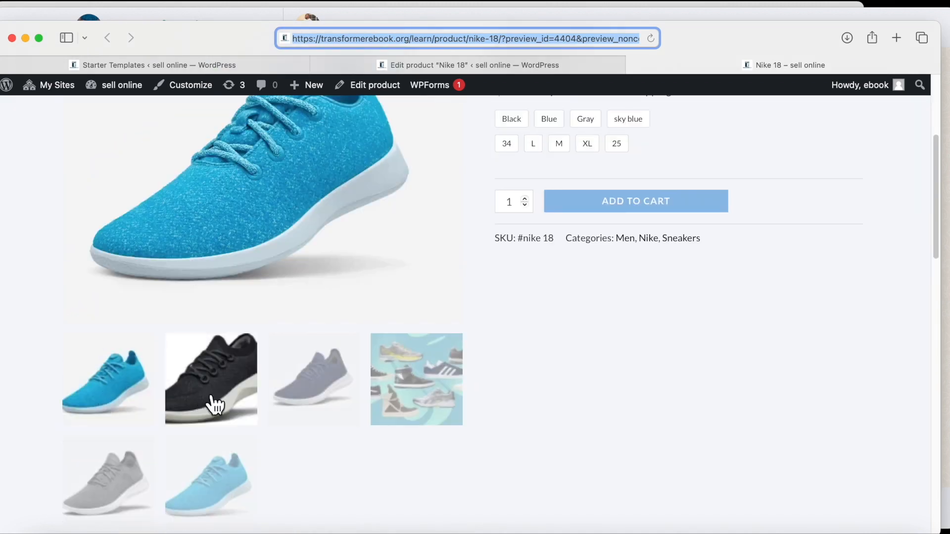
{"action": "left_click", "coordinate": [213, 403]}
{"action": "scroll", "coordinate": [214, 404], "scroll_direction": "up", "scroll_amount": 4}
{"action": "scroll", "coordinate": [212, 403], "scroll_direction": "down", "scroll_amount": 1}
{"action": "left_click", "coordinate": [303, 471]}
{"action": "scroll", "coordinate": [302, 459], "scroll_direction": "down", "scroll_amount": 5}
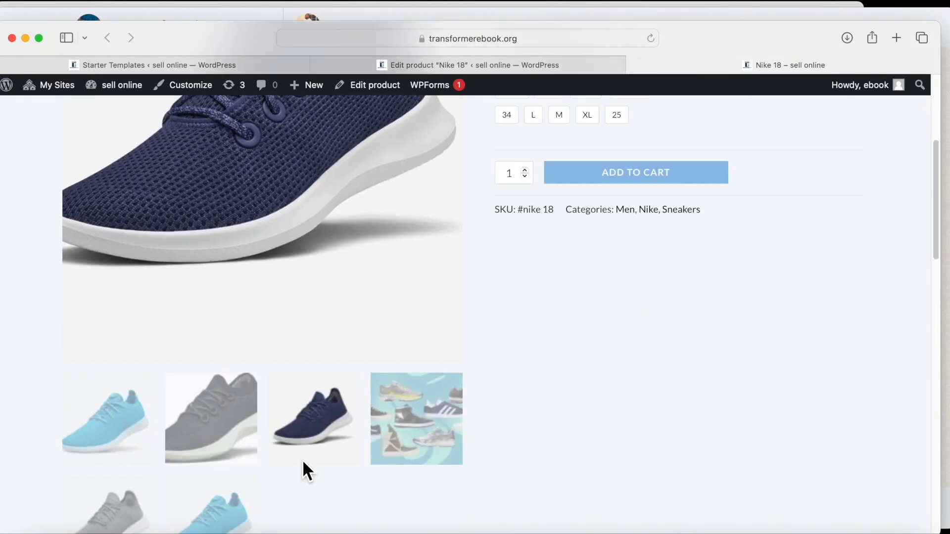
{"action": "left_click", "coordinate": [180, 490]}
{"action": "scroll", "coordinate": [371, 346], "scroll_direction": "up", "scroll_amount": 5}
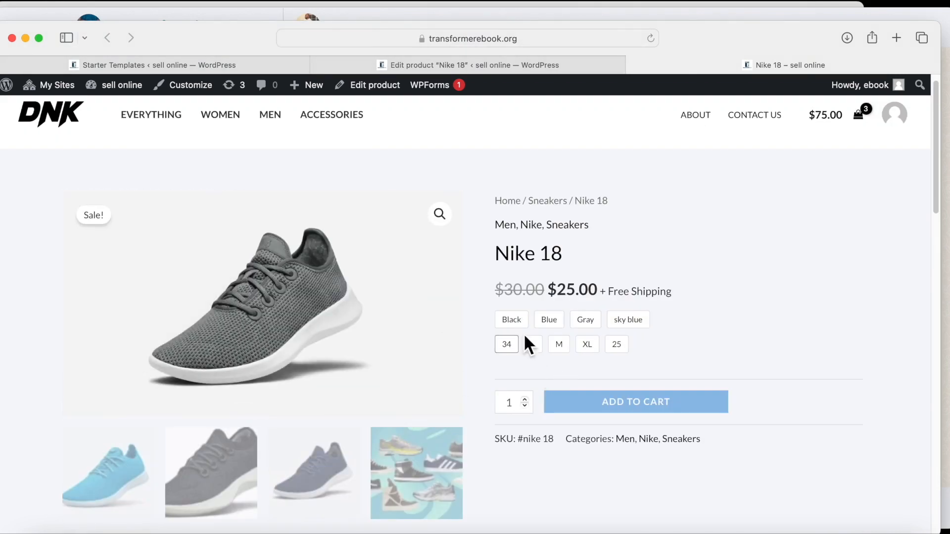
Pick size M and switch the colour swatch from Gray to Blue.
{"action": "left_click", "coordinate": [588, 321]}
{"action": "left_click", "coordinate": [562, 346]}
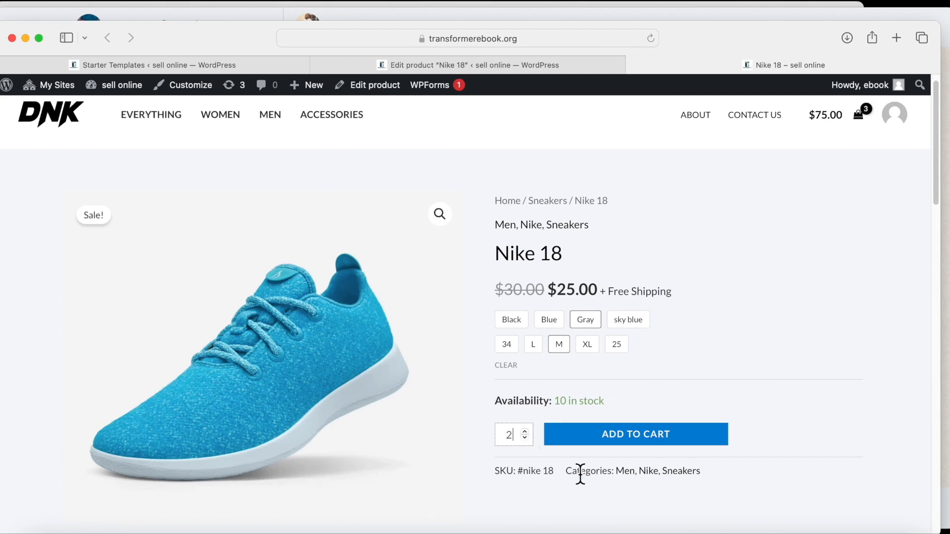
{"action": "scroll", "coordinate": [512, 433], "scroll_direction": "down", "scroll_amount": 3}
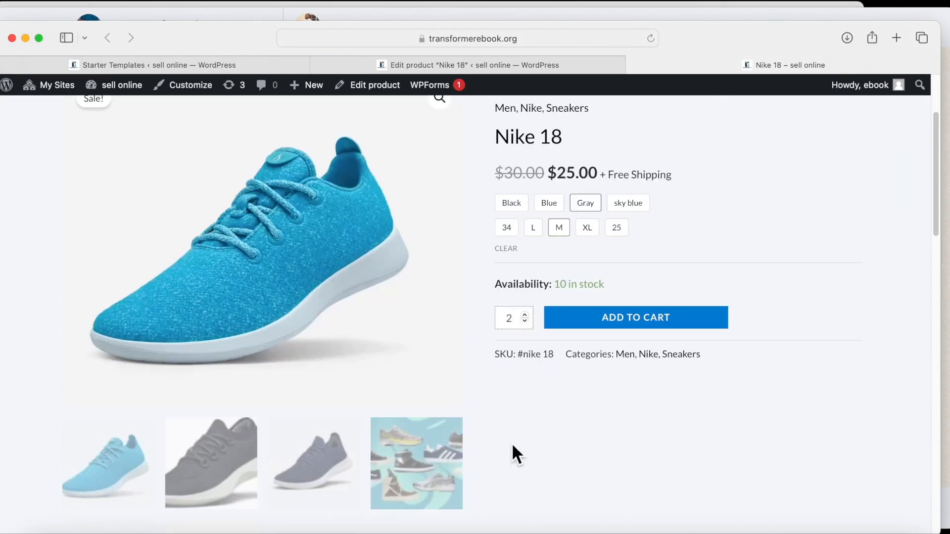
{"action": "left_click", "coordinate": [548, 203]}
{"action": "scroll", "coordinate": [539, 359], "scroll_direction": "down", "scroll_amount": 2}
{"action": "scroll", "coordinate": [557, 322], "scroll_direction": "down", "scroll_amount": 6}
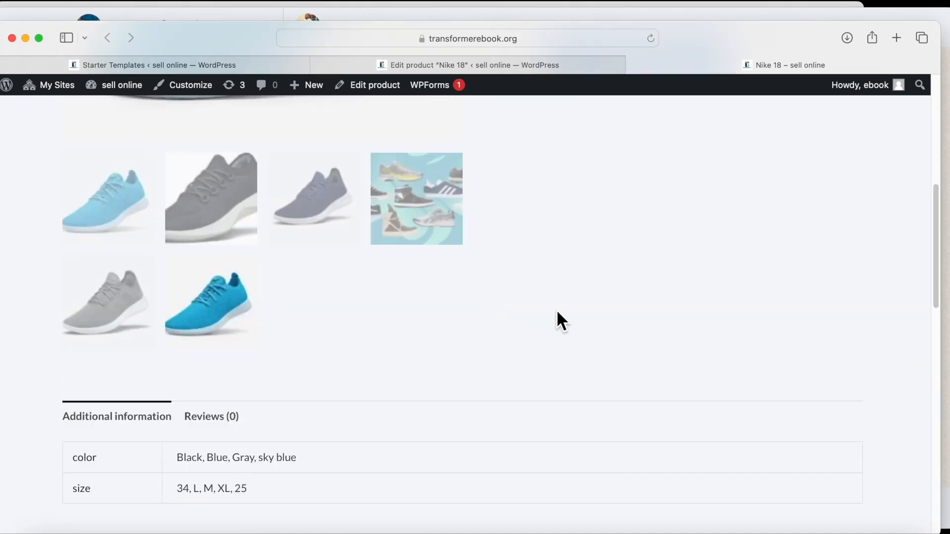
{"action": "scroll", "coordinate": [469, 371], "scroll_direction": "down", "scroll_amount": 10}
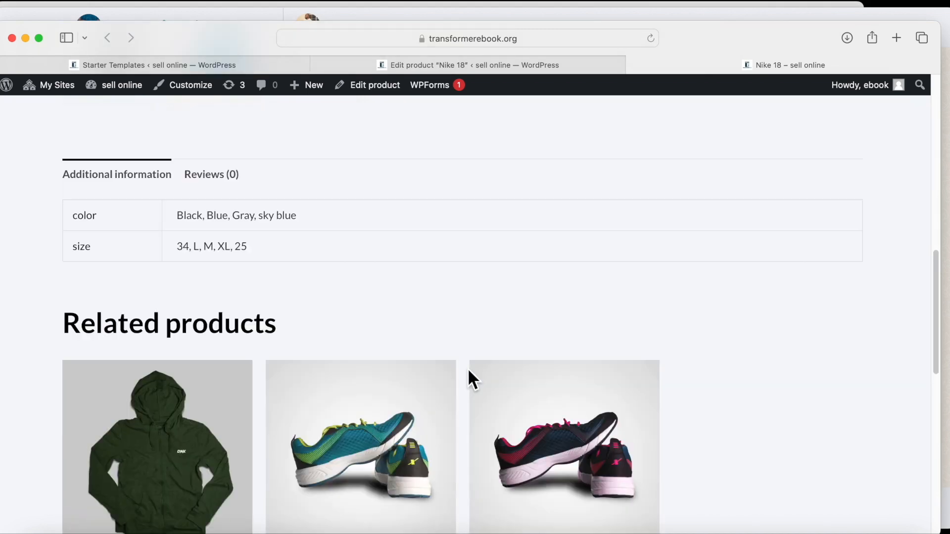
{"action": "scroll", "coordinate": [469, 377], "scroll_direction": "up", "scroll_amount": 2}
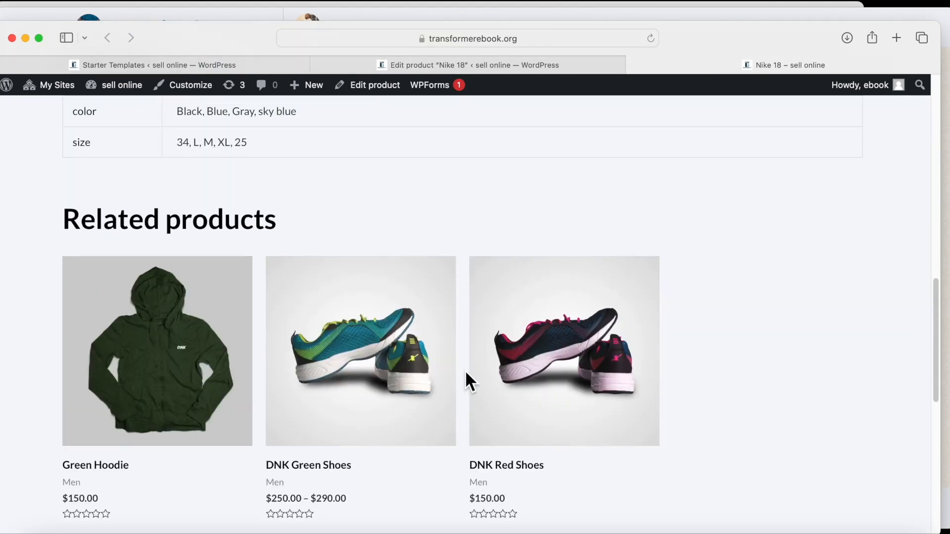
{"action": "scroll", "coordinate": [465, 381], "scroll_direction": "down", "scroll_amount": 4}
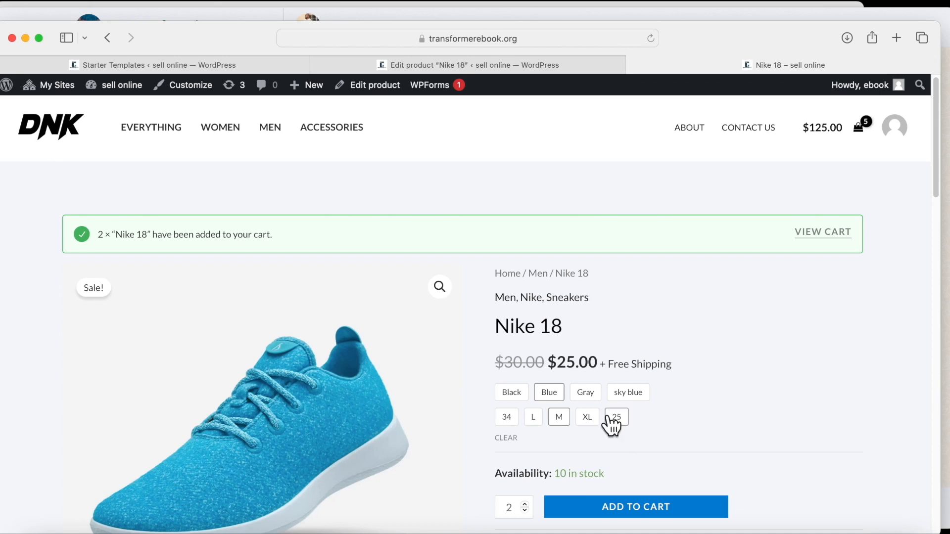
Remove the Black shoes from the cart, leaving two Blue size M Nike 18 pairs at $50.00.
{"action": "scroll", "coordinate": [785, 382], "scroll_direction": "down", "scroll_amount": 5}
{"action": "scroll", "coordinate": [782, 369], "scroll_direction": "up", "scroll_amount": 2}
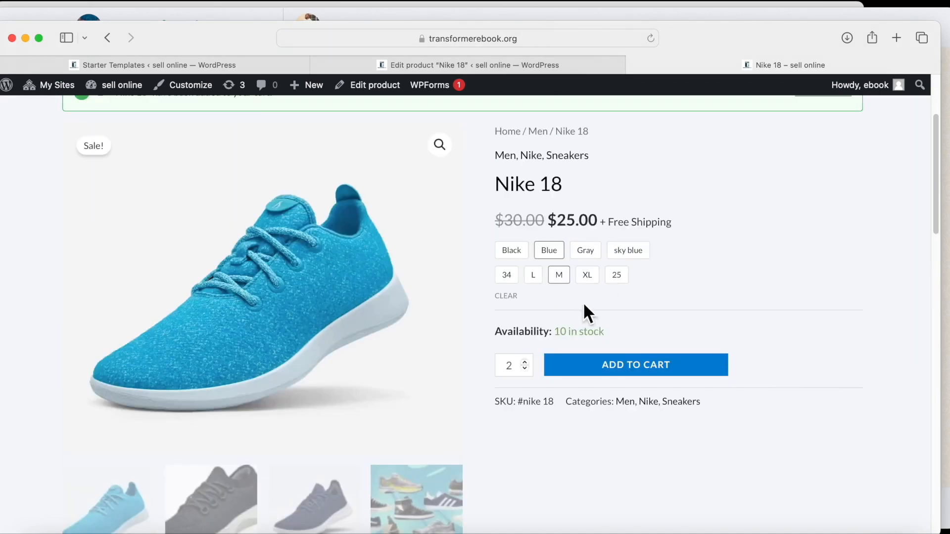
{"action": "scroll", "coordinate": [616, 332], "scroll_direction": "up", "scroll_amount": 3}
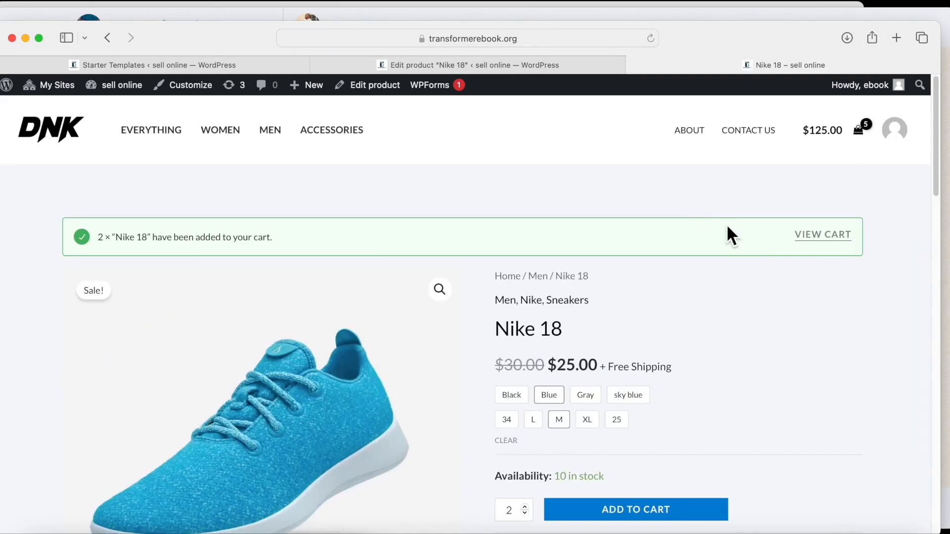
{"action": "left_click", "coordinate": [860, 131]}
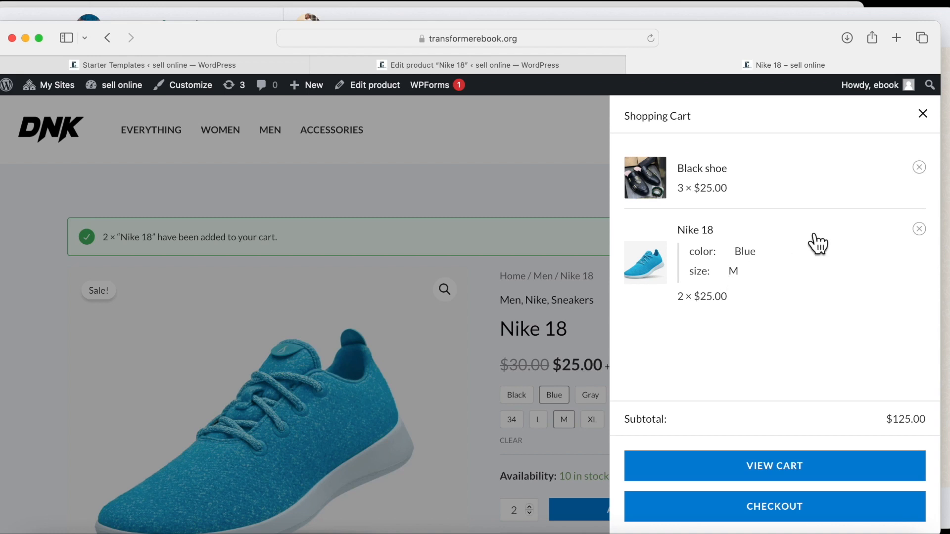
{"action": "left_click", "coordinate": [919, 168]}
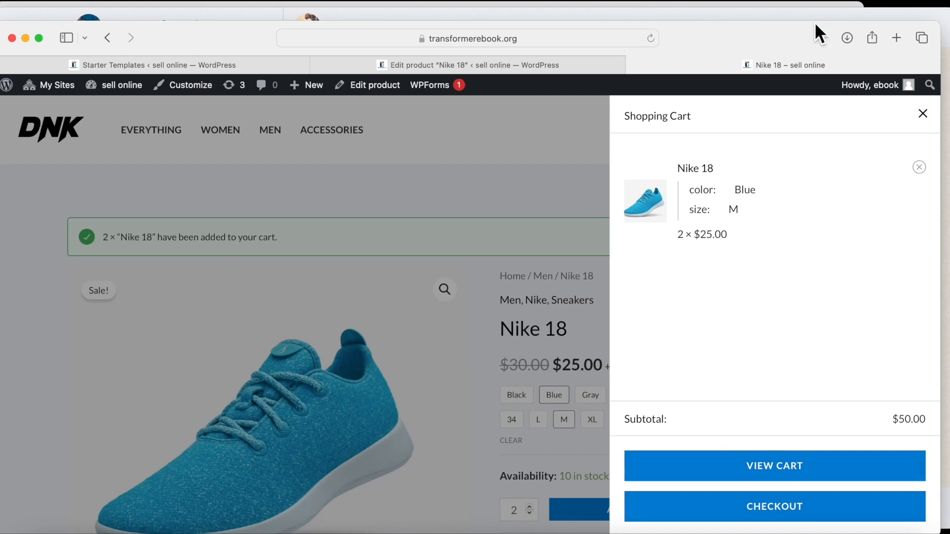
{"action": "left_click", "coordinate": [922, 115]}
{"action": "scroll", "coordinate": [833, 198], "scroll_direction": "down", "scroll_amount": 2}
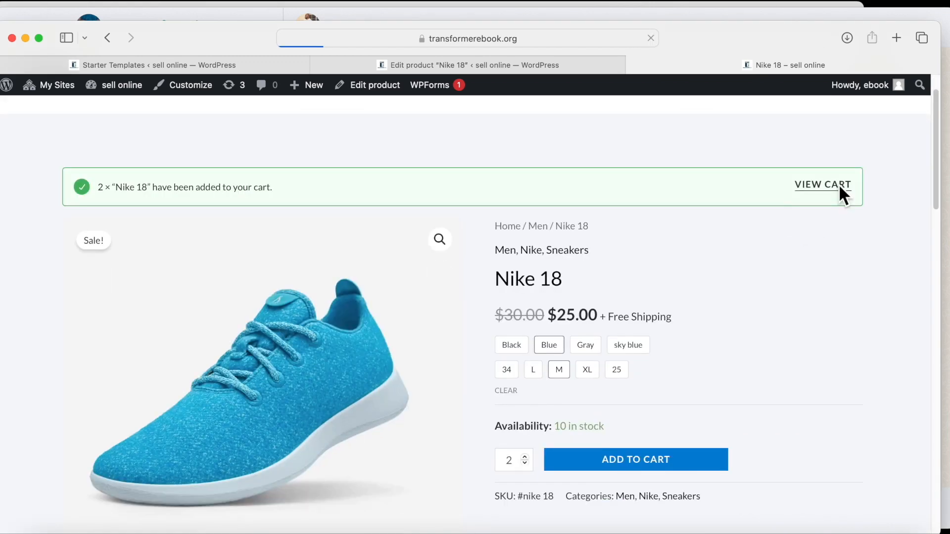
Review the cart table, $50.00 total and Checkout button for two Blue M Nike 18 pairs.
{"action": "scroll", "coordinate": [247, 297], "scroll_direction": "down", "scroll_amount": 3}
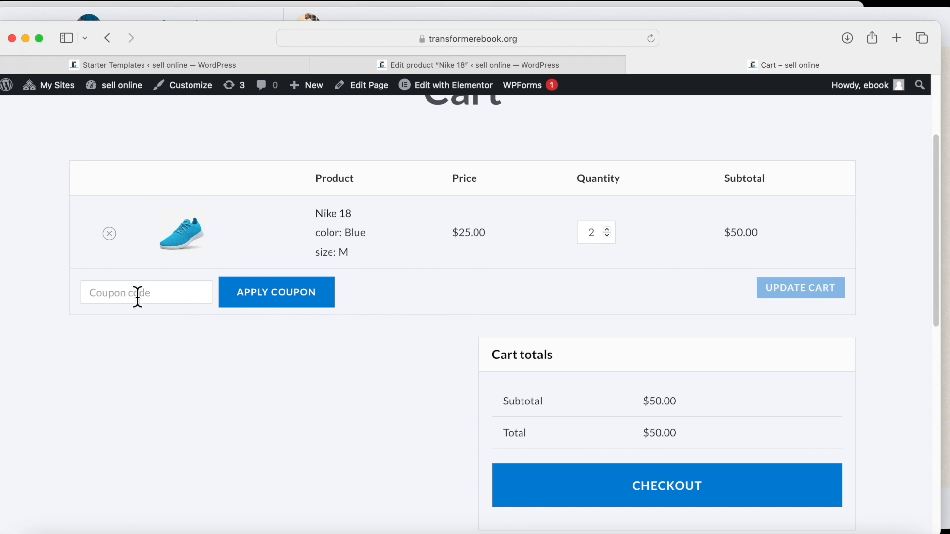
{"action": "scroll", "coordinate": [628, 328], "scroll_direction": "down", "scroll_amount": 10}
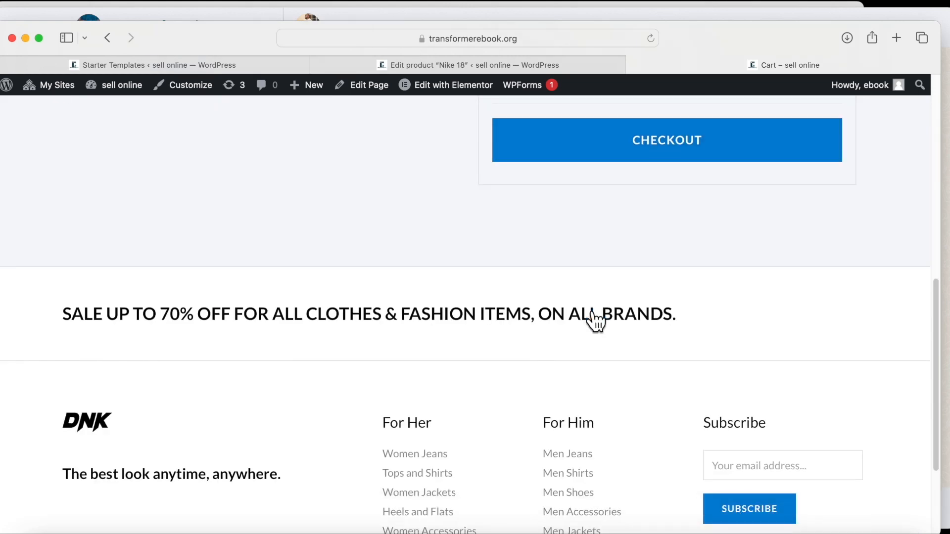
{"action": "scroll", "coordinate": [594, 313], "scroll_direction": "up", "scroll_amount": 10}
{"action": "scroll", "coordinate": [585, 310], "scroll_direction": "down", "scroll_amount": 5}
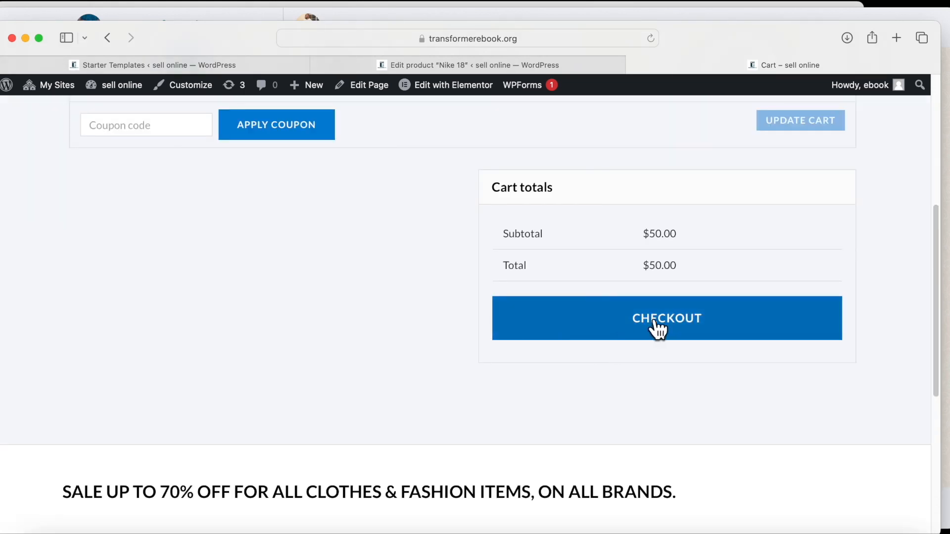
{"action": "scroll", "coordinate": [657, 328], "scroll_direction": "up", "scroll_amount": 5}
{"action": "scroll", "coordinate": [597, 331], "scroll_direction": "up", "scroll_amount": 2}
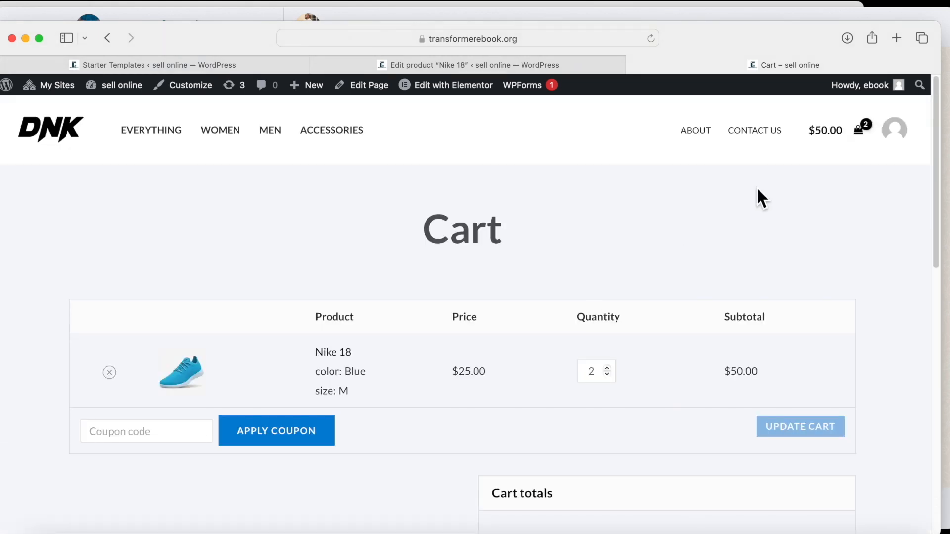
Visit the store home page, then return to the Nike 18 editor and list All Products.
{"action": "left_click", "coordinate": [56, 127]}
{"action": "scroll", "coordinate": [377, 352], "scroll_direction": "down", "scroll_amount": 10}
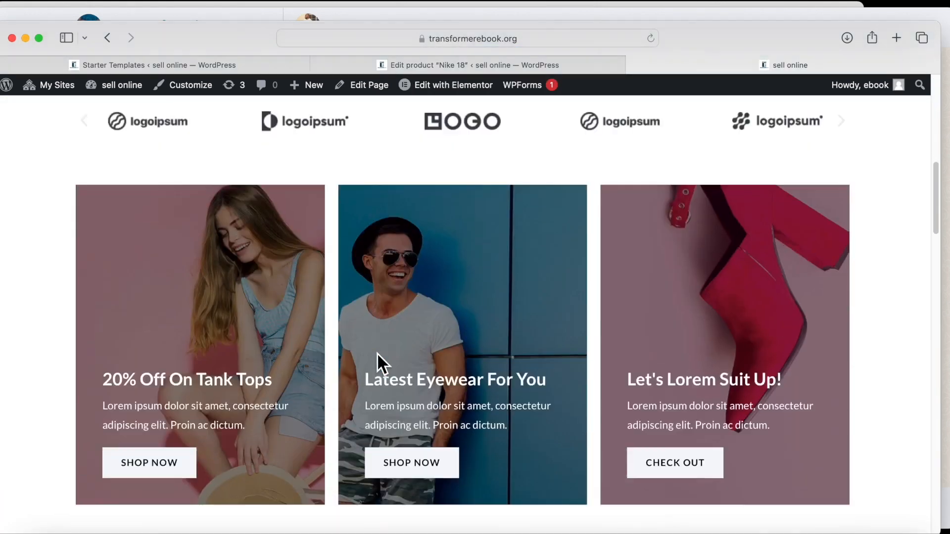
{"action": "scroll", "coordinate": [377, 353], "scroll_direction": "down", "scroll_amount": 5}
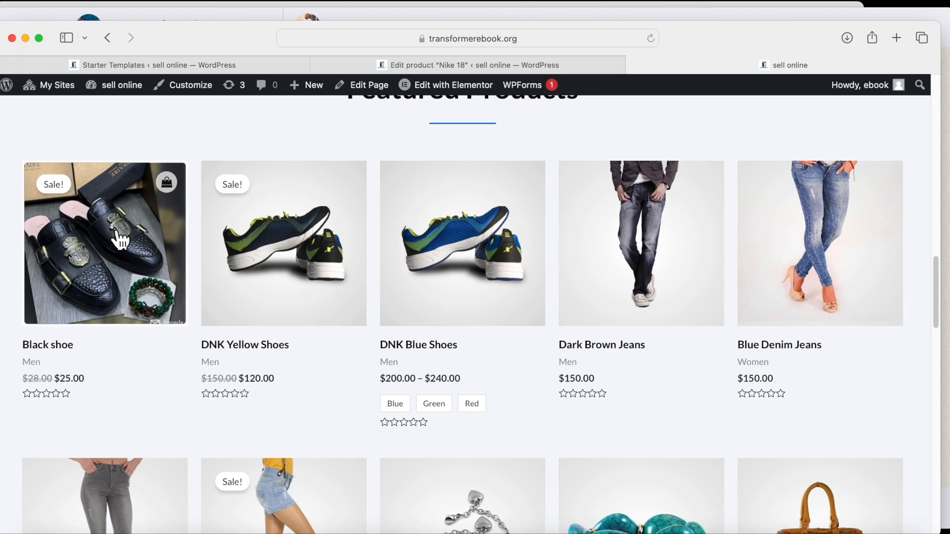
{"action": "mouse_move", "coordinate": [115, 85]}
{"action": "left_click", "coordinate": [416, 63]}
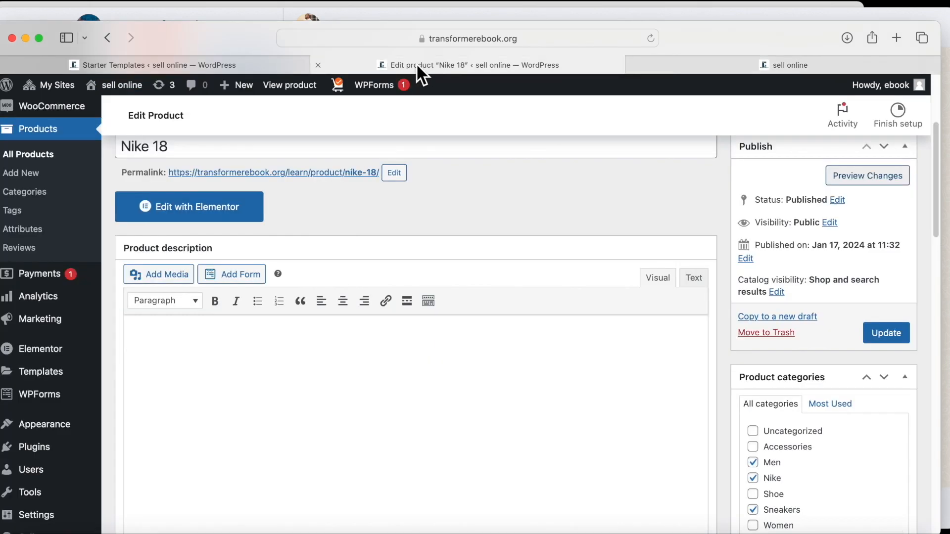
{"action": "scroll", "coordinate": [35, 158], "scroll_direction": "up", "scroll_amount": 5}
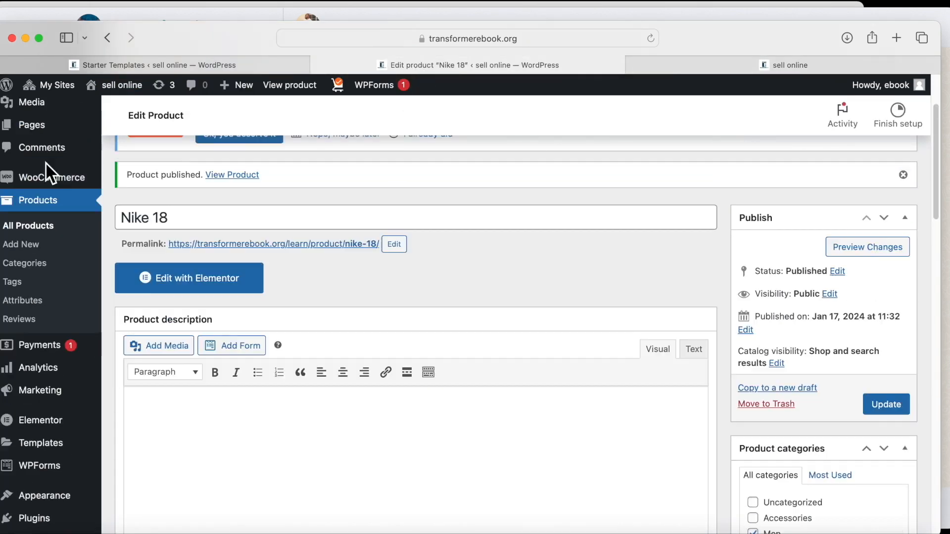
{"action": "left_click", "coordinate": [29, 336]}
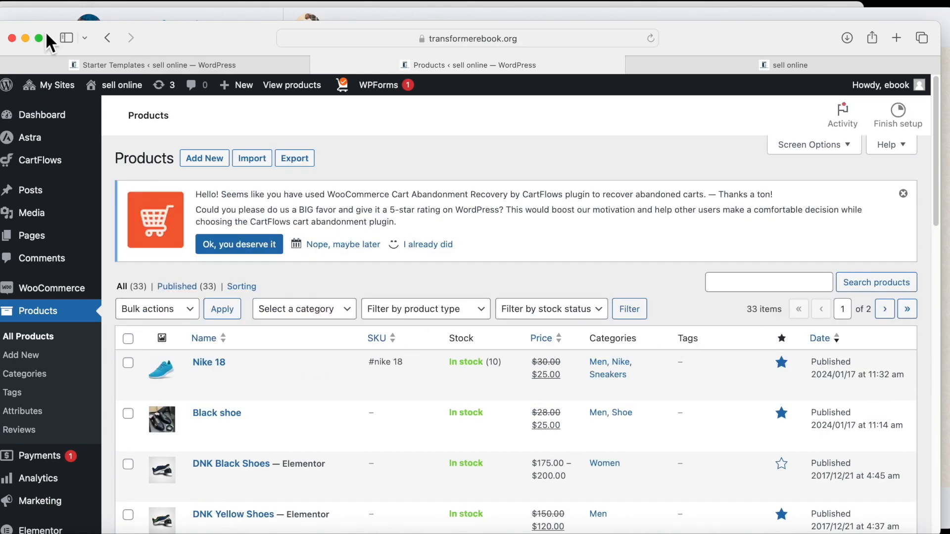
View the front page and confirm Nike 18 leads Featured Products at $25.00, reduced from $30.00.
{"action": "left_click", "coordinate": [117, 85]}
{"action": "scroll", "coordinate": [333, 274], "scroll_direction": "down", "scroll_amount": 5}
{"action": "scroll", "coordinate": [334, 285], "scroll_direction": "down", "scroll_amount": 3}
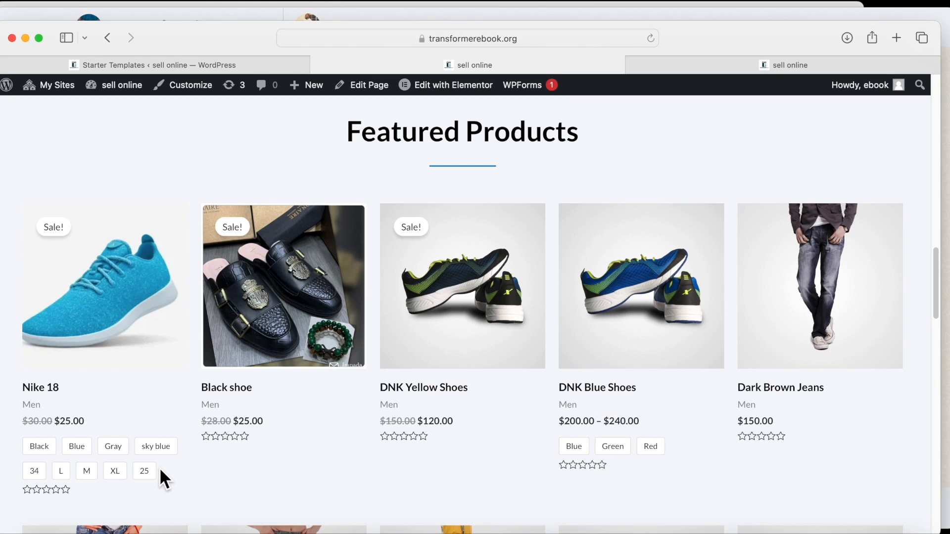
{"action": "scroll", "coordinate": [64, 394], "scroll_direction": "down", "scroll_amount": 5}
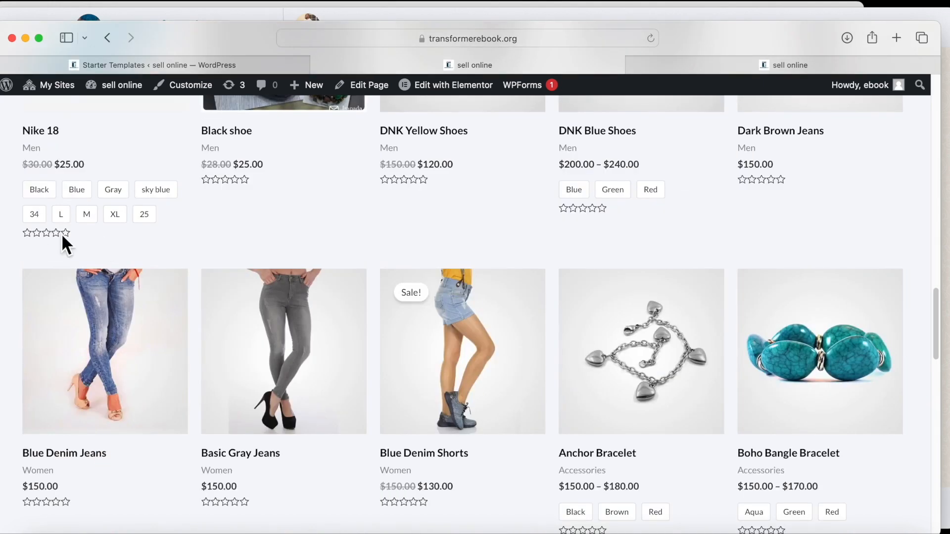
{"action": "scroll", "coordinate": [64, 250], "scroll_direction": "up", "scroll_amount": 7}
{"action": "scroll", "coordinate": [168, 372], "scroll_direction": "down", "scroll_amount": 4}
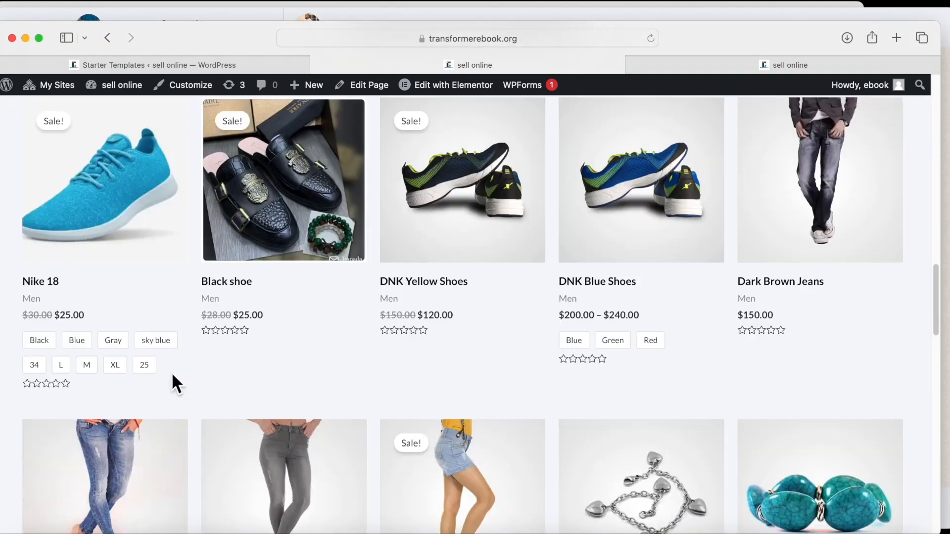
{"action": "scroll", "coordinate": [188, 331], "scroll_direction": "up", "scroll_amount": 2}
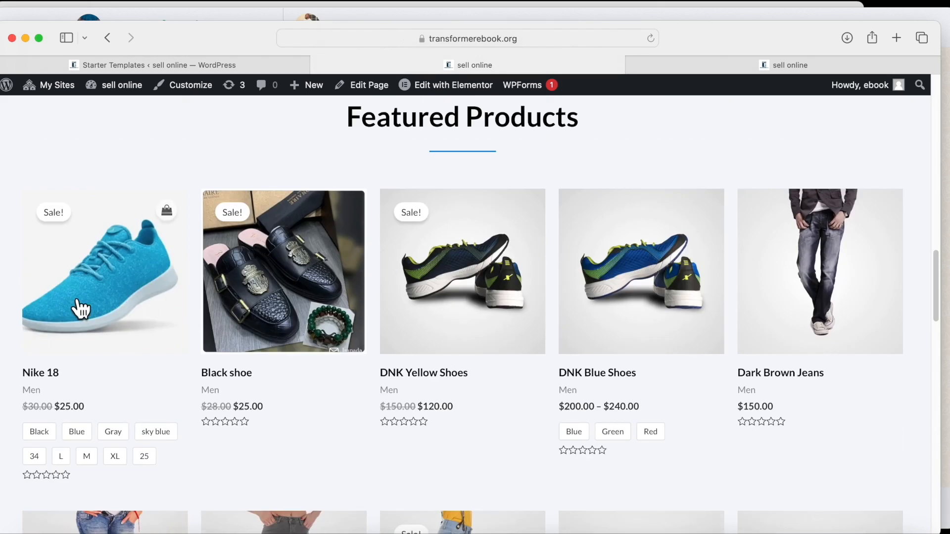
{"action": "scroll", "coordinate": [305, 302], "scroll_direction": "up", "scroll_amount": 6}
{"action": "scroll", "coordinate": [340, 356], "scroll_direction": "down", "scroll_amount": 6}
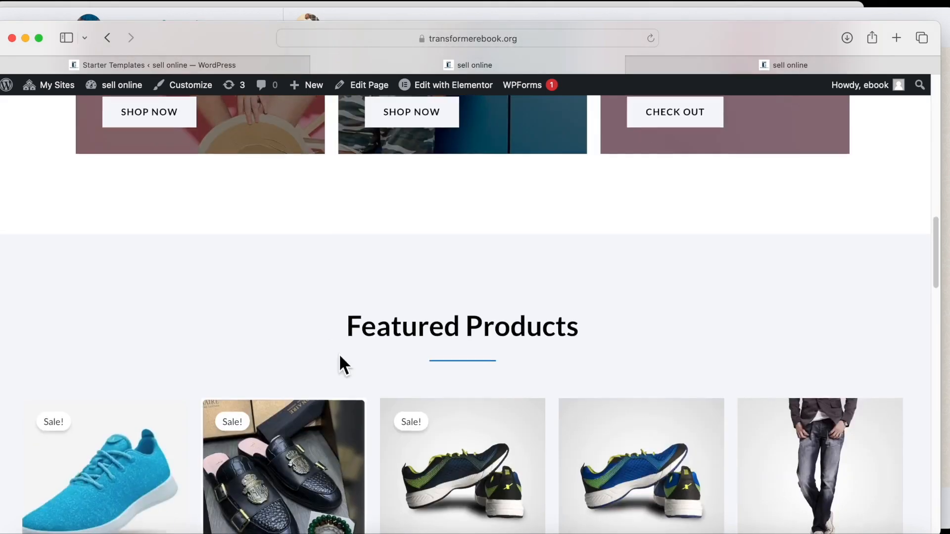
{"action": "scroll", "coordinate": [441, 406], "scroll_direction": "down", "scroll_amount": 4}
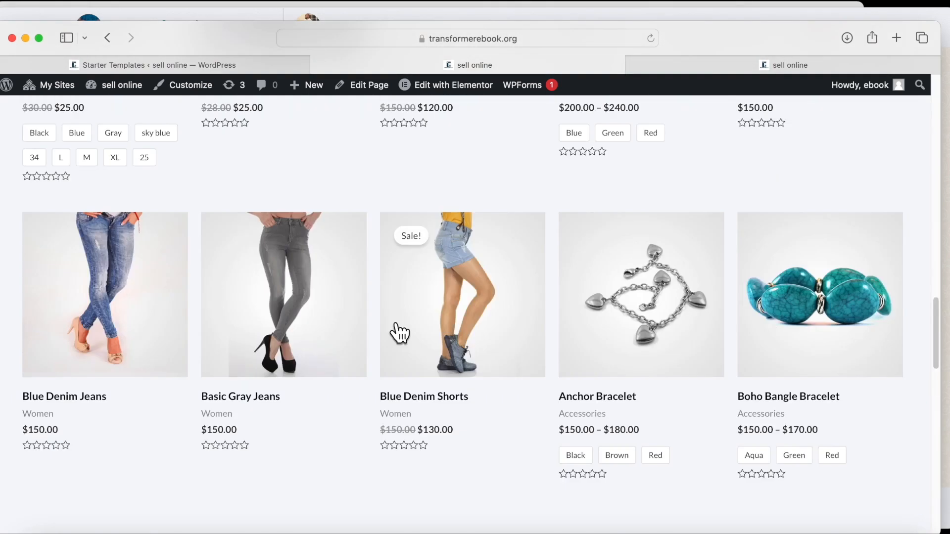
{"action": "scroll", "coordinate": [394, 333], "scroll_direction": "up", "scroll_amount": 15}
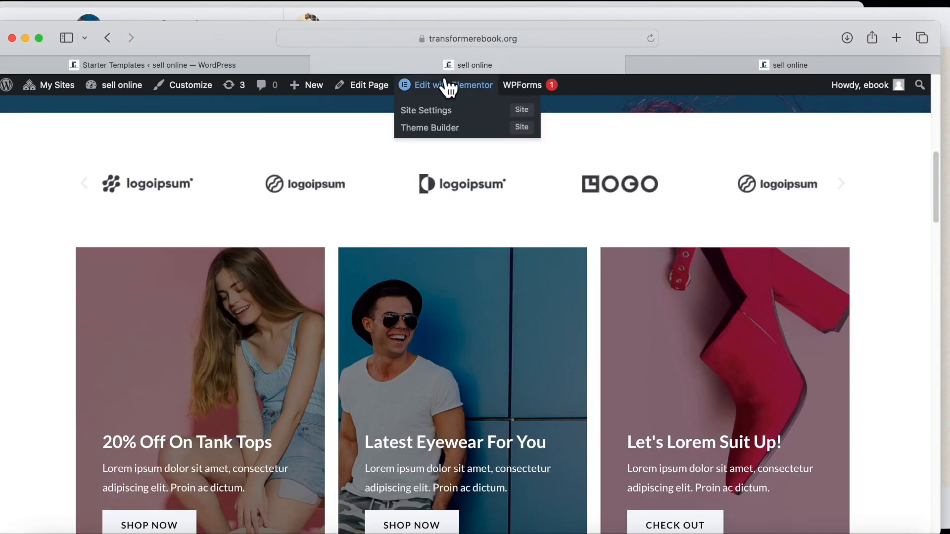
{"action": "left_click", "coordinate": [445, 78]}
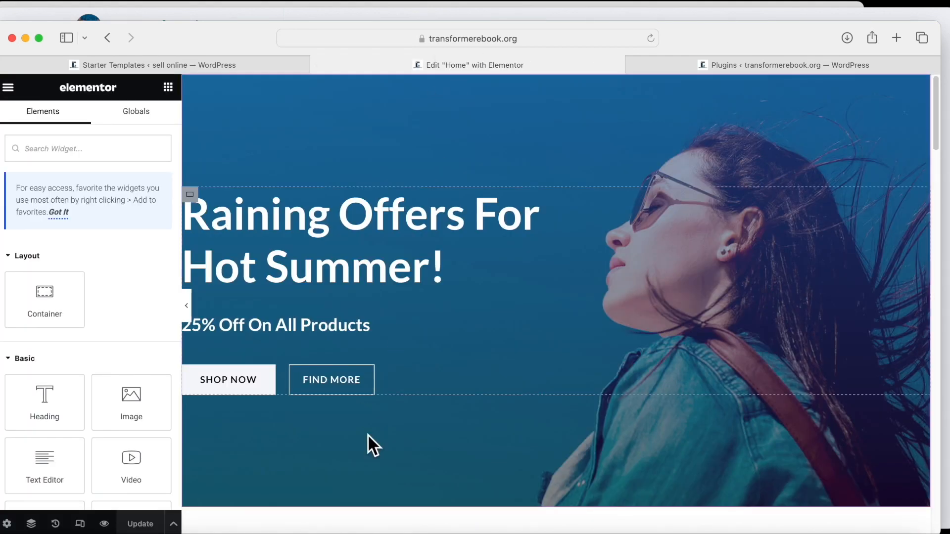
Select the Home page's Featured Products section in the Elementor editor.
{"action": "scroll", "coordinate": [367, 434], "scroll_direction": "down", "scroll_amount": 3}
{"action": "scroll", "coordinate": [367, 435], "scroll_direction": "up", "scroll_amount": 3}
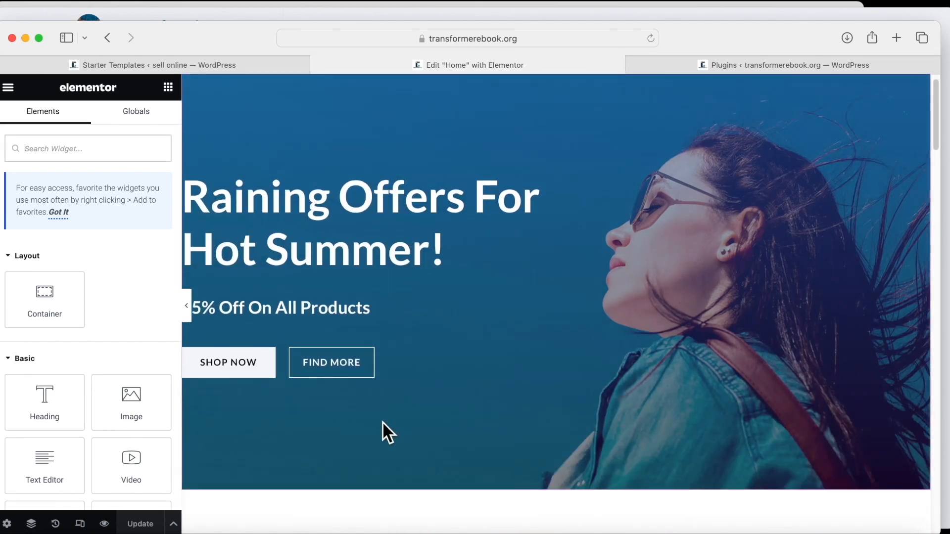
{"action": "scroll", "coordinate": [384, 424], "scroll_direction": "down", "scroll_amount": 10}
{"action": "scroll", "coordinate": [384, 428], "scroll_direction": "down", "scroll_amount": 15}
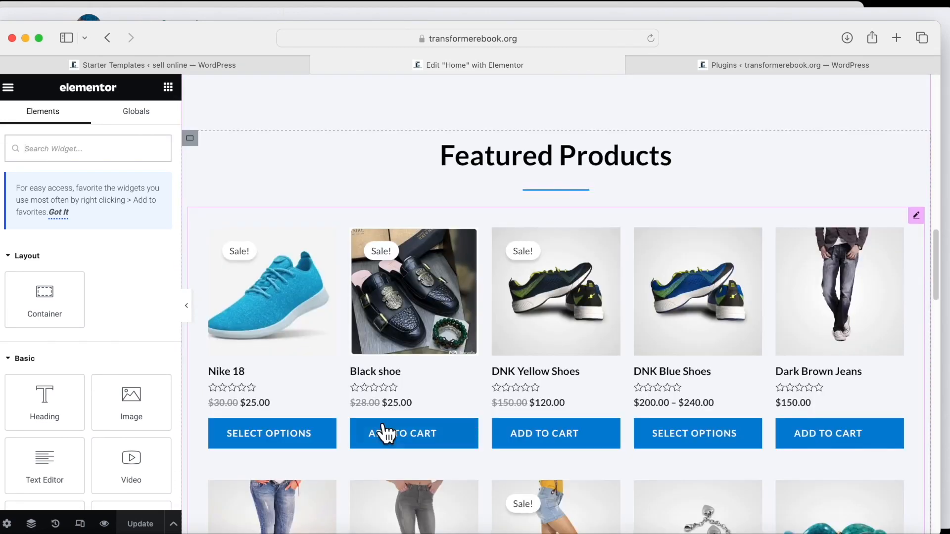
{"action": "scroll", "coordinate": [386, 434], "scroll_direction": "up", "scroll_amount": 11}
{"action": "scroll", "coordinate": [385, 435], "scroll_direction": "up", "scroll_amount": 4}
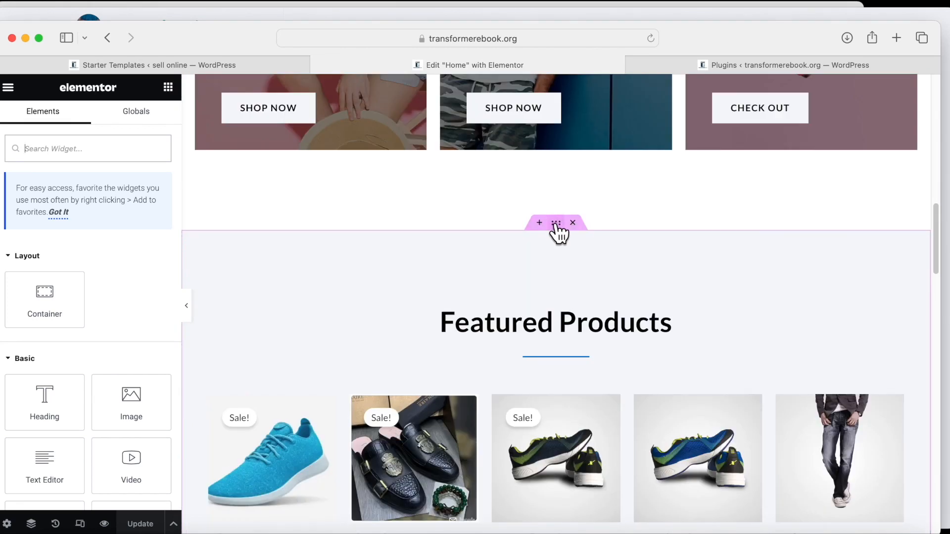
{"action": "left_click", "coordinate": [526, 378]}
{"action": "scroll", "coordinate": [526, 378], "scroll_direction": "down", "scroll_amount": 12}
{"action": "scroll", "coordinate": [524, 369], "scroll_direction": "up", "scroll_amount": 9}
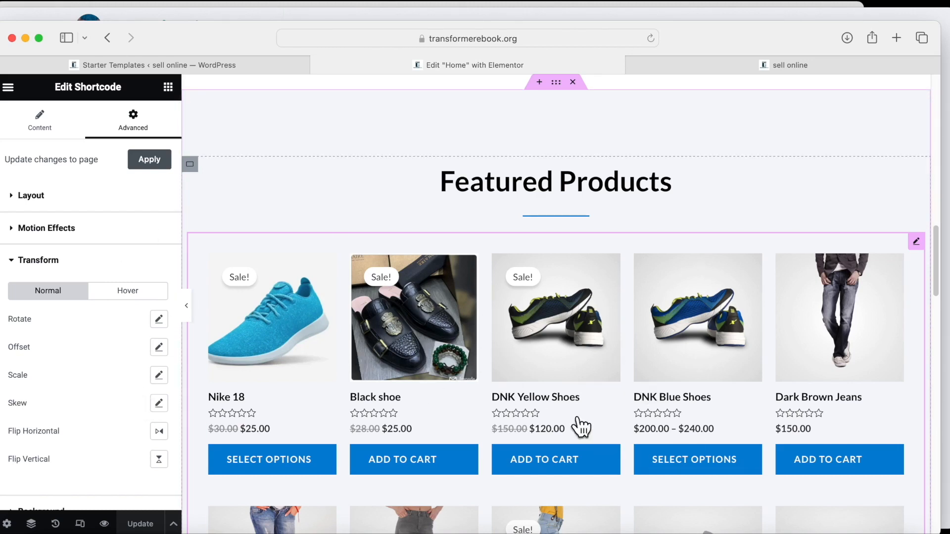
{"action": "scroll", "coordinate": [602, 418], "scroll_direction": "up", "scroll_amount": 3}
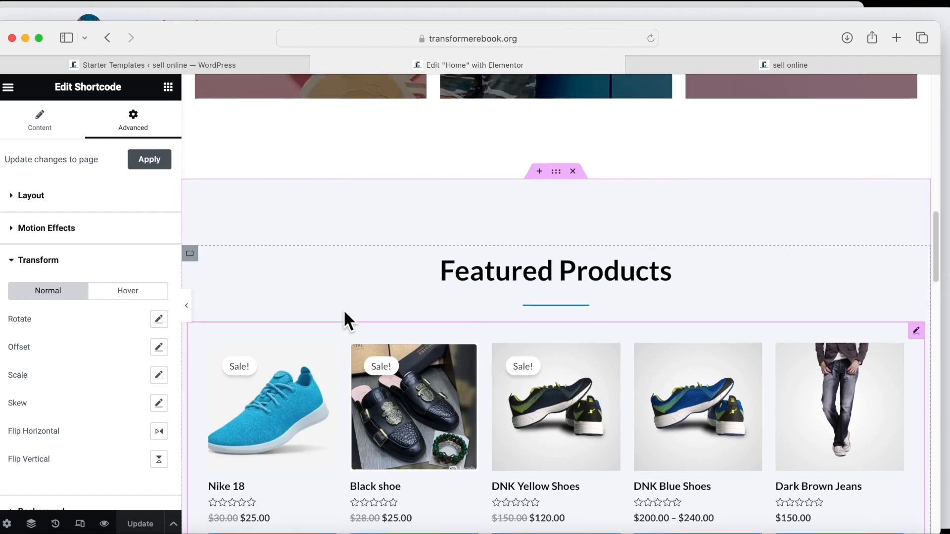
{"action": "scroll", "coordinate": [572, 214], "scroll_direction": "up", "scroll_amount": 2}
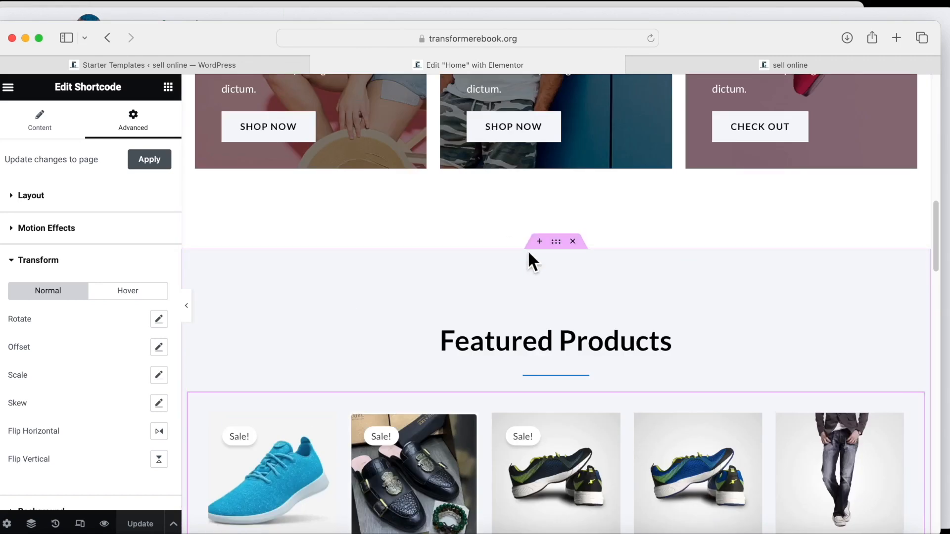
Search the Elementor widget list for 'produ' to find product widgets.
{"action": "left_click", "coordinate": [168, 87]}
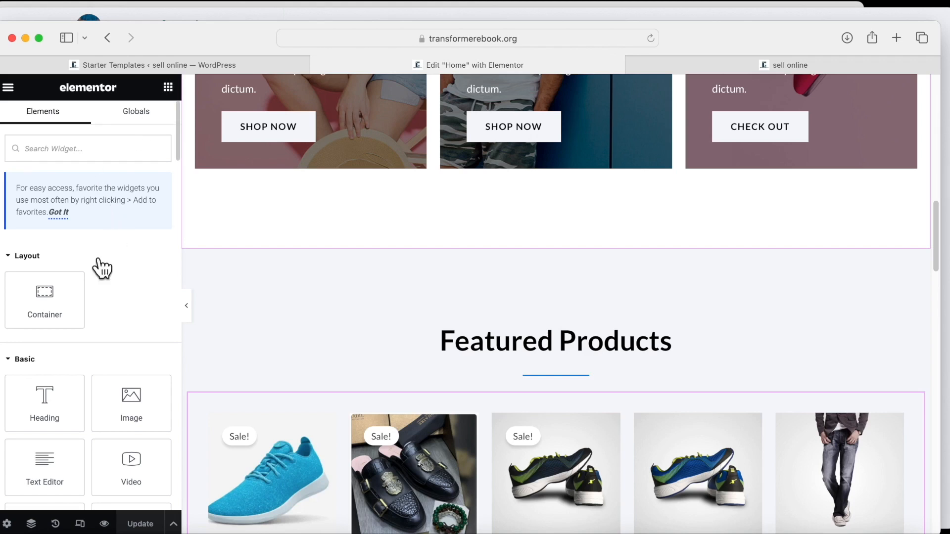
{"action": "left_click", "coordinate": [67, 145]}
{"action": "type", "text": "pro"}
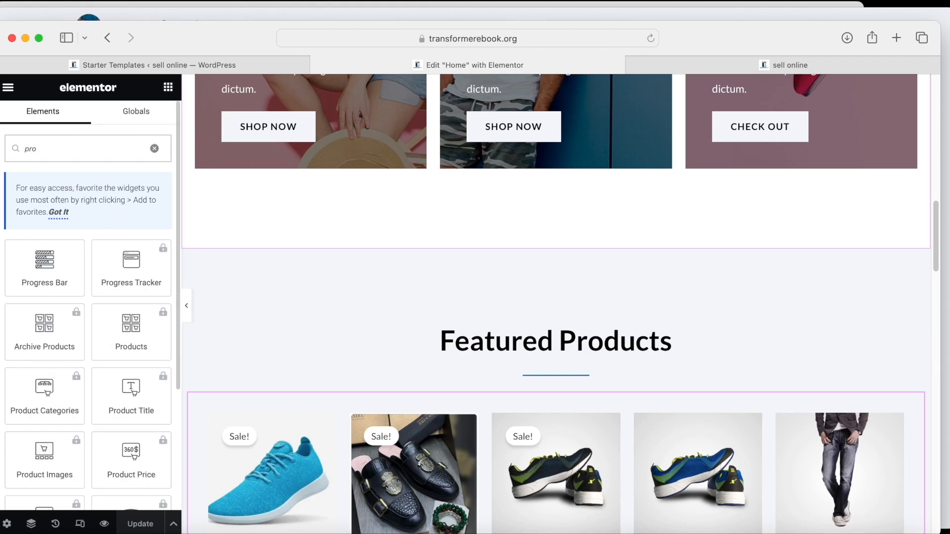
{"action": "type", "text": "duc"}
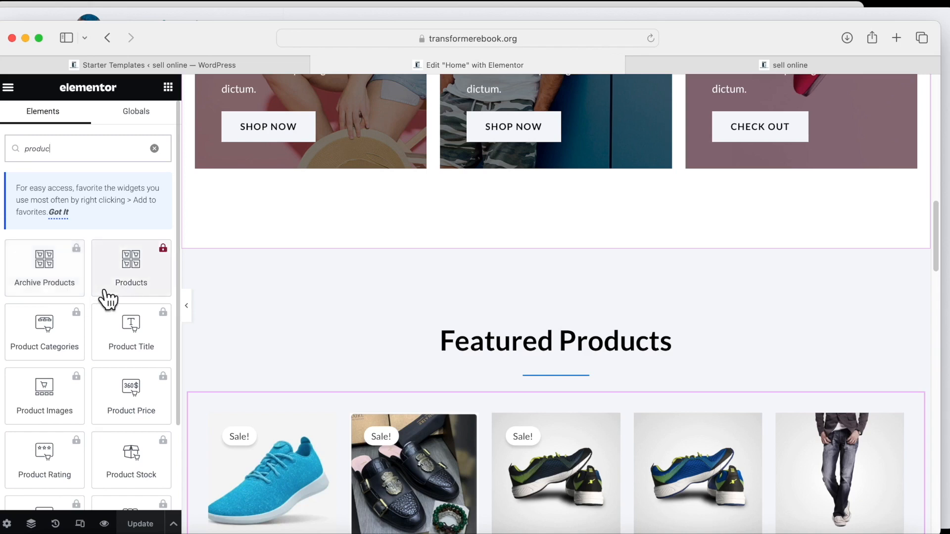
{"action": "scroll", "coordinate": [124, 324], "scroll_direction": "down", "scroll_amount": 5}
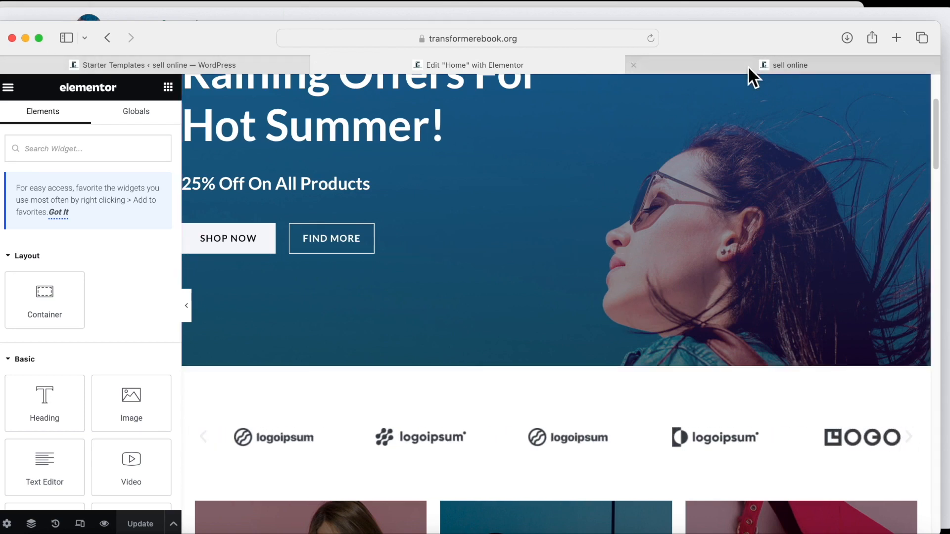
Go through My Sites > Network Admin to the Plugins list of 16 installed plugins.
{"action": "left_click", "coordinate": [738, 67]}
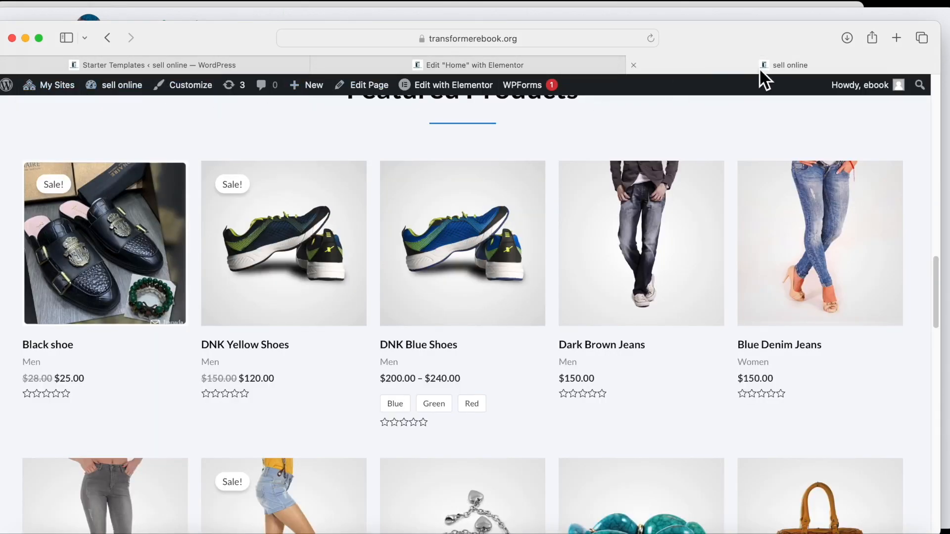
{"action": "mouse_move", "coordinate": [30, 90]}
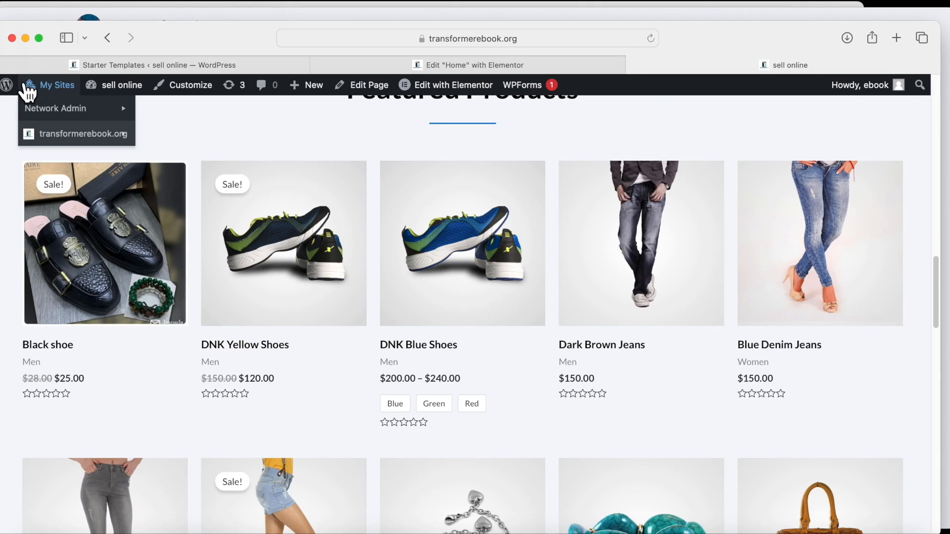
{"action": "left_click", "coordinate": [31, 89]}
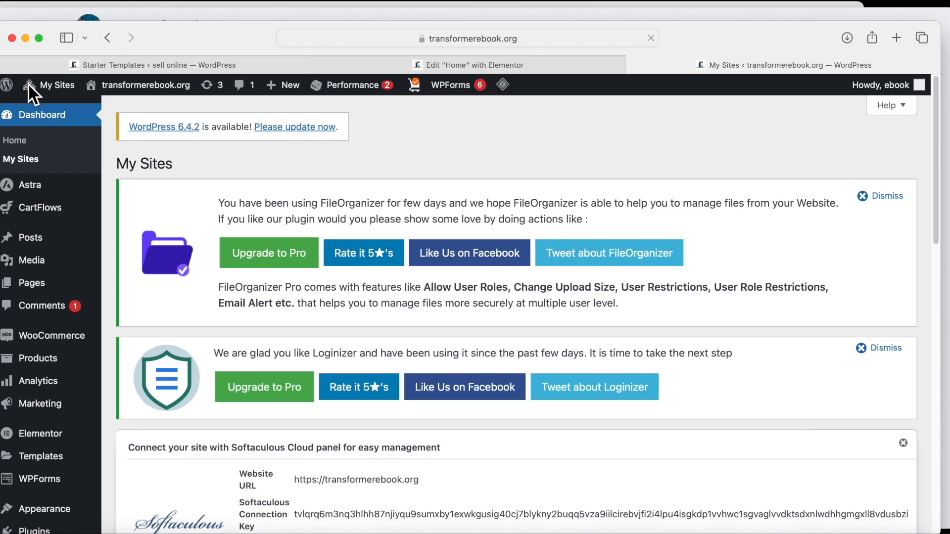
{"action": "mouse_move", "coordinate": [8, 87]}
{"action": "scroll", "coordinate": [70, 356], "scroll_direction": "down", "scroll_amount": 3}
{"action": "mouse_move", "coordinate": [64, 486]}
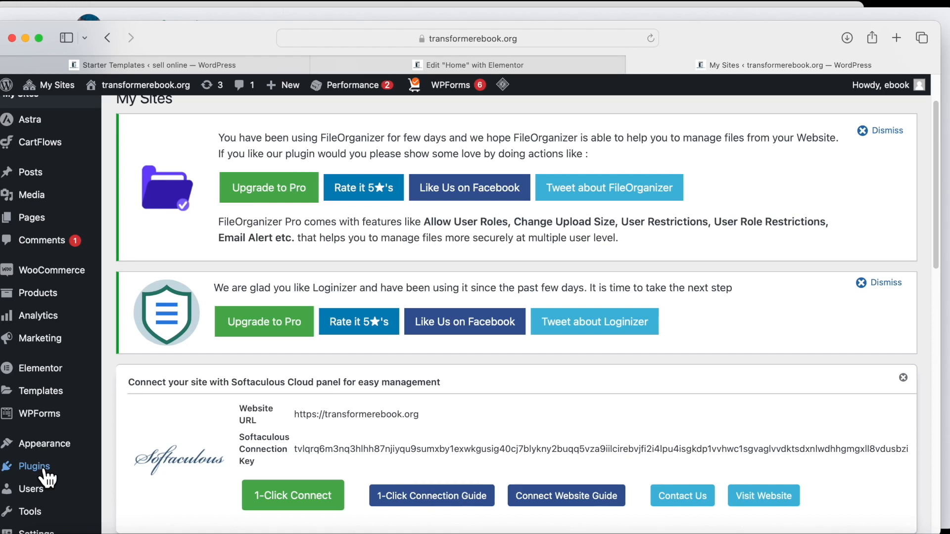
{"action": "mouse_move", "coordinate": [52, 92]}
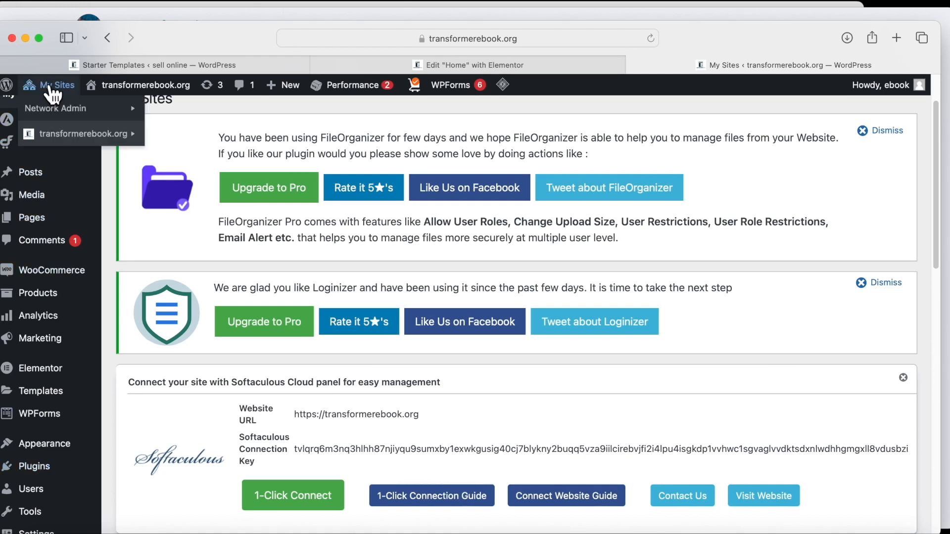
{"action": "mouse_move", "coordinate": [66, 114]}
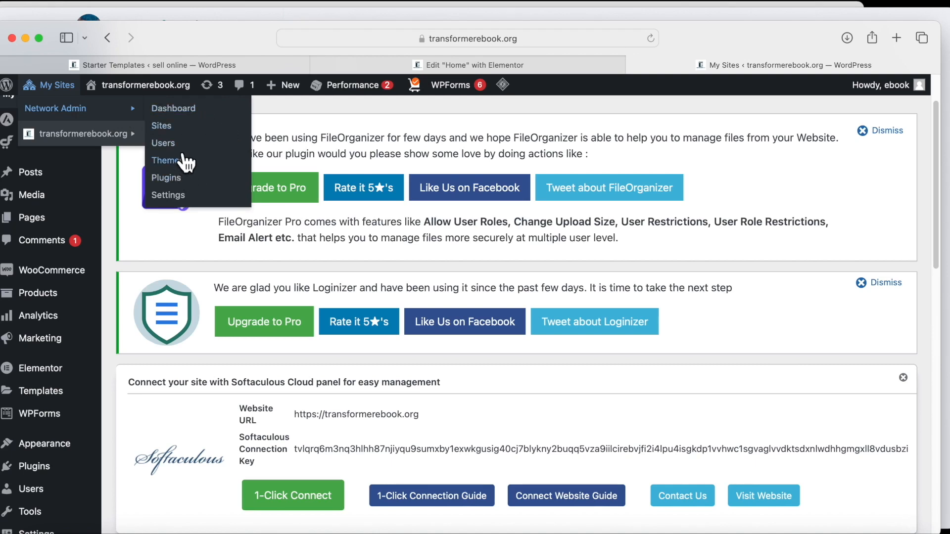
{"action": "left_click", "coordinate": [176, 179]}
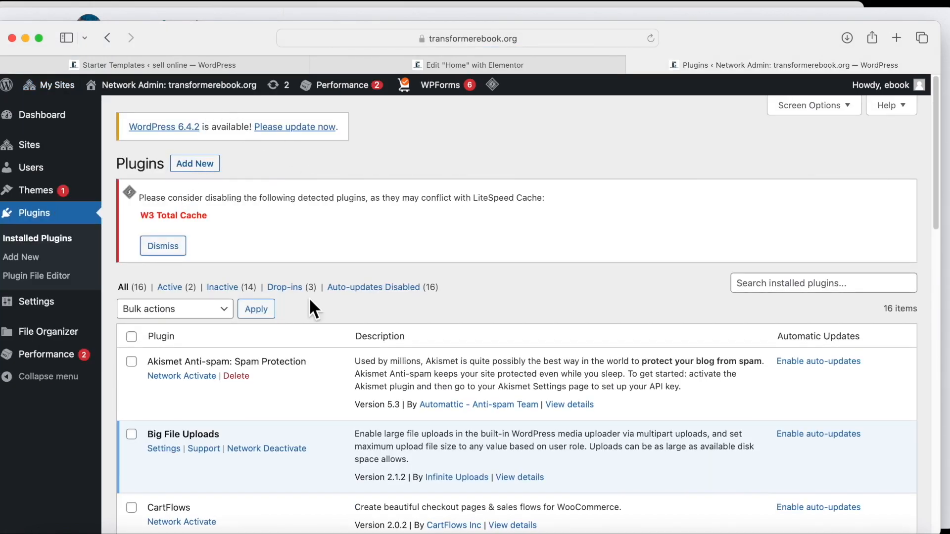
Search the Add New plugin directory for 'elementor'.
{"action": "left_click", "coordinate": [198, 165]}
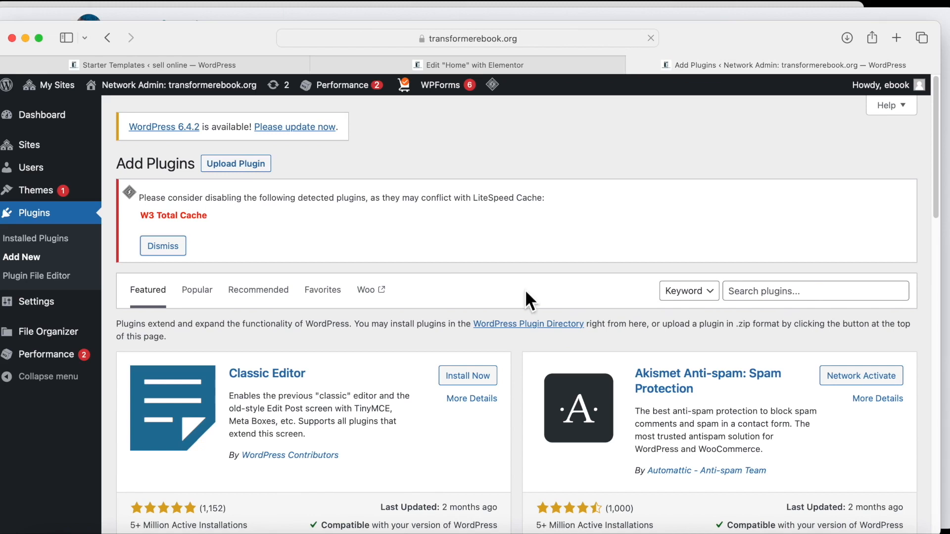
{"action": "left_click", "coordinate": [755, 289]}
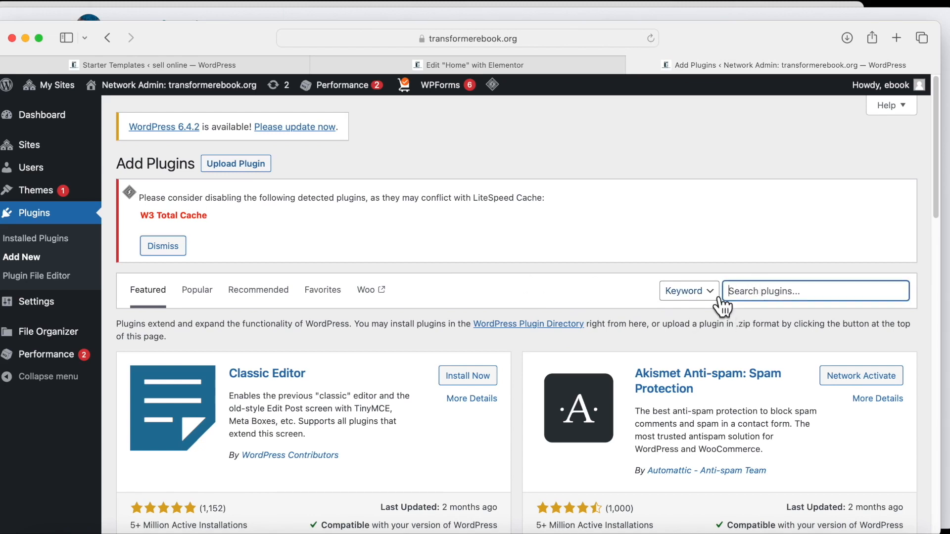
{"action": "type", "text": "elementor"}
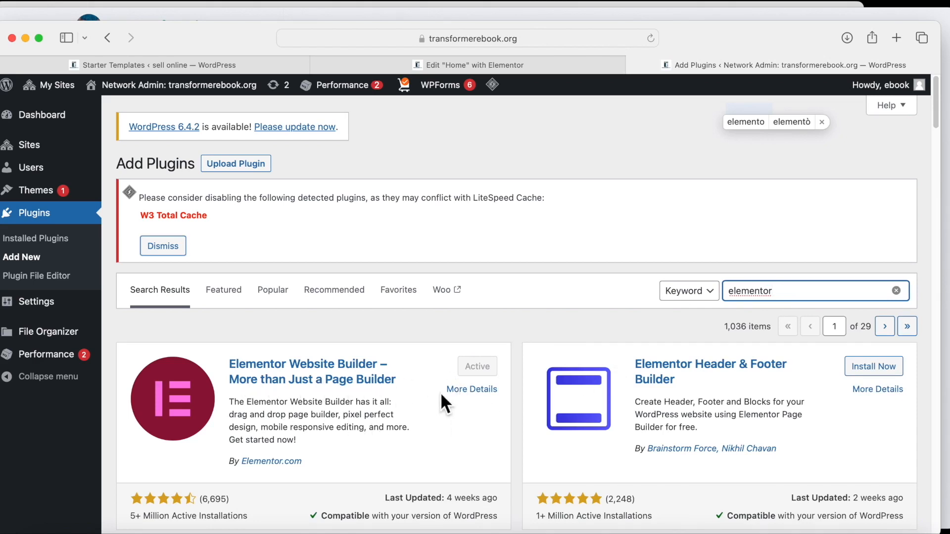
Install and activate Essential Addons for Elementor from the search results.
{"action": "scroll", "coordinate": [441, 395], "scroll_direction": "down", "scroll_amount": 2}
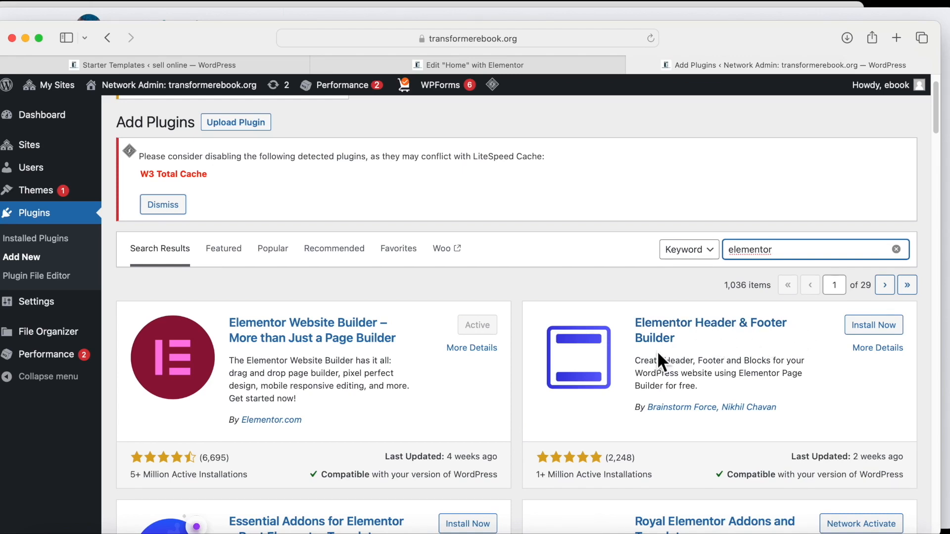
{"action": "scroll", "coordinate": [620, 386], "scroll_direction": "down", "scroll_amount": 2}
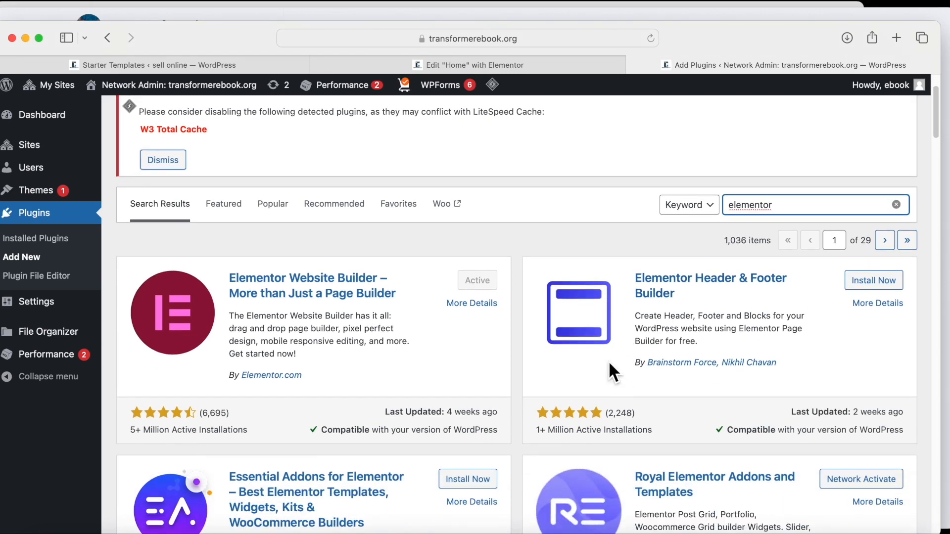
{"action": "scroll", "coordinate": [618, 317], "scroll_direction": "down", "scroll_amount": 2}
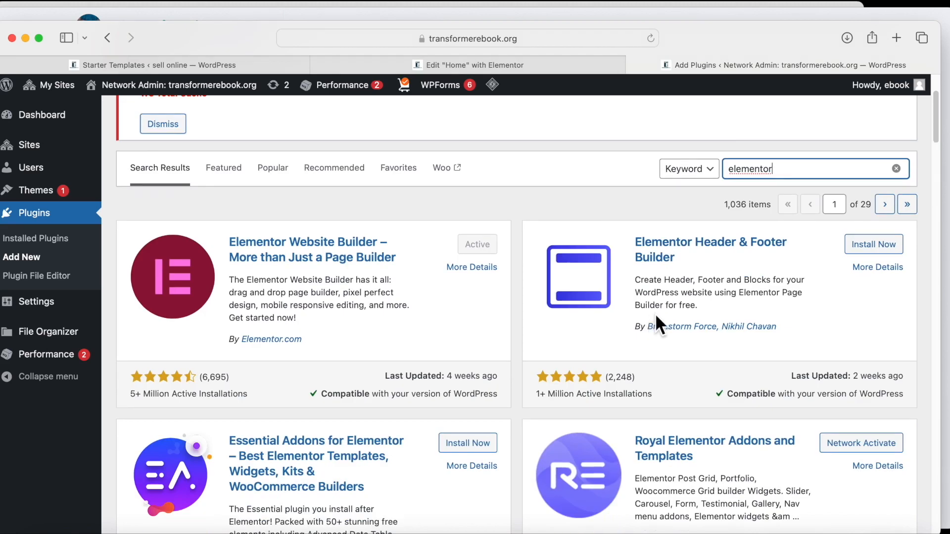
{"action": "scroll", "coordinate": [569, 346], "scroll_direction": "down", "scroll_amount": 2}
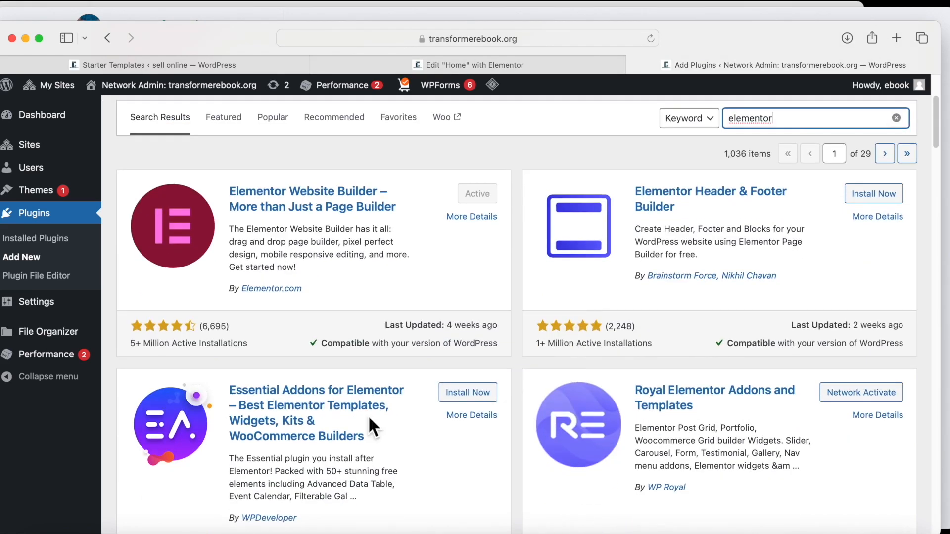
{"action": "scroll", "coordinate": [347, 418], "scroll_direction": "down", "scroll_amount": 2}
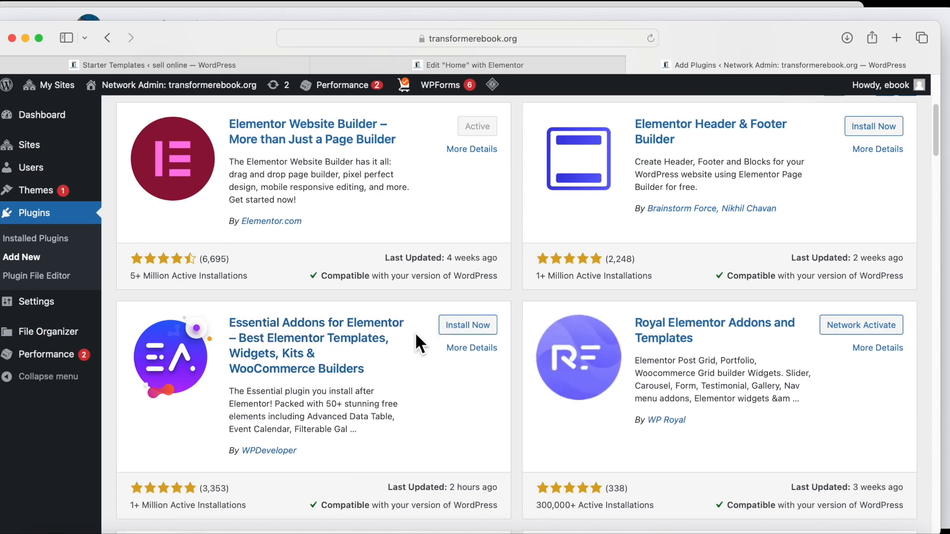
{"action": "scroll", "coordinate": [558, 242], "scroll_direction": "up", "scroll_amount": 1}
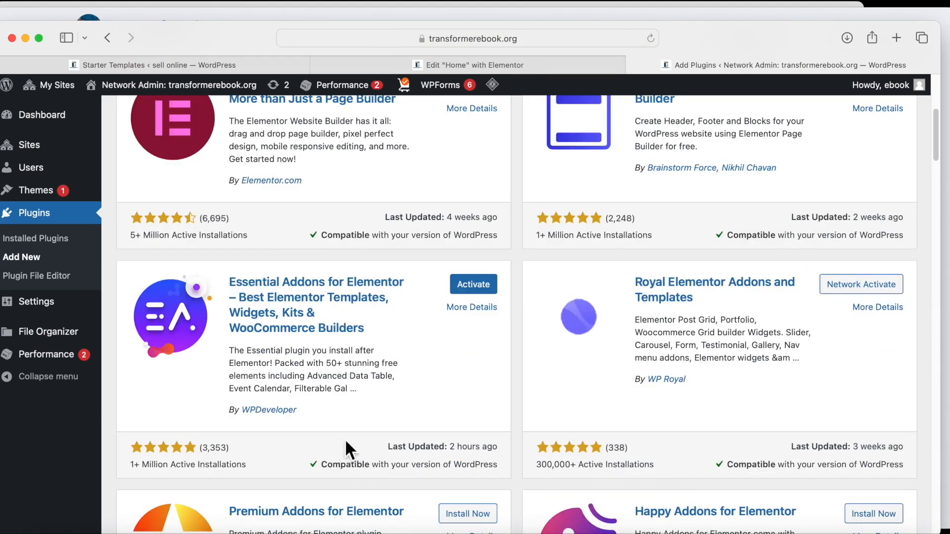
{"action": "left_click", "coordinate": [475, 284]}
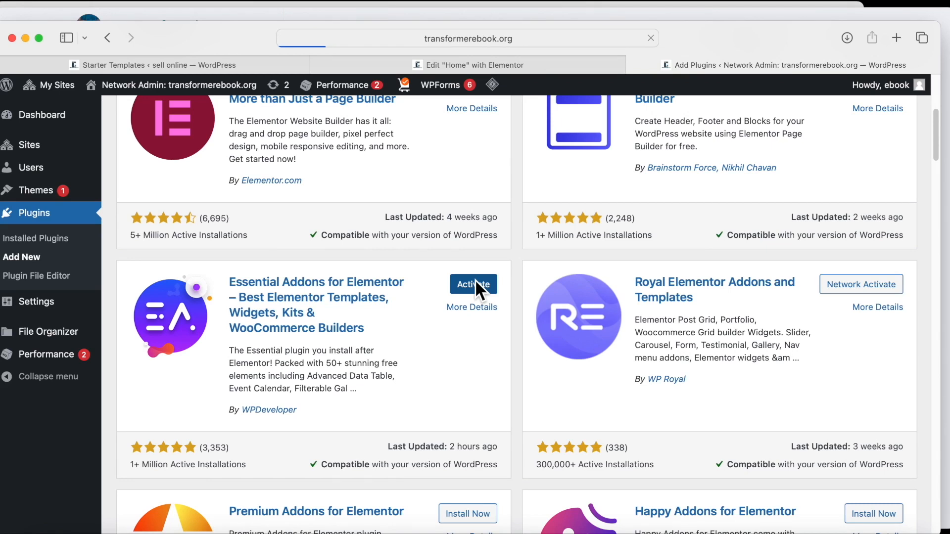
{"action": "scroll", "coordinate": [475, 284], "scroll_direction": "up", "scroll_amount": 1}
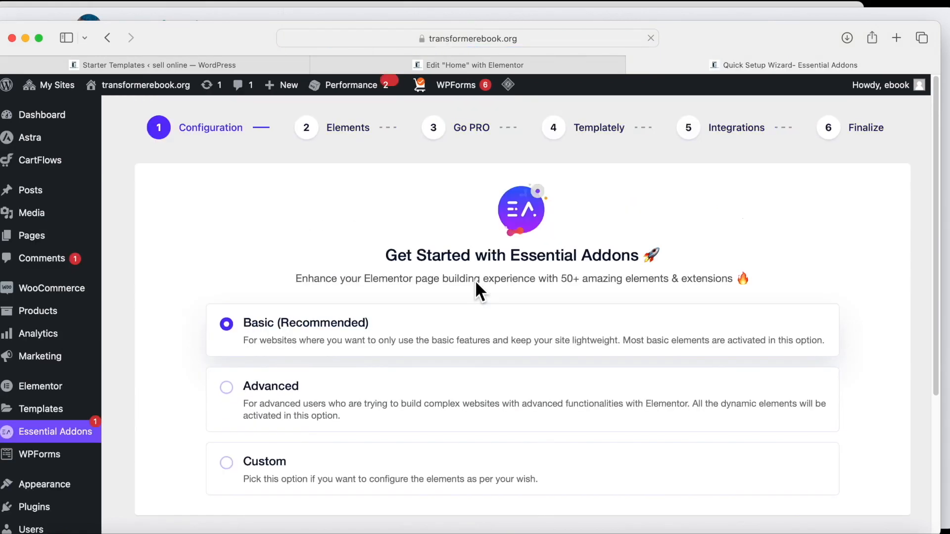
Try the Advanced and Custom setup types, then settle on Basic (Recommended).
{"action": "scroll", "coordinate": [476, 285], "scroll_direction": "down", "scroll_amount": 3}
{"action": "scroll", "coordinate": [479, 293], "scroll_direction": "up", "scroll_amount": 2}
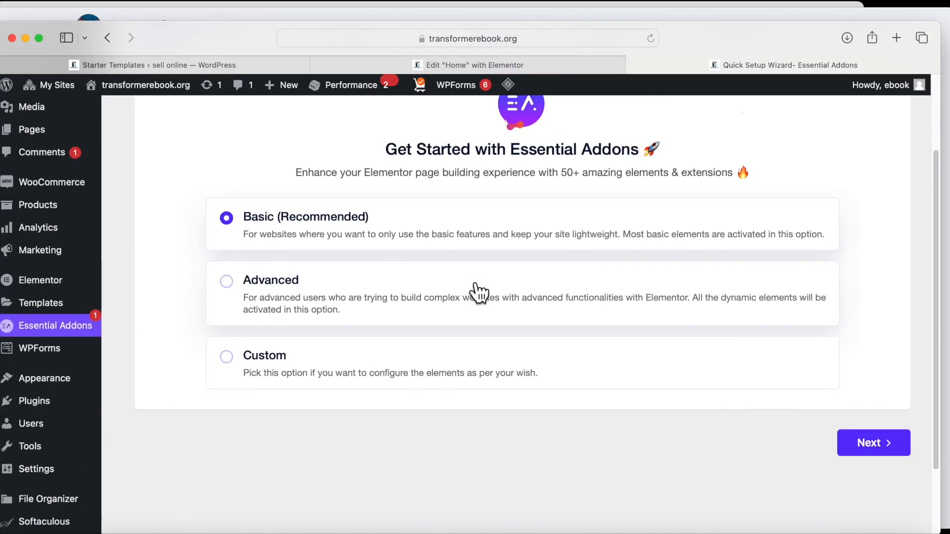
{"action": "left_click", "coordinate": [227, 283]}
{"action": "left_click", "coordinate": [226, 356]}
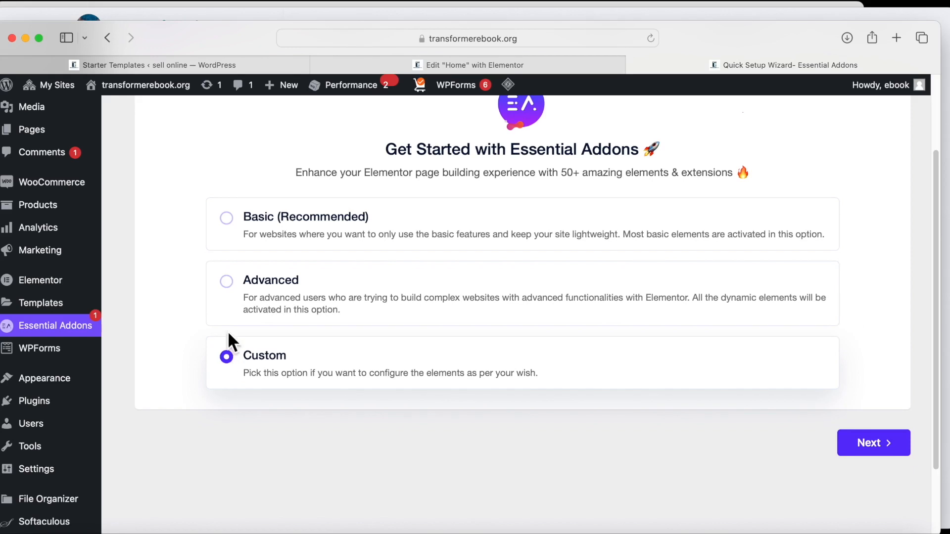
{"action": "left_click", "coordinate": [227, 218]}
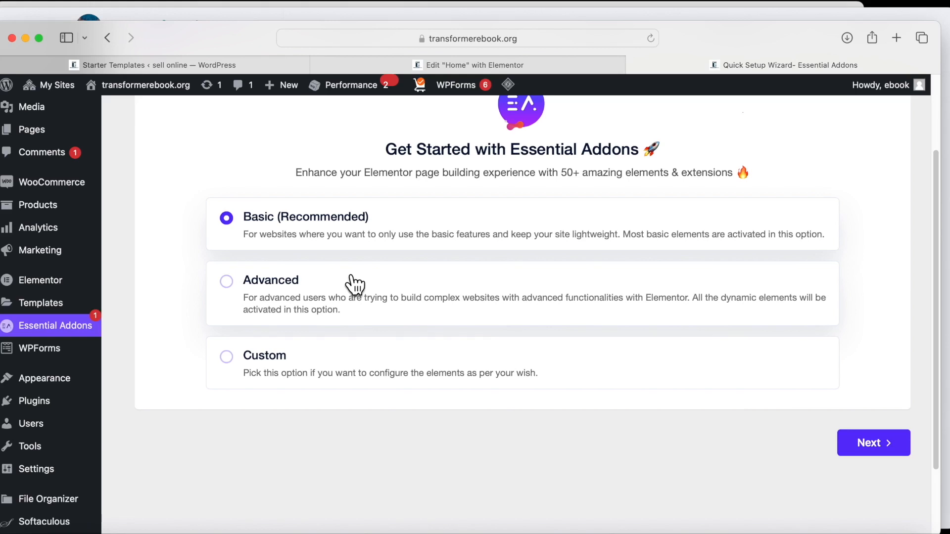
{"action": "scroll", "coordinate": [354, 284], "scroll_direction": "up", "scroll_amount": 3}
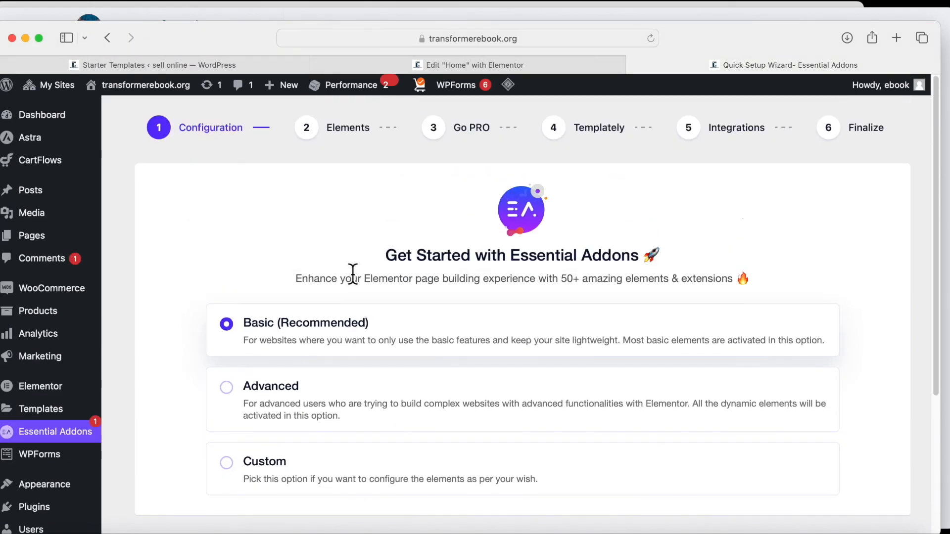
{"action": "scroll", "coordinate": [353, 274], "scroll_direction": "down", "scroll_amount": 3}
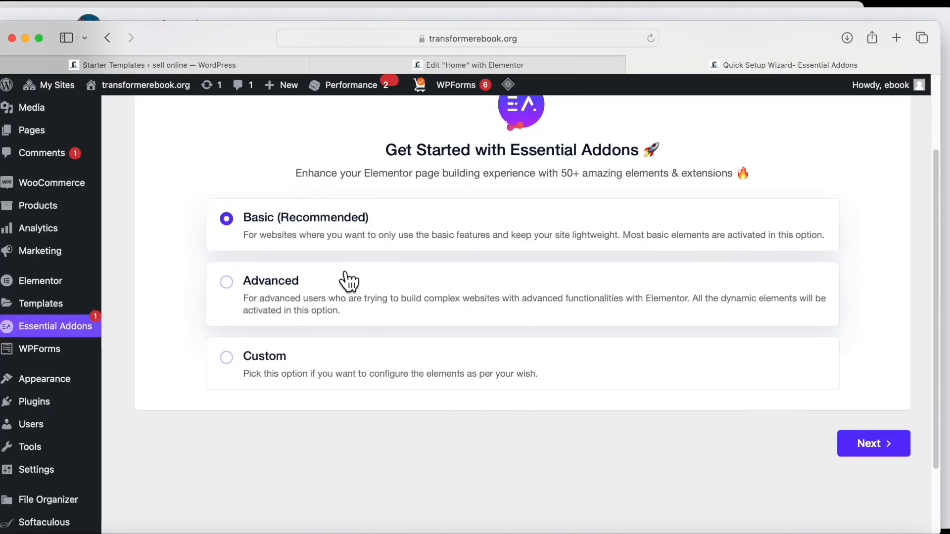
Move to the elements step and enable Post Grid, Post Timeline and Advanced Data Table.
{"action": "left_click", "coordinate": [870, 447]}
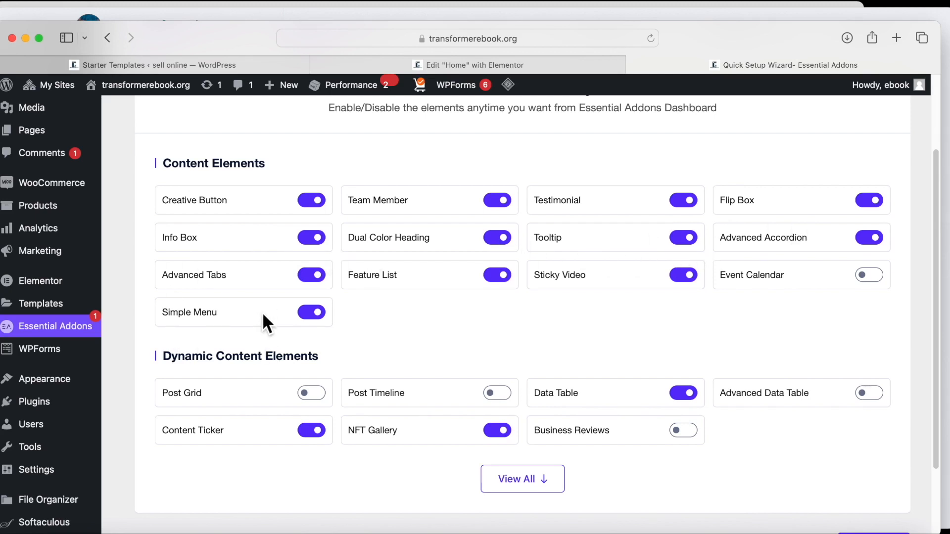
{"action": "left_click", "coordinate": [313, 394]}
{"action": "left_click", "coordinate": [506, 396]}
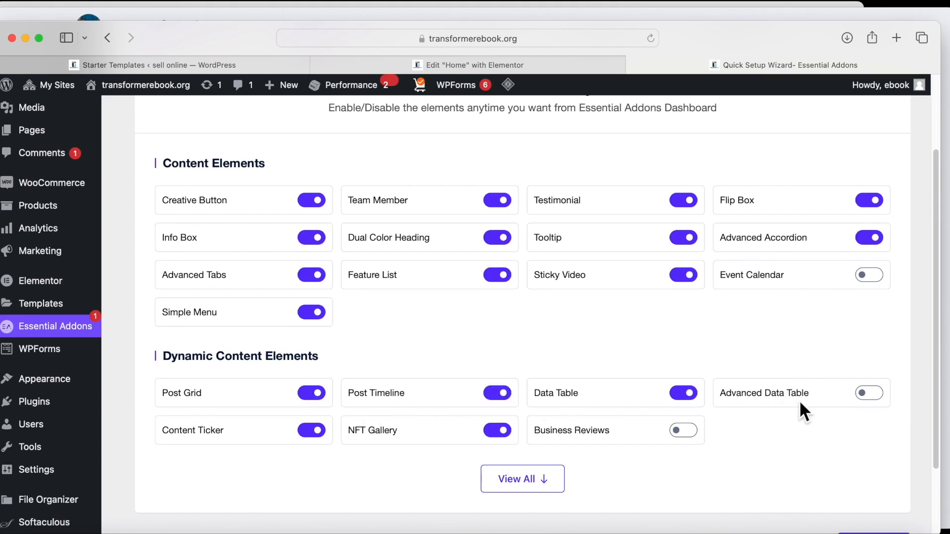
{"action": "left_click", "coordinate": [869, 398]}
Show all element categories and enable Woo Product List and Woo Product Carousel.
{"action": "scroll", "coordinate": [539, 490], "scroll_direction": "down", "scroll_amount": 3}
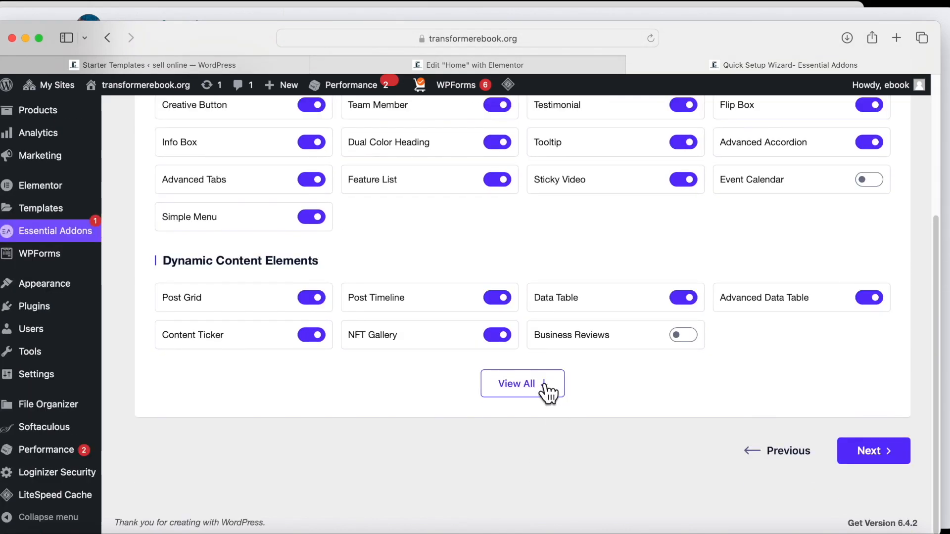
{"action": "left_click", "coordinate": [530, 385]}
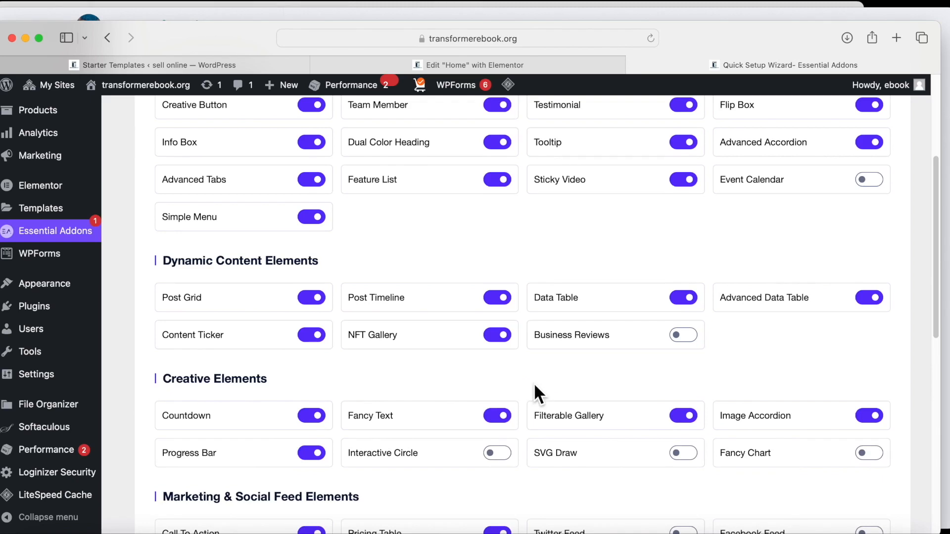
{"action": "scroll", "coordinate": [534, 384], "scroll_direction": "down", "scroll_amount": 2}
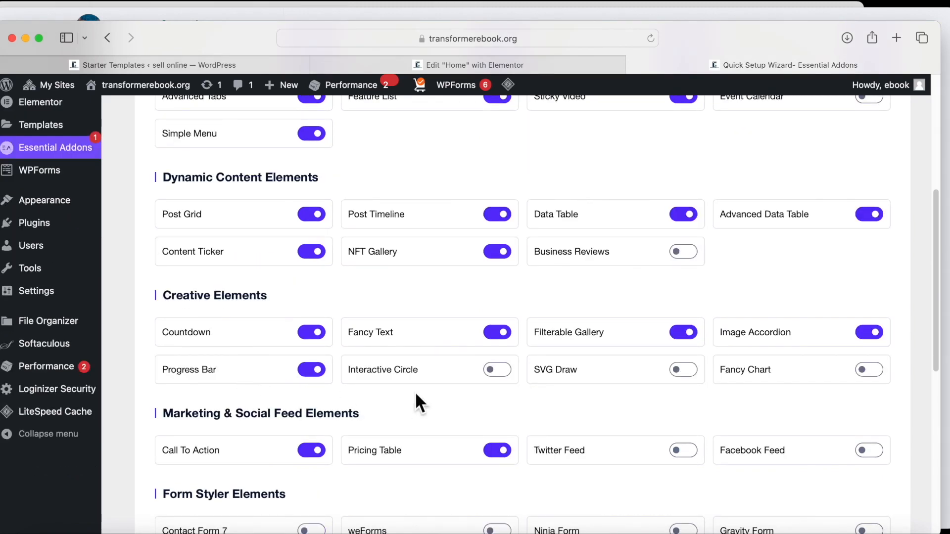
{"action": "scroll", "coordinate": [275, 463], "scroll_direction": "down", "scroll_amount": 2}
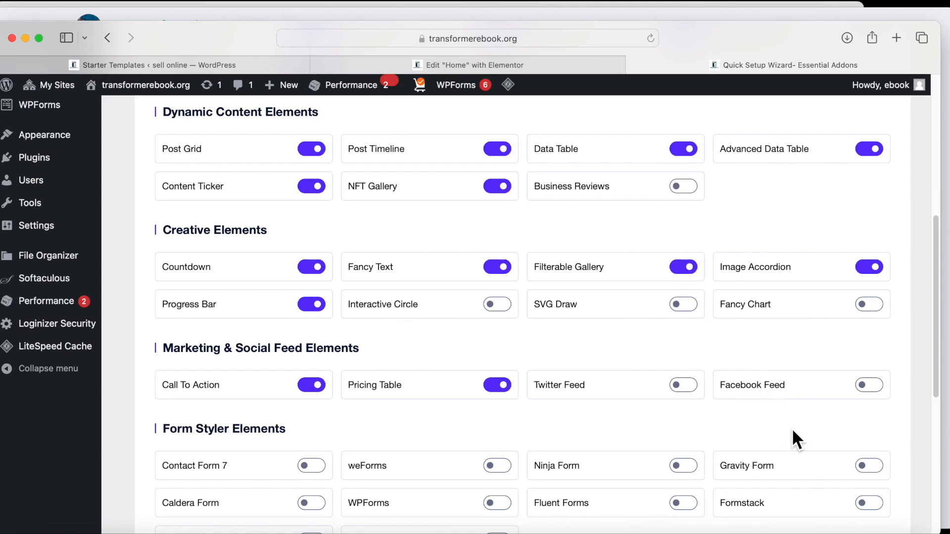
{"action": "scroll", "coordinate": [792, 438], "scroll_direction": "down", "scroll_amount": 3}
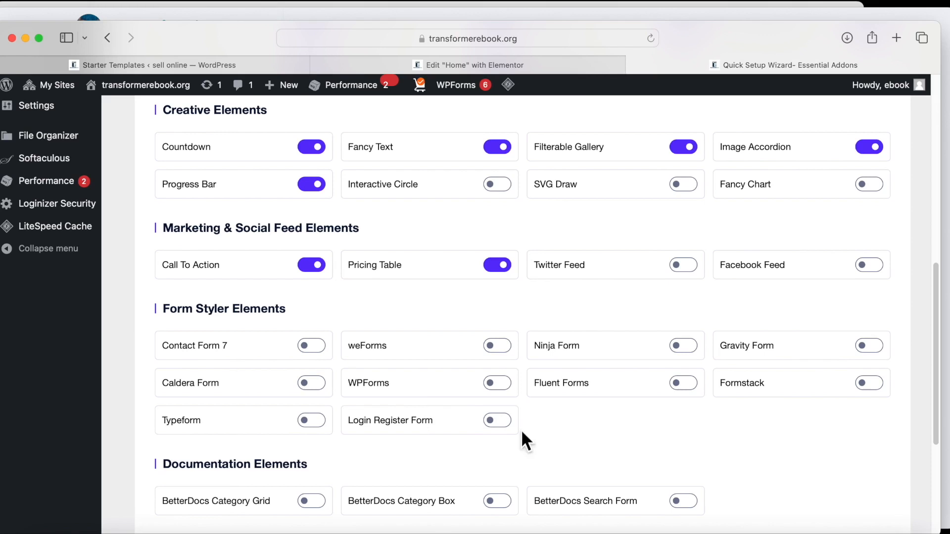
{"action": "scroll", "coordinate": [437, 427], "scroll_direction": "down", "scroll_amount": 1}
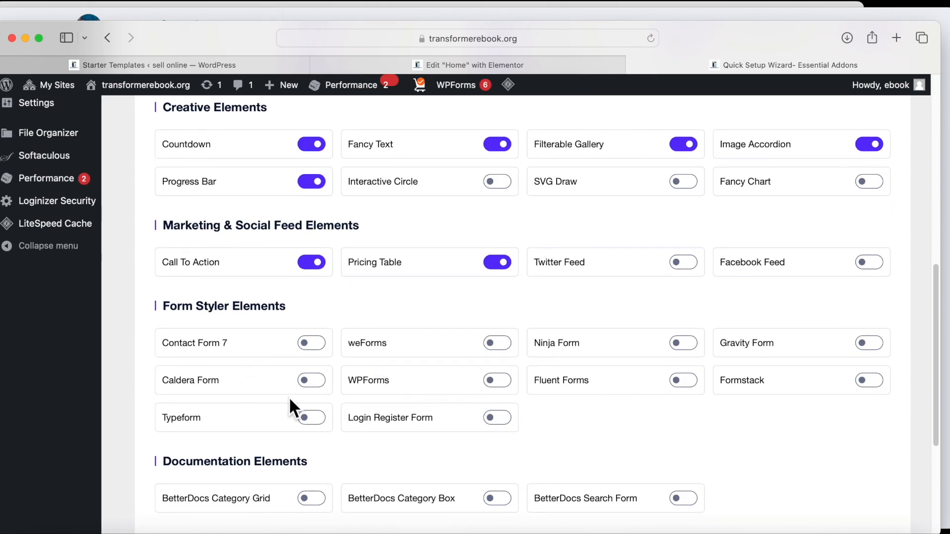
{"action": "scroll", "coordinate": [331, 422], "scroll_direction": "down", "scroll_amount": 5}
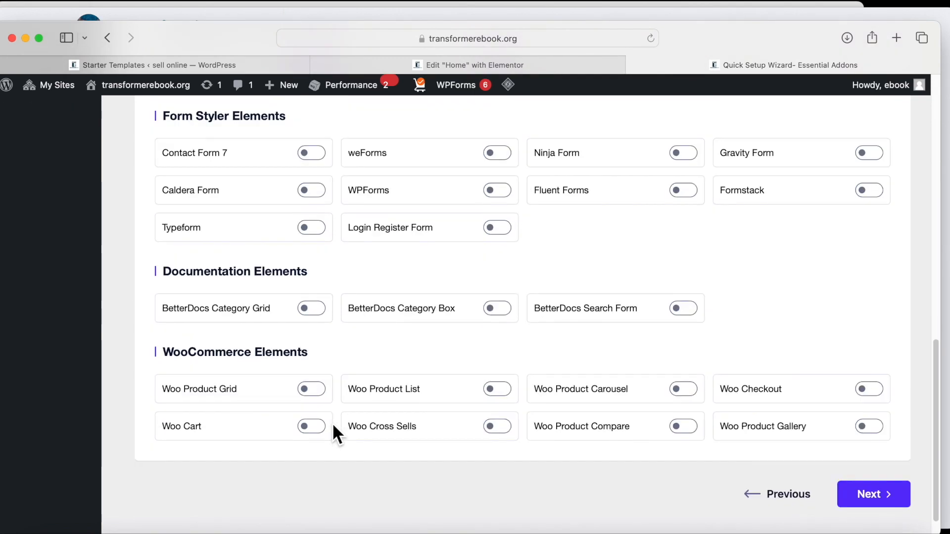
{"action": "left_click", "coordinate": [507, 391]}
{"action": "left_click", "coordinate": [693, 390]}
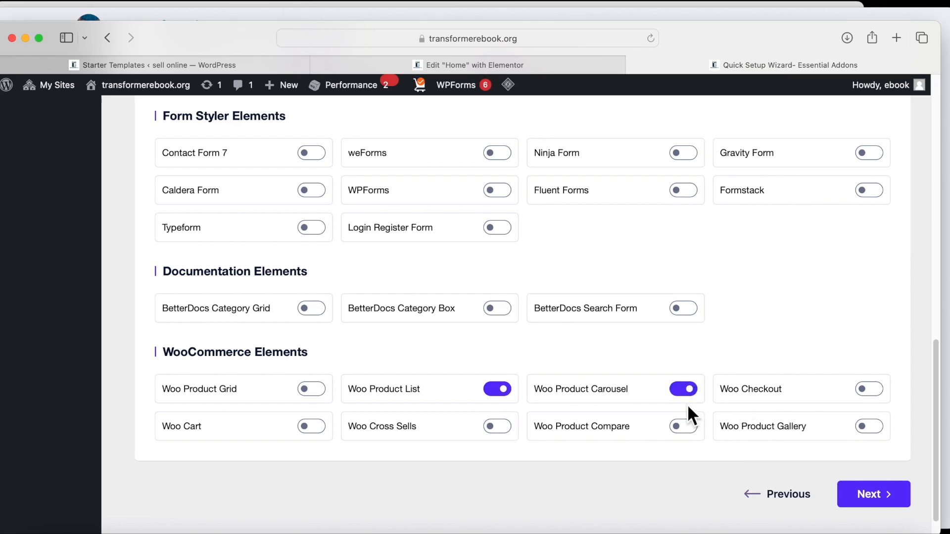
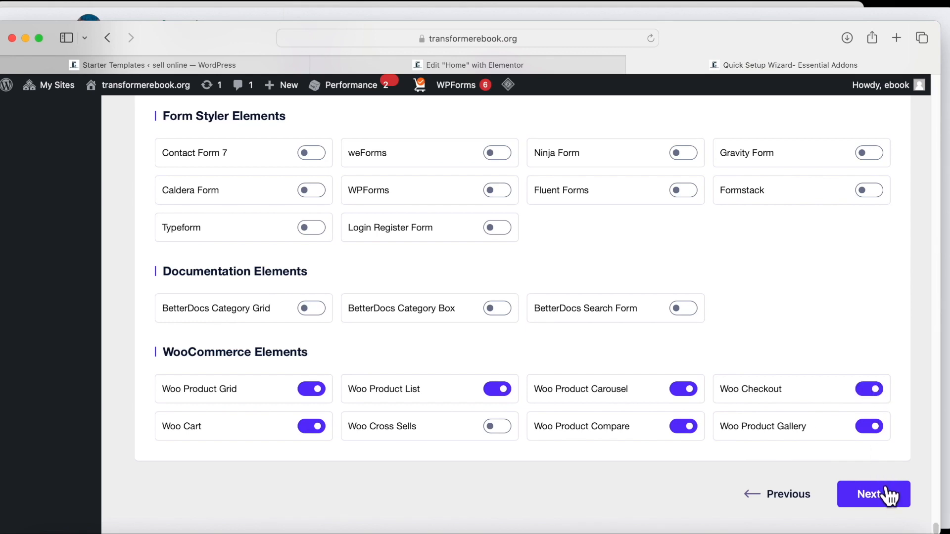
Keep the chosen elements and advance the wizard past the Go PRO and Templately steps.
{"action": "left_click", "coordinate": [871, 493]}
{"action": "scroll", "coordinate": [366, 308], "scroll_direction": "up", "scroll_amount": 5}
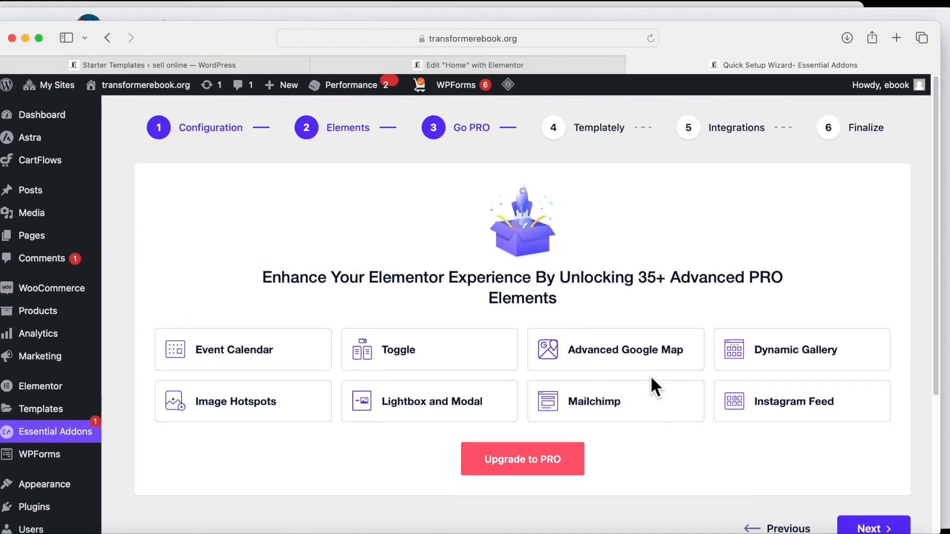
{"action": "scroll", "coordinate": [650, 375], "scroll_direction": "down", "scroll_amount": 3}
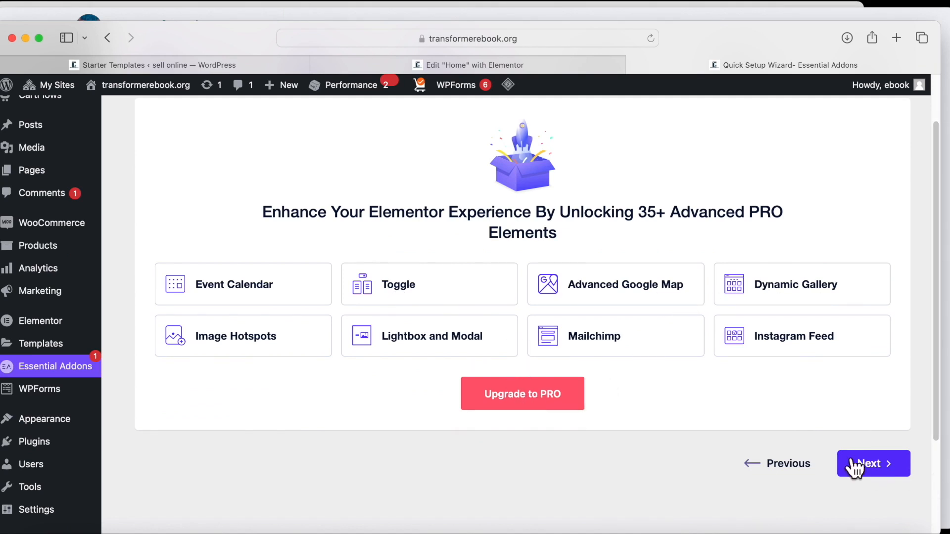
{"action": "left_click", "coordinate": [865, 470]}
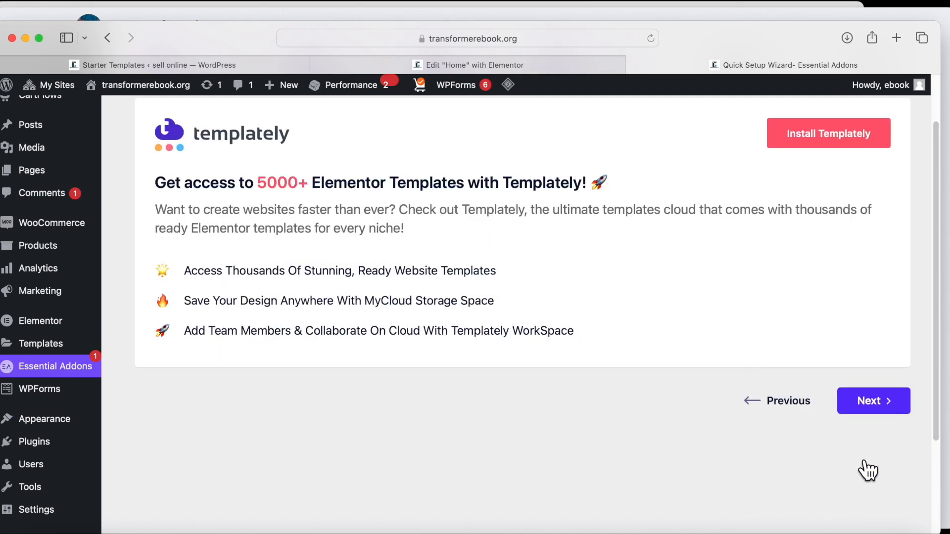
{"action": "left_click", "coordinate": [868, 411]}
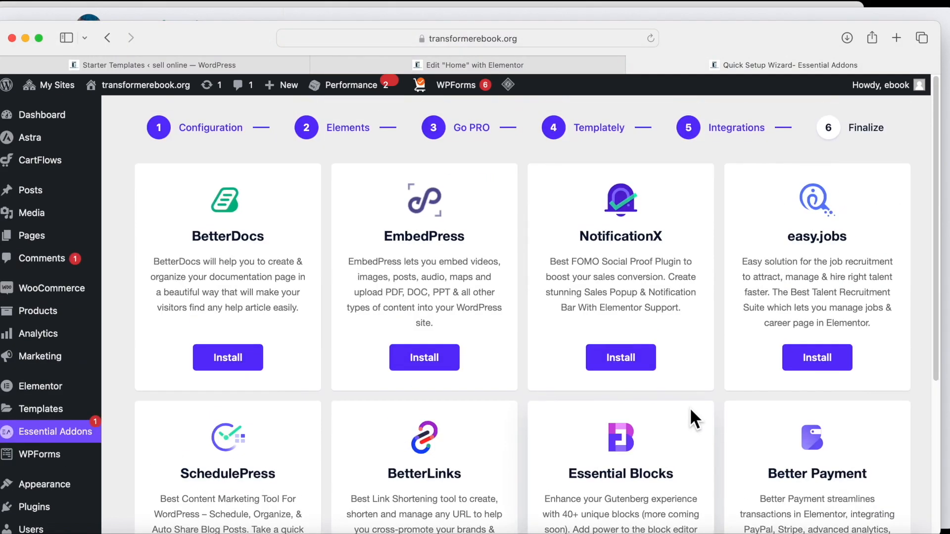
Finish the wizard from Integrations, accept usage sharing with Count Me In, and open Home in Elementor.
{"action": "scroll", "coordinate": [689, 408], "scroll_direction": "down", "scroll_amount": 5}
{"action": "scroll", "coordinate": [692, 411], "scroll_direction": "up", "scroll_amount": 2}
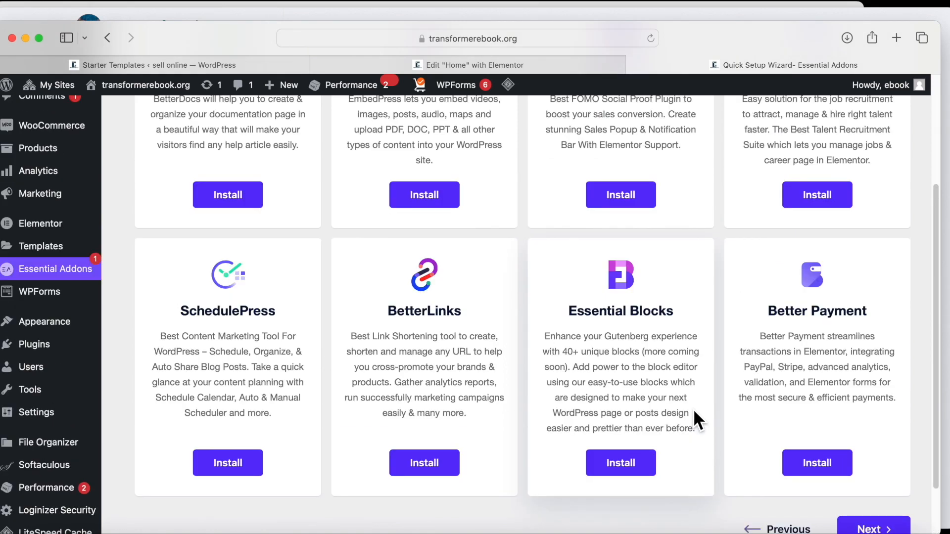
{"action": "scroll", "coordinate": [736, 428], "scroll_direction": "up", "scroll_amount": 5}
{"action": "scroll", "coordinate": [736, 427], "scroll_direction": "down", "scroll_amount": 7}
{"action": "left_click", "coordinate": [885, 475]}
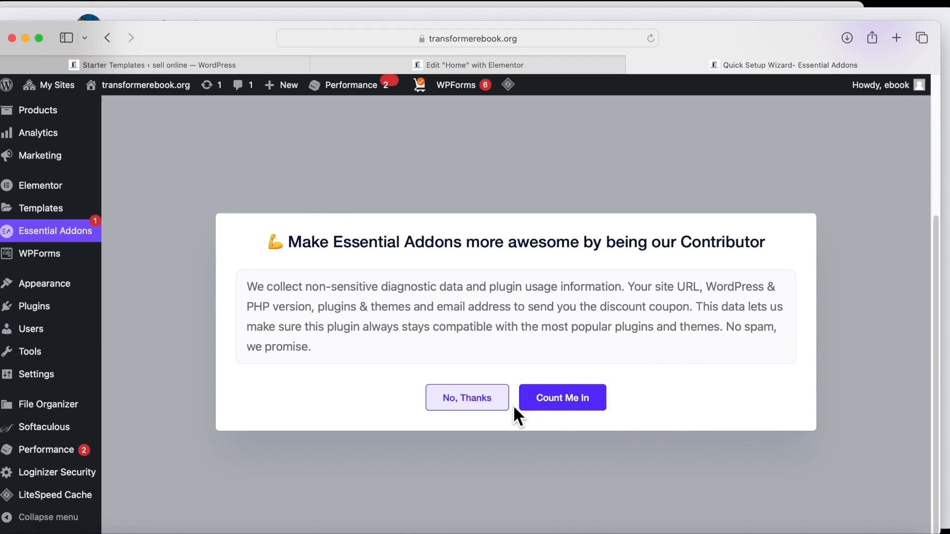
{"action": "left_click", "coordinate": [544, 406]}
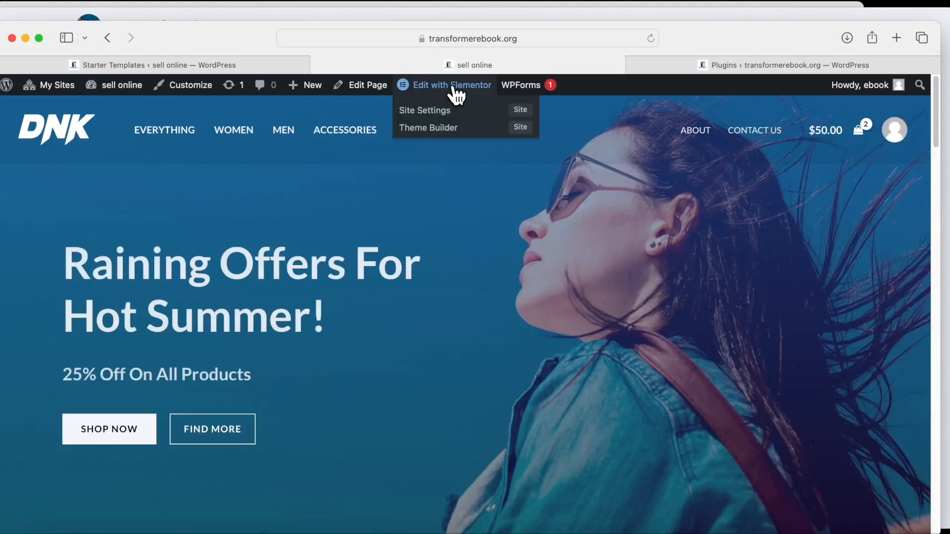
{"action": "left_click", "coordinate": [454, 86]}
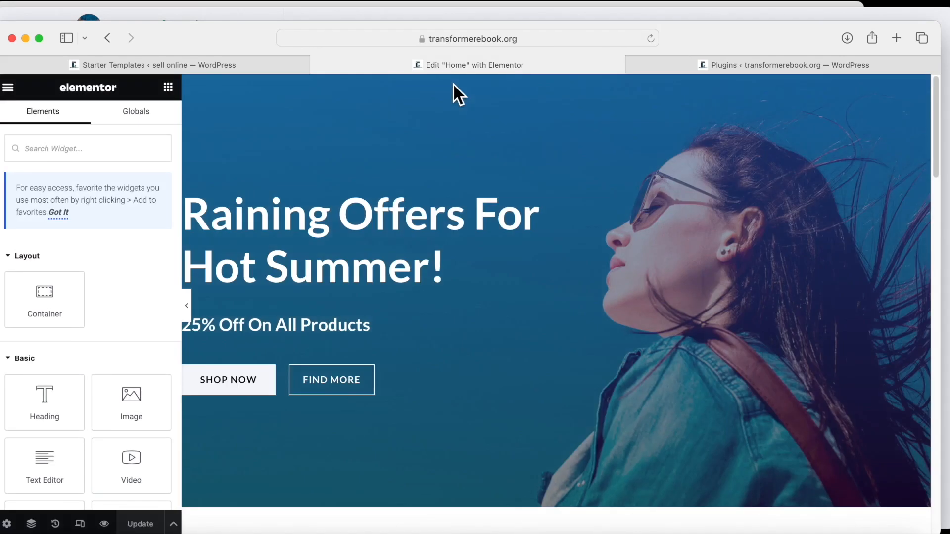
Insert a new container above the Featured Products section.
{"action": "scroll", "coordinate": [367, 434], "scroll_direction": "down", "scroll_amount": 4}
{"action": "scroll", "coordinate": [390, 431], "scroll_direction": "down", "scroll_amount": 7}
{"action": "scroll", "coordinate": [383, 425], "scroll_direction": "down", "scroll_amount": 10}
{"action": "scroll", "coordinate": [384, 430], "scroll_direction": "up", "scroll_amount": 6}
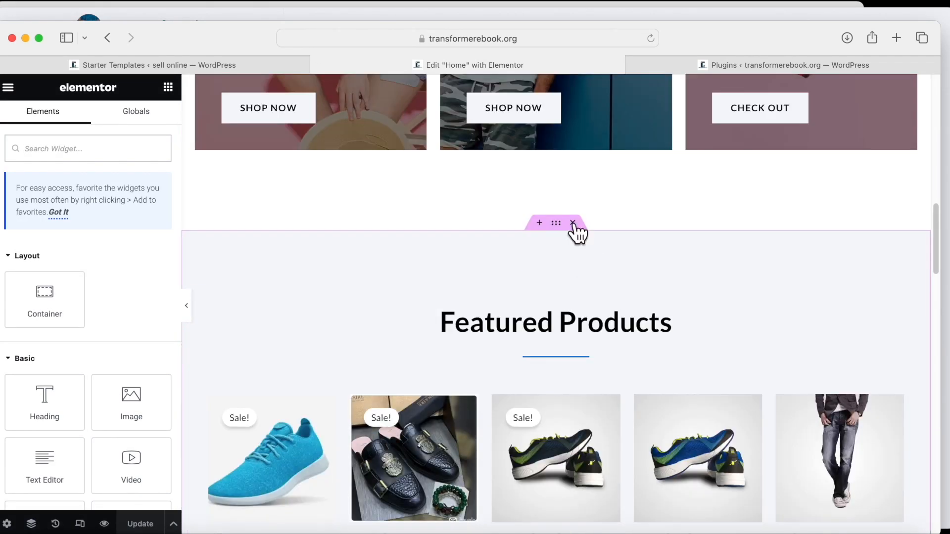
{"action": "left_click", "coordinate": [539, 223]}
{"action": "left_click", "coordinate": [489, 292]}
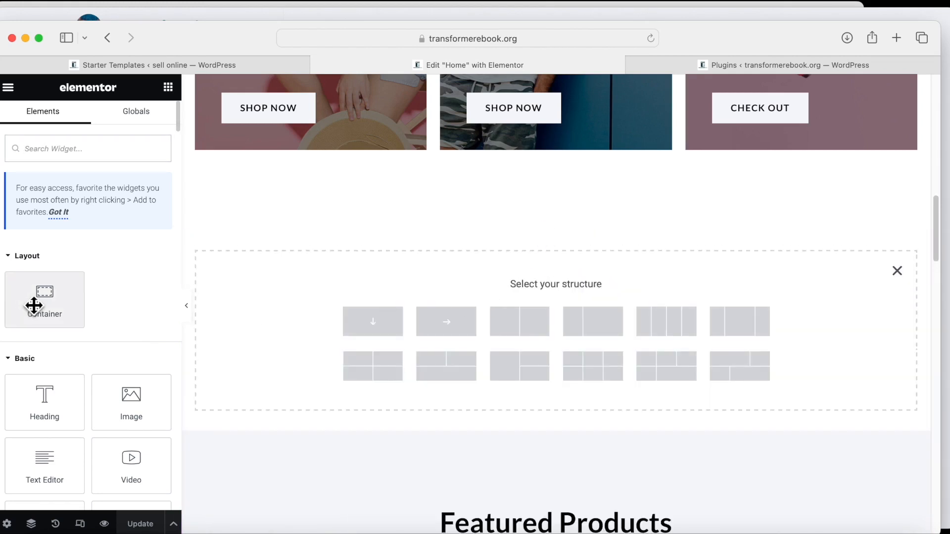
{"action": "left_click", "coordinate": [376, 326]}
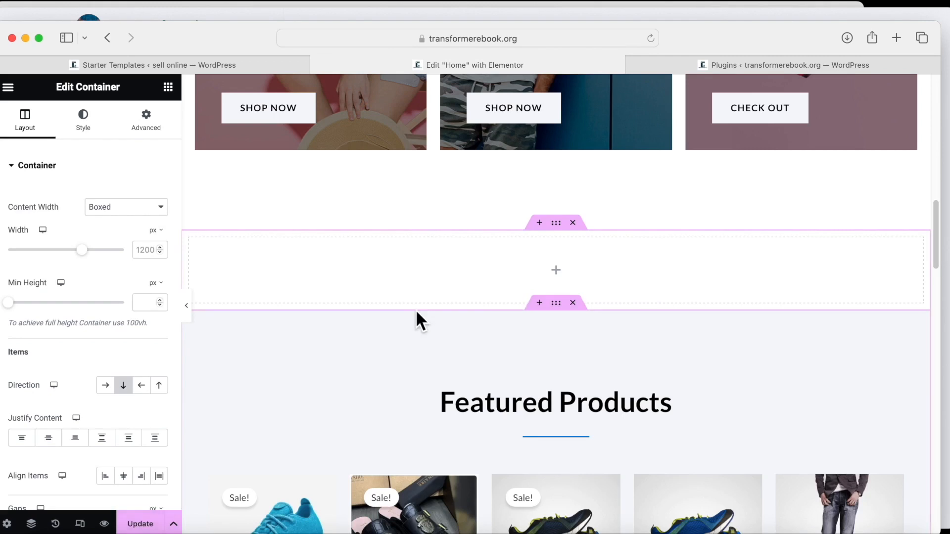
{"action": "left_click", "coordinate": [555, 272]}
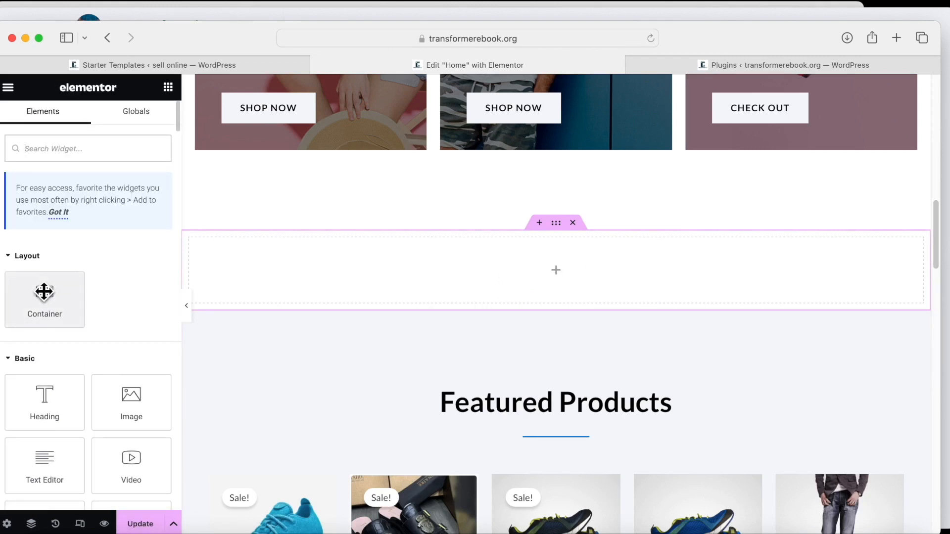
{"action": "left_click_drag", "start_coordinate": [44, 292], "coordinate": [516, 262]}
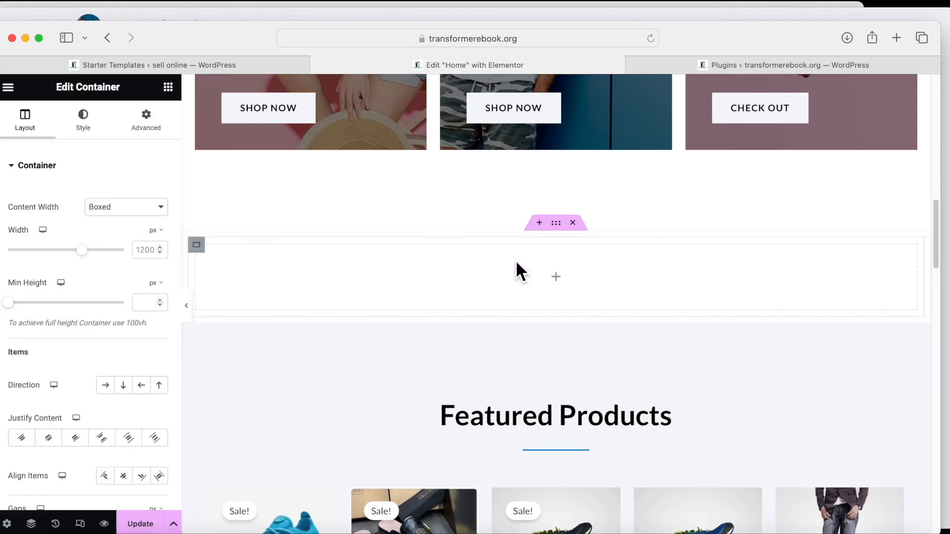
Search widgets for 'wo' and drop Woo Product Grid into the new container.
{"action": "left_click", "coordinate": [557, 277]}
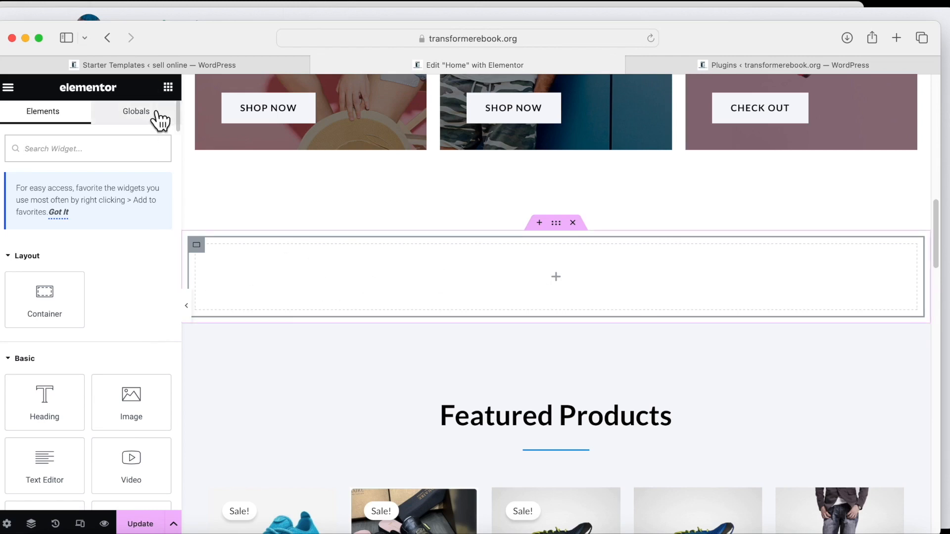
{"action": "left_click", "coordinate": [123, 142]}
{"action": "type", "text": "wo"}
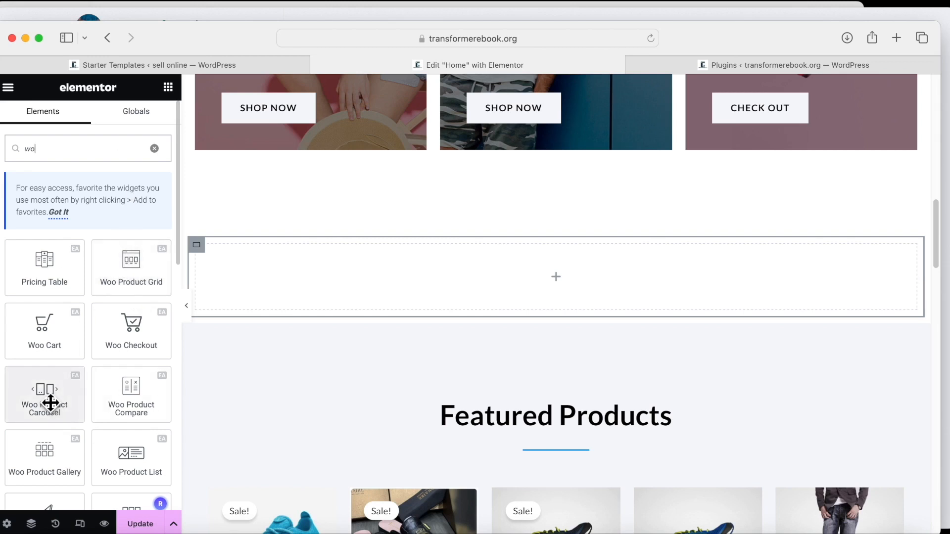
{"action": "scroll", "coordinate": [24, 448], "scroll_direction": "down", "scroll_amount": 1}
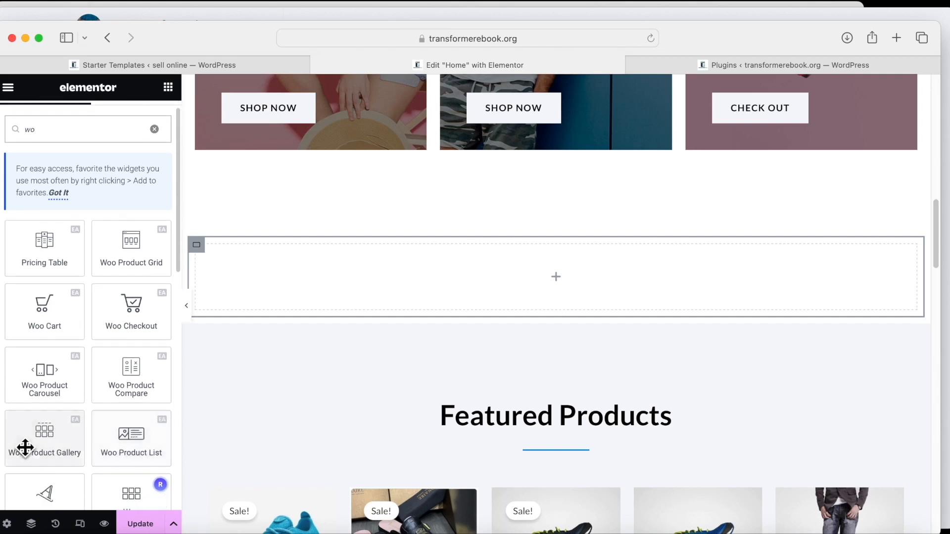
{"action": "scroll", "coordinate": [37, 465], "scroll_direction": "down", "scroll_amount": 3}
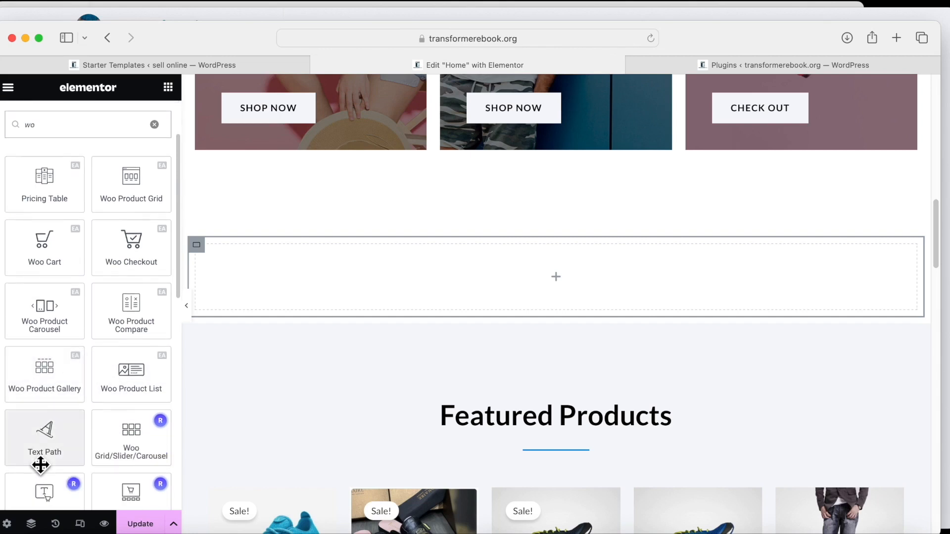
{"action": "scroll", "coordinate": [99, 322], "scroll_direction": "up", "scroll_amount": 1}
{"action": "left_click_drag", "start_coordinate": [121, 207], "coordinate": [464, 268]}
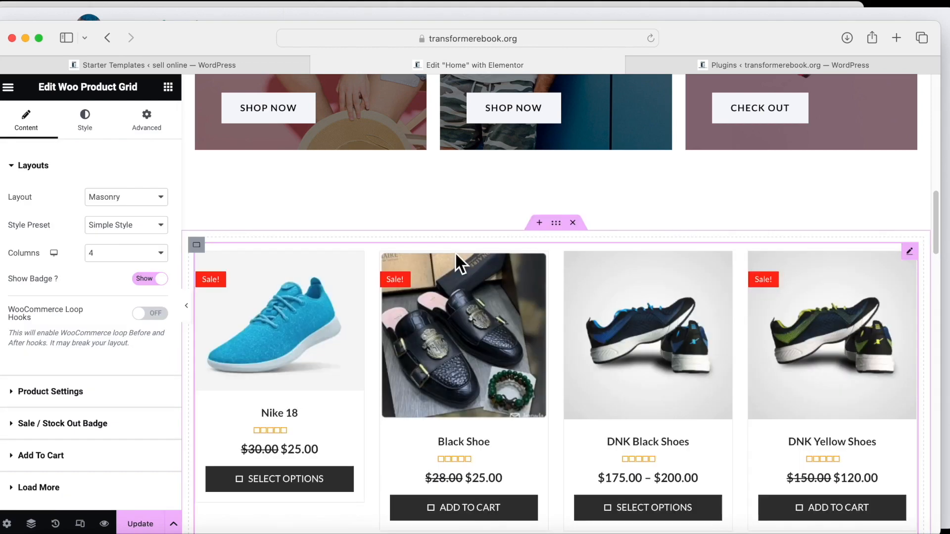
Preview the four-column Woo Product Grid at tablet width in Responsive Mode.
{"action": "scroll", "coordinate": [498, 319], "scroll_direction": "down", "scroll_amount": 10}
{"action": "scroll", "coordinate": [498, 319], "scroll_direction": "up", "scroll_amount": 8}
{"action": "scroll", "coordinate": [498, 318], "scroll_direction": "up", "scroll_amount": 1}
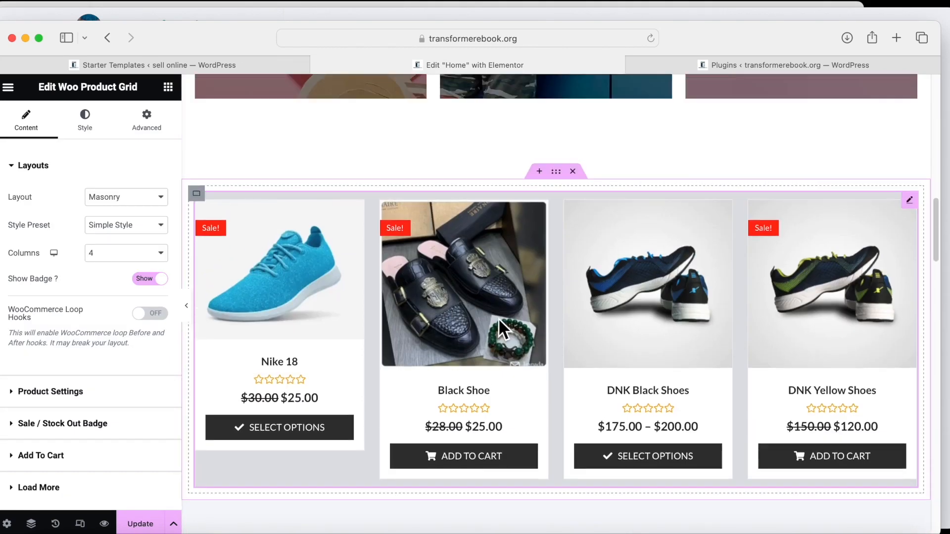
{"action": "scroll", "coordinate": [497, 318], "scroll_direction": "up", "scroll_amount": 6}
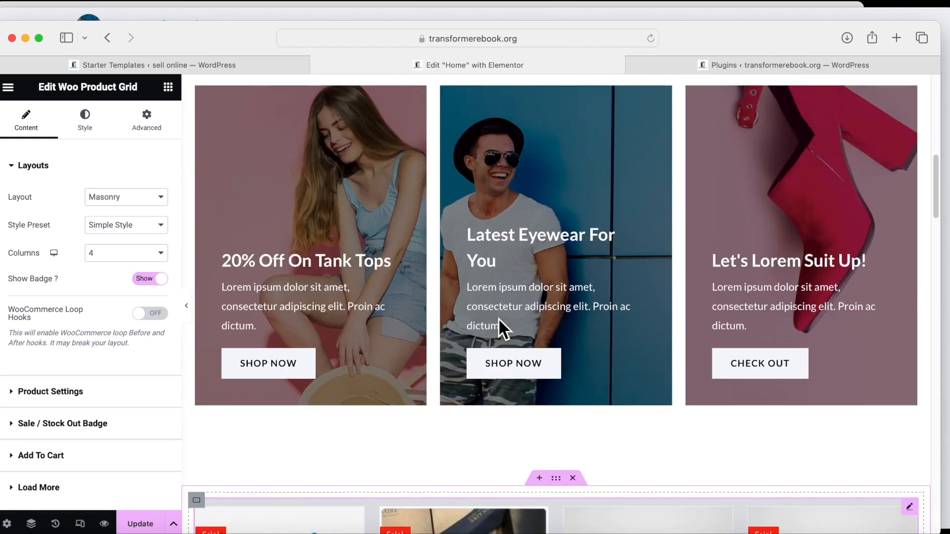
{"action": "scroll", "coordinate": [498, 318], "scroll_direction": "down", "scroll_amount": 3}
{"action": "scroll", "coordinate": [497, 322], "scroll_direction": "up", "scroll_amount": 3}
{"action": "scroll", "coordinate": [315, 385], "scroll_direction": "down", "scroll_amount": 6}
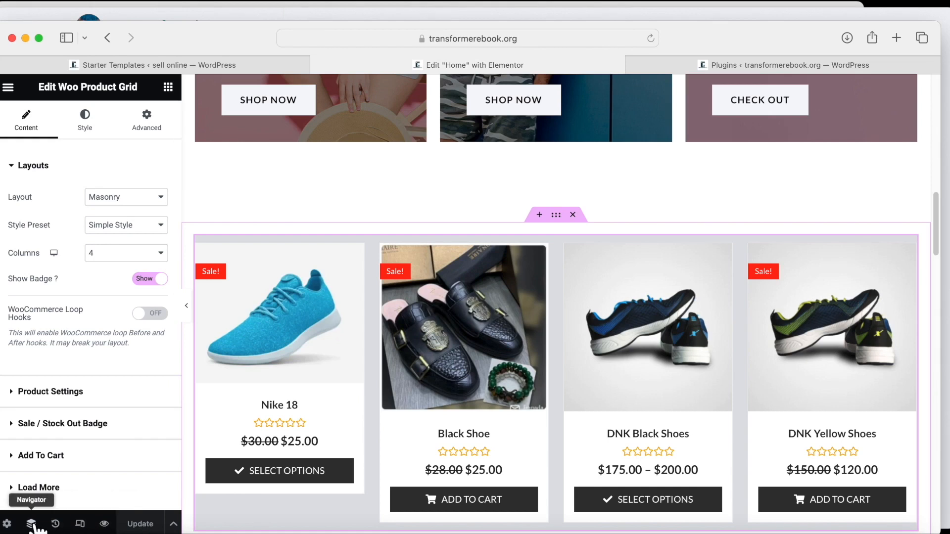
{"action": "left_click", "coordinate": [80, 524]}
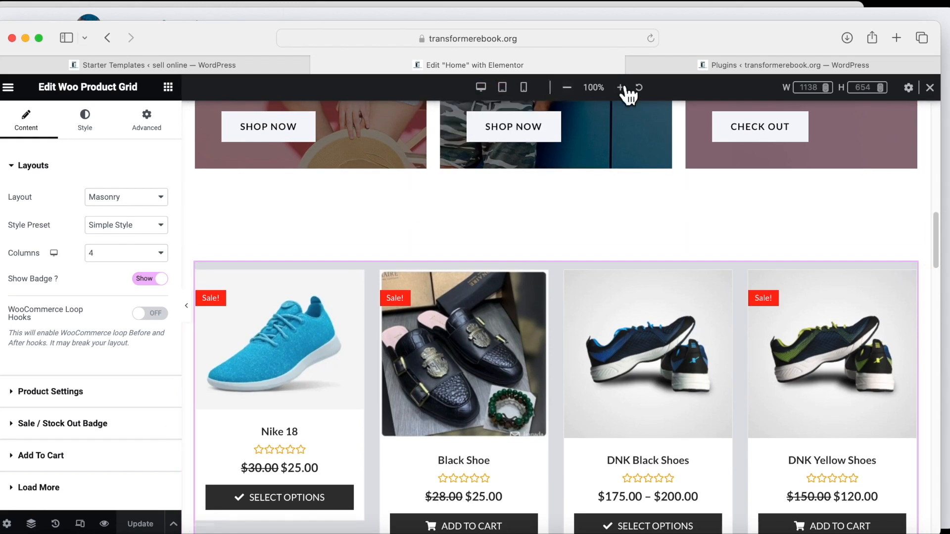
{"action": "left_click", "coordinate": [502, 87]}
{"action": "scroll", "coordinate": [510, 316], "scroll_direction": "down", "scroll_amount": 10}
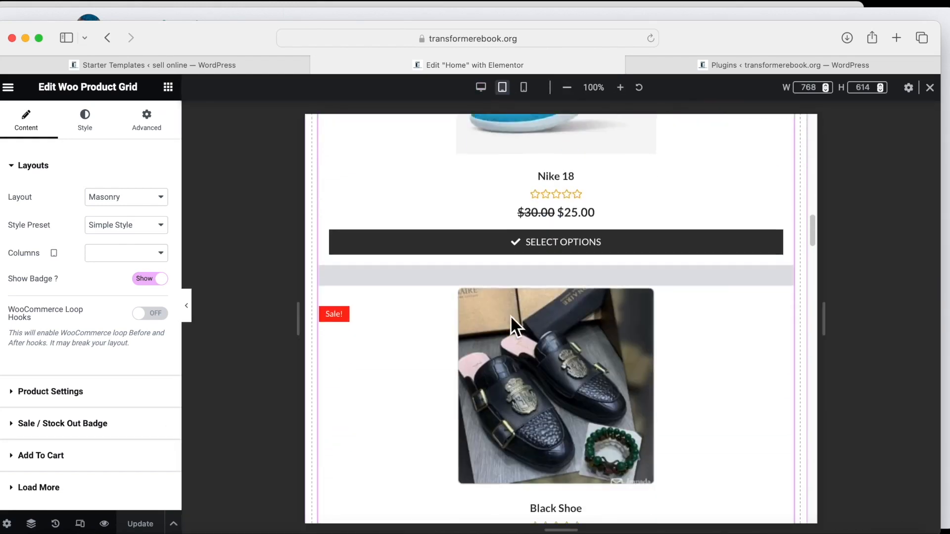
{"action": "scroll", "coordinate": [509, 315], "scroll_direction": "down", "scroll_amount": 7}
{"action": "scroll", "coordinate": [510, 317], "scroll_direction": "down", "scroll_amount": 20}
{"action": "scroll", "coordinate": [509, 327], "scroll_direction": "up", "scroll_amount": 2}
{"action": "scroll", "coordinate": [510, 326], "scroll_direction": "down", "scroll_amount": 2}
{"action": "scroll", "coordinate": [509, 326], "scroll_direction": "up", "scroll_amount": 8}
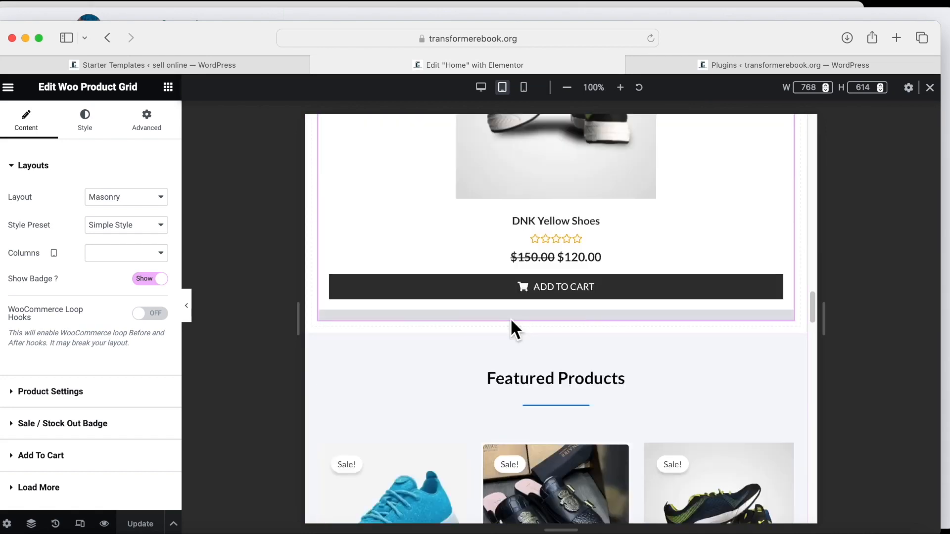
{"action": "scroll", "coordinate": [511, 322], "scroll_direction": "up", "scroll_amount": 15}
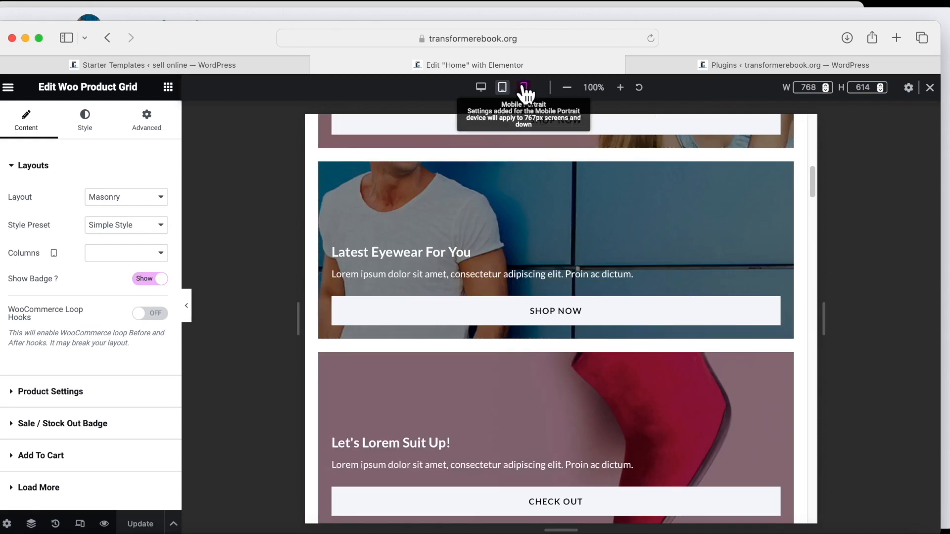
Check the grid's single-column mobile layout, then return to the desktop preview.
{"action": "left_click", "coordinate": [523, 87]}
{"action": "scroll", "coordinate": [547, 361], "scroll_direction": "down", "scroll_amount": 5}
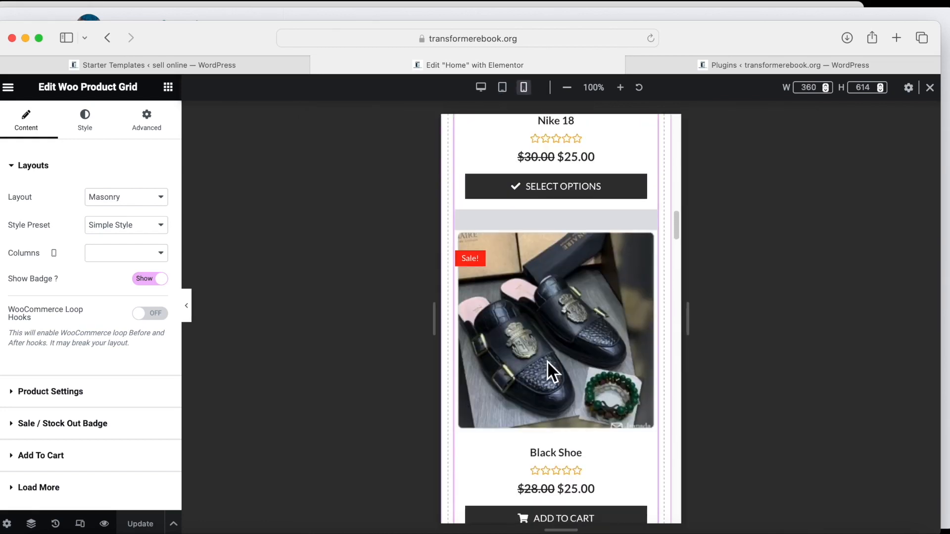
{"action": "scroll", "coordinate": [548, 361], "scroll_direction": "down", "scroll_amount": 4}
{"action": "scroll", "coordinate": [547, 361], "scroll_direction": "up", "scroll_amount": 10}
{"action": "left_click", "coordinate": [480, 87]}
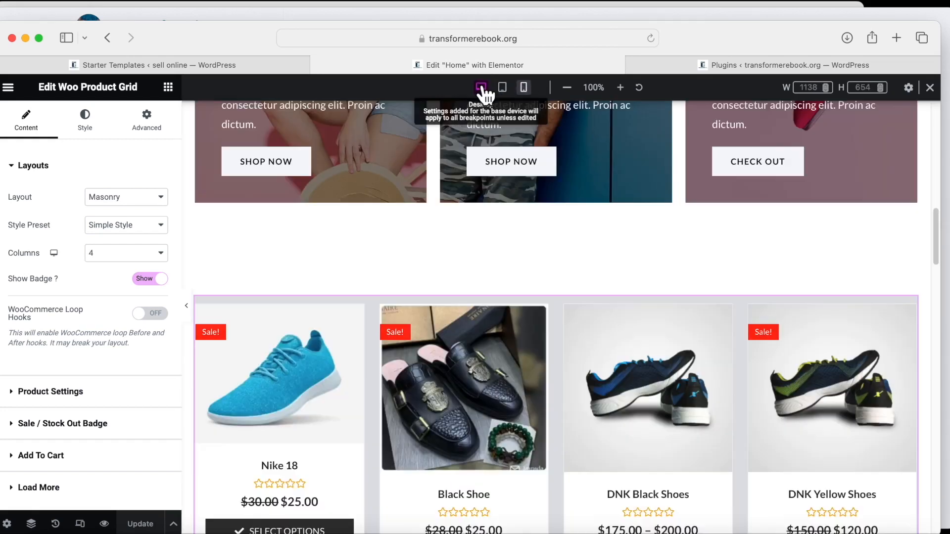
{"action": "scroll", "coordinate": [496, 286], "scroll_direction": "down", "scroll_amount": 15}
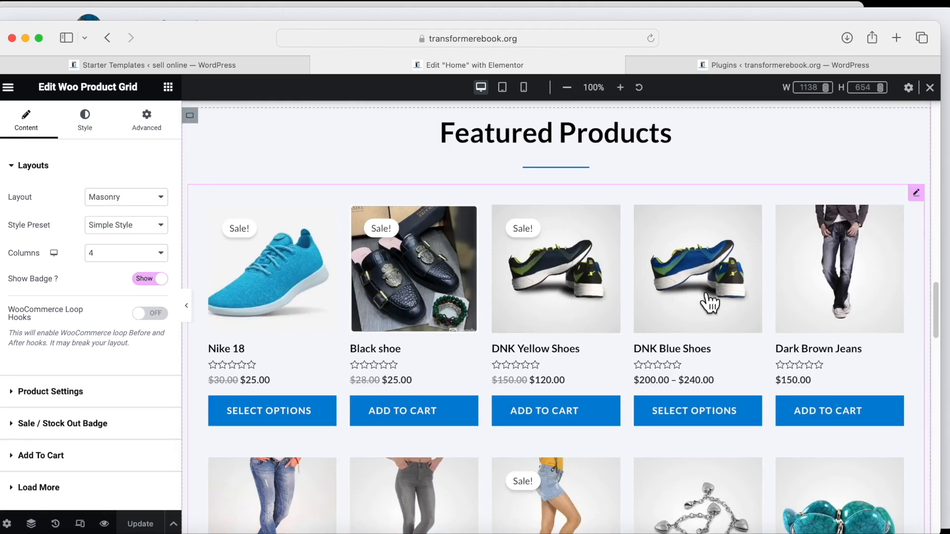
{"action": "scroll", "coordinate": [710, 303], "scroll_direction": "up", "scroll_amount": 8}
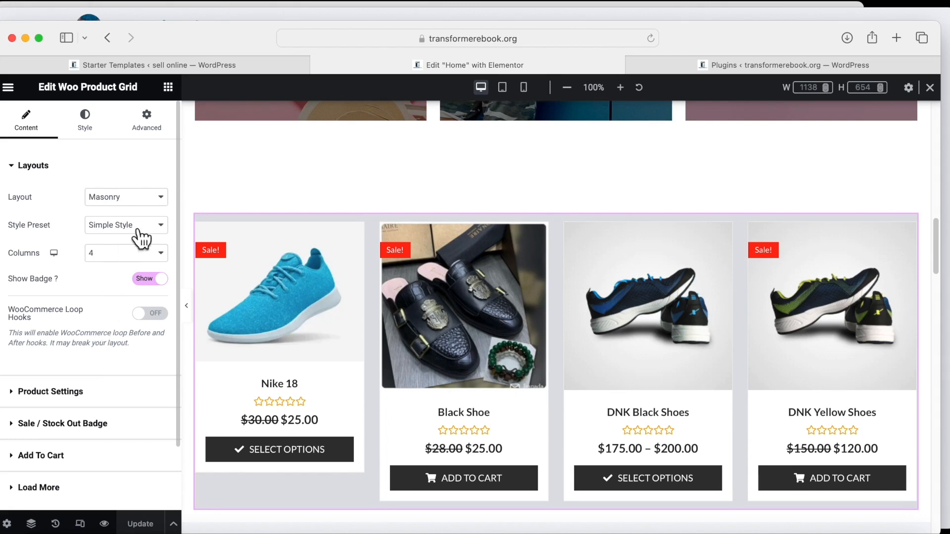
{"action": "left_click", "coordinate": [158, 195]}
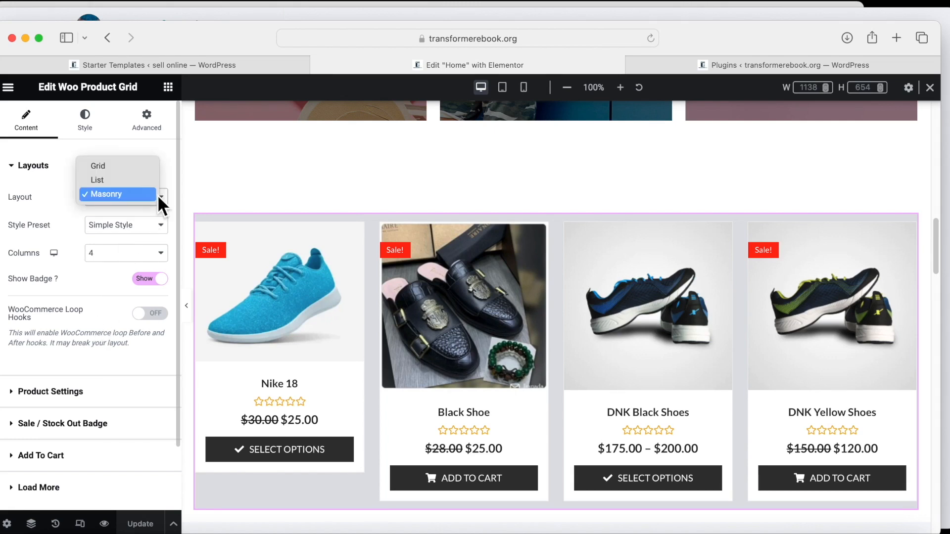
{"action": "left_click", "coordinate": [130, 168]}
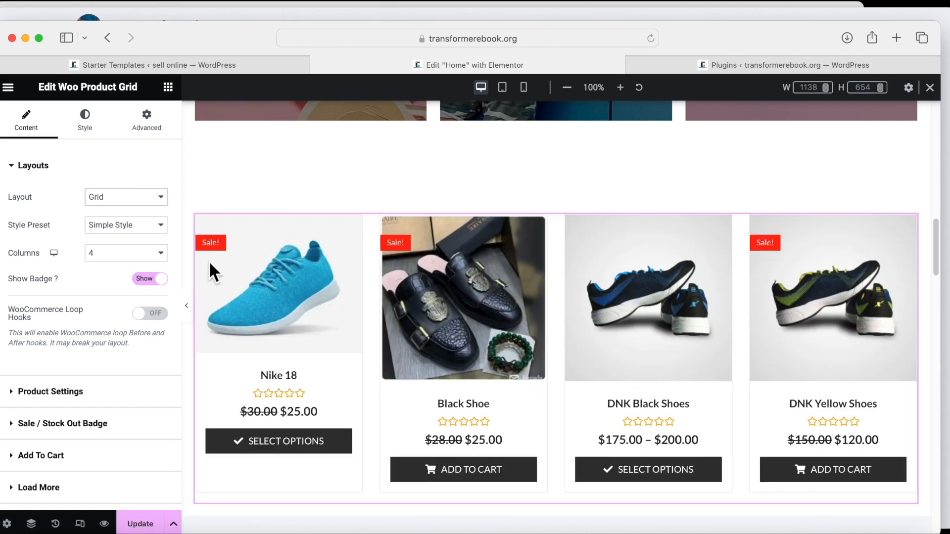
{"action": "scroll", "coordinate": [259, 308], "scroll_direction": "down", "scroll_amount": 3}
{"action": "left_click", "coordinate": [157, 197]}
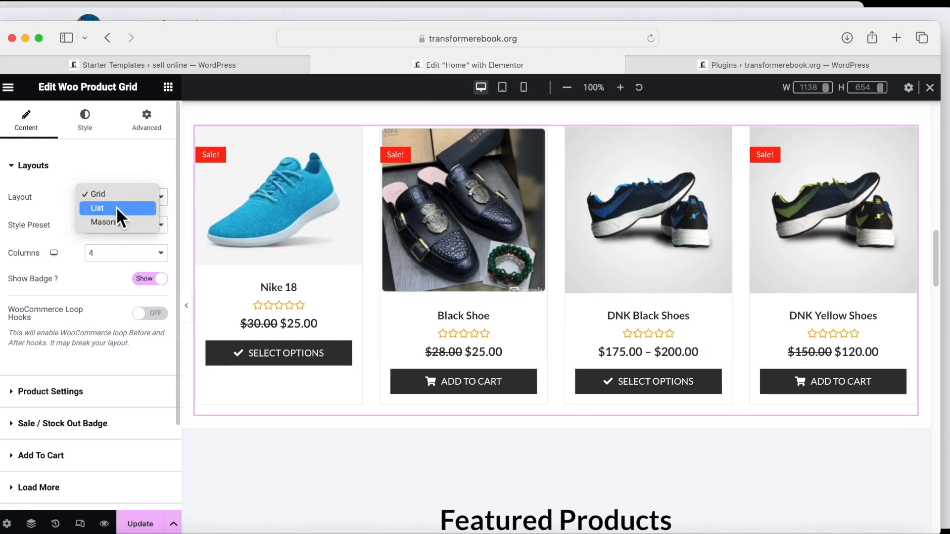
{"action": "left_click", "coordinate": [116, 208]}
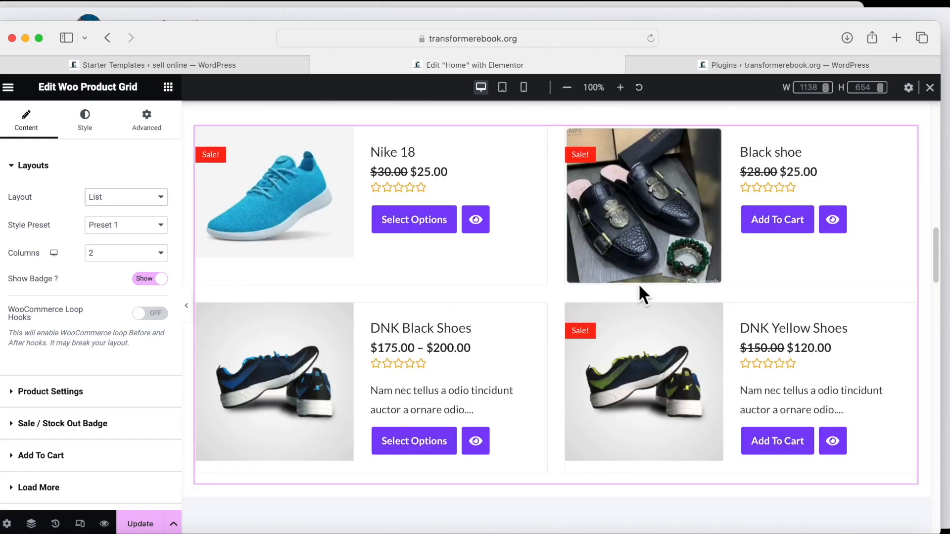
{"action": "scroll", "coordinate": [697, 376], "scroll_direction": "down", "scroll_amount": 3}
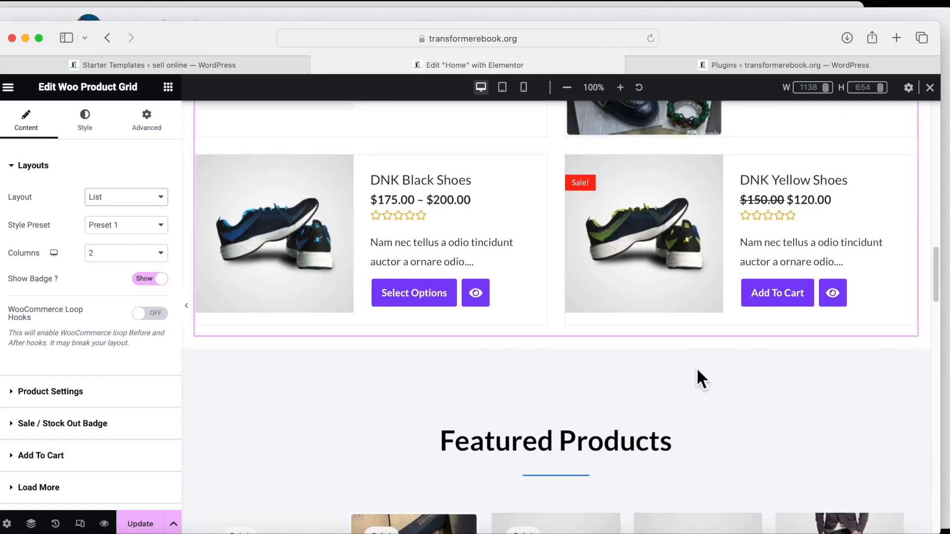
{"action": "scroll", "coordinate": [699, 377], "scroll_direction": "up", "scroll_amount": 5}
{"action": "scroll", "coordinate": [688, 378], "scroll_direction": "down", "scroll_amount": 1}
{"action": "scroll", "coordinate": [444, 329], "scroll_direction": "down", "scroll_amount": 2}
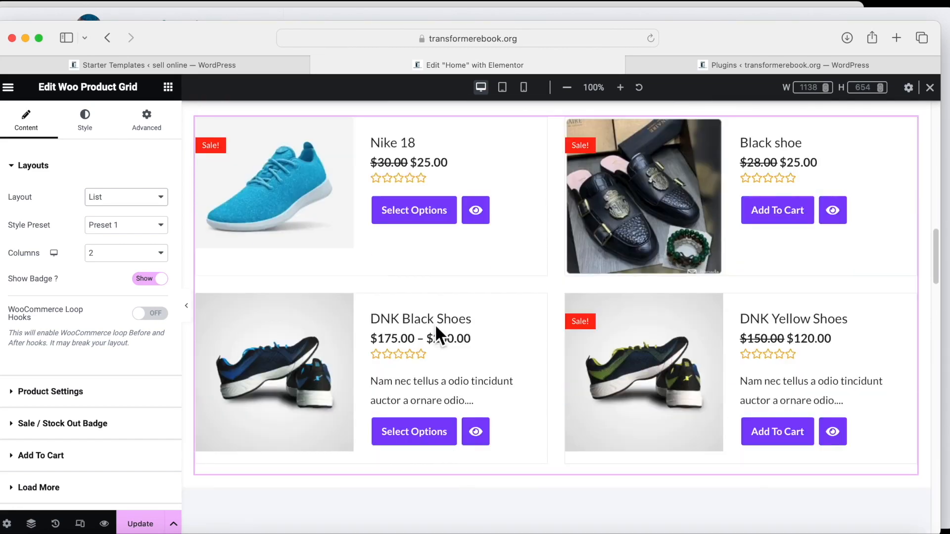
{"action": "left_click", "coordinate": [159, 196]}
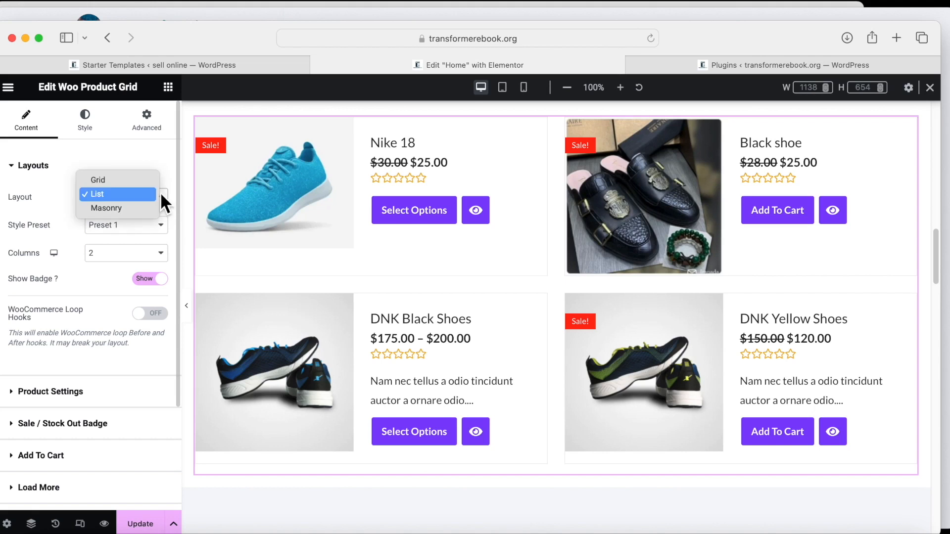
{"action": "left_click", "coordinate": [119, 209]}
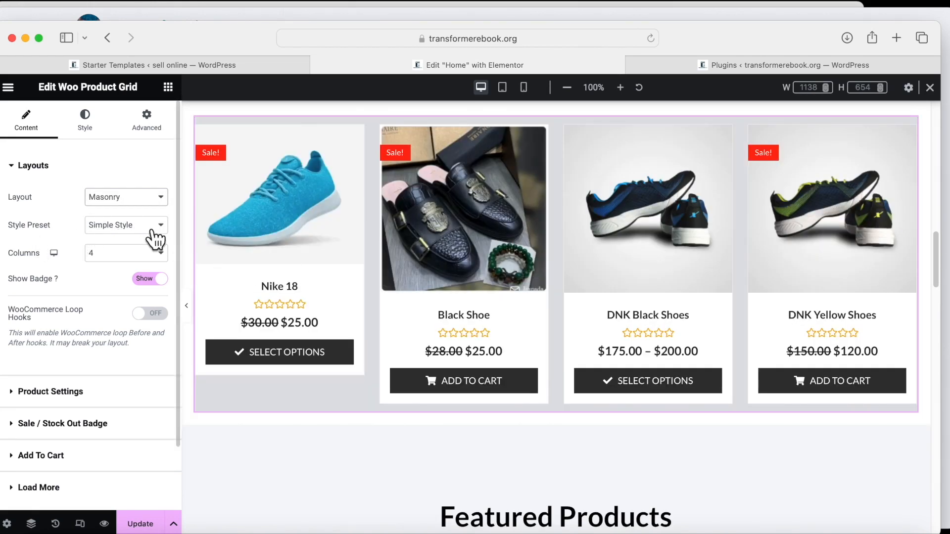
{"action": "left_click", "coordinate": [153, 229]}
{"action": "left_click", "coordinate": [140, 237]}
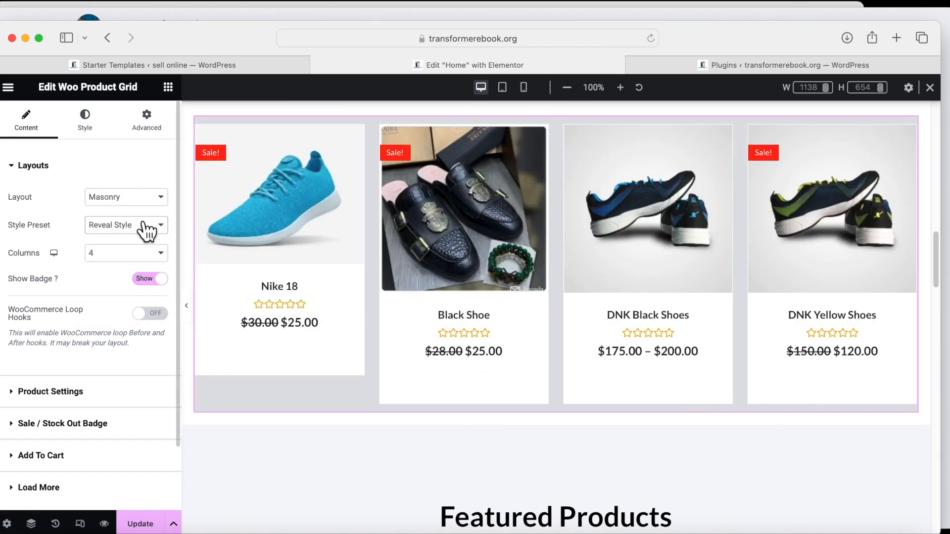
{"action": "left_click", "coordinate": [147, 230]}
{"action": "left_click", "coordinate": [129, 249]}
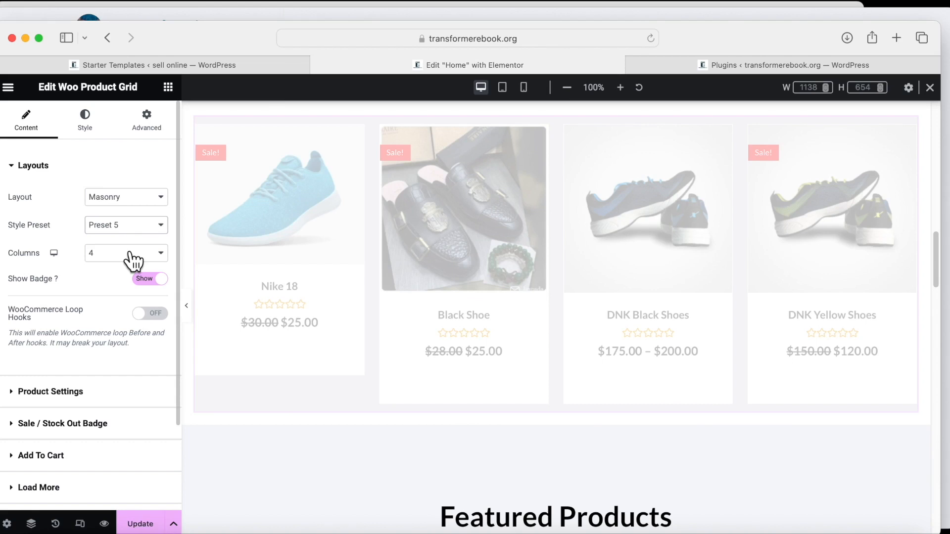
{"action": "left_click", "coordinate": [158, 228]}
{"action": "left_click", "coordinate": [108, 166]}
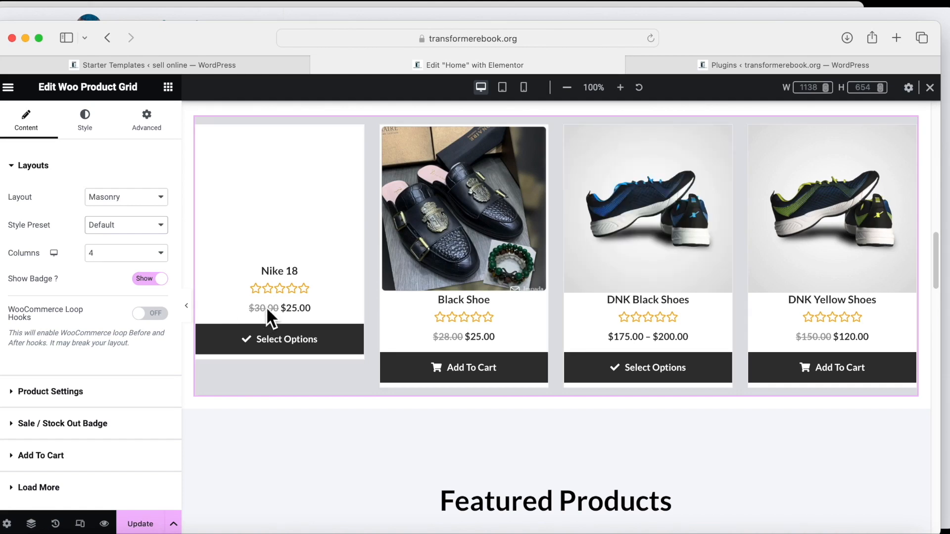
{"action": "left_click", "coordinate": [157, 227]}
{"action": "left_click", "coordinate": [139, 235]}
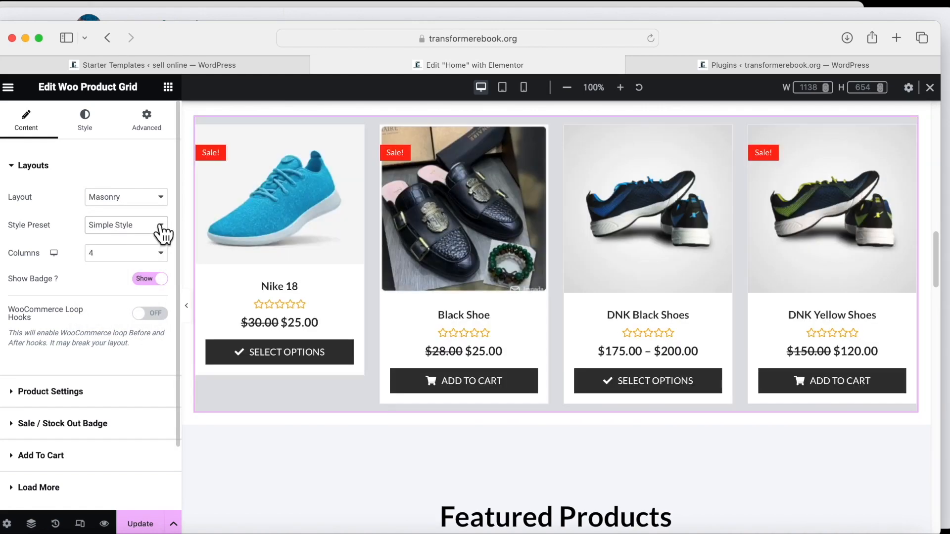
{"action": "left_click", "coordinate": [156, 229]}
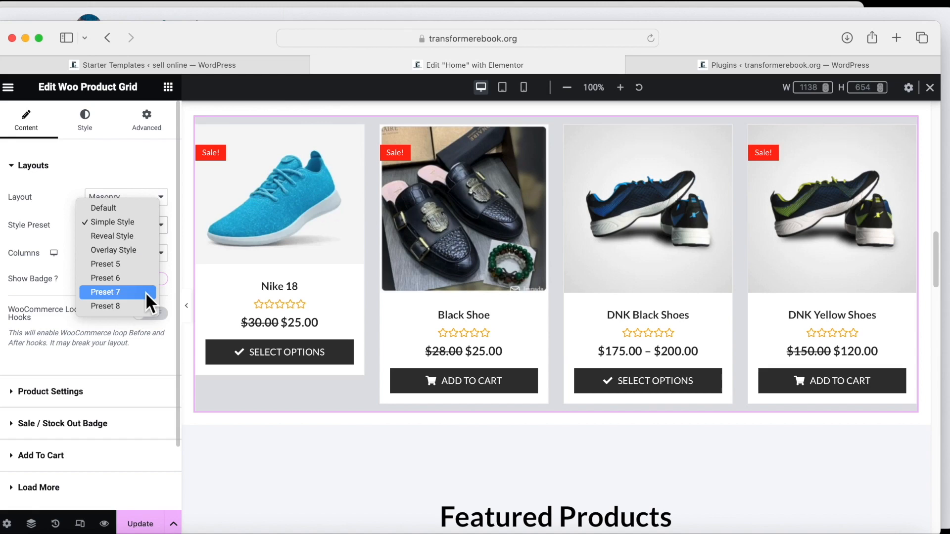
{"action": "left_click", "coordinate": [130, 306]}
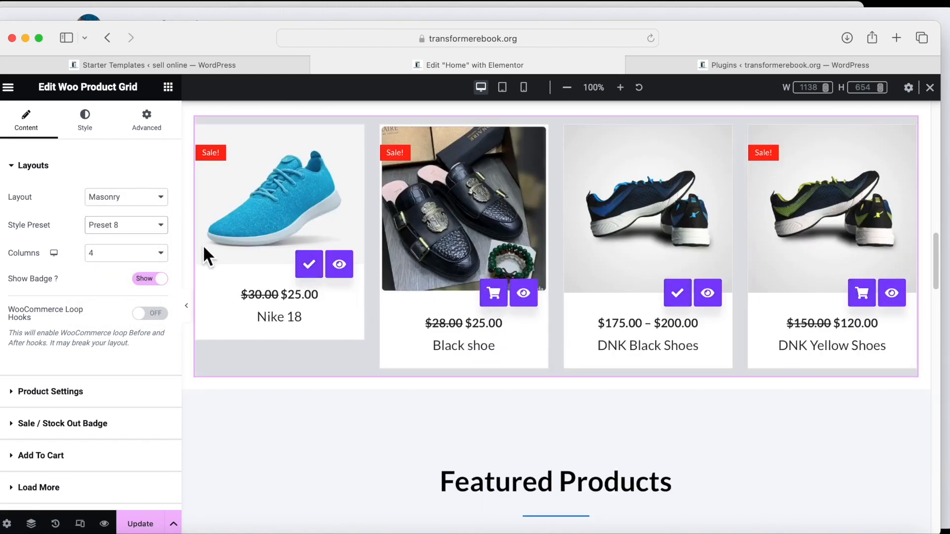
{"action": "left_click", "coordinate": [160, 226]}
{"action": "left_click", "coordinate": [135, 139]}
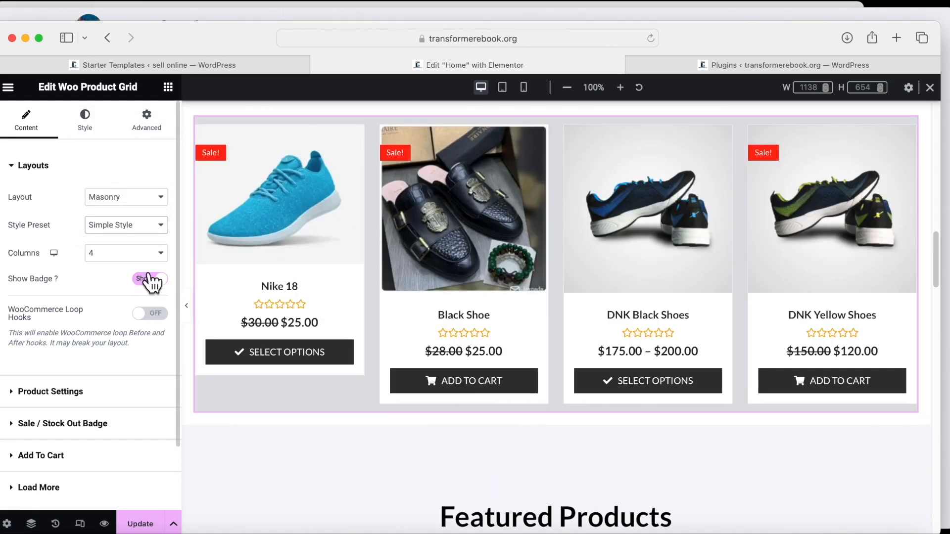
{"action": "left_click", "coordinate": [160, 253]}
{"action": "left_click", "coordinate": [120, 267]}
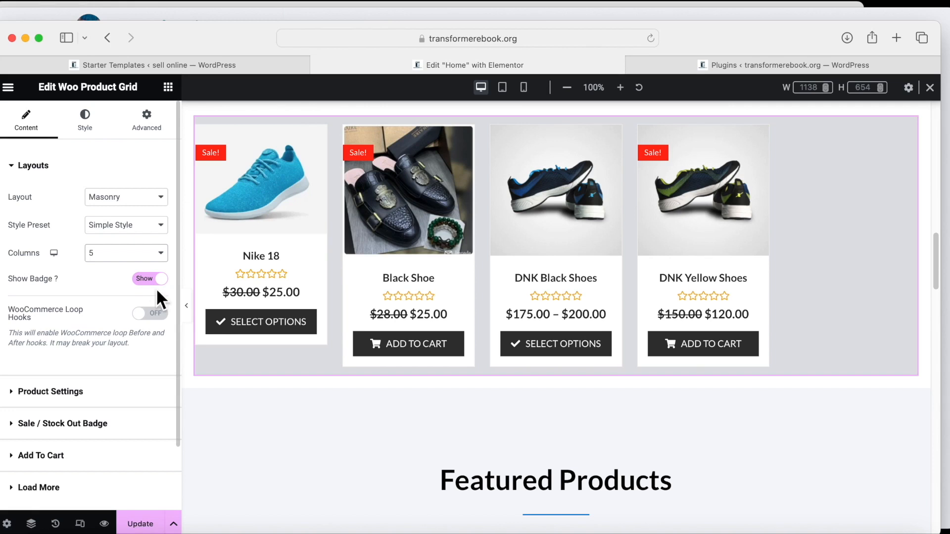
{"action": "left_click", "coordinate": [160, 254]}
{"action": "left_click", "coordinate": [105, 232]}
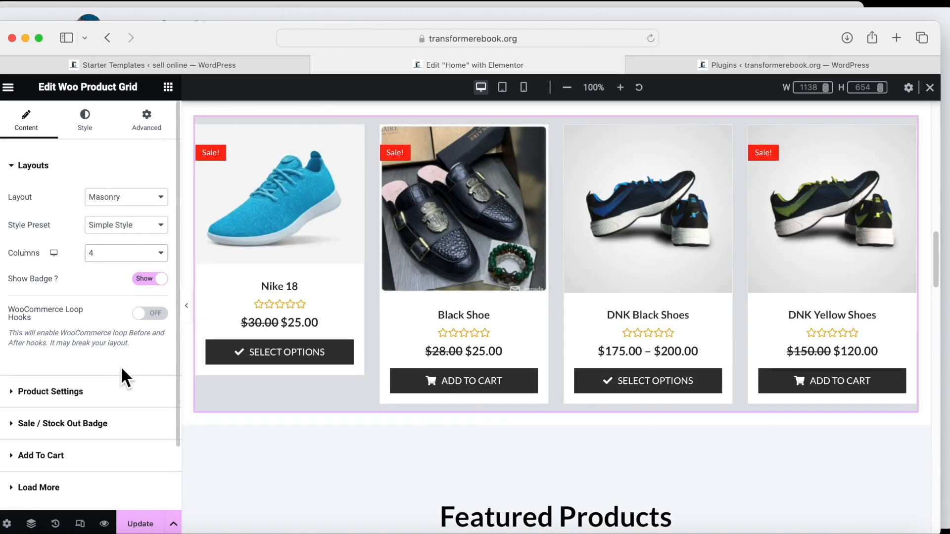
{"action": "scroll", "coordinate": [122, 379], "scroll_direction": "down", "scroll_amount": 3}
{"action": "left_click", "coordinate": [13, 317]}
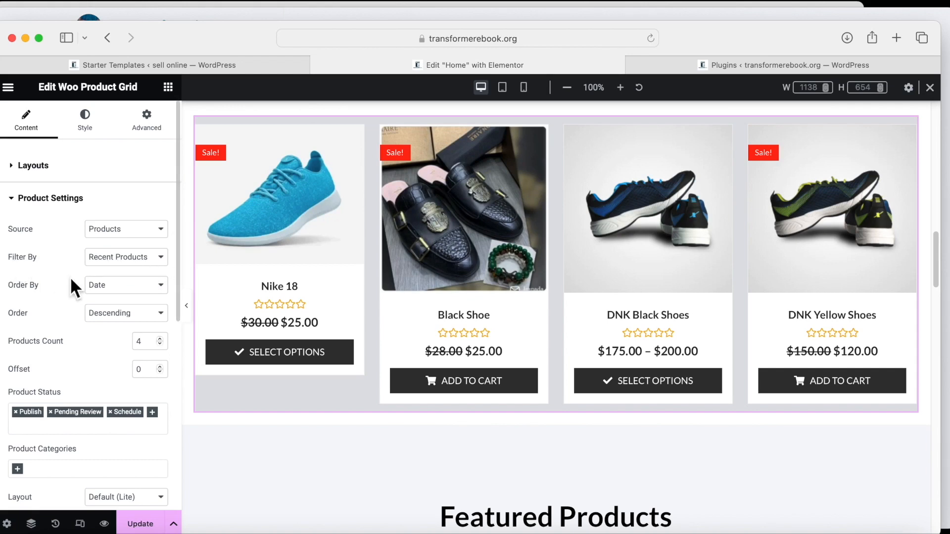
{"action": "left_click", "coordinate": [160, 286]}
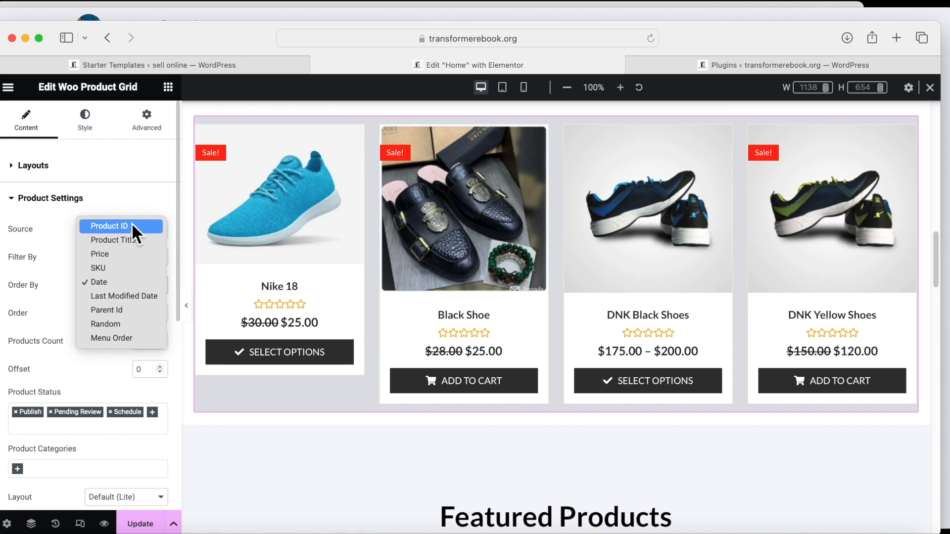
{"action": "left_click", "coordinate": [43, 215]}
{"action": "left_click", "coordinate": [156, 227]}
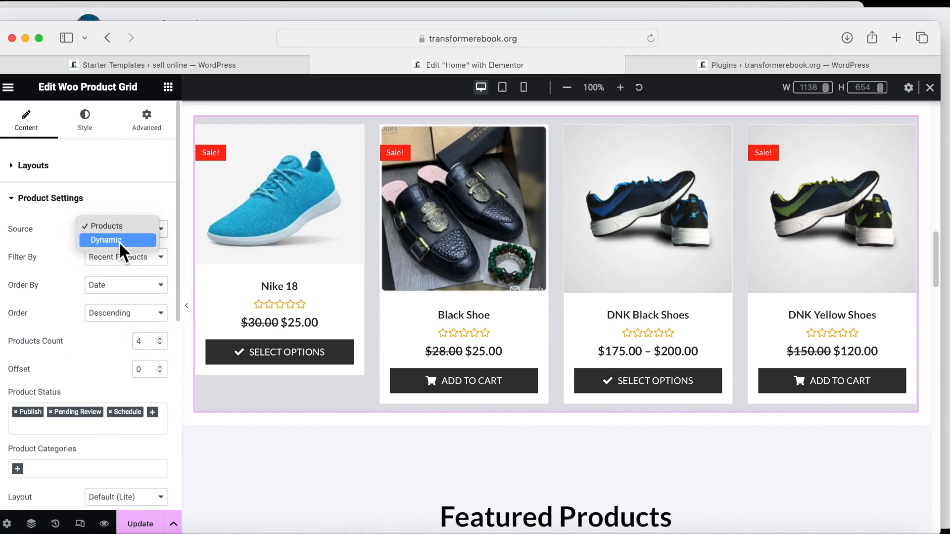
{"action": "left_click", "coordinate": [119, 242]}
{"action": "left_click", "coordinate": [158, 226]}
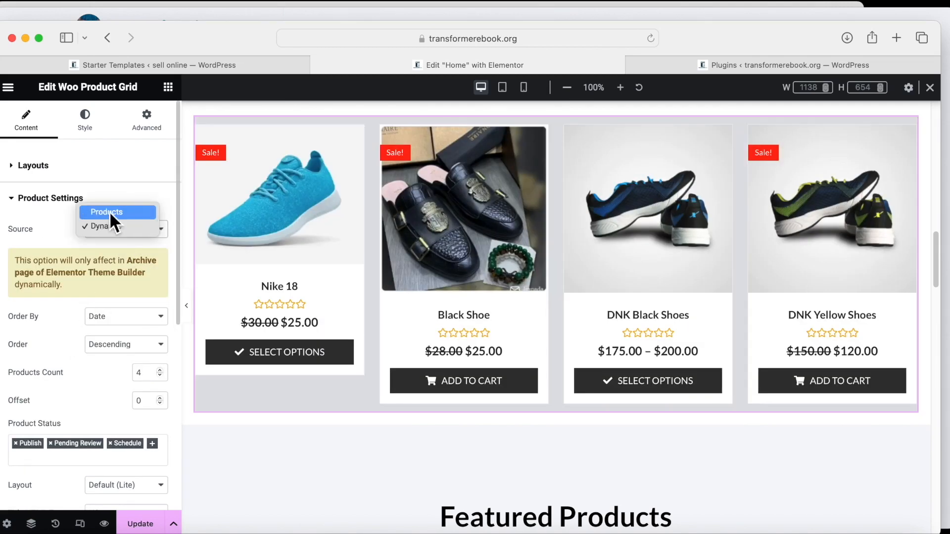
{"action": "left_click", "coordinate": [108, 212]}
{"action": "left_click", "coordinate": [159, 255]}
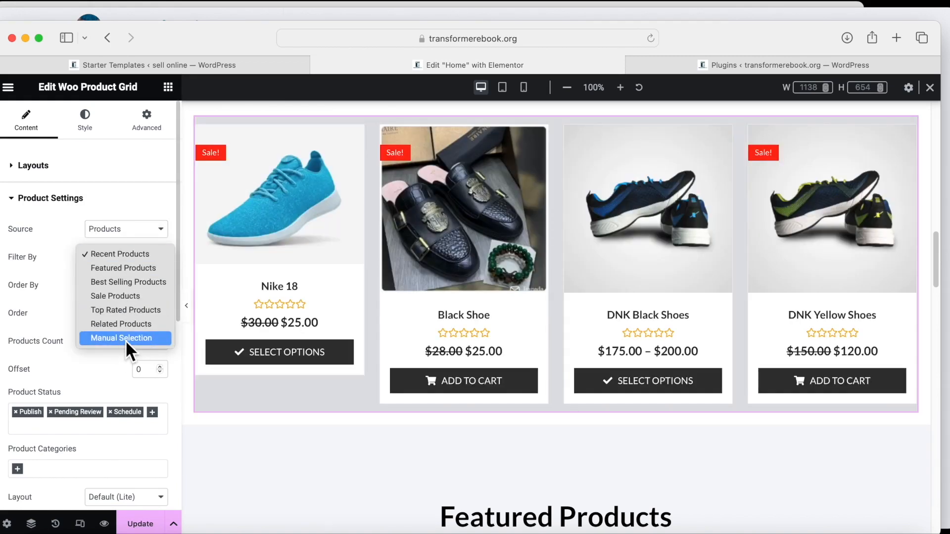
{"action": "left_click", "coordinate": [111, 184]}
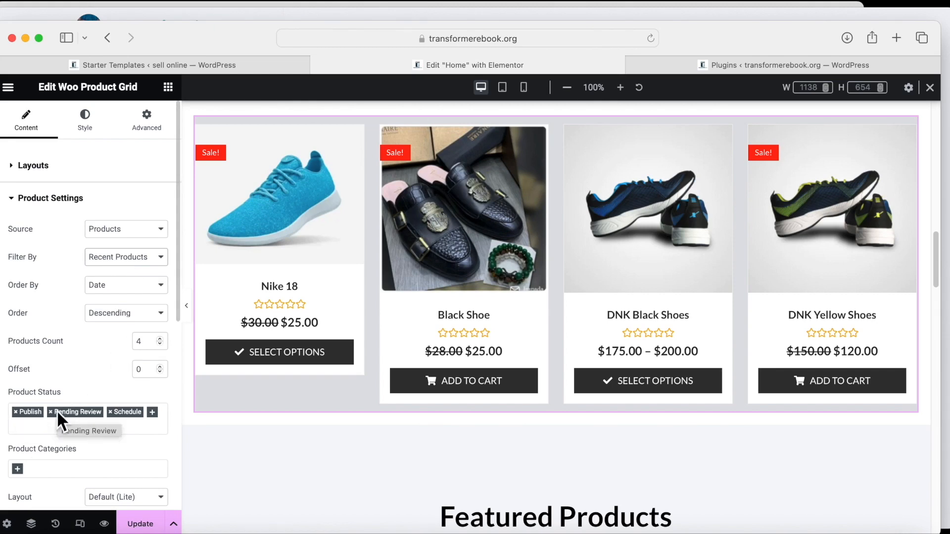
{"action": "scroll", "coordinate": [109, 426], "scroll_direction": "down", "scroll_amount": 2}
{"action": "scroll", "coordinate": [109, 426], "scroll_direction": "down", "scroll_amount": 1}
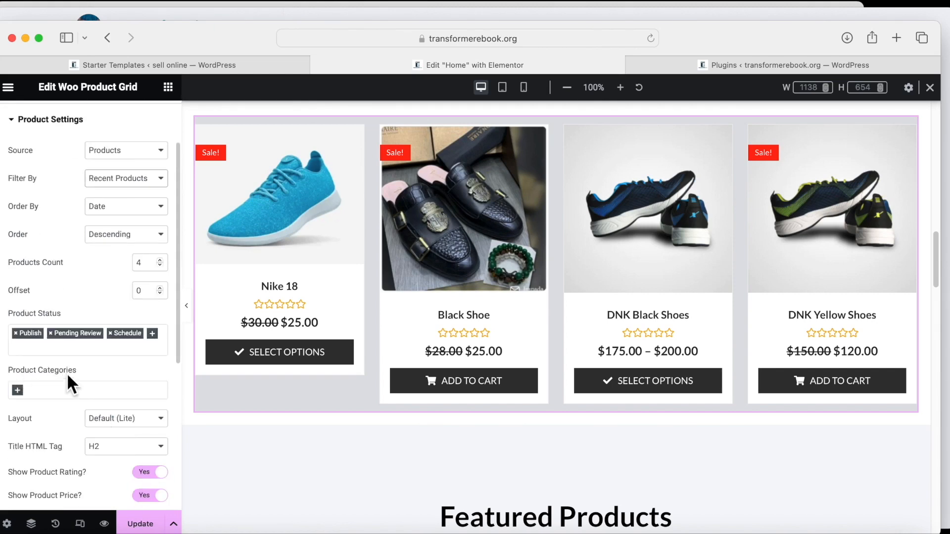
Filter the Woo Product Grid to the Nike and Shoe product categories.
{"action": "left_click", "coordinate": [17, 390]}
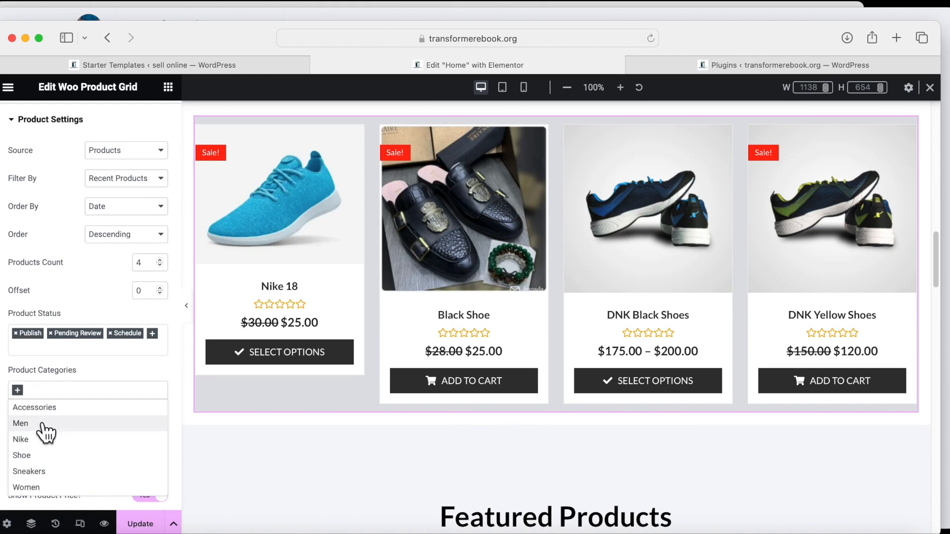
{"action": "left_click", "coordinate": [44, 439]}
{"action": "left_click", "coordinate": [45, 392]}
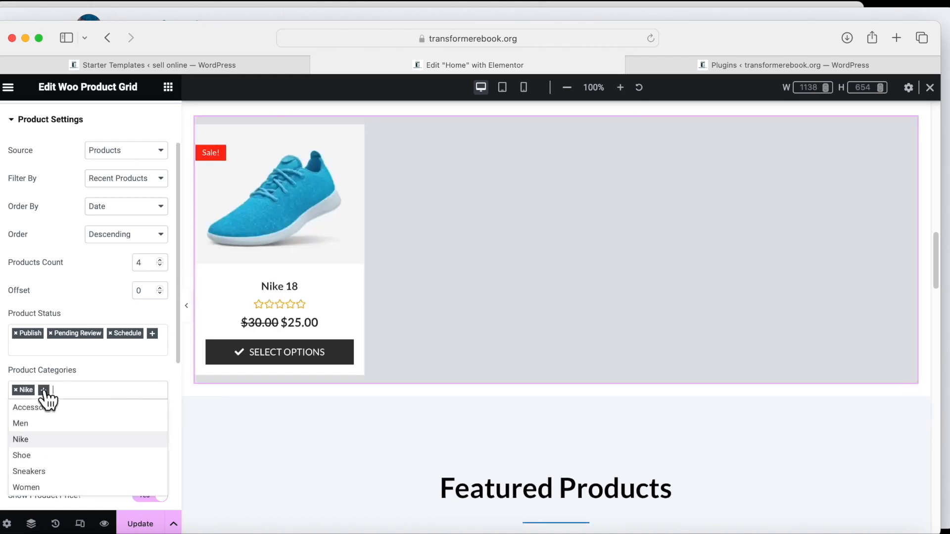
{"action": "left_click", "coordinate": [25, 455]}
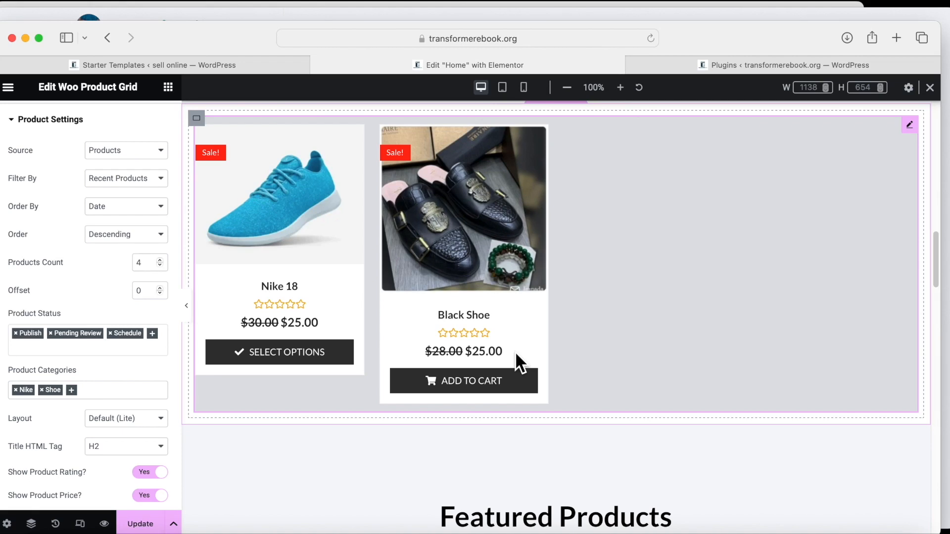
Remove the Nike and Shoe category filters so all four recent products show again.
{"action": "scroll", "coordinate": [229, 350], "scroll_direction": "down", "scroll_amount": 1}
{"action": "scroll", "coordinate": [149, 351], "scroll_direction": "down", "scroll_amount": 8}
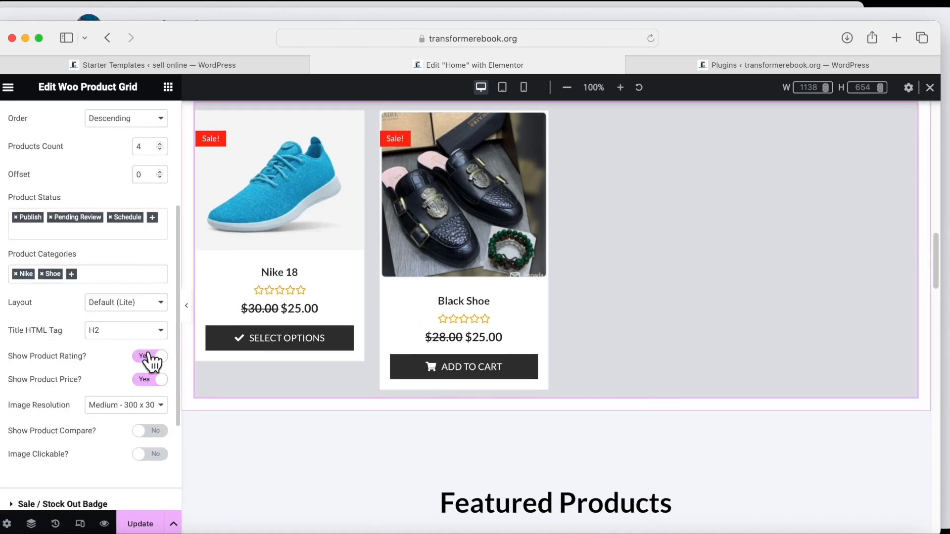
{"action": "scroll", "coordinate": [86, 335], "scroll_direction": "down", "scroll_amount": 1}
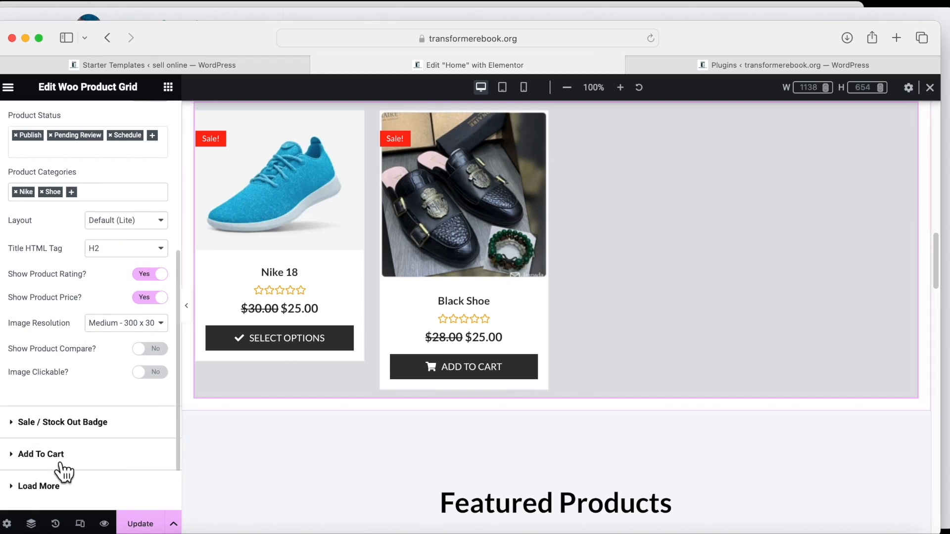
{"action": "scroll", "coordinate": [86, 440], "scroll_direction": "up", "scroll_amount": 7}
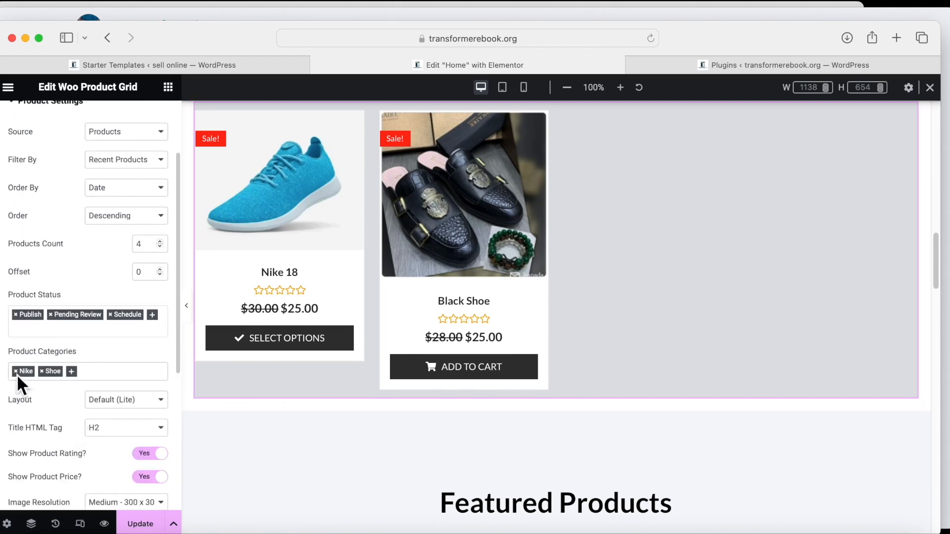
{"action": "left_click", "coordinate": [16, 372]}
{"action": "left_click", "coordinate": [16, 372]}
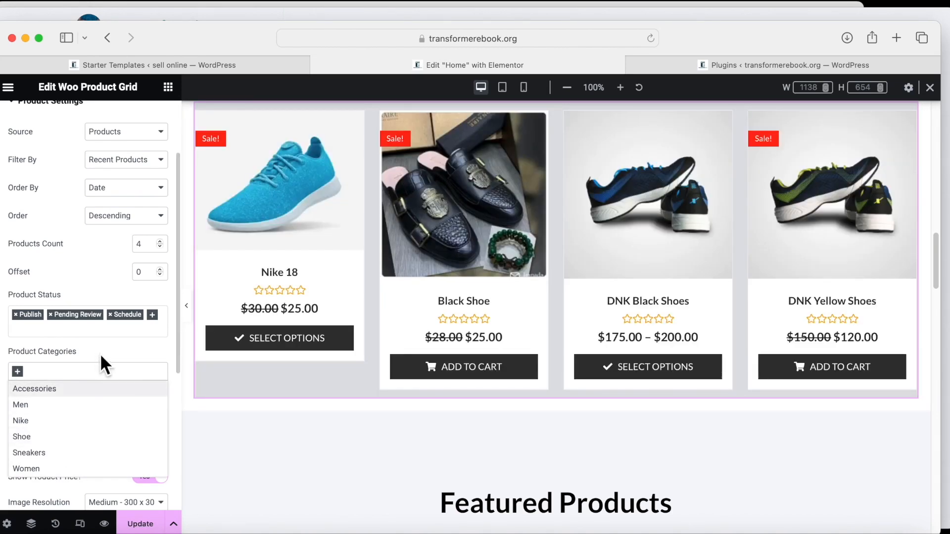
{"action": "left_click", "coordinate": [502, 87]}
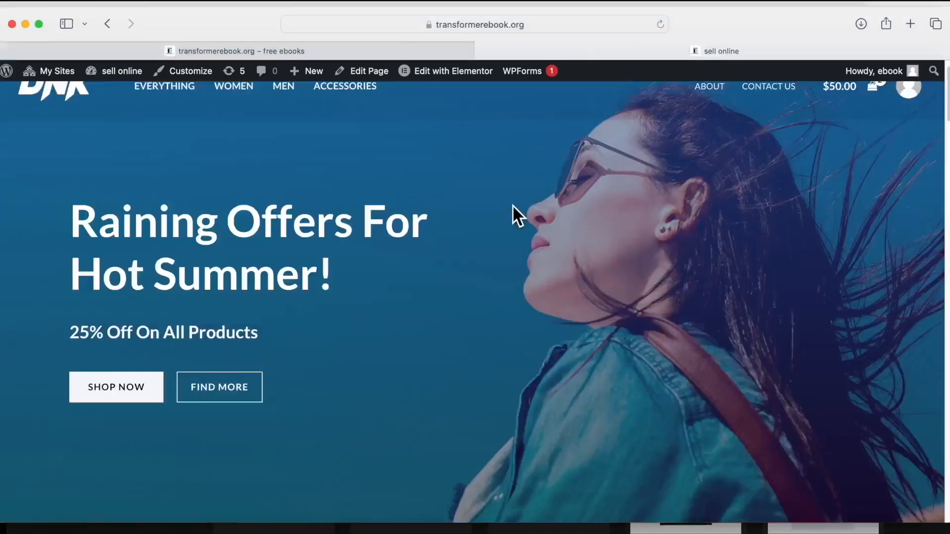
Open the live Contact Us page, review its Sales, Complaints, Returns and Marketing cards, and edit it in Elementor.
{"action": "scroll", "coordinate": [512, 204], "scroll_direction": "up", "scroll_amount": 1}
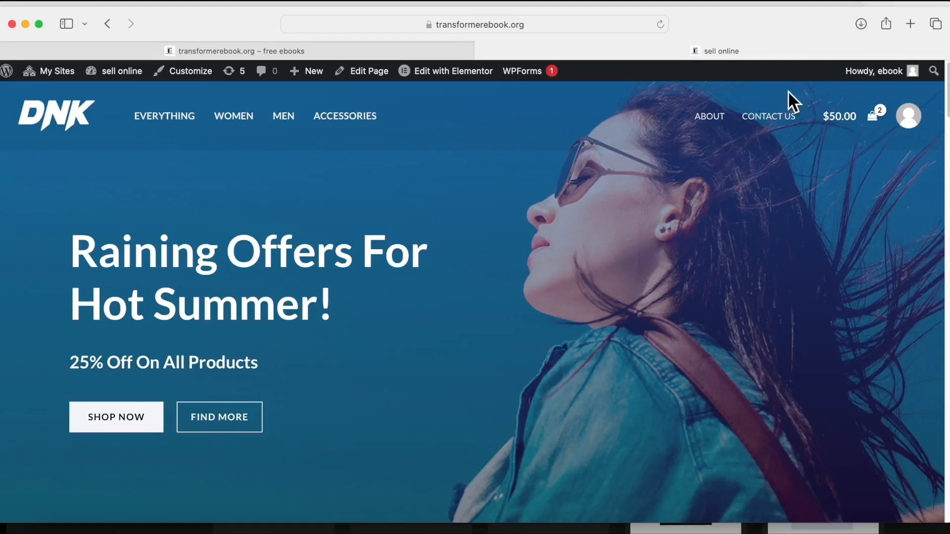
{"action": "left_click", "coordinate": [772, 107]}
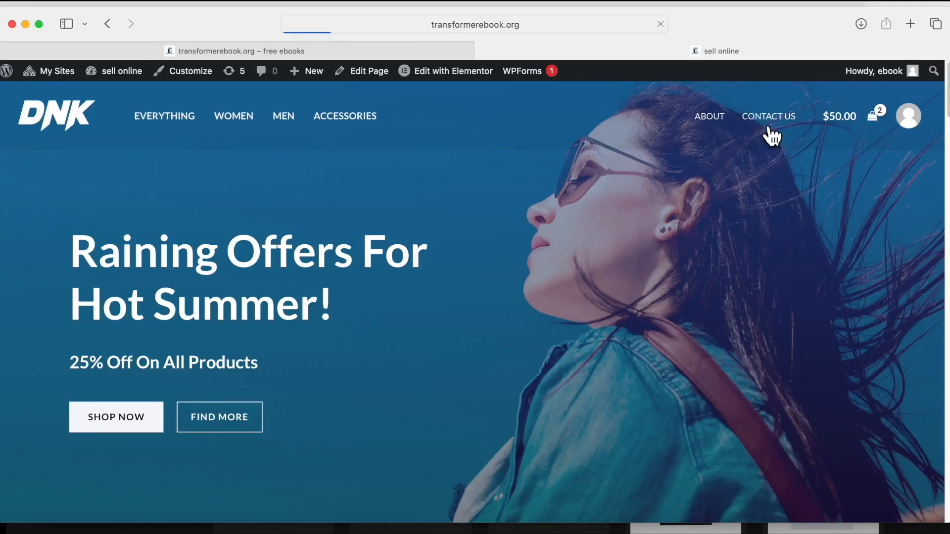
{"action": "scroll", "coordinate": [699, 221], "scroll_direction": "down", "scroll_amount": 6}
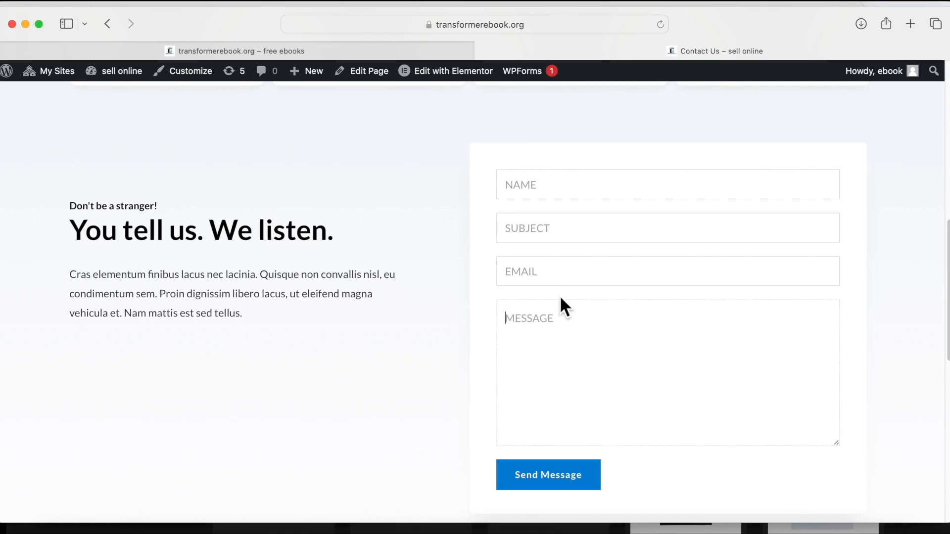
{"action": "scroll", "coordinate": [355, 244], "scroll_direction": "up", "scroll_amount": 5}
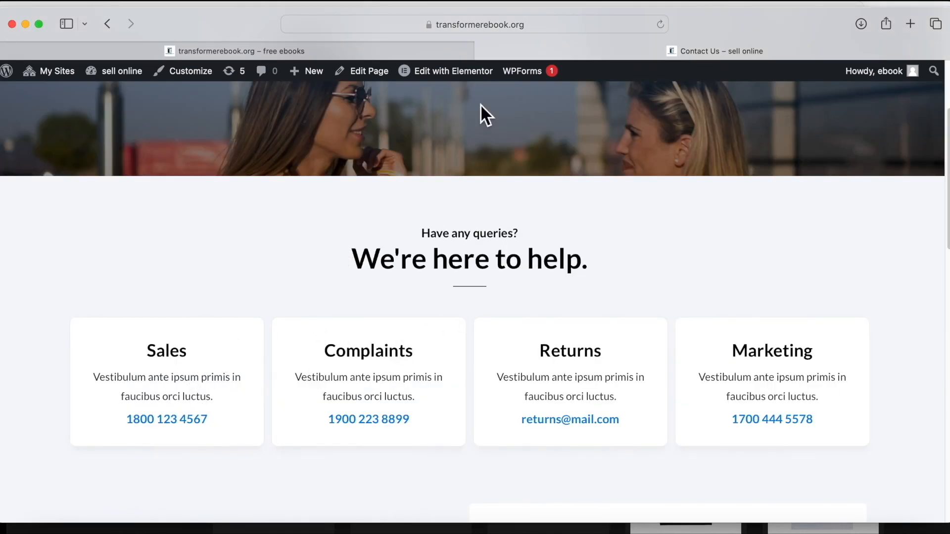
{"action": "left_click", "coordinate": [454, 71]}
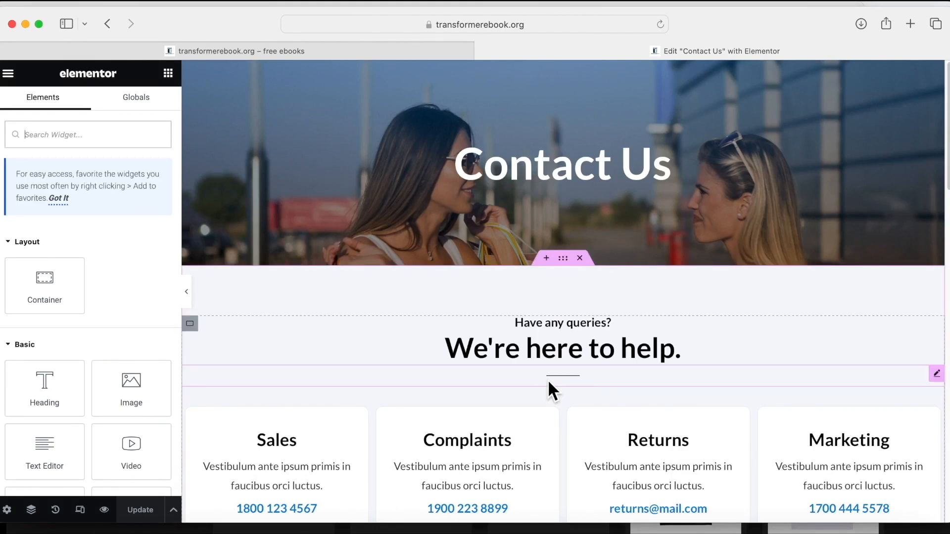
Delete the "We're here to help" section holding the Sales, Complaints, Returns and Marketing cards.
{"action": "scroll", "coordinate": [525, 375], "scroll_direction": "down", "scroll_amount": 7}
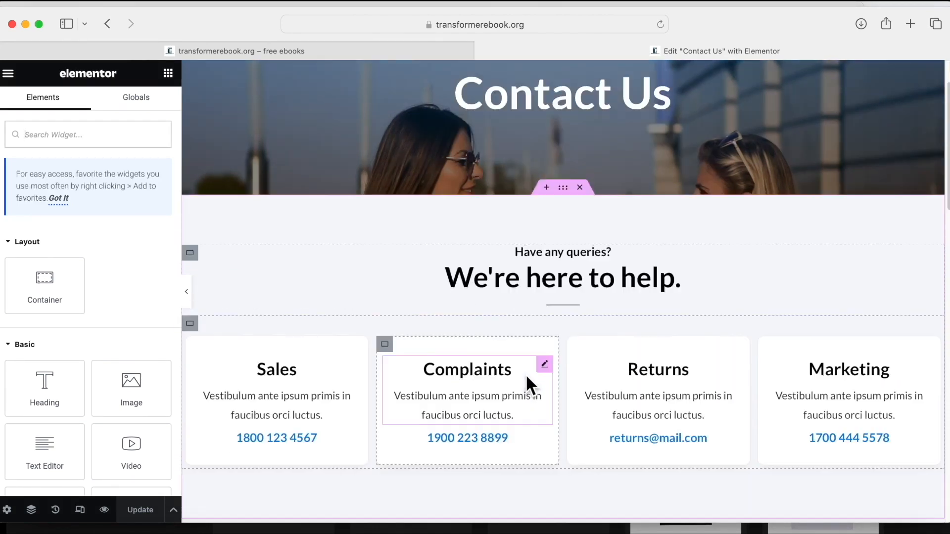
{"action": "scroll", "coordinate": [526, 375], "scroll_direction": "up", "scroll_amount": 7}
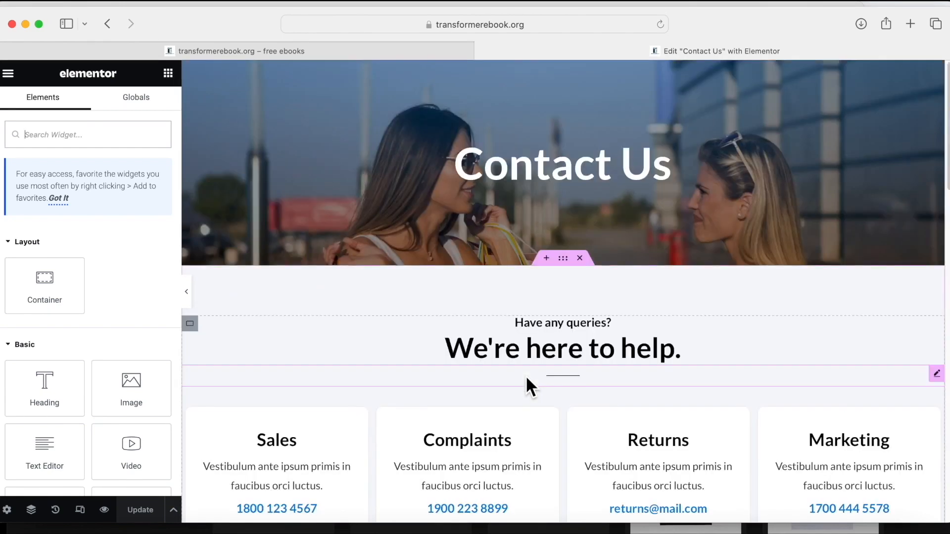
{"action": "scroll", "coordinate": [526, 375], "scroll_direction": "down", "scroll_amount": 8}
{"action": "scroll", "coordinate": [525, 375], "scroll_direction": "up", "scroll_amount": 4}
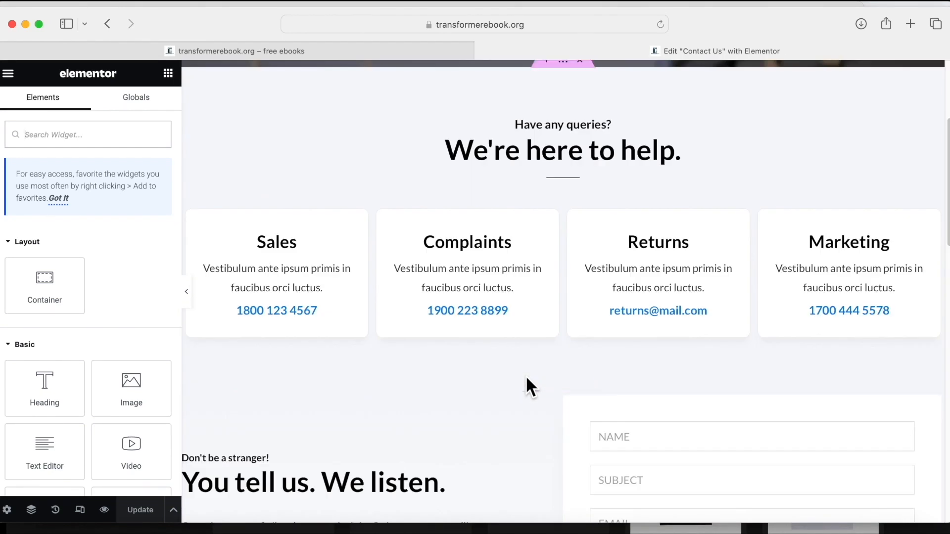
{"action": "scroll", "coordinate": [525, 375], "scroll_direction": "up", "scroll_amount": 6}
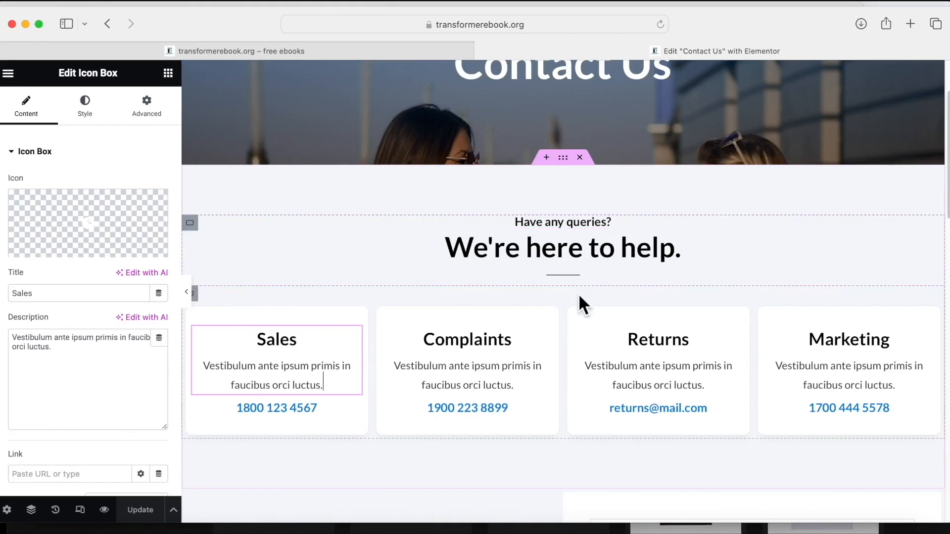
{"action": "left_click", "coordinate": [579, 158]}
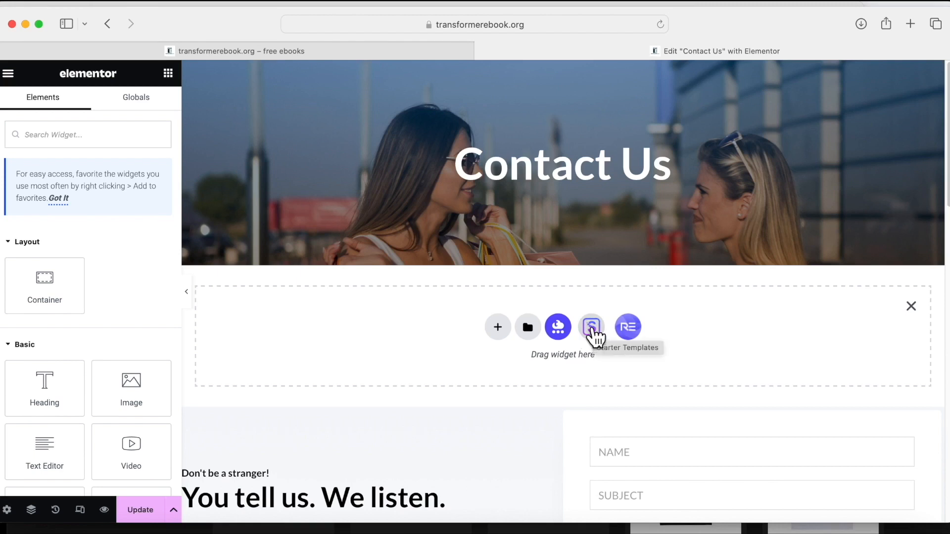
Import the three-plant Feature One/Two/Three card block from Starter Templates Blocks.
{"action": "left_click", "coordinate": [592, 327]}
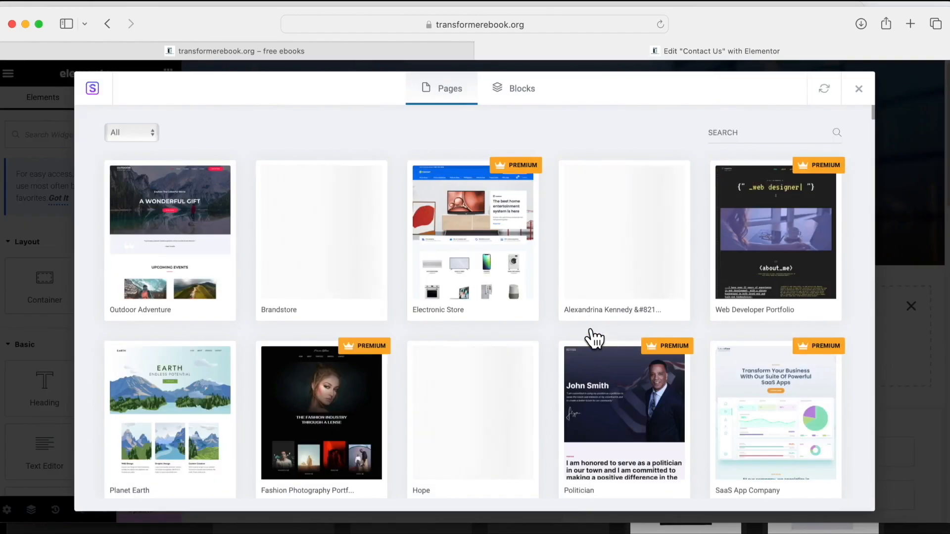
{"action": "left_click", "coordinate": [519, 94]}
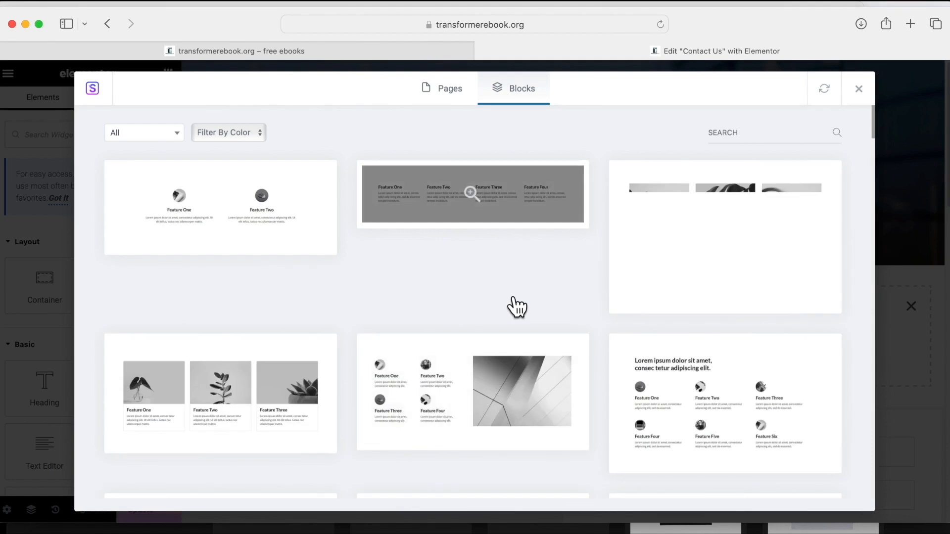
{"action": "scroll", "coordinate": [517, 307], "scroll_direction": "down", "scroll_amount": 5}
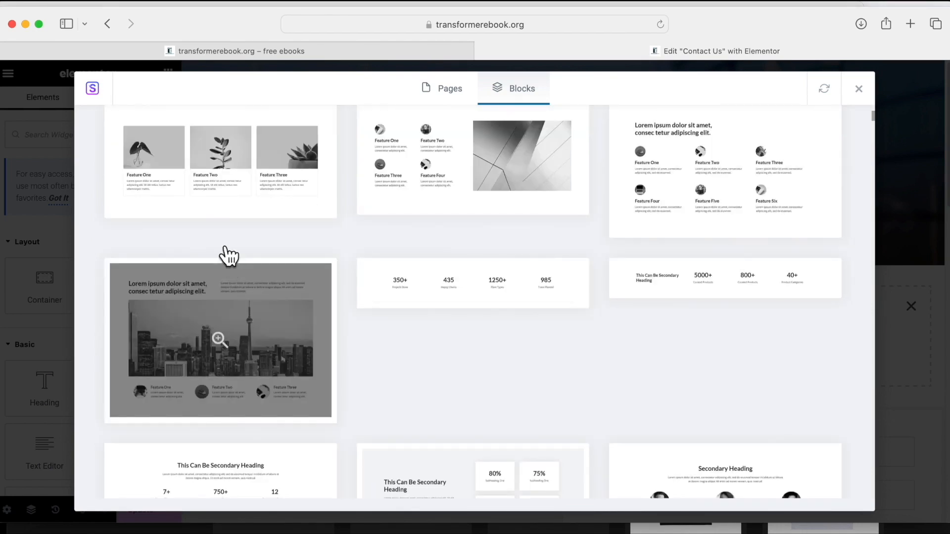
{"action": "left_click", "coordinate": [238, 174]}
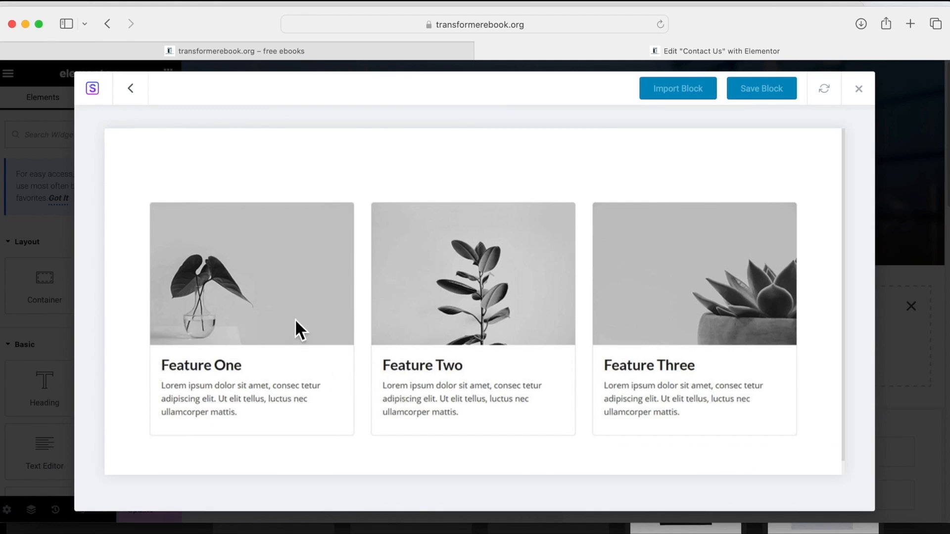
{"action": "left_click", "coordinate": [668, 92]}
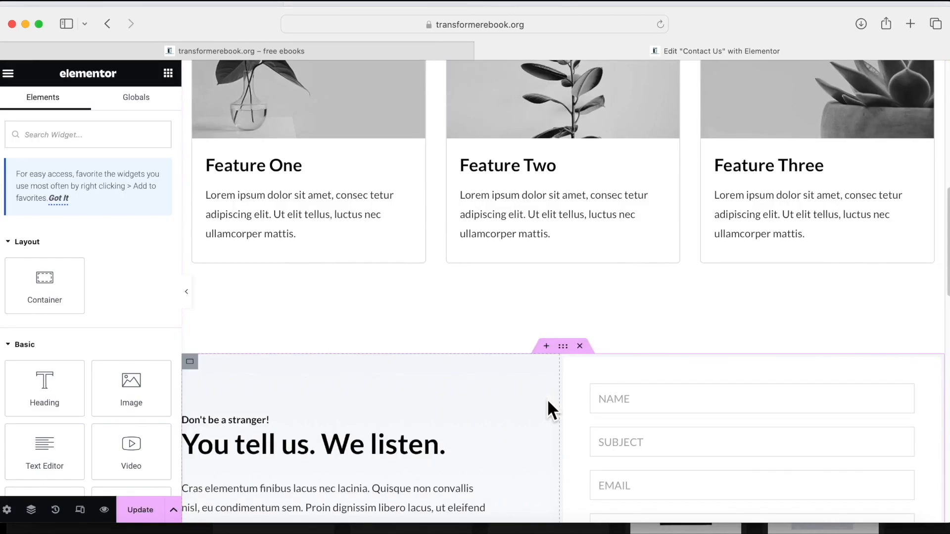
Delete the old "You tell us" contact form section.
{"action": "scroll", "coordinate": [547, 399], "scroll_direction": "up", "scroll_amount": 2}
{"action": "scroll", "coordinate": [547, 400], "scroll_direction": "down", "scroll_amount": 5}
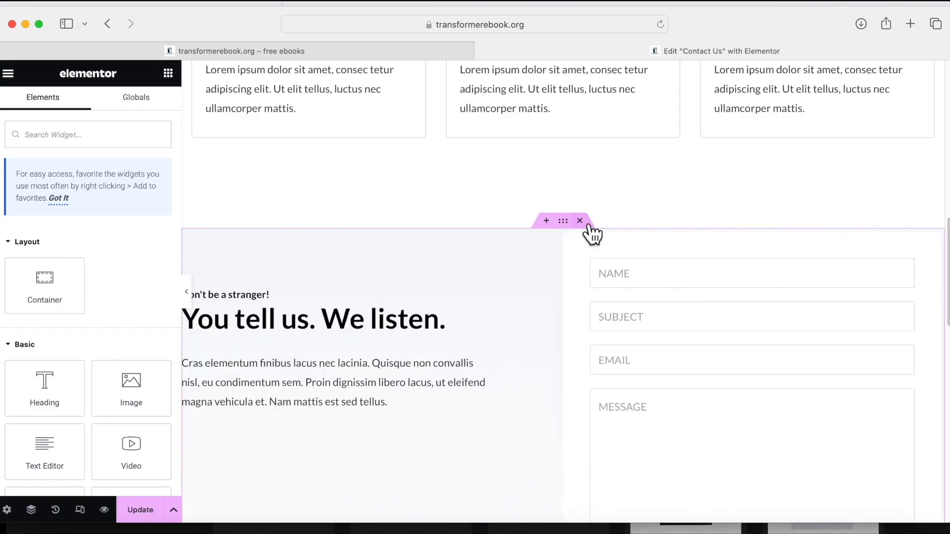
{"action": "left_click", "coordinate": [580, 221]}
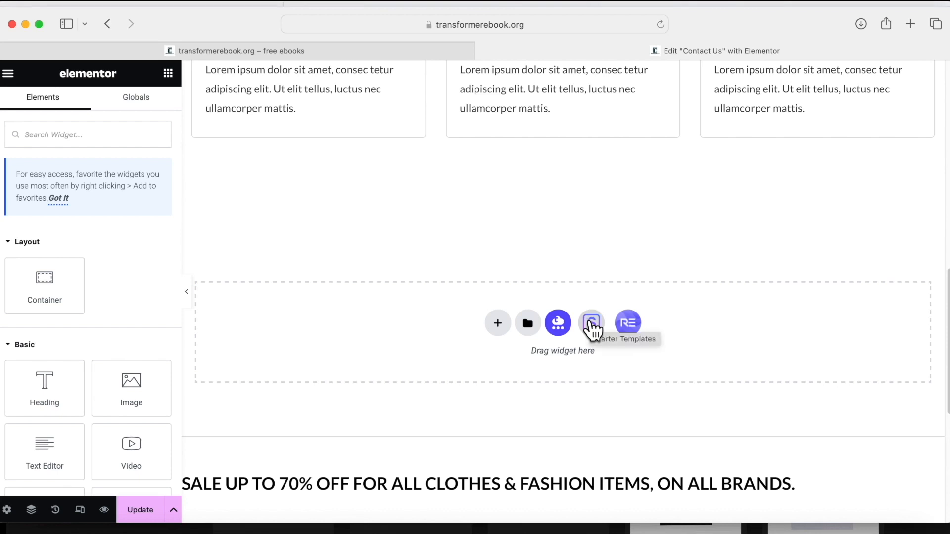
Import the dark Get In Touch block with map and Send us a message form from Starter Templates Blocks.
{"action": "left_click", "coordinate": [592, 326]}
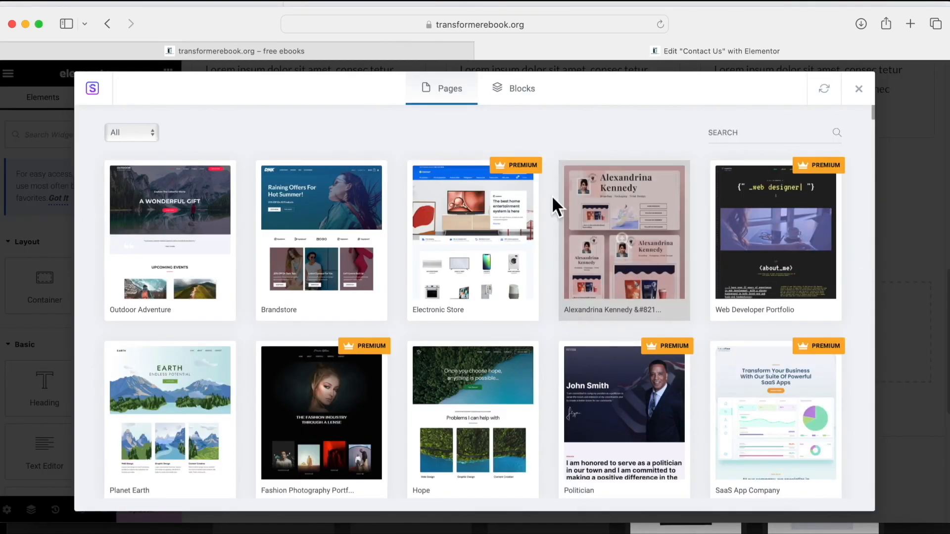
{"action": "left_click", "coordinate": [516, 96]}
{"action": "scroll", "coordinate": [738, 282], "scroll_direction": "down", "scroll_amount": 15}
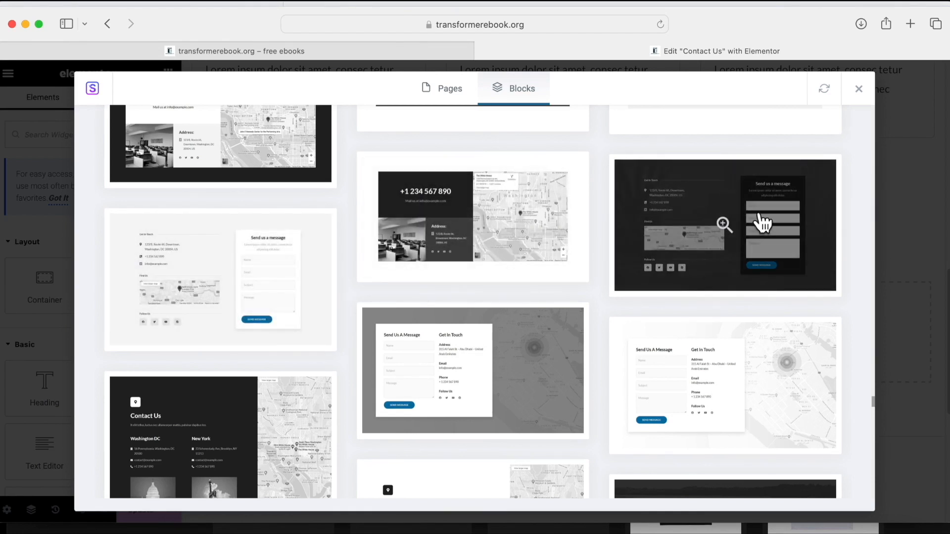
{"action": "left_click", "coordinate": [663, 226]}
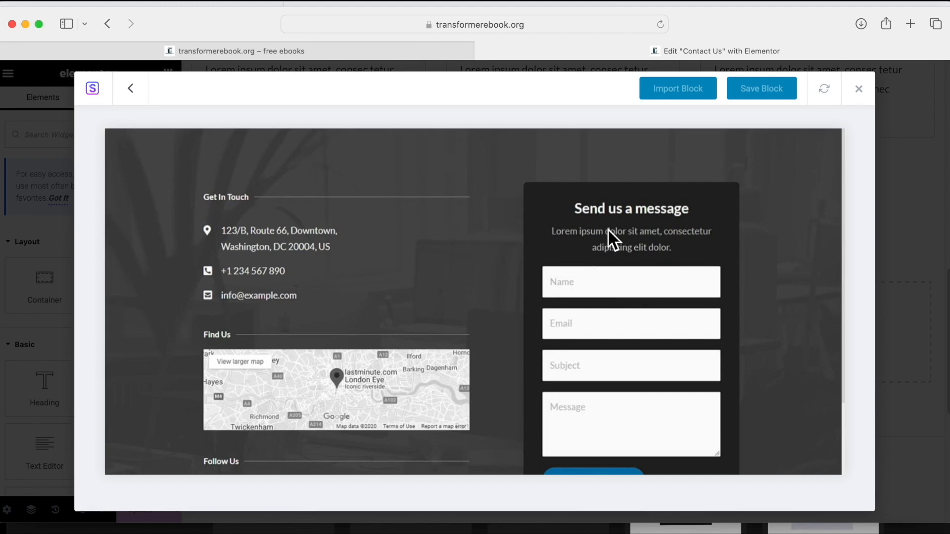
{"action": "left_click", "coordinate": [679, 95]}
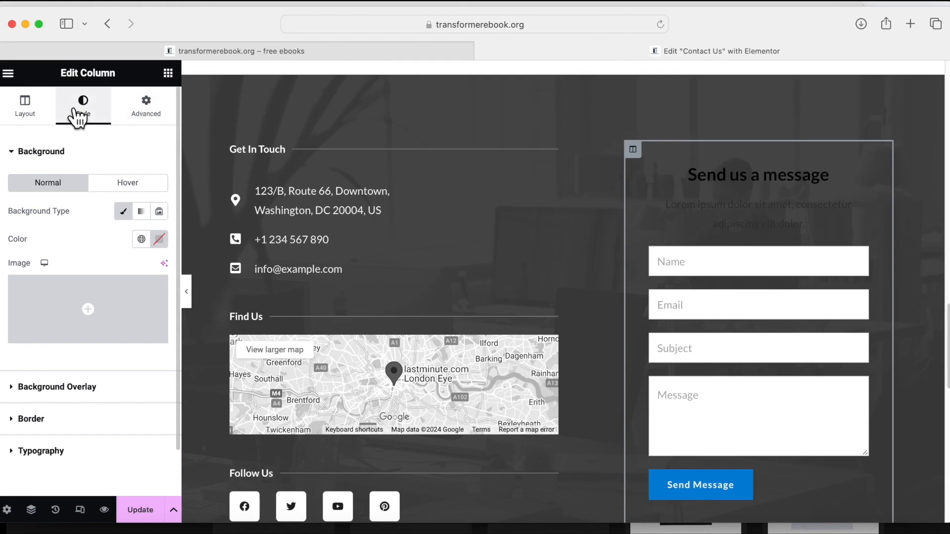
Give the form column a white Theme Color 6 background and delete its lorem ipsum subtitle.
{"action": "left_click", "coordinate": [31, 121]}
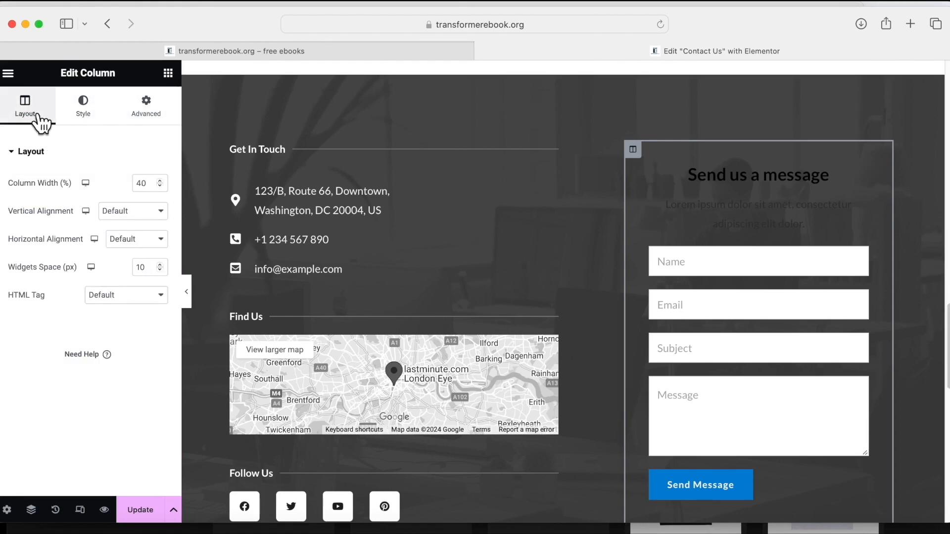
{"action": "left_click", "coordinate": [85, 118]}
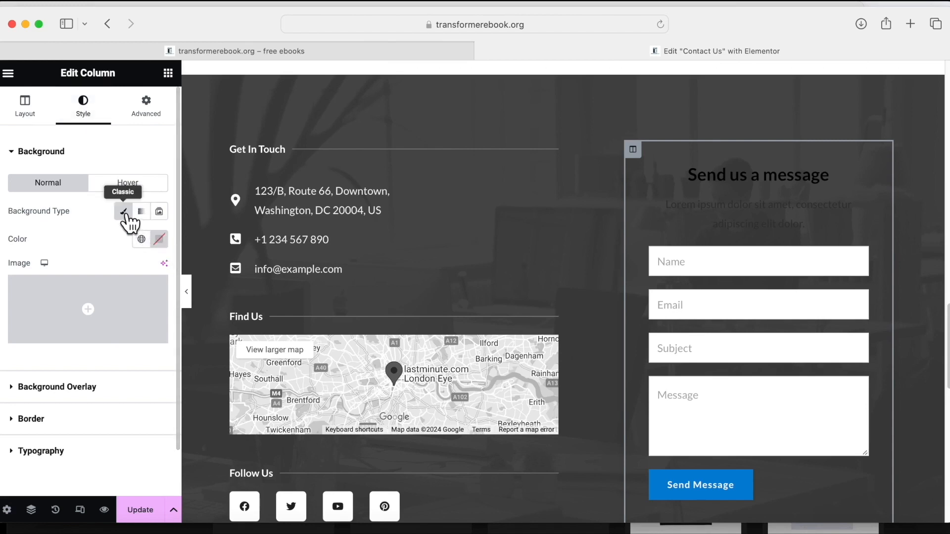
{"action": "left_click", "coordinate": [142, 241]}
{"action": "scroll", "coordinate": [23, 401], "scroll_direction": "down", "scroll_amount": 5}
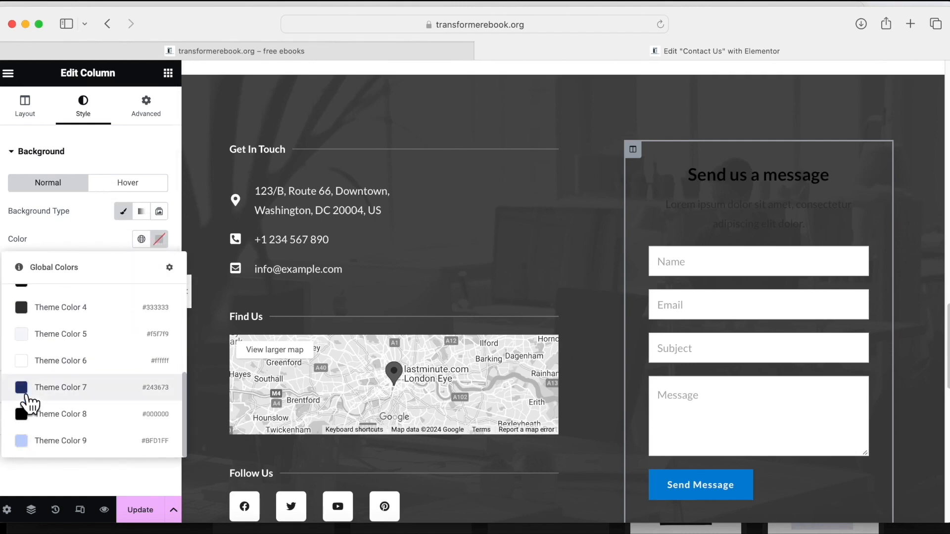
{"action": "left_click", "coordinate": [28, 367]}
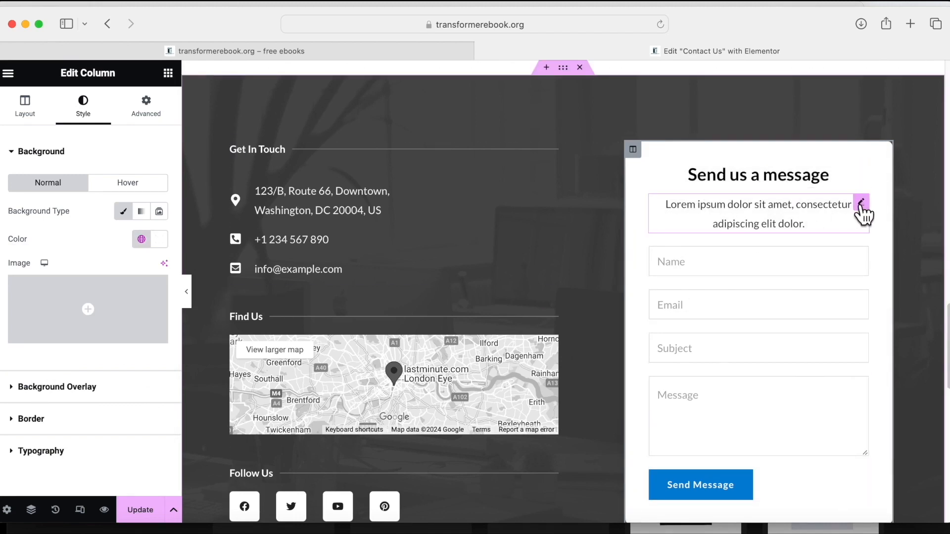
{"action": "right_click", "coordinate": [863, 212]}
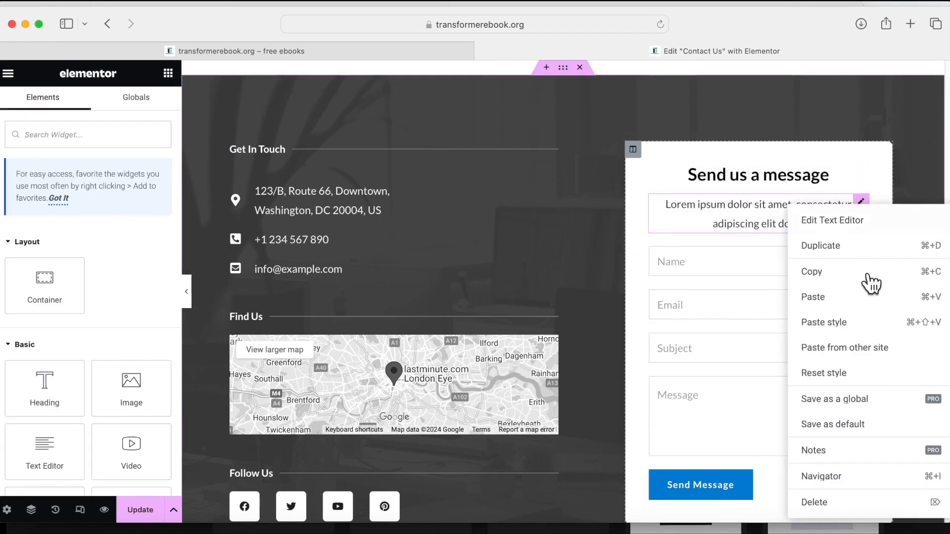
{"action": "left_click", "coordinate": [818, 503]}
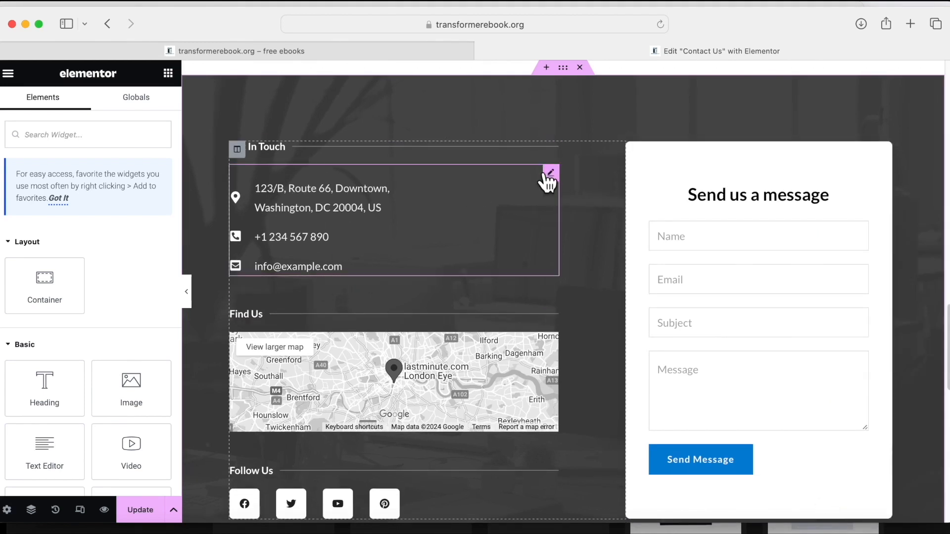
Replace the Get In Touch list's address item with the new local street address.
{"action": "left_click", "coordinate": [550, 173]}
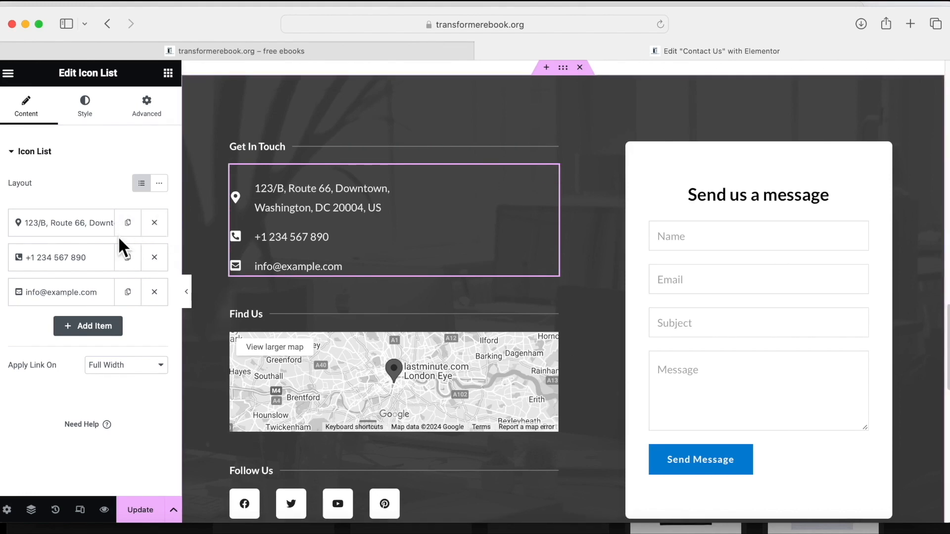
{"action": "left_click", "coordinate": [74, 227]}
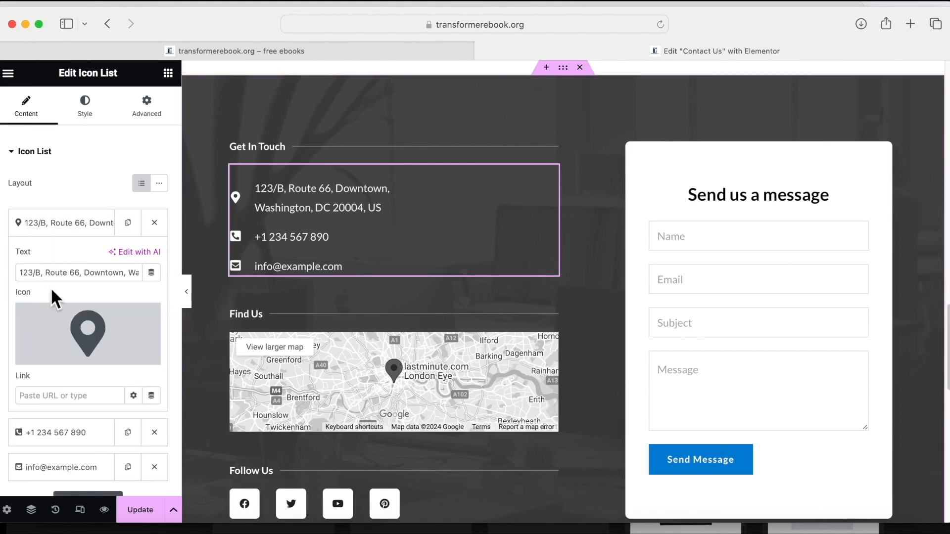
{"action": "left_click_drag", "start_coordinate": [20, 273], "coordinate": [171, 291]}
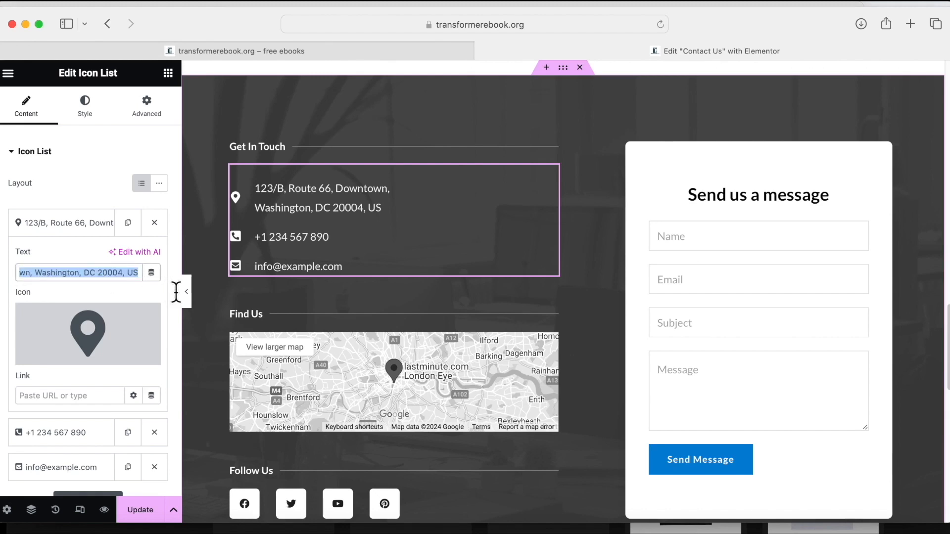
{"action": "key", "text": "BackSpace"}
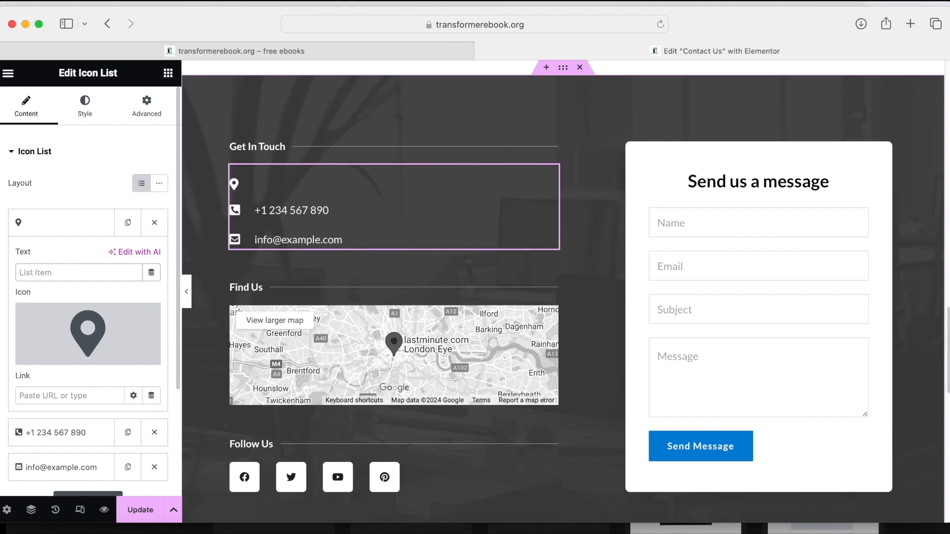
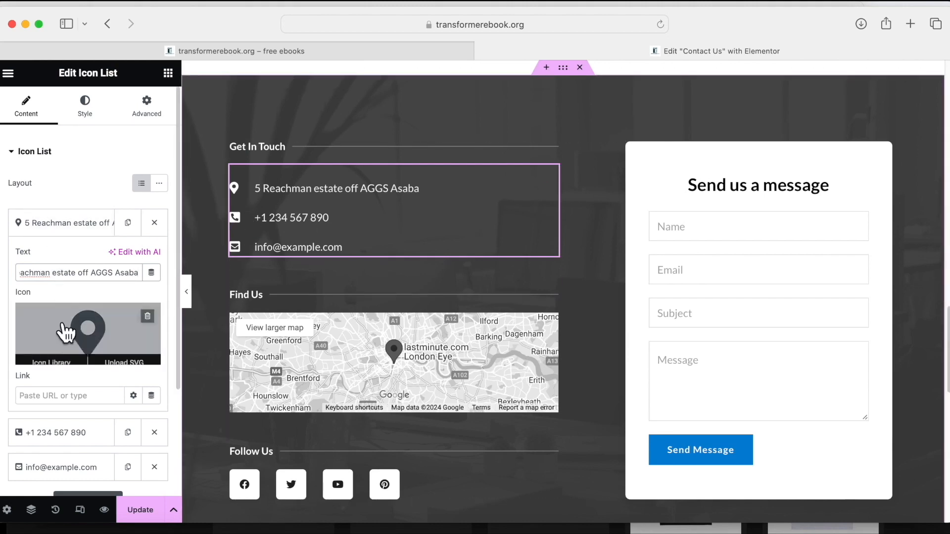
{"action": "scroll", "coordinate": [64, 329], "scroll_direction": "down", "scroll_amount": 5}
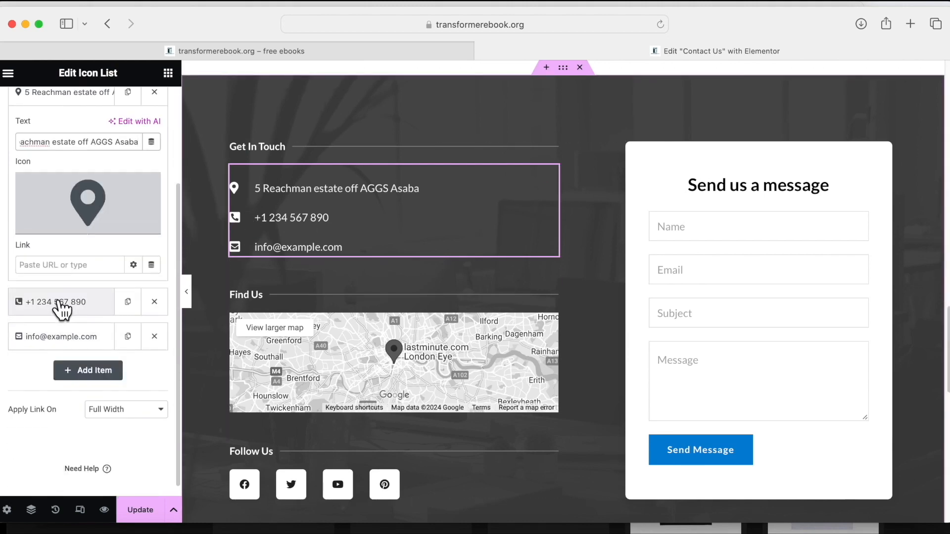
Change the phone number, then duplicate its item to add a second phone number.
{"action": "left_click", "coordinate": [59, 302]}
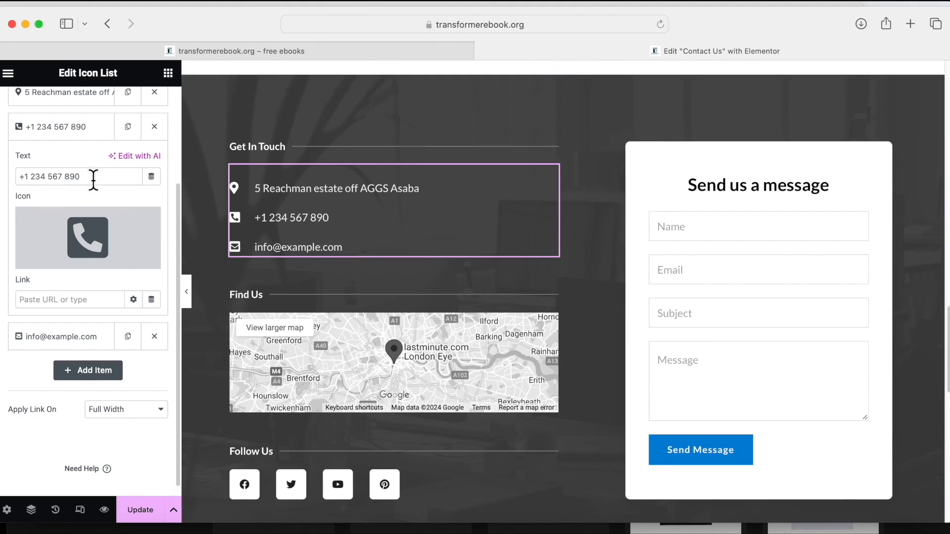
{"action": "key", "text": "BackSpace"}
{"action": "key", "text": "BackSpace"}
{"action": "key", "text": "BackSpace"}
{"action": "key", "text": "BackSpace"}
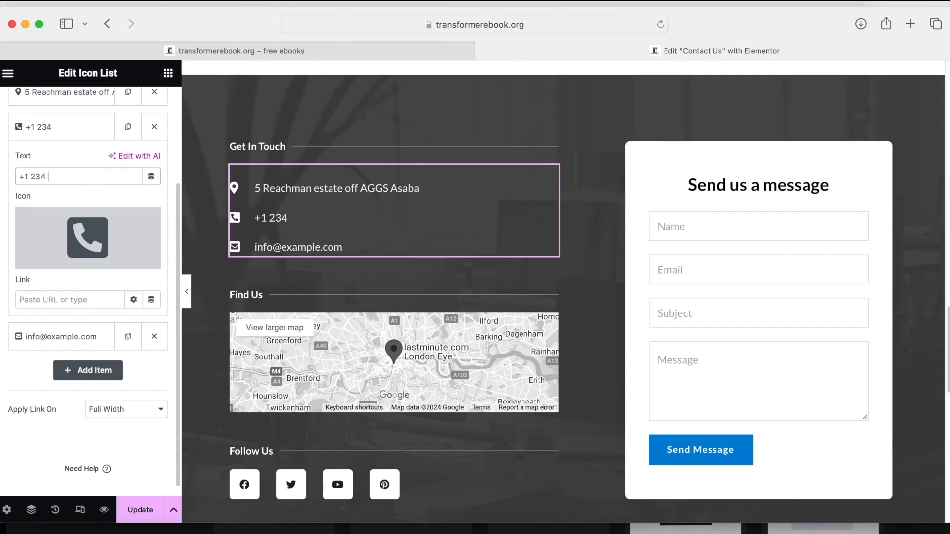
{"action": "type", "text": "098765"}
{"action": "scroll", "coordinate": [118, 153], "scroll_direction": "up", "scroll_amount": 1}
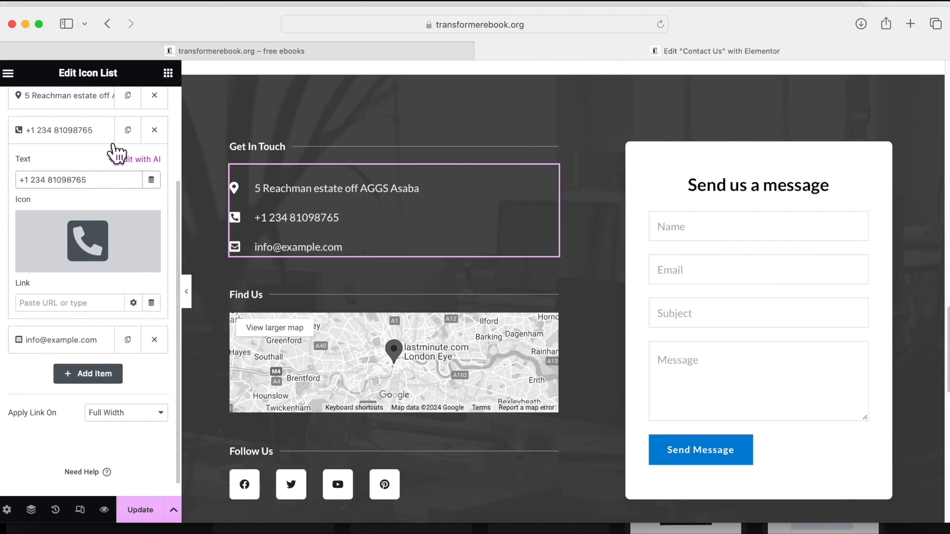
{"action": "scroll", "coordinate": [118, 154], "scroll_direction": "up", "scroll_amount": 2}
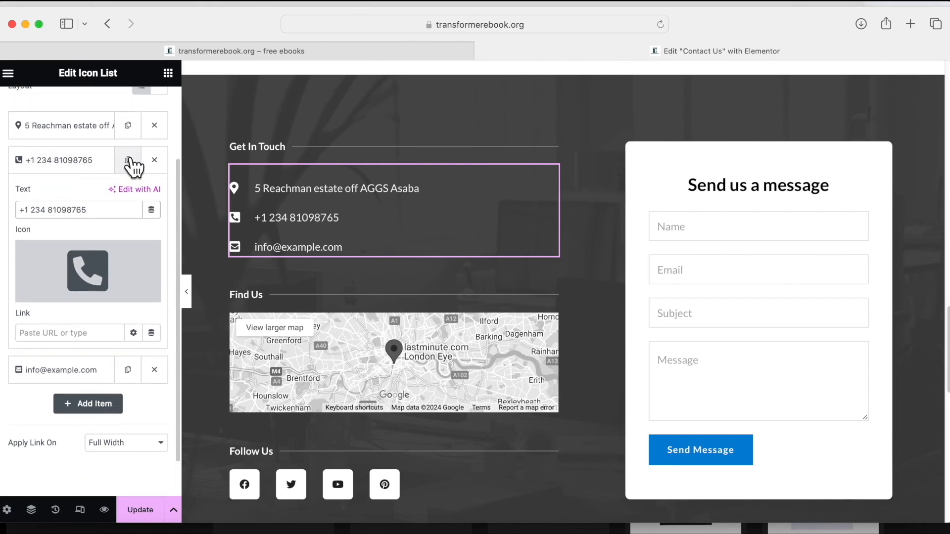
{"action": "left_click", "coordinate": [129, 160]}
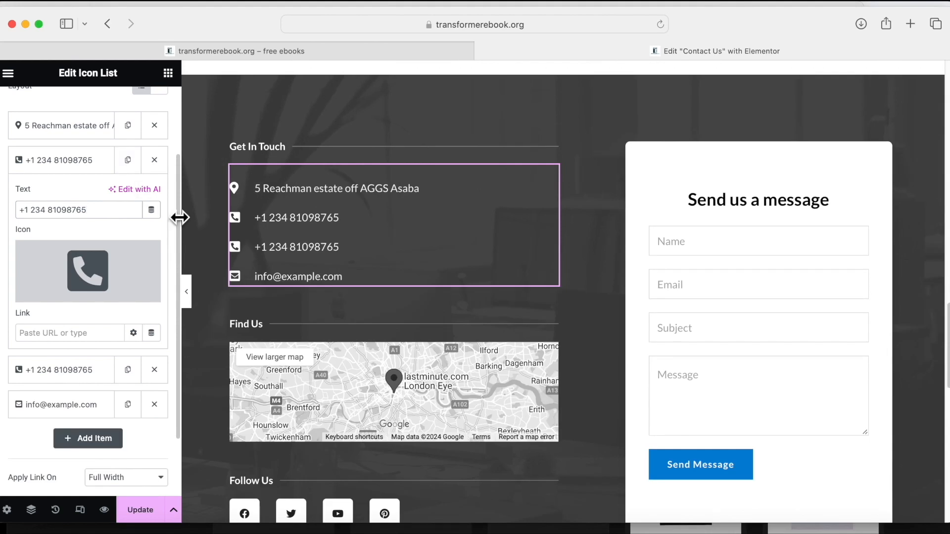
{"action": "left_click", "coordinate": [58, 373]}
{"action": "left_click", "coordinate": [94, 245]}
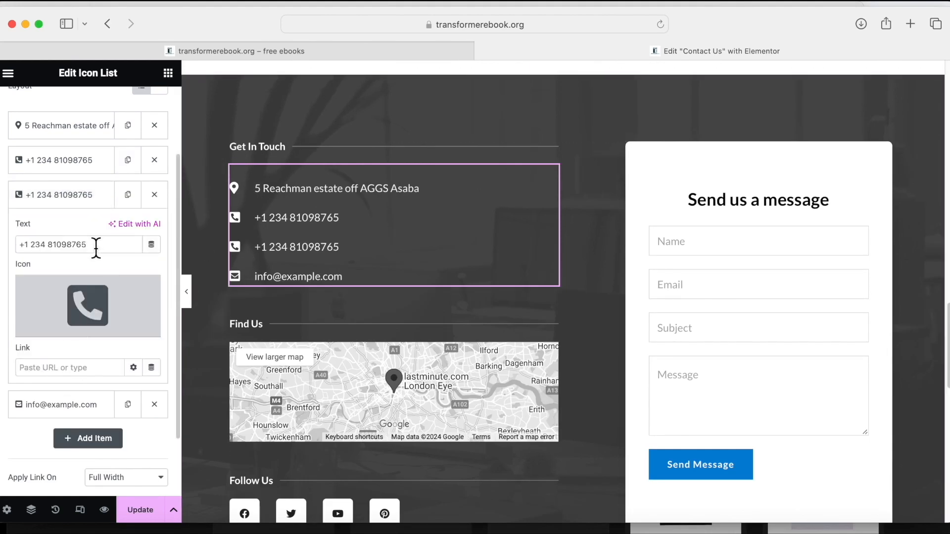
{"action": "key", "text": "BackSpace"}
{"action": "key", "text": "BackSpace"}
{"action": "key", "text": "BackSpace"}
{"action": "key", "text": "BackSpace"}
{"action": "key", "text": "BackSpace"}
{"action": "key", "text": "BackSpace"}
{"action": "key", "text": "BackSpace"}
{"action": "key", "text": "BackSpace"}
{"action": "type", "text": "90123456"}
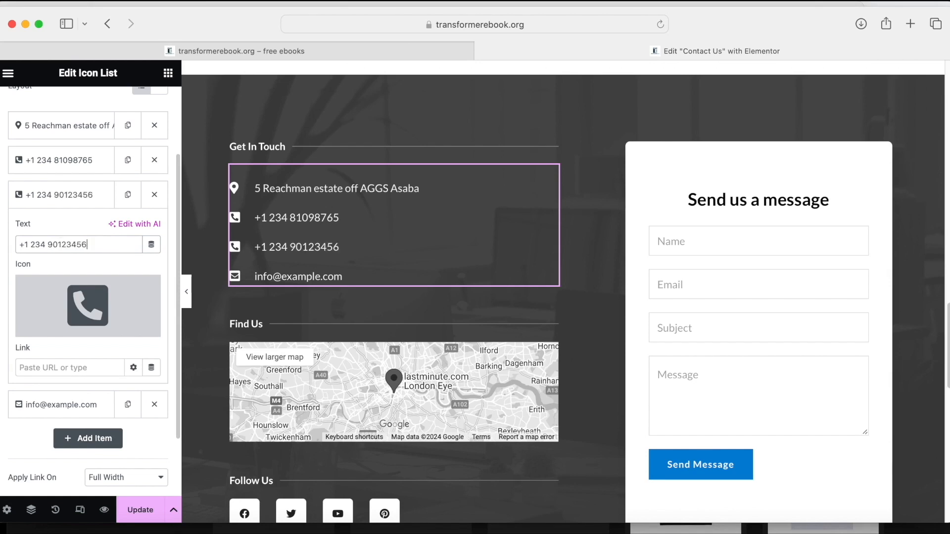
Change the contact e-mail item to the site's new address and save the page with Update.
{"action": "left_click", "coordinate": [46, 403]}
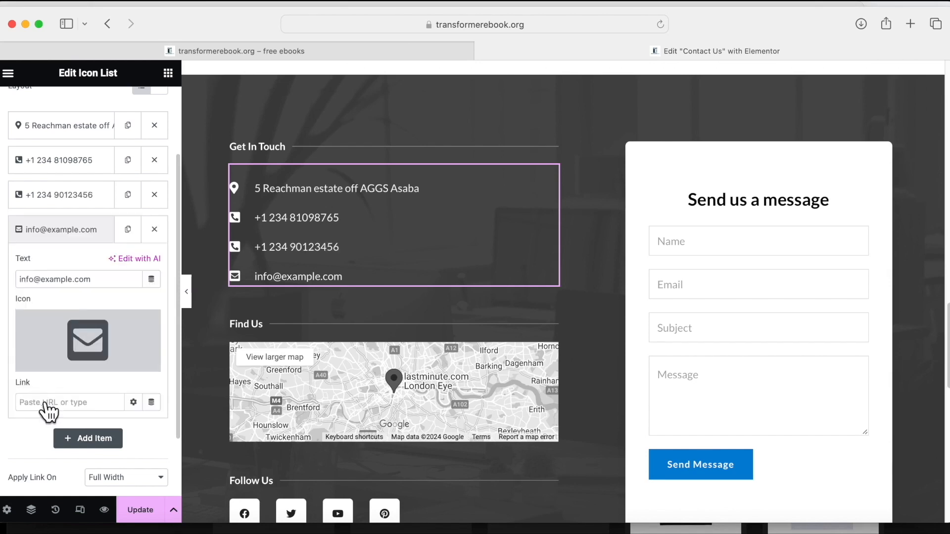
{"action": "mouse_move", "coordinate": [76, 338]}
{"action": "left_click", "coordinate": [69, 279]}
{"action": "key", "text": "BackSpace"}
{"action": "key", "text": "BackSpace"}
{"action": "key", "text": "BackSpace"}
{"action": "key", "text": "BackSpace"}
{"action": "key", "text": "BackSpace"}
{"action": "key", "text": "BackSpace"}
{"action": "key", "text": "BackSpace"}
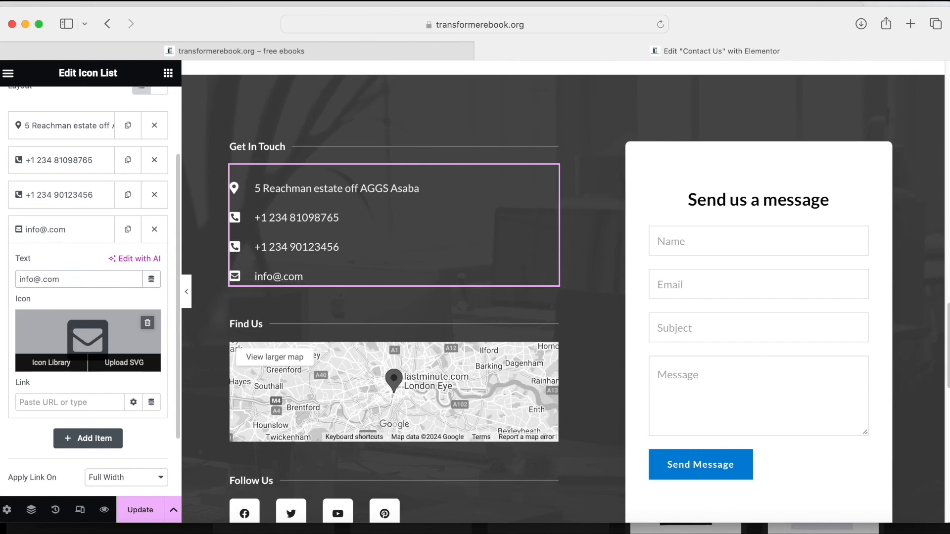
{"action": "type", "text": "transform"}
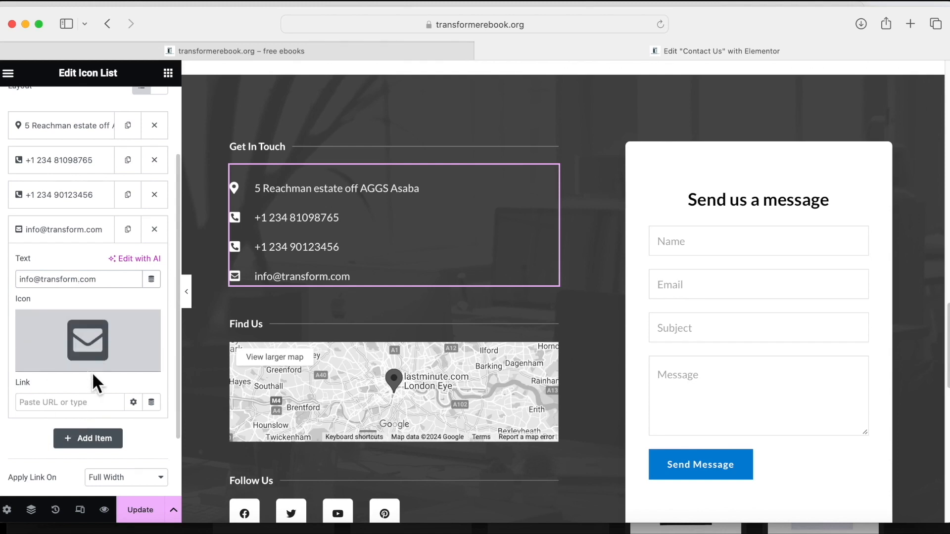
{"action": "left_click", "coordinate": [145, 507]}
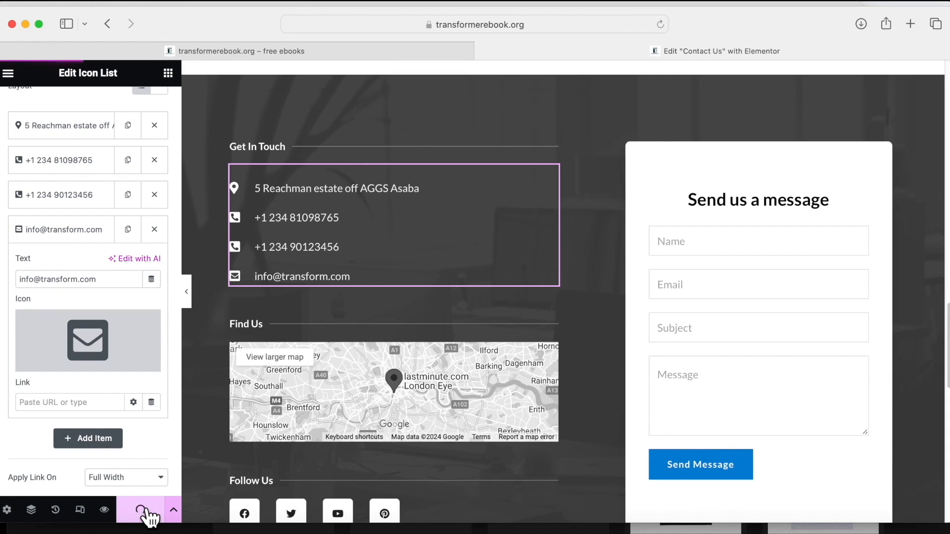
{"action": "scroll", "coordinate": [511, 445], "scroll_direction": "down", "scroll_amount": 2}
{"action": "left_click", "coordinate": [511, 445]}
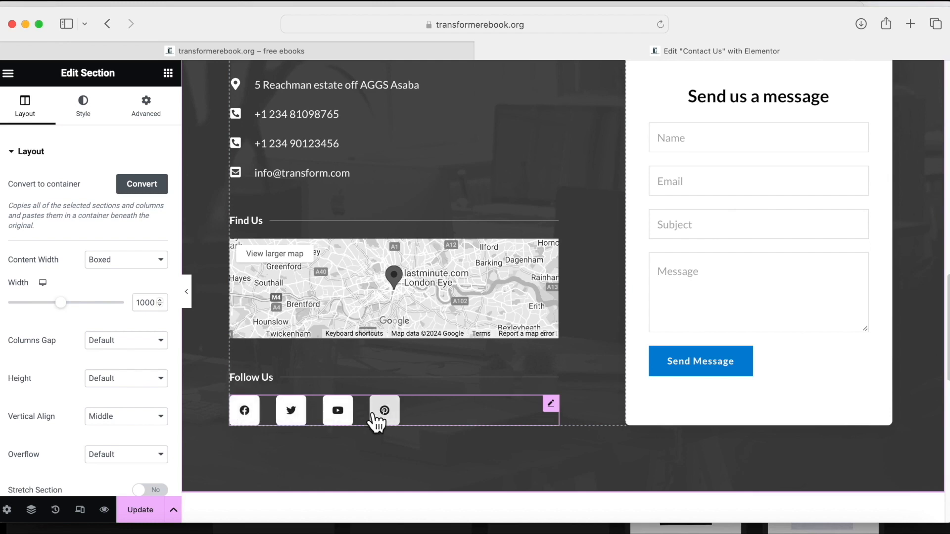
Select the Get In Touch section and bring up its Style tab background settings.
{"action": "scroll", "coordinate": [377, 422], "scroll_direction": "up", "scroll_amount": 4}
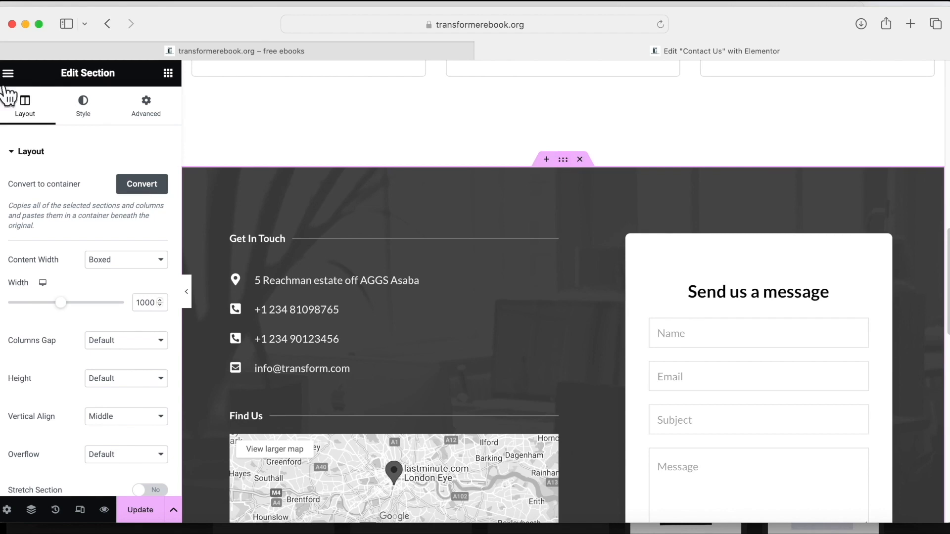
{"action": "left_click", "coordinate": [83, 109]}
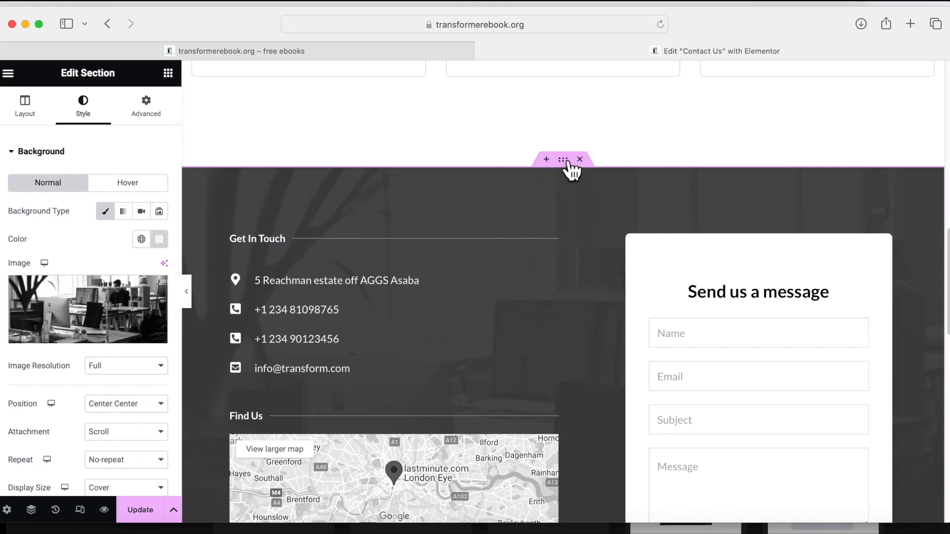
{"action": "scroll", "coordinate": [569, 193], "scroll_direction": "down", "scroll_amount": 5}
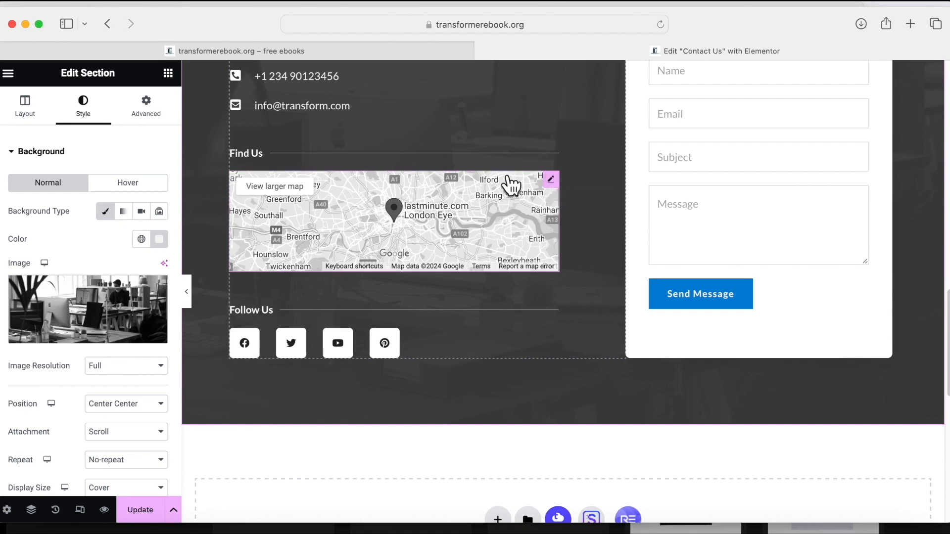
Replace the Find Us map's Location with the new business address in Asaba.
{"action": "left_click", "coordinate": [554, 182]}
{"action": "left_click_drag", "start_coordinate": [12, 200], "coordinate": [183, 229]}
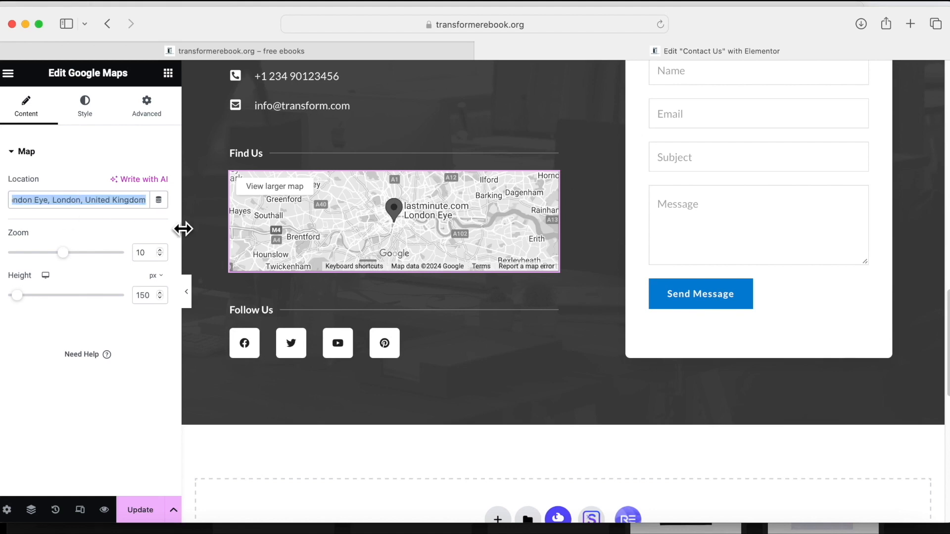
{"action": "left_click_drag", "start_coordinate": [11, 198], "coordinate": [147, 200]}
{"action": "type", "text": "Lo"}
{"action": "key", "text": "BackSpace"}
{"action": "key", "text": "BackSpace"}
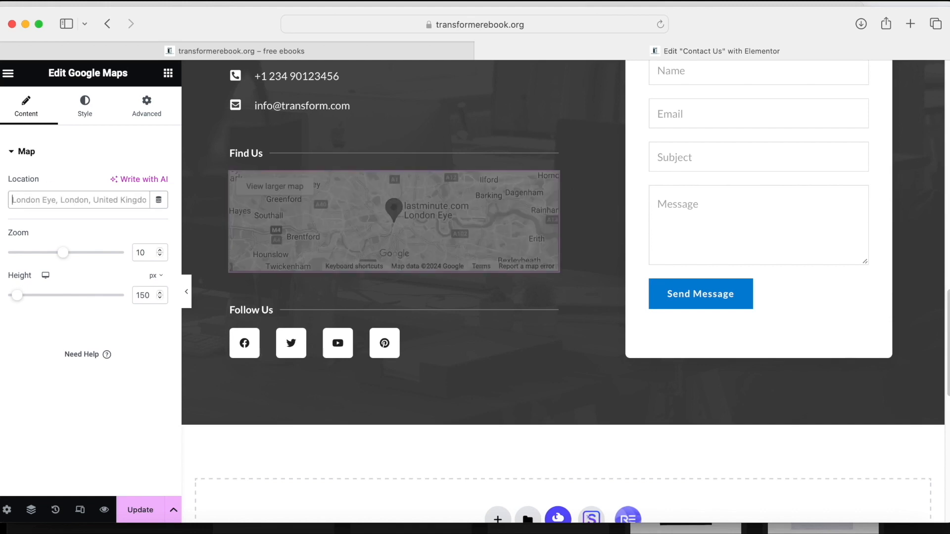
{"action": "type", "text": "5"}
{"action": "key", "text": "BackSpace"}
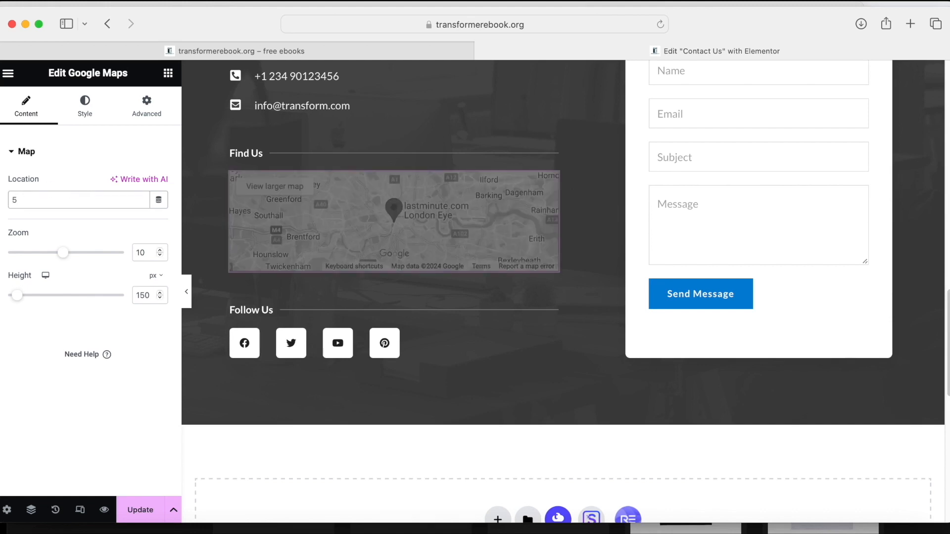
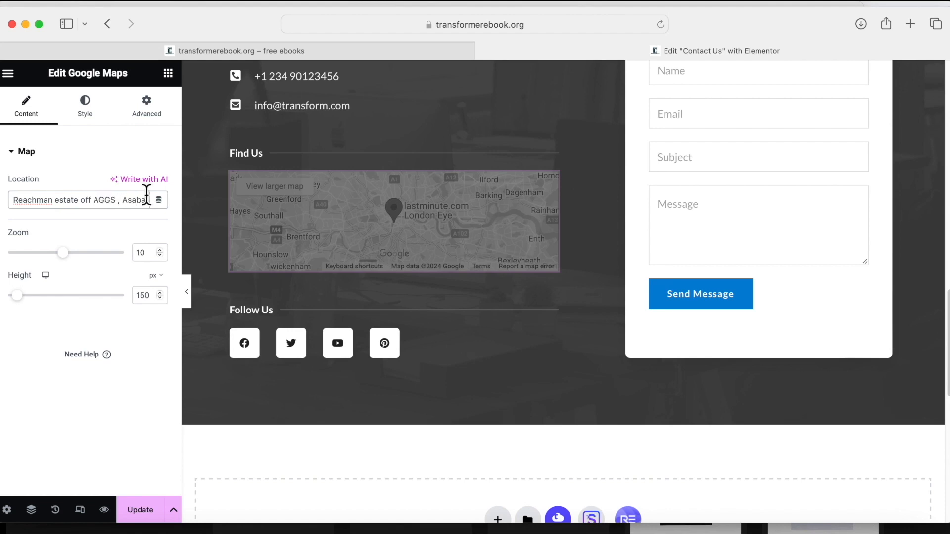
Set the map zoom to 11, update the page and view it live.
{"action": "left_click_drag", "start_coordinate": [63, 252], "coordinate": [71, 258]}
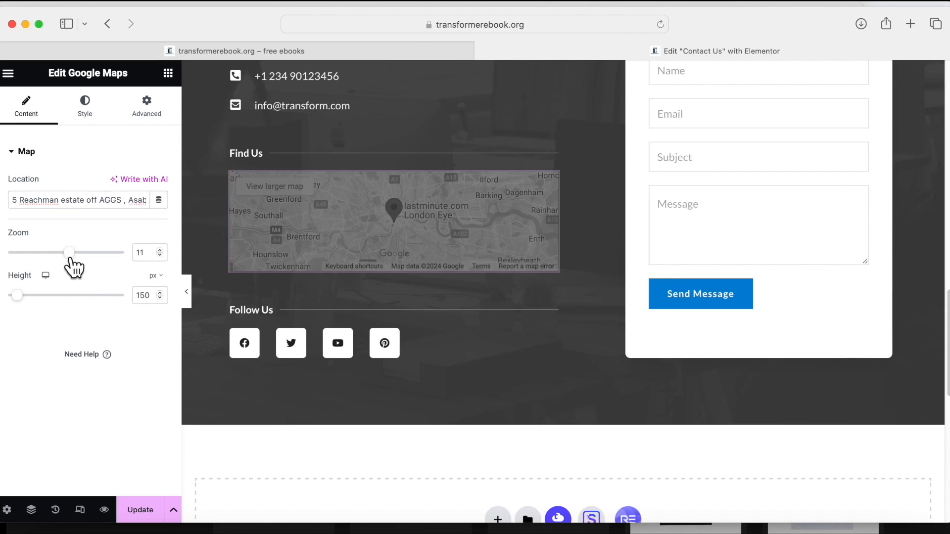
{"action": "left_click", "coordinate": [137, 512]}
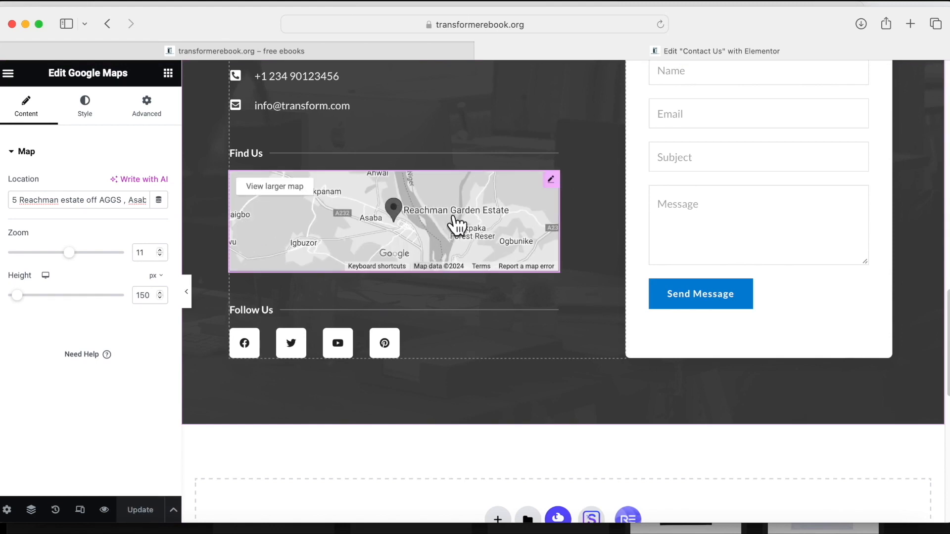
{"action": "left_click", "coordinate": [105, 510]}
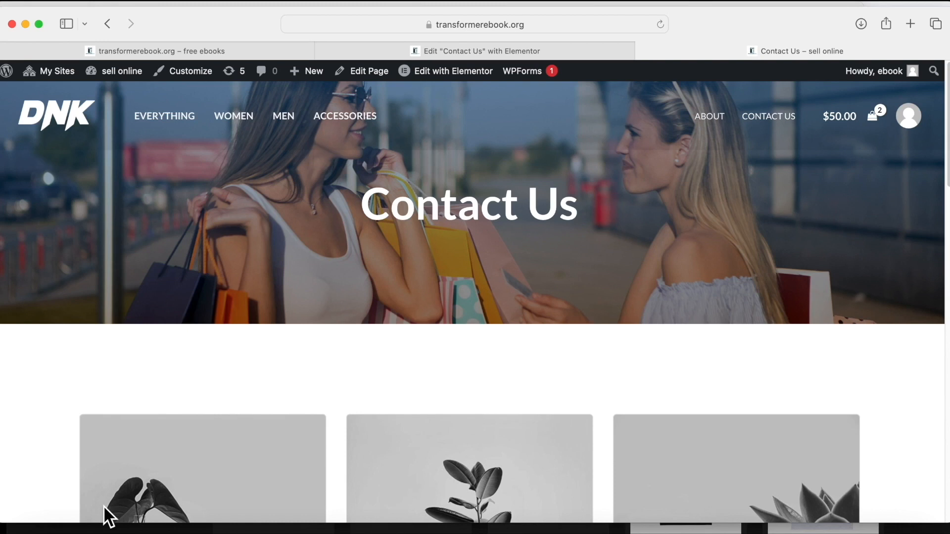
Open the live page's map in Google Maps, then close that tab to return to Elementor.
{"action": "scroll", "coordinate": [170, 509], "scroll_direction": "down", "scroll_amount": 15}
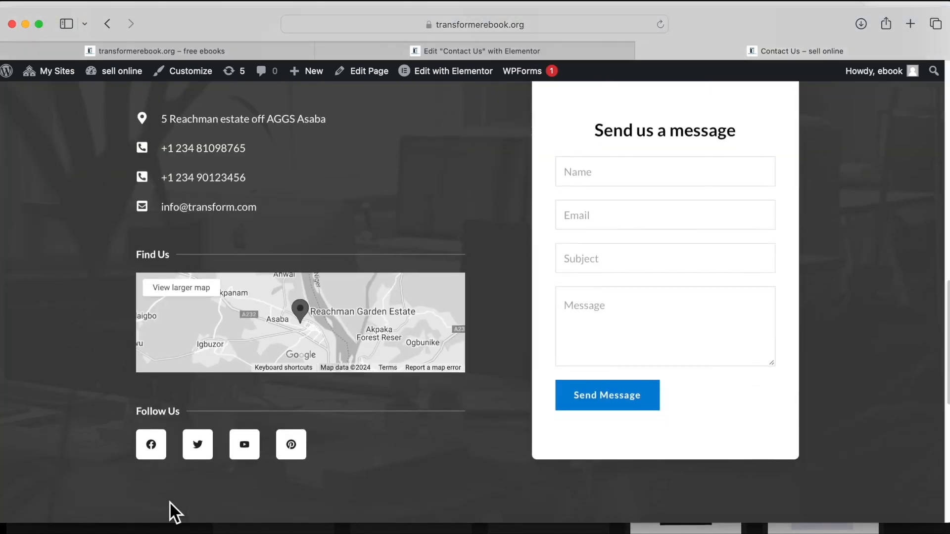
{"action": "scroll", "coordinate": [173, 511], "scroll_direction": "down", "scroll_amount": 2}
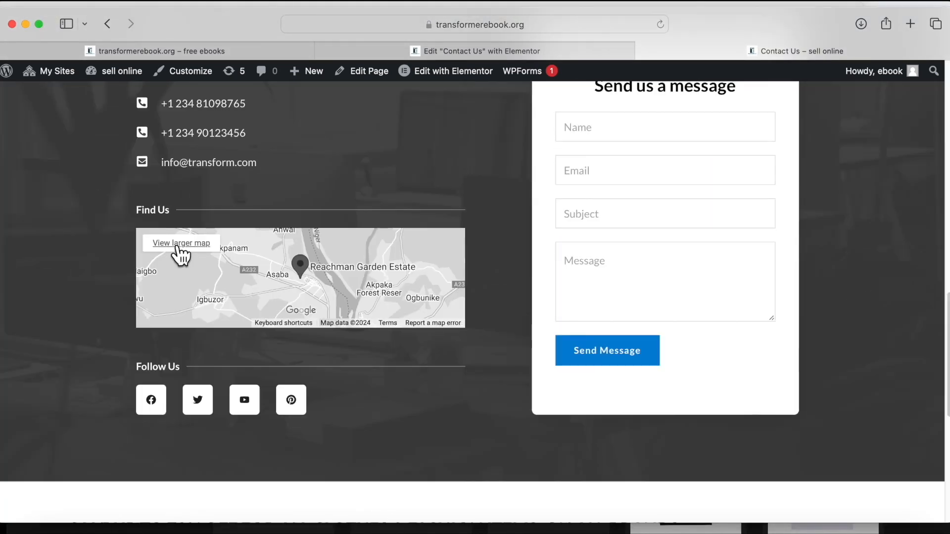
{"action": "left_click", "coordinate": [300, 272]}
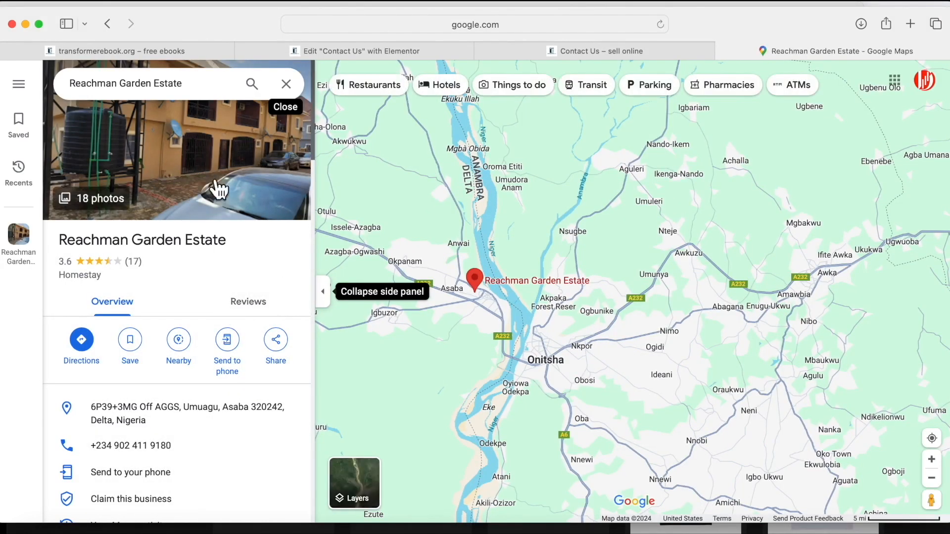
{"action": "key", "text": "super+w"}
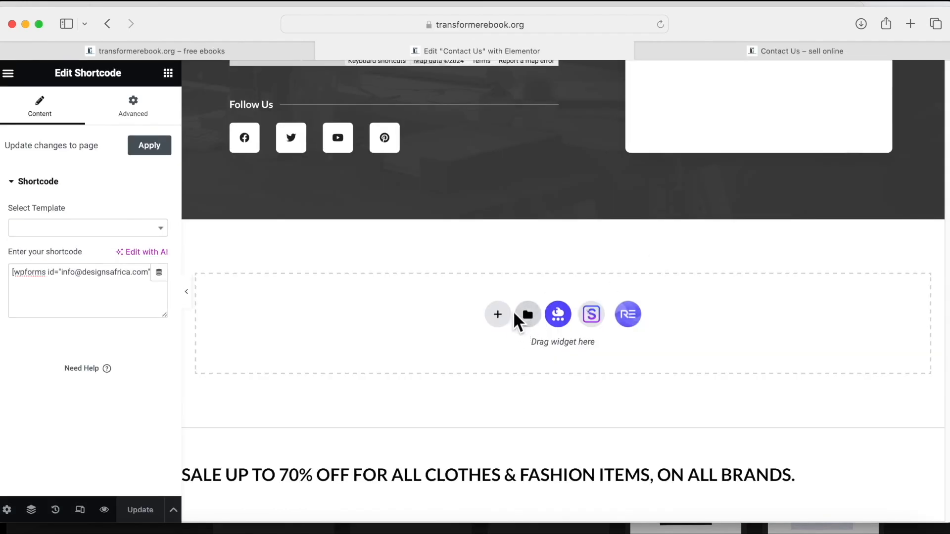
Add a single-column container below the contact section and drop a WPForms widget into it.
{"action": "left_click", "coordinate": [499, 316]}
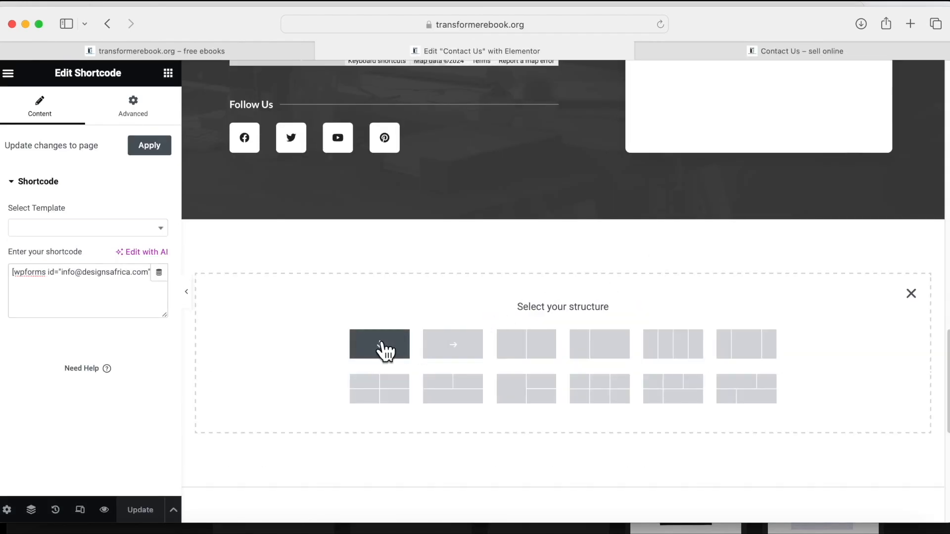
{"action": "left_click", "coordinate": [383, 347]}
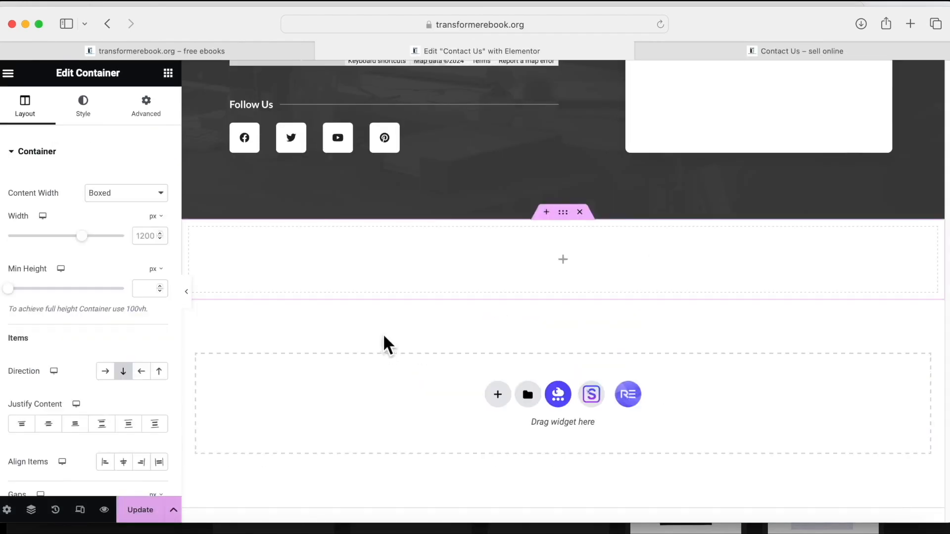
{"action": "left_click", "coordinate": [564, 265]}
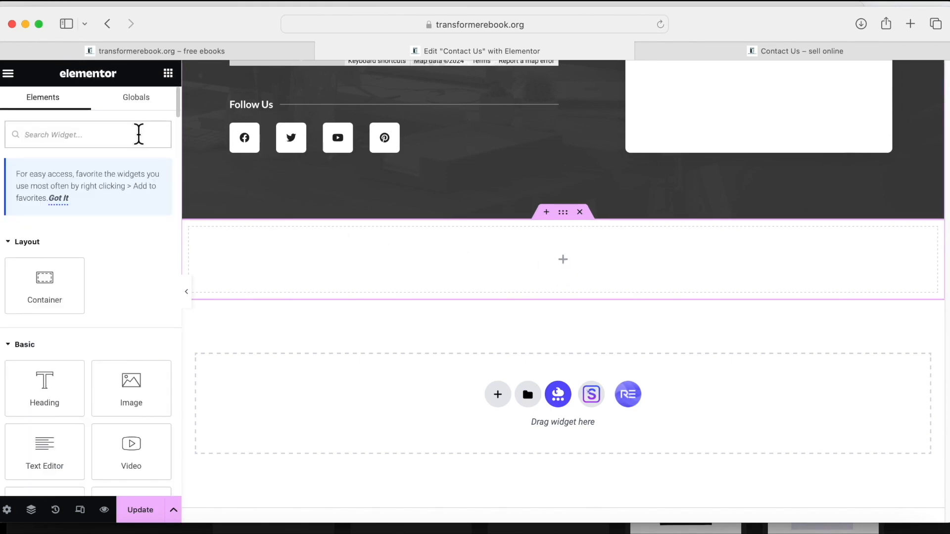
{"action": "type", "text": "c"}
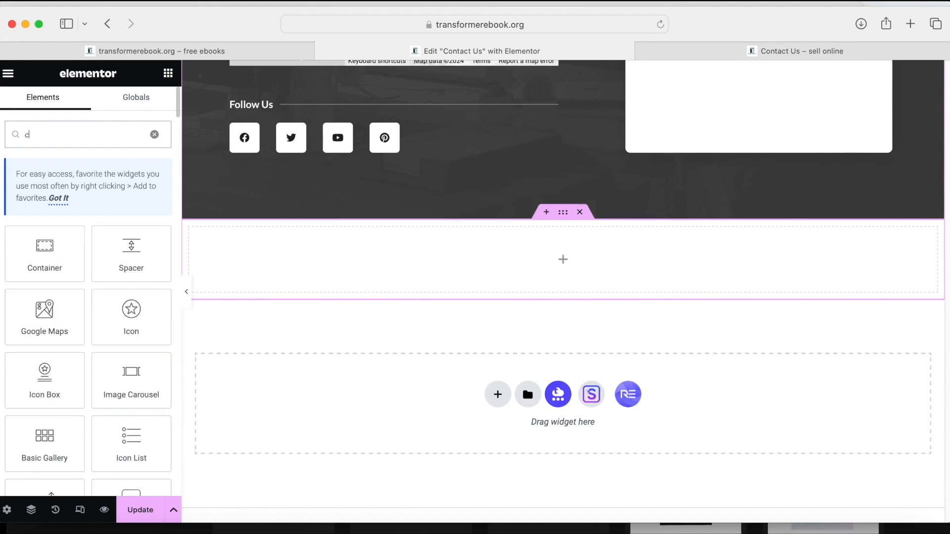
{"action": "type", "text": "ontact"}
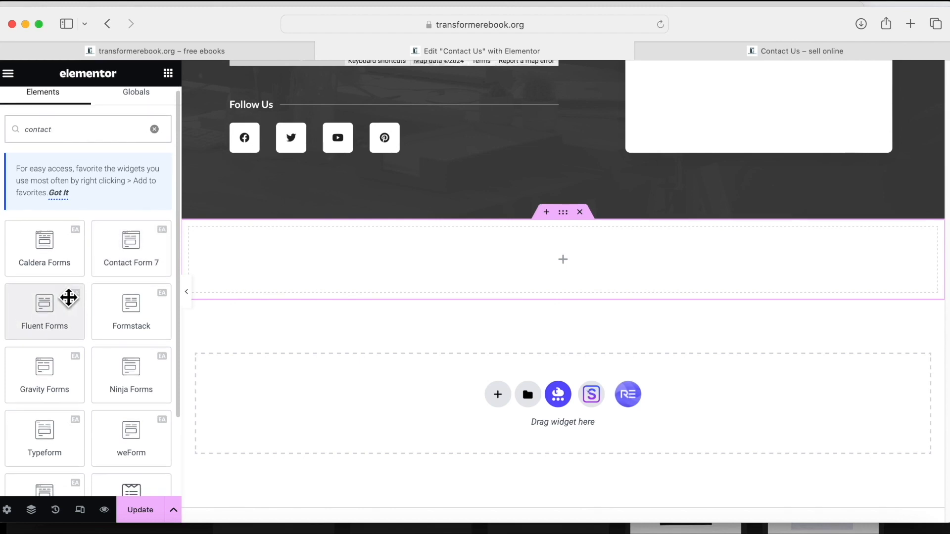
{"action": "scroll", "coordinate": [70, 298], "scroll_direction": "down", "scroll_amount": 1}
{"action": "scroll", "coordinate": [69, 297], "scroll_direction": "down", "scroll_amount": 1}
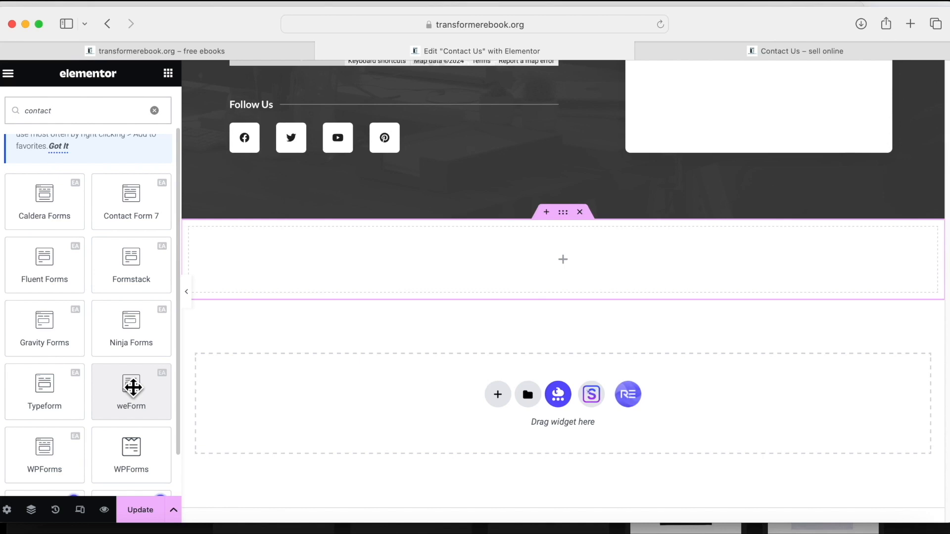
{"action": "scroll", "coordinate": [132, 387], "scroll_direction": "down", "scroll_amount": 1}
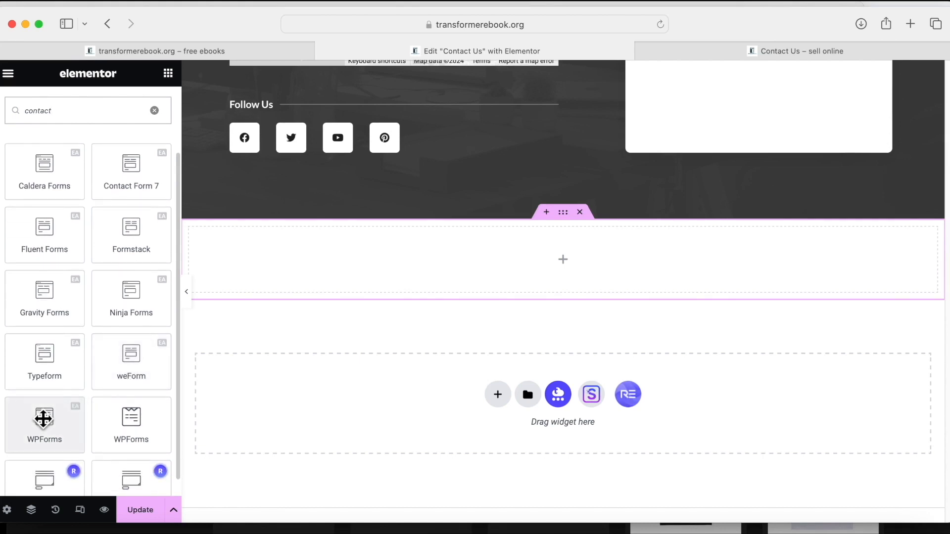
{"action": "left_click_drag", "start_coordinate": [46, 416], "coordinate": [557, 254]}
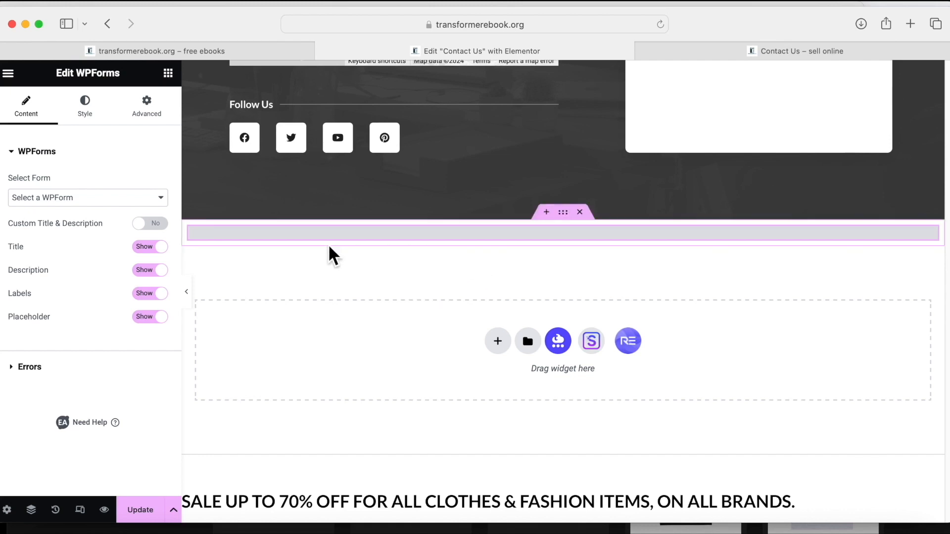
Choose the Contact Us form in the WPForms widget and select its container.
{"action": "left_click", "coordinate": [159, 197]}
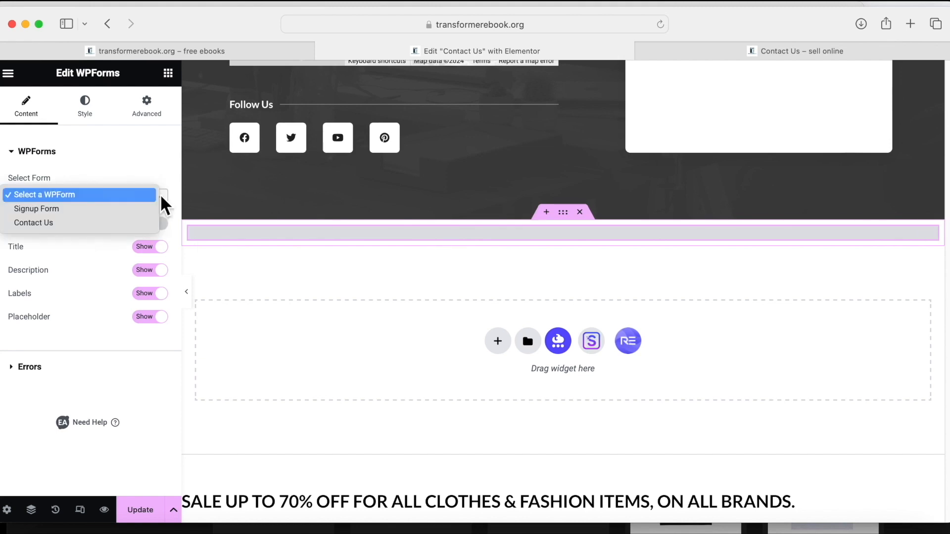
{"action": "left_click", "coordinate": [103, 222]}
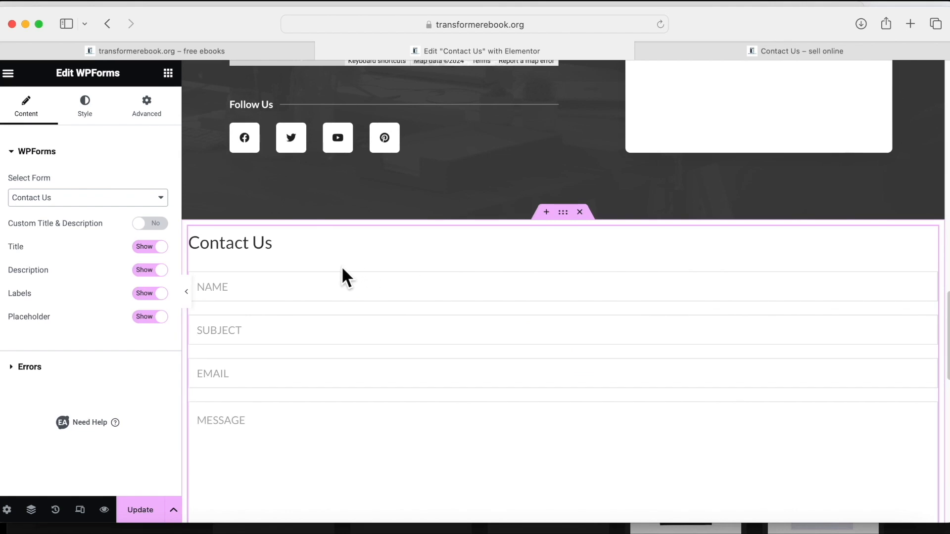
{"action": "scroll", "coordinate": [527, 341], "scroll_direction": "down", "scroll_amount": 6}
{"action": "scroll", "coordinate": [528, 341], "scroll_direction": "up", "scroll_amount": 4}
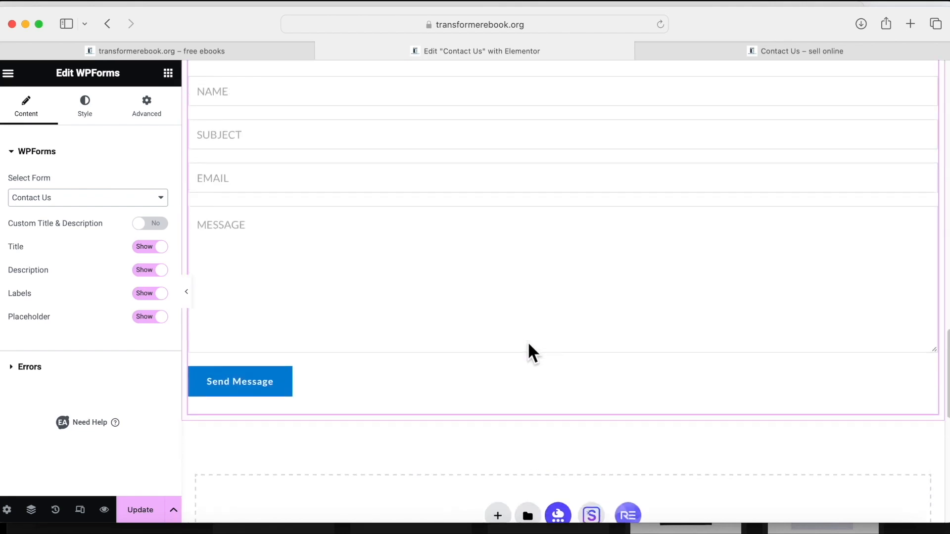
{"action": "scroll", "coordinate": [528, 344], "scroll_direction": "up", "scroll_amount": 3}
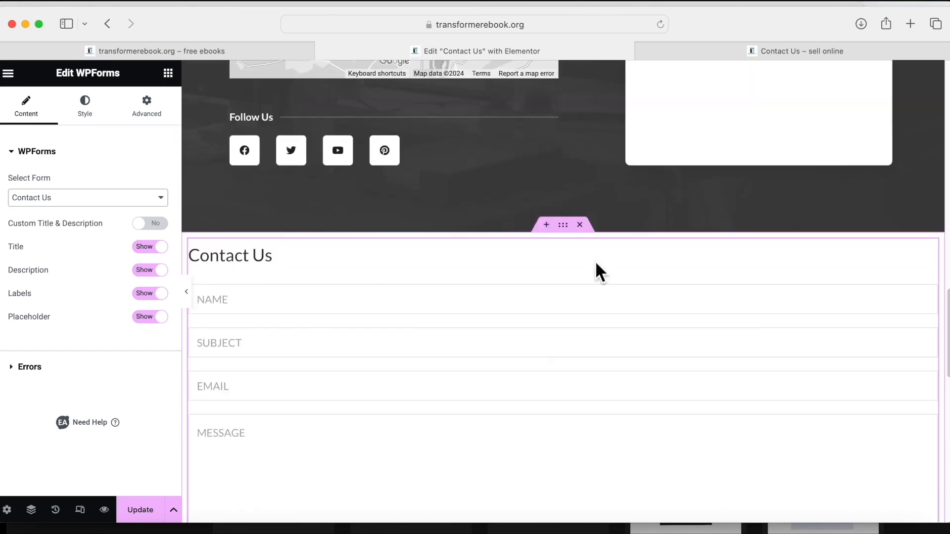
{"action": "left_click", "coordinate": [562, 225]}
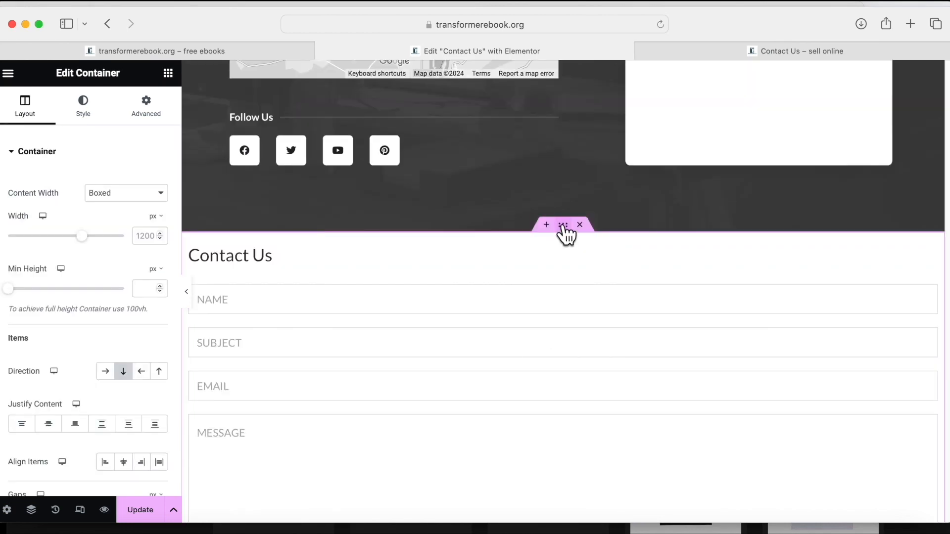
Copy the WPForms container and delete the old shortcode form from the message card.
{"action": "right_click", "coordinate": [563, 226]}
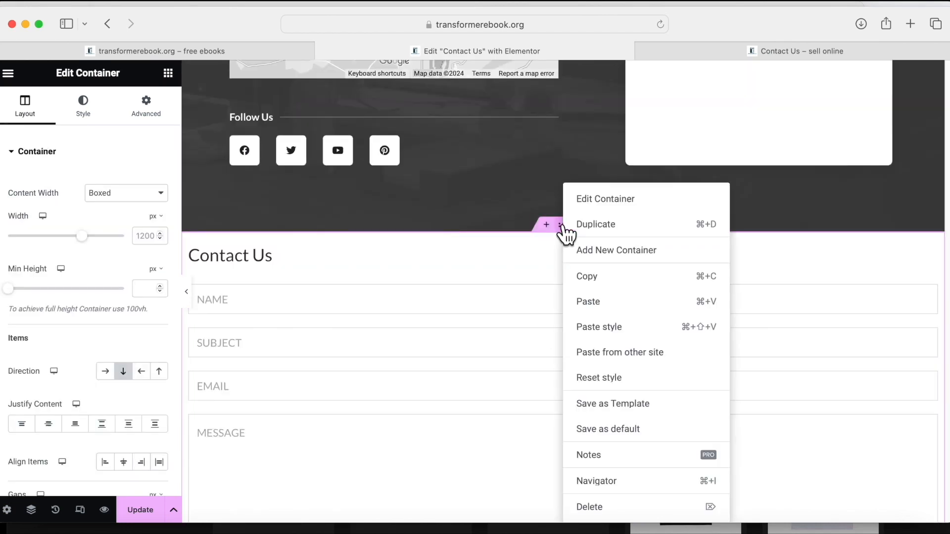
{"action": "left_click", "coordinate": [588, 278]}
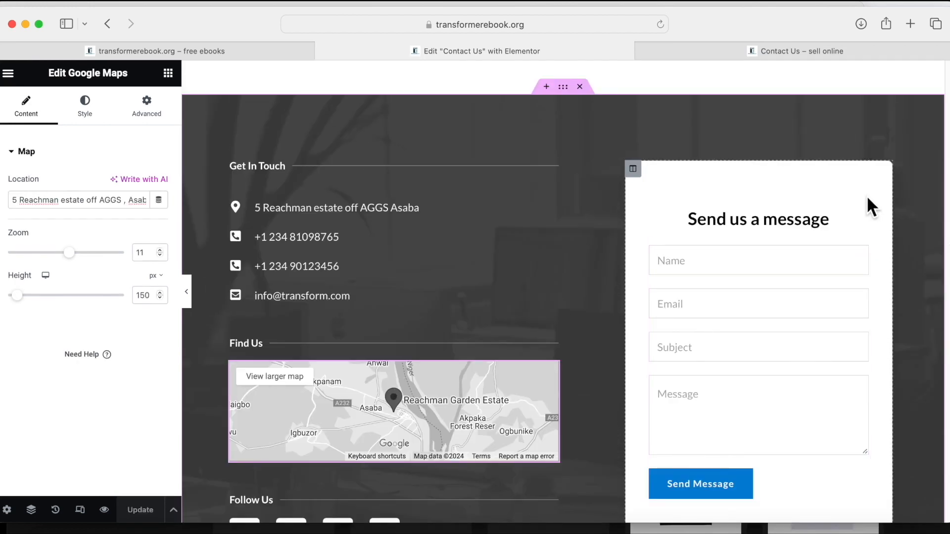
{"action": "left_click", "coordinate": [861, 246]}
{"action": "right_click", "coordinate": [861, 246]}
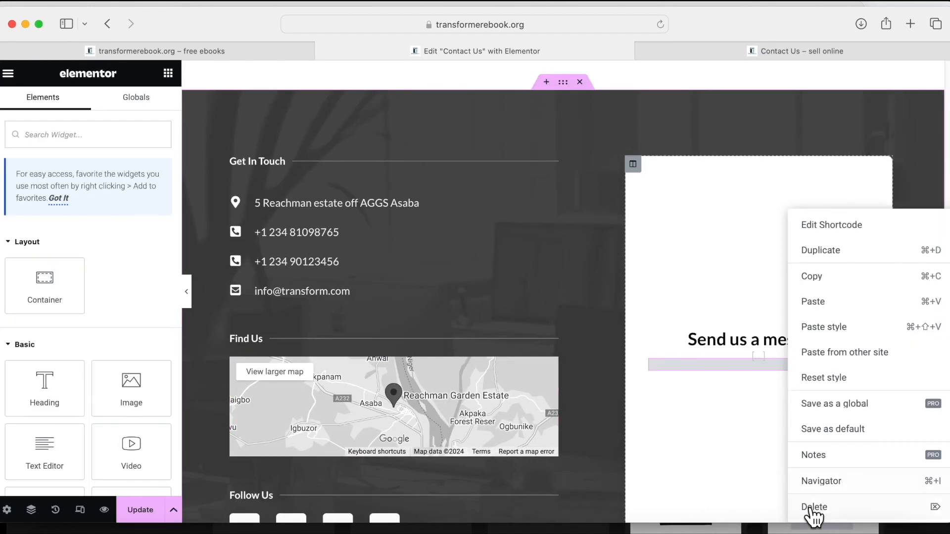
{"action": "left_click", "coordinate": [813, 507]}
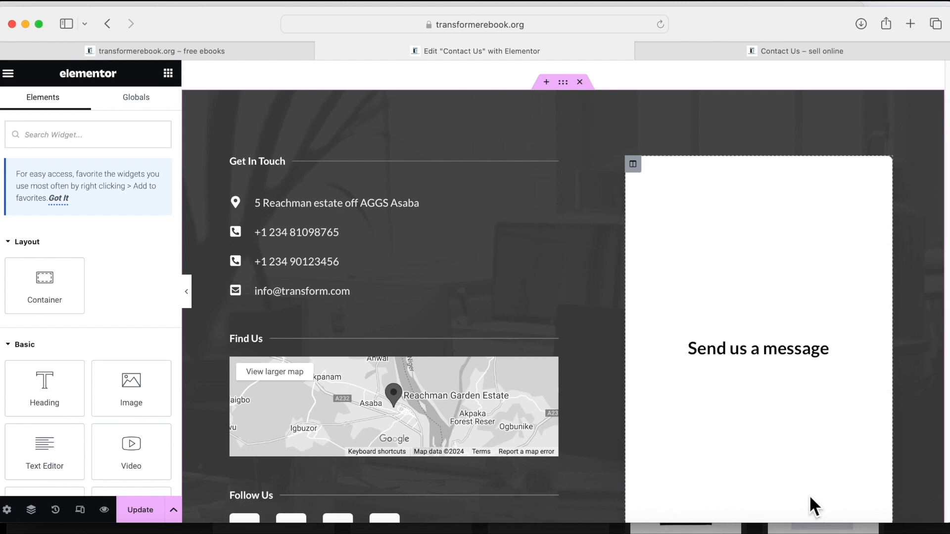
Paste the Contact Us form into the Send us a message card and select it.
{"action": "right_click", "coordinate": [753, 367]}
{"action": "left_click", "coordinate": [782, 353]}
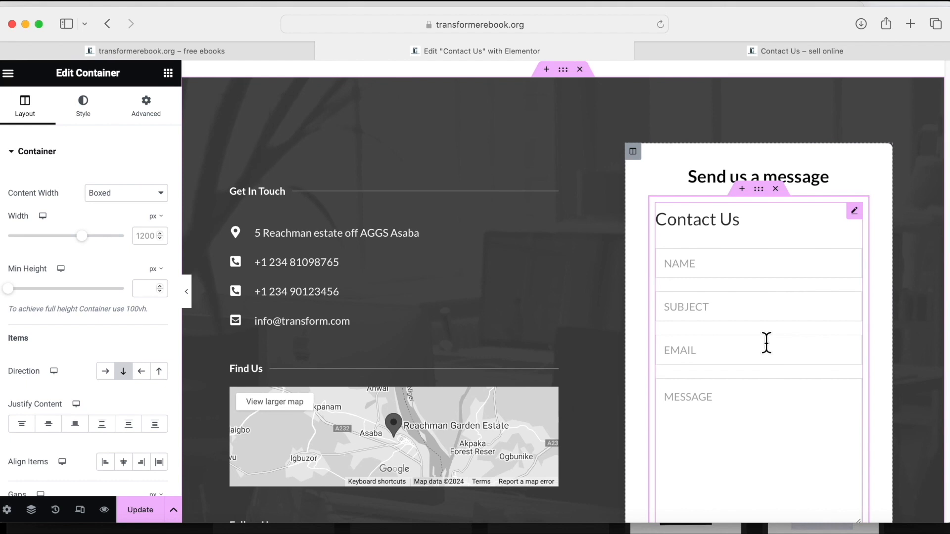
{"action": "scroll", "coordinate": [766, 342], "scroll_direction": "down", "scroll_amount": 1}
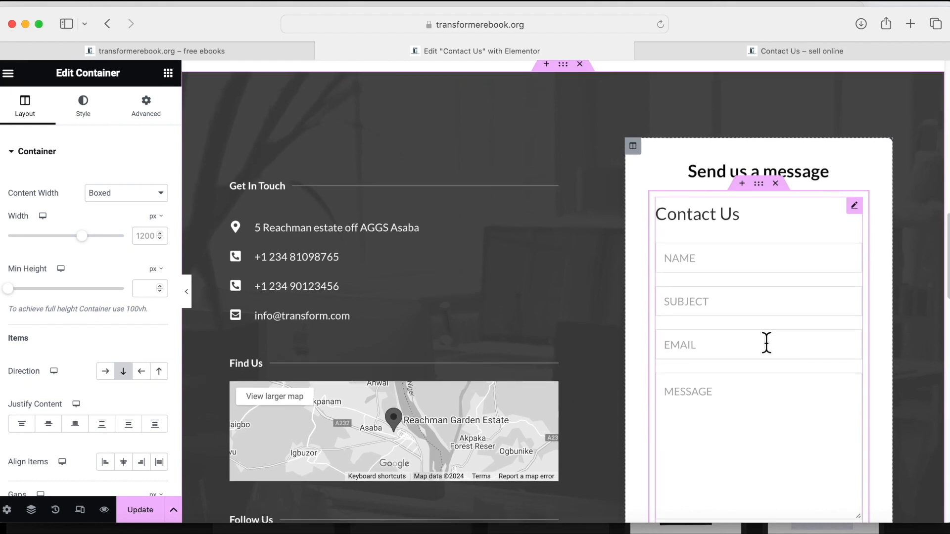
{"action": "scroll", "coordinate": [767, 342], "scroll_direction": "down", "scroll_amount": 5}
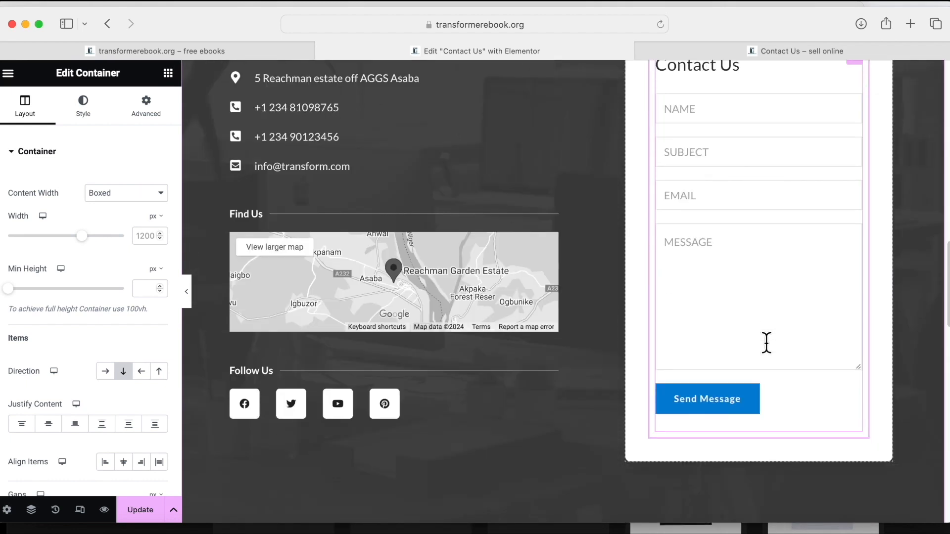
{"action": "scroll", "coordinate": [767, 342], "scroll_direction": "up", "scroll_amount": 3}
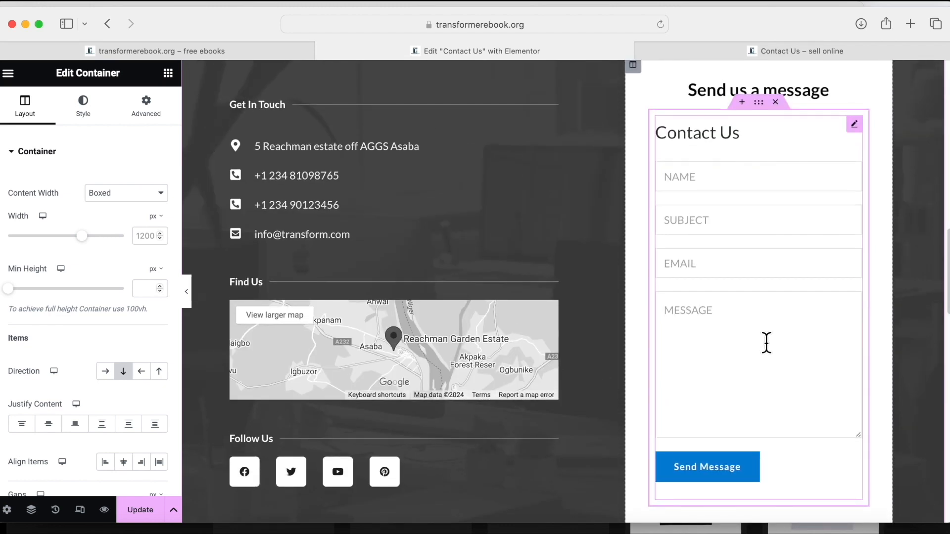
{"action": "left_click", "coordinate": [766, 343]}
{"action": "scroll", "coordinate": [766, 343], "scroll_direction": "up", "scroll_amount": 3}
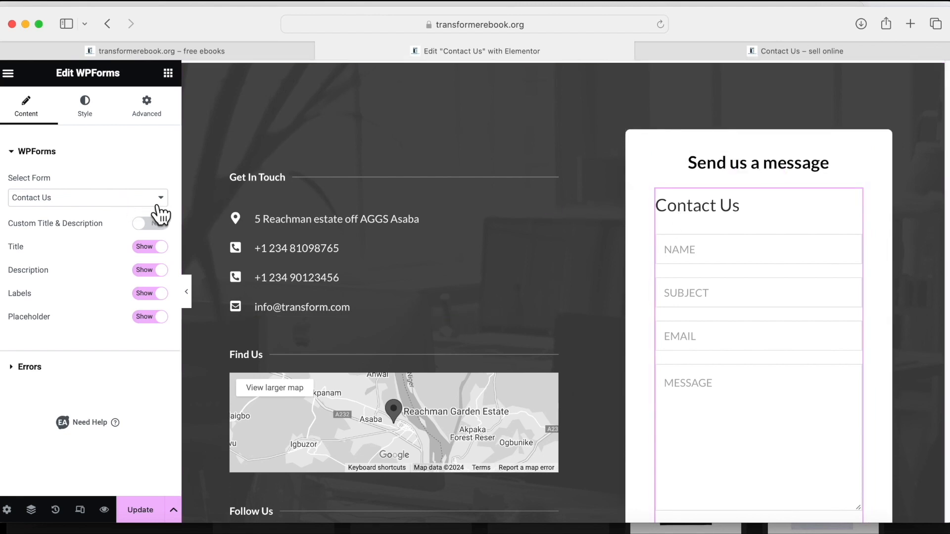
Turn on a custom form title and set it to 'Send us message'.
{"action": "left_click", "coordinate": [141, 223]}
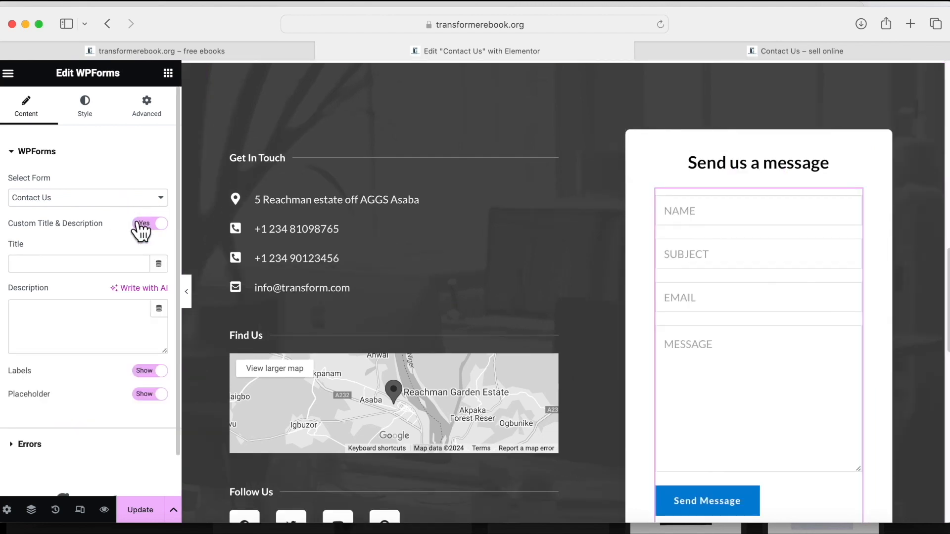
{"action": "left_click", "coordinate": [62, 261]}
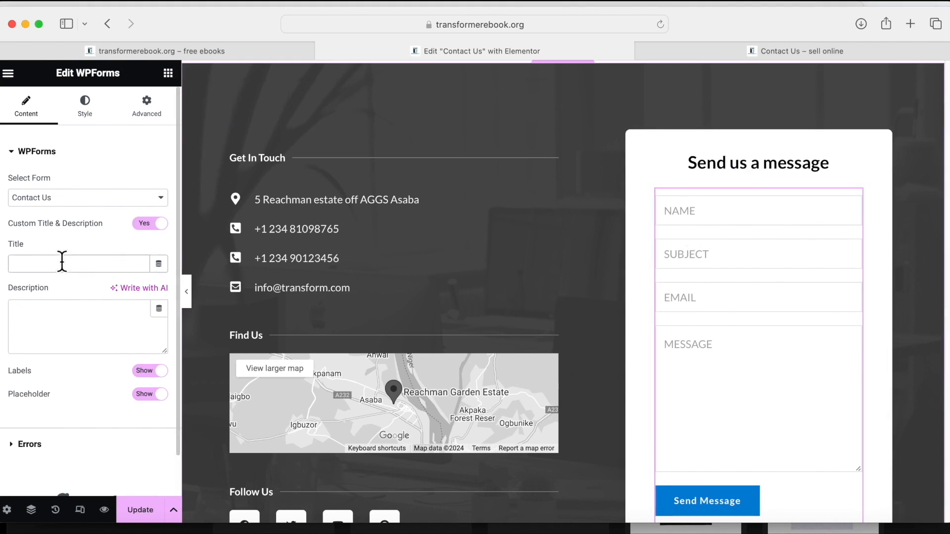
{"action": "type", "text": "S"}
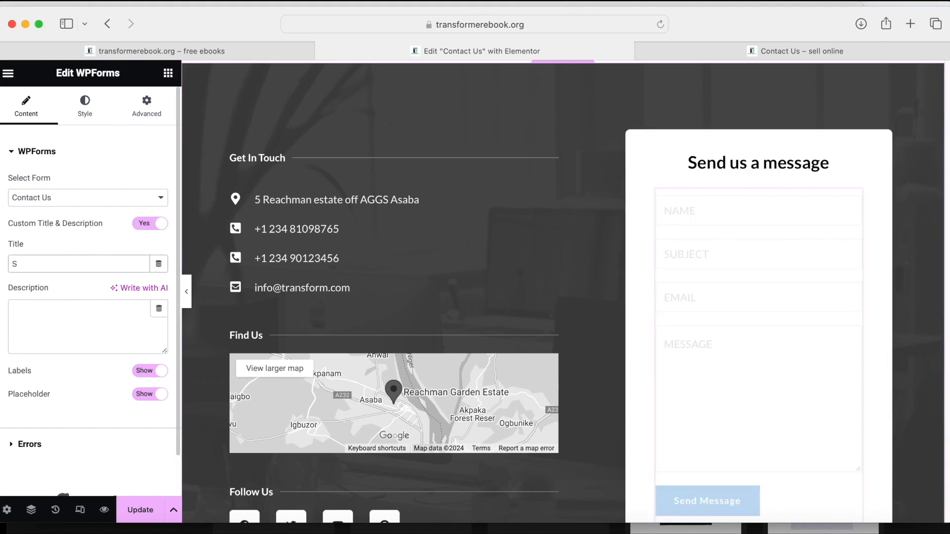
{"action": "type", "text": "end"}
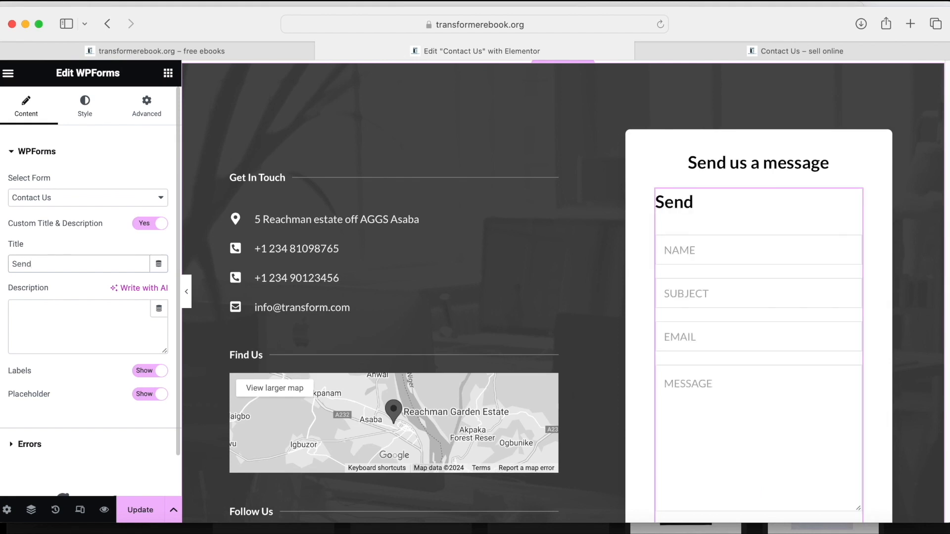
{"action": "type", "text": " us messa"}
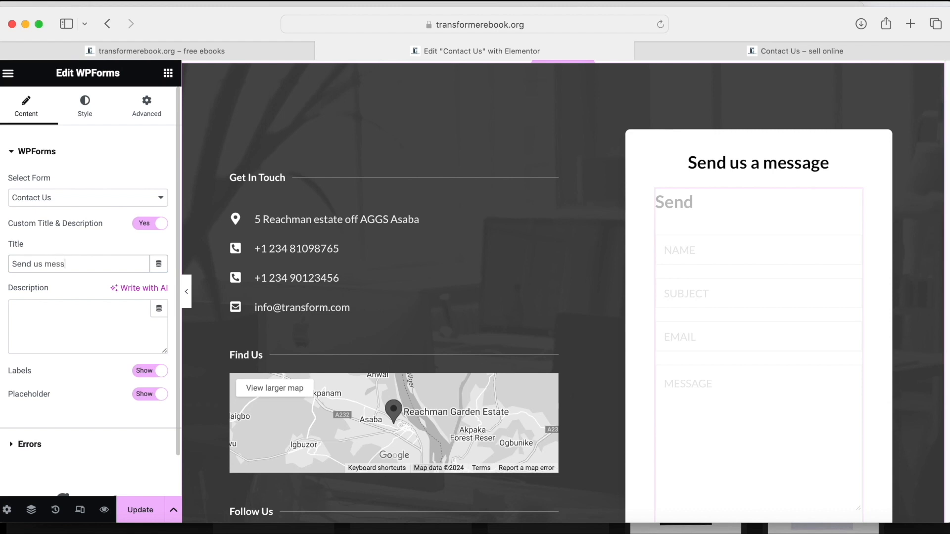
{"action": "type", "text": "ge"}
Delete the duplicate Send us a message heading and update the page.
{"action": "mouse_move", "coordinate": [846, 161]}
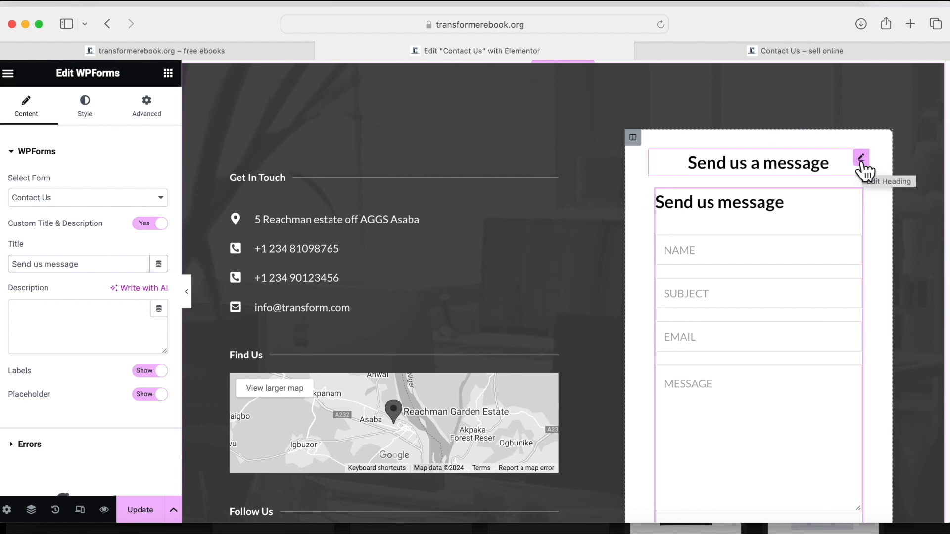
{"action": "right_click", "coordinate": [862, 164]}
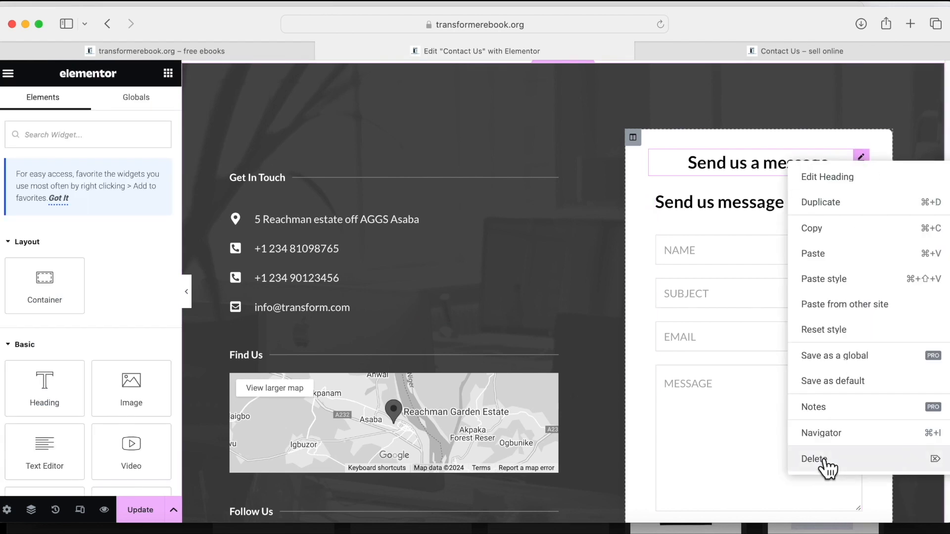
{"action": "left_click", "coordinate": [824, 459]}
{"action": "left_click", "coordinate": [140, 509]}
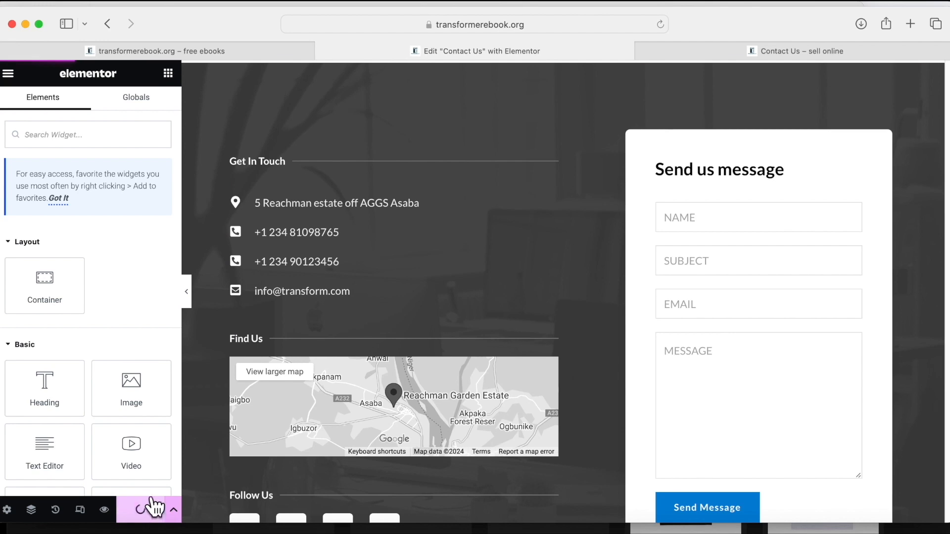
{"action": "scroll", "coordinate": [575, 391], "scroll_direction": "down", "scroll_amount": 5}
{"action": "scroll", "coordinate": [574, 392], "scroll_direction": "up", "scroll_amount": 6}
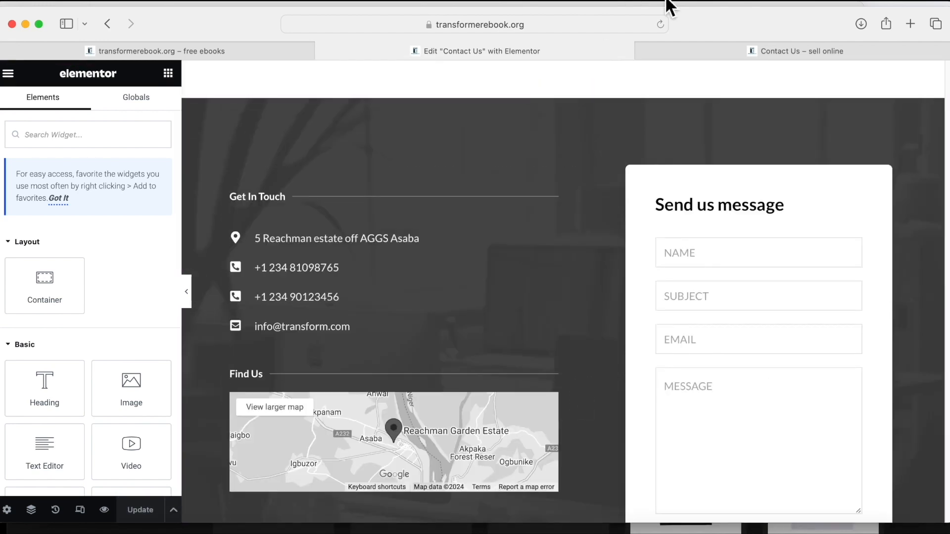
Go from the live Contact Us page to the dashboard and open WPForms All Forms.
{"action": "left_click", "coordinate": [668, 51]}
{"action": "mouse_move", "coordinate": [118, 71]}
{"action": "left_click", "coordinate": [120, 94]}
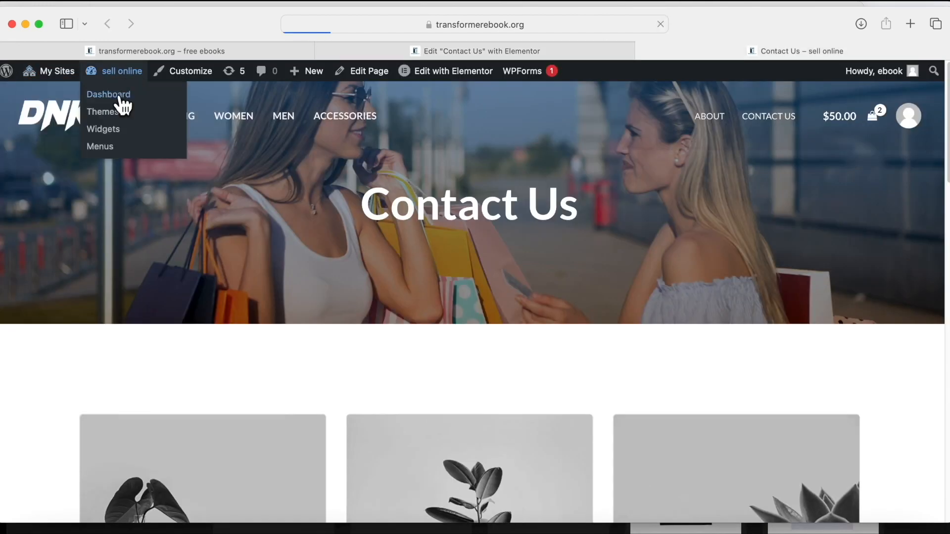
{"action": "scroll", "coordinate": [24, 396], "scroll_direction": "down", "scroll_amount": 7}
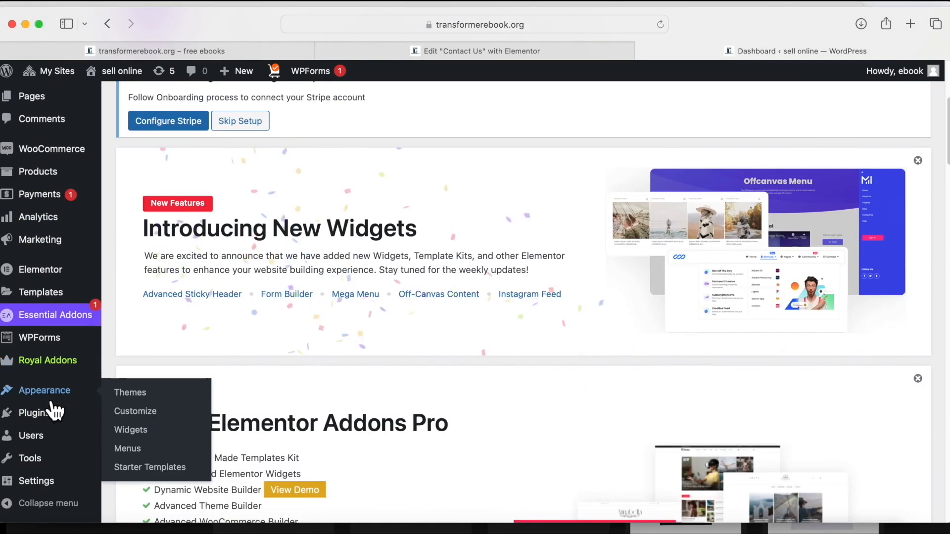
{"action": "scroll", "coordinate": [52, 287], "scroll_direction": "up", "scroll_amount": 1}
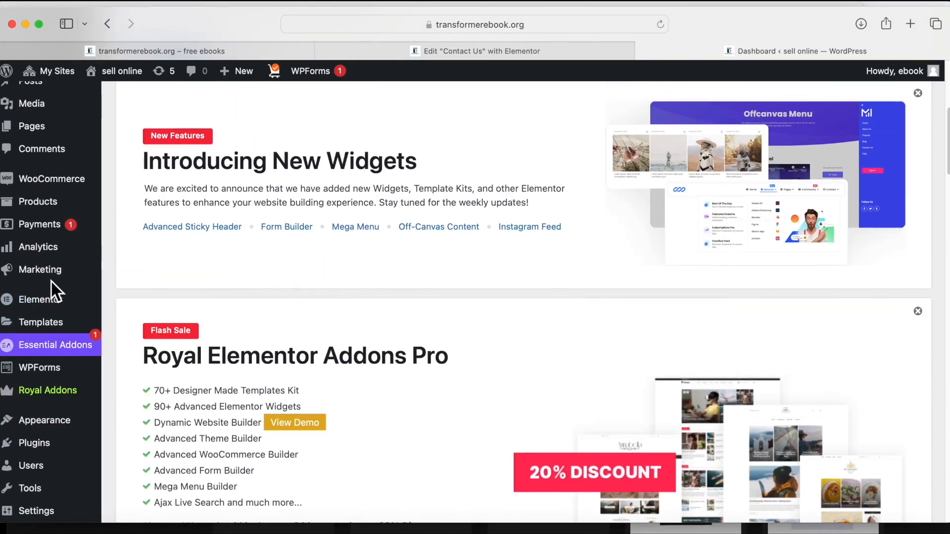
{"action": "scroll", "coordinate": [53, 503], "scroll_direction": "down", "scroll_amount": 3}
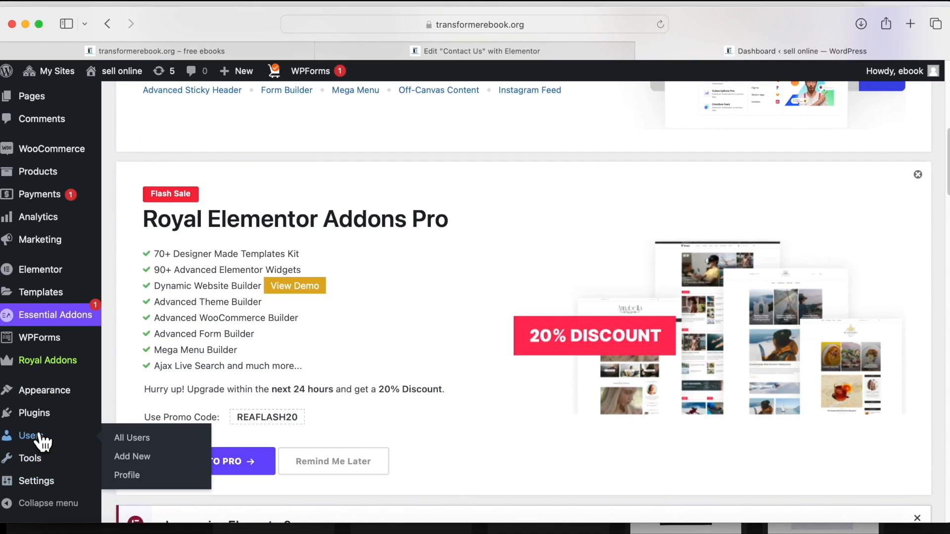
{"action": "mouse_move", "coordinate": [58, 341]}
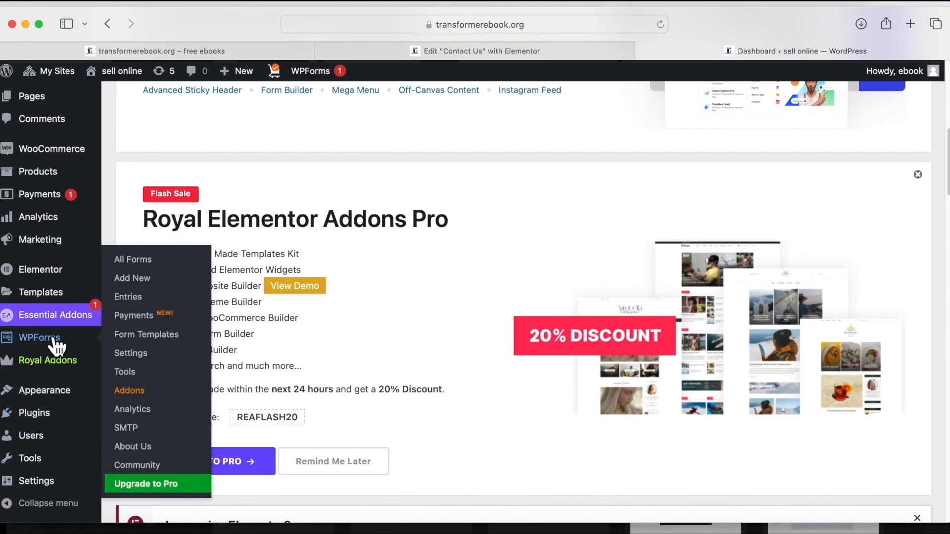
{"action": "left_click", "coordinate": [148, 252]}
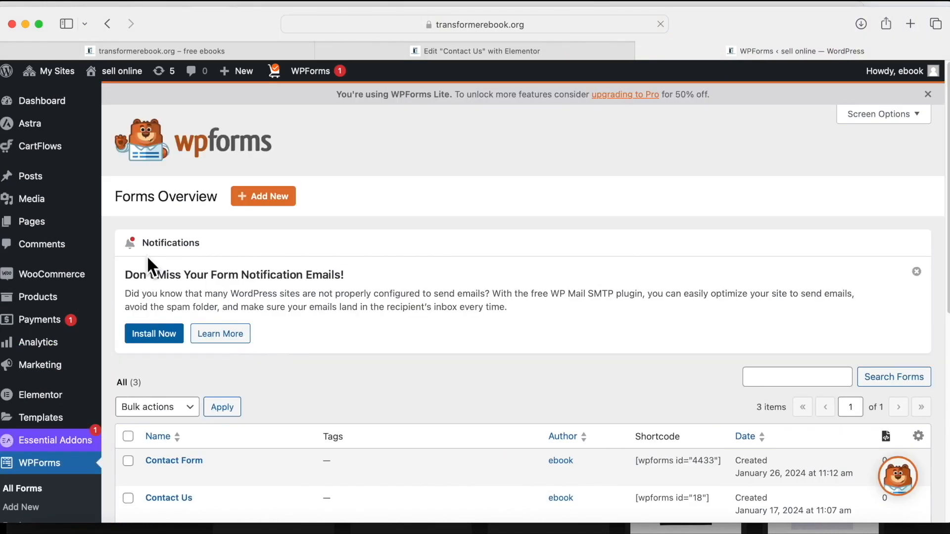
{"action": "scroll", "coordinate": [221, 414], "scroll_direction": "down", "scroll_amount": 3}
{"action": "mouse_move", "coordinate": [151, 349]}
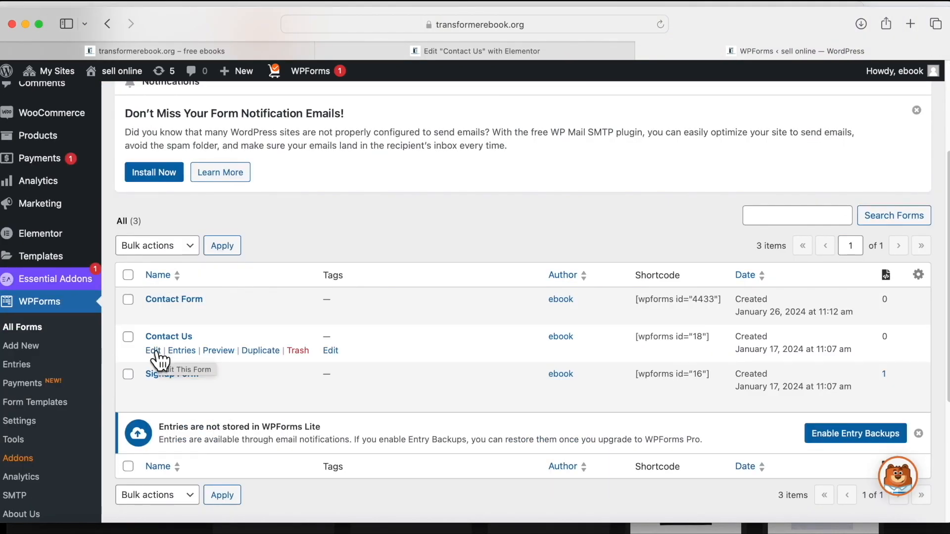
Edit the Contact Us form and add a Numbers field below Email.
{"action": "left_click", "coordinate": [153, 351]}
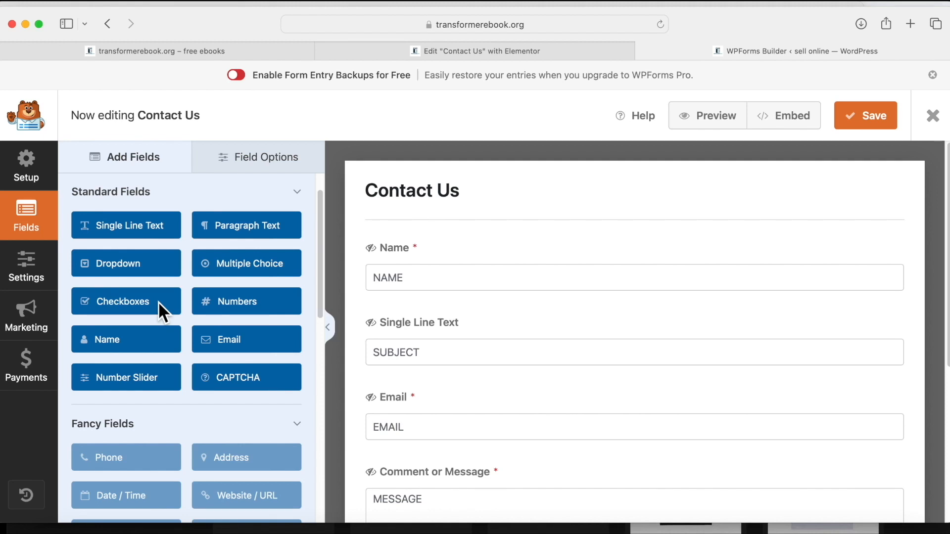
{"action": "scroll", "coordinate": [544, 311], "scroll_direction": "down", "scroll_amount": 3}
{"action": "scroll", "coordinate": [438, 323], "scroll_direction": "up", "scroll_amount": 2}
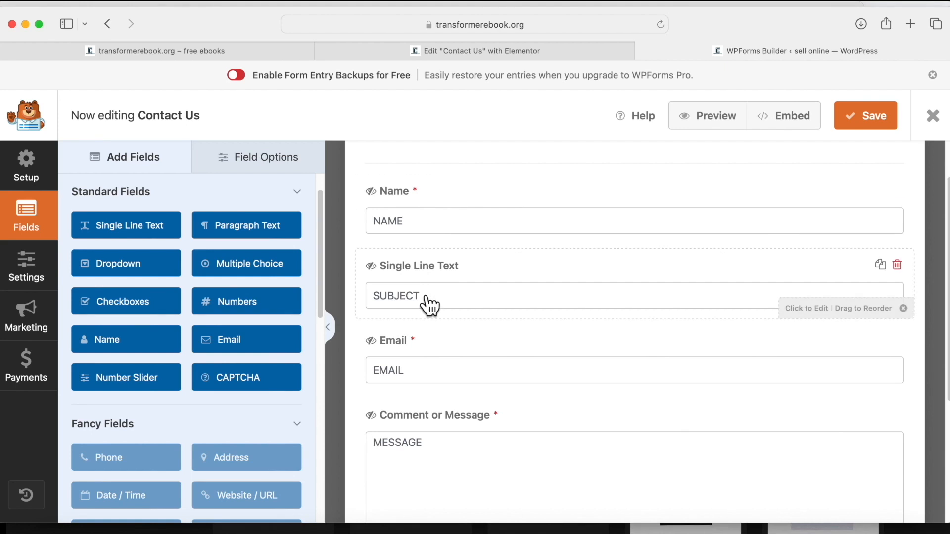
{"action": "scroll", "coordinate": [426, 379], "scroll_direction": "down", "scroll_amount": 1}
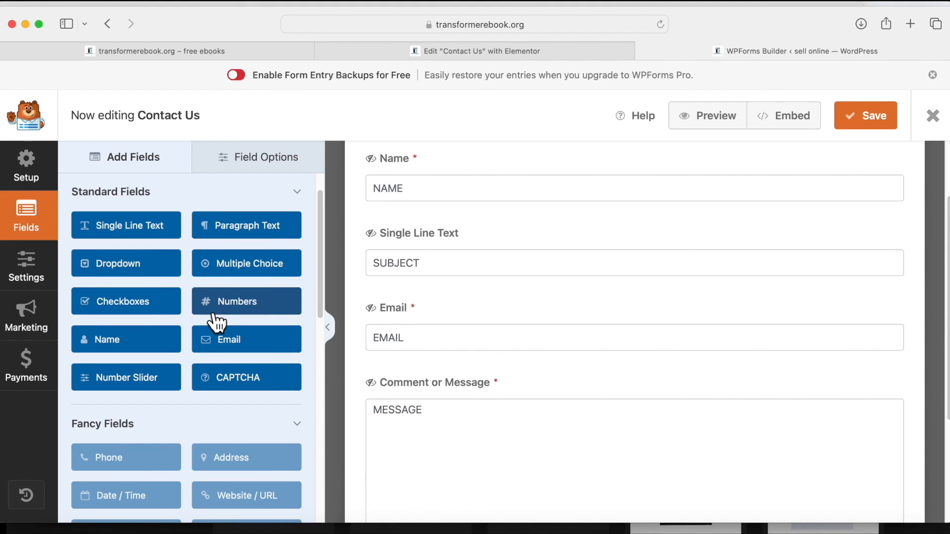
{"action": "left_click_drag", "start_coordinate": [235, 311], "coordinate": [403, 387]}
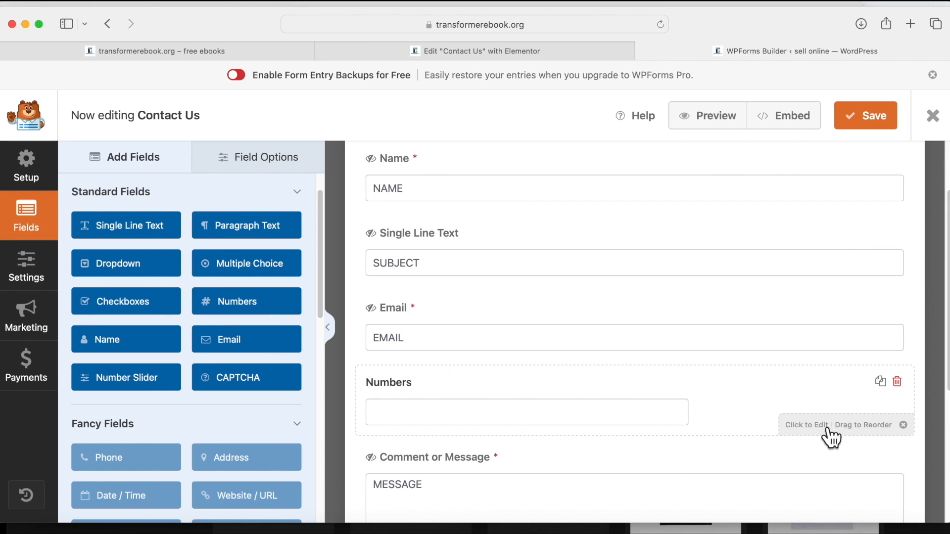
Label the field 'Phone Numbers', describe it as 'Enter Phone Number', and save.
{"action": "left_click", "coordinate": [805, 428]}
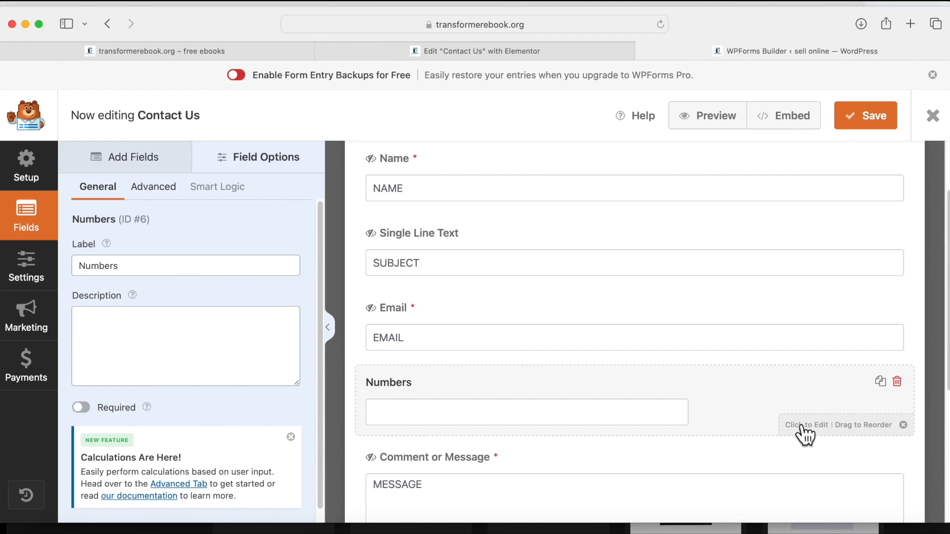
{"action": "left_click", "coordinate": [83, 266]}
{"action": "type", "text": "Phone"}
{"action": "left_click", "coordinate": [118, 326]}
{"action": "type", "text": "Phone"}
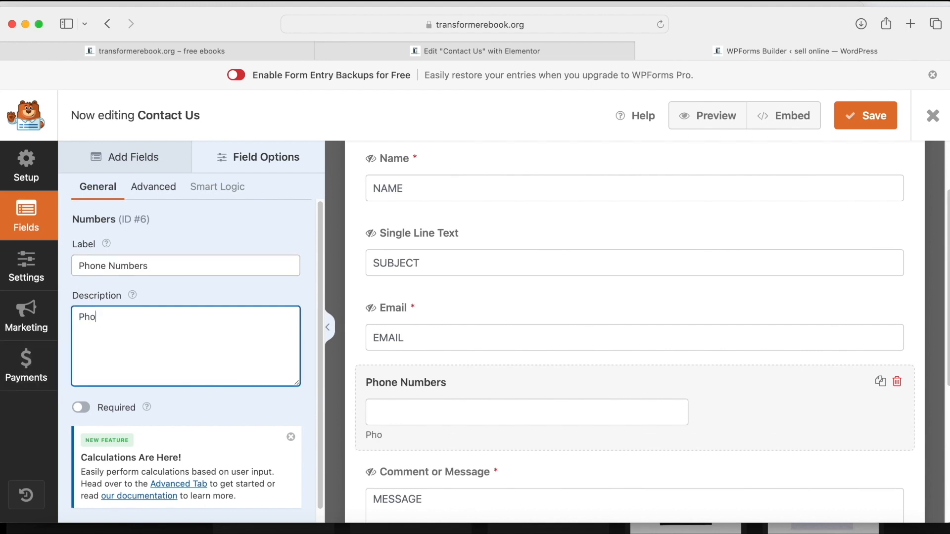
{"action": "key", "text": "BackSpace"}
{"action": "key", "text": "BackSpace"}
{"action": "key", "text": "BackSpace"}
{"action": "key", "text": "BackSpace"}
{"action": "key", "text": "BackSpace"}
{"action": "type", "text": "Enter Phone Number"}
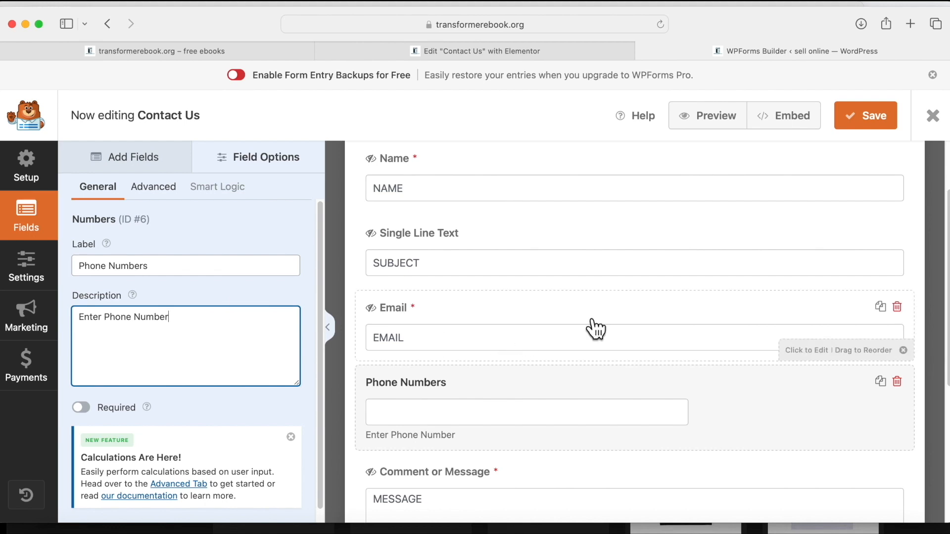
{"action": "left_click", "coordinate": [875, 121]}
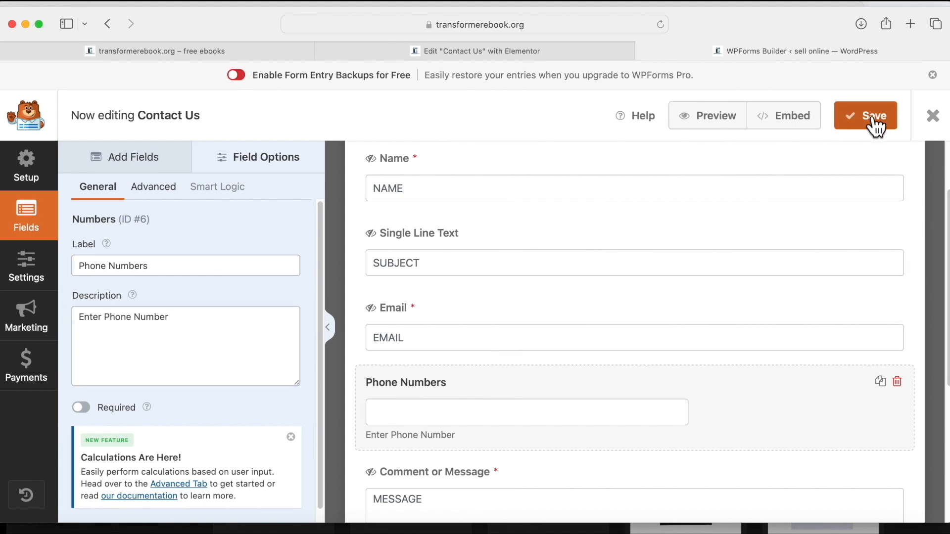
{"action": "left_click", "coordinate": [875, 124]}
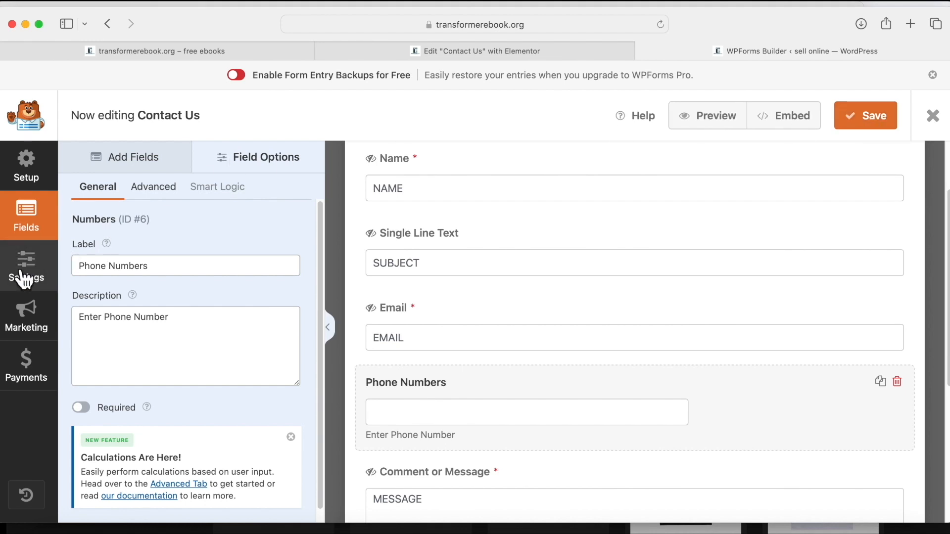
Send the default notification to the site's info e-mail address and save the form.
{"action": "left_click", "coordinate": [22, 279]}
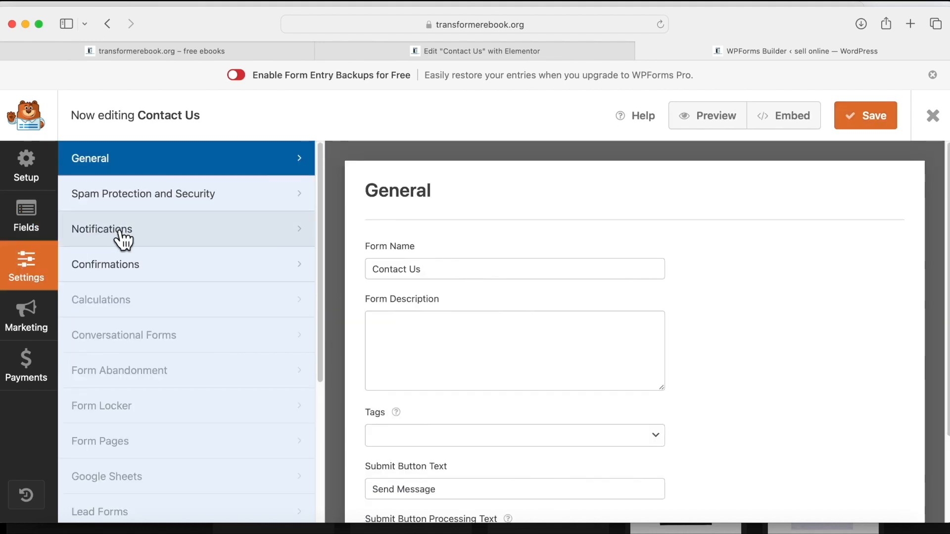
{"action": "left_click", "coordinate": [123, 239]}
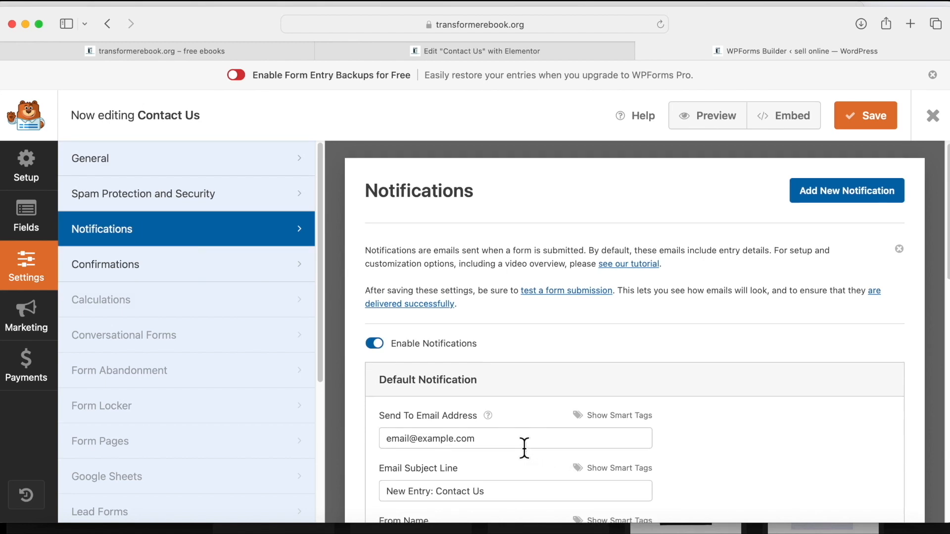
{"action": "scroll", "coordinate": [524, 447], "scroll_direction": "down", "scroll_amount": 1}
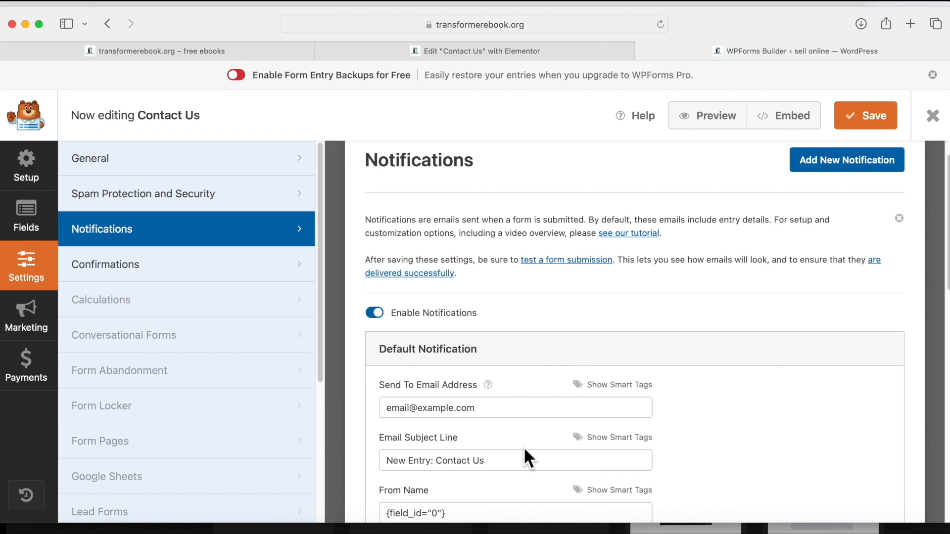
{"action": "left_click", "coordinate": [483, 407]}
{"action": "key", "text": "BackSpace"}
{"action": "key", "text": "BackSpace"}
{"action": "key", "text": "BackSpace"}
{"action": "key", "text": "BackSpace"}
{"action": "key", "text": "BackSpace"}
{"action": "key", "text": "BackSpace"}
{"action": "key", "text": "BackSpace"}
{"action": "key", "text": "BackSpace"}
{"action": "key", "text": "BackSpace"}
{"action": "key", "text": "BackSpace"}
{"action": "key", "text": "BackSpace"}
{"action": "key", "text": "BackSpace"}
{"action": "key", "text": "BackSpace"}
{"action": "key", "text": "BackSpace"}
{"action": "key", "text": "BackSpace"}
{"action": "key", "text": "BackSpace"}
{"action": "key", "text": "BackSpace"}
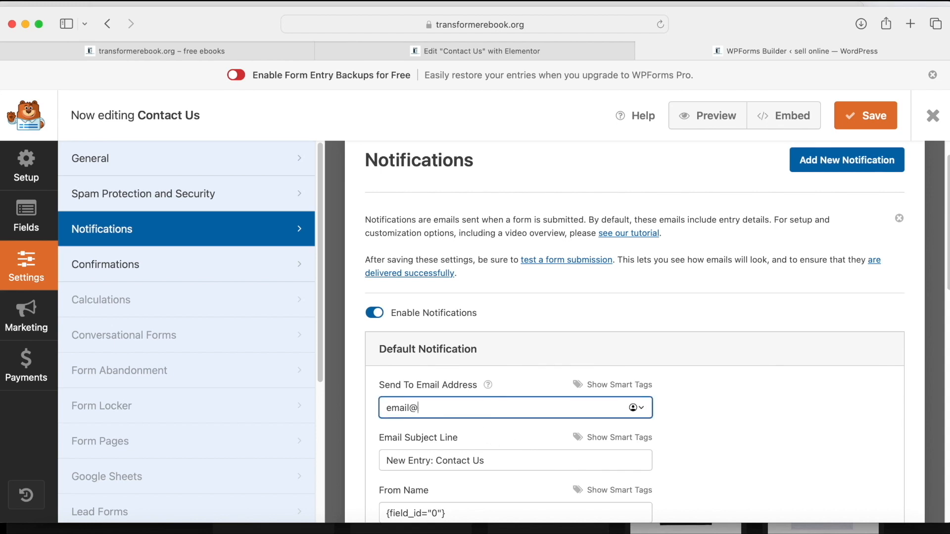
{"action": "left_click", "coordinate": [883, 120]}
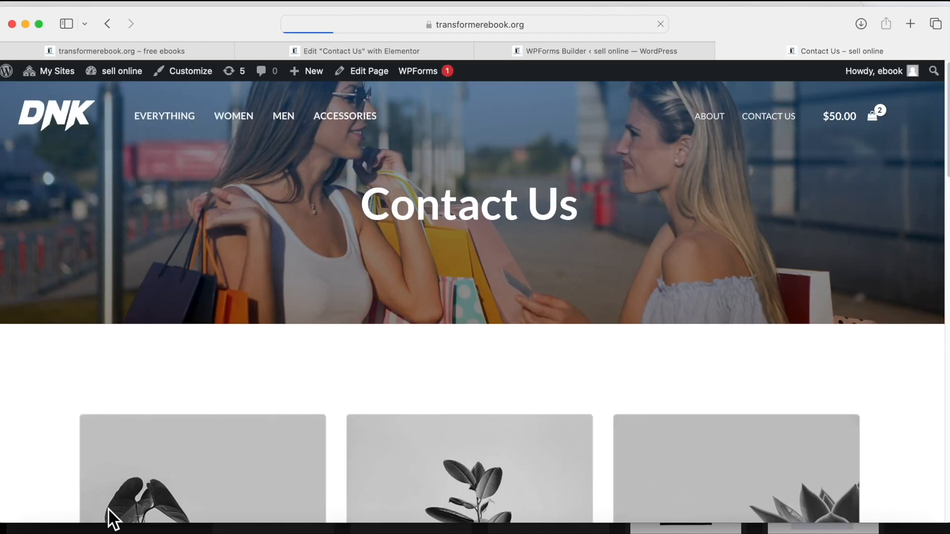
Fill the live contact form with a test name, subject 'file', an e-mail address and a phone number.
{"action": "scroll", "coordinate": [380, 421], "scroll_direction": "down", "scroll_amount": 10}
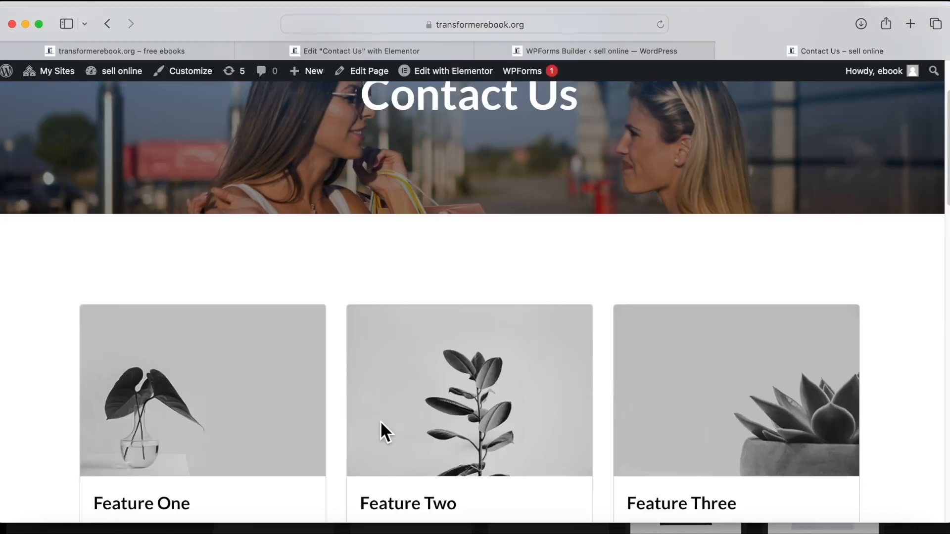
{"action": "scroll", "coordinate": [634, 402], "scroll_direction": "down", "scroll_amount": 1}
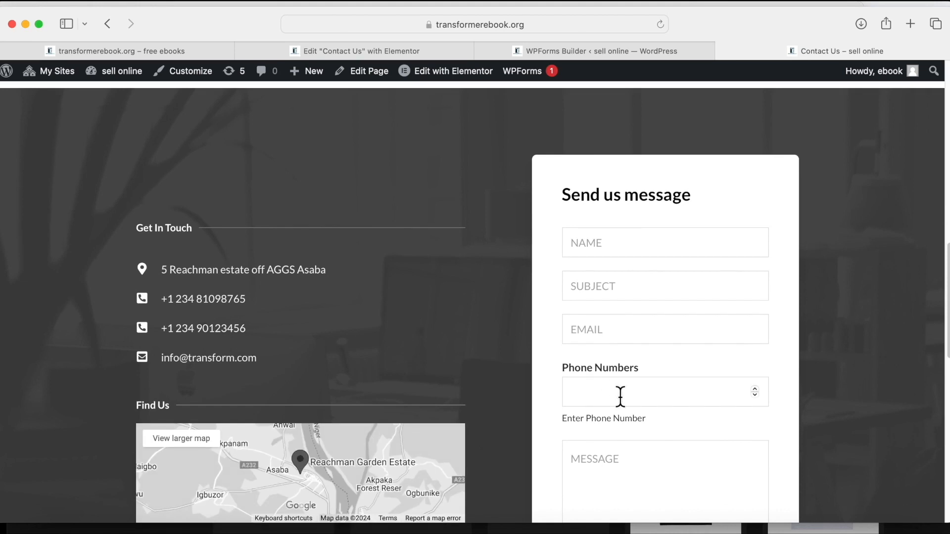
{"action": "left_click", "coordinate": [597, 386]}
{"action": "left_click", "coordinate": [599, 243]}
{"action": "type", "text": "jjjc"}
{"action": "left_click", "coordinate": [613, 291]}
{"action": "type", "text": "file"}
{"action": "left_click", "coordinate": [609, 329]}
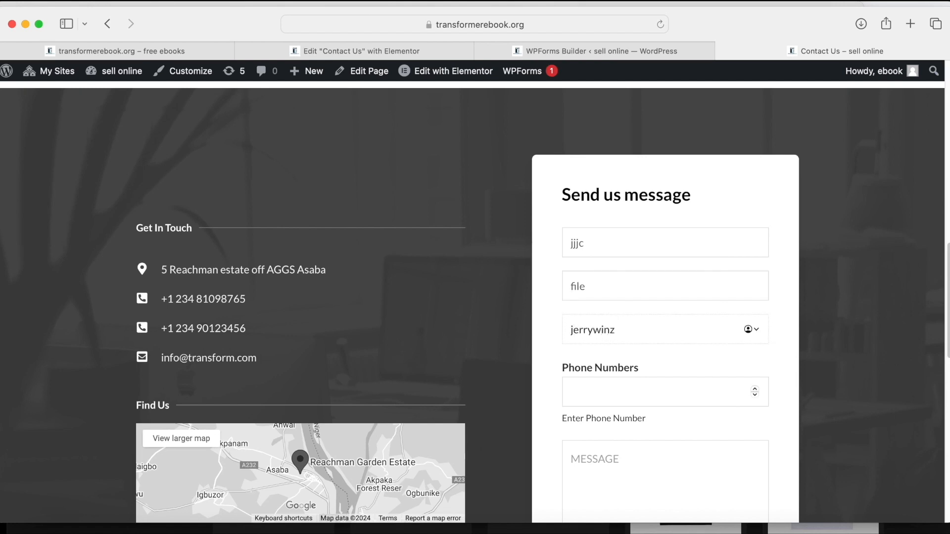
{"action": "left_click", "coordinate": [605, 392]}
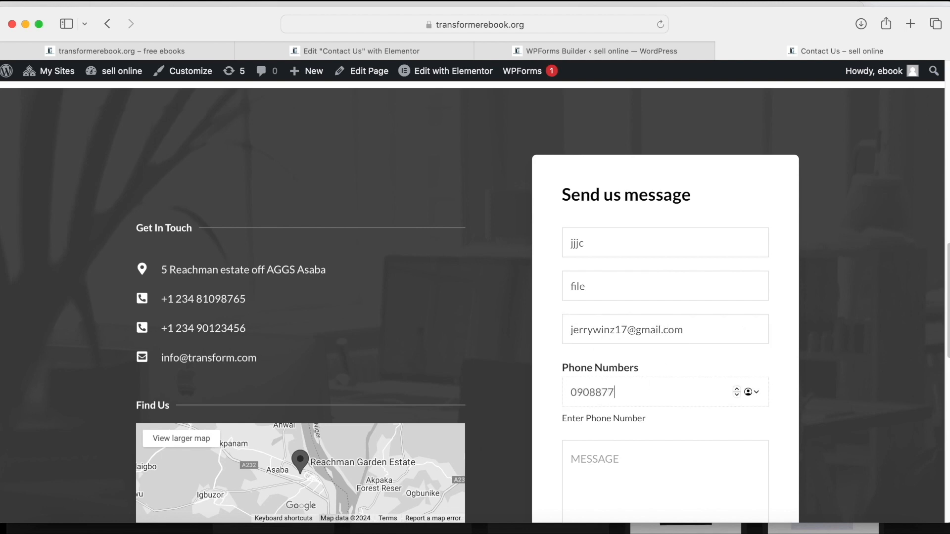
Write the message 'I love the site', send it, and return to the top of the page.
{"action": "left_click", "coordinate": [611, 480]}
{"action": "scroll", "coordinate": [636, 393], "scroll_direction": "down", "scroll_amount": 3}
{"action": "type", "text": "i"}
{"action": "key", "text": "BackSpace"}
{"action": "type", "text": "I love "}
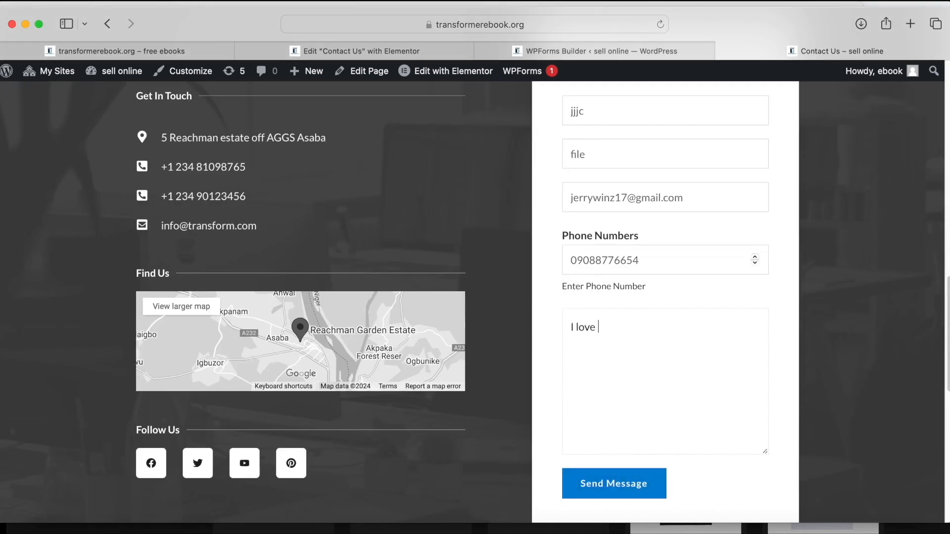
{"action": "type", "text": "the site"}
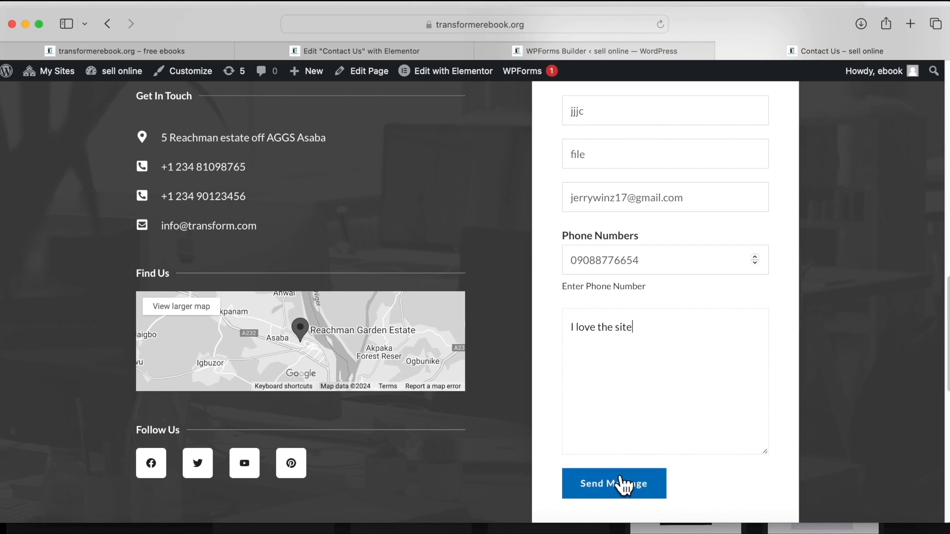
{"action": "left_click", "coordinate": [618, 483]}
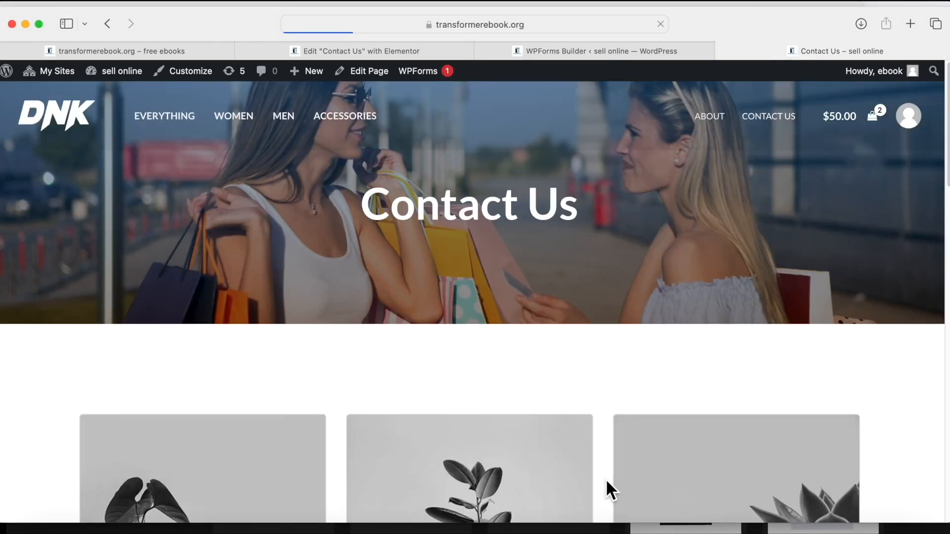
{"action": "scroll", "coordinate": [400, 355], "scroll_direction": "up", "scroll_amount": 15}
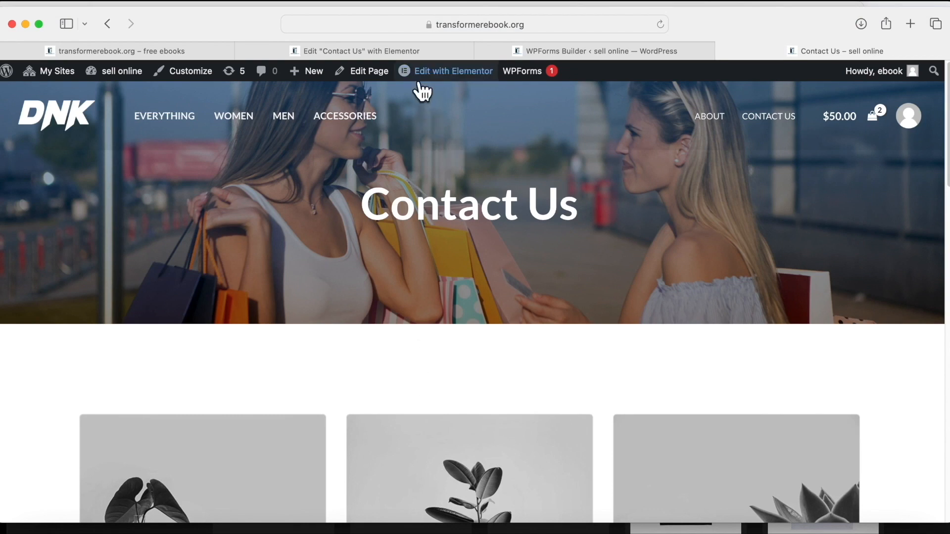
In Elementor, retitle the first feature card heading to 'Sall online'.
{"action": "left_click", "coordinate": [440, 47]}
{"action": "scroll", "coordinate": [529, 232], "scroll_direction": "up", "scroll_amount": 15}
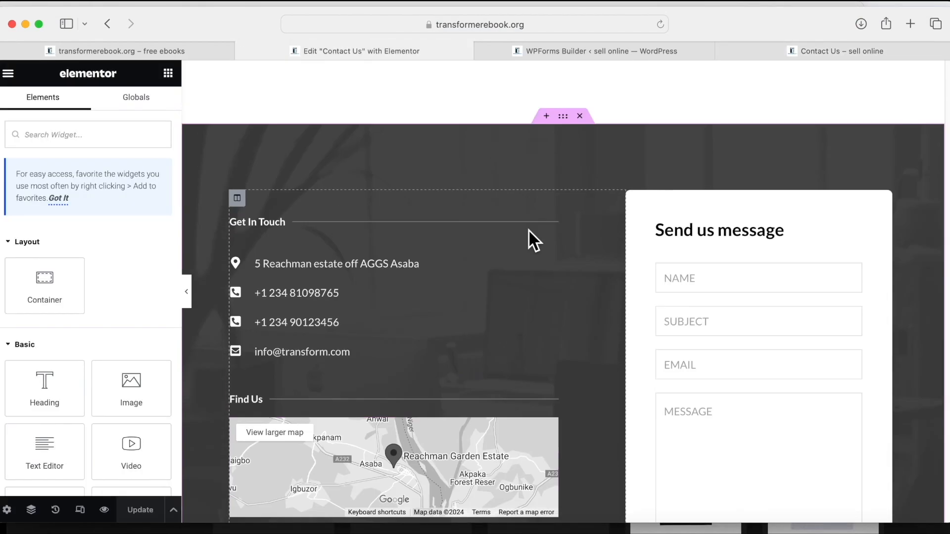
{"action": "scroll", "coordinate": [527, 232], "scroll_direction": "down", "scroll_amount": 6}
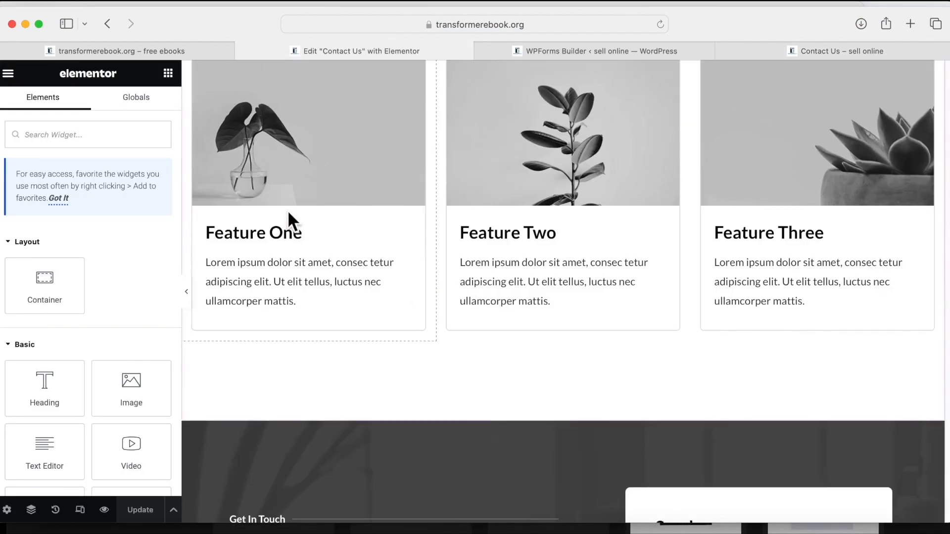
{"action": "left_click", "coordinate": [417, 227]}
{"action": "left_click", "coordinate": [64, 202]}
{"action": "key", "text": "BackSpace"}
{"action": "key", "text": "BackSpace"}
{"action": "key", "text": "BackSpace"}
{"action": "key", "text": "BackSpace"}
{"action": "key", "text": "BackSpace"}
{"action": "key", "text": "BackSpace"}
{"action": "key", "text": "BackSpace"}
{"action": "key", "text": "BackSpace"}
{"action": "key", "text": "BackSpace"}
{"action": "key", "text": "BackSpace"}
{"action": "key", "text": "BackSpace"}
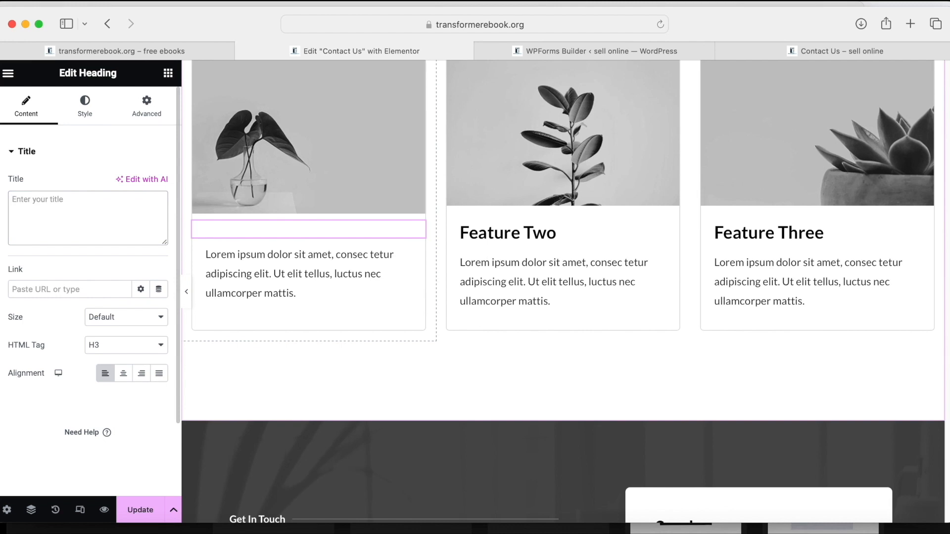
{"action": "type", "text": "Sales"}
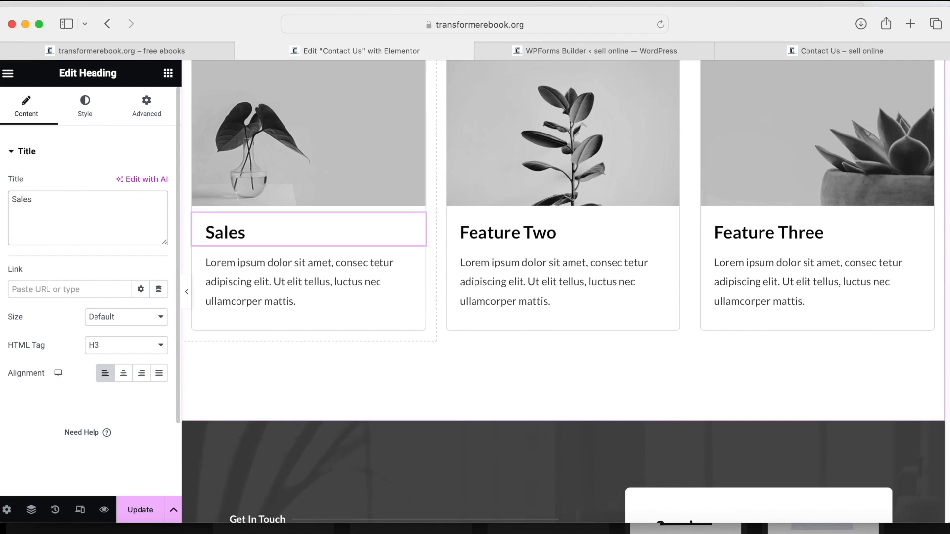
{"action": "key", "text": "BackSpace"}
{"action": "key", "text": "BackSpace"}
{"action": "type", "text": "l"}
{"action": "type", "text": " onr"}
{"action": "key", "text": "BackSpace"}
{"action": "type", "text": "line"}
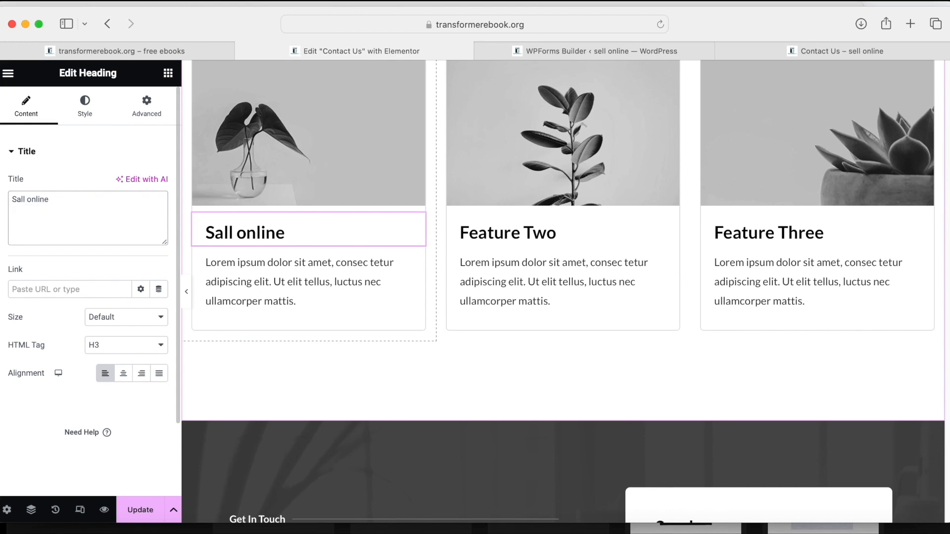
Replace the first card's Lorem ipsum paragraph with the sales e-mail address.
{"action": "left_click", "coordinate": [418, 262]}
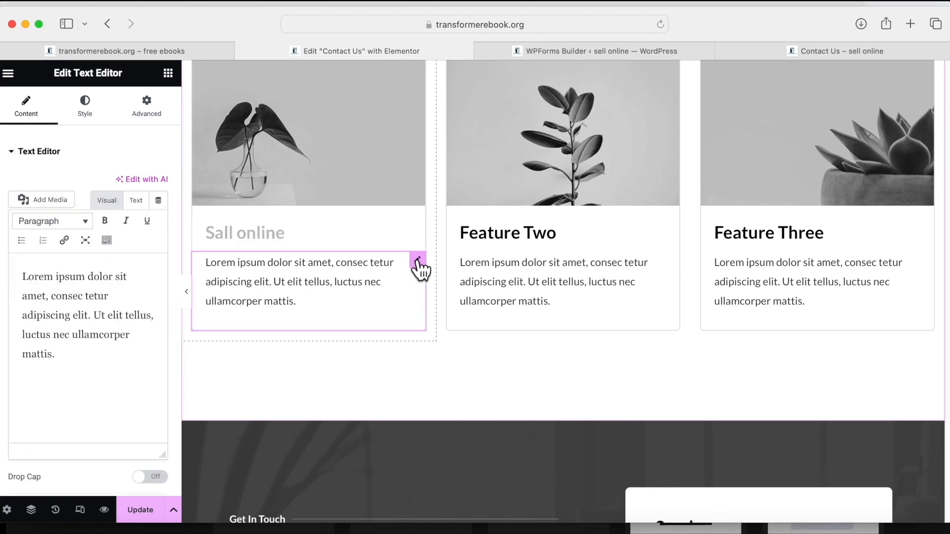
{"action": "left_click_drag", "start_coordinate": [74, 363], "coordinate": [6, 279]}
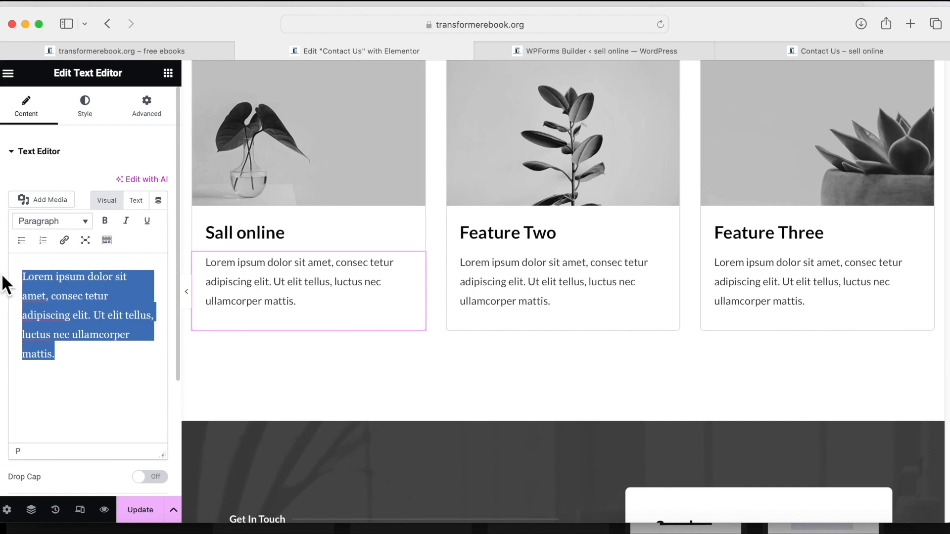
{"action": "key", "text": "BackSpace"}
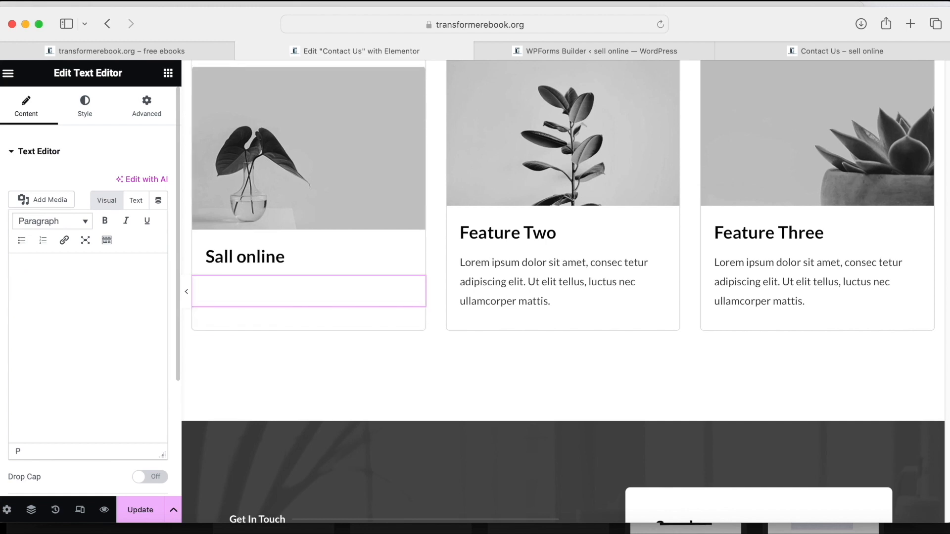
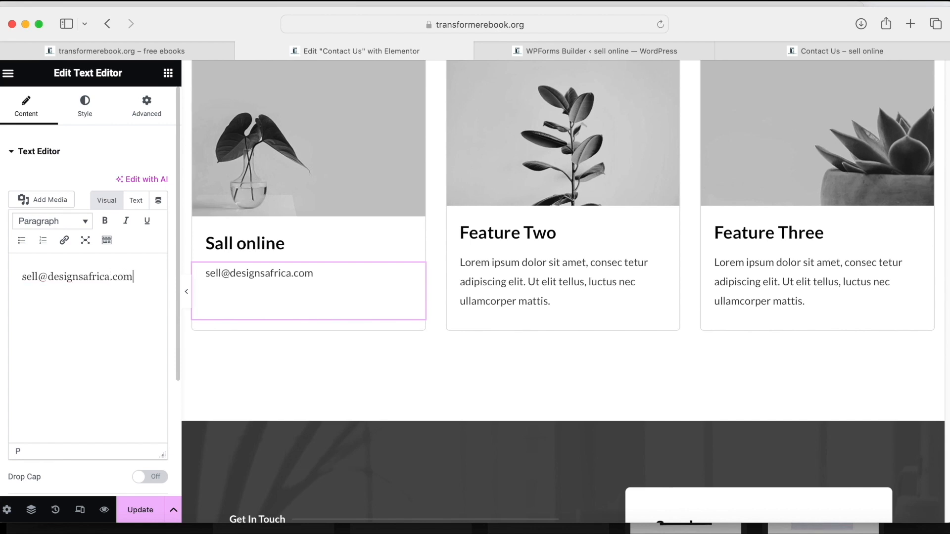
Retitle the second card 'Customer support' and clear its placeholder paragraph.
{"action": "left_click", "coordinate": [671, 226]}
{"action": "left_click", "coordinate": [54, 200]}
{"action": "key", "text": "super+a"}
{"action": "key", "text": "BackSpace"}
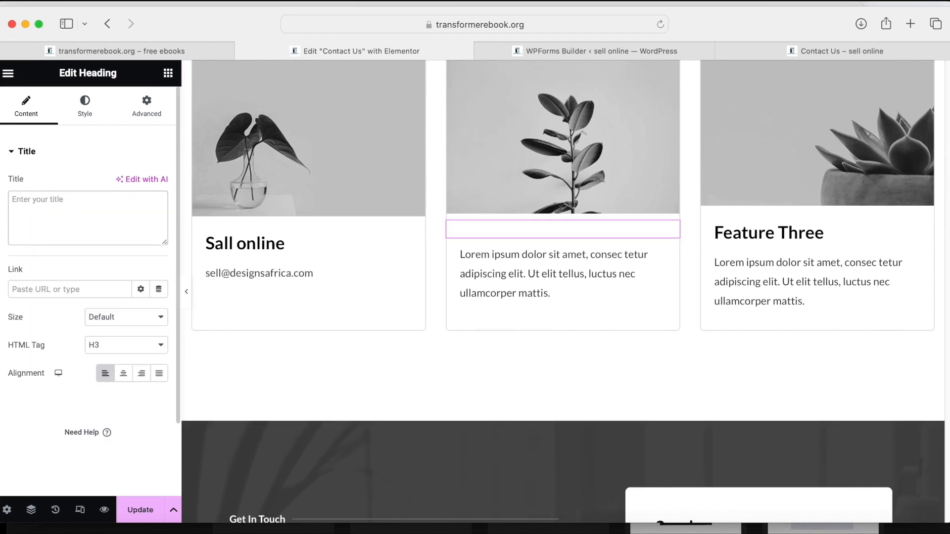
{"action": "type", "text": "Help"}
{"action": "key", "text": "BackSpace"}
{"action": "key", "text": "BackSpace"}
{"action": "key", "text": "BackSpace"}
{"action": "key", "text": "BackSpace"}
{"action": "type", "text": "Customer support"}
{"action": "left_click", "coordinate": [559, 282]}
{"action": "left_click", "coordinate": [106, 297]}
{"action": "key", "text": "super+a"}
{"action": "key", "text": "BackSpace"}
Enter the support phone number in the second card and retitle the third card 'Complains'.
{"action": "left_click", "coordinate": [770, 234]}
{"action": "scroll", "coordinate": [510, 297], "scroll_direction": "down", "scroll_amount": 9}
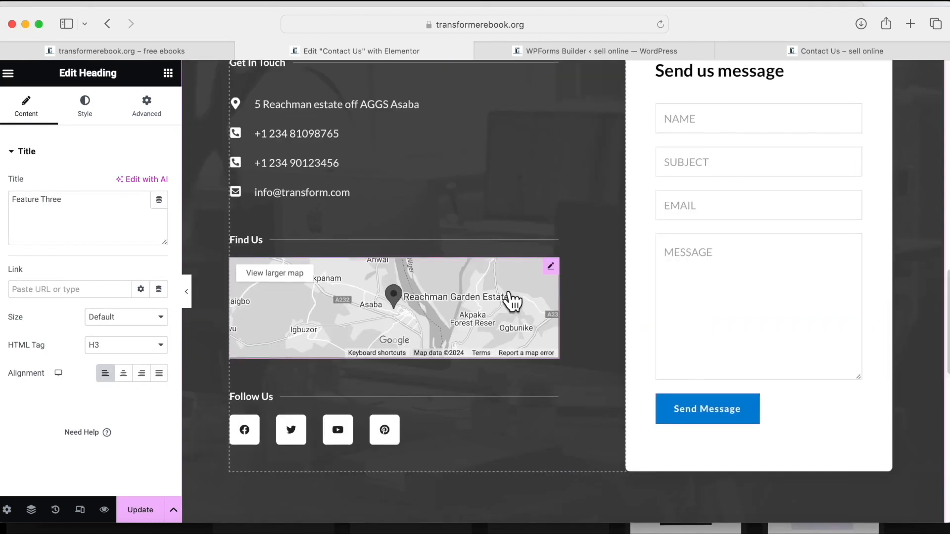
{"action": "scroll", "coordinate": [512, 302], "scroll_direction": "up", "scroll_amount": 8}
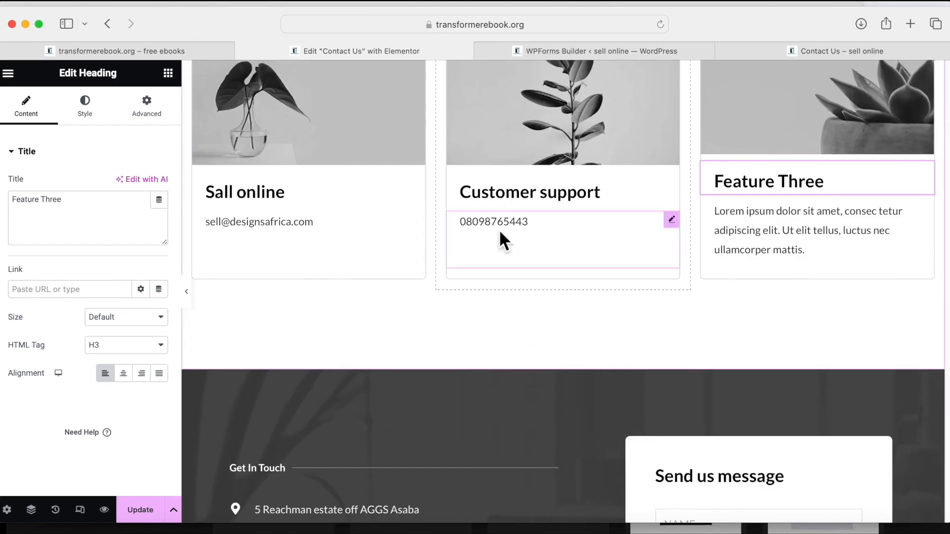
{"action": "left_click", "coordinate": [42, 218]}
{"action": "key", "text": "super+a"}
{"action": "key", "text": "BackSpace"}
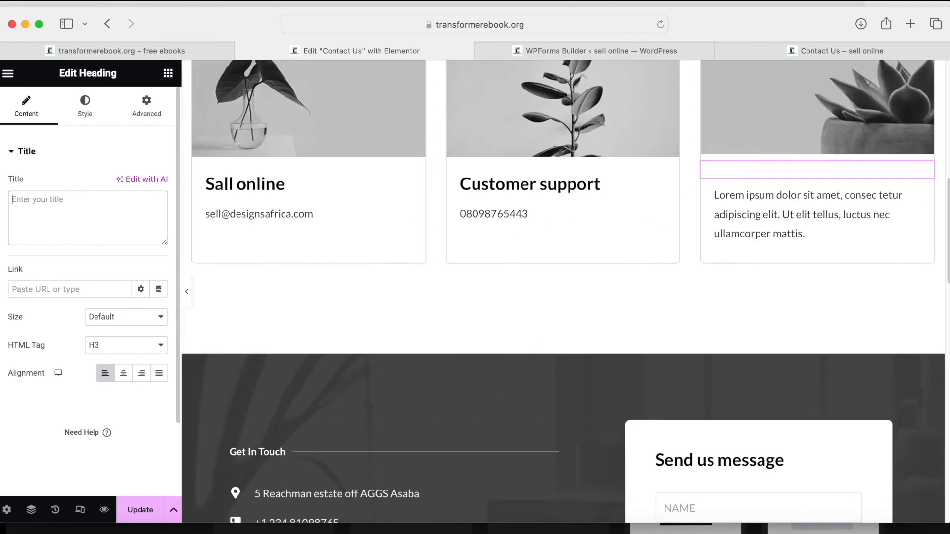
{"action": "type", "text": "Complains"}
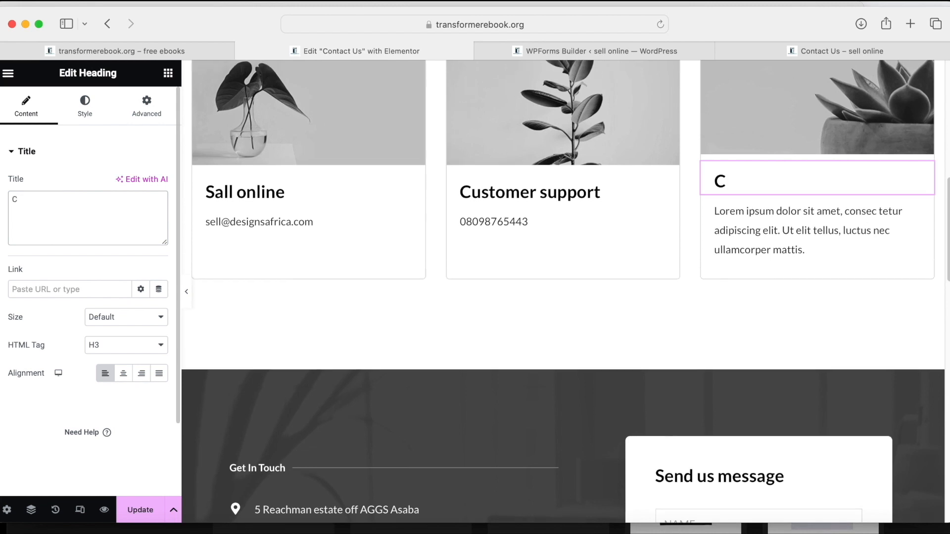
Replace the third card's placeholder text with the complaints e-mail address.
{"action": "left_click", "coordinate": [927, 227]}
{"action": "key", "text": "super+a"}
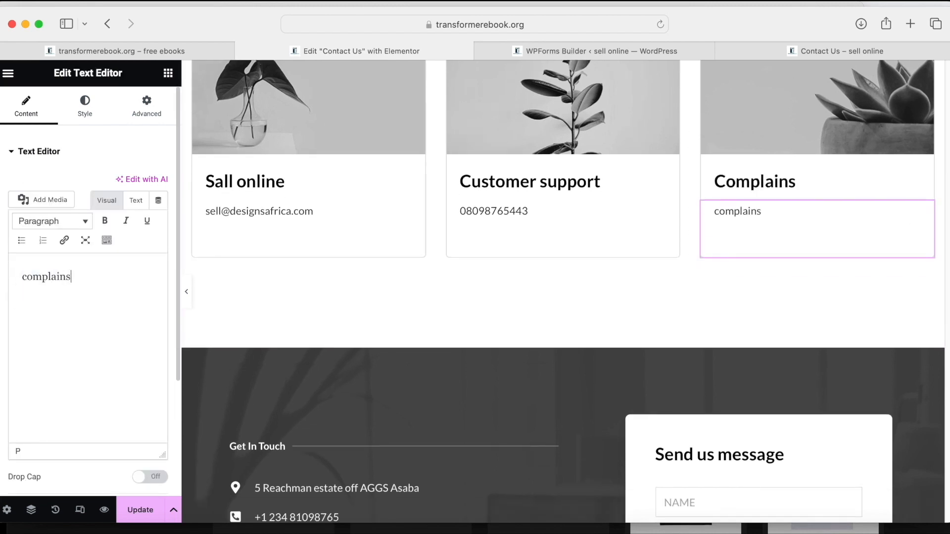
{"action": "scroll", "coordinate": [297, 301], "scroll_direction": "down", "scroll_amount": 8}
{"action": "scroll", "coordinate": [297, 299], "scroll_direction": "up", "scroll_amount": 10}
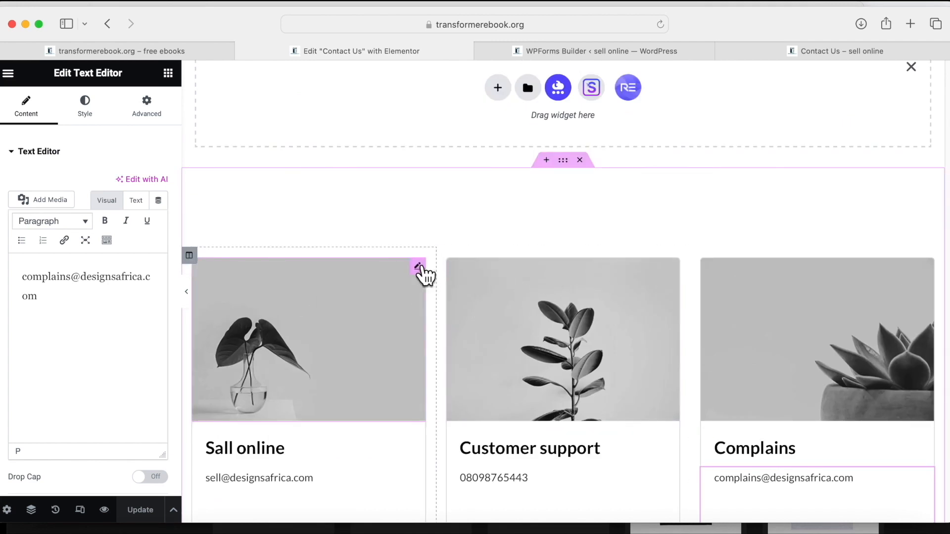
Try the black sneaker photo on the first card, undo back to the plant image, and update the page.
{"action": "left_click", "coordinate": [420, 270]}
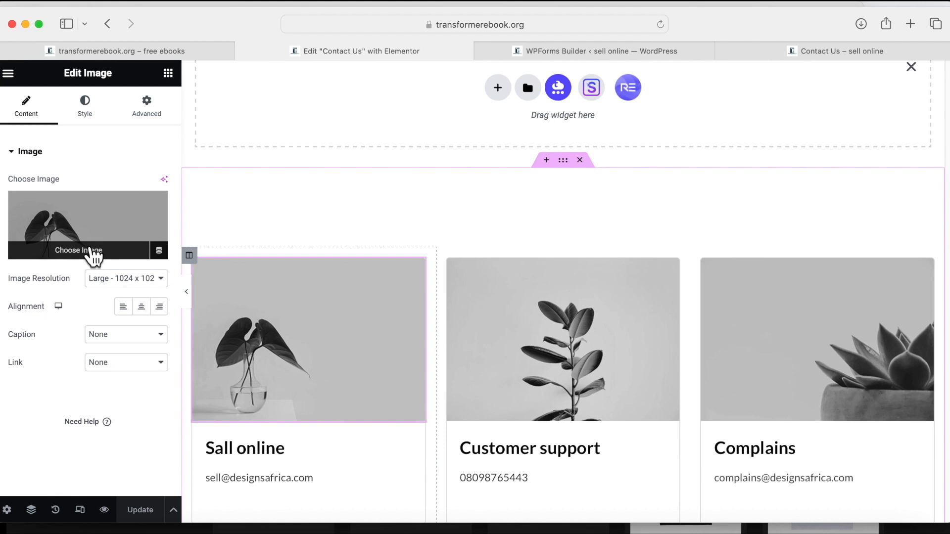
{"action": "left_click", "coordinate": [94, 250]}
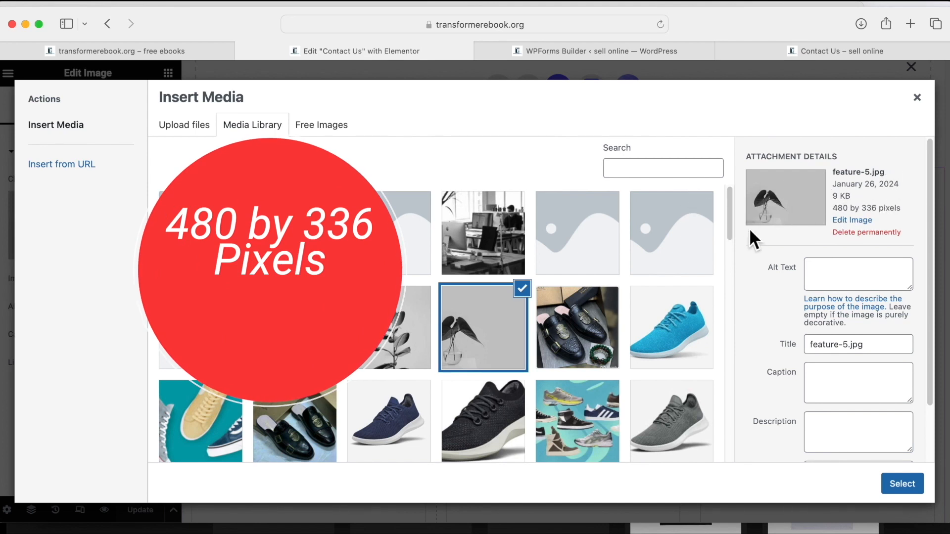
{"action": "scroll", "coordinate": [431, 384], "scroll_direction": "down", "scroll_amount": 3}
{"action": "left_click", "coordinate": [472, 347]}
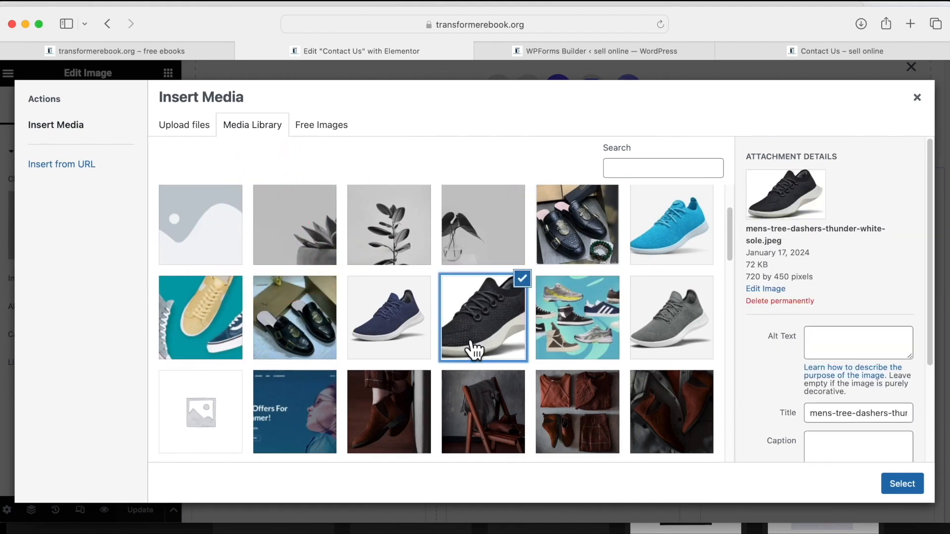
{"action": "left_click", "coordinate": [884, 484]}
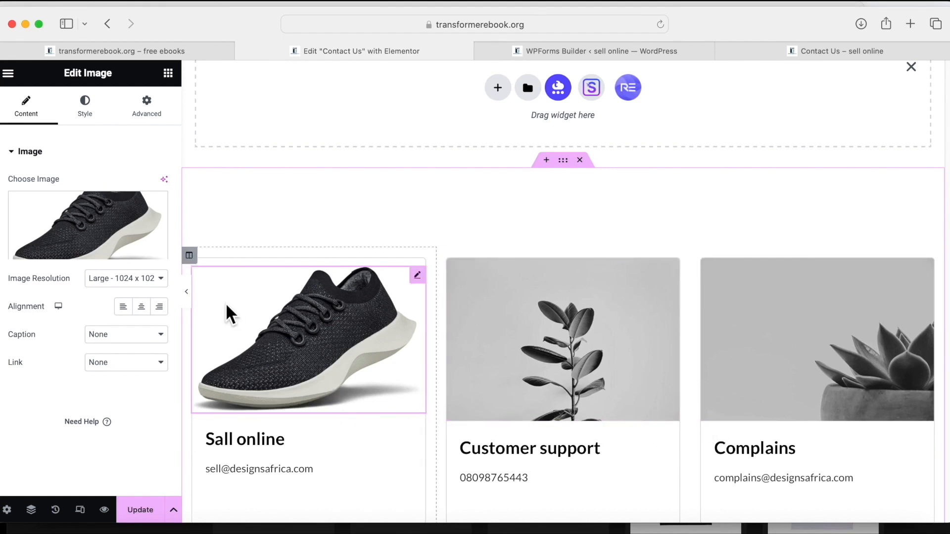
{"action": "key", "text": "super+z"}
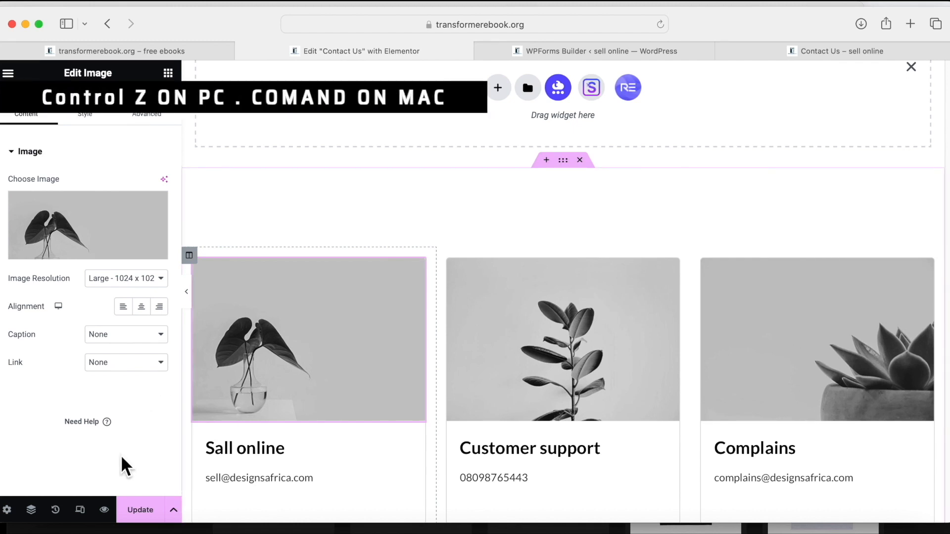
{"action": "left_click", "coordinate": [143, 511]}
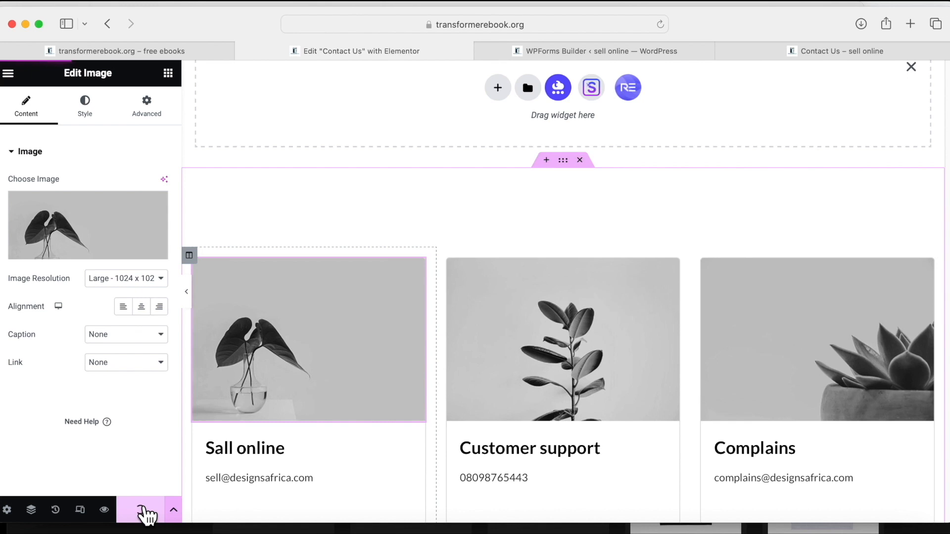